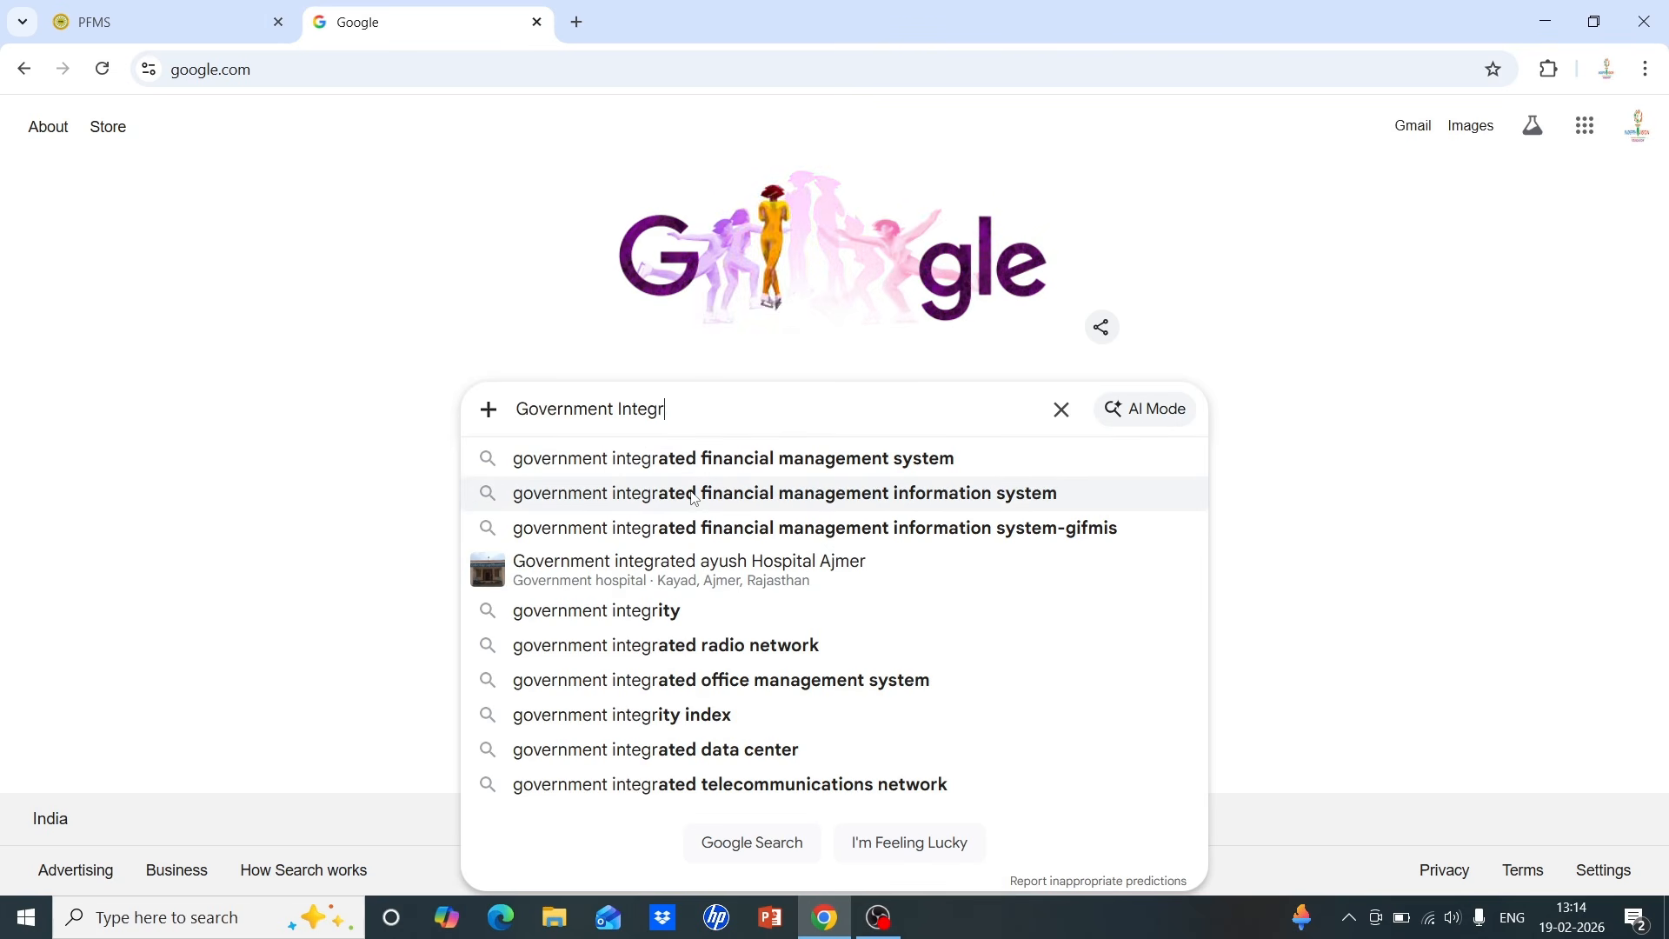
# Open the GIFMIS portal via a search for "government integrated financial management information system" and log in with the word verification code.
pyautogui.click(693, 494)
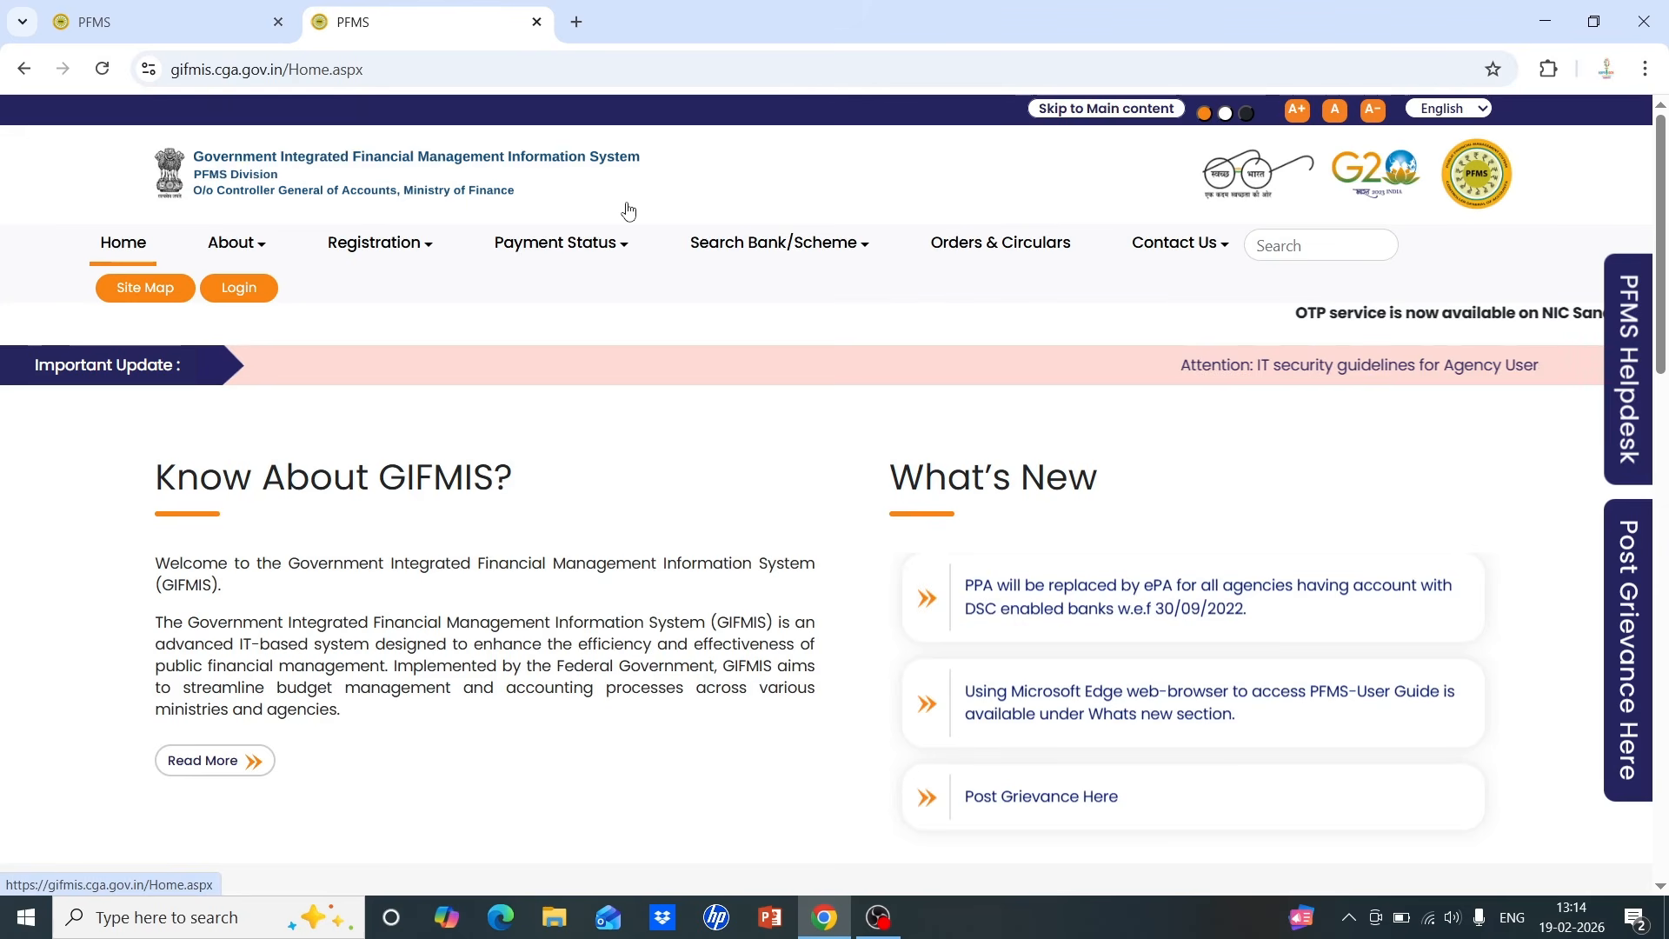
pyautogui.click(248, 290)
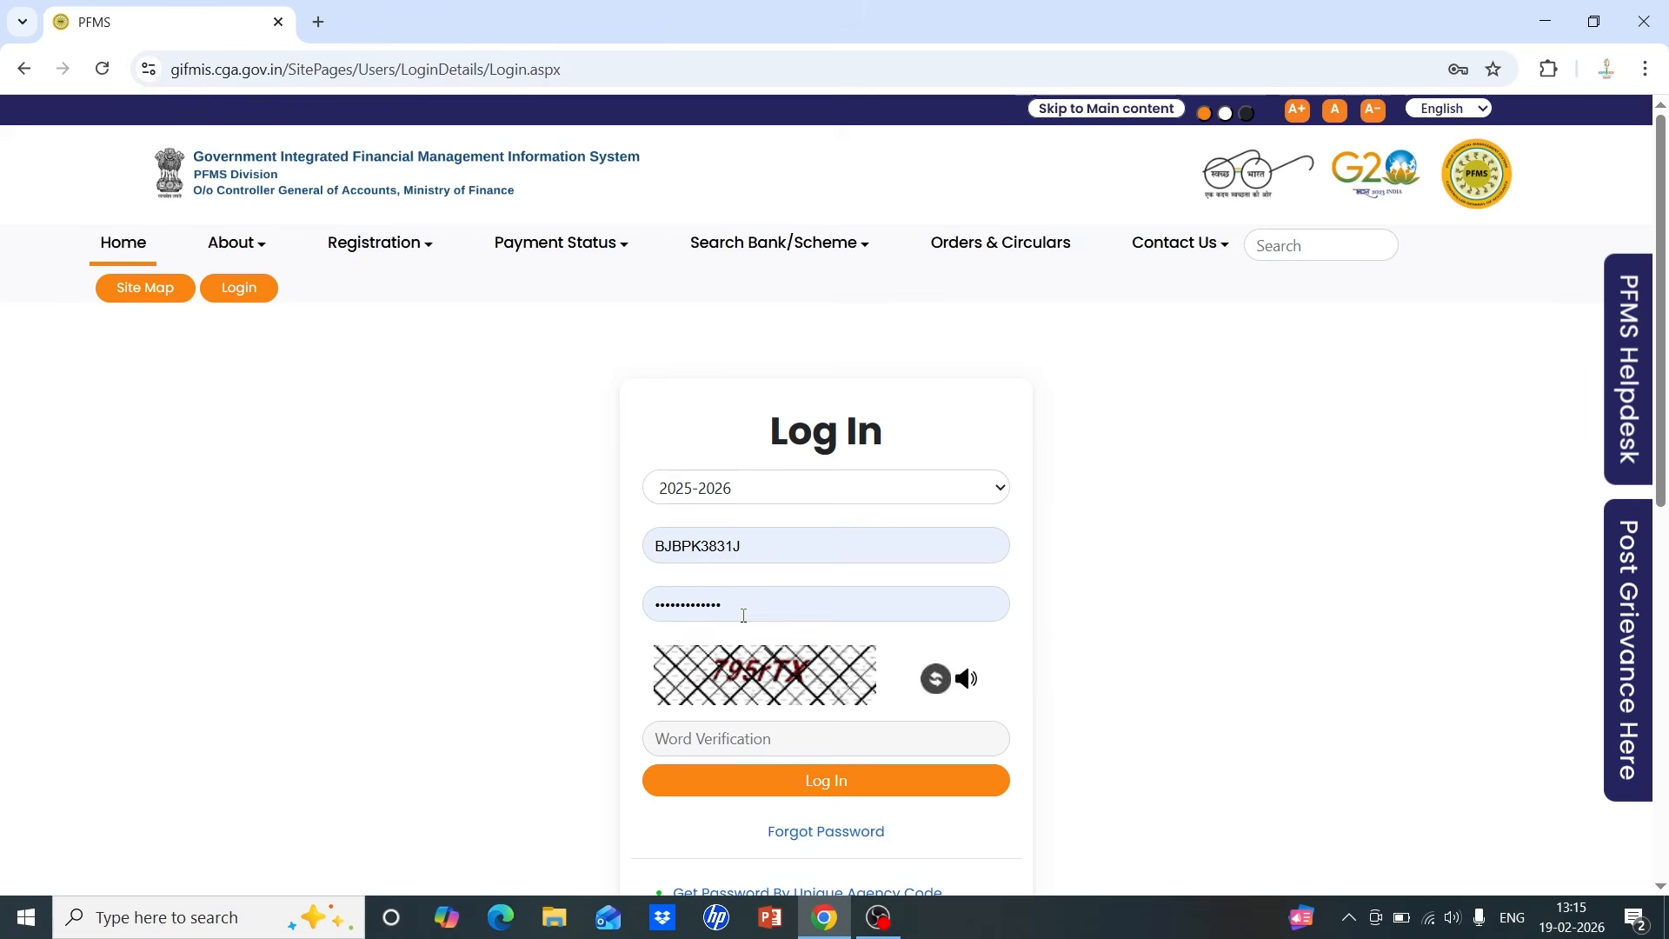
pyautogui.click(719, 735)
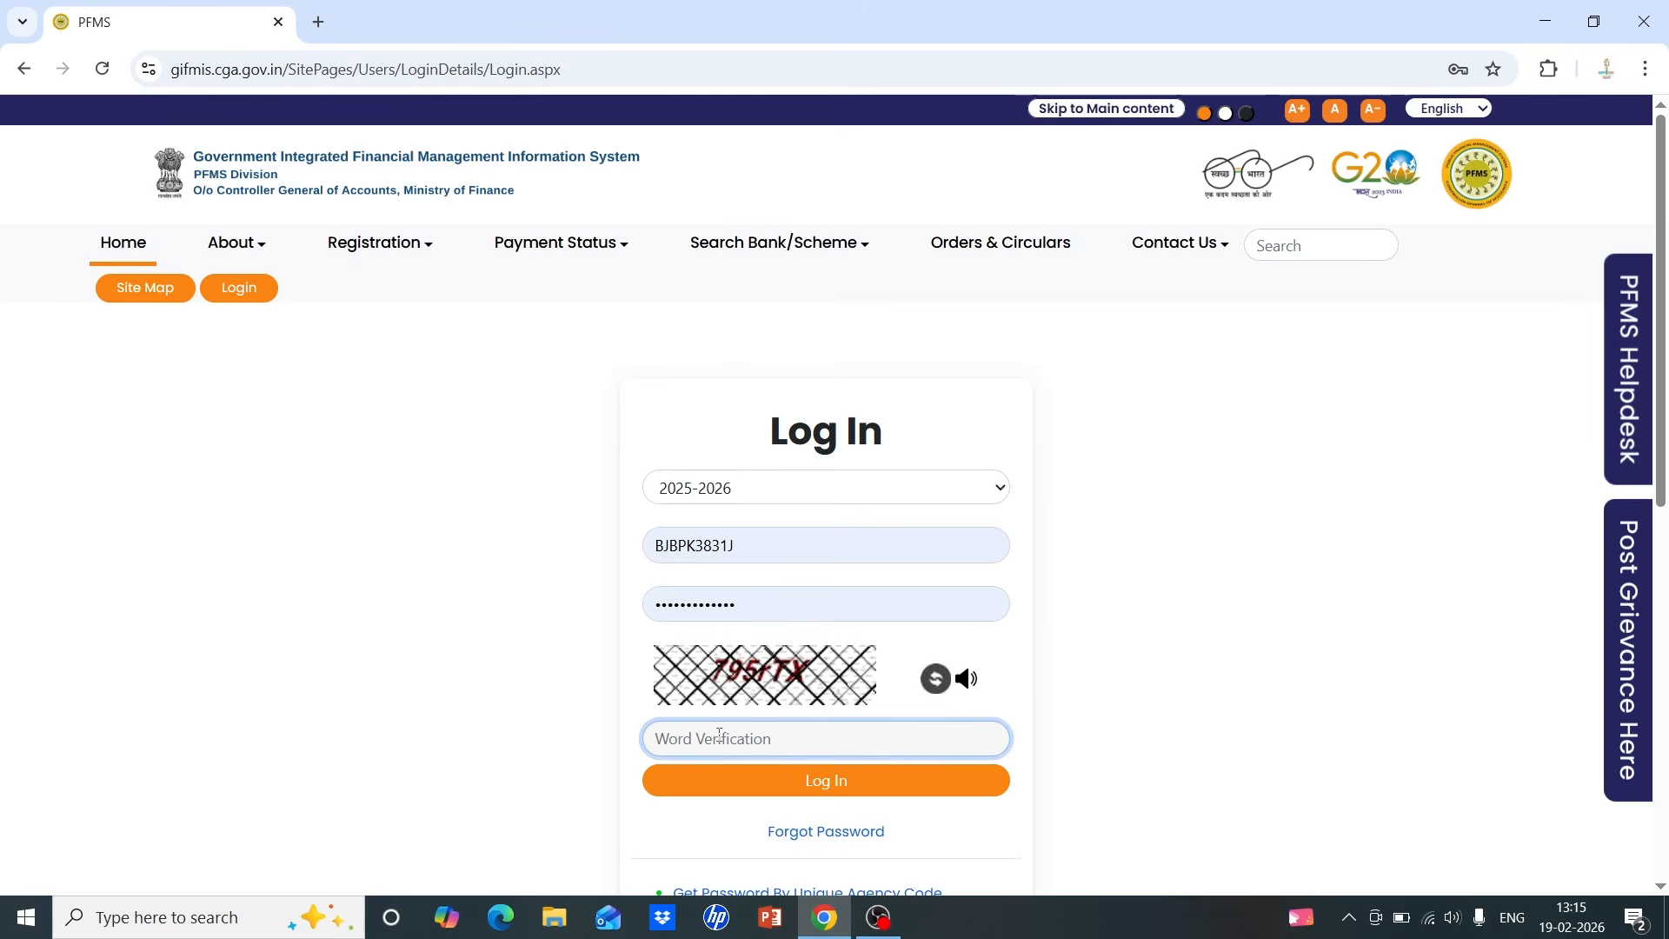
pyautogui.write('795r')
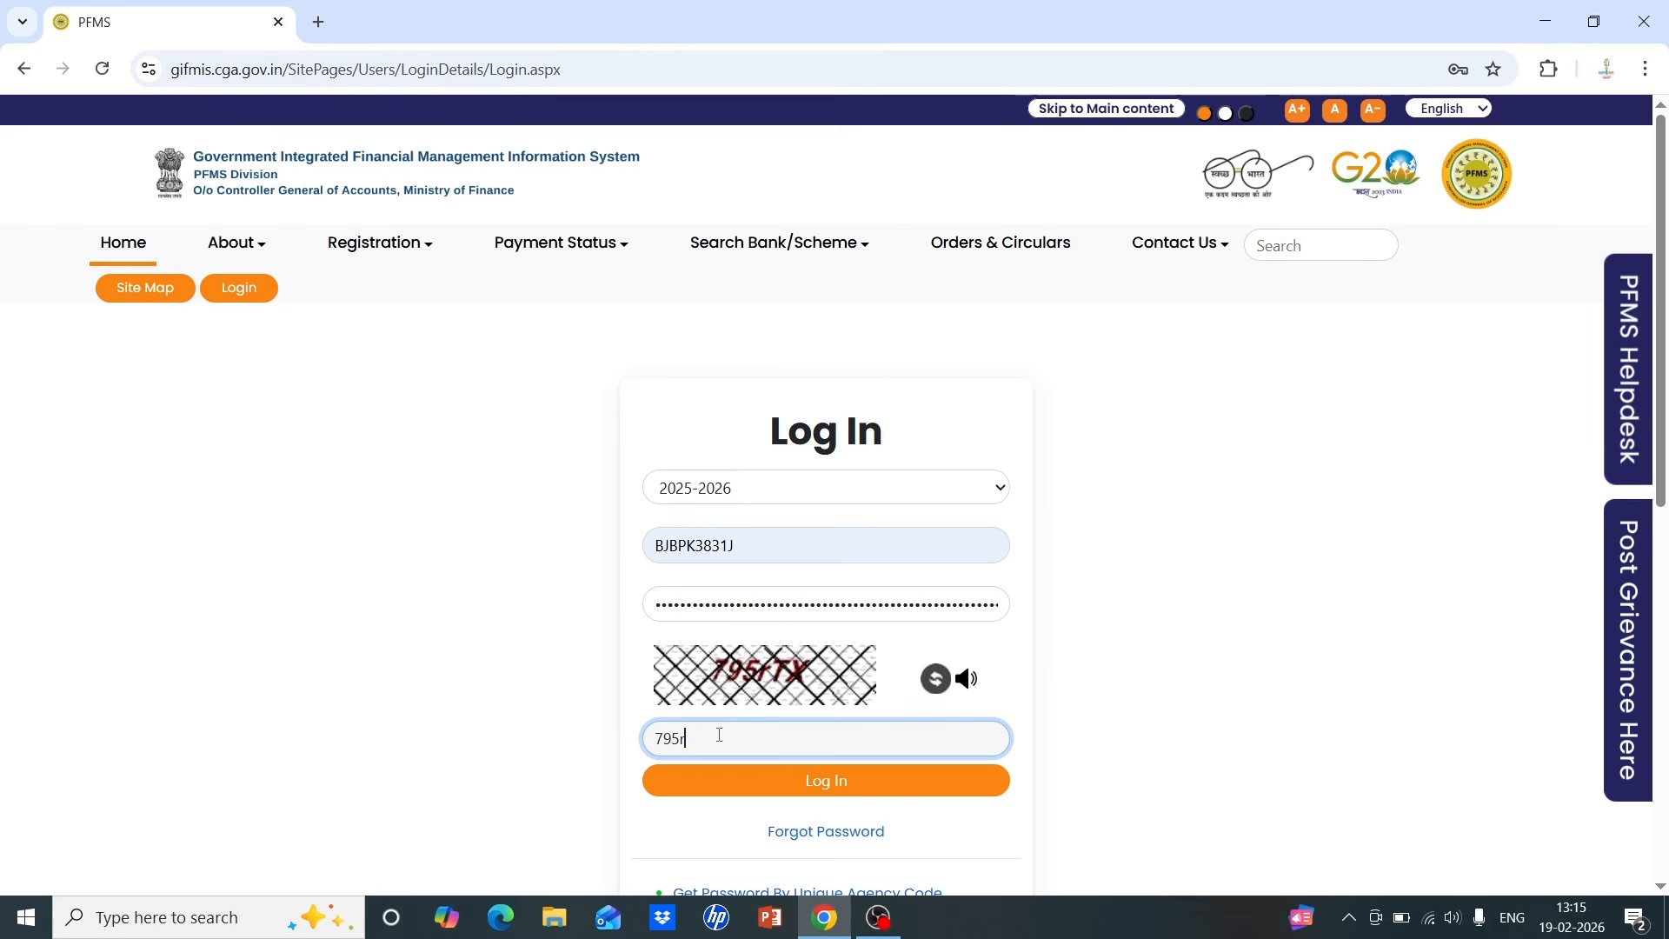
pyautogui.write('TX')
pyautogui.click(714, 786)
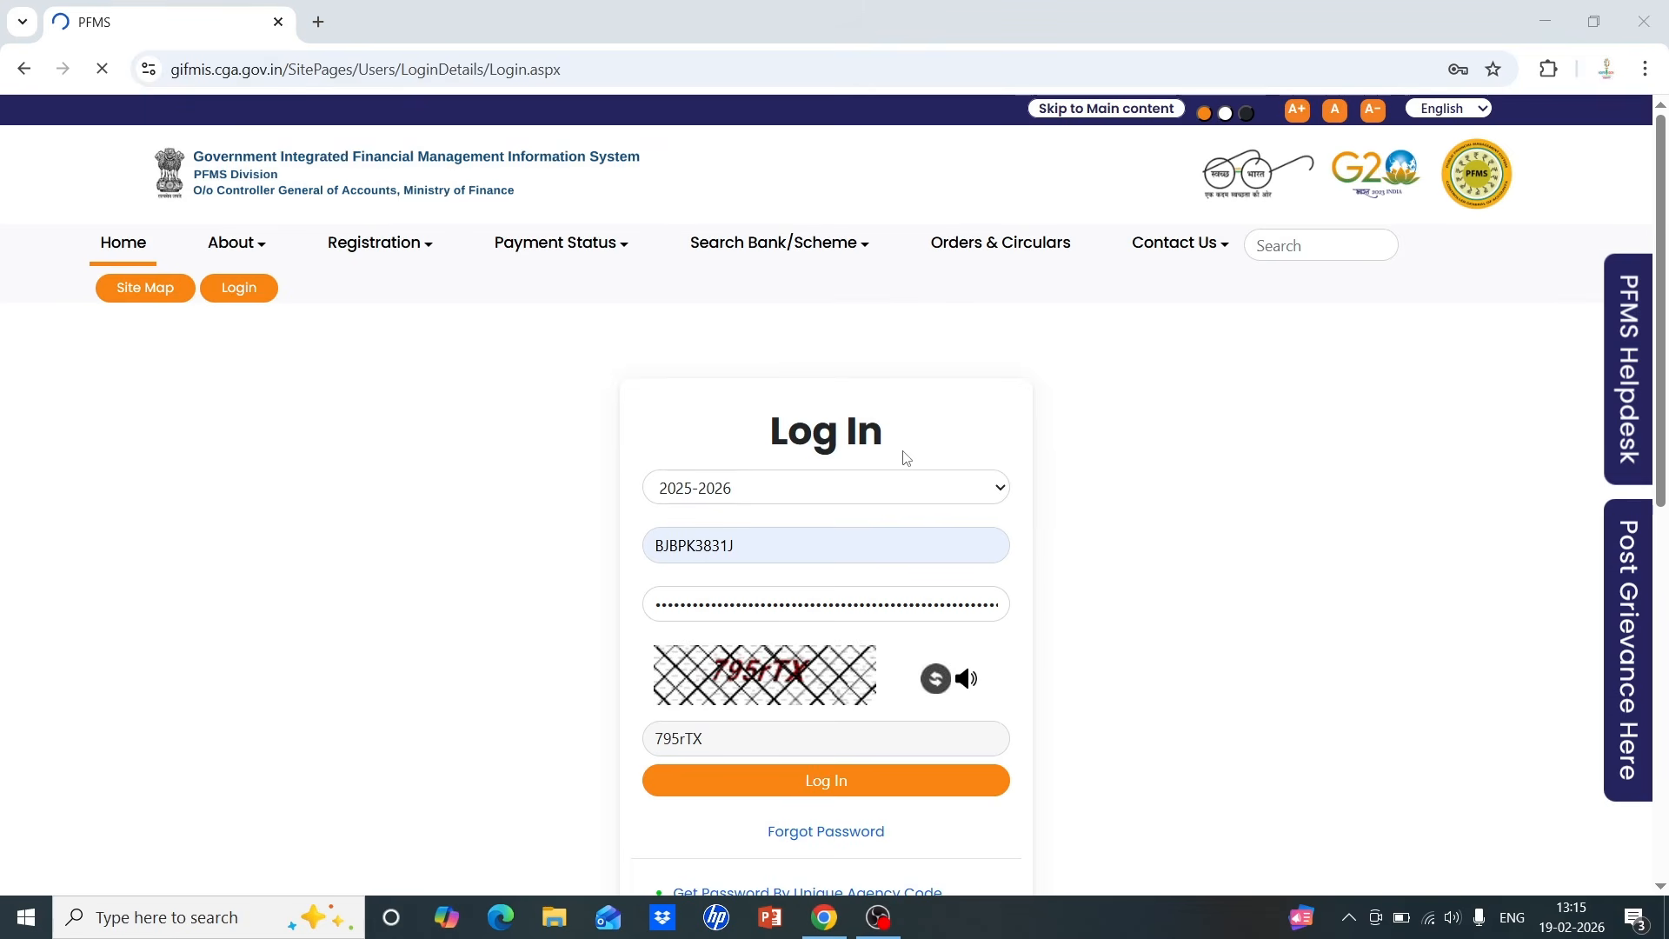
# Open the e-Claim form for generating a claim reference number and select PD code 40009561, Principal Chief Commissioner of Income Tax, NWR, Chandigarh.
pyautogui.moveTo(403, 254)
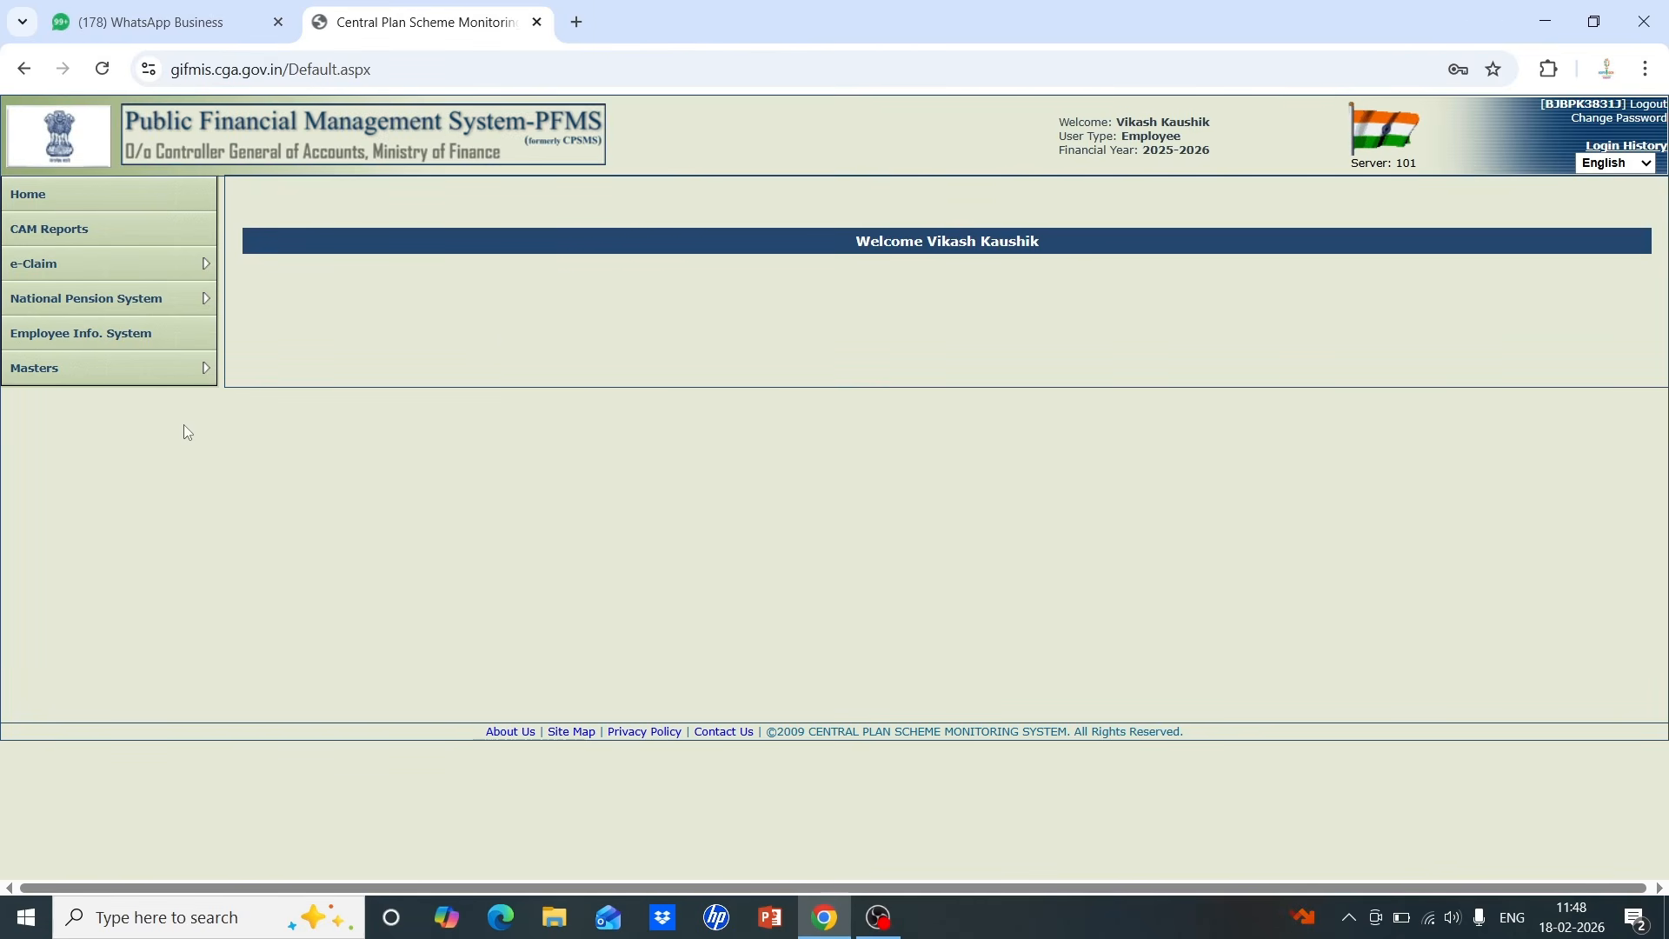
pyautogui.moveTo(56, 305)
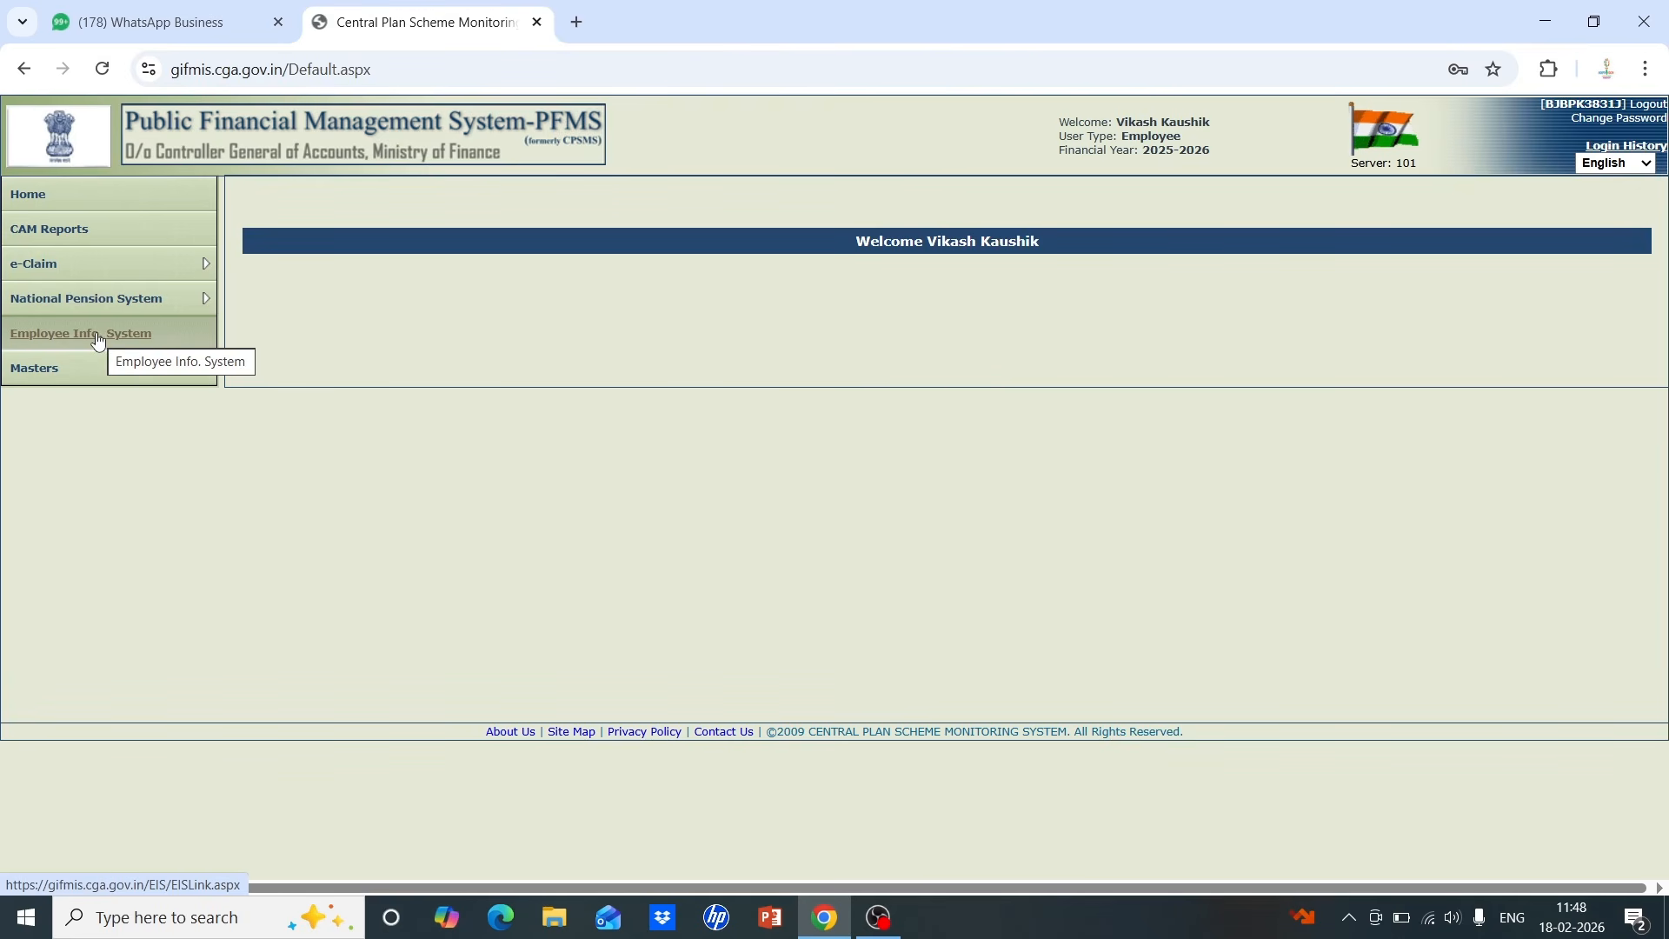
pyautogui.moveTo(77, 377)
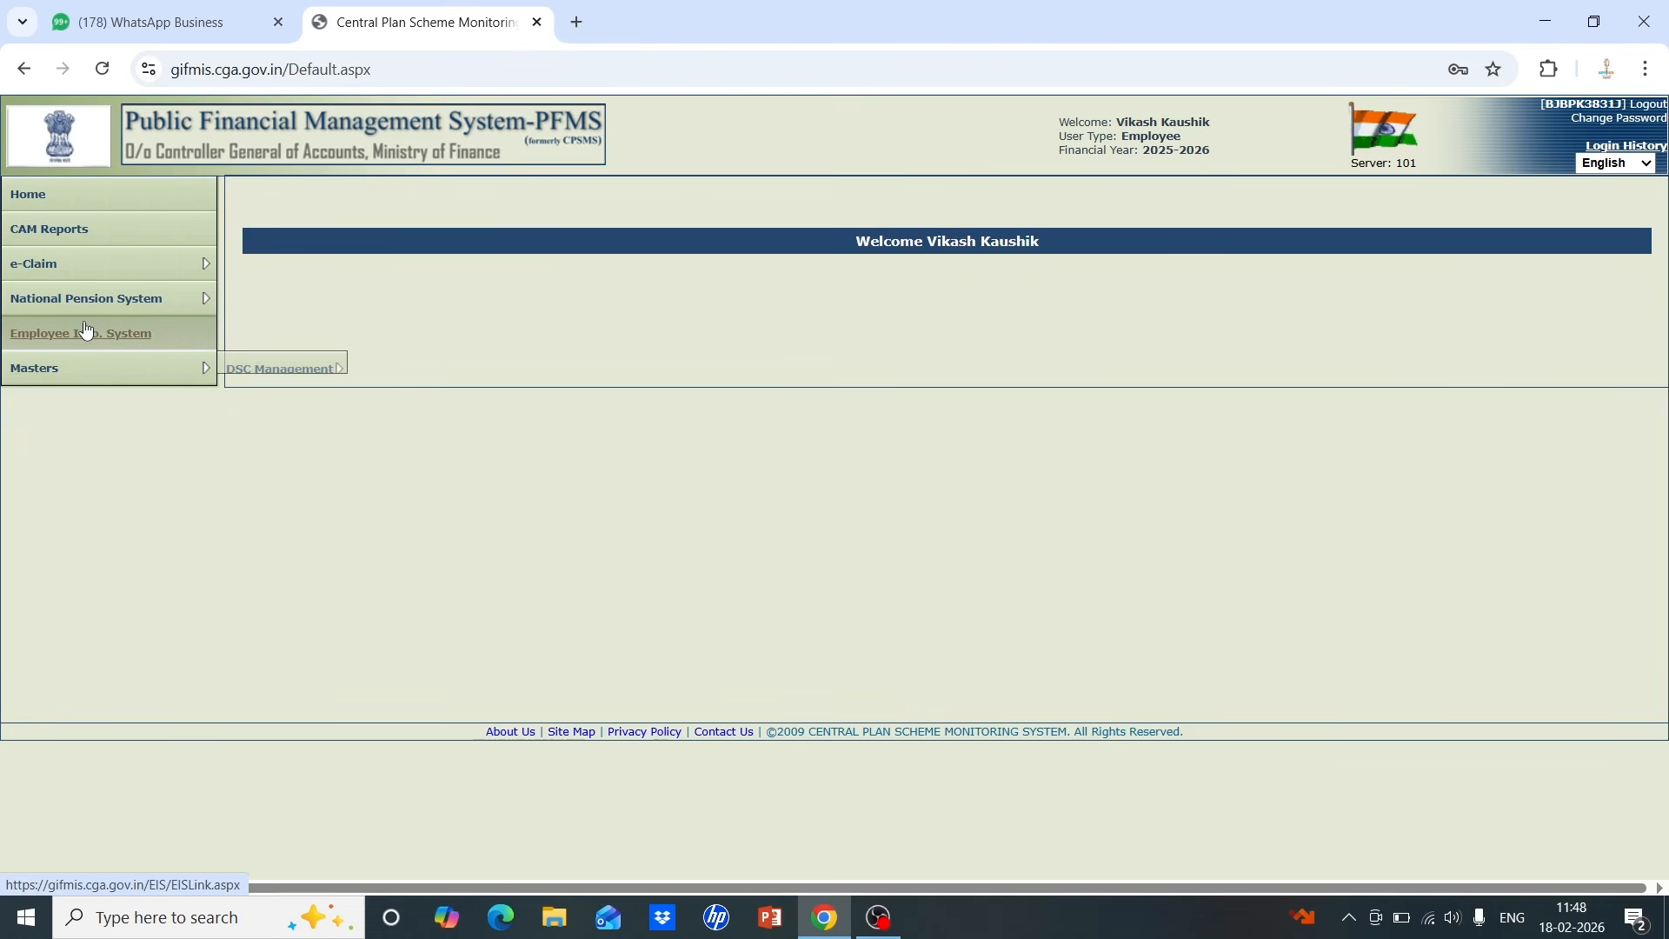
pyautogui.moveTo(176, 277)
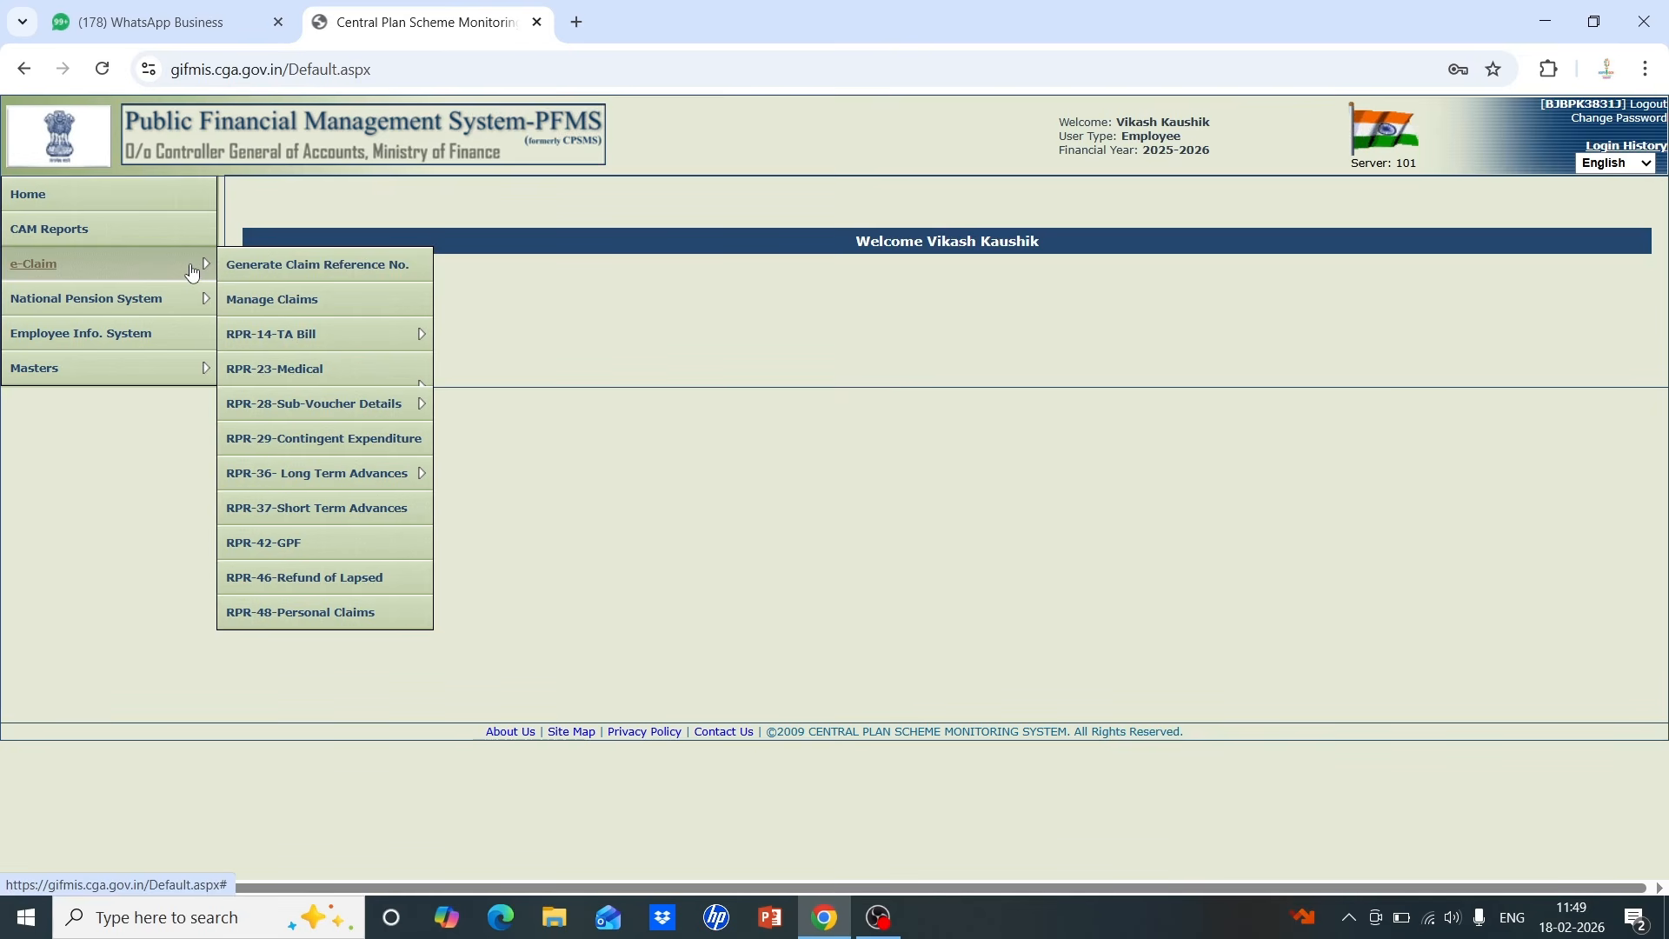
pyautogui.click(230, 264)
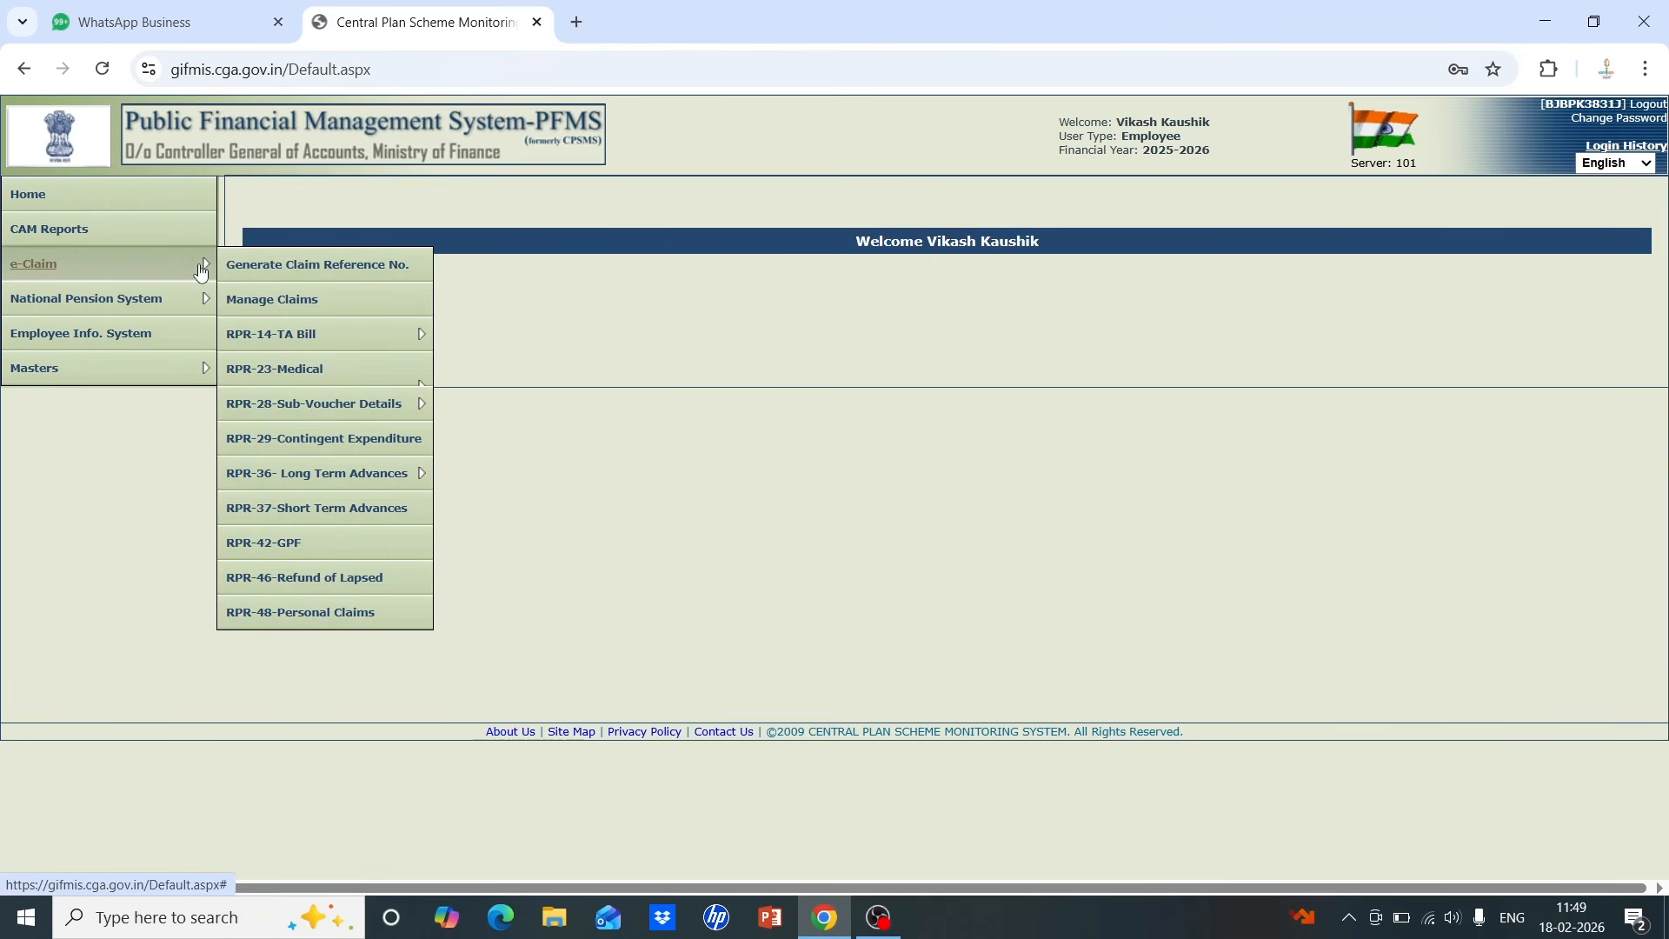
pyautogui.click(254, 264)
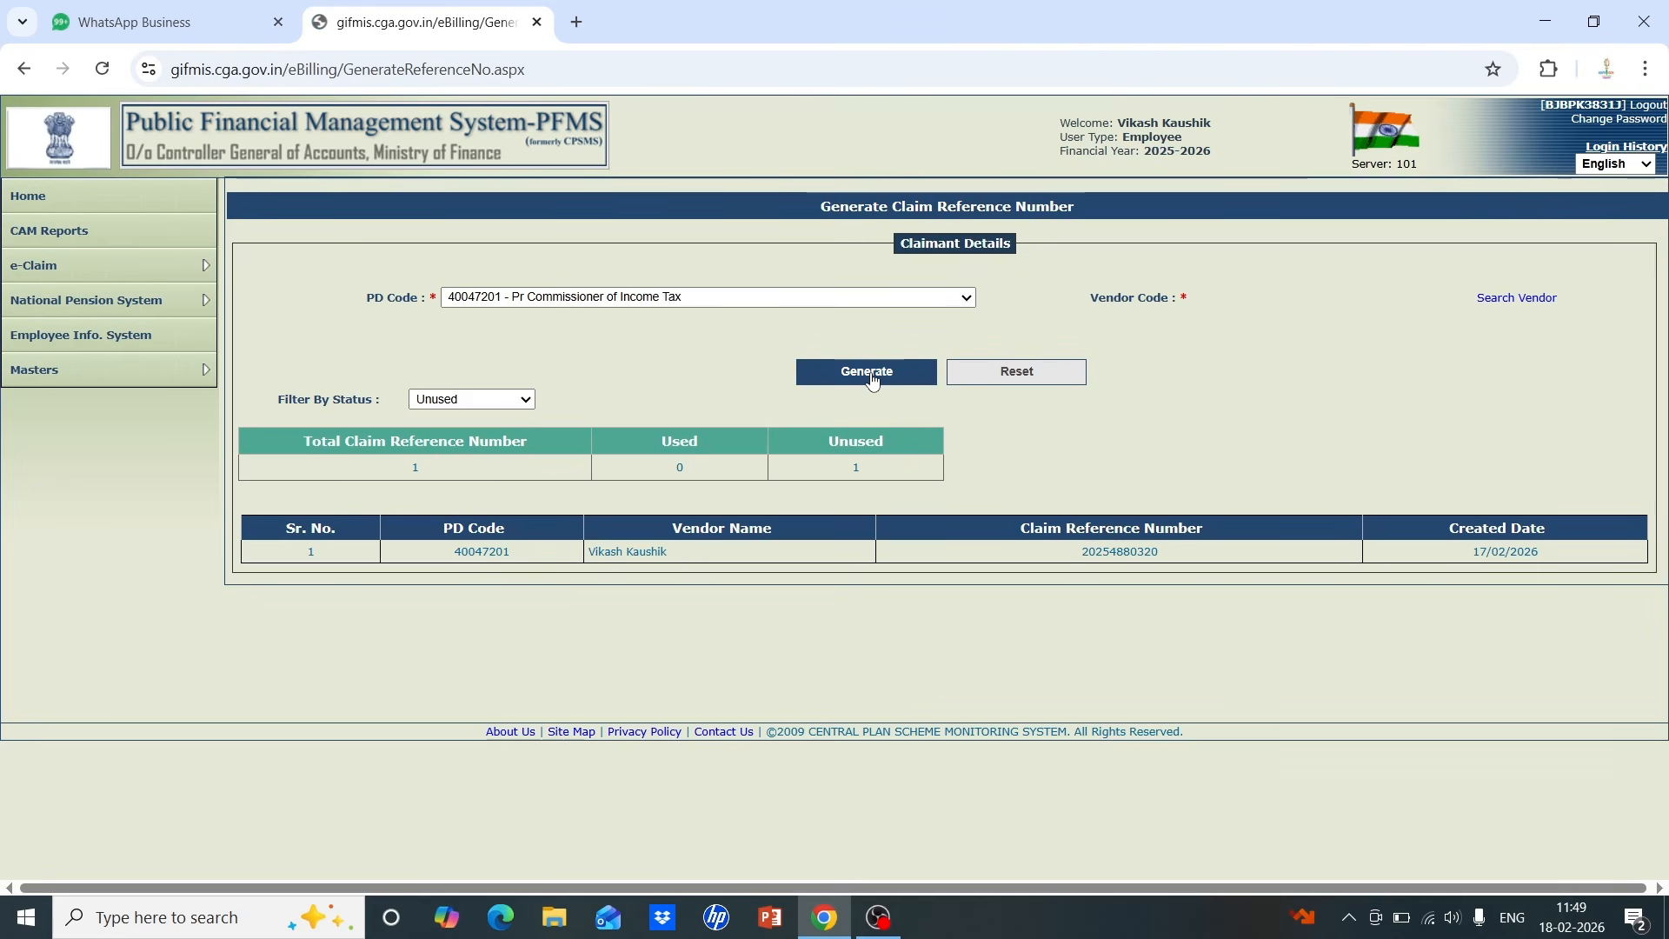
pyautogui.click(792, 297)
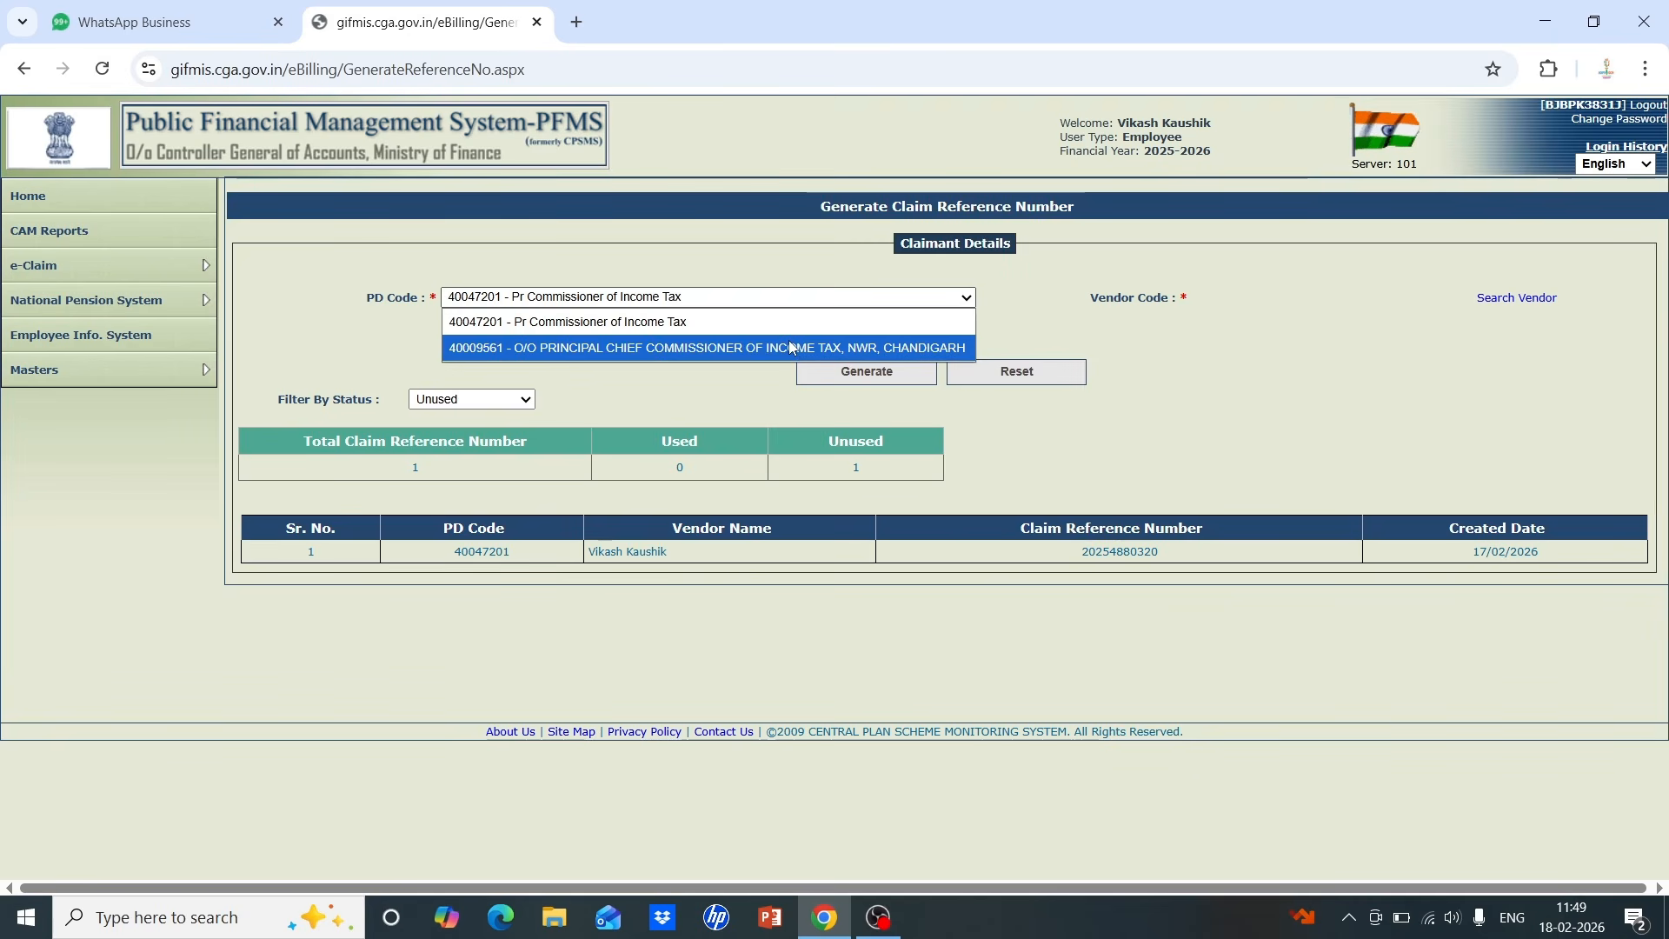
pyautogui.click(791, 348)
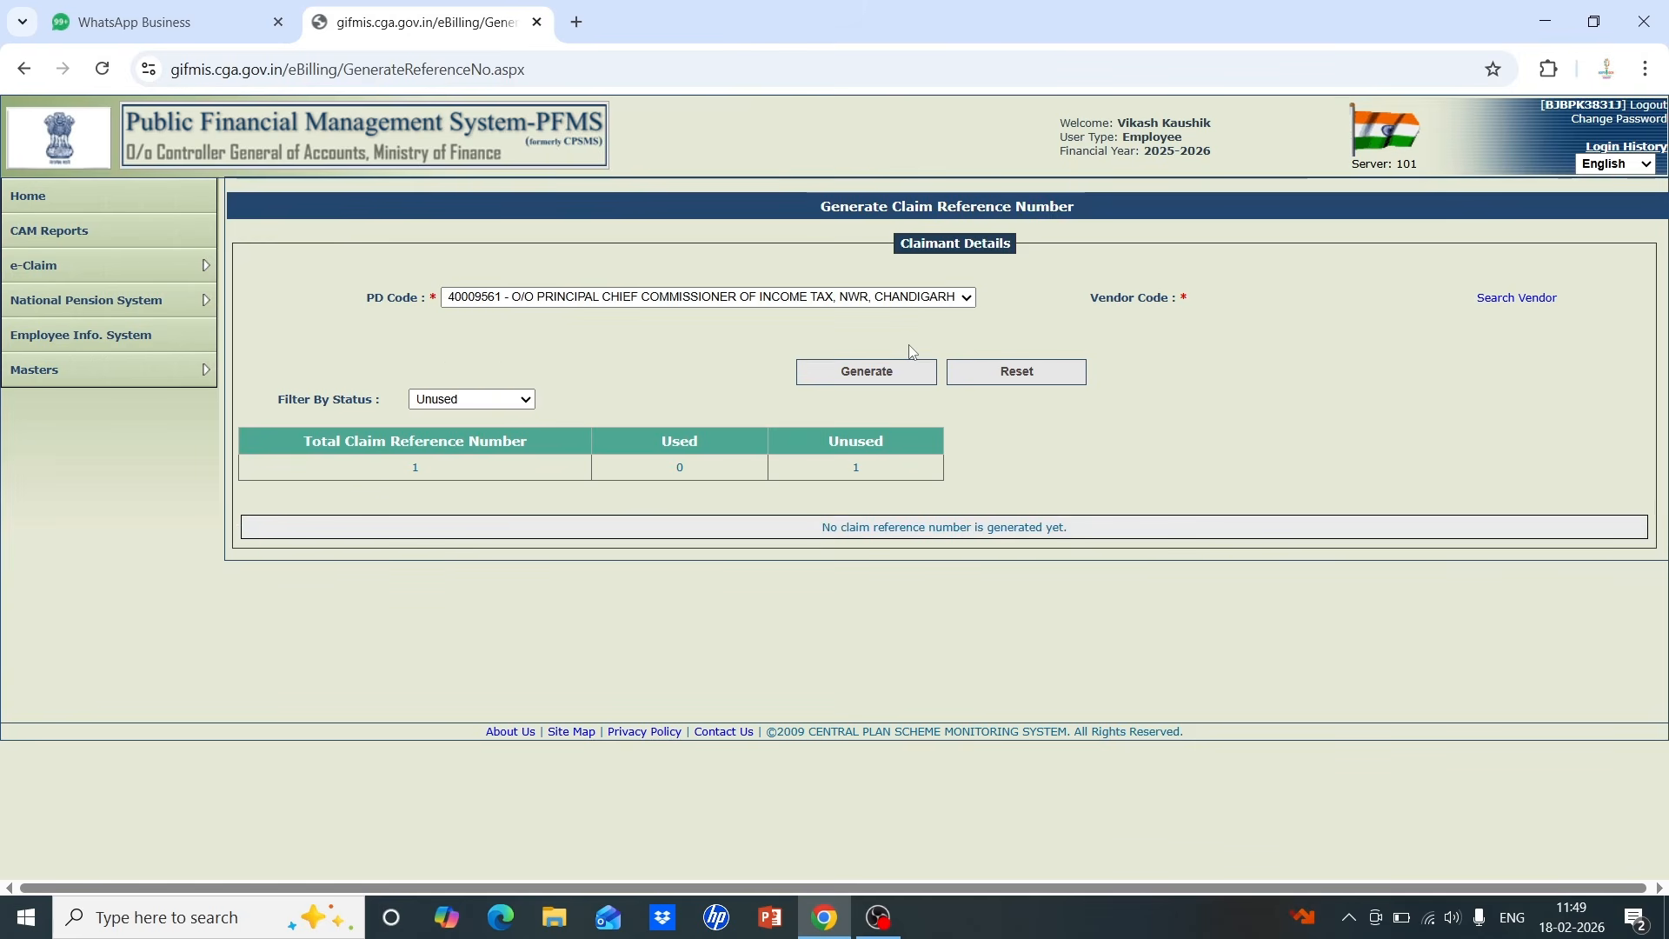
# Search the vendor list by the claimant's full name with e-Payment as the payment type.
pyautogui.click(1485, 300)
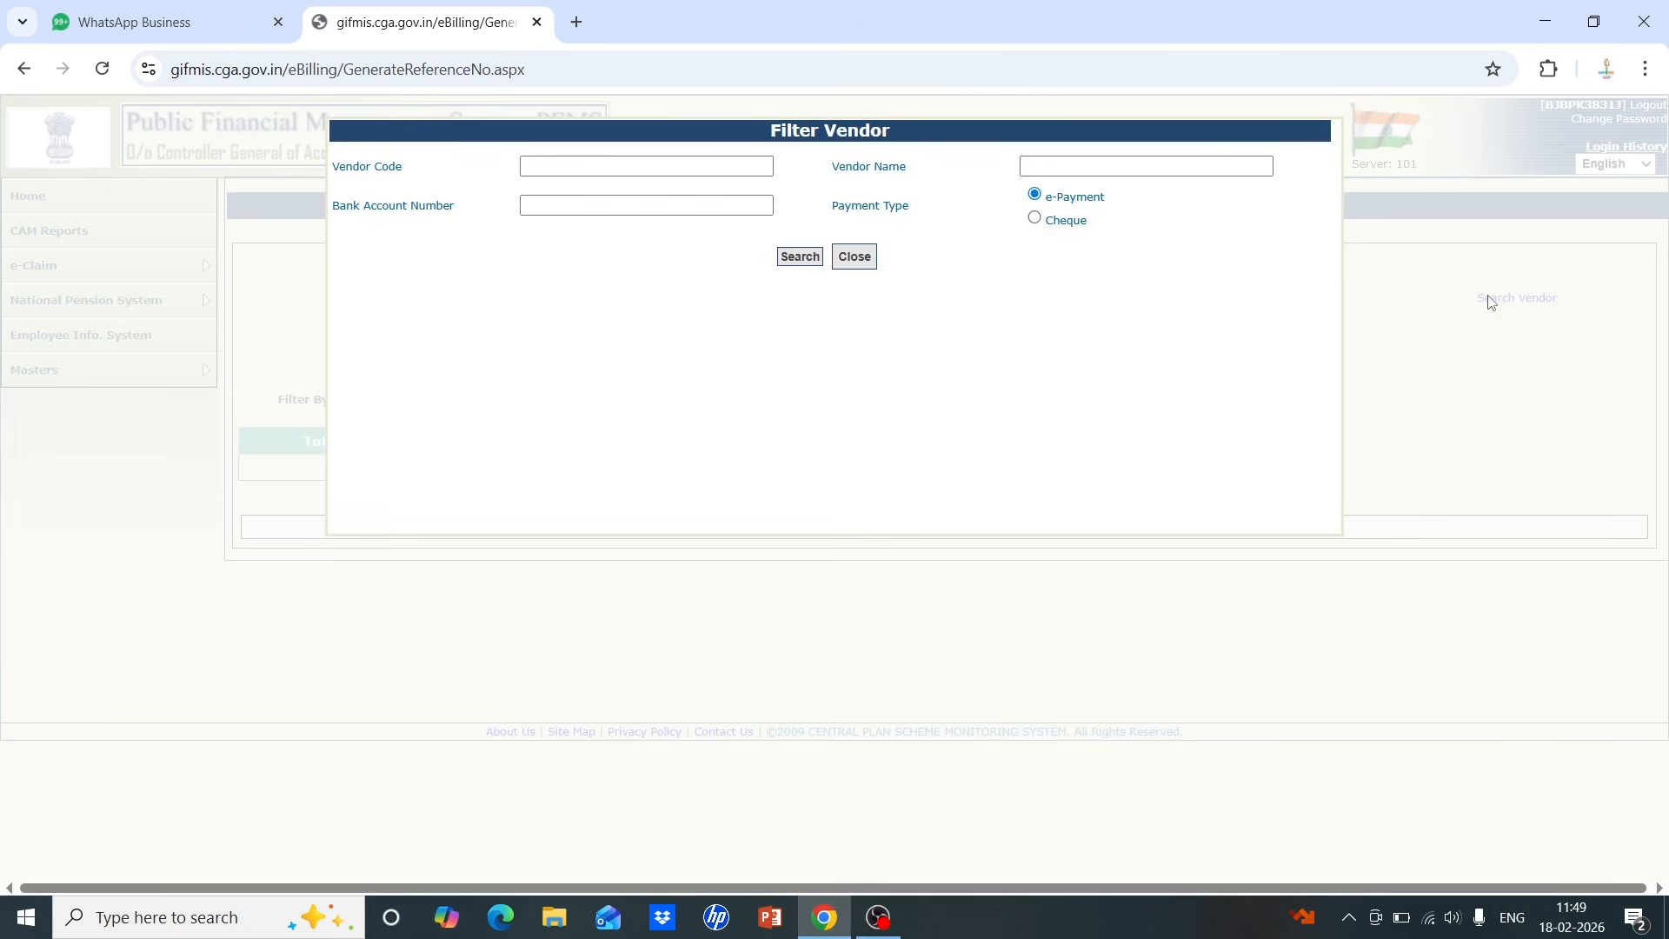
pyautogui.click(1051, 167)
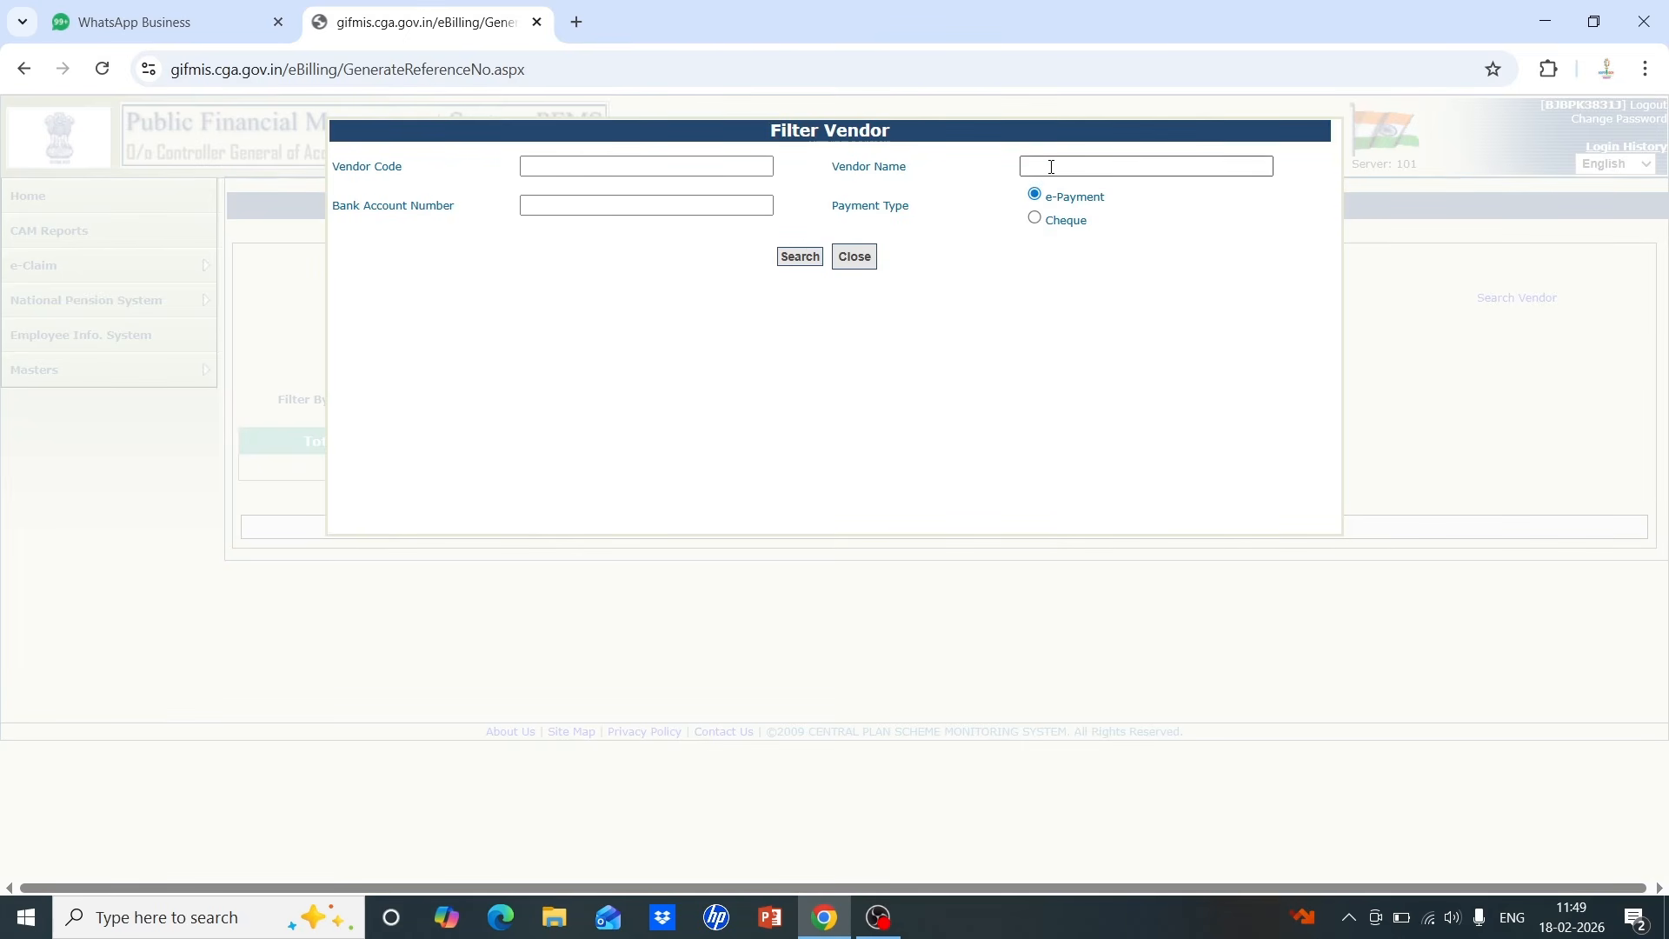
pyautogui.click(802, 256)
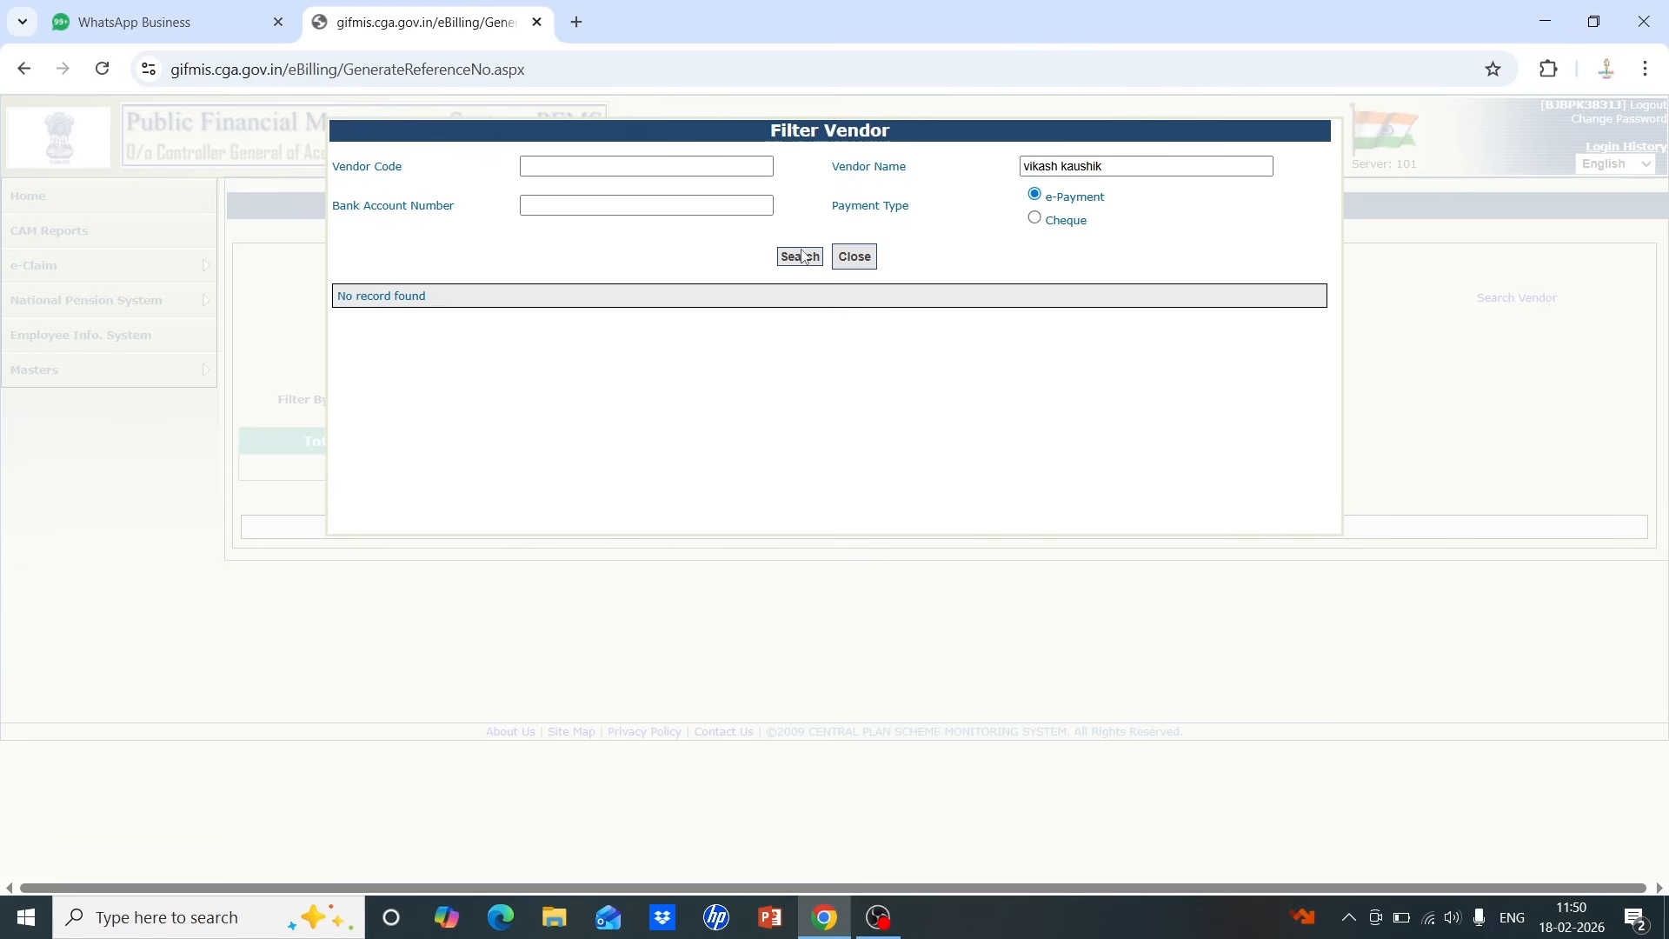
# Select the claimant's vendor record by searching the first name only, and generate the claim reference number.
pyautogui.click(1122, 168)
pyautogui.press('BackSpace')
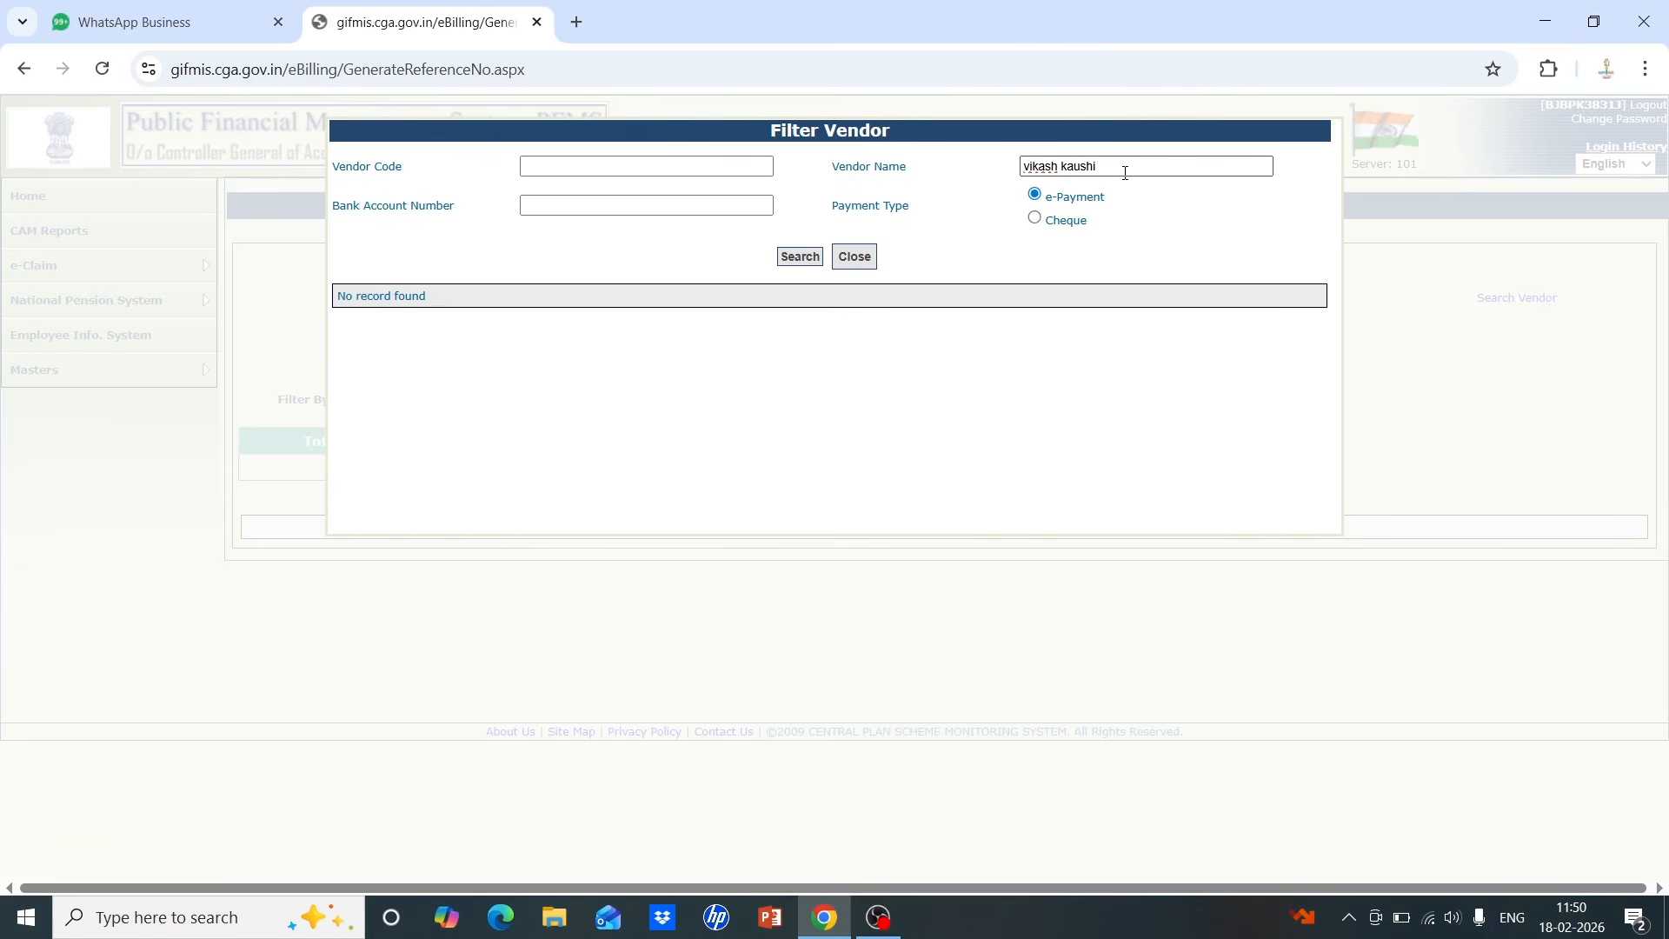
pyautogui.press('BackSpace')
pyautogui.press('BackSpace')
pyautogui.press('BackSpace')
pyautogui.press('BackSpace')
pyautogui.press('BackSpace')
pyautogui.press('BackSpace')
pyautogui.press('BackSpace')
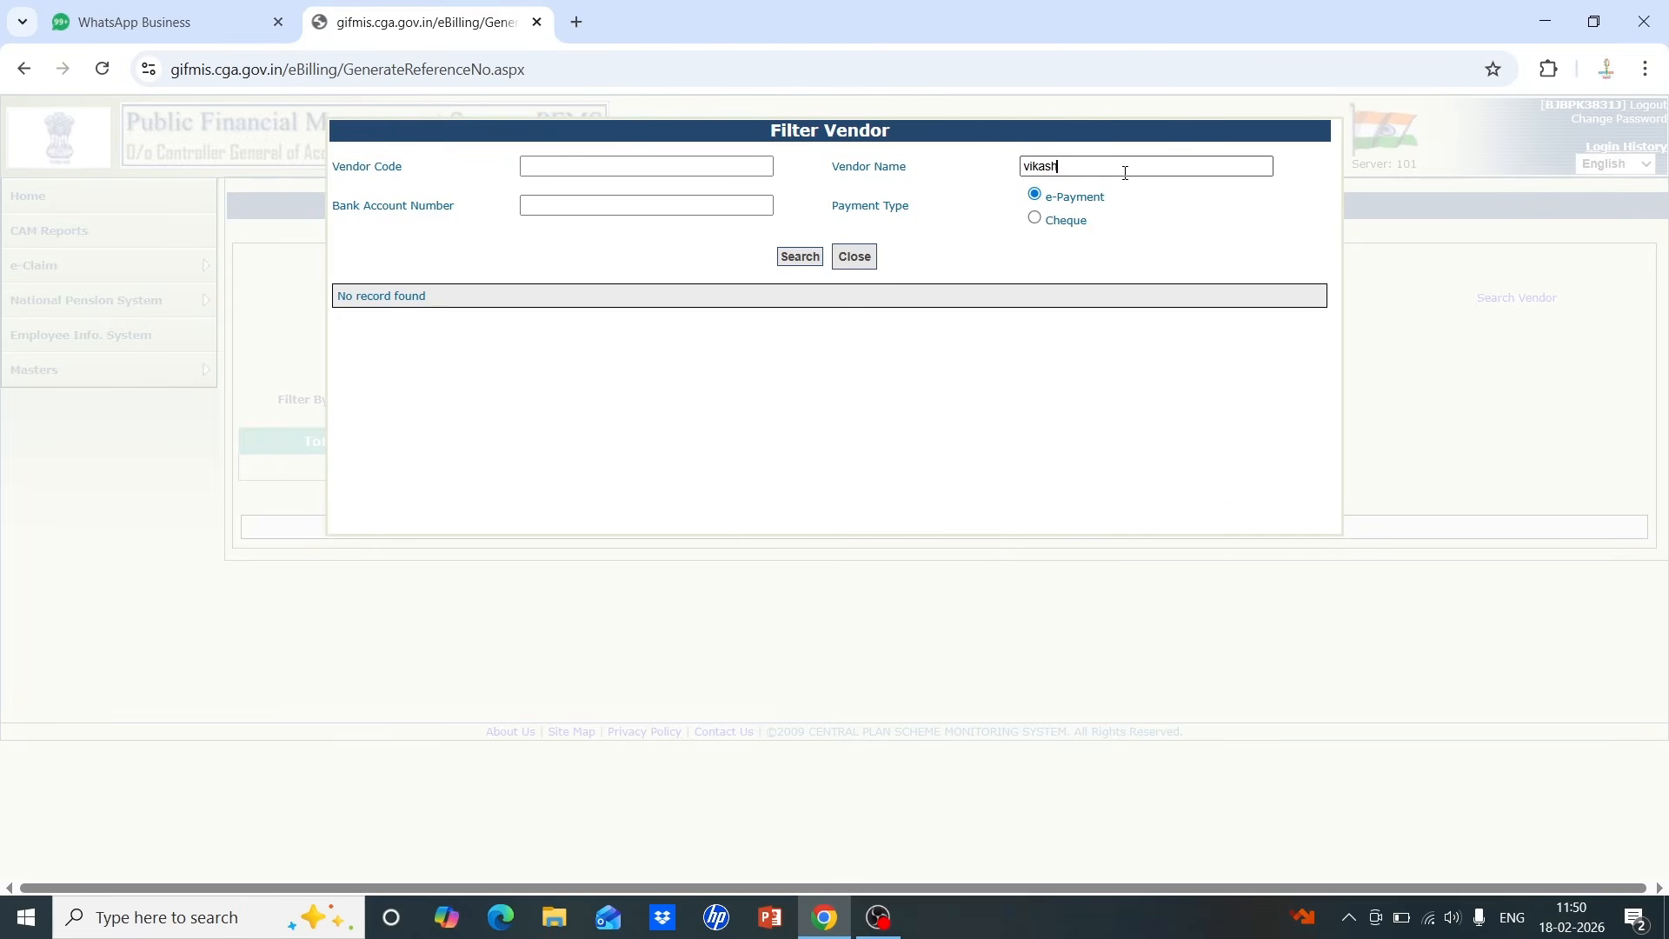
pyautogui.click(808, 257)
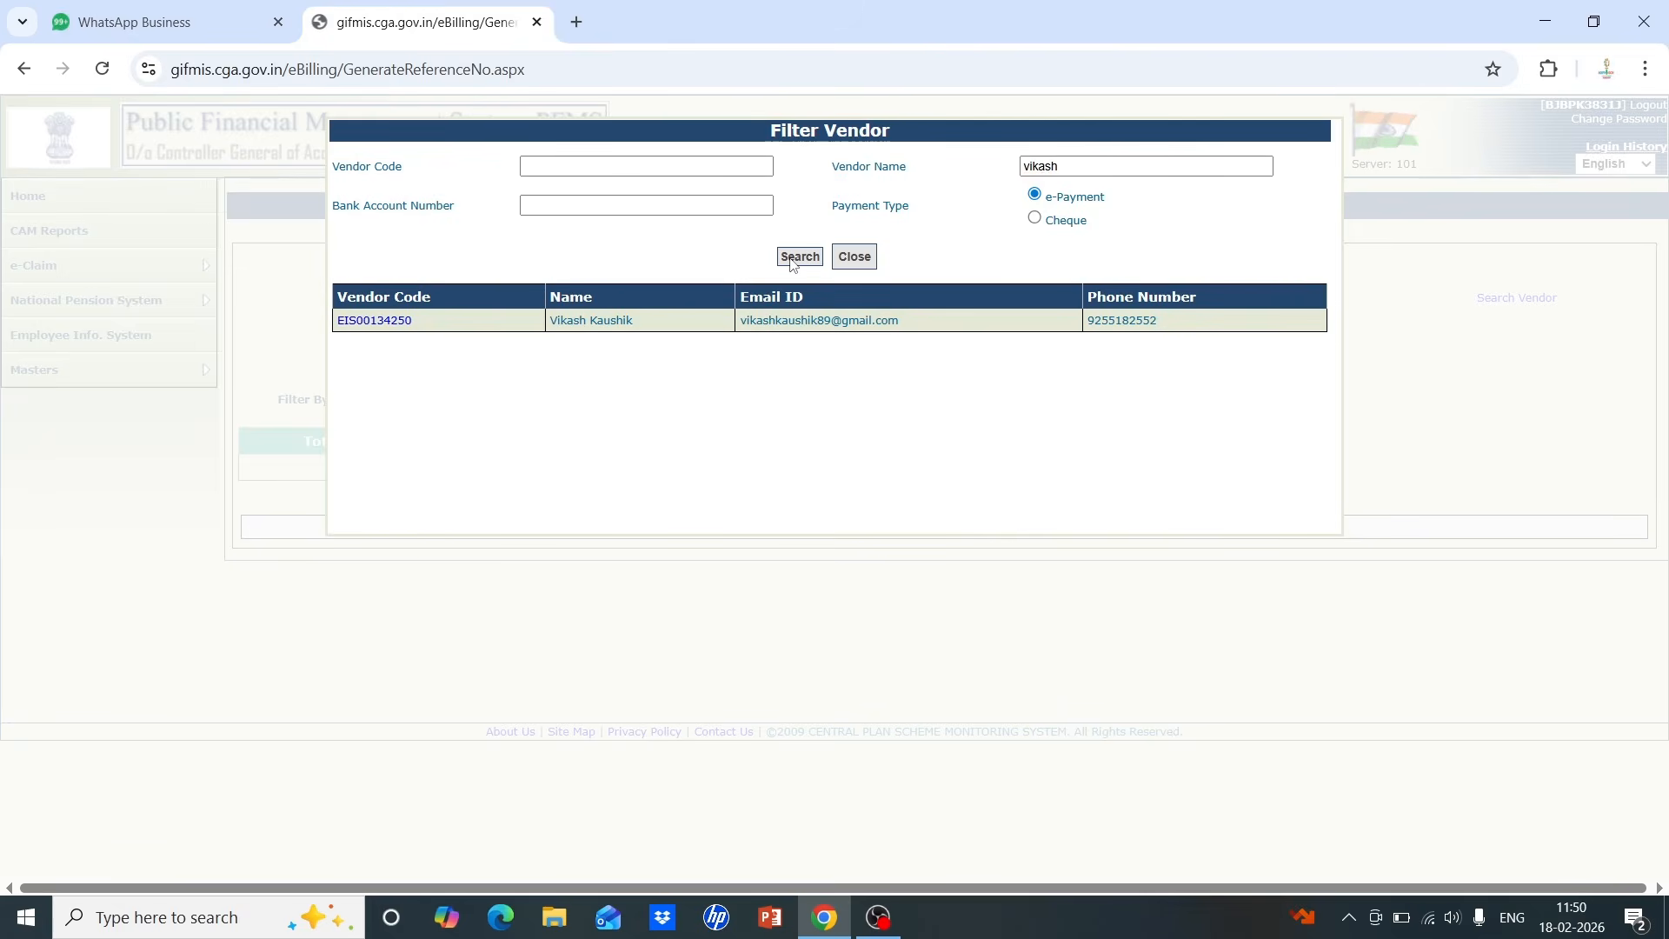
pyautogui.click(401, 322)
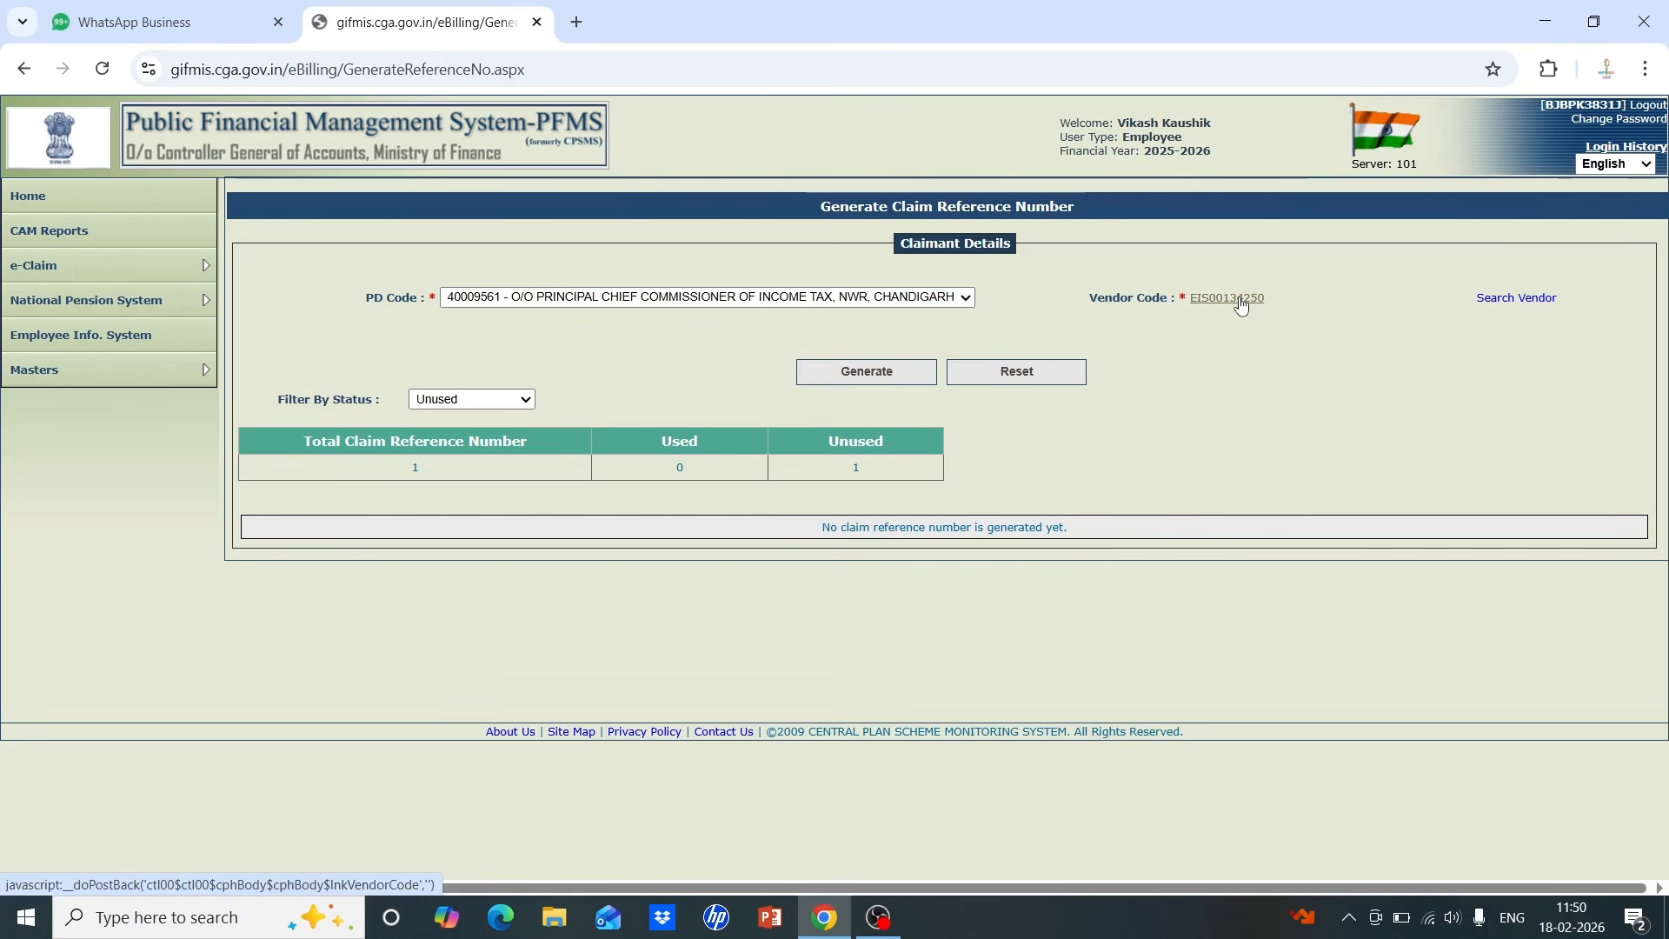
pyautogui.click(832, 383)
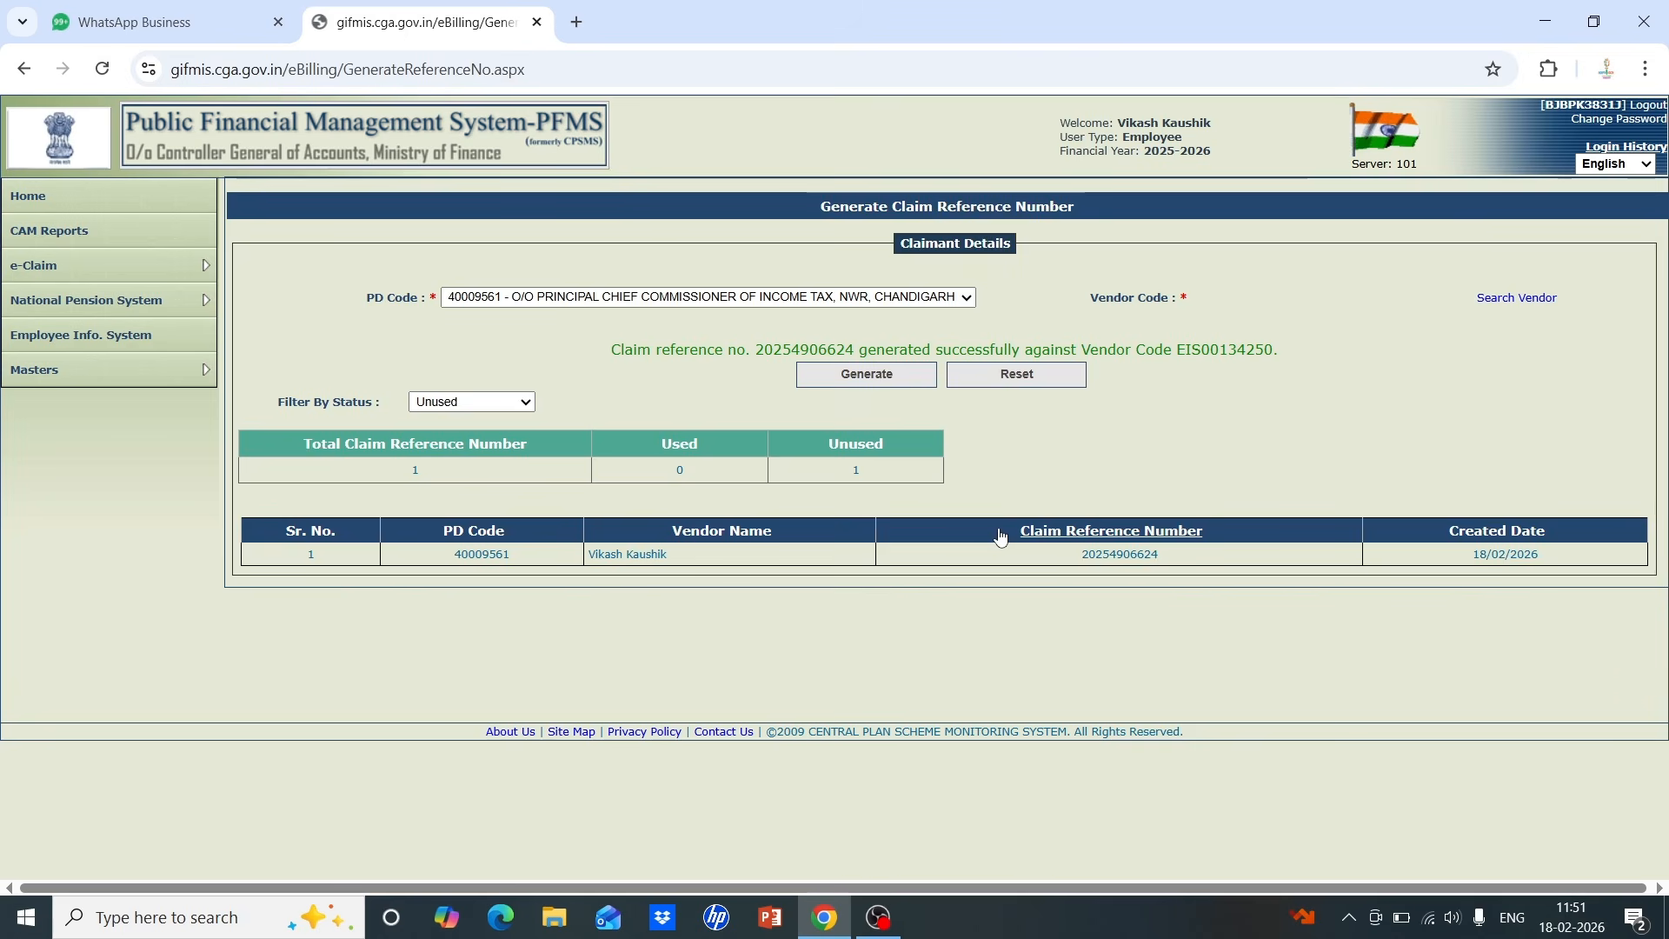
# Open the RPR-14 TA Bill claim form for Tour.
pyautogui.moveTo(186, 267)
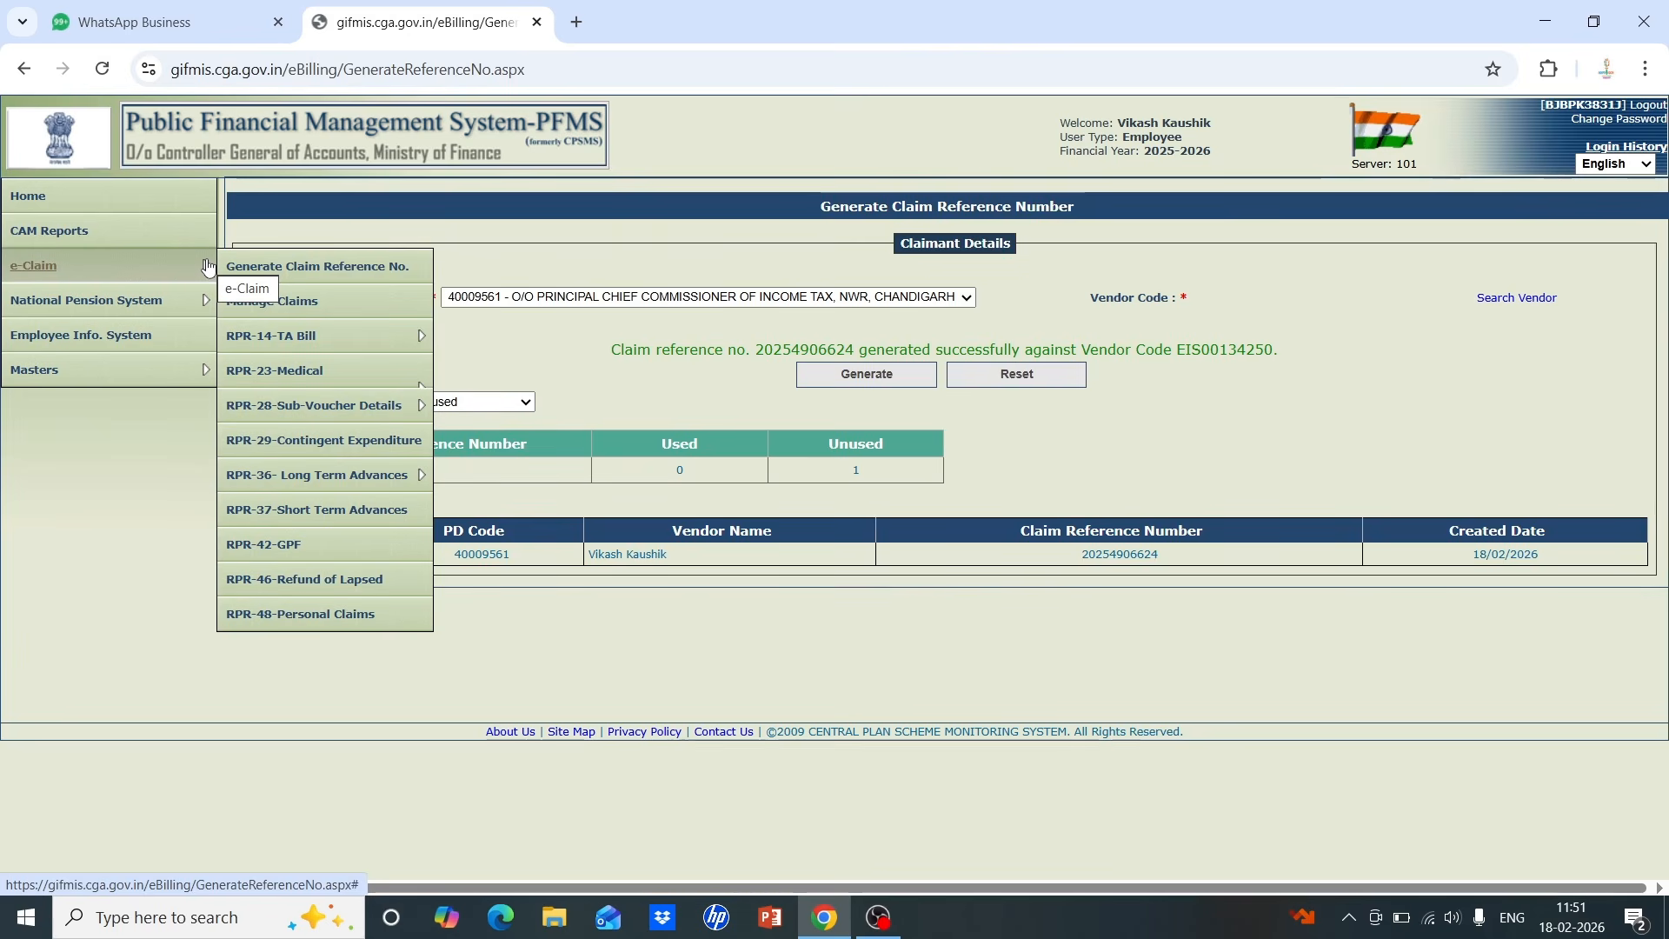
pyautogui.moveTo(208, 267); pyautogui.dragTo(336, 346)
pyautogui.moveTo(336, 346)
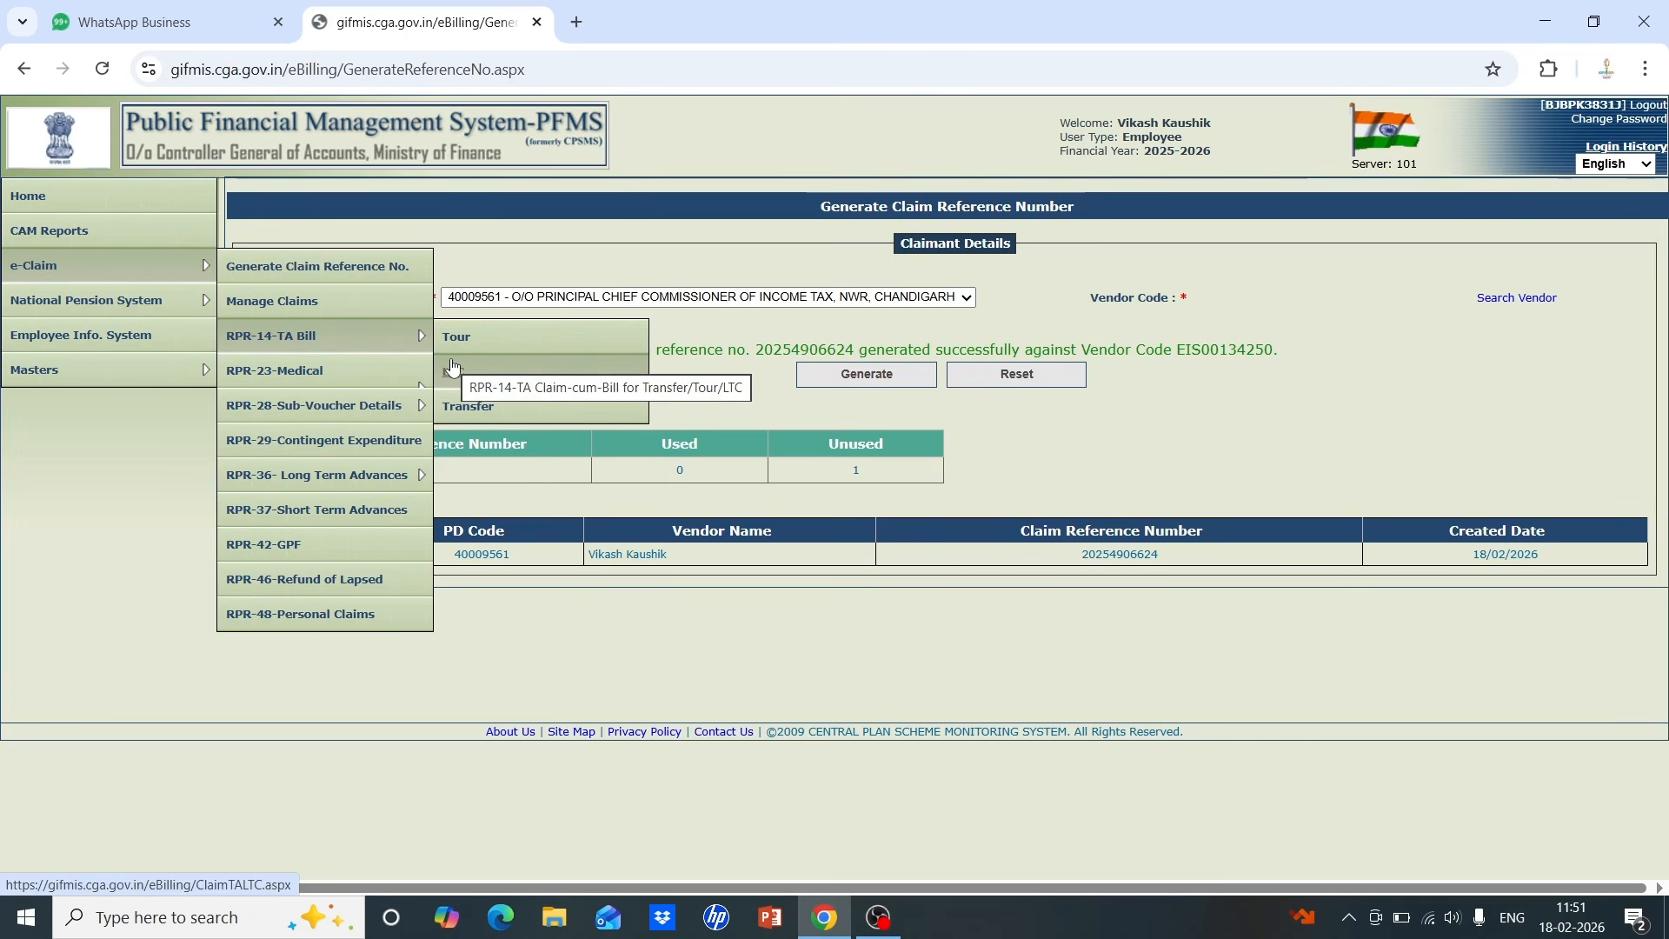
pyautogui.click(466, 335)
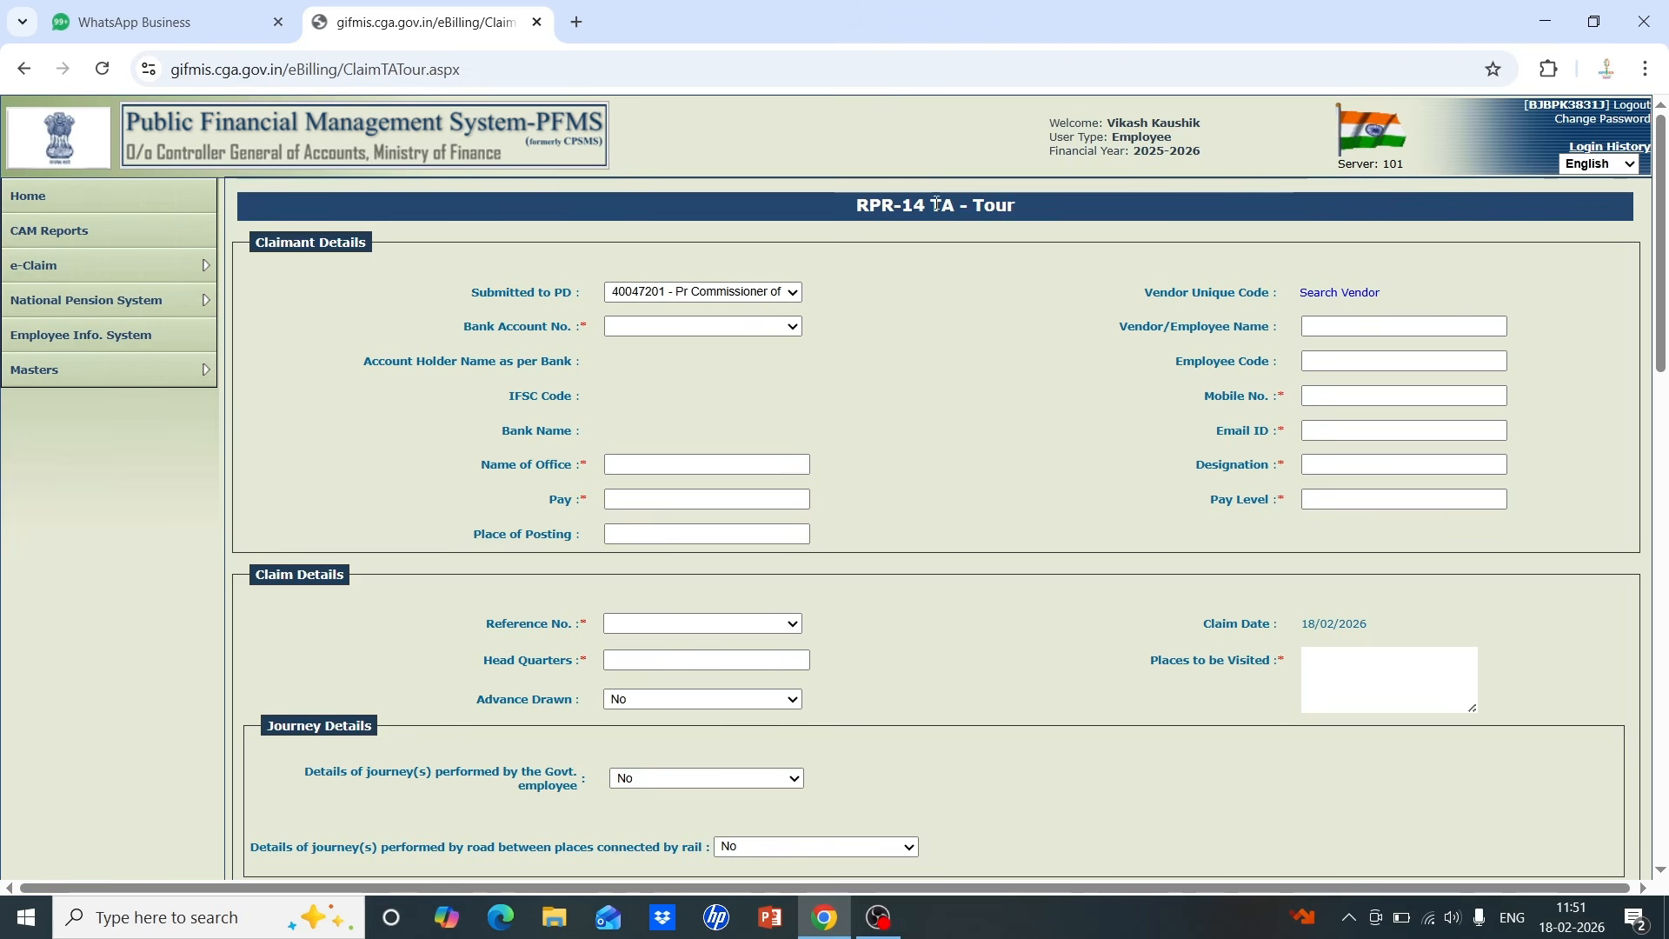
# Set Submitted to PD to 40009561 and select the employee's vendor record as claimant.
pyautogui.click(681, 294)
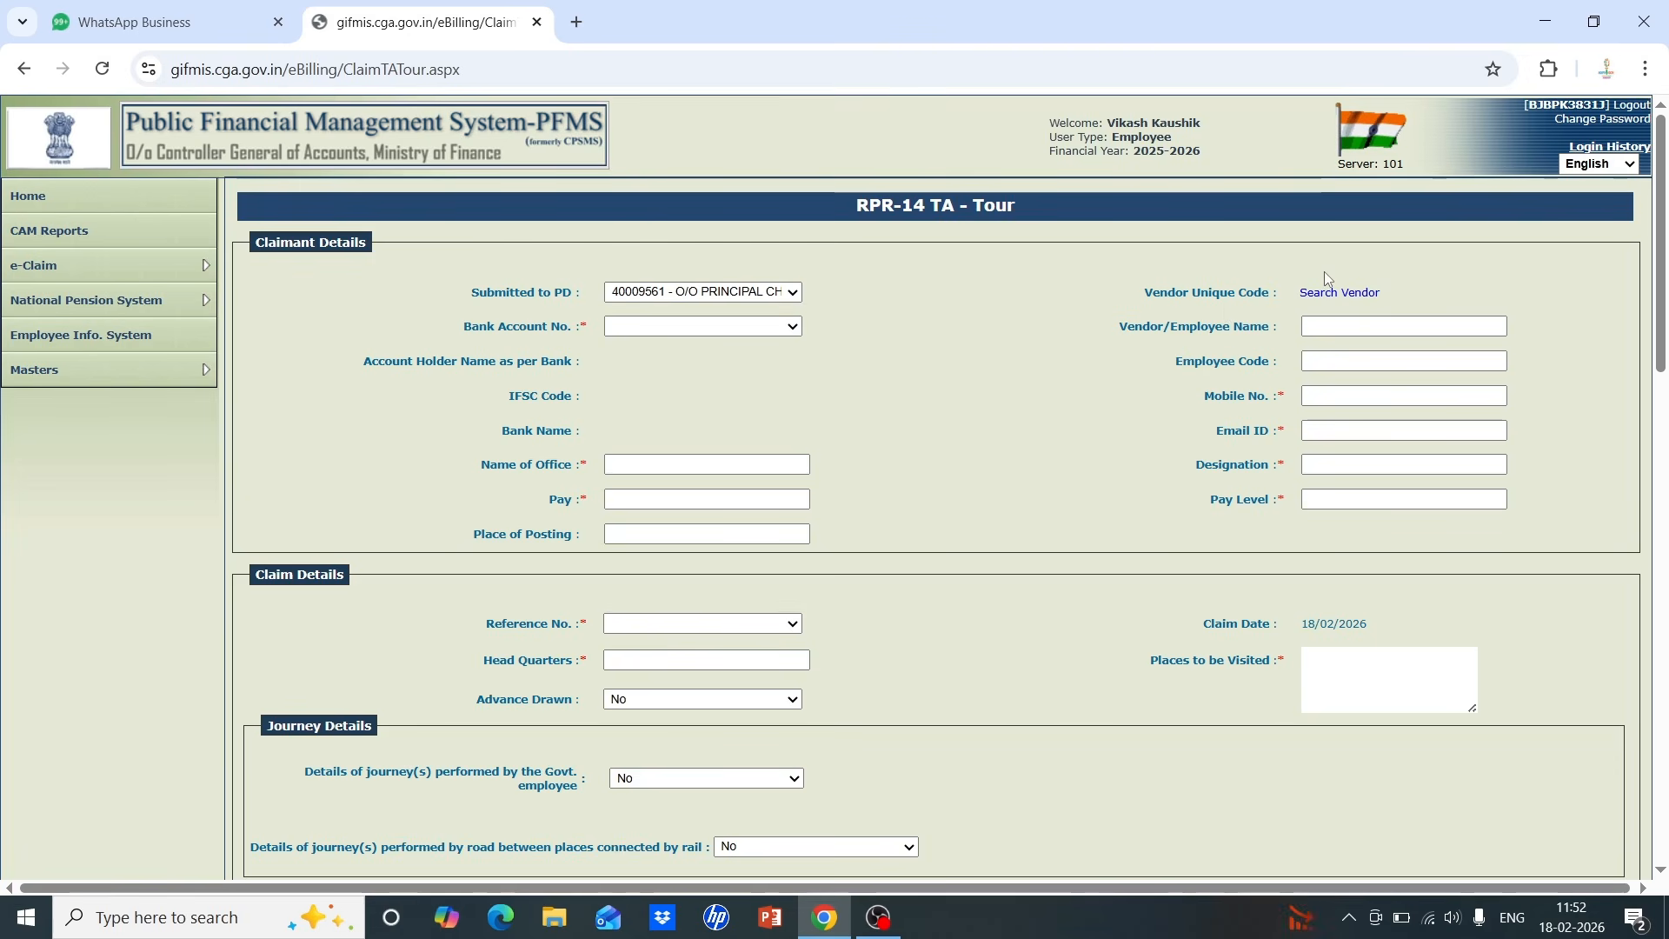
pyautogui.click(1326, 293)
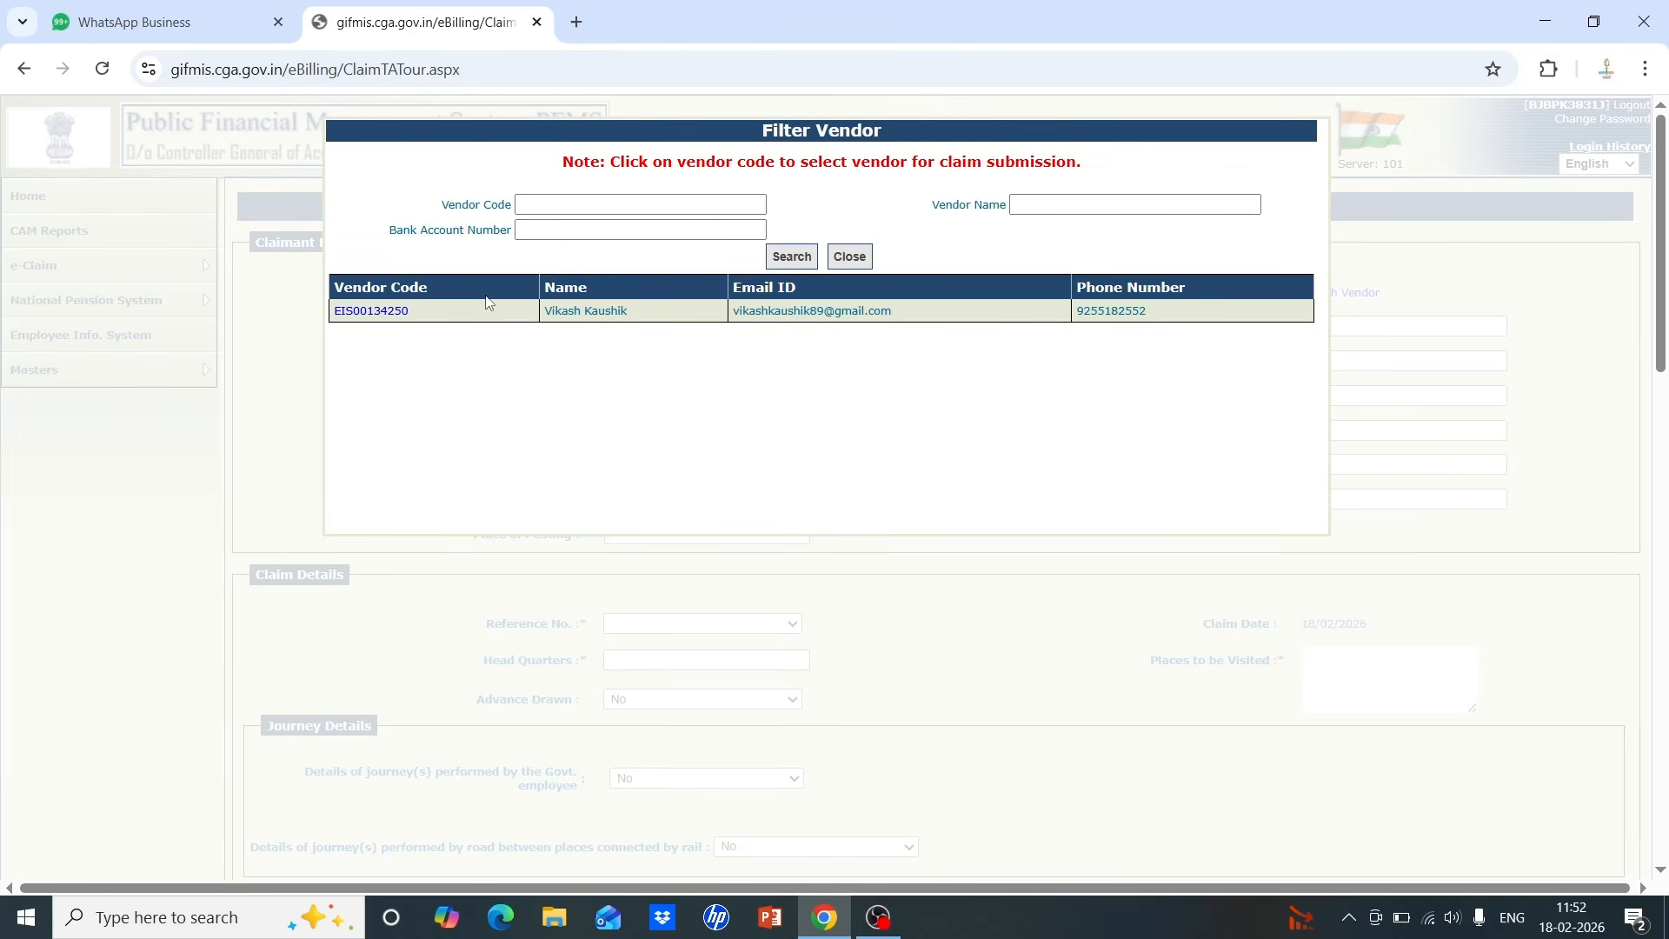
pyautogui.click(389, 311)
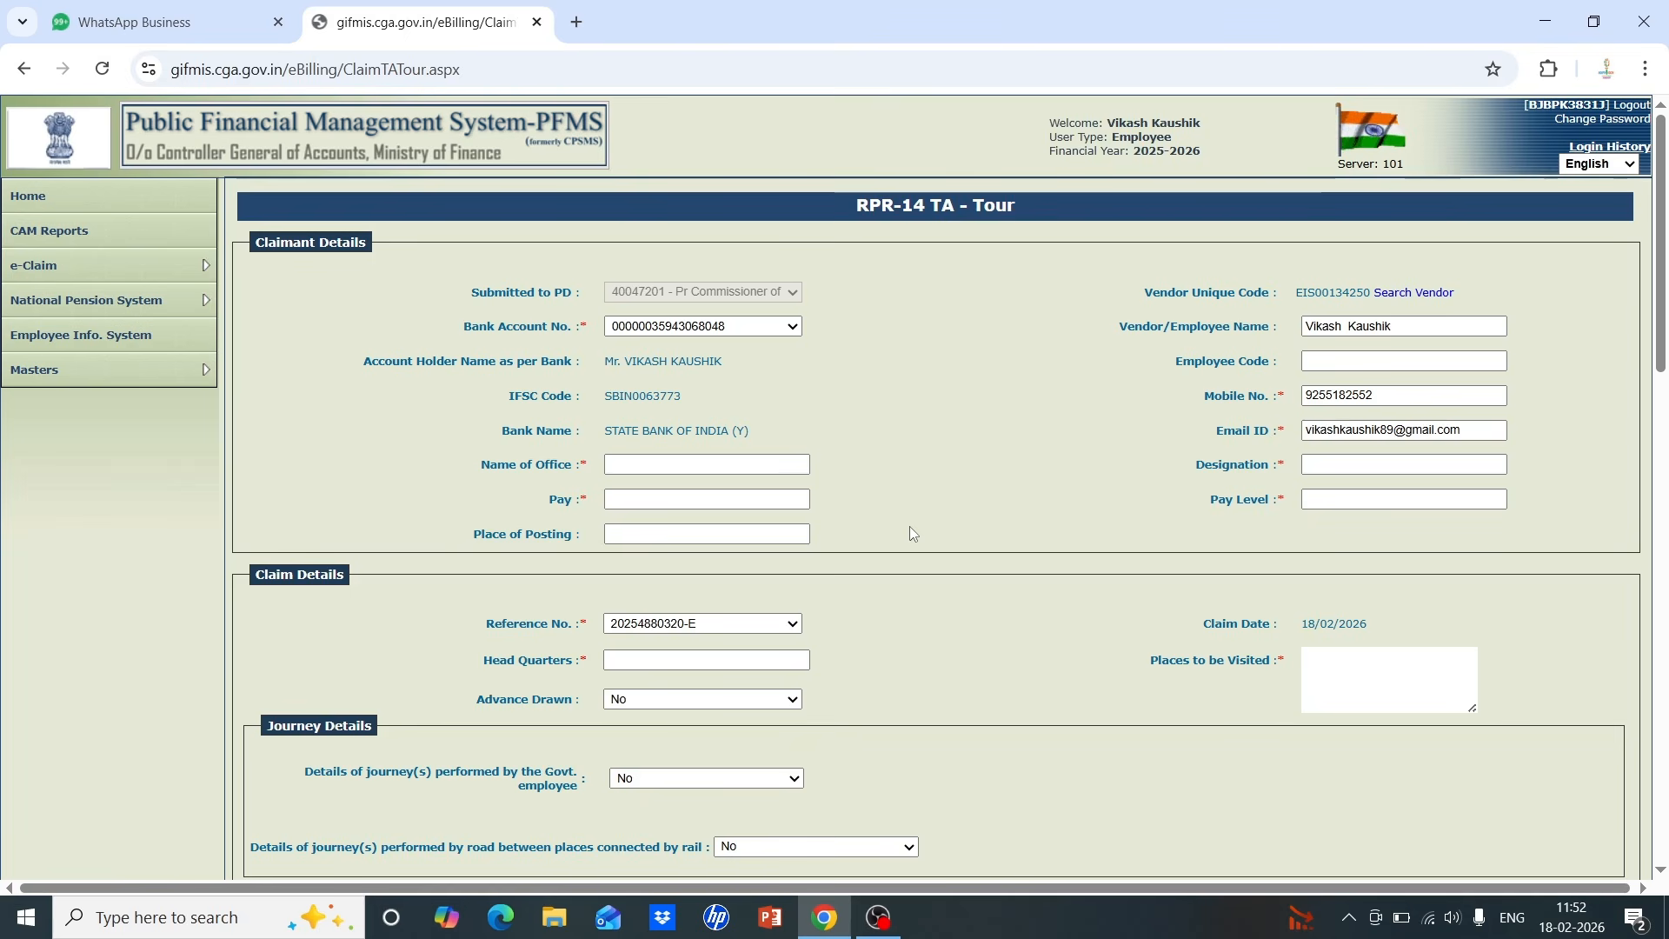
# Enter "DCIT (Hq)(Vig), Chandigarh" as the Name of Office in the claimant details.
pyautogui.click(654, 465)
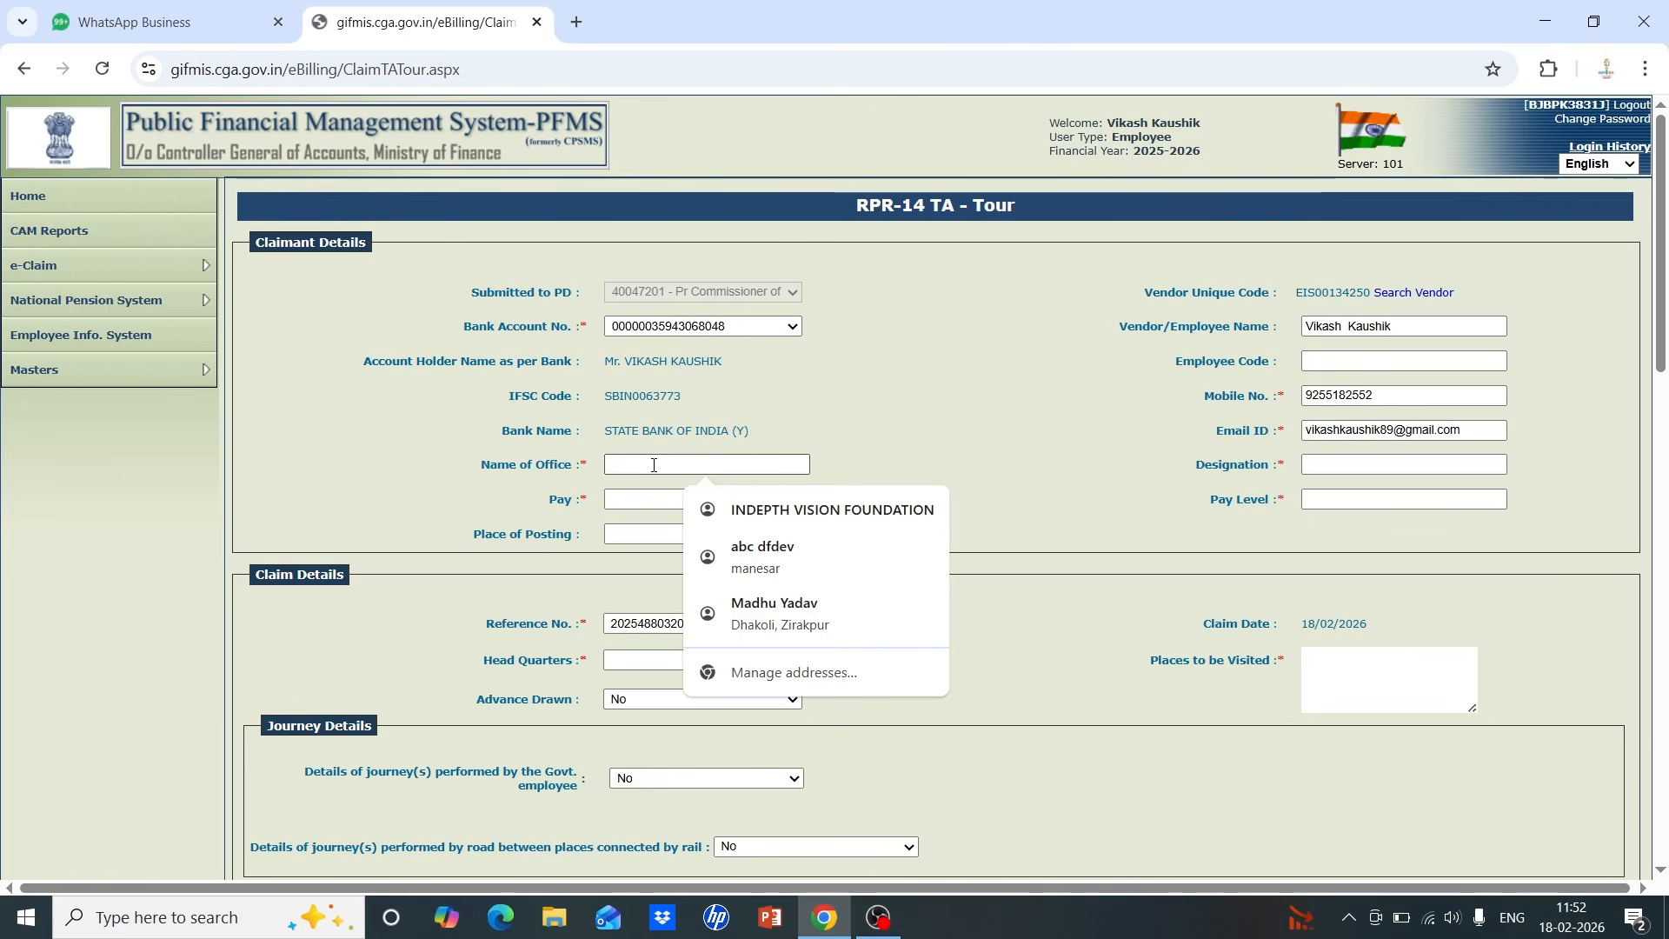
pyautogui.write('DC')
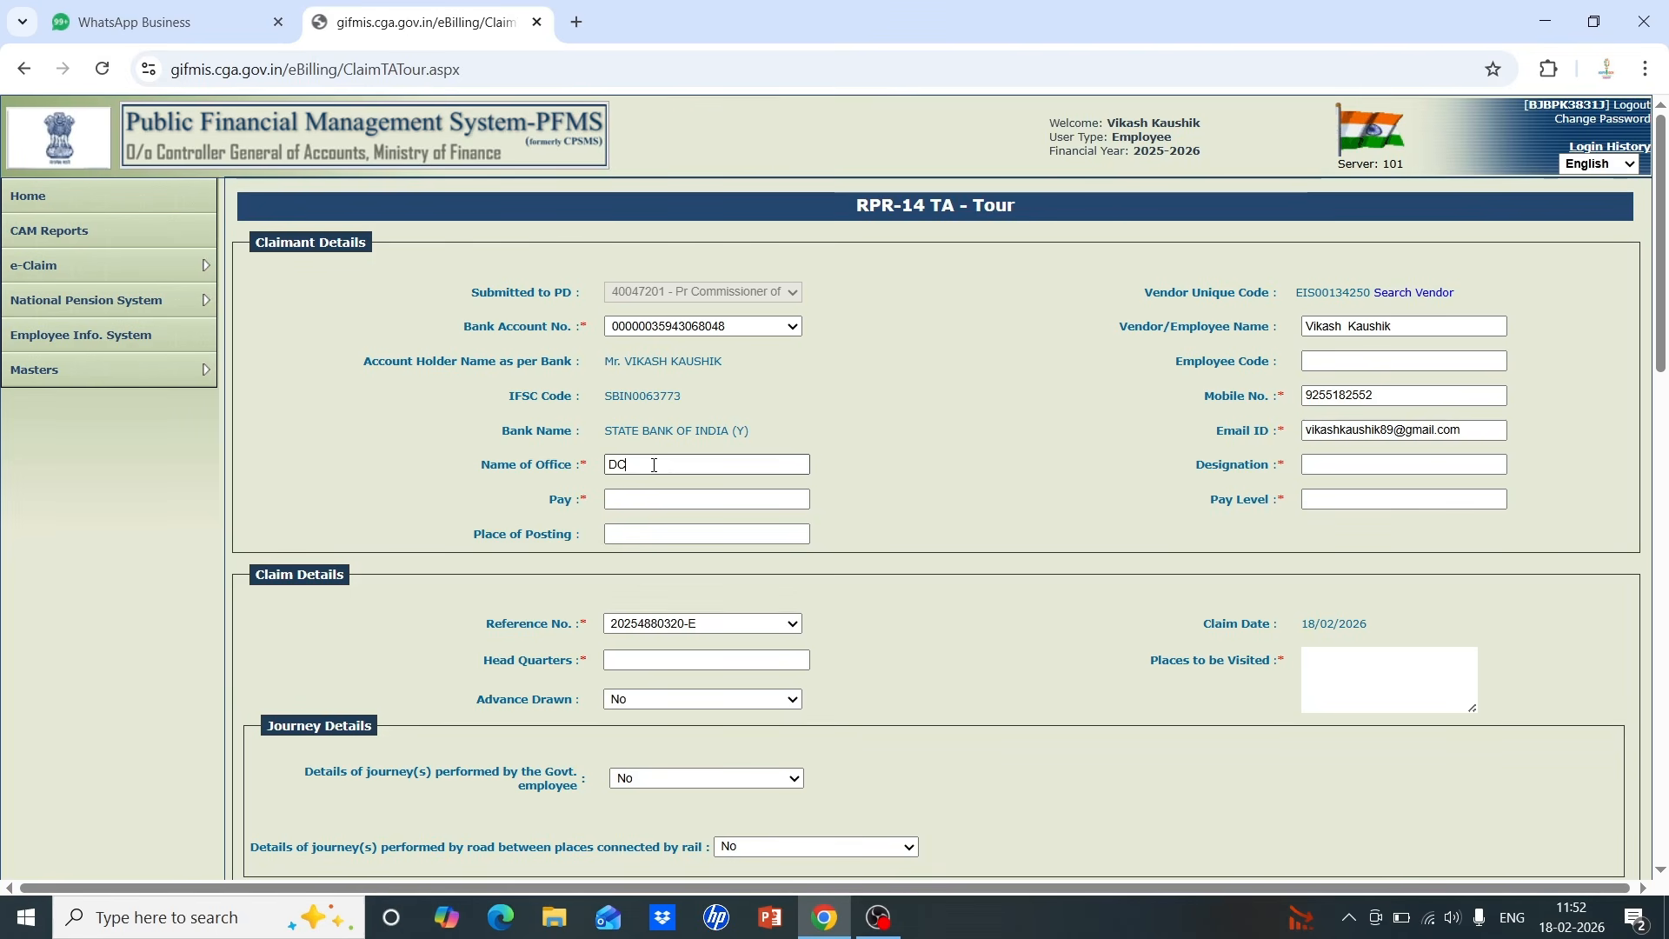
pyautogui.write('IT (H')
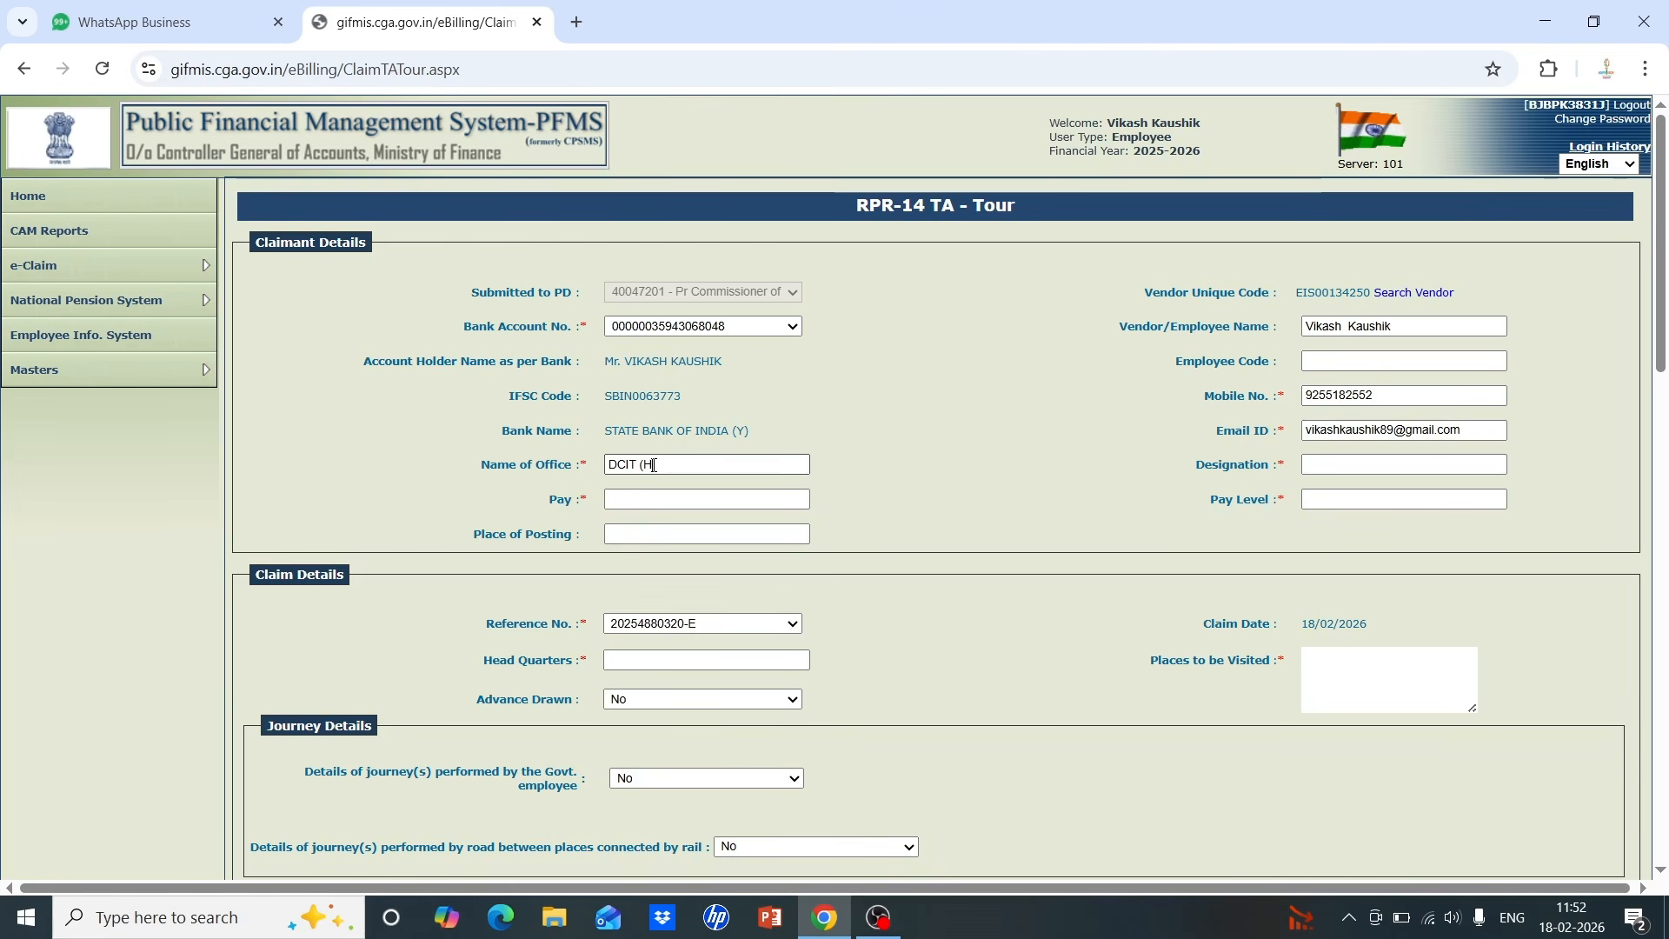
pyautogui.write('q(')
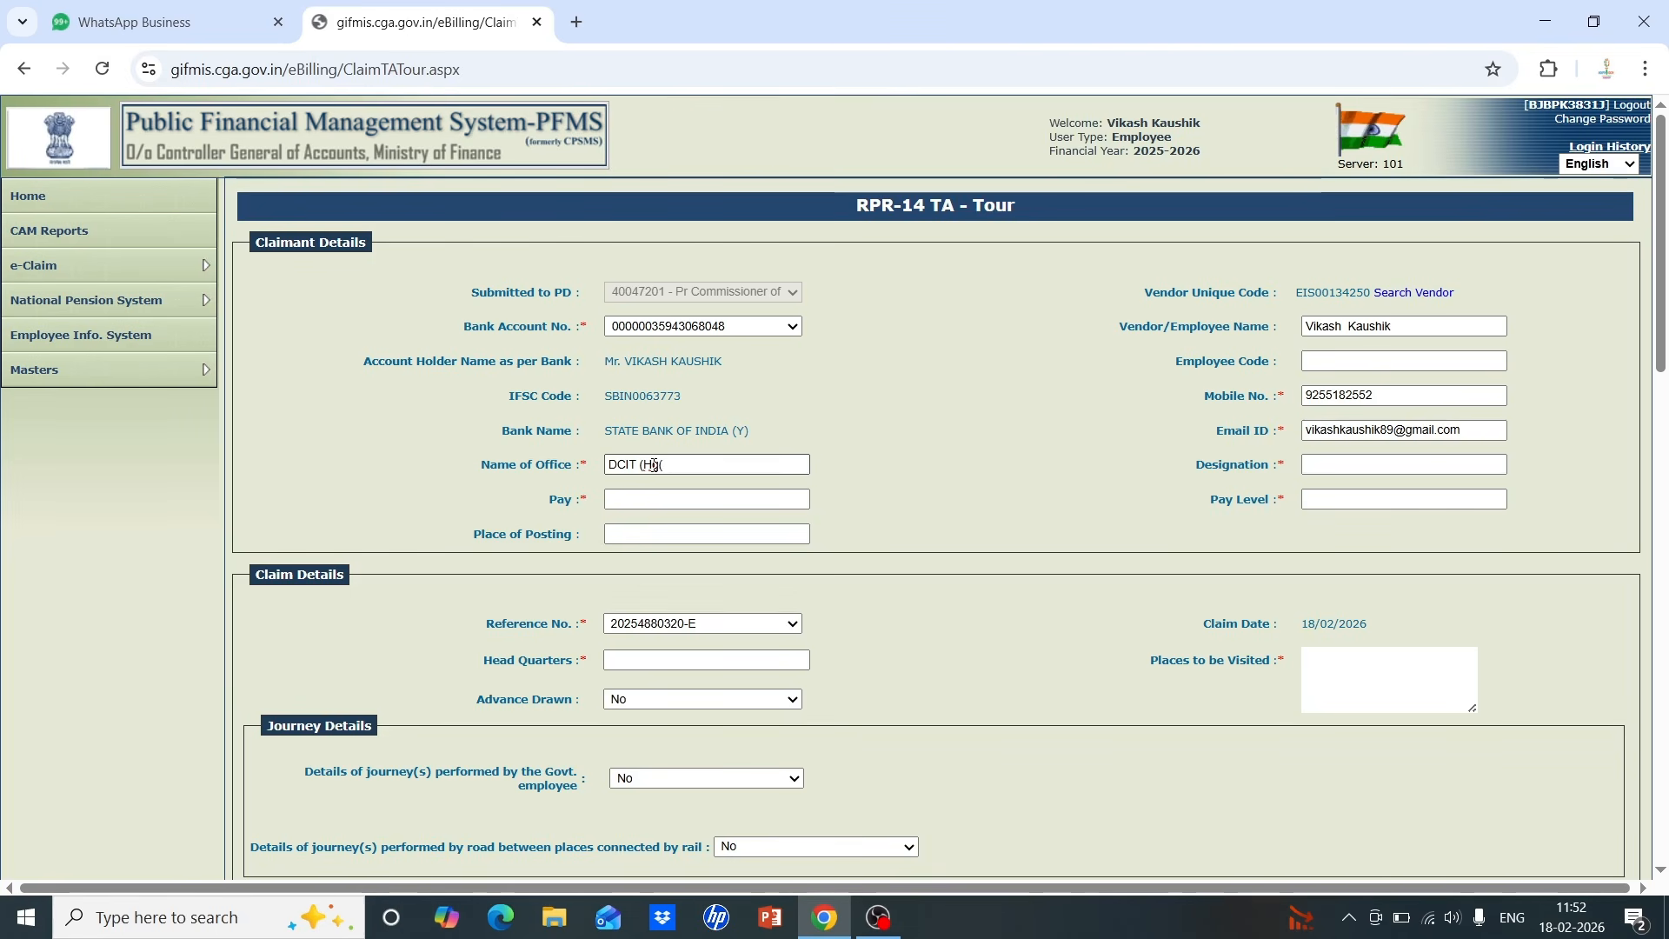
pyautogui.press('BackSpace')
pyautogui.write(')')
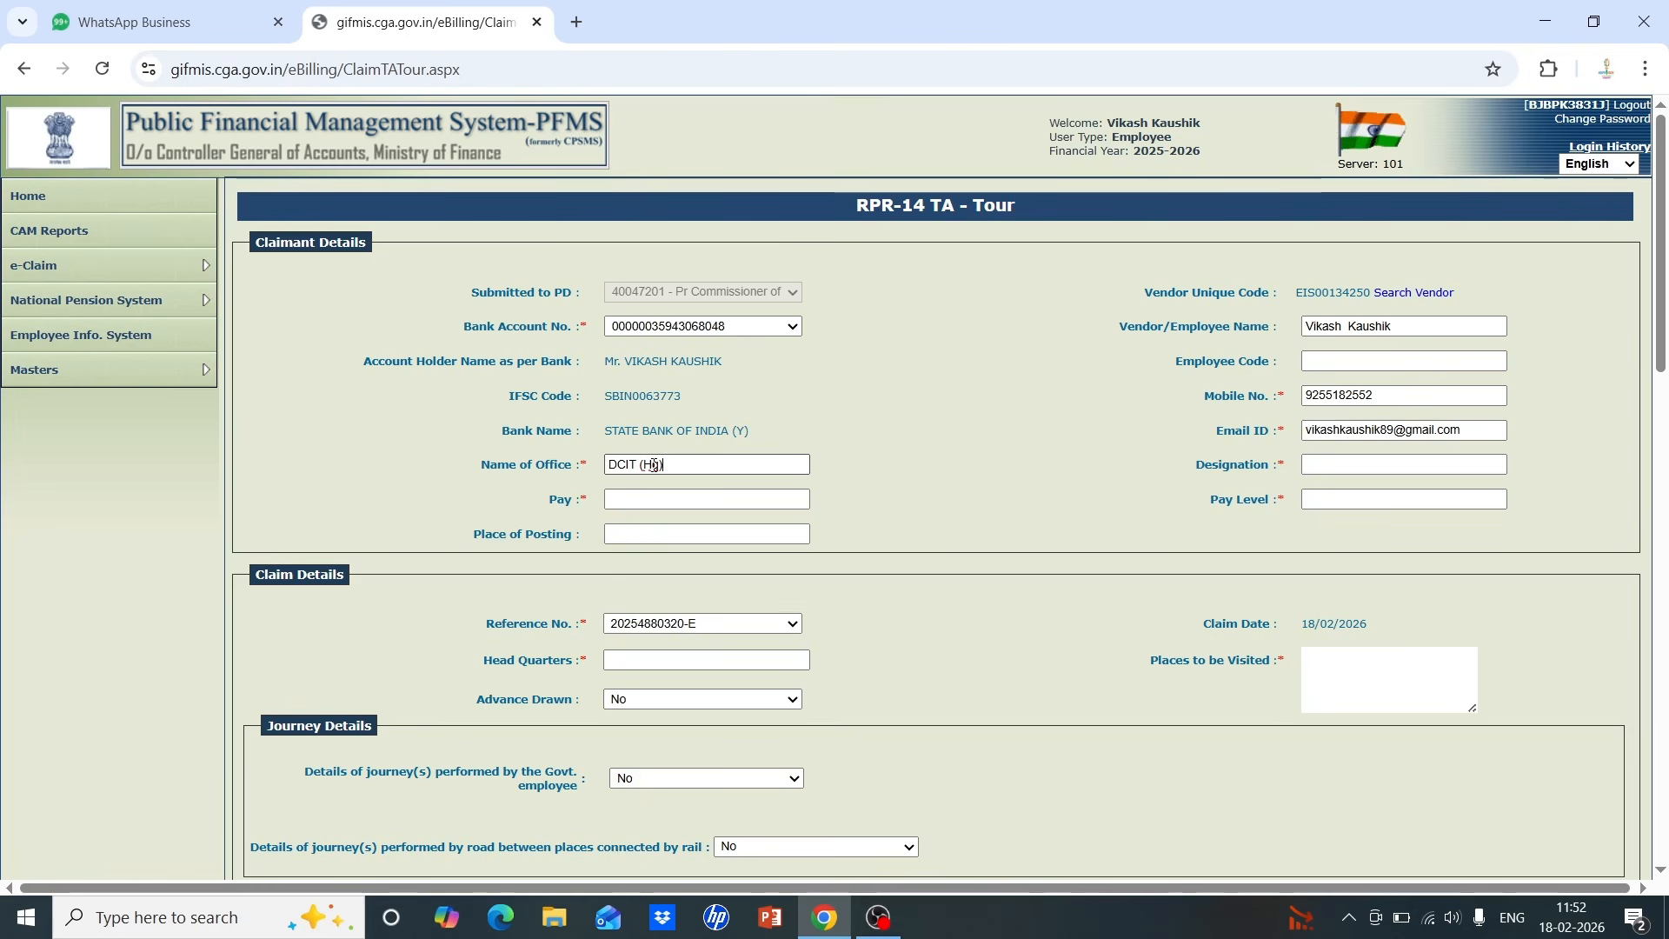
pyautogui.write('(')
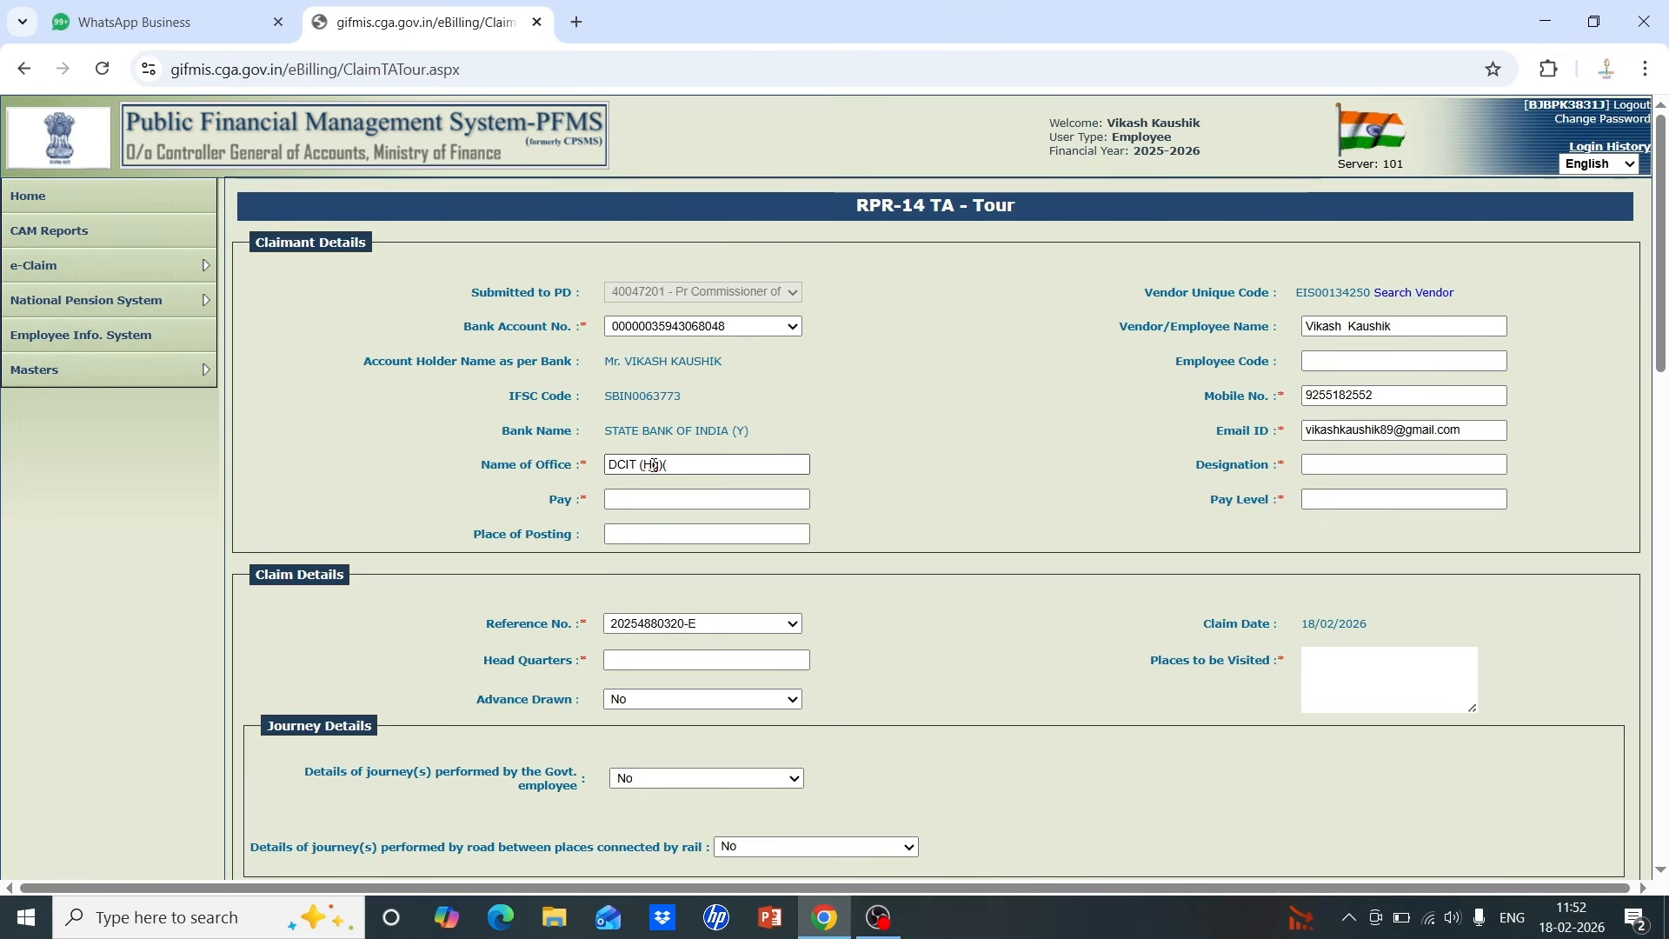
pyautogui.write('Vig), ')
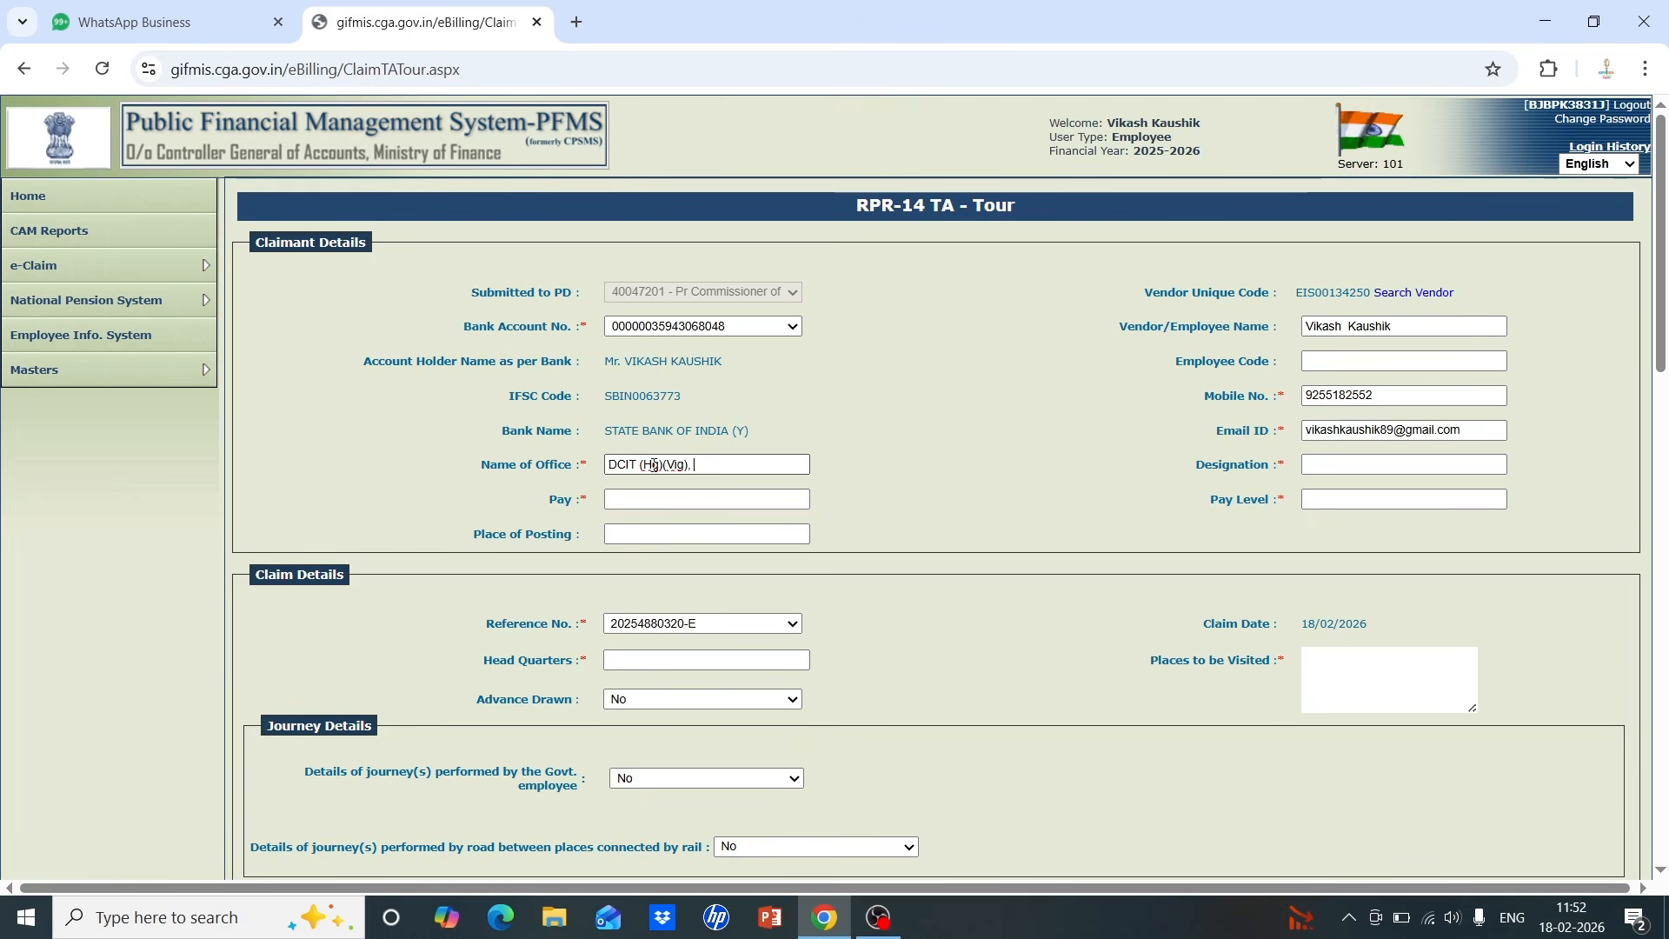
pyautogui.write('CHa')
pyautogui.press('BackSpace')
pyautogui.press('BackSpace')
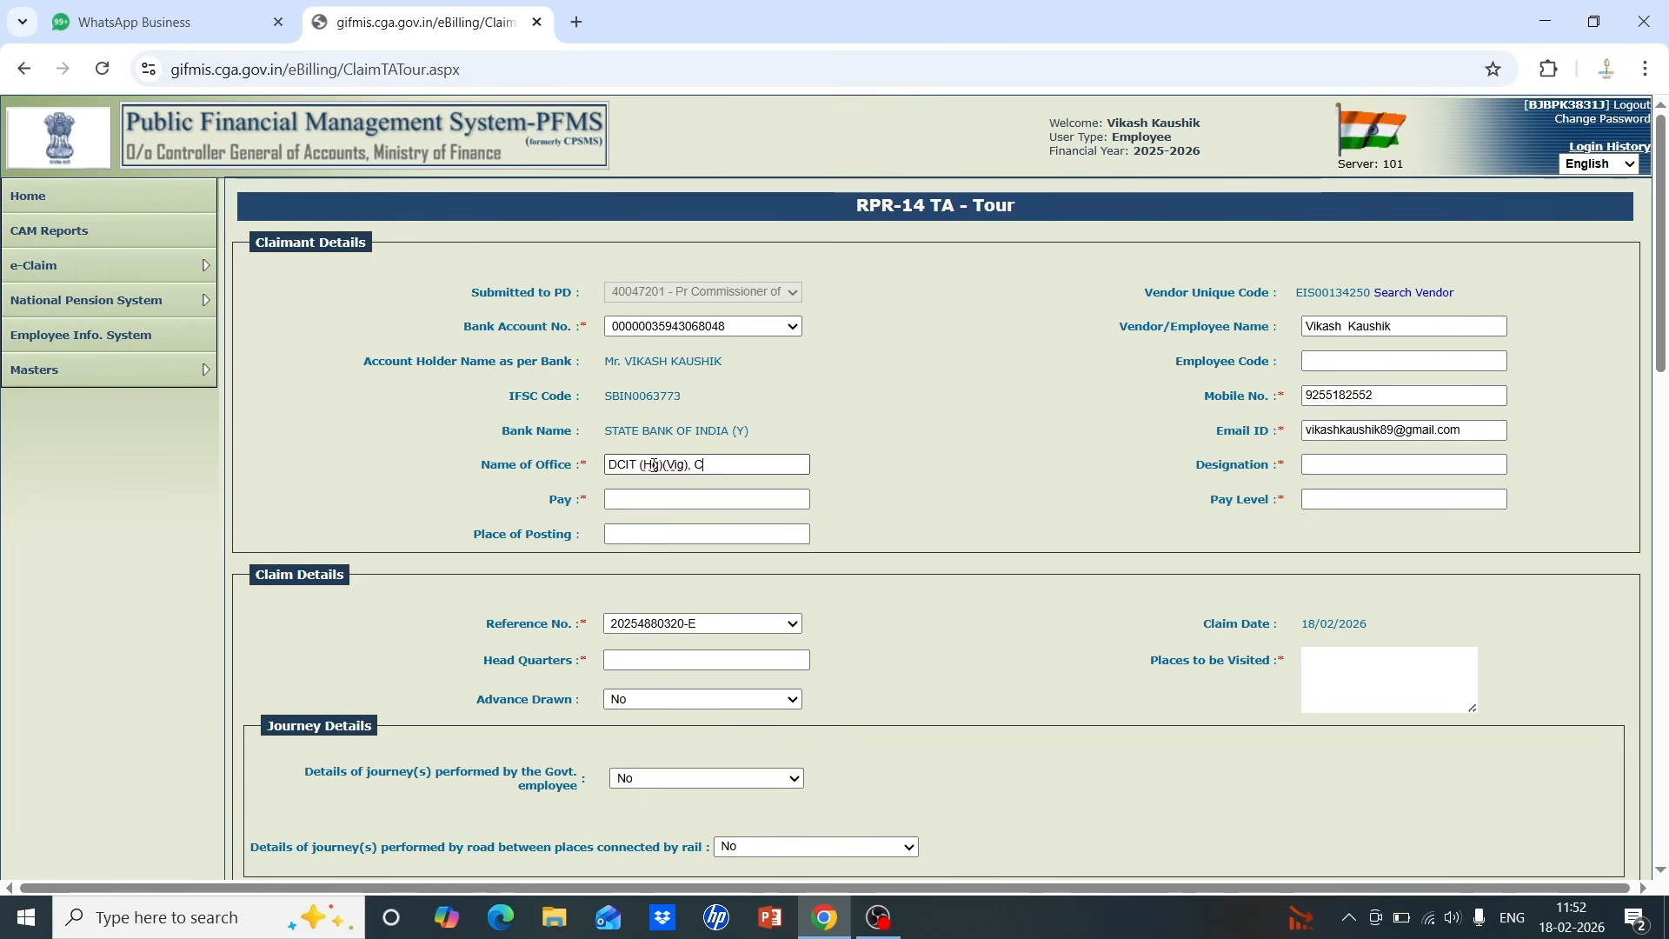
pyautogui.write('handigarh')
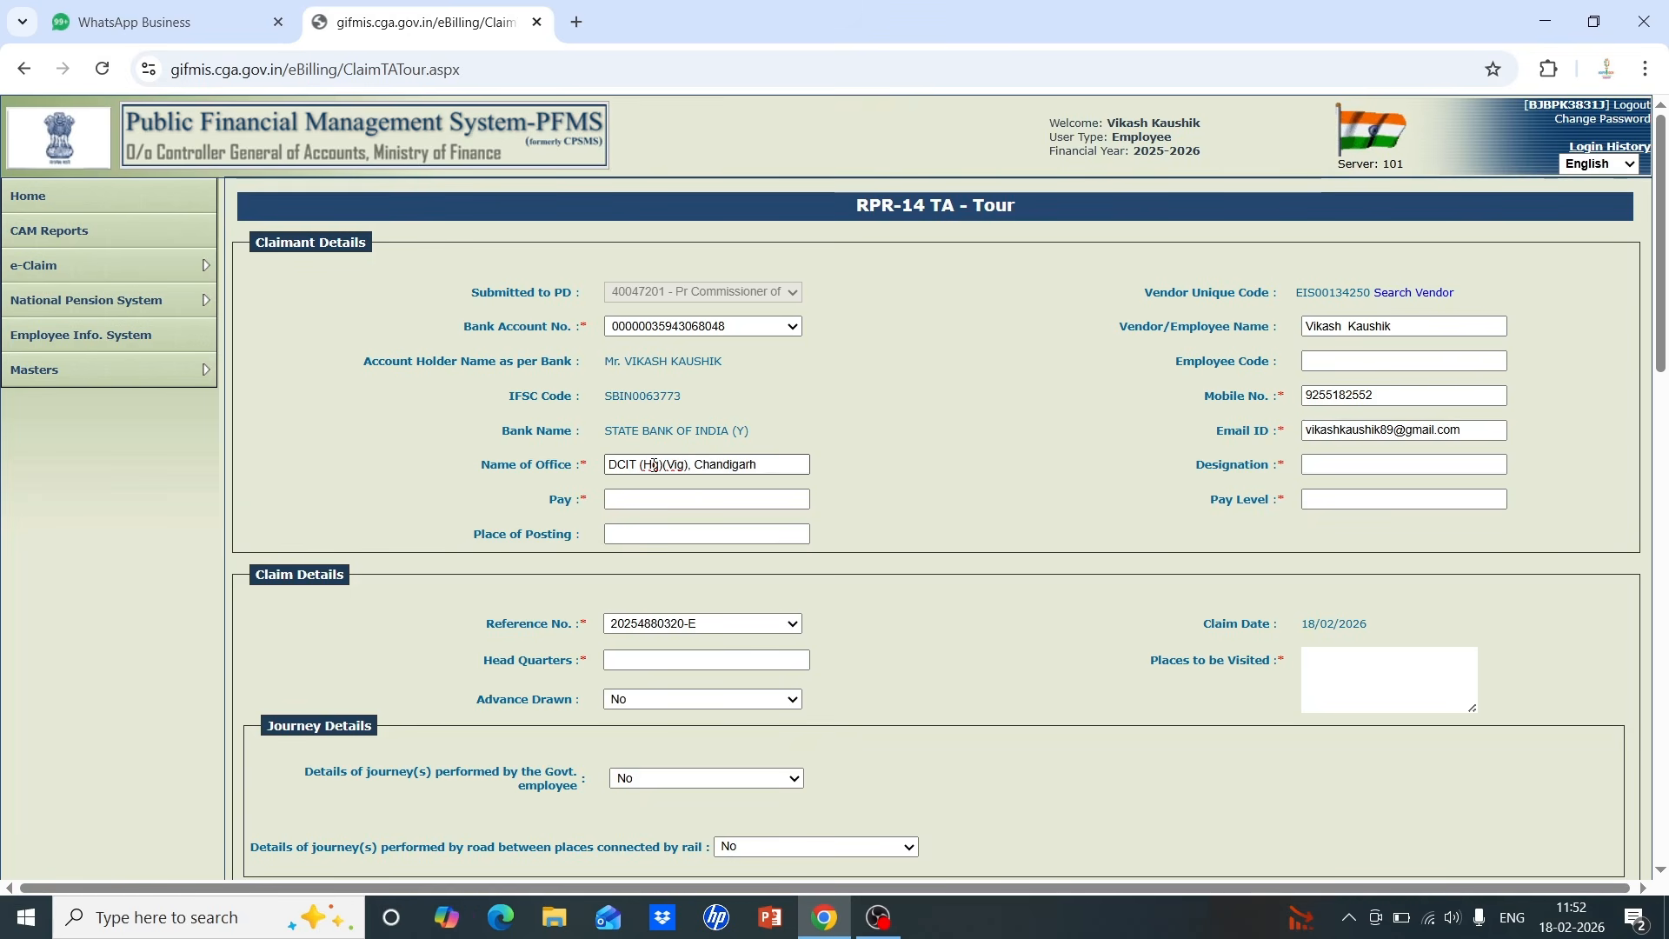
# Enter "Office Superintendent" as the claimant's Designation.
pyautogui.click(1317, 465)
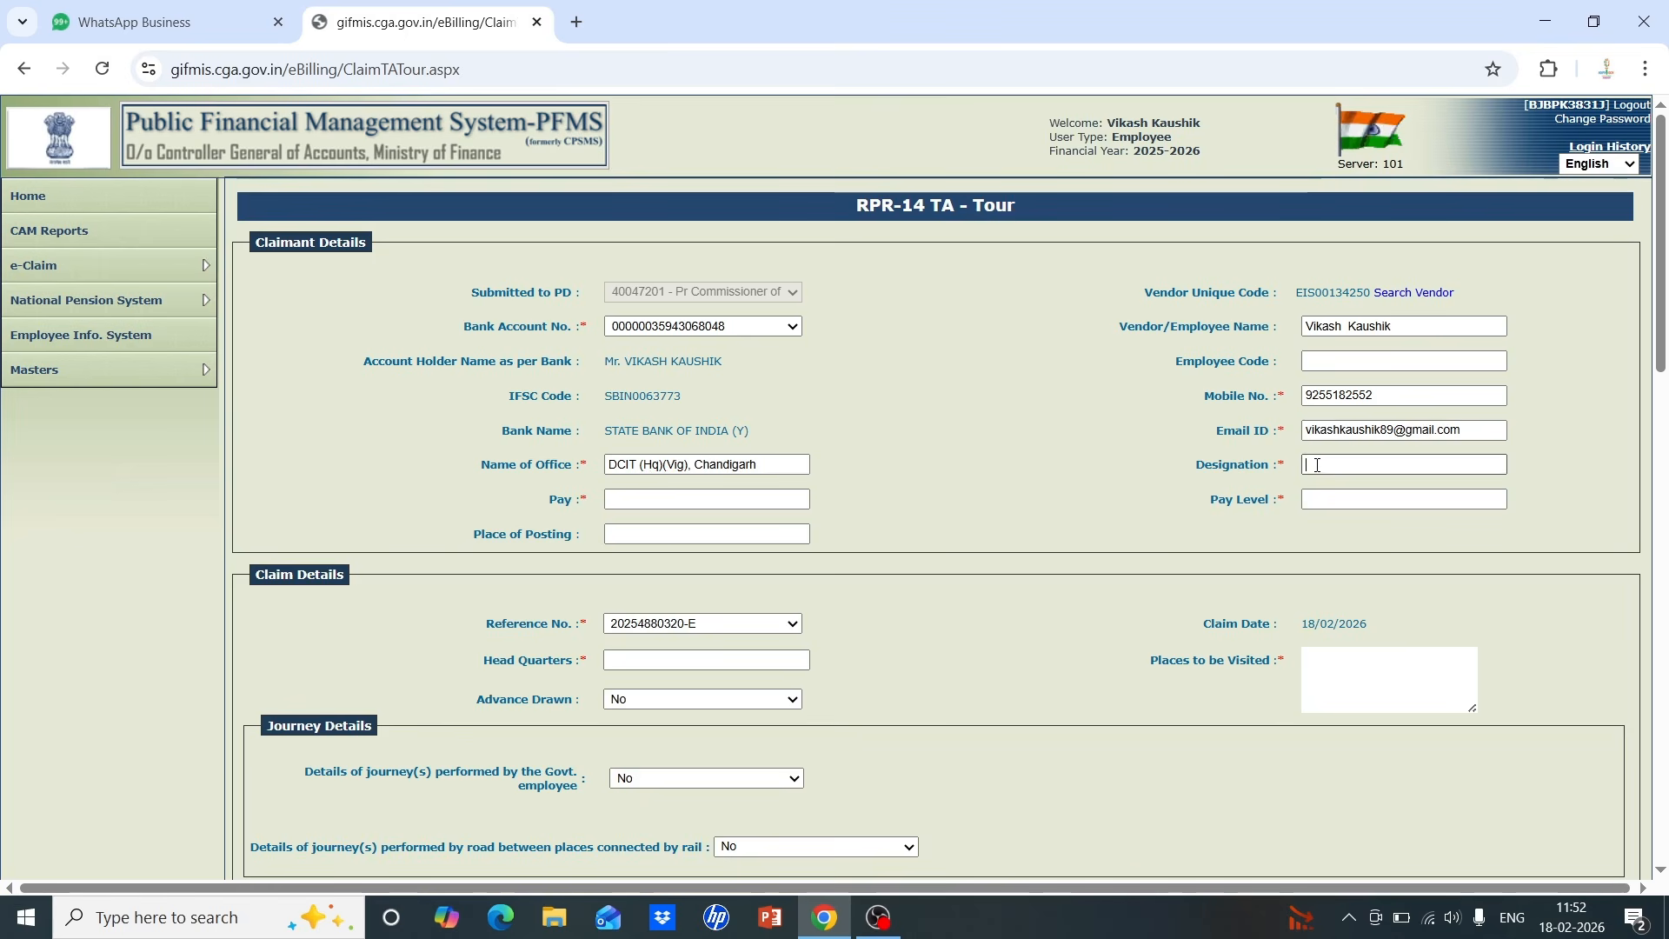
pyautogui.write('Off')
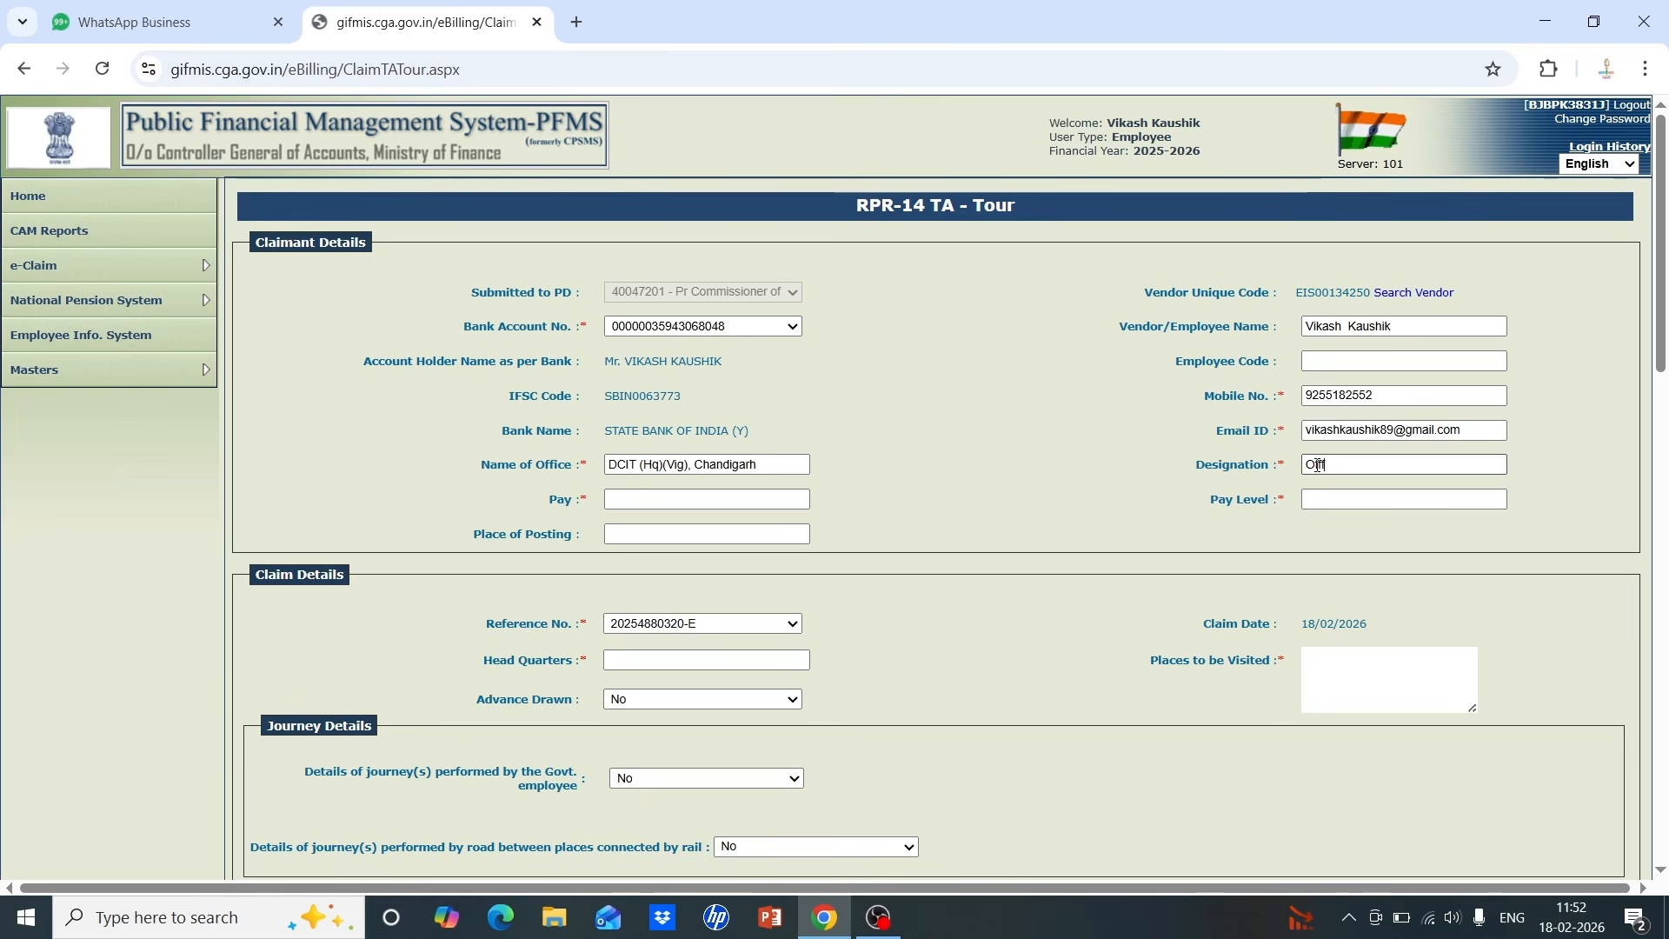
pyautogui.write('fice Supe')
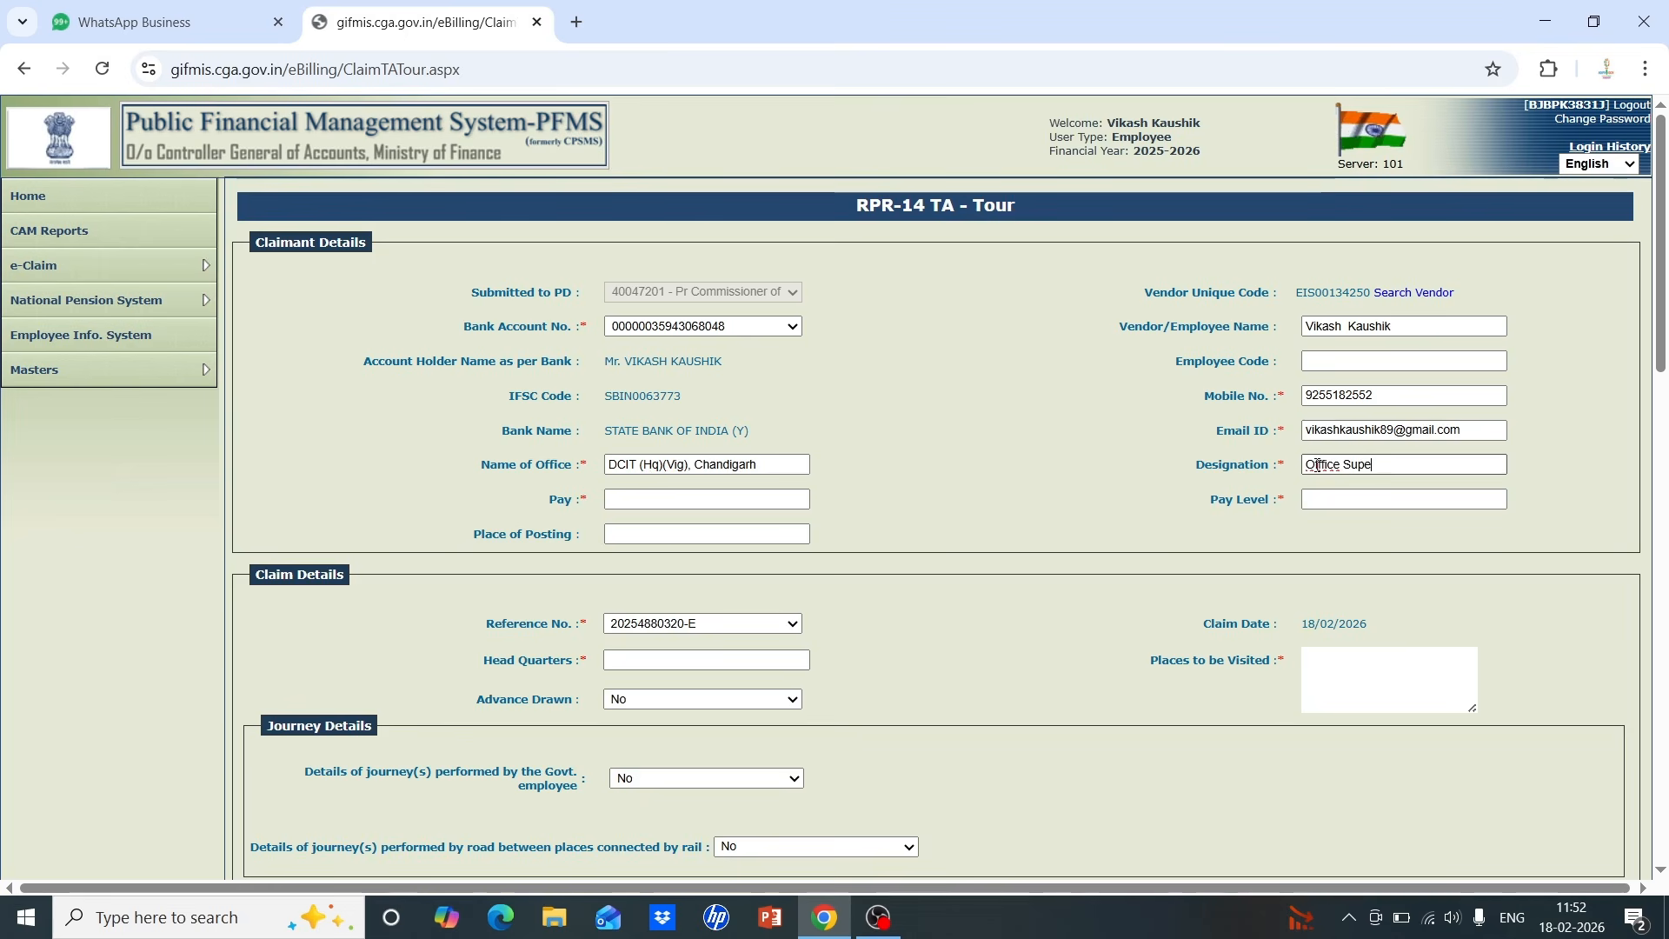
pyautogui.write('rintendent')
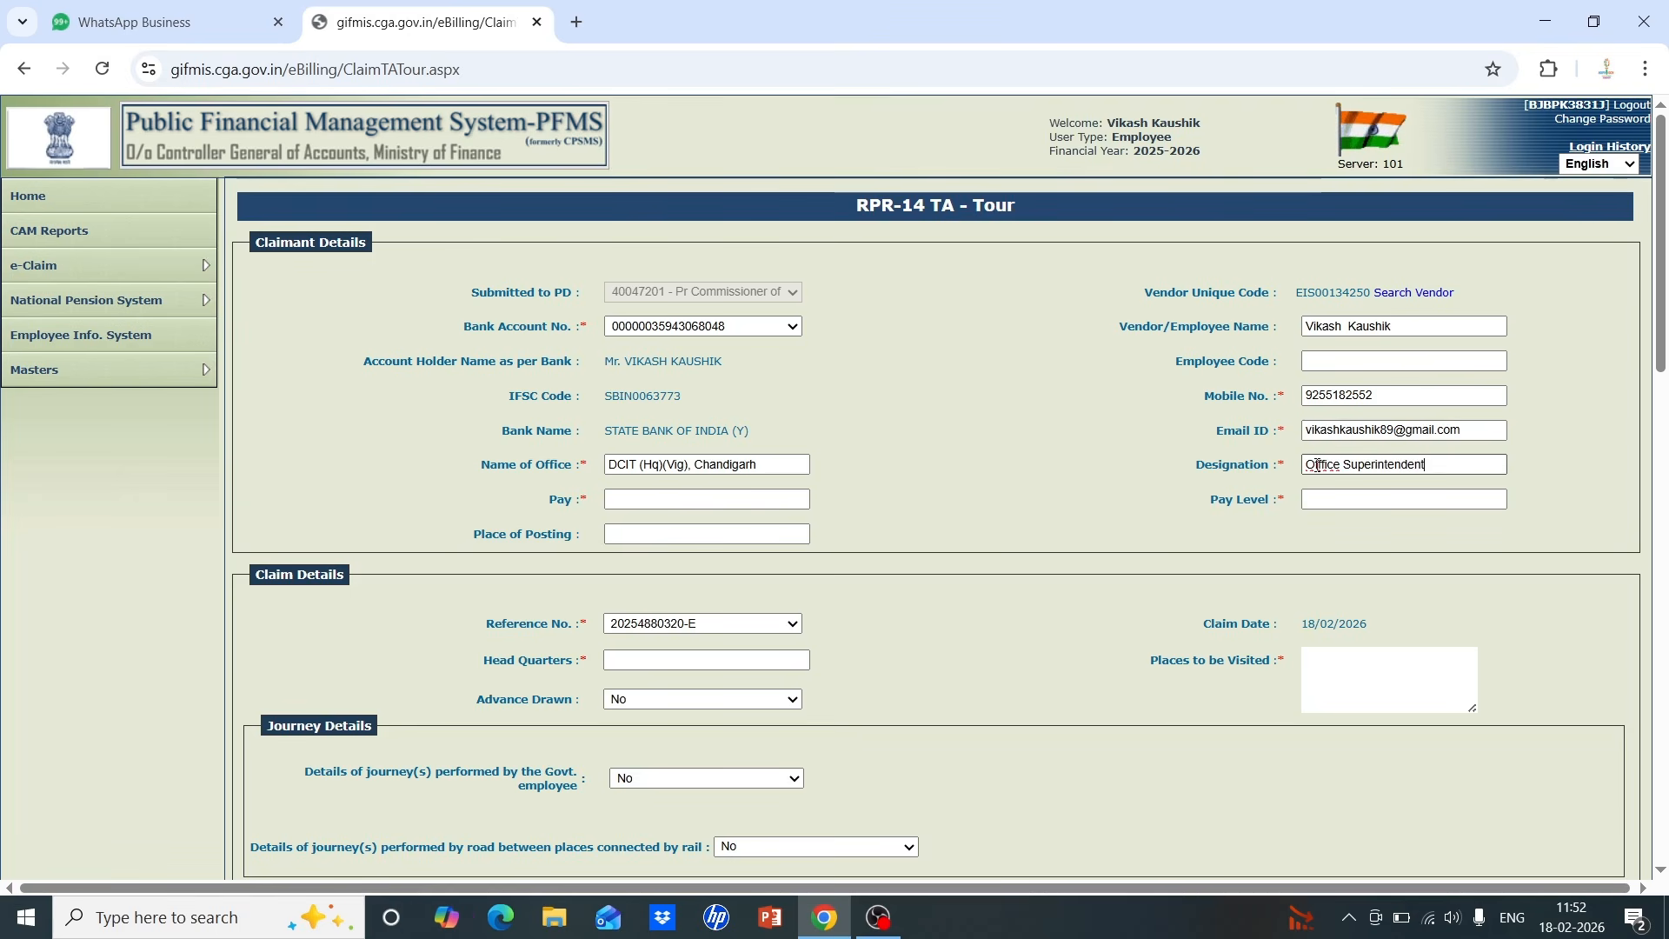
# Set the claimant's Pay to 50500 and Pay Level to 6.
pyautogui.click(685, 502)
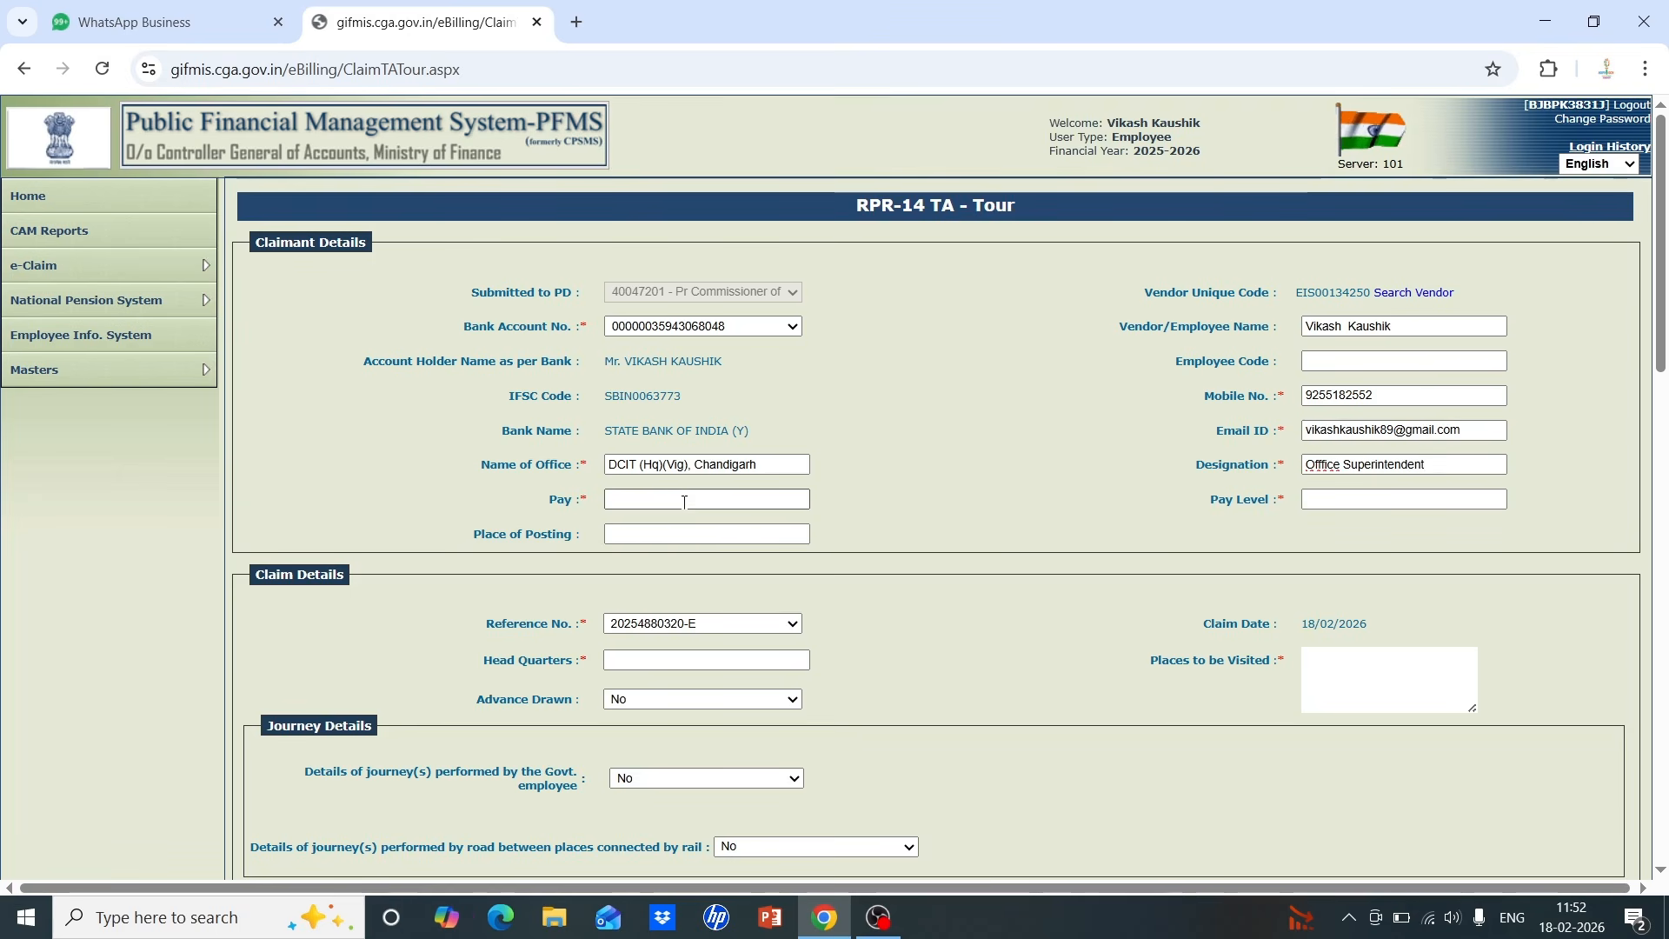
pyautogui.write('50')
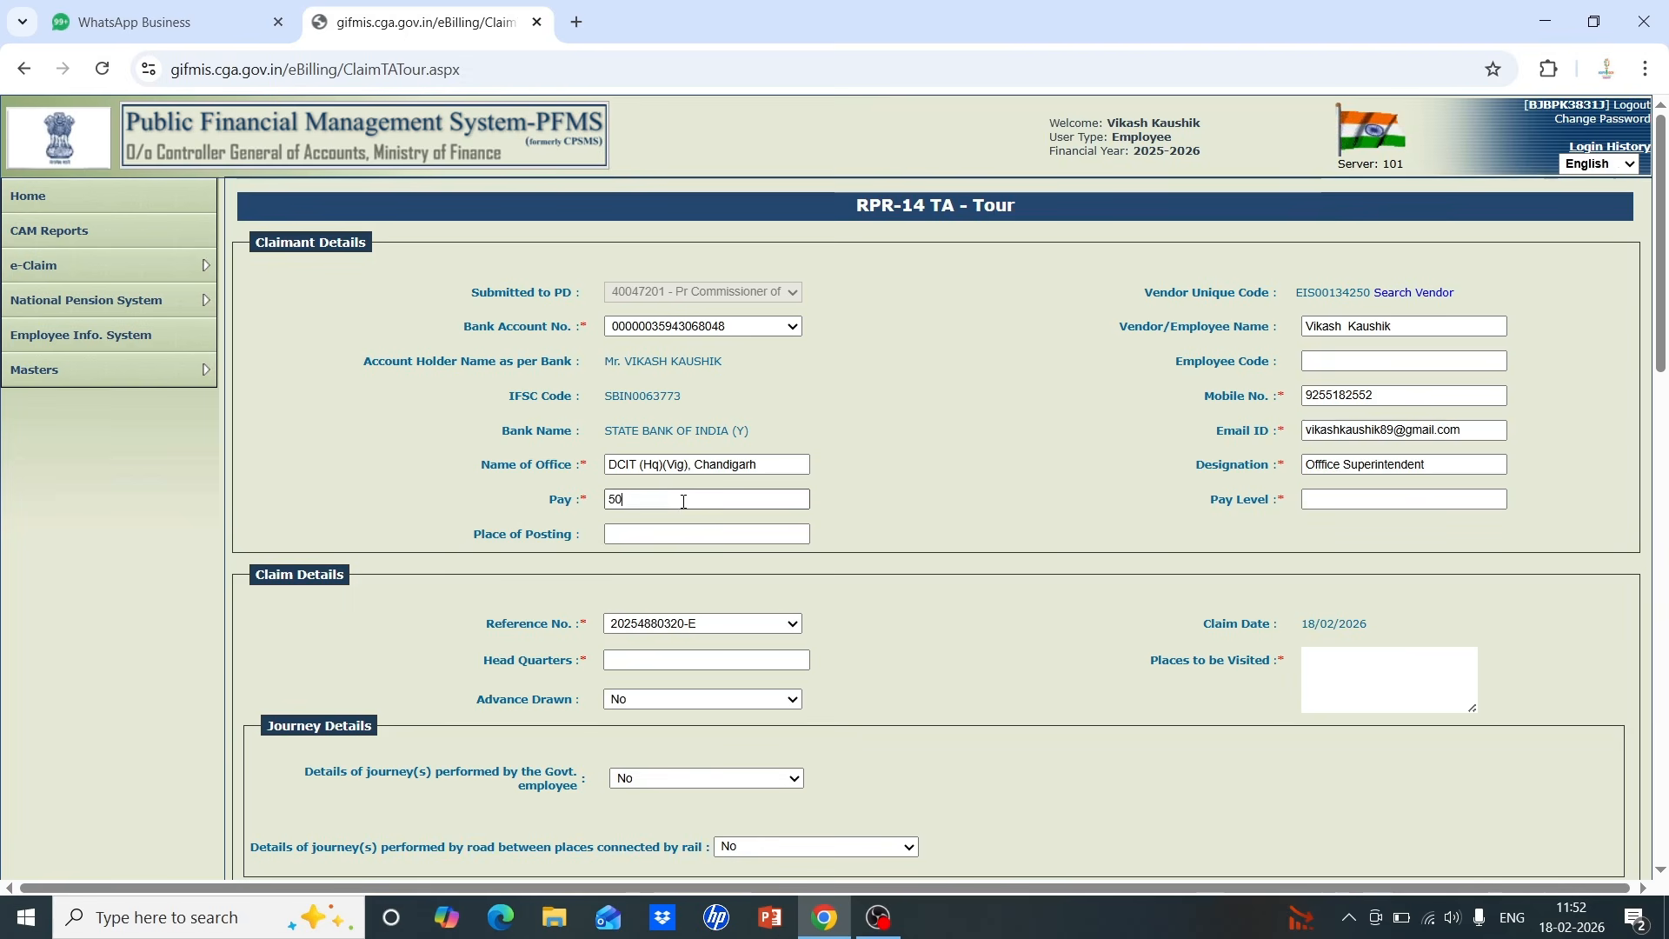
pyautogui.write('500')
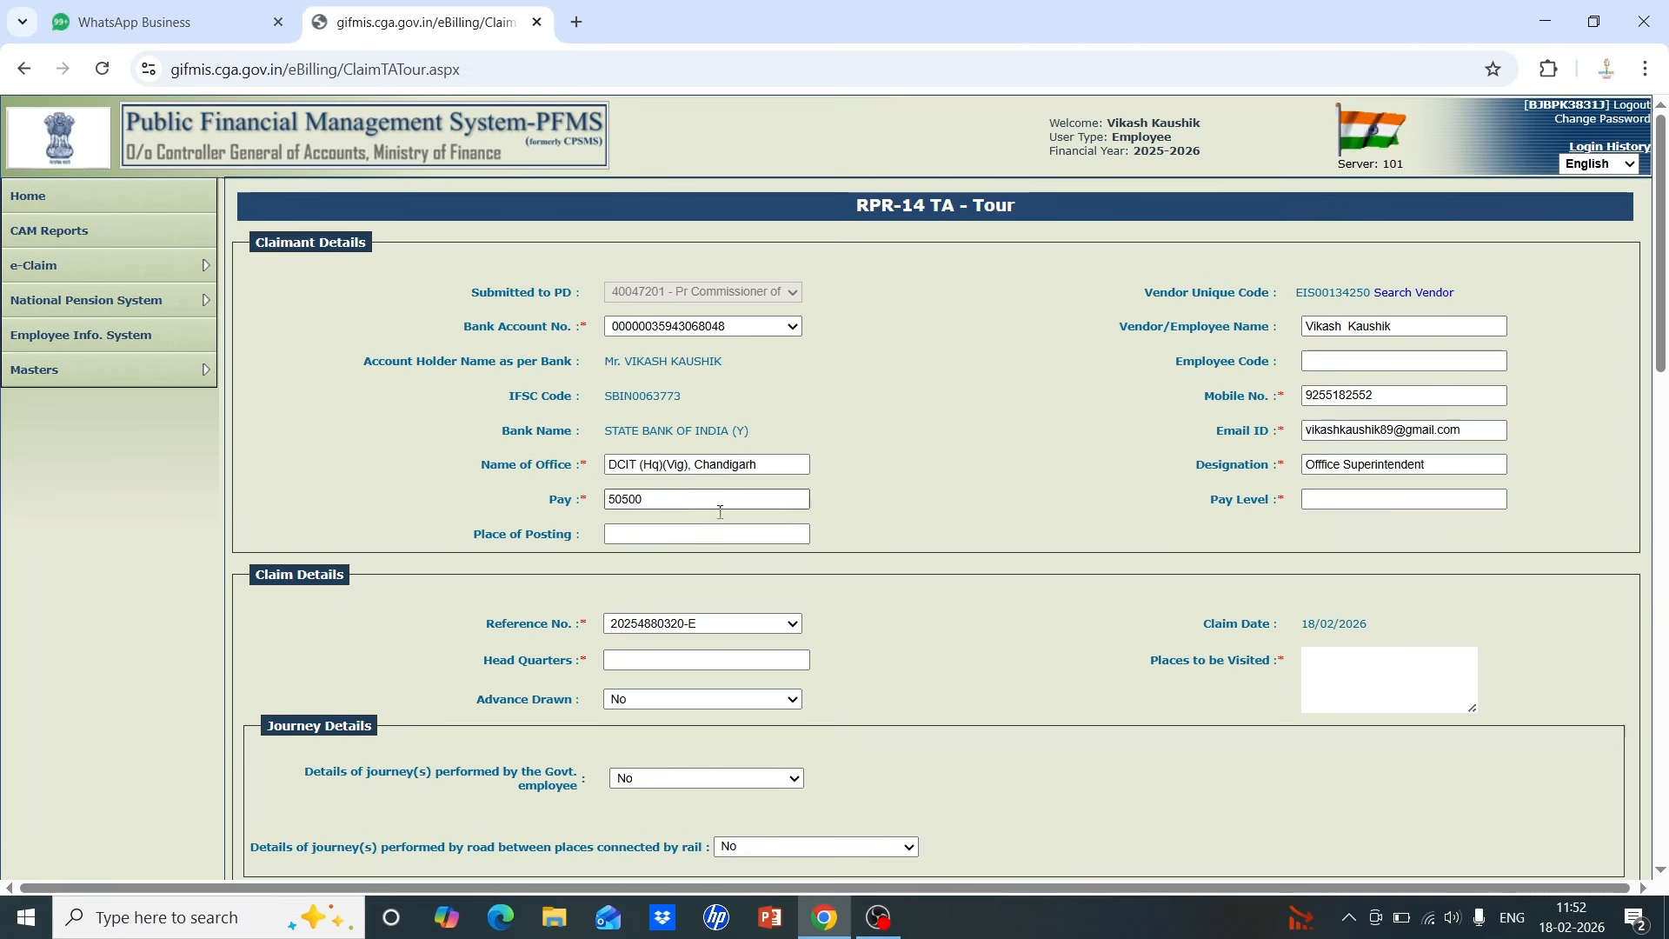
pyautogui.click(1318, 494)
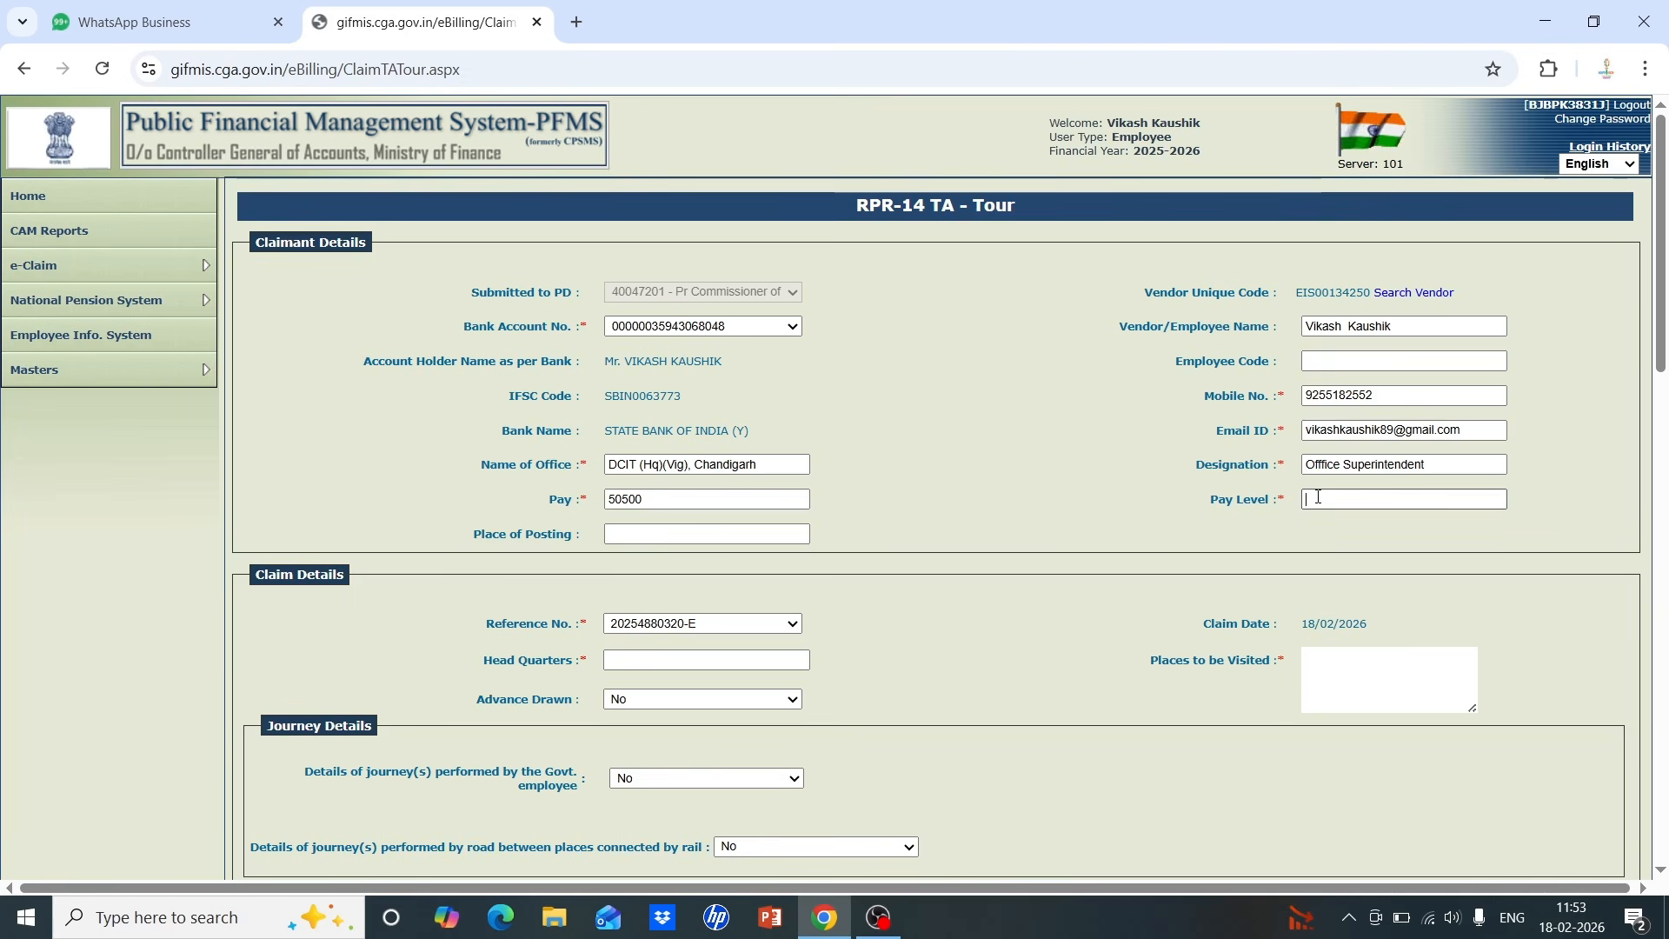
pyautogui.write('6')
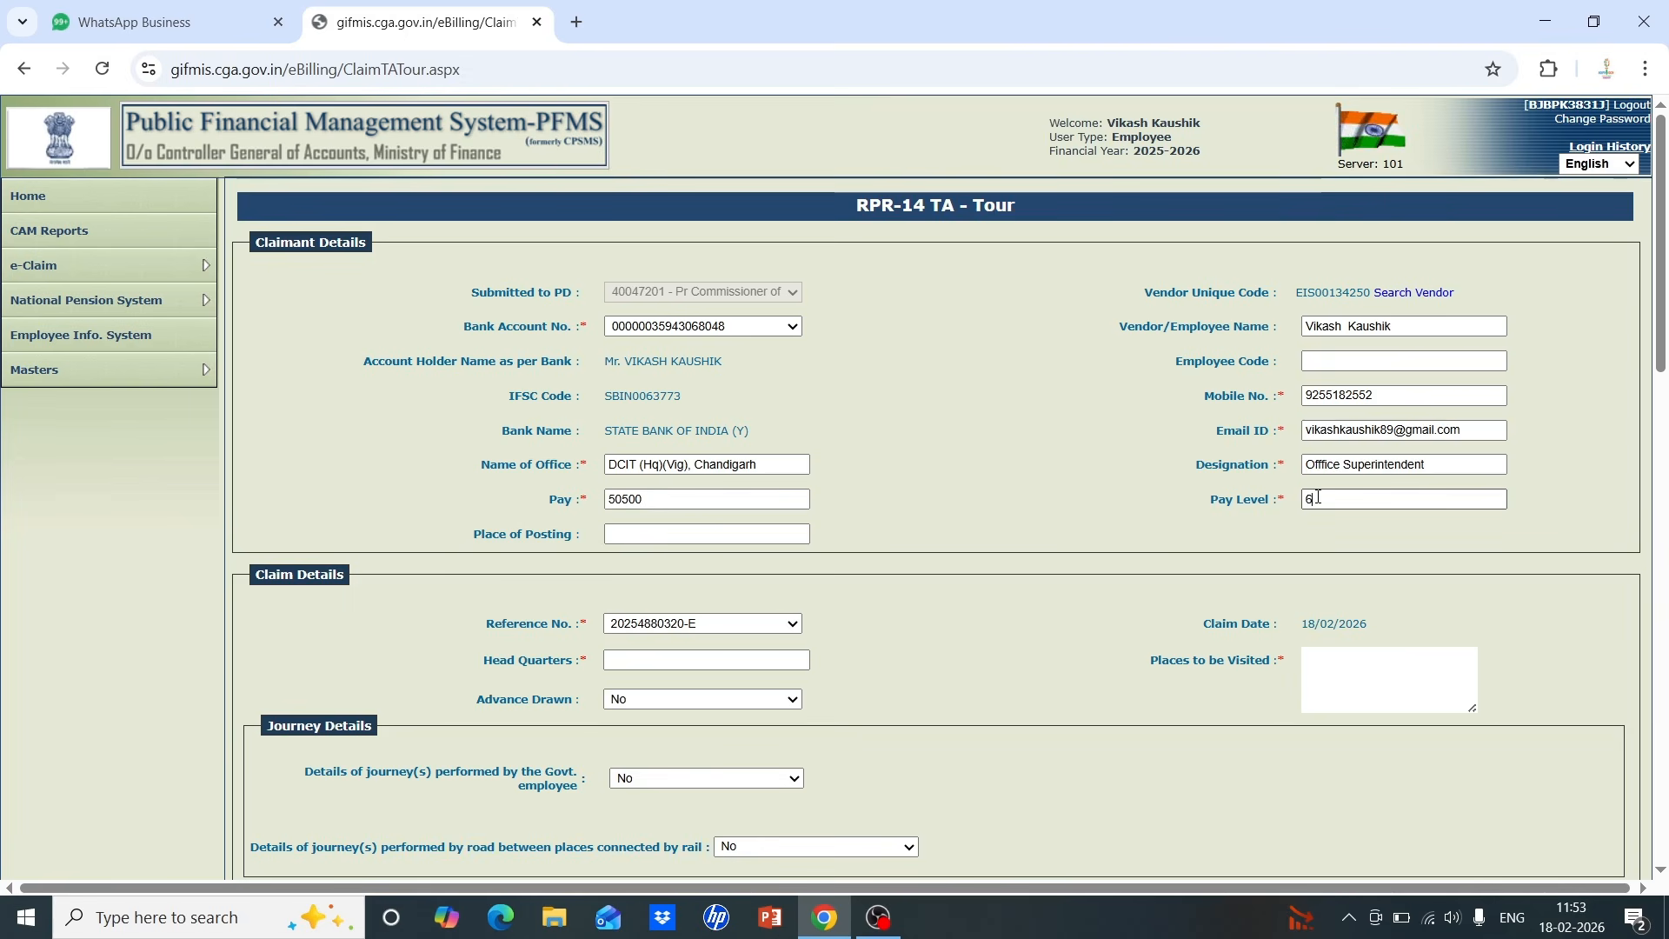
# Enter Chandigarh as the claimant's Place of Posting.
pyautogui.click(715, 529)
pyautogui.click(679, 538)
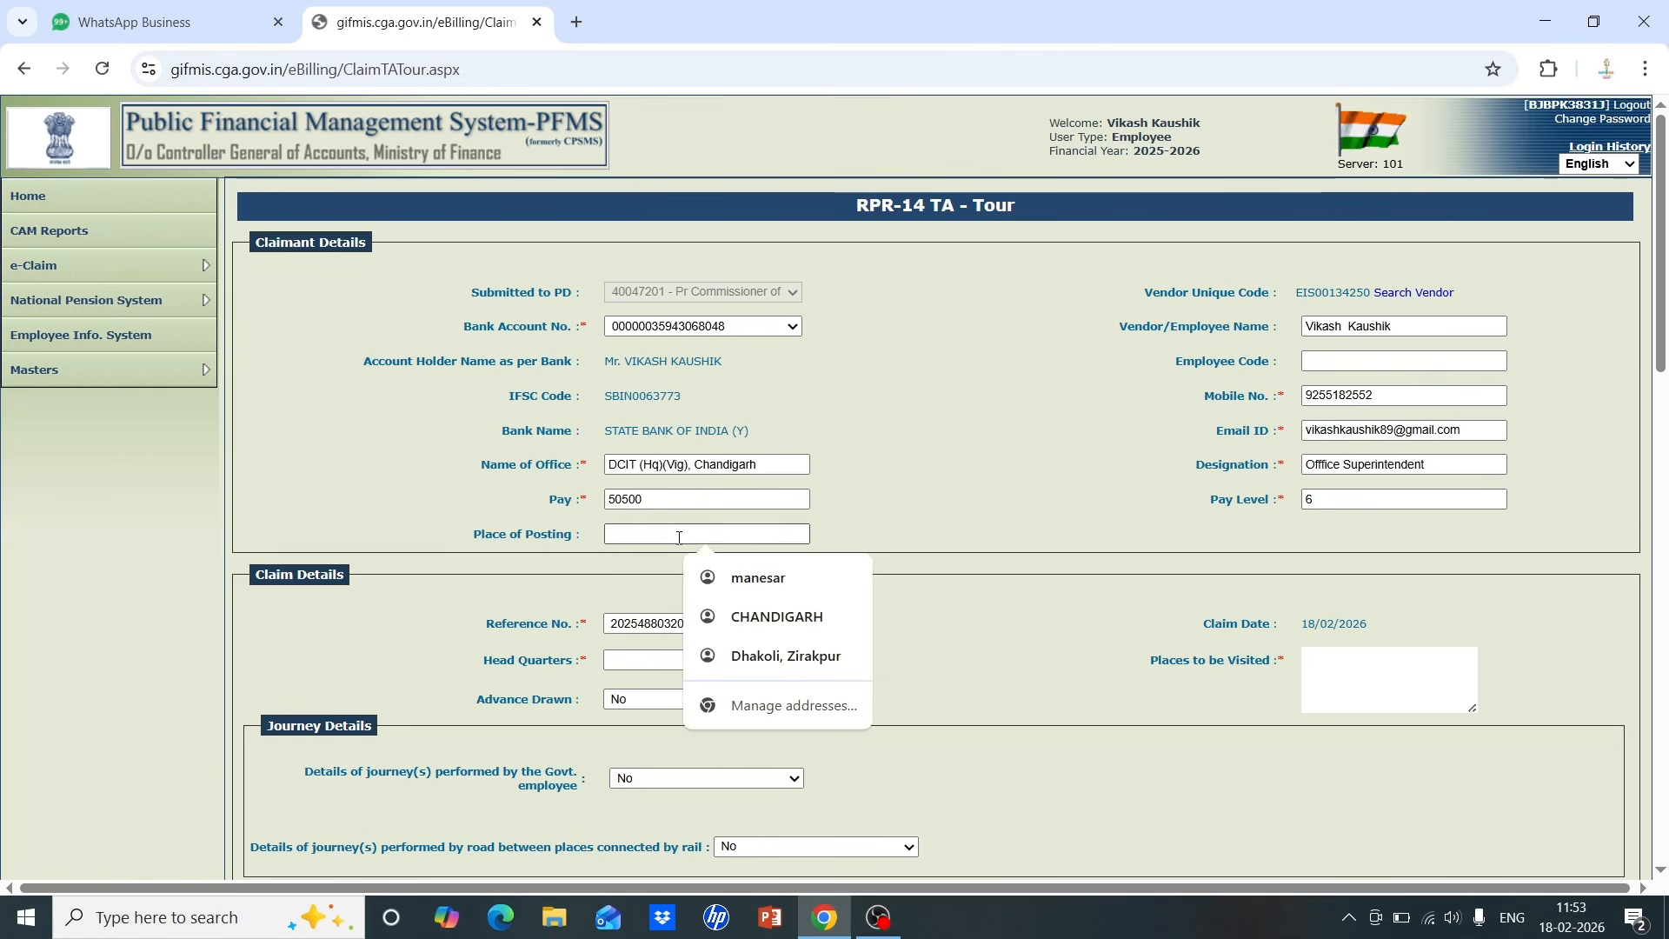
pyautogui.write('Chandi')
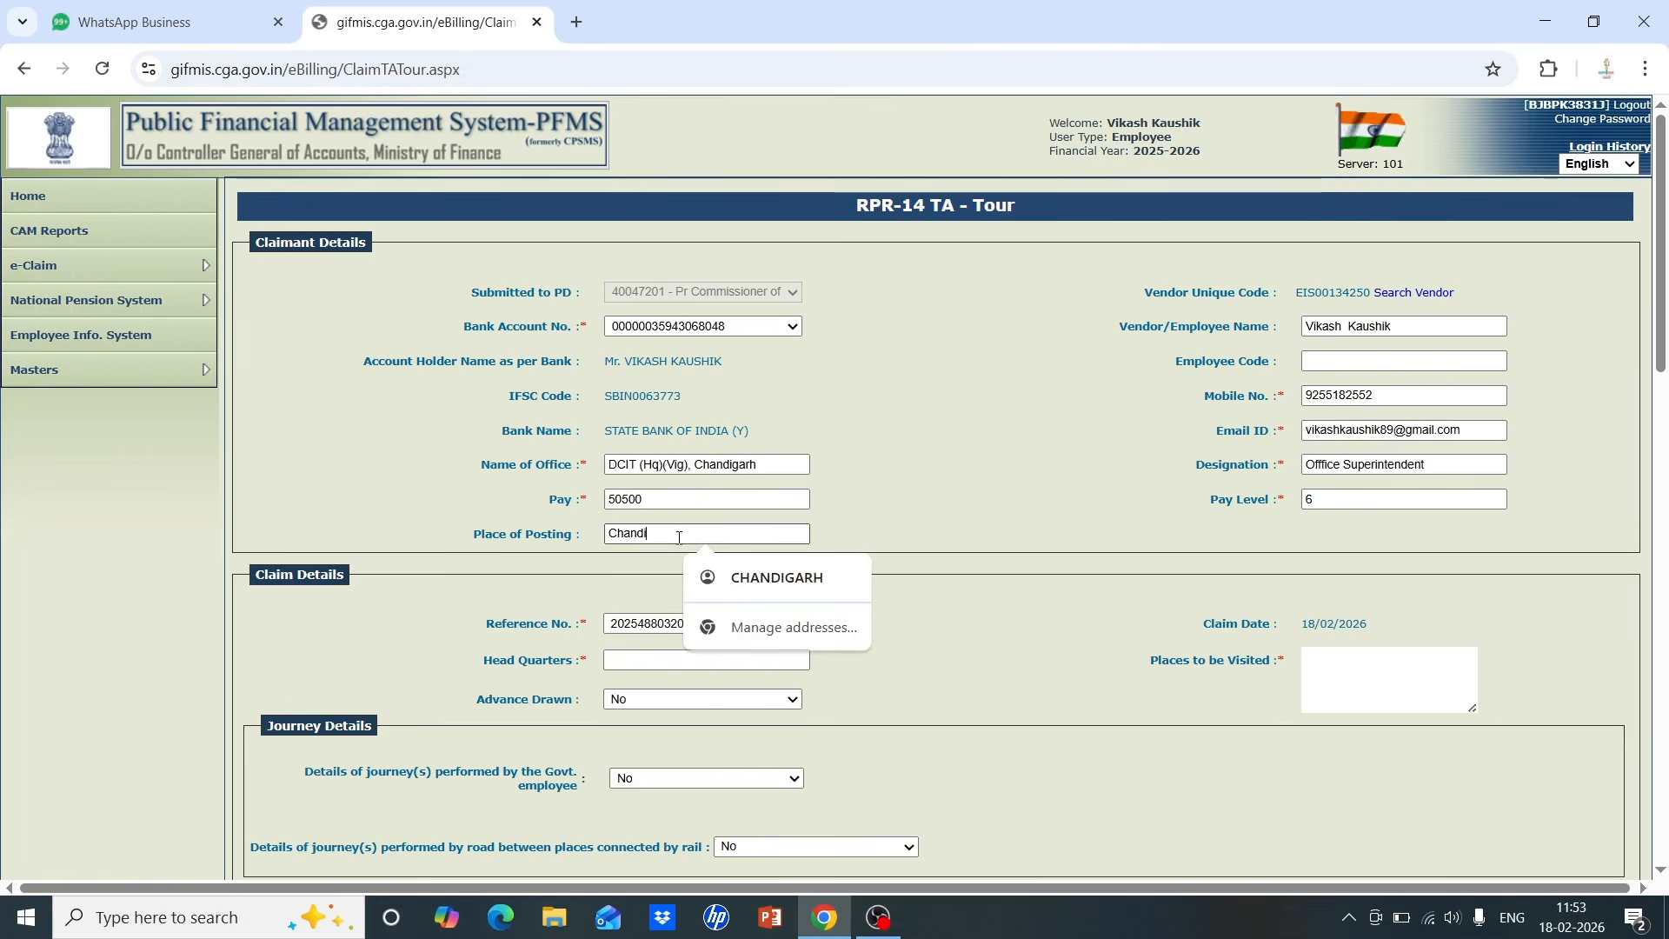
pyautogui.write('garh')
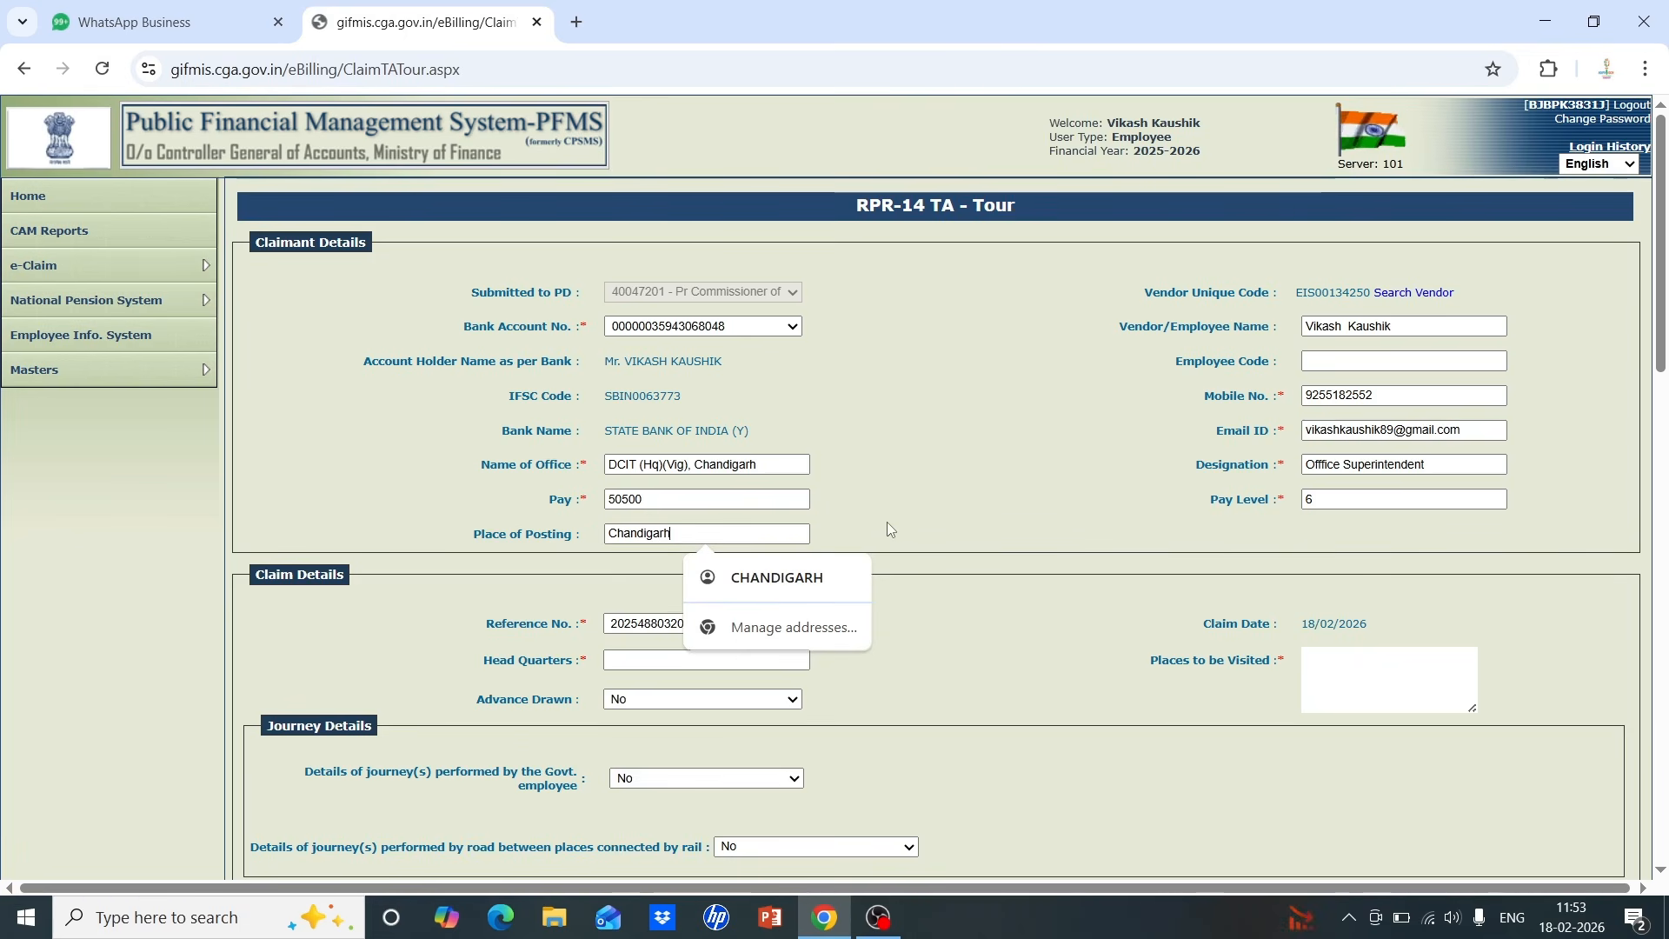
pyautogui.click(888, 522)
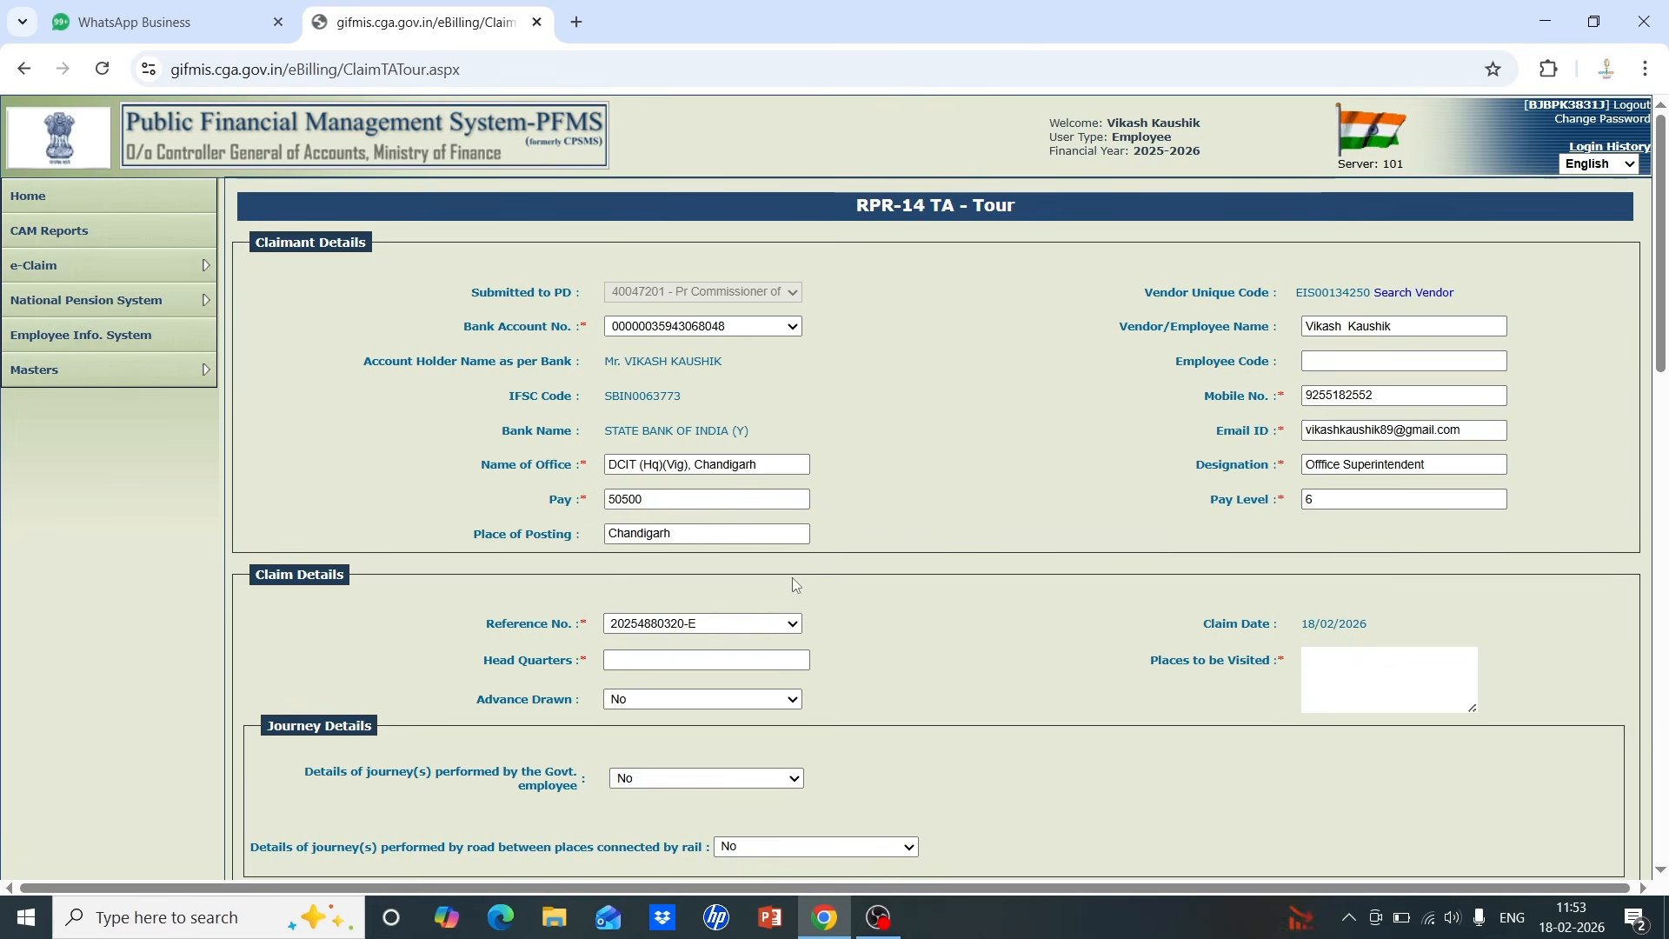
# Switch the claim to the other available Reference No. and accept removal of the uploaded supporting documents.
pyautogui.scroll(-15, 791, 577)
pyautogui.scroll(15, 791, 578)
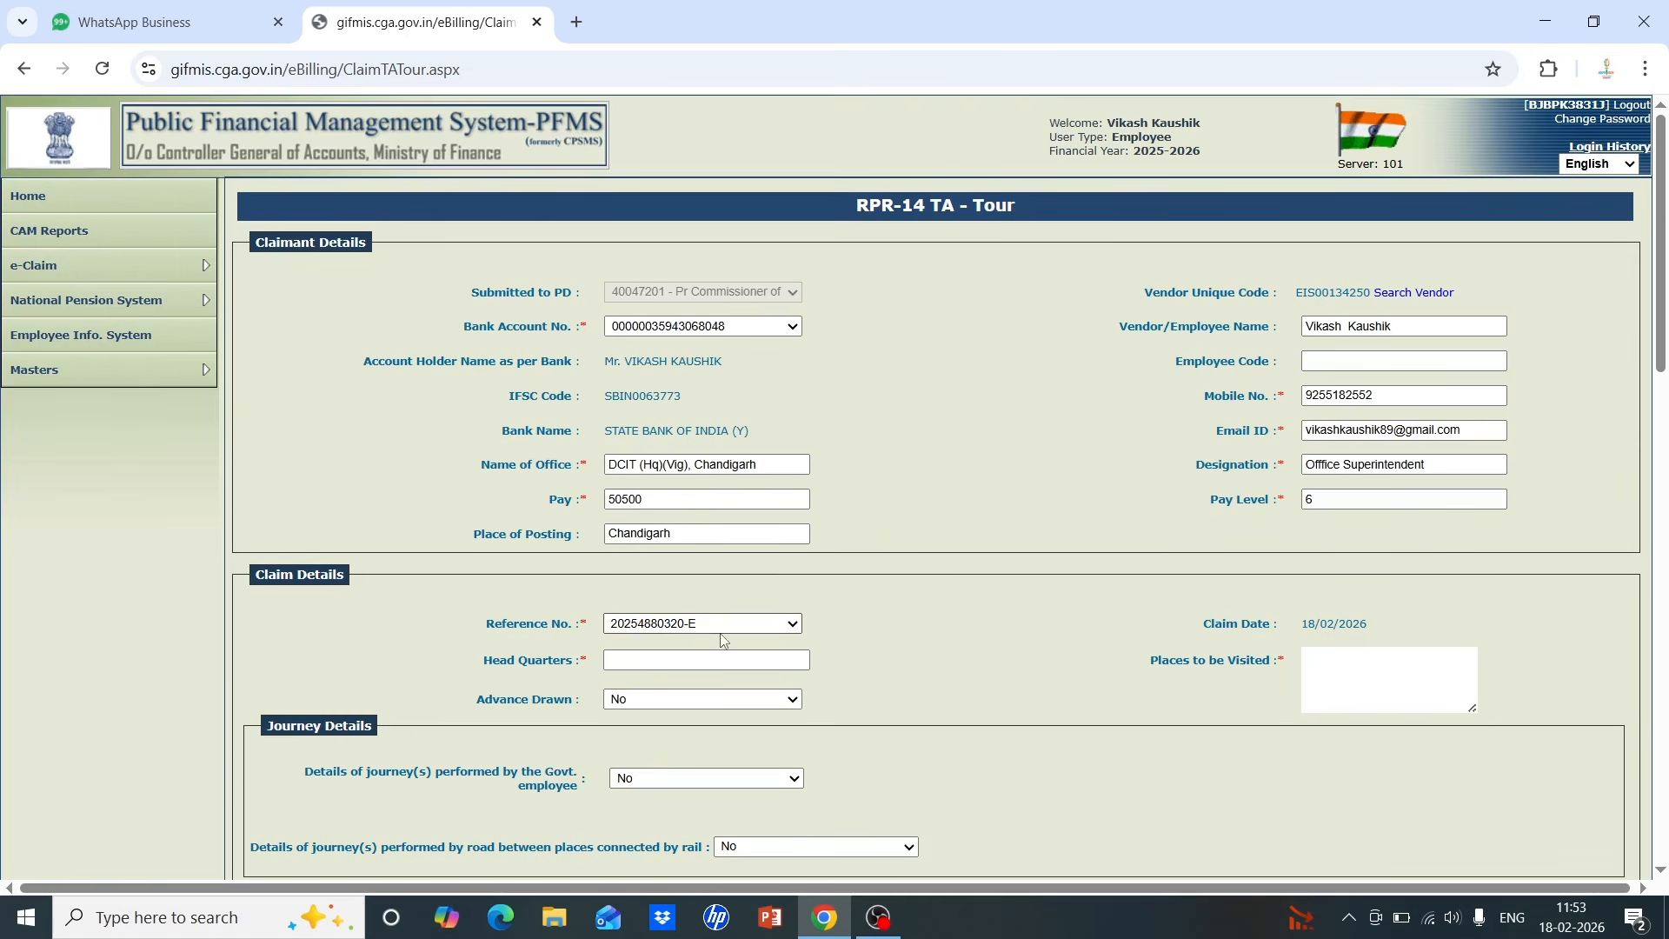
pyautogui.click(720, 623)
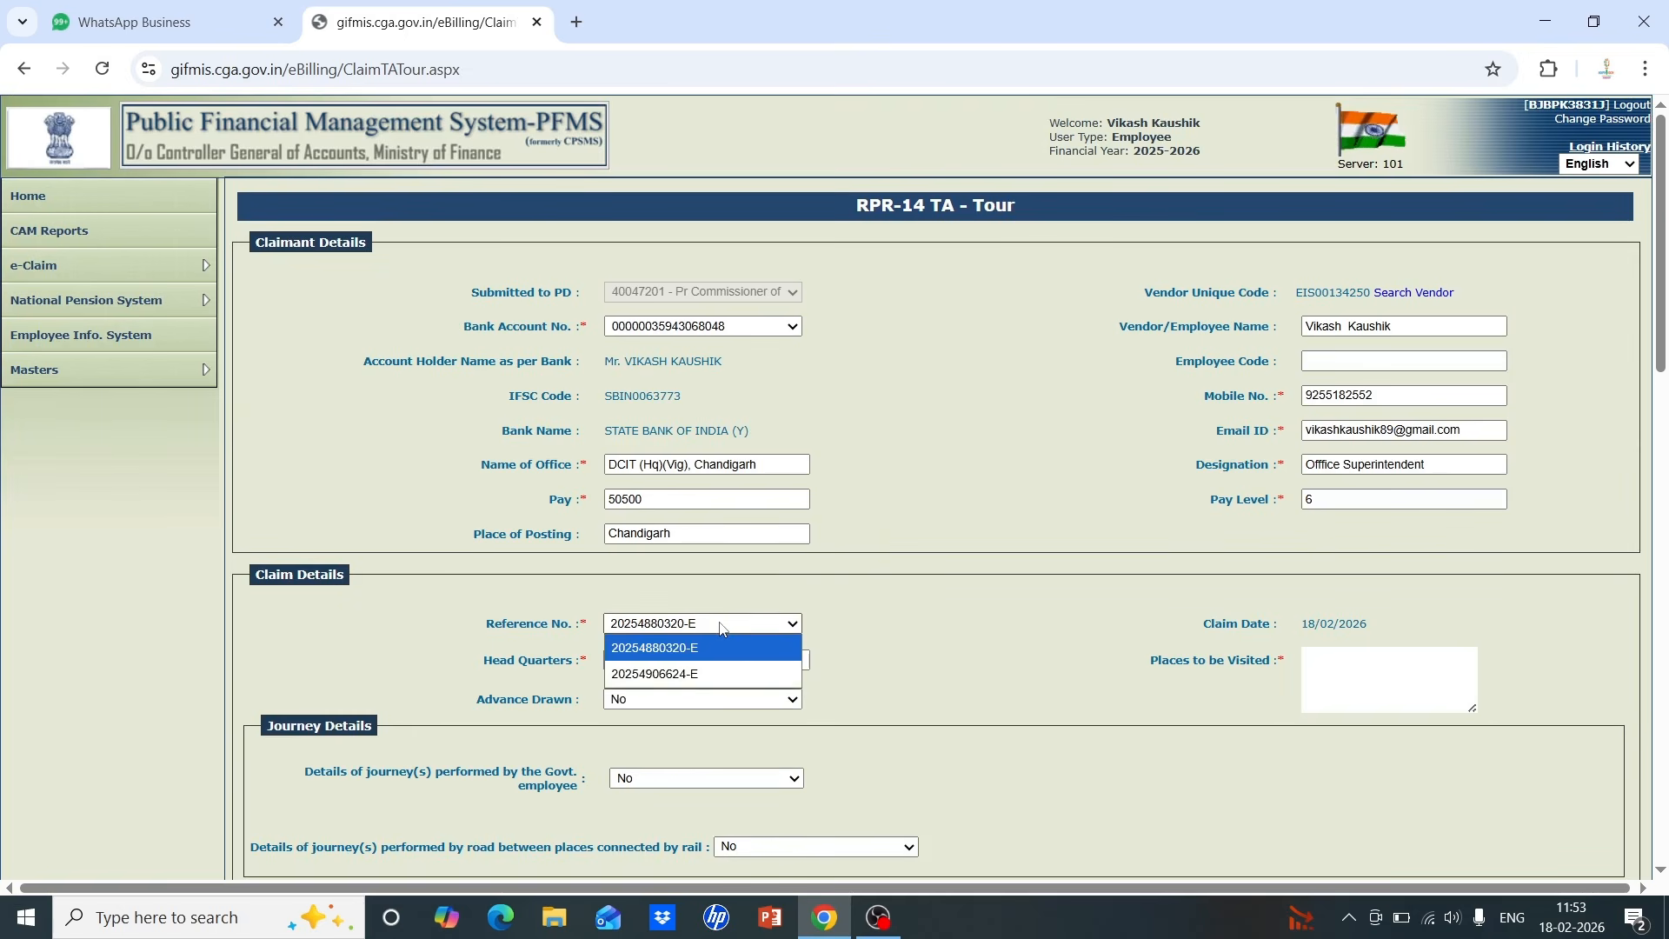
pyautogui.click(710, 674)
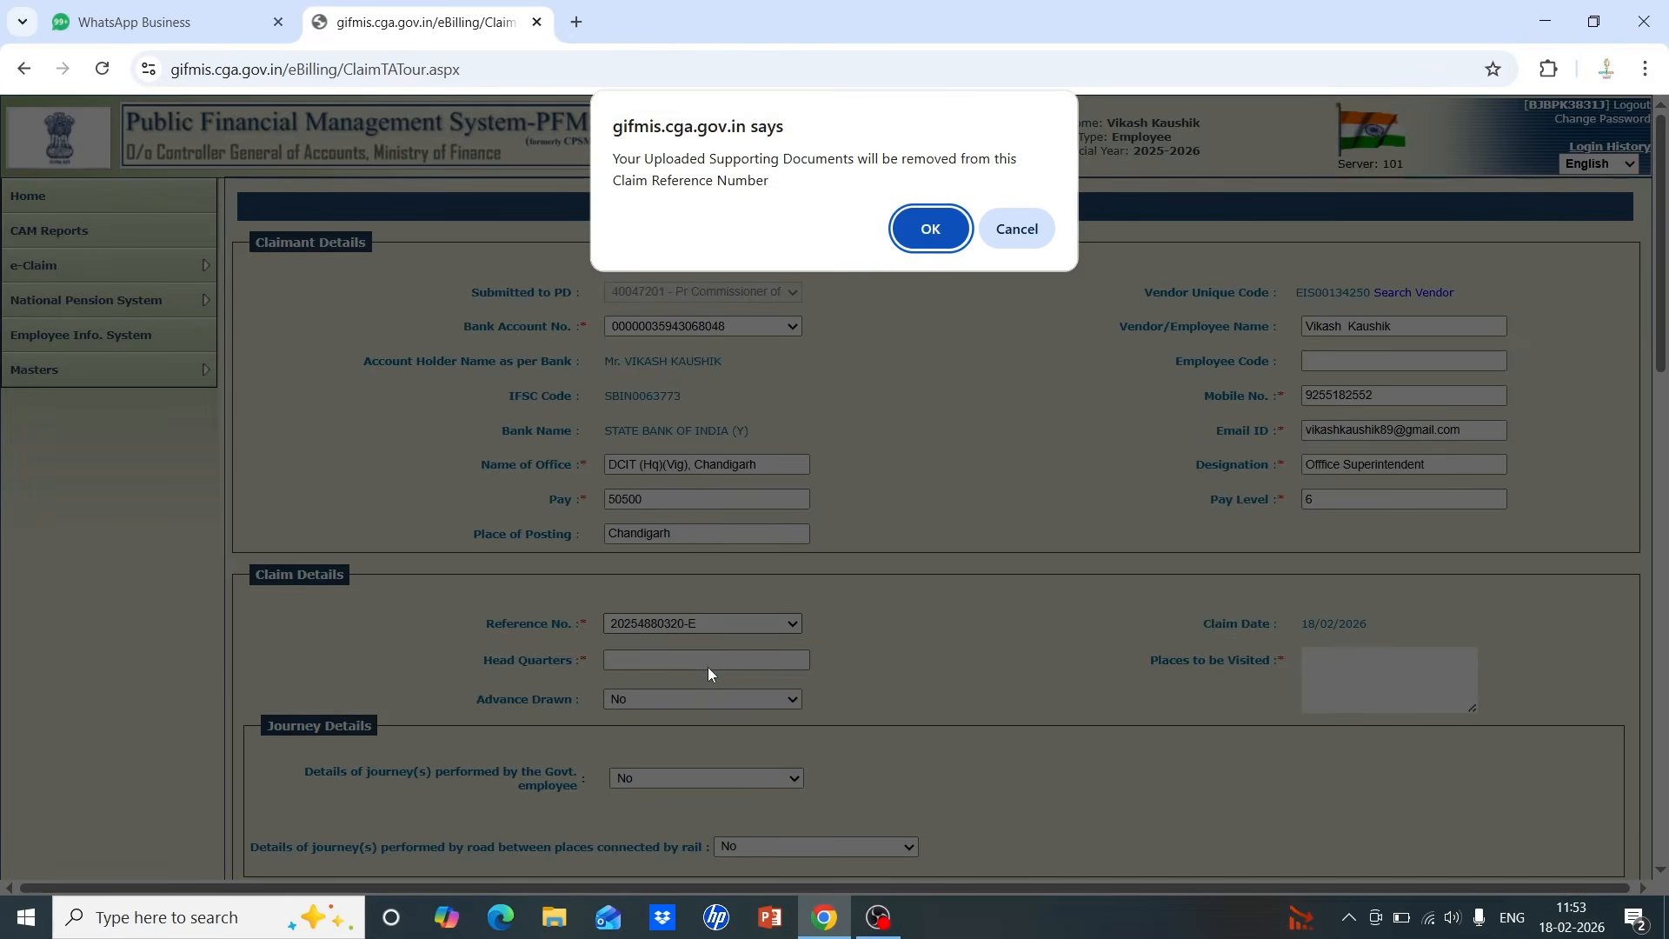
pyautogui.click(911, 232)
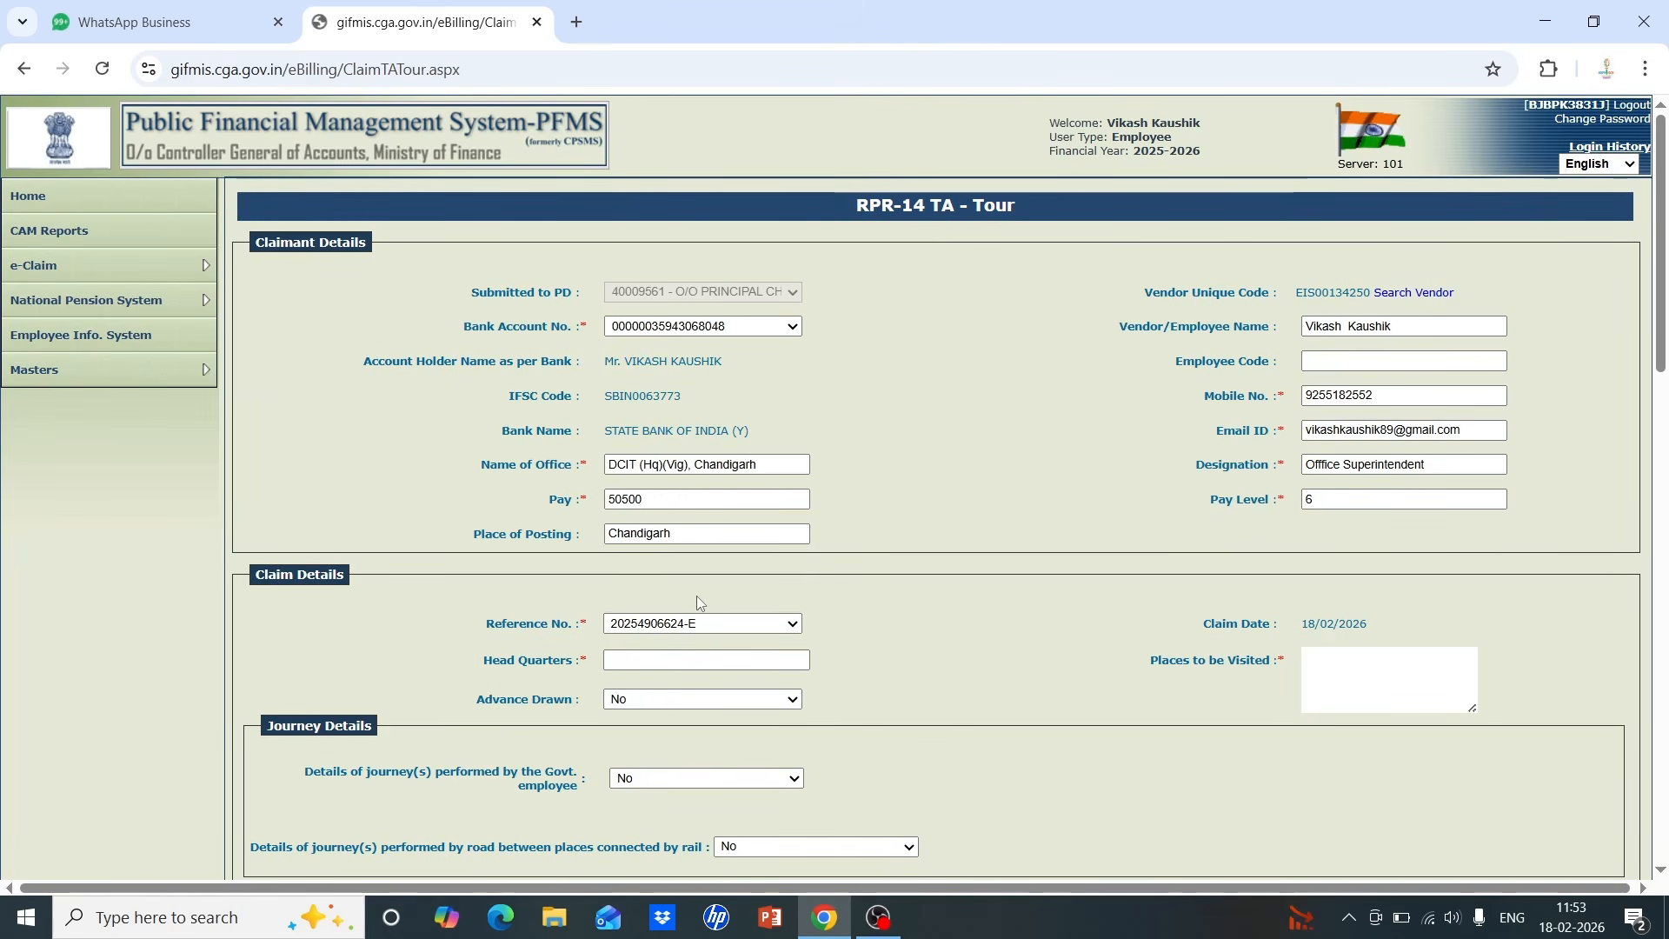
# Enter "PCCIT, NWR Chandigarh" as the Head Quarters in the claim details.
pyautogui.click(642, 664)
pyautogui.click(641, 664)
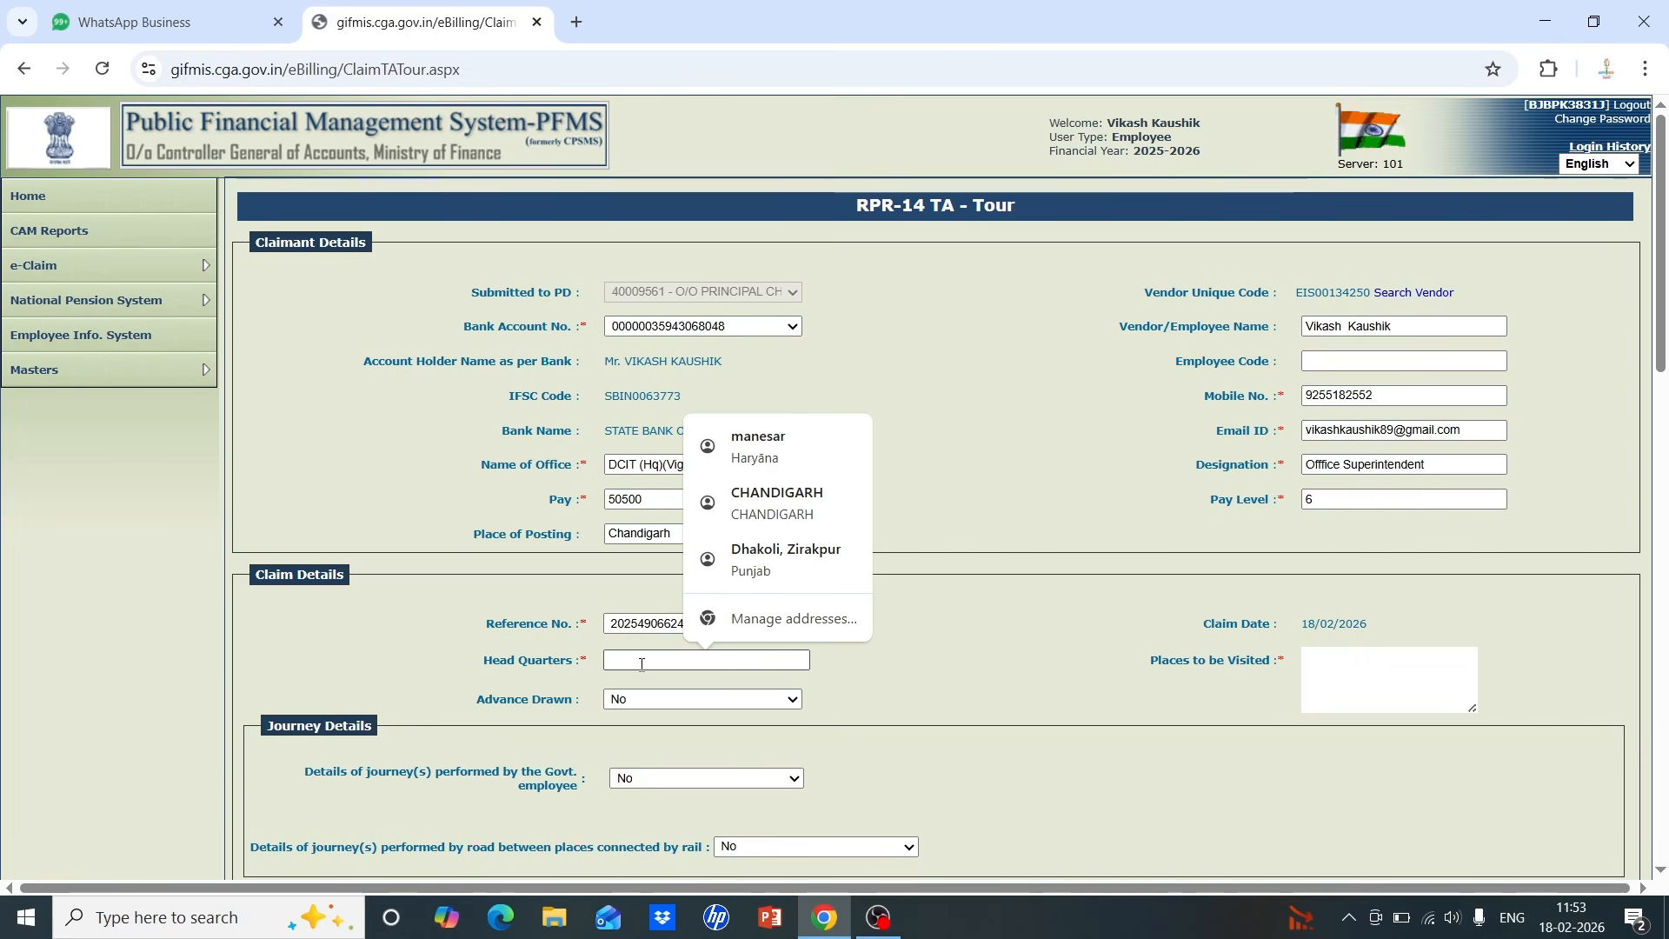
pyautogui.write('P')
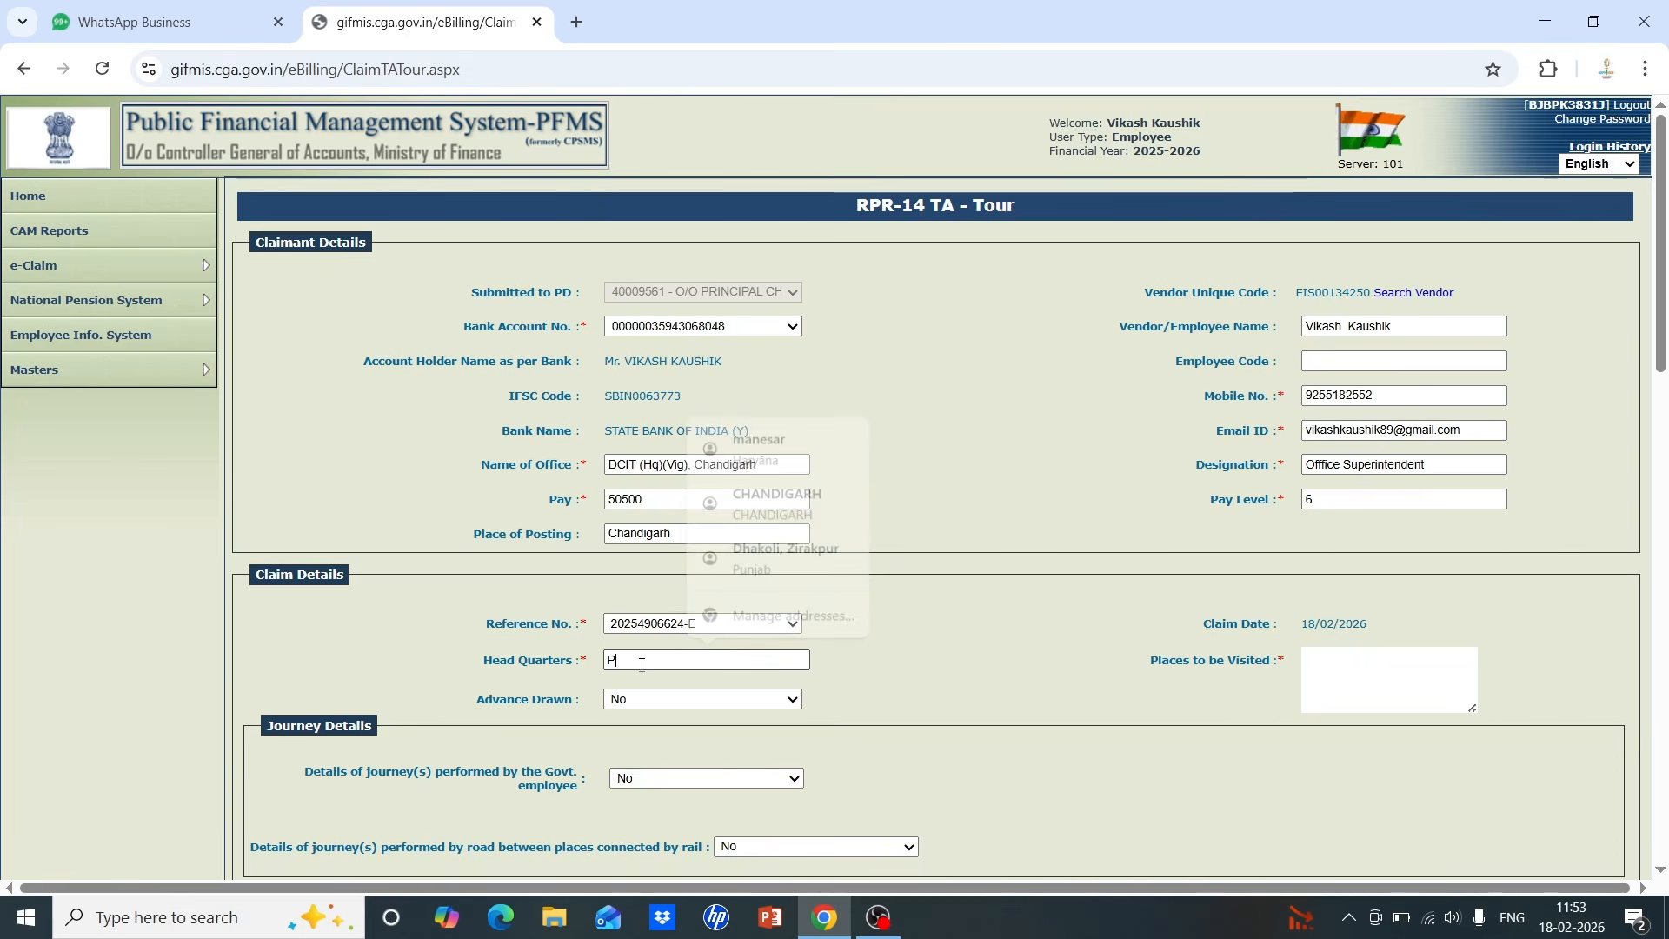
pyautogui.write('CCIT, NW')
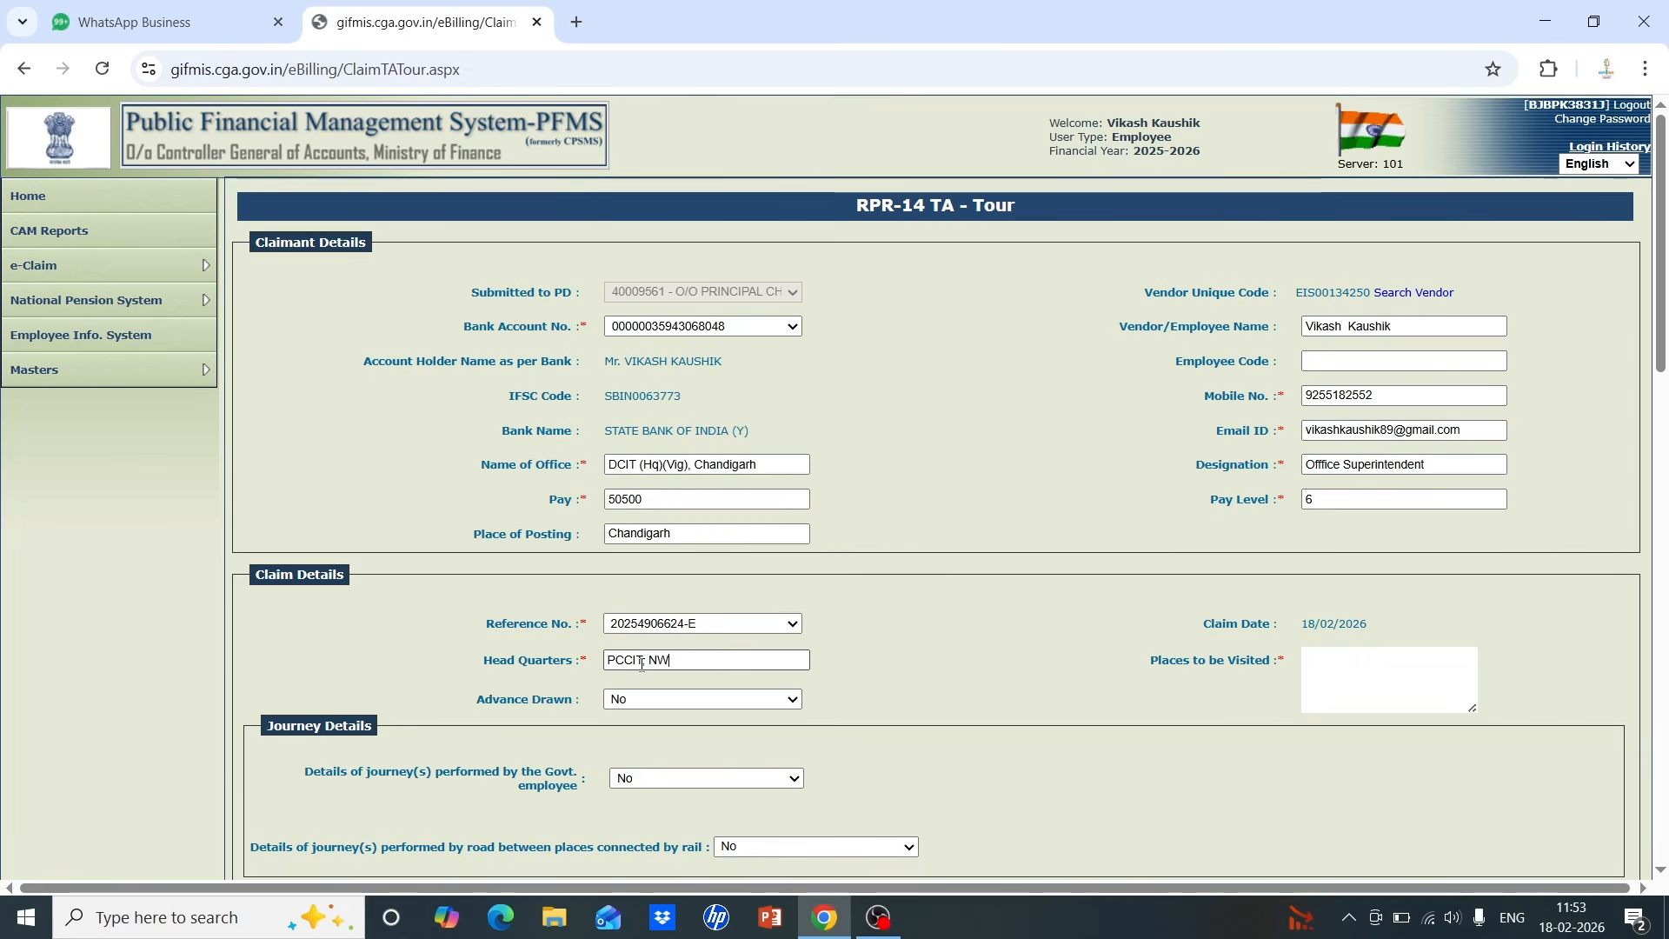
pyautogui.write('R Chandigarh')
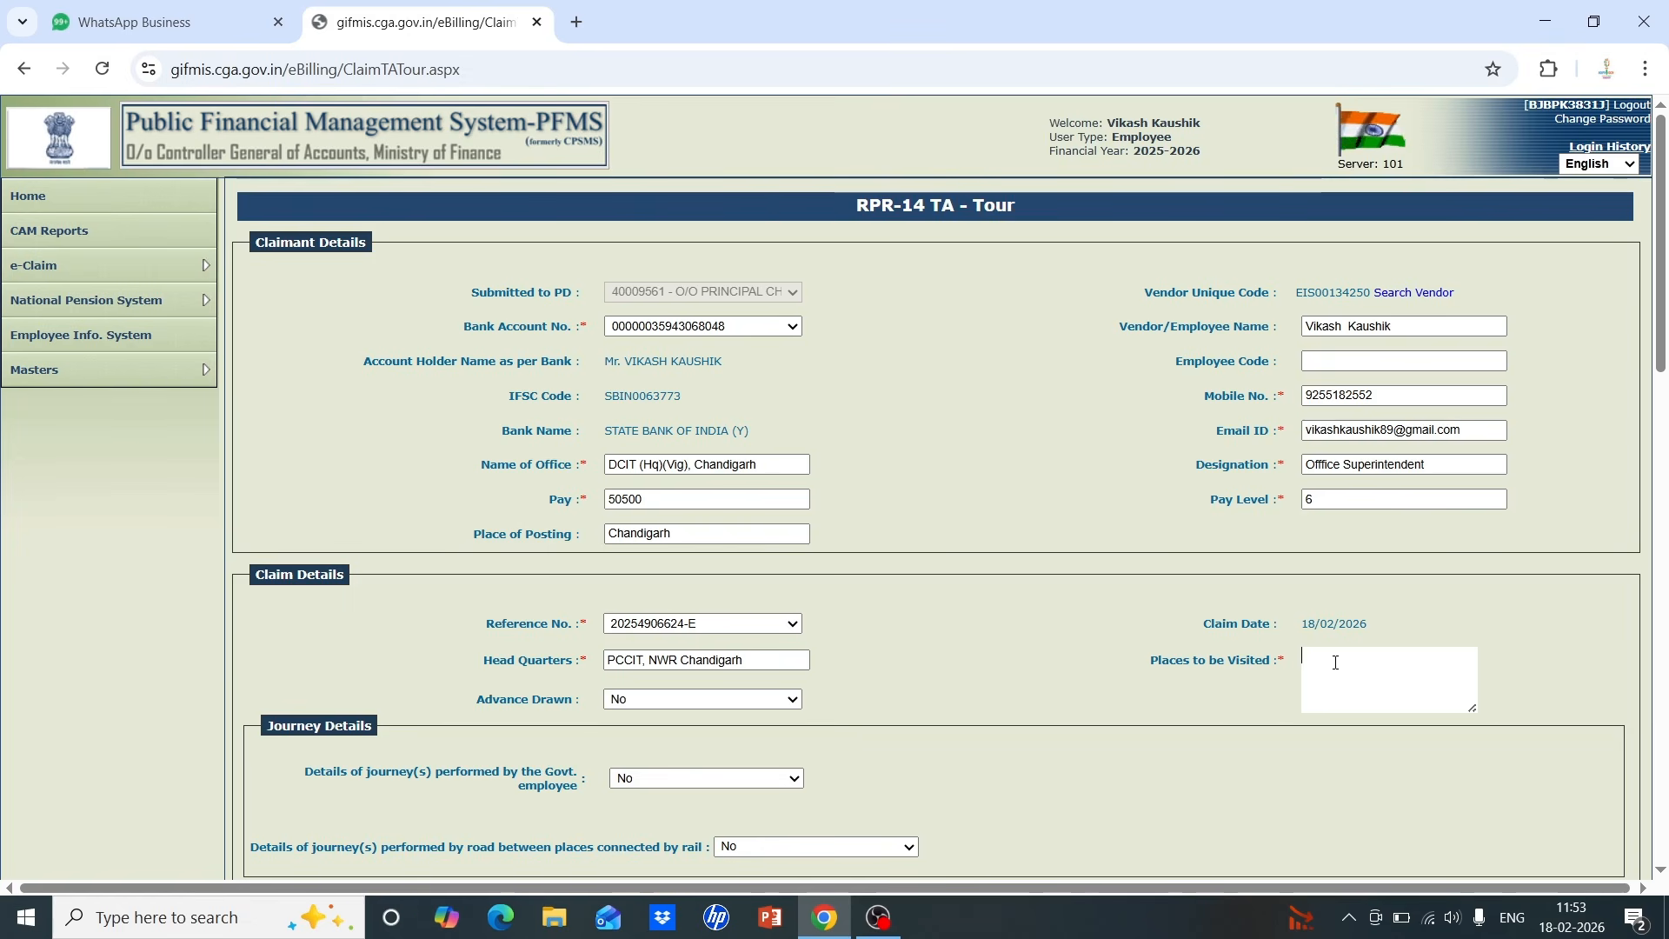
# Enter "MSTU, Aayakar Bhawan, Patiala" as the Places to be Visited and add a comma after NWR in Head Quarters.
pyautogui.write('Aay')
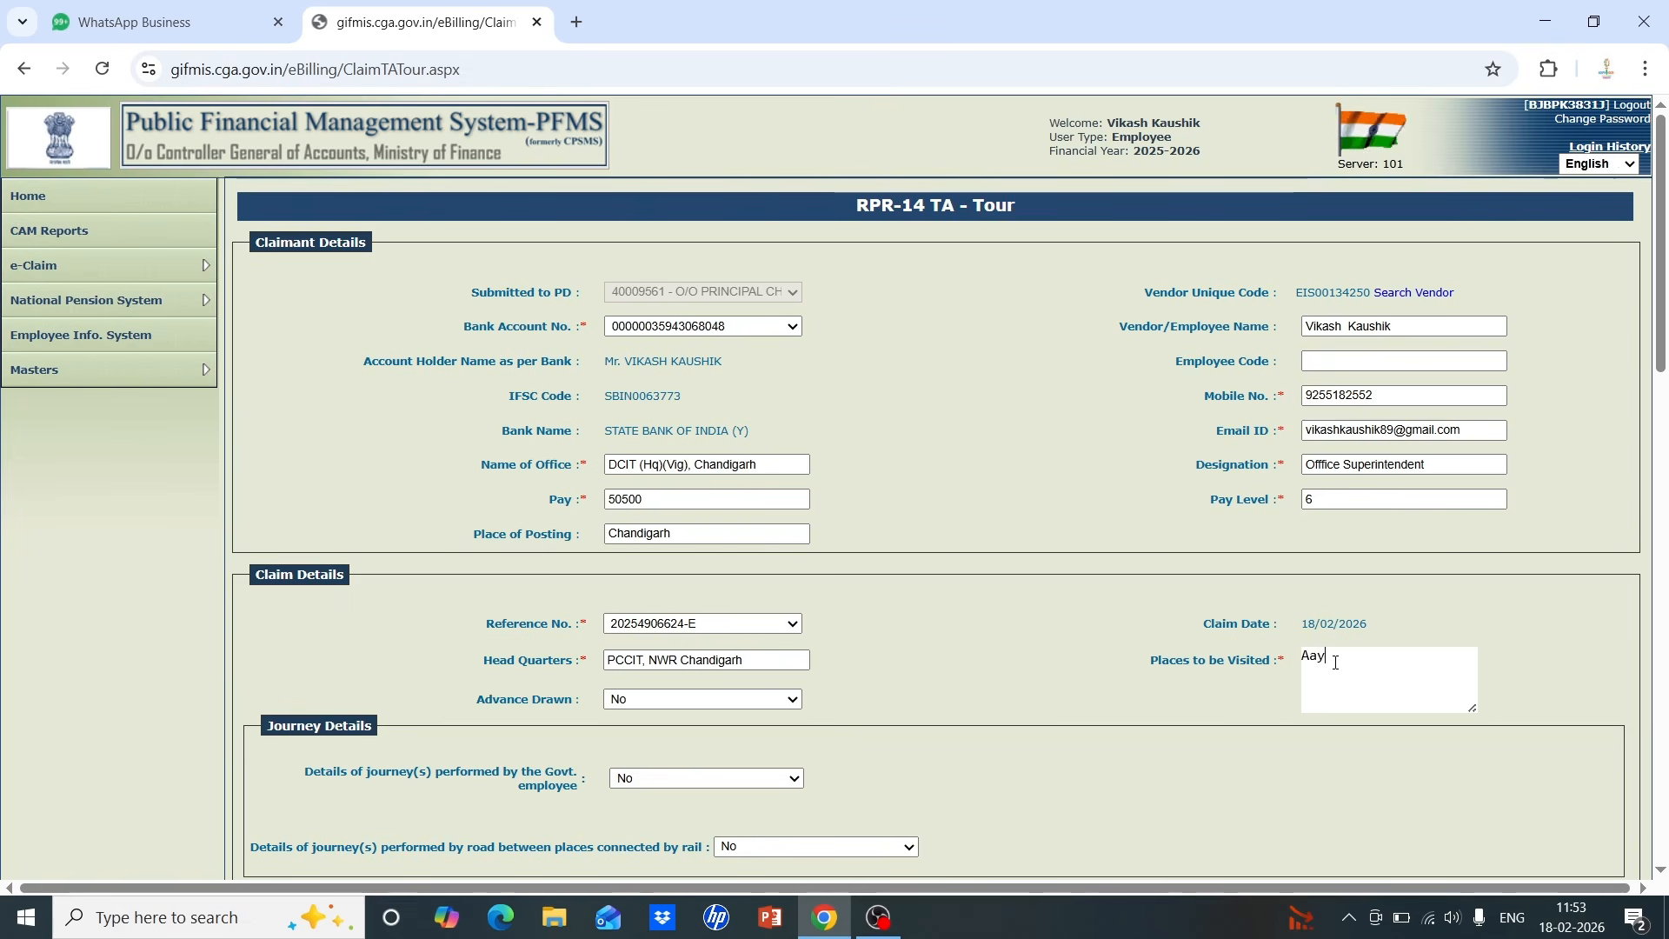
pyautogui.write('akar Bhawan')
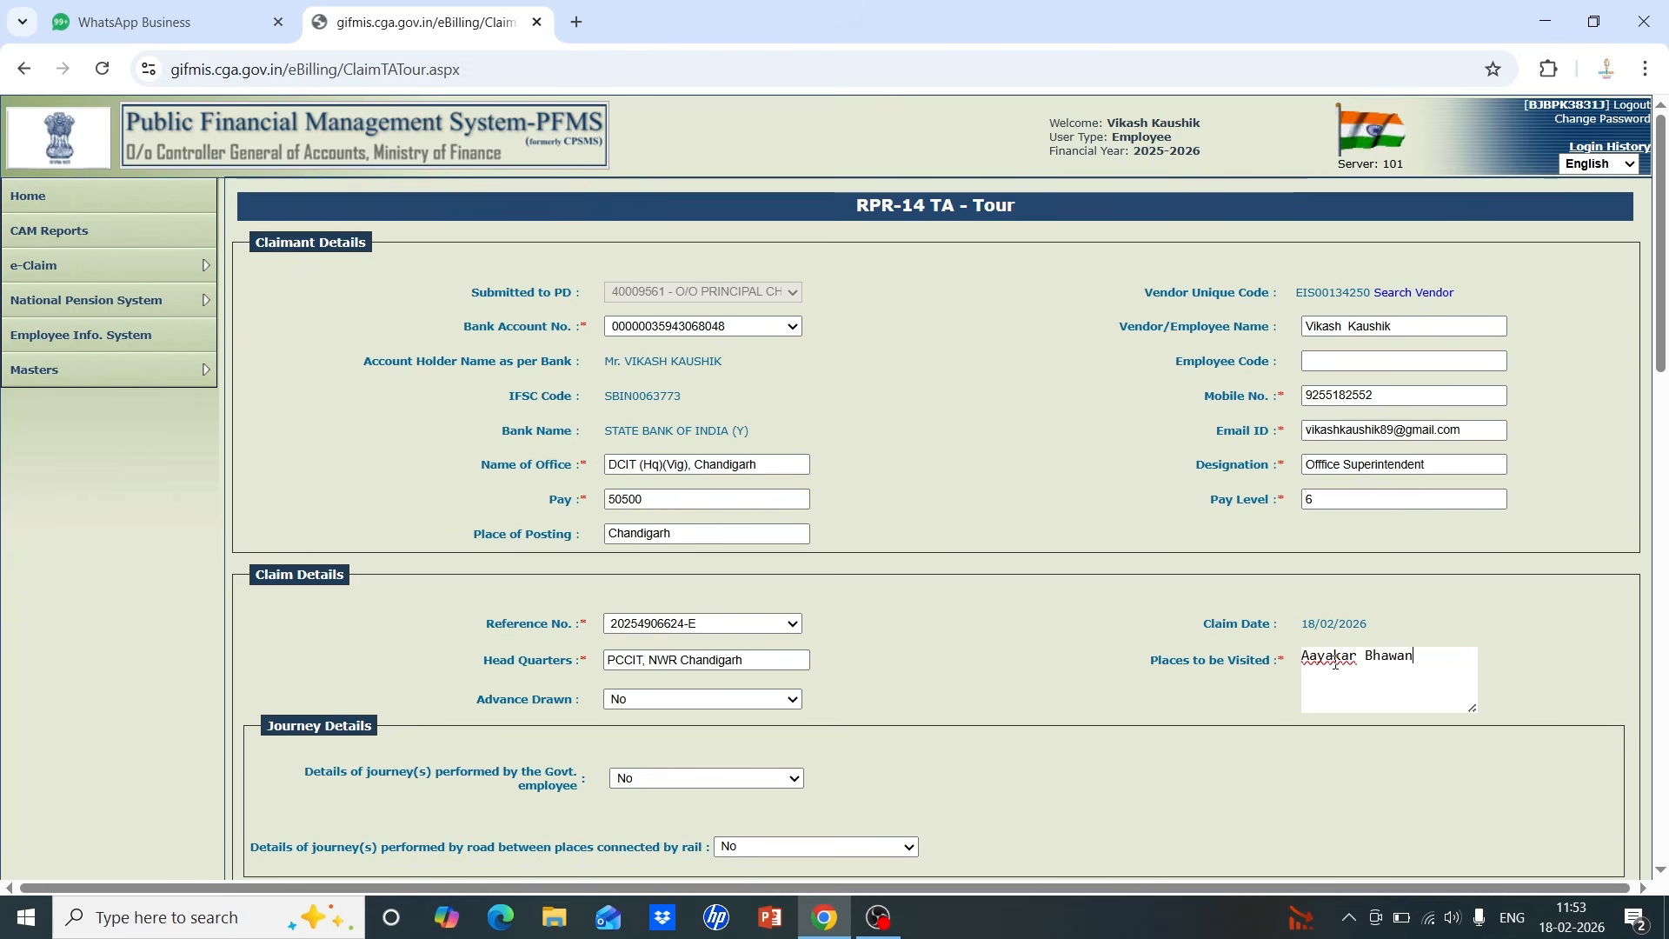
pyautogui.write(', ')
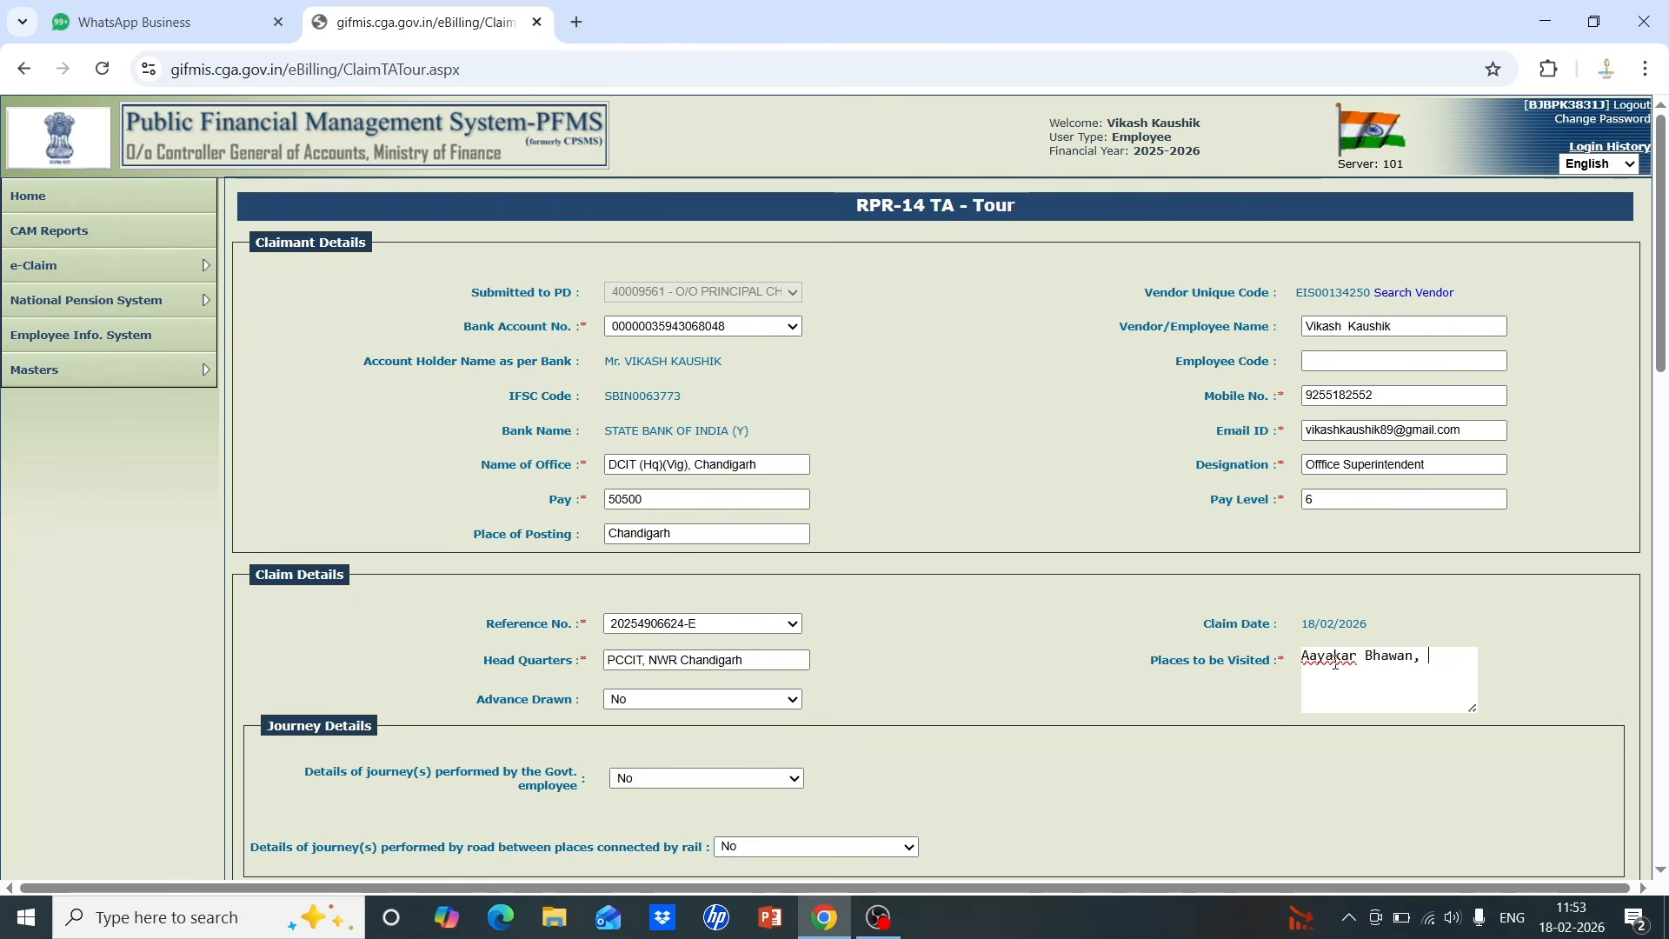
pyautogui.write('Patiala')
pyautogui.click(1305, 655)
pyautogui.write('MSTU,')
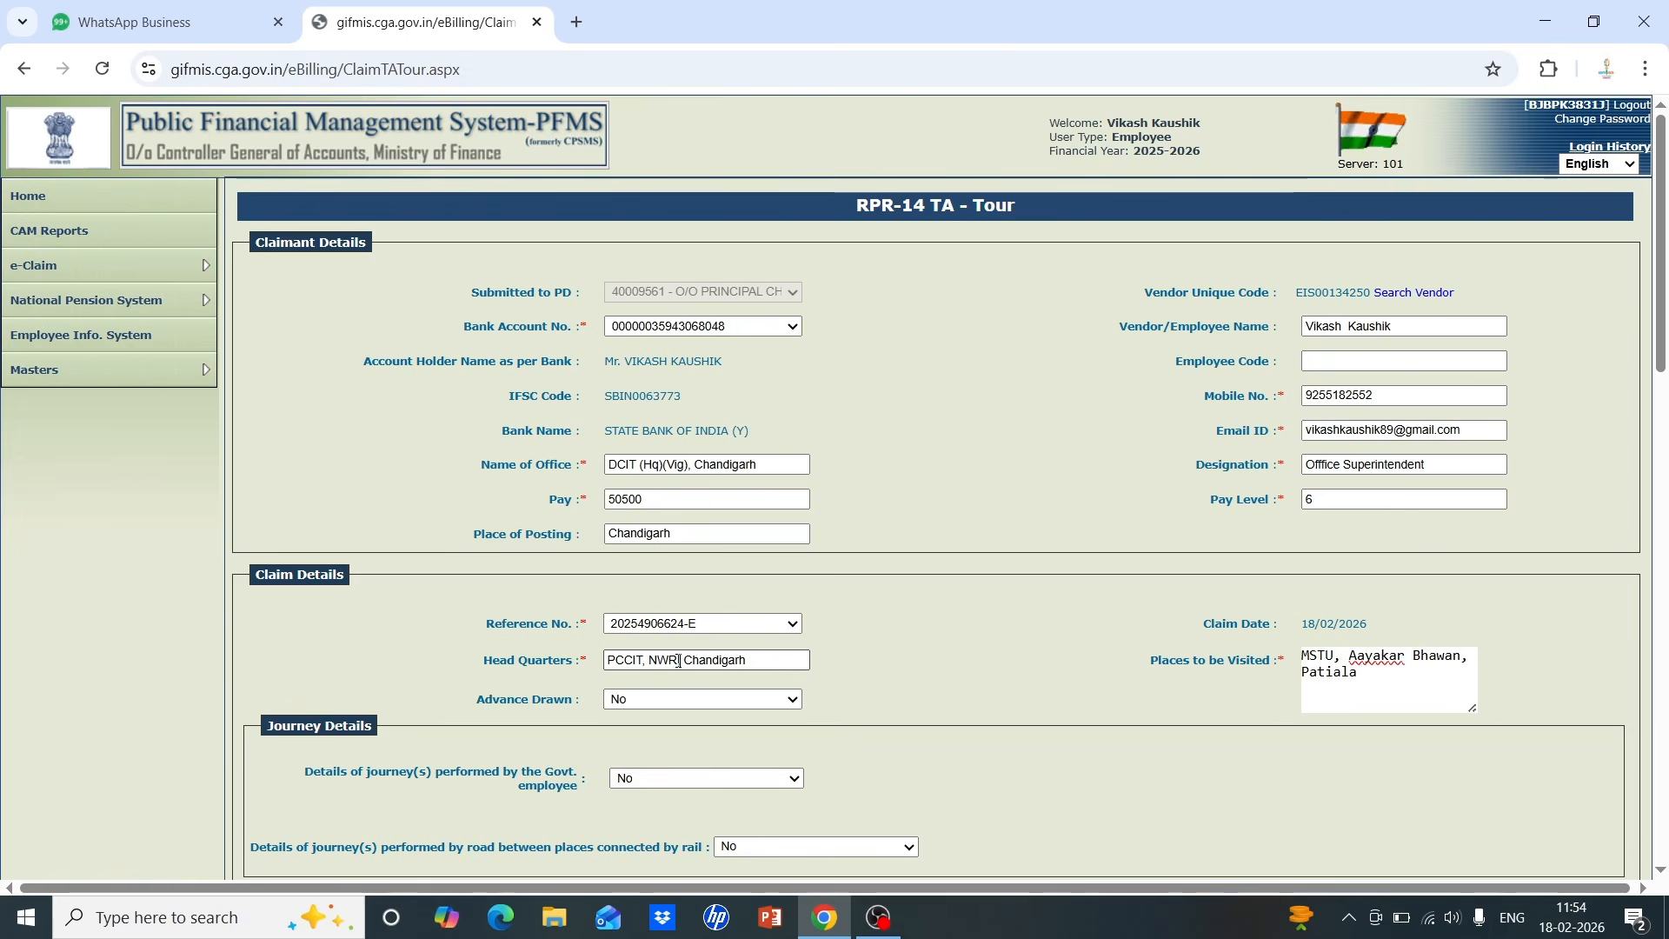
pyautogui.write(',')
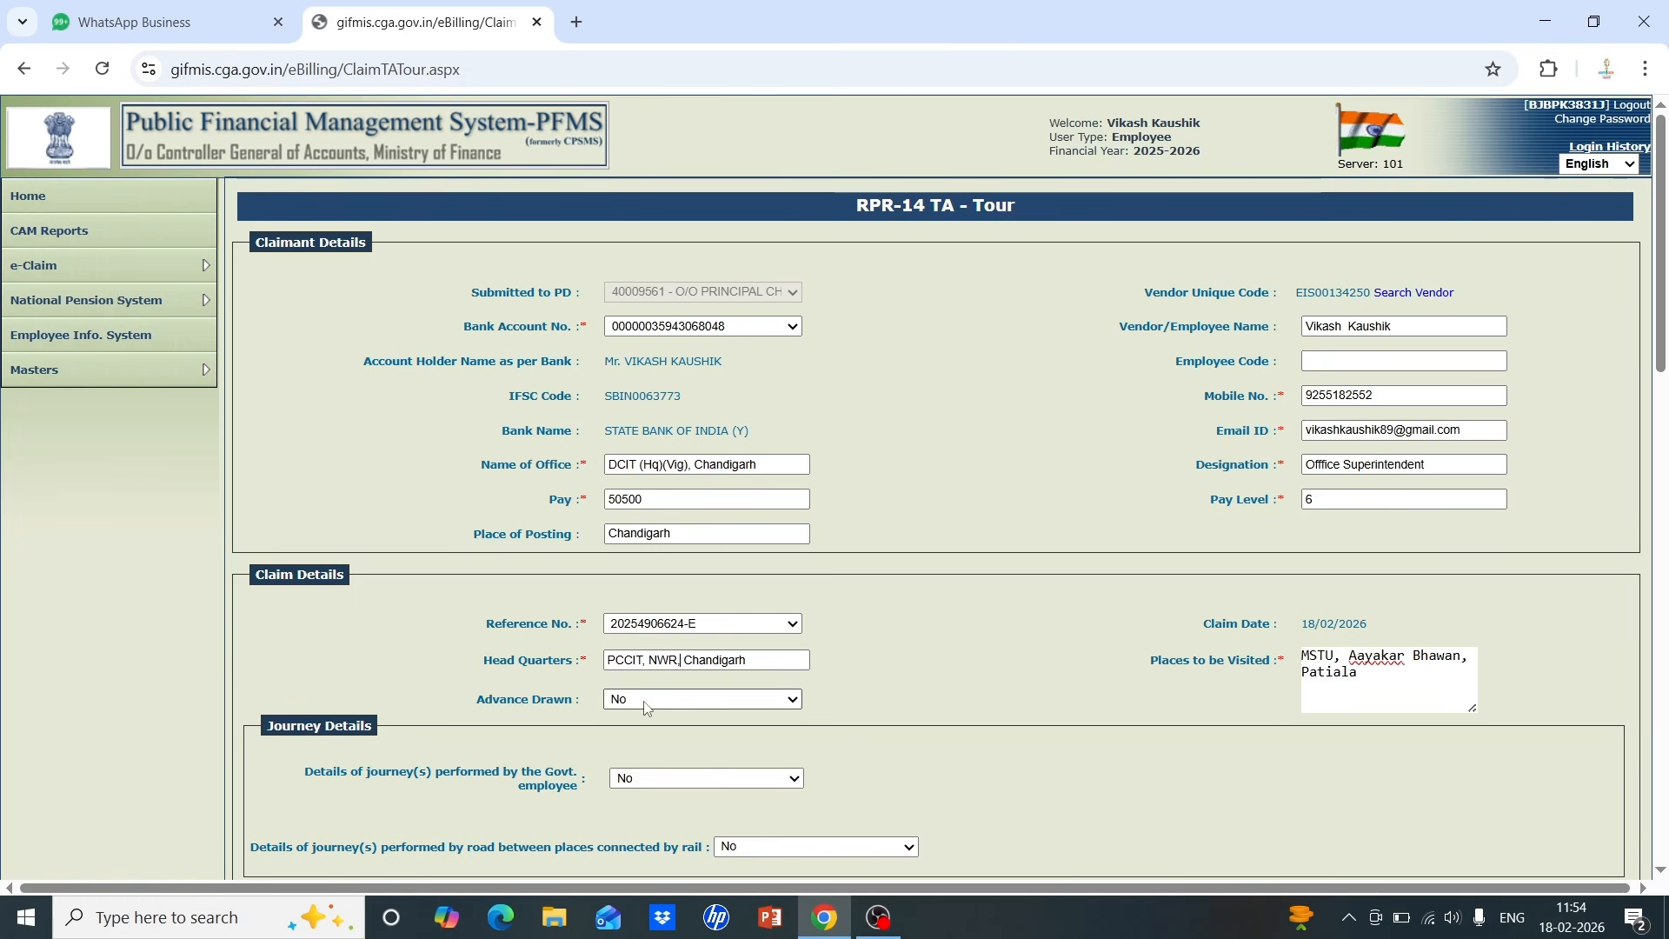
# Keep Advance Drawn at No and set the details of journeys performed by the Govt. employee to Yes.
pyautogui.click(645, 701)
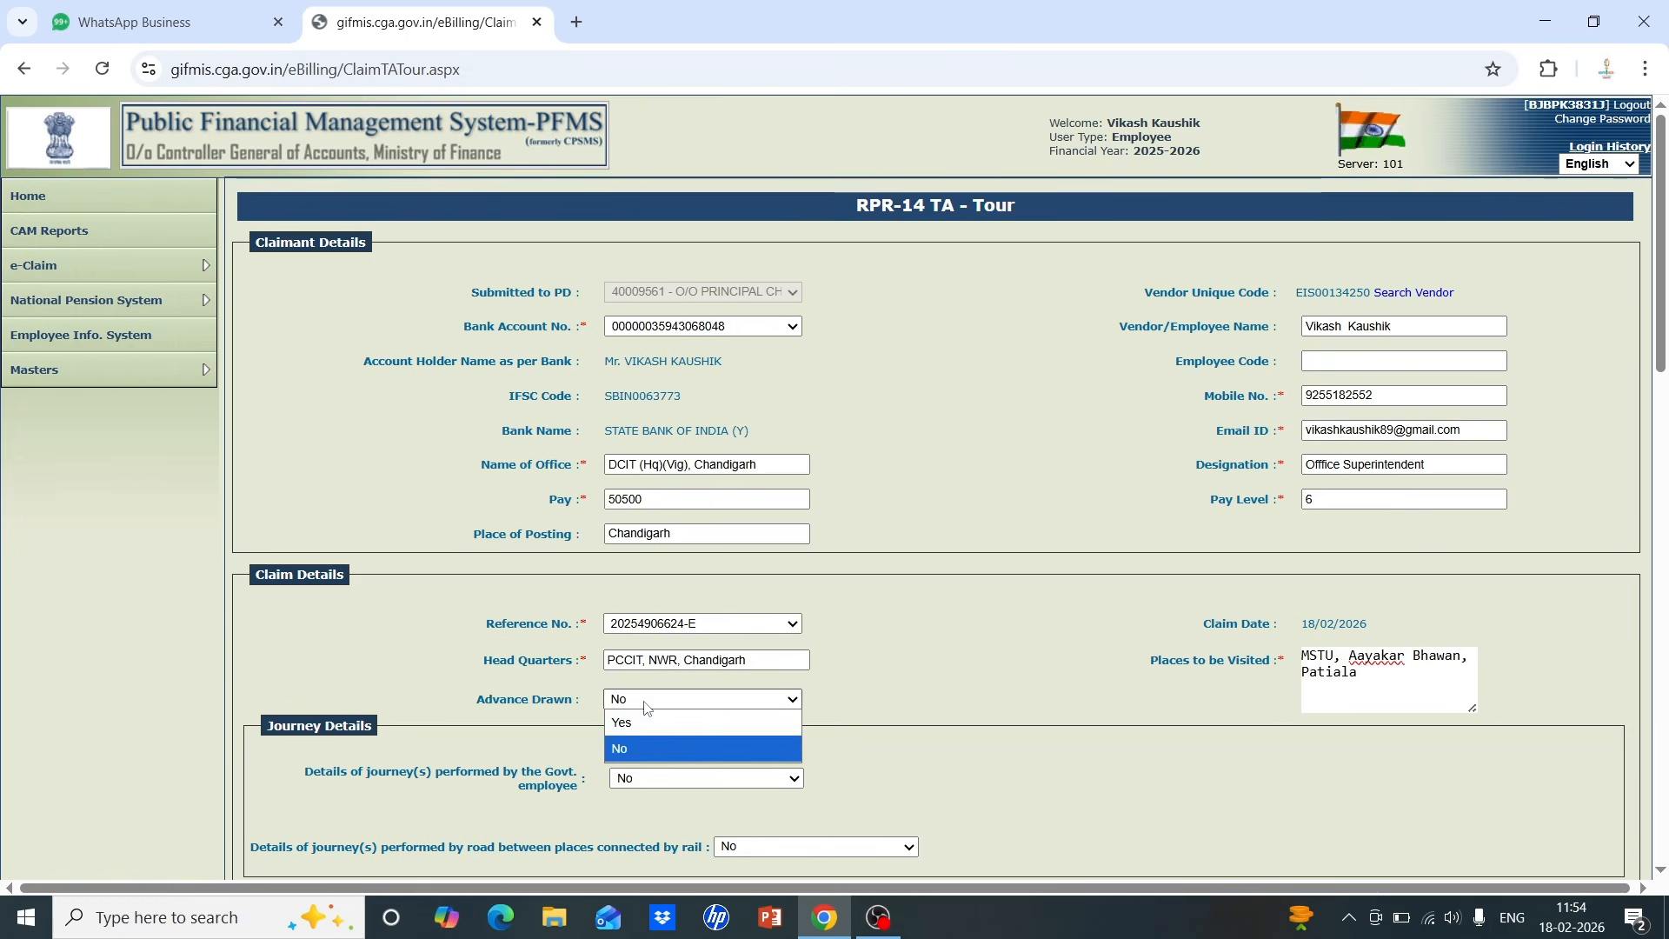
pyautogui.click(639, 747)
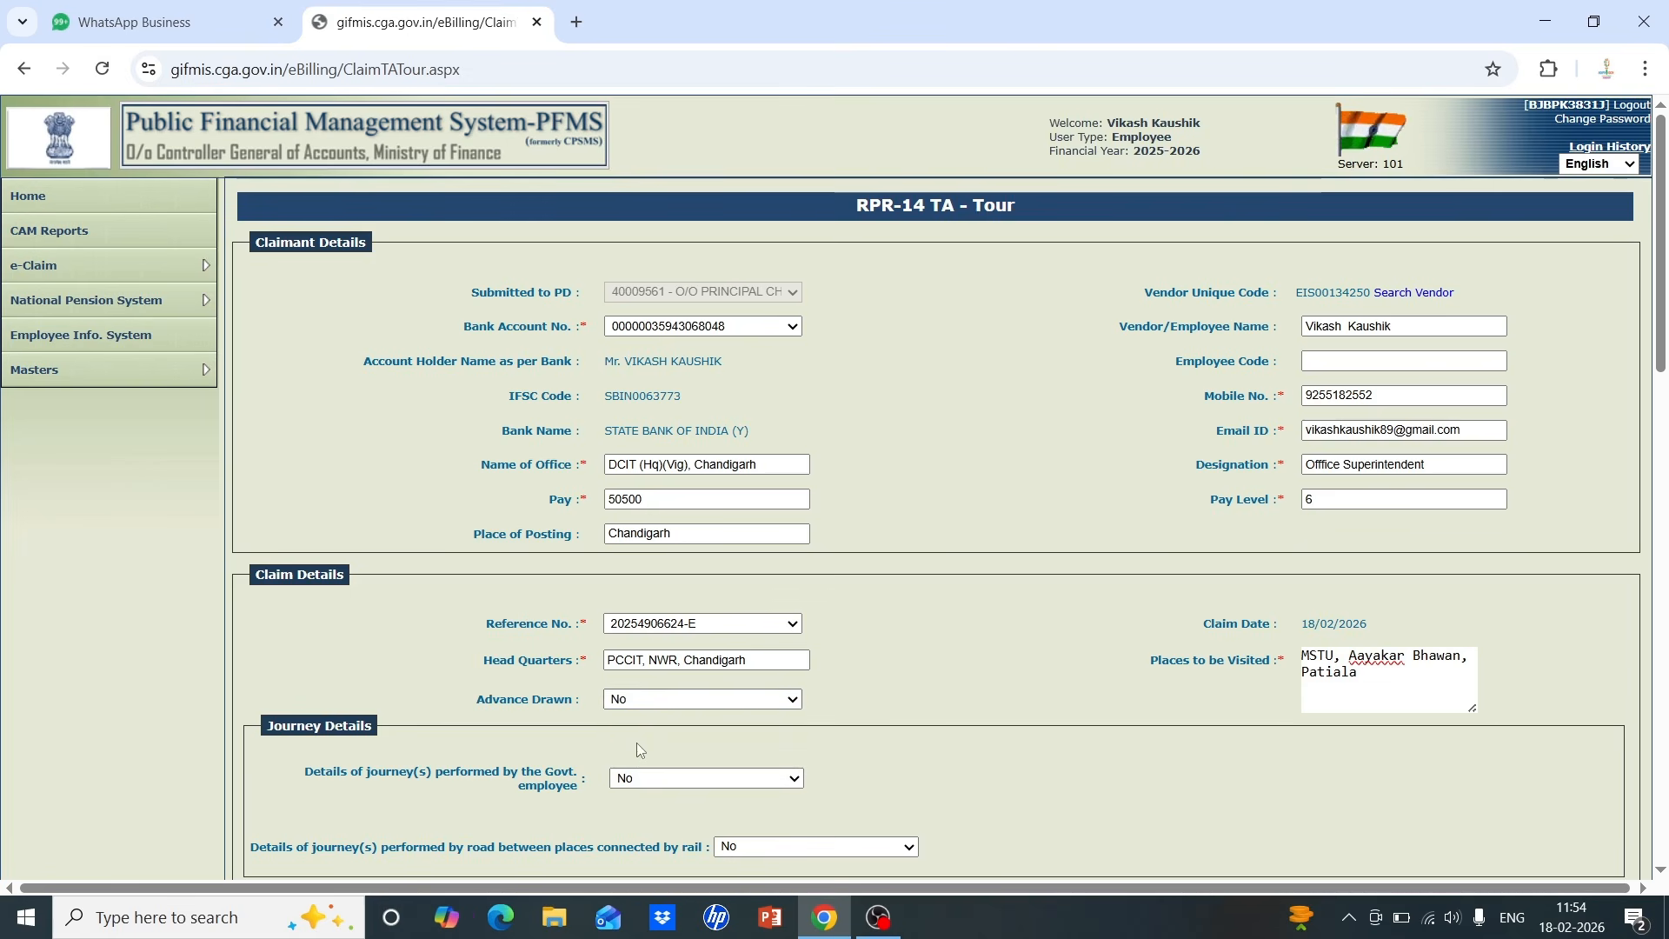
pyautogui.scroll(-14, 636, 743)
pyautogui.scroll(14, 636, 742)
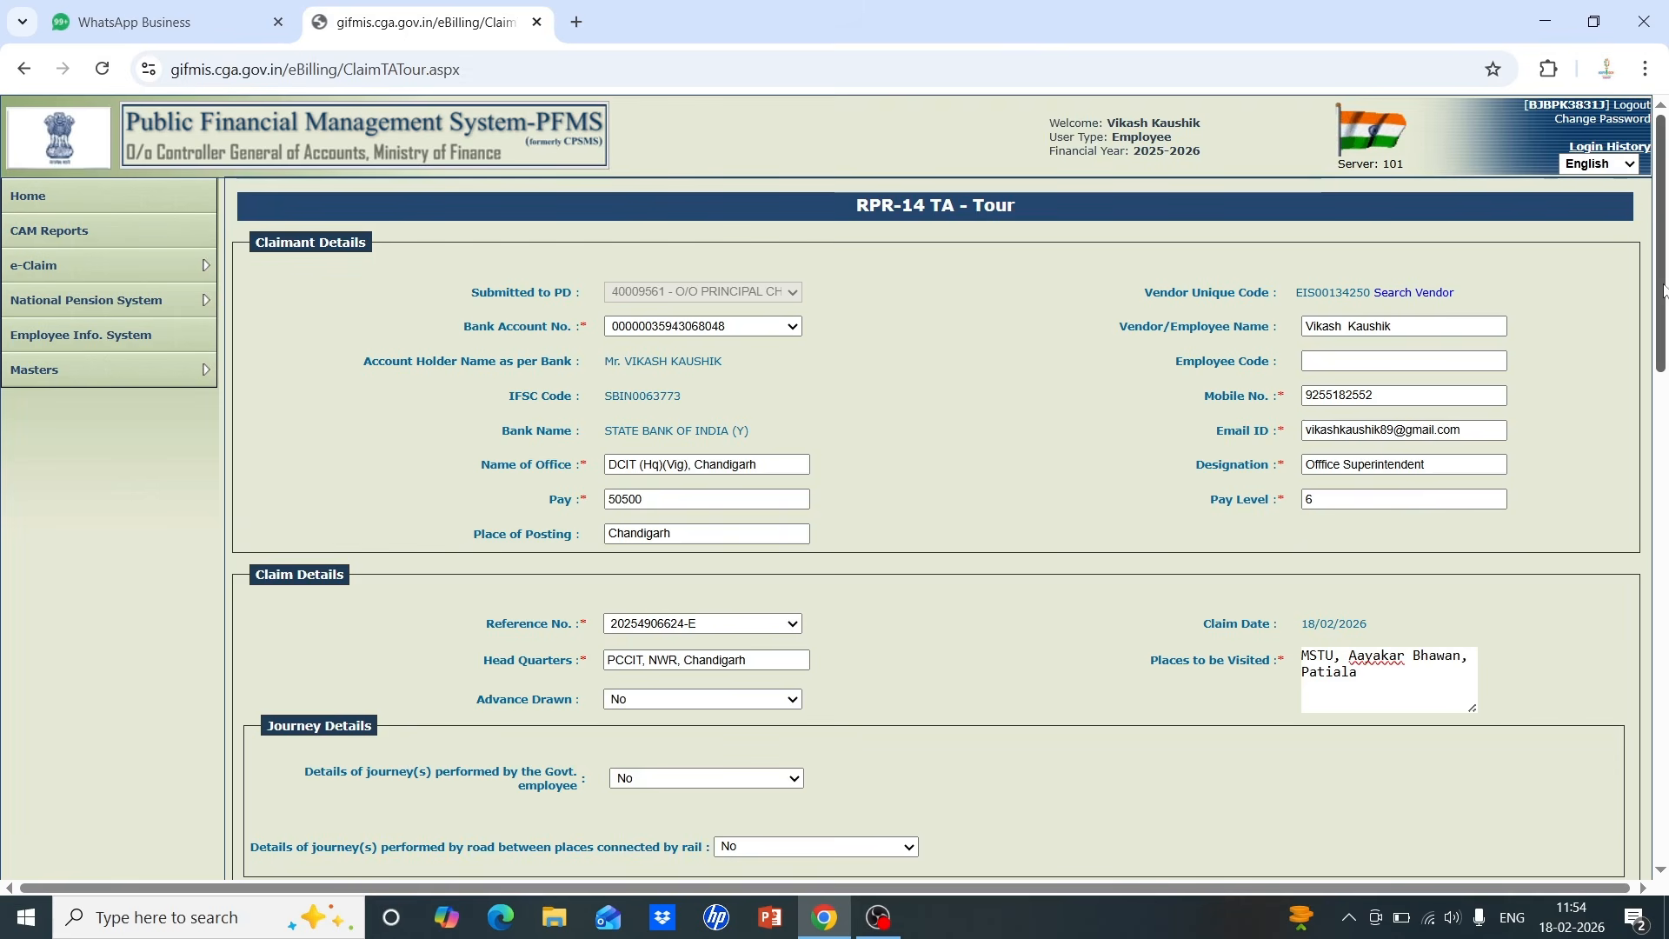
pyautogui.moveTo(1663, 290); pyautogui.dragTo(1667, 385)
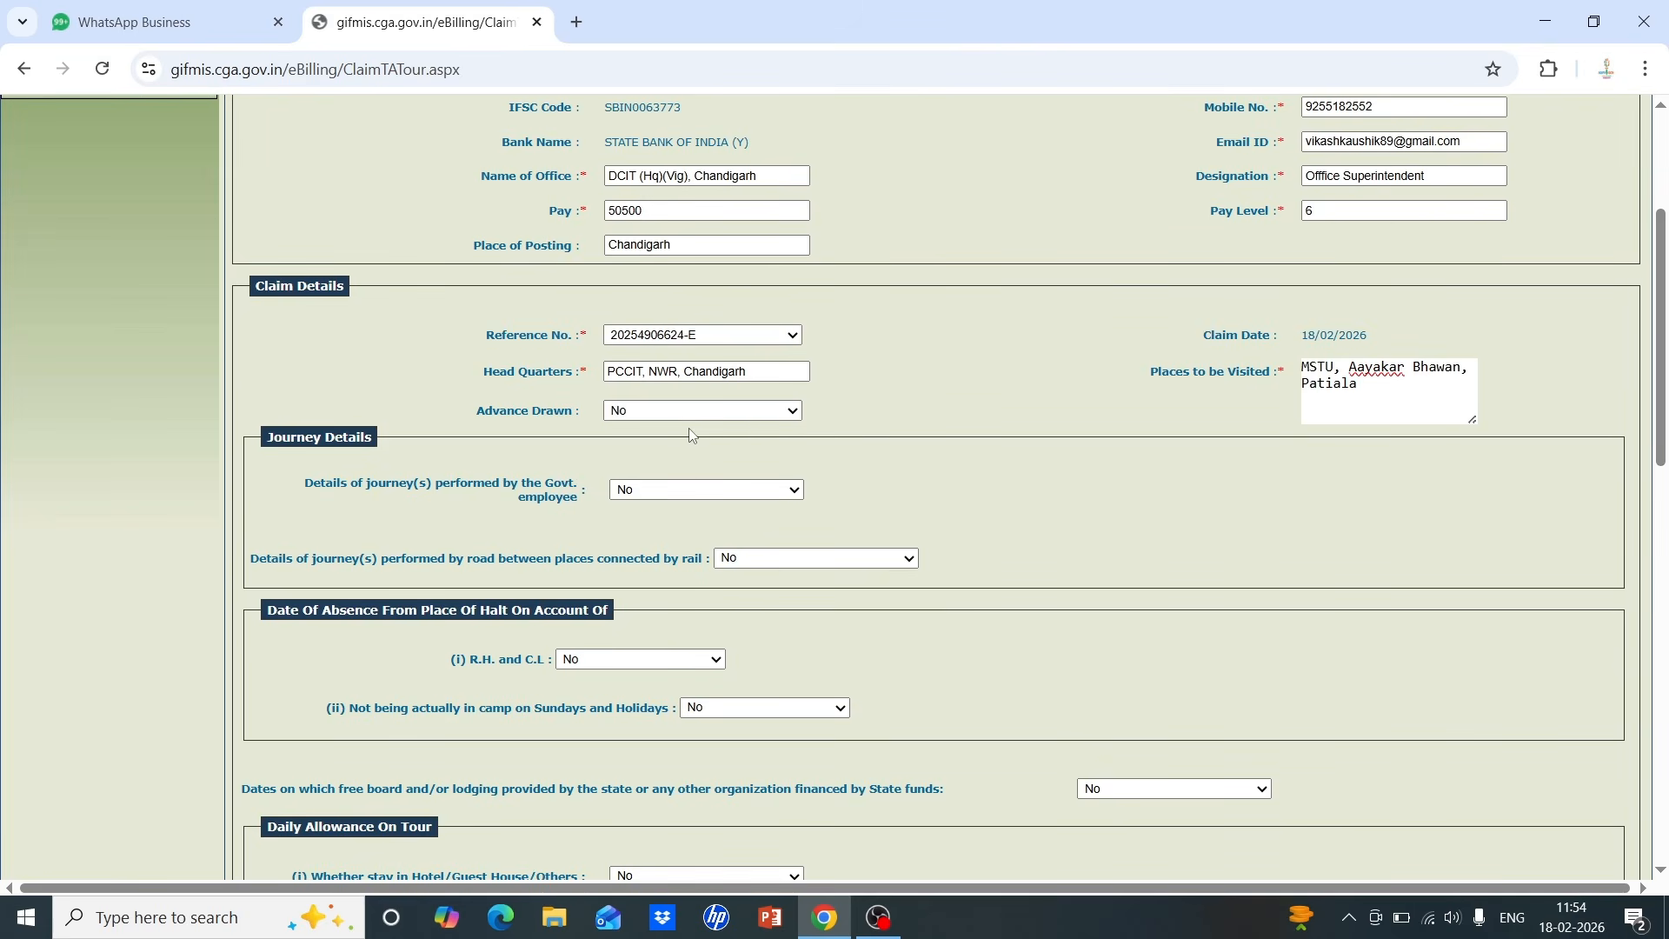
pyautogui.click(660, 491)
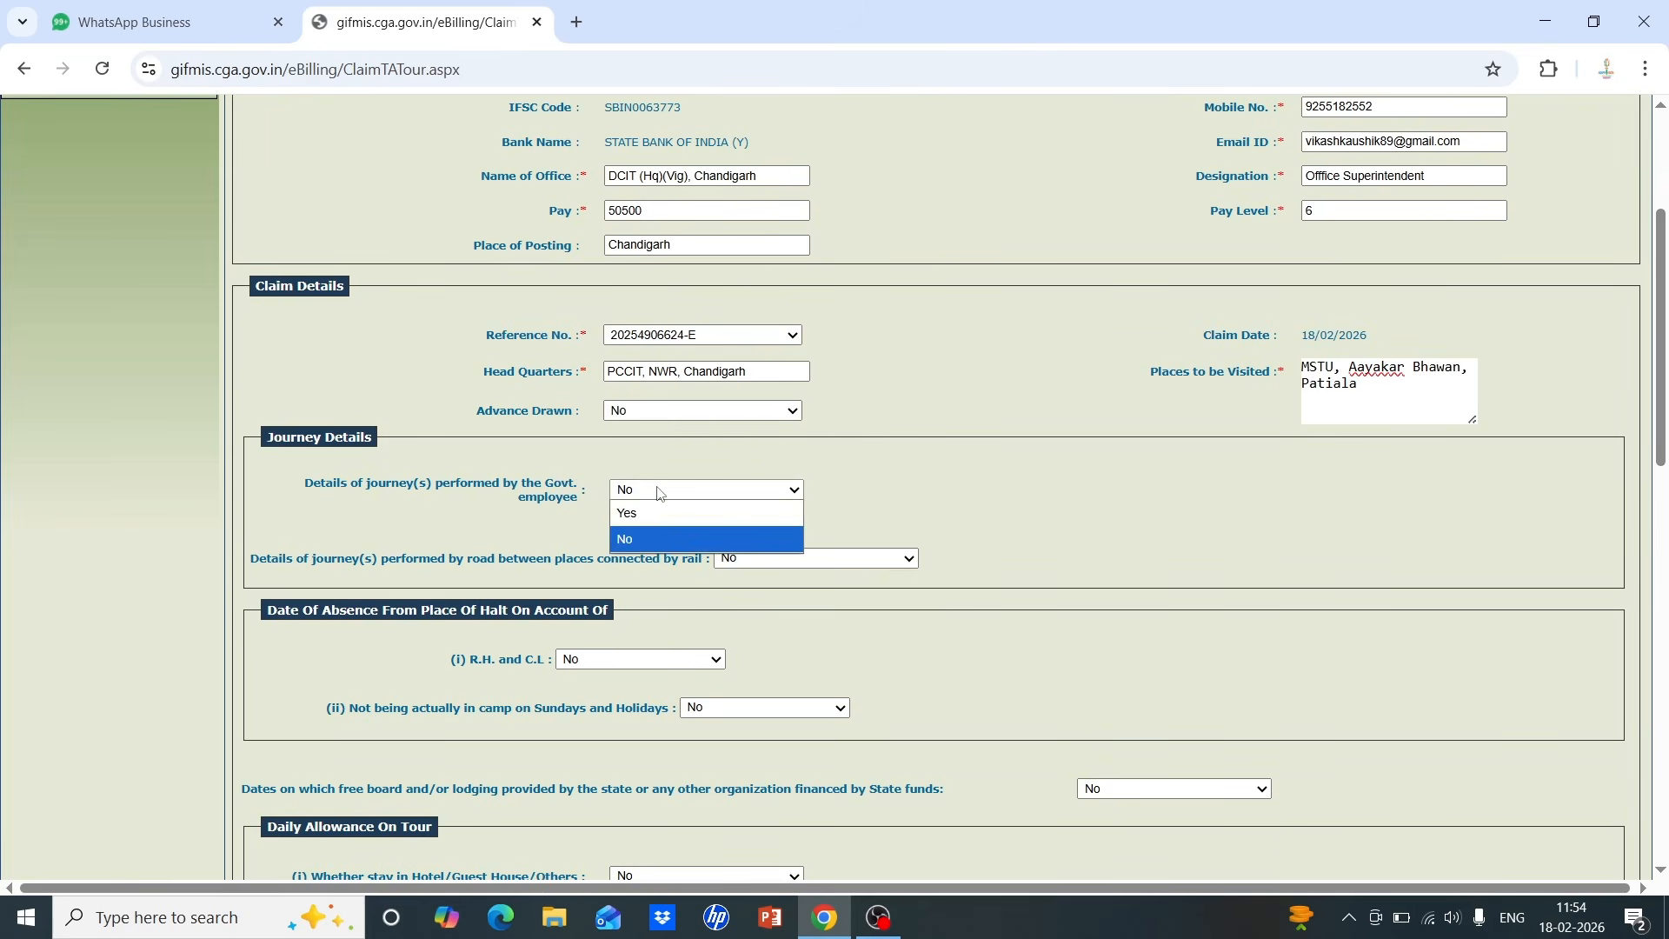
pyautogui.click(656, 507)
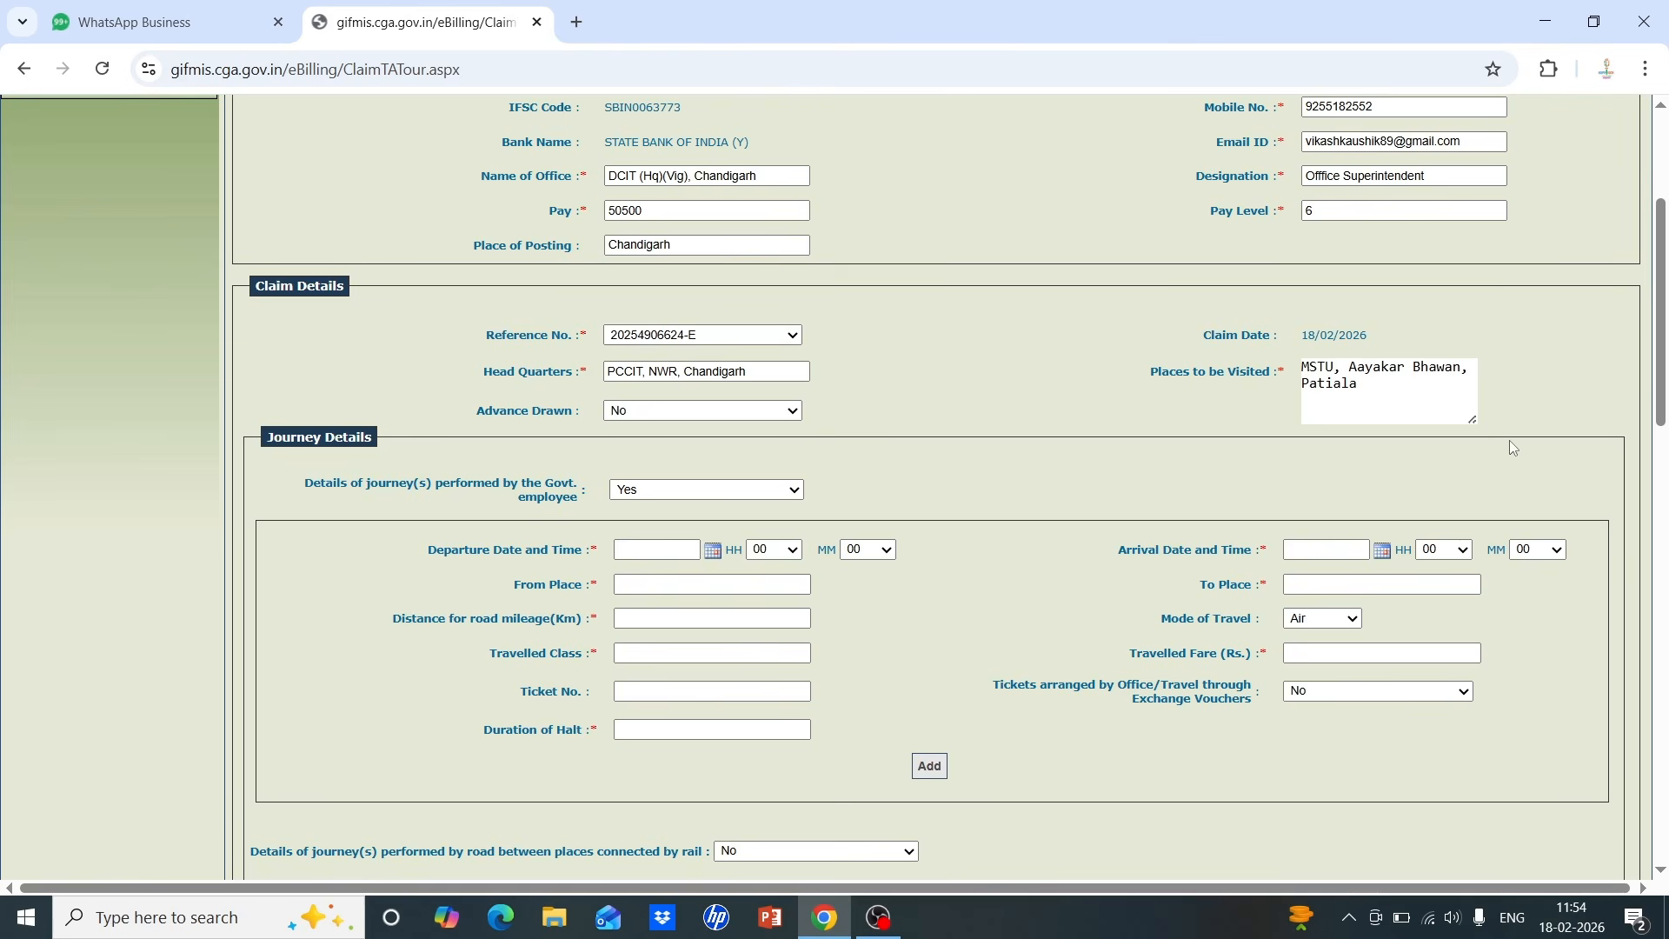
# Set the journey's departure to 02/02/2026 at 18:00 hours.
pyautogui.moveTo(1663, 352); pyautogui.dragTo(1663, 403)
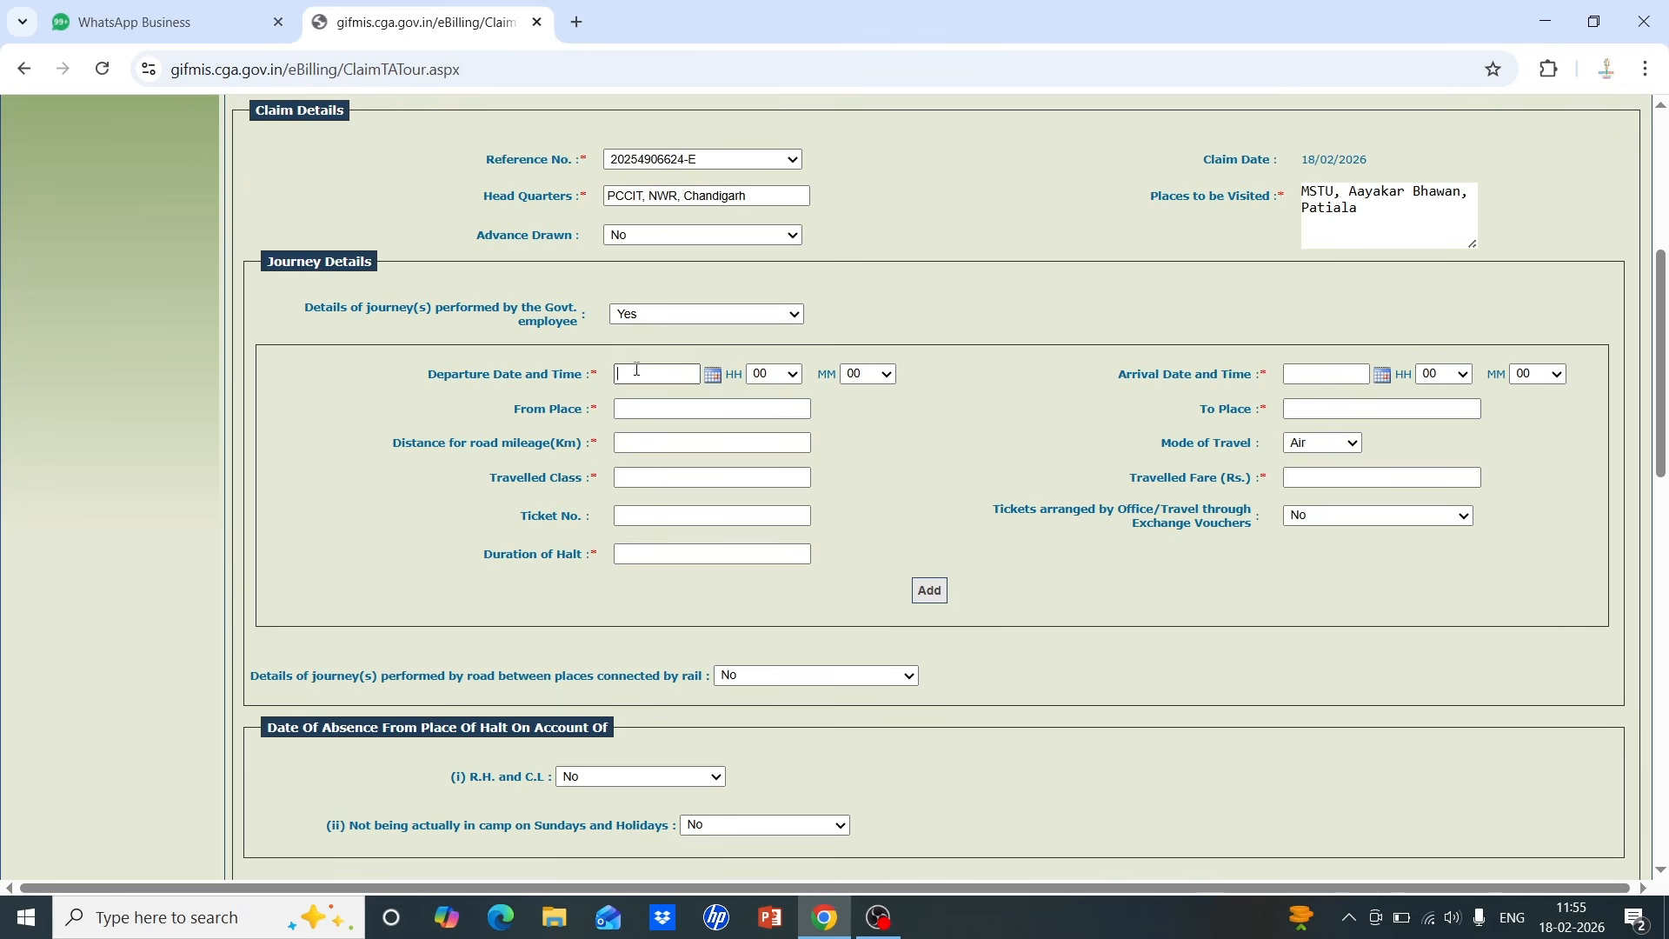
pyautogui.click(712, 375)
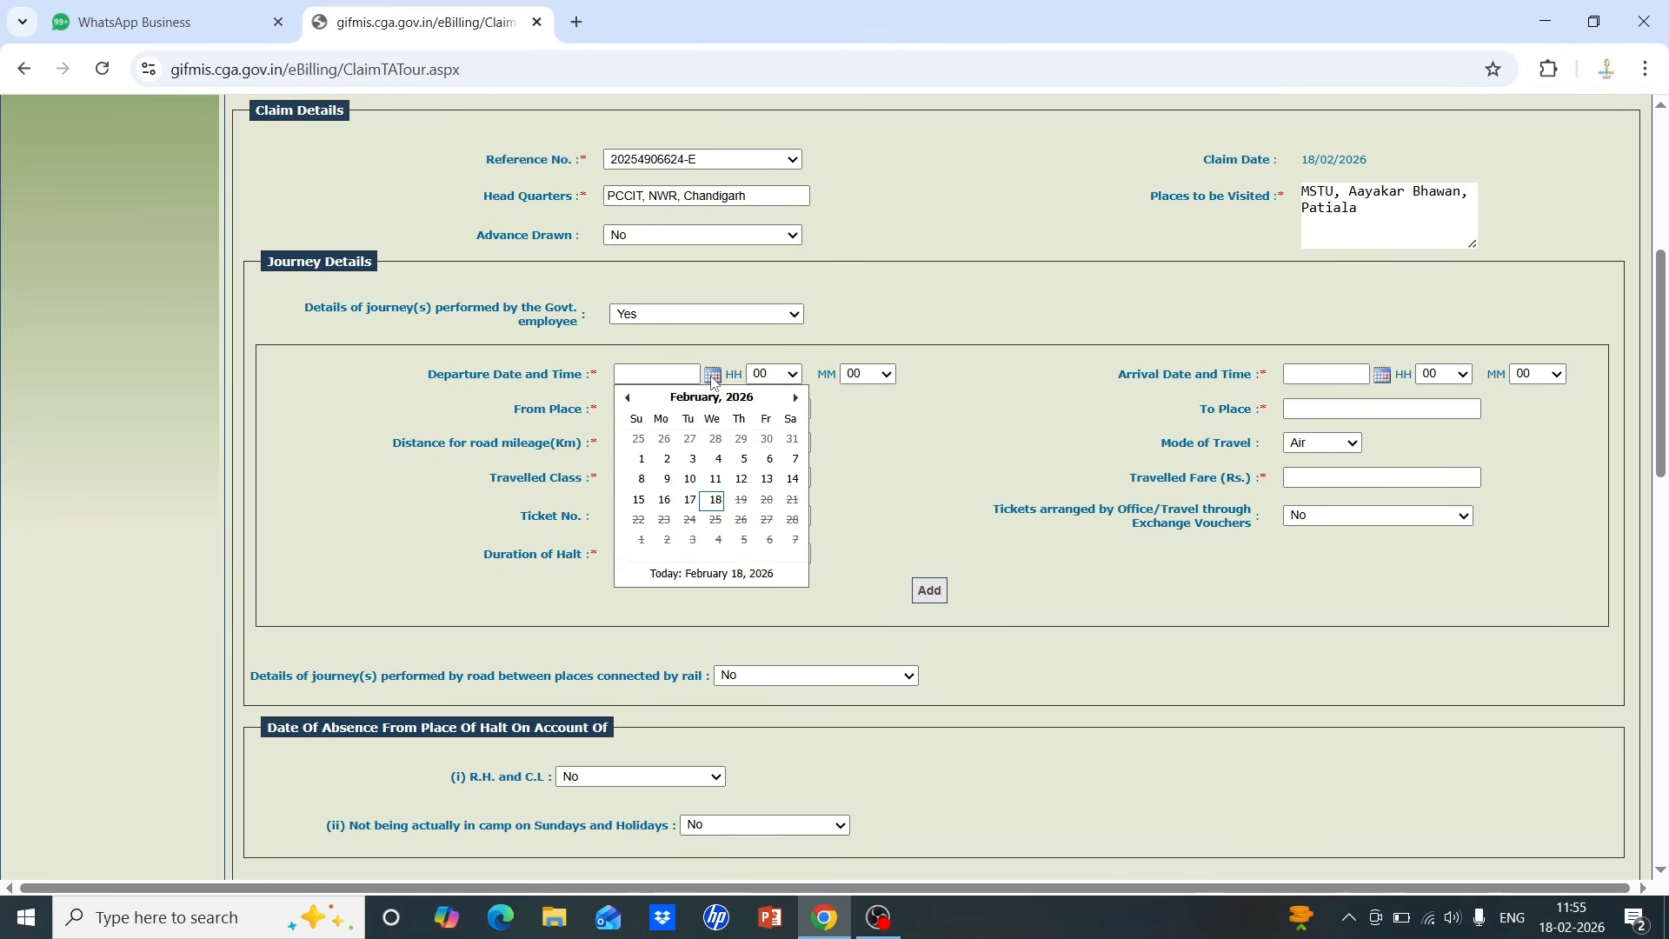
pyautogui.click(666, 460)
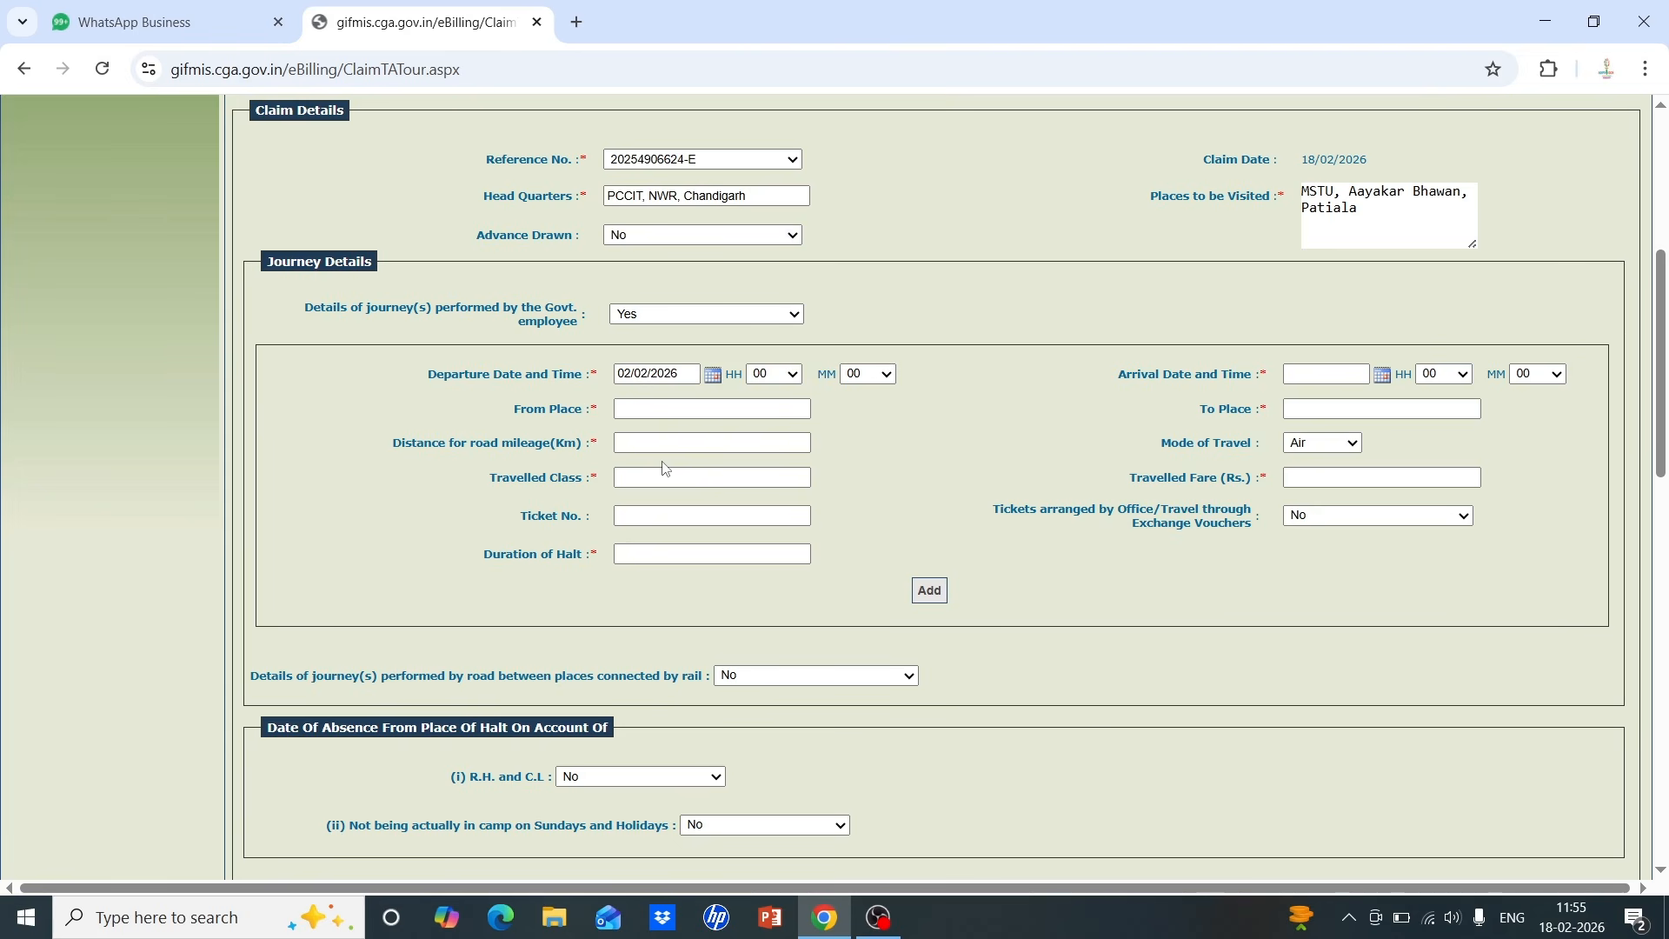
pyautogui.click(771, 372)
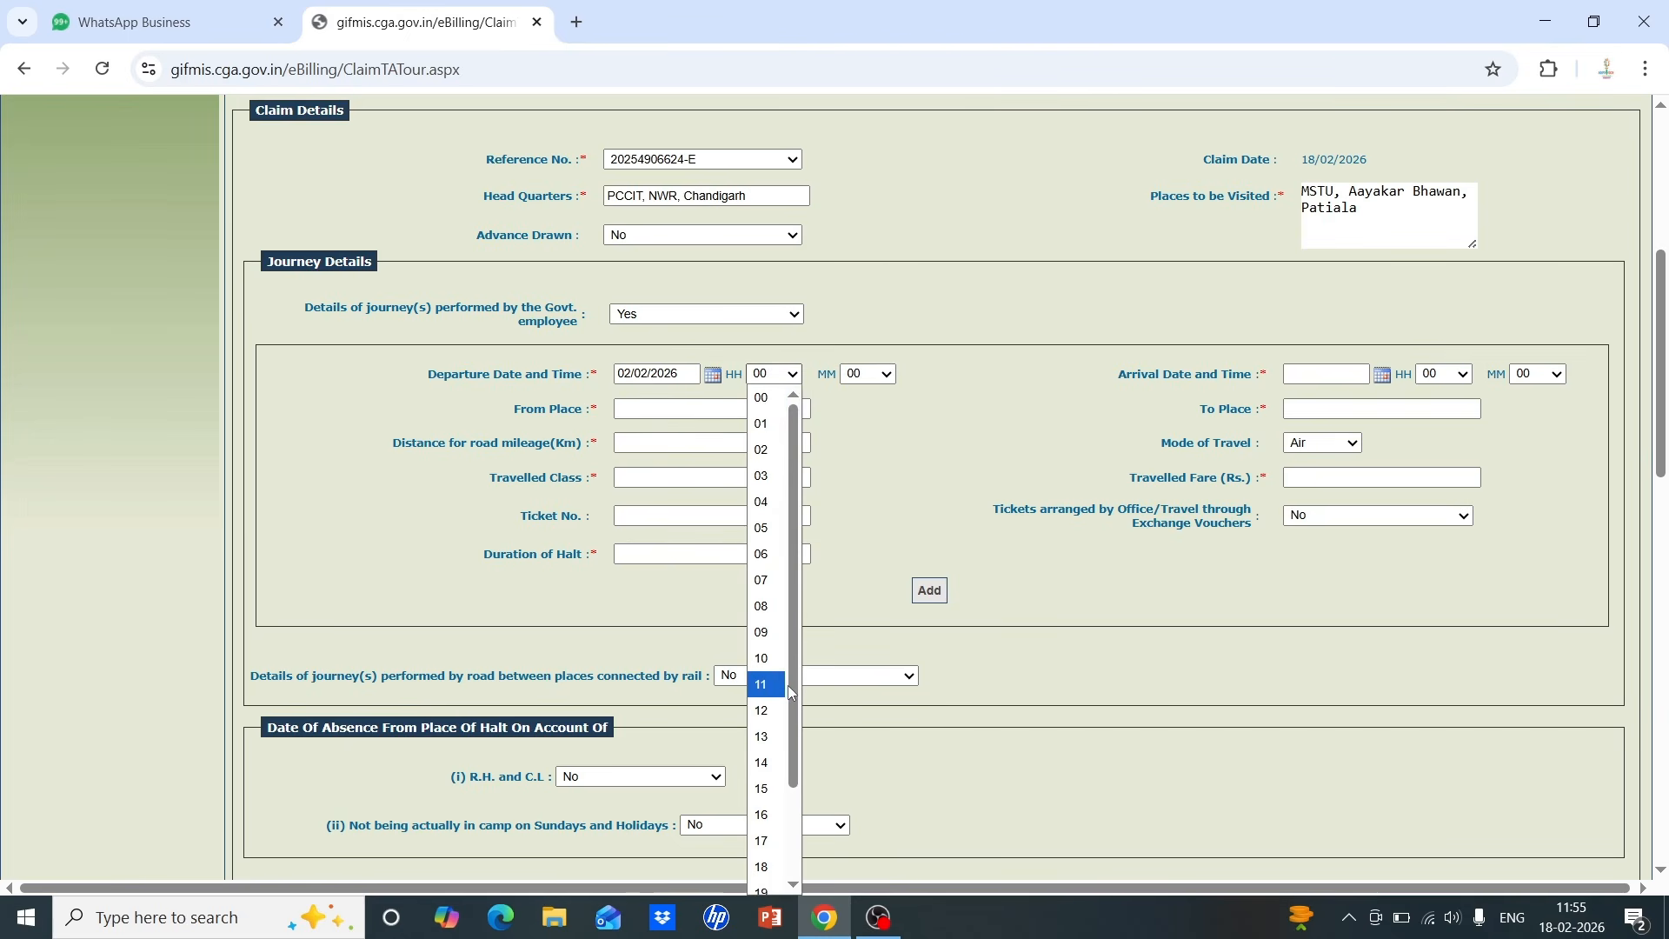
pyautogui.moveTo(791, 693); pyautogui.dragTo(793, 774)
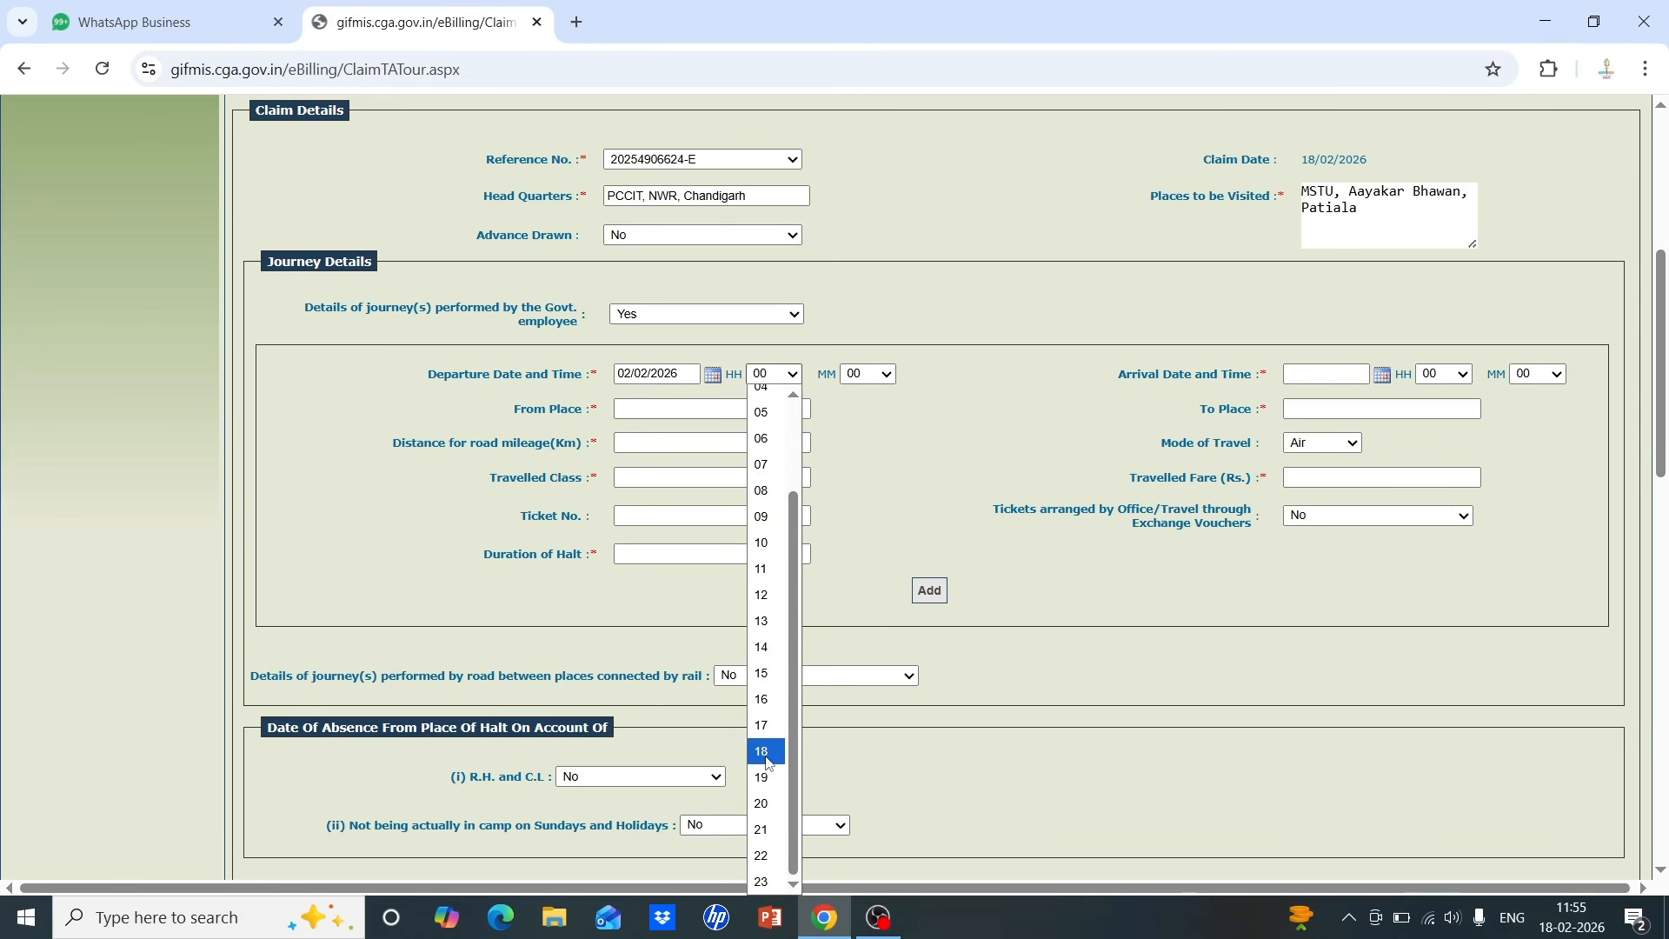
pyautogui.click(766, 753)
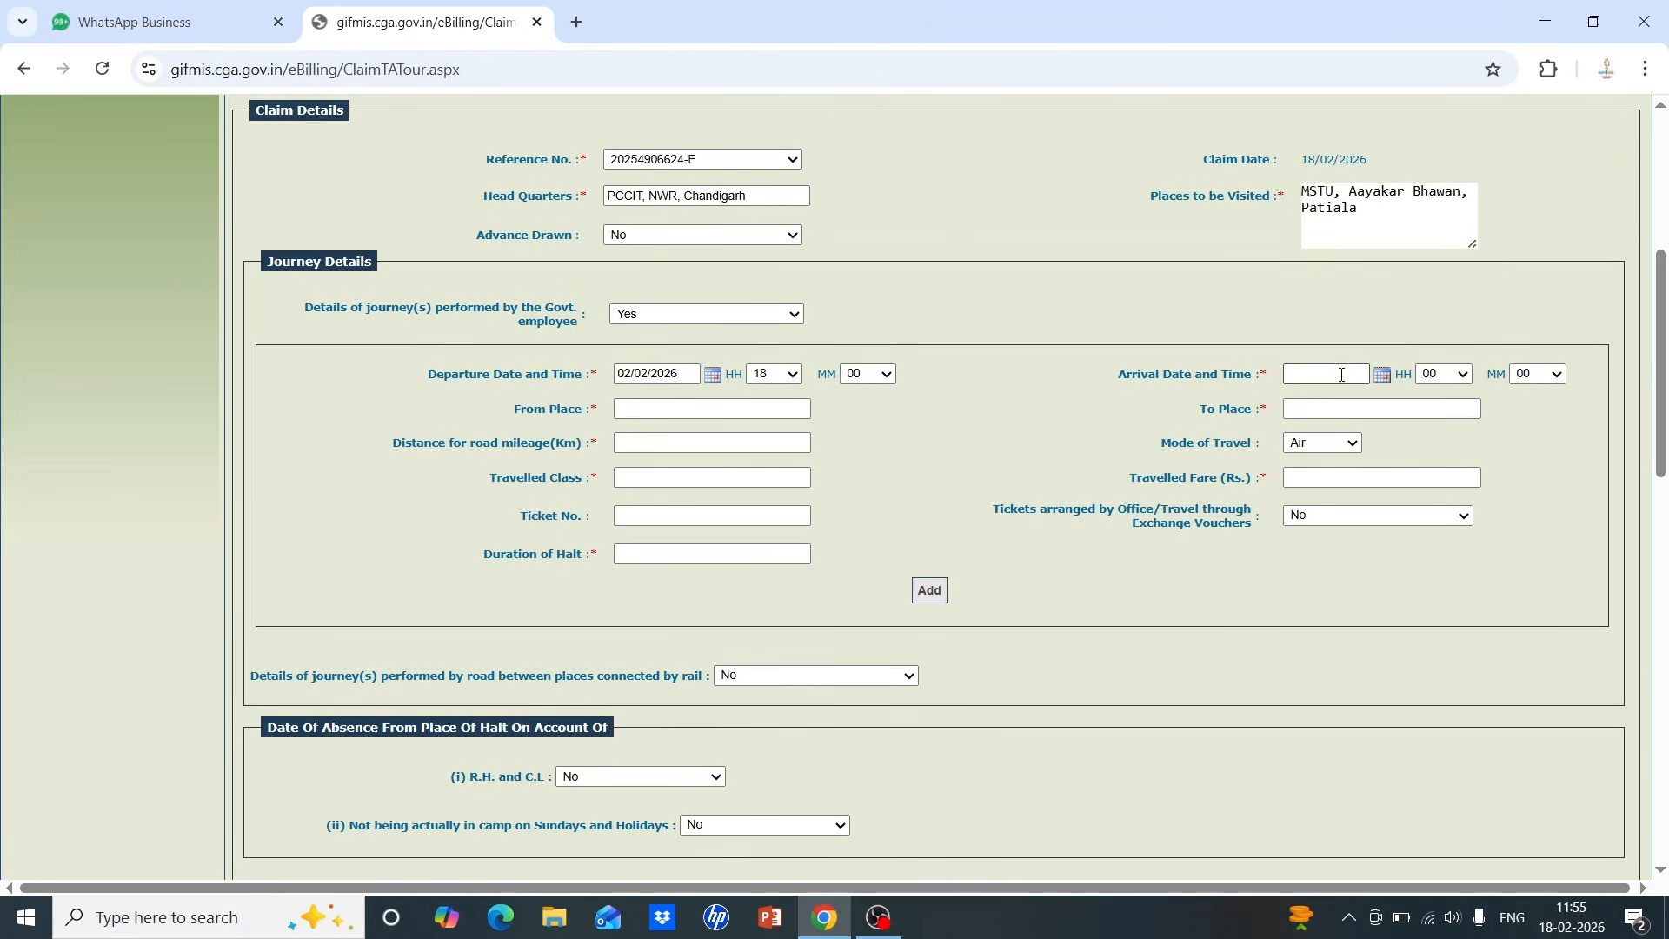
# Set the journey's arrival to 02/02/2026 at 18:30 hours, dismissing any date/time alert.
pyautogui.click(1383, 375)
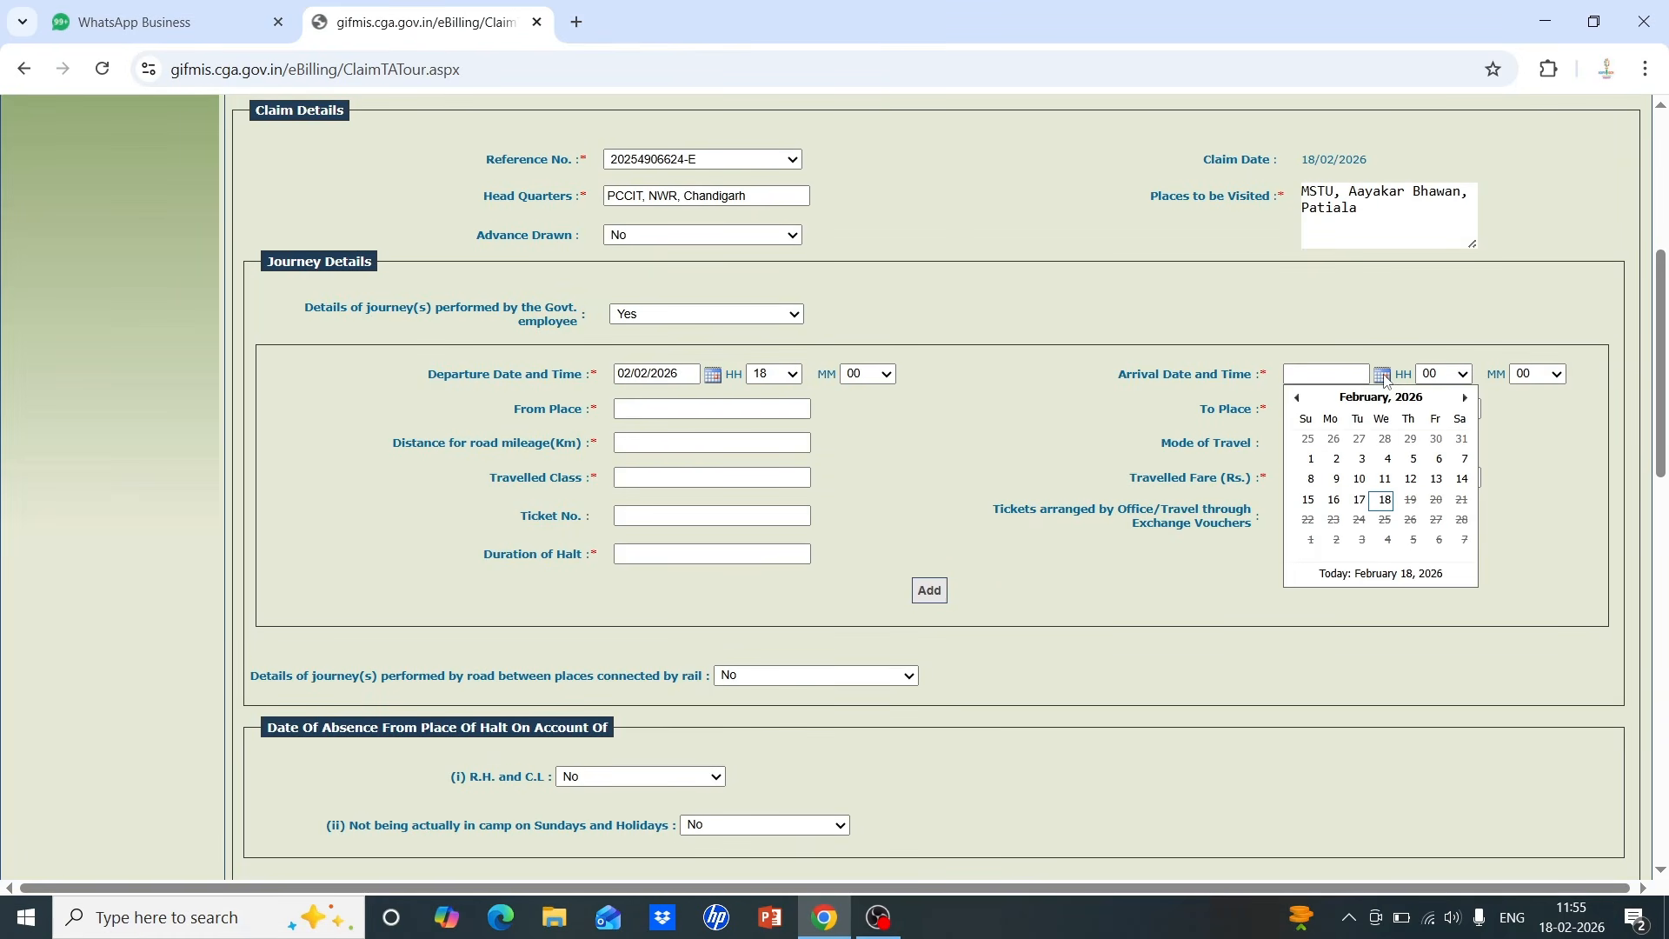
pyautogui.click(1340, 463)
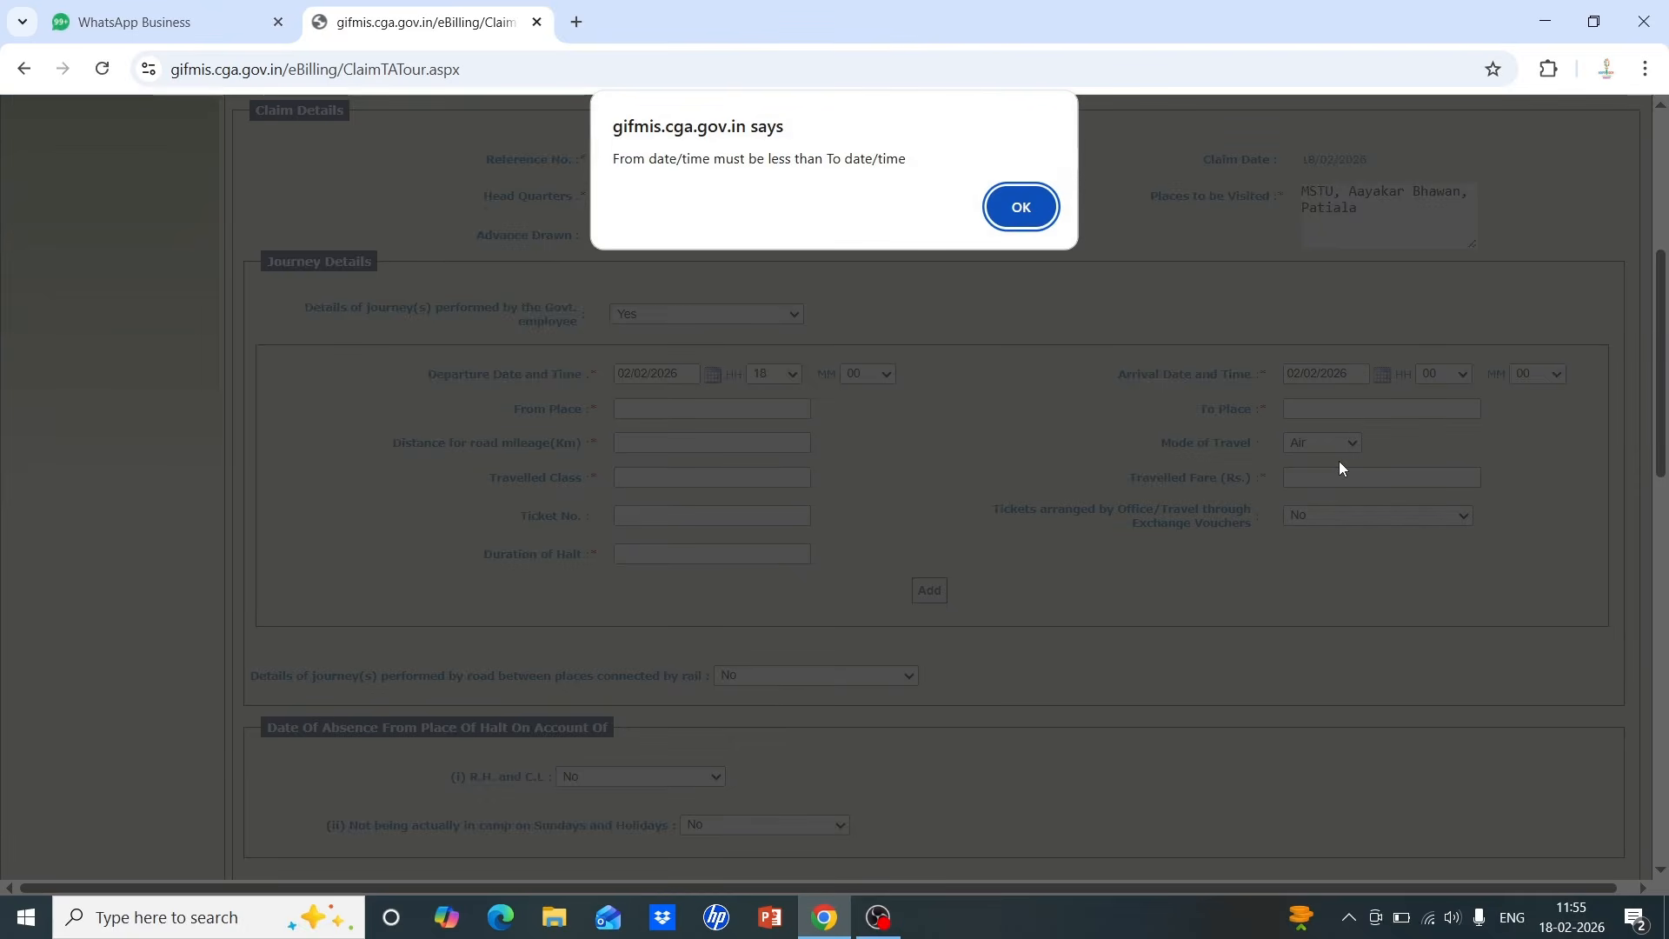
pyautogui.click(1021, 208)
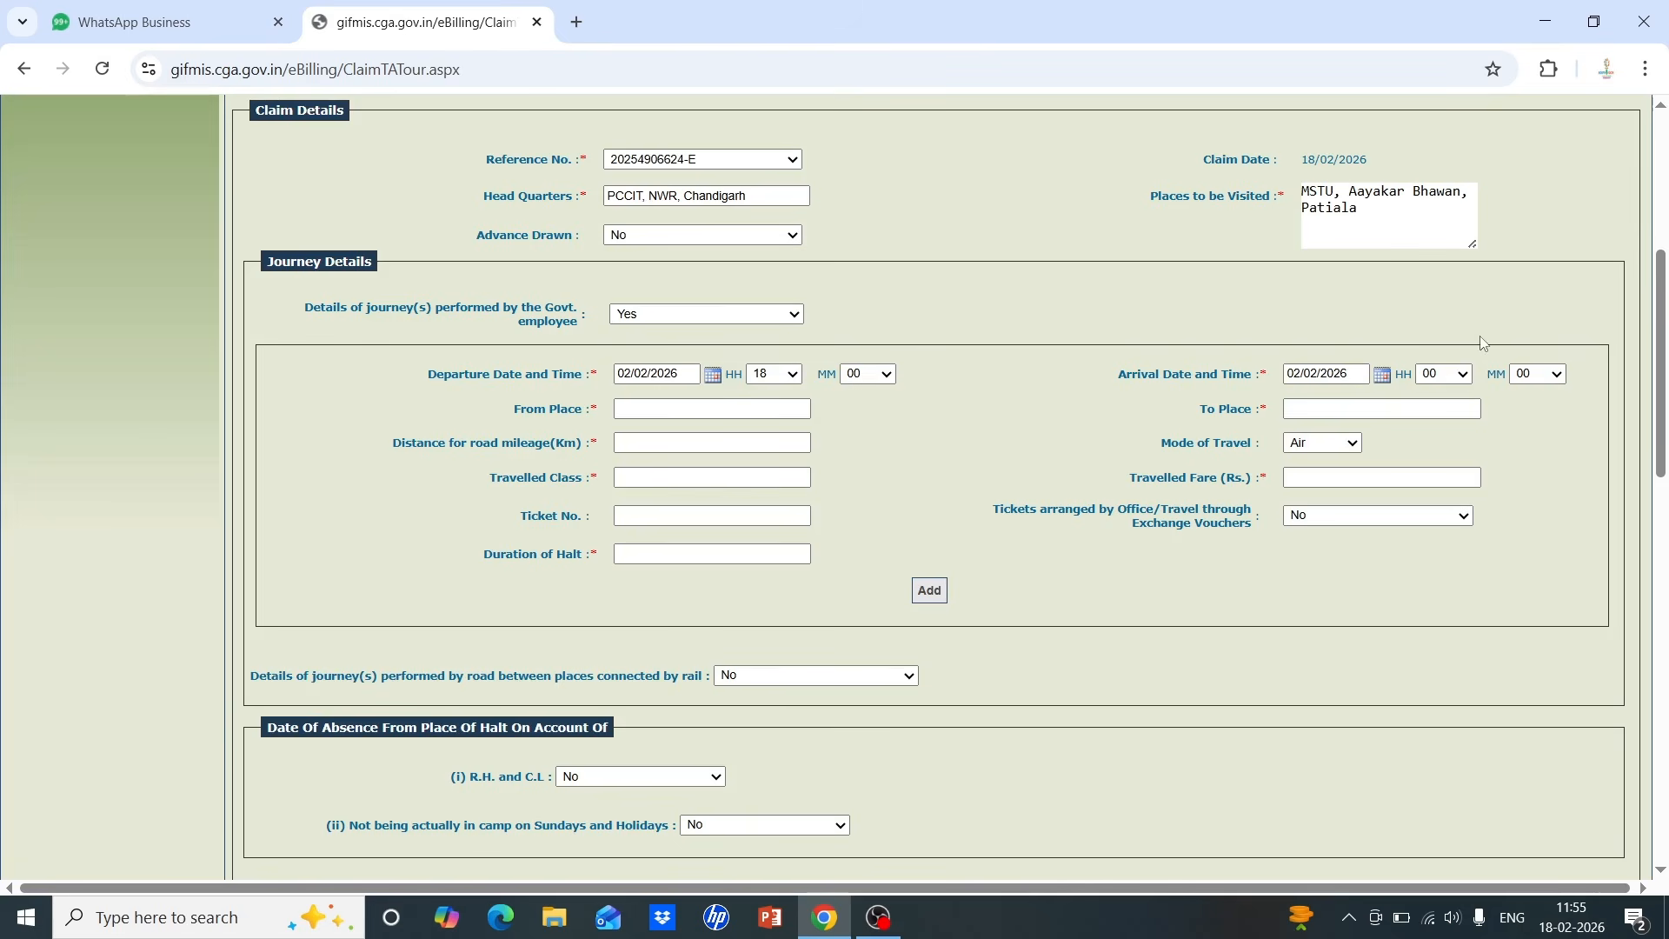
pyautogui.click(1457, 376)
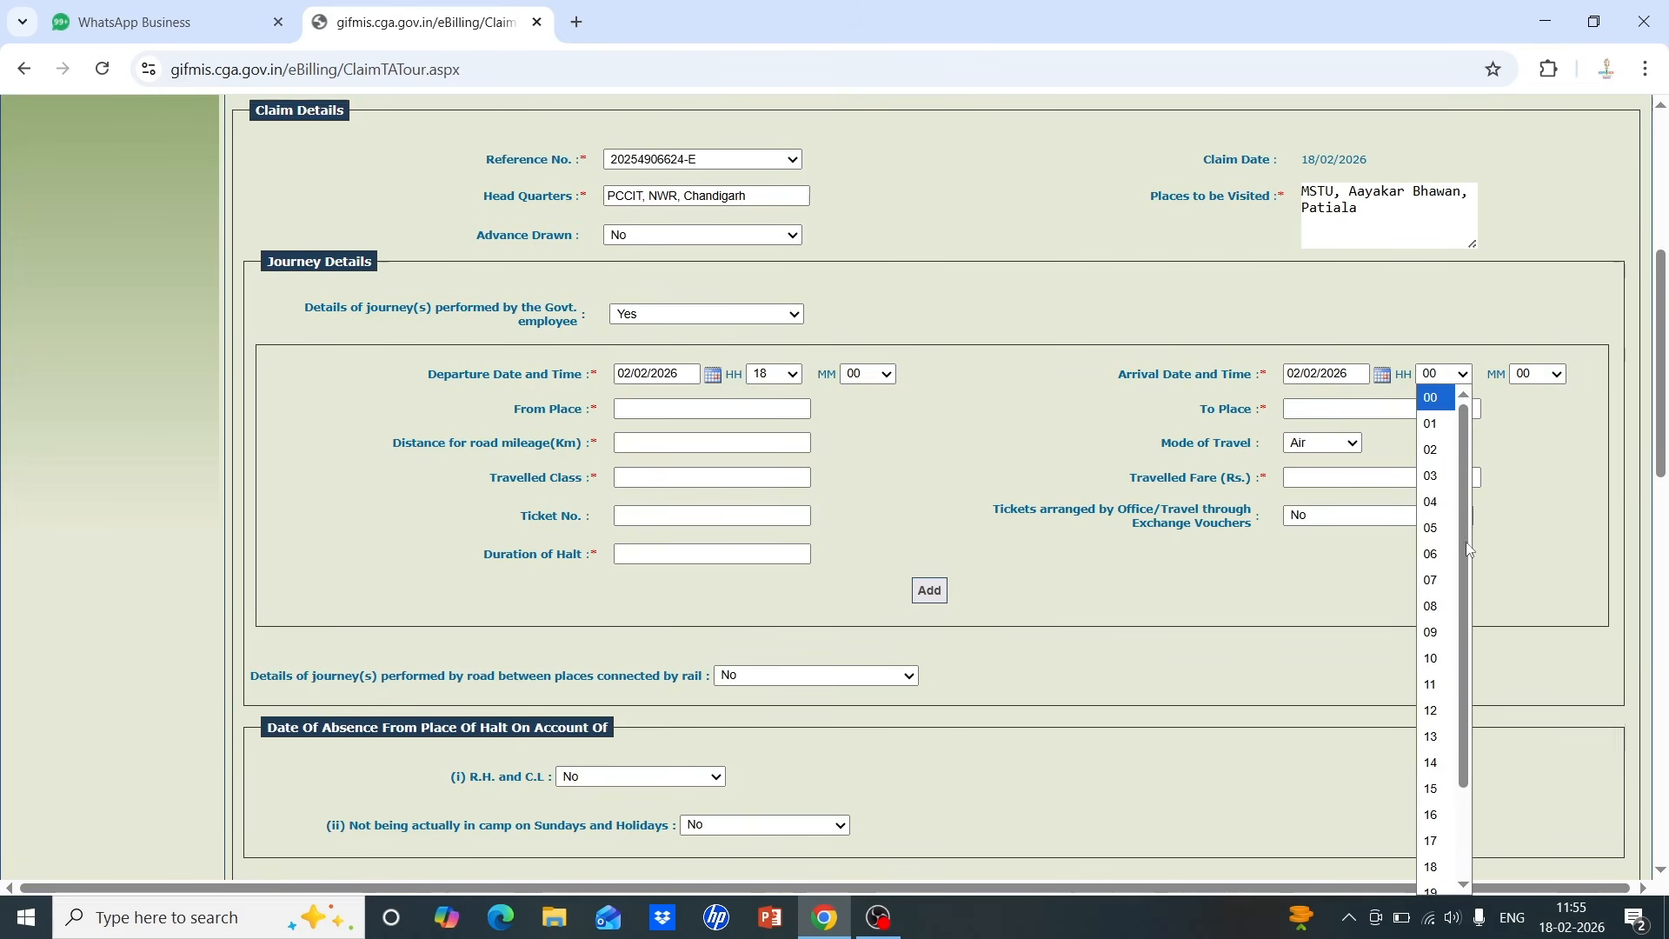
pyautogui.moveTo(1462, 546); pyautogui.dragTo(1475, 668)
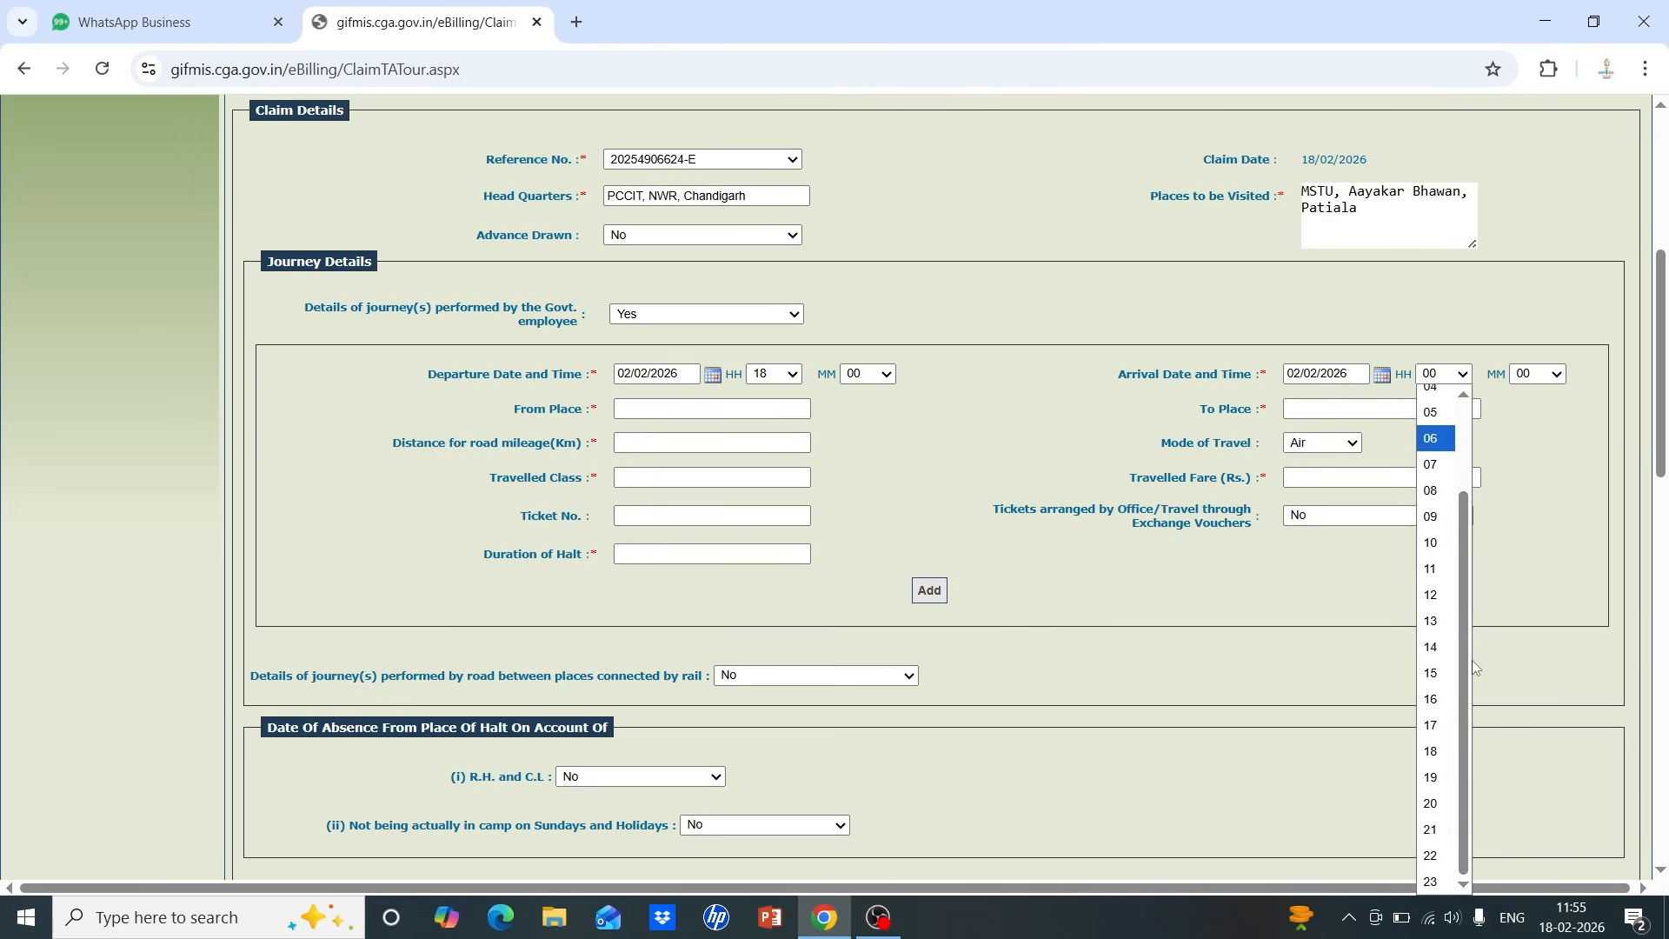
pyautogui.click(1442, 757)
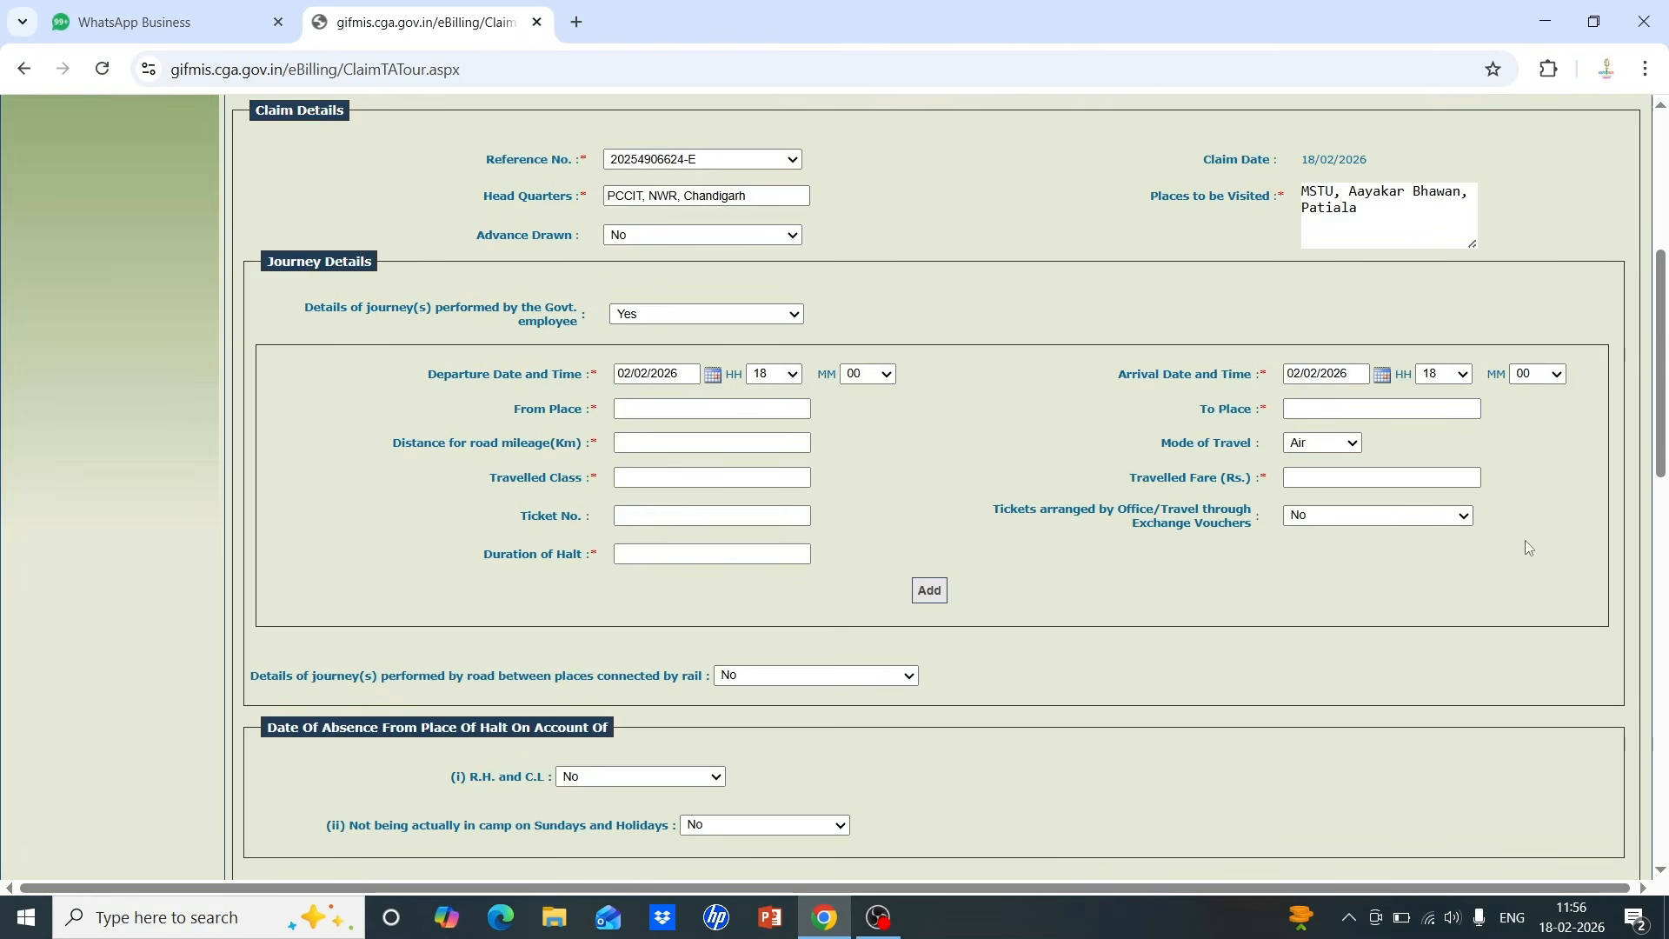
pyautogui.click(1544, 375)
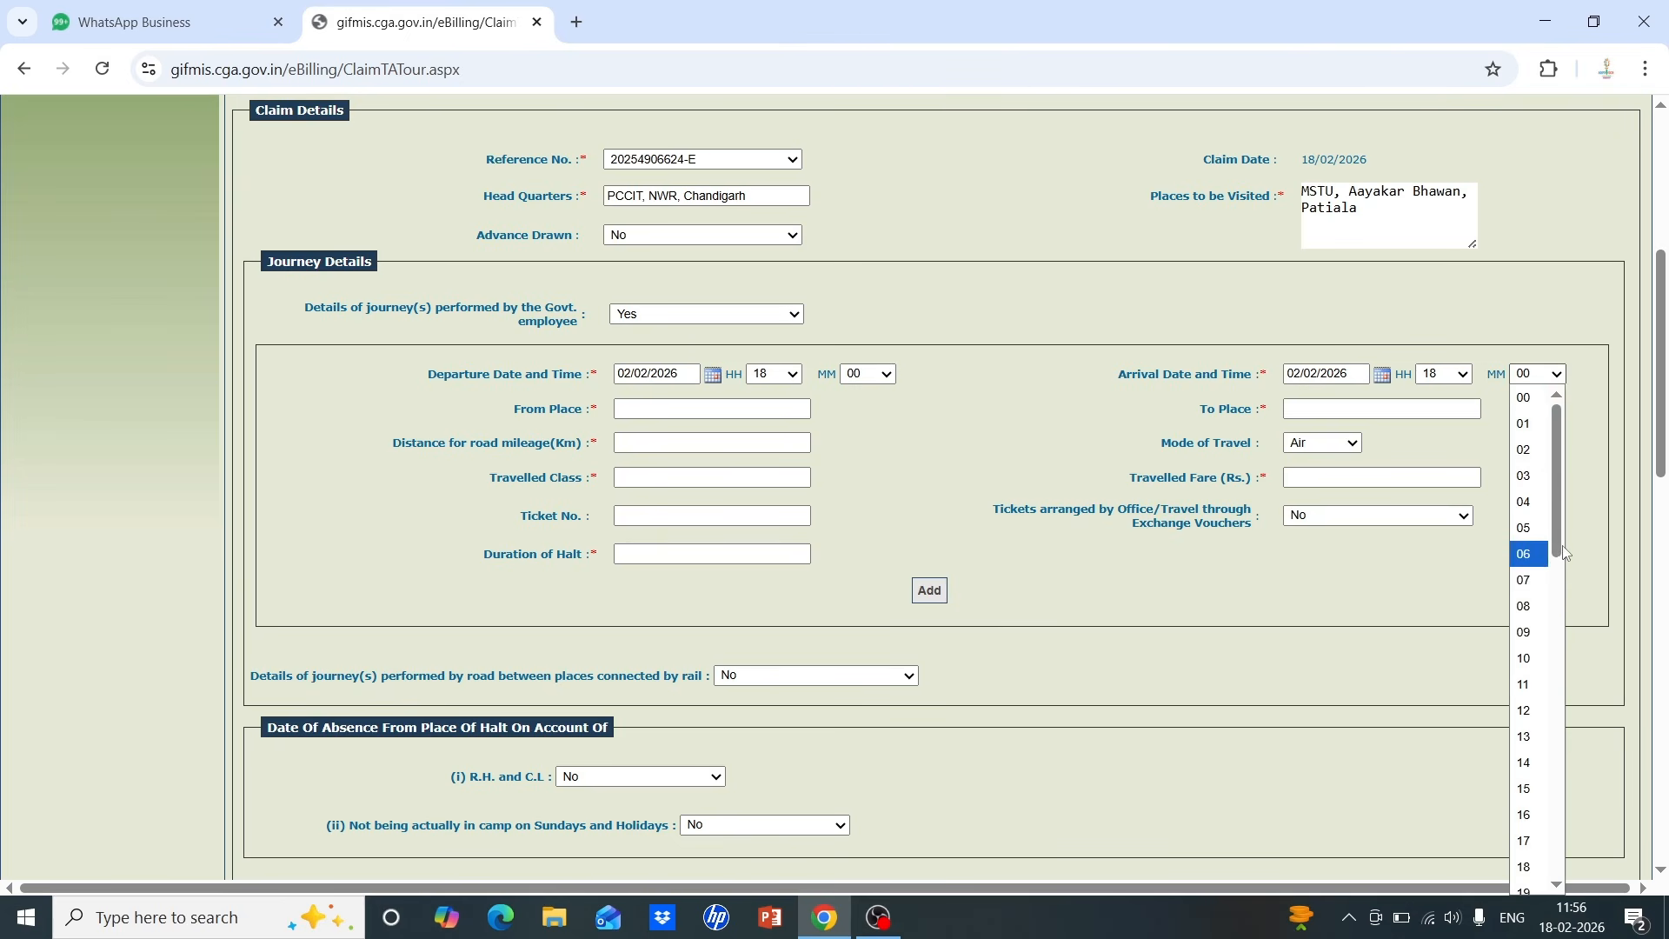
pyautogui.moveTo(1559, 544); pyautogui.dragTo(1574, 659)
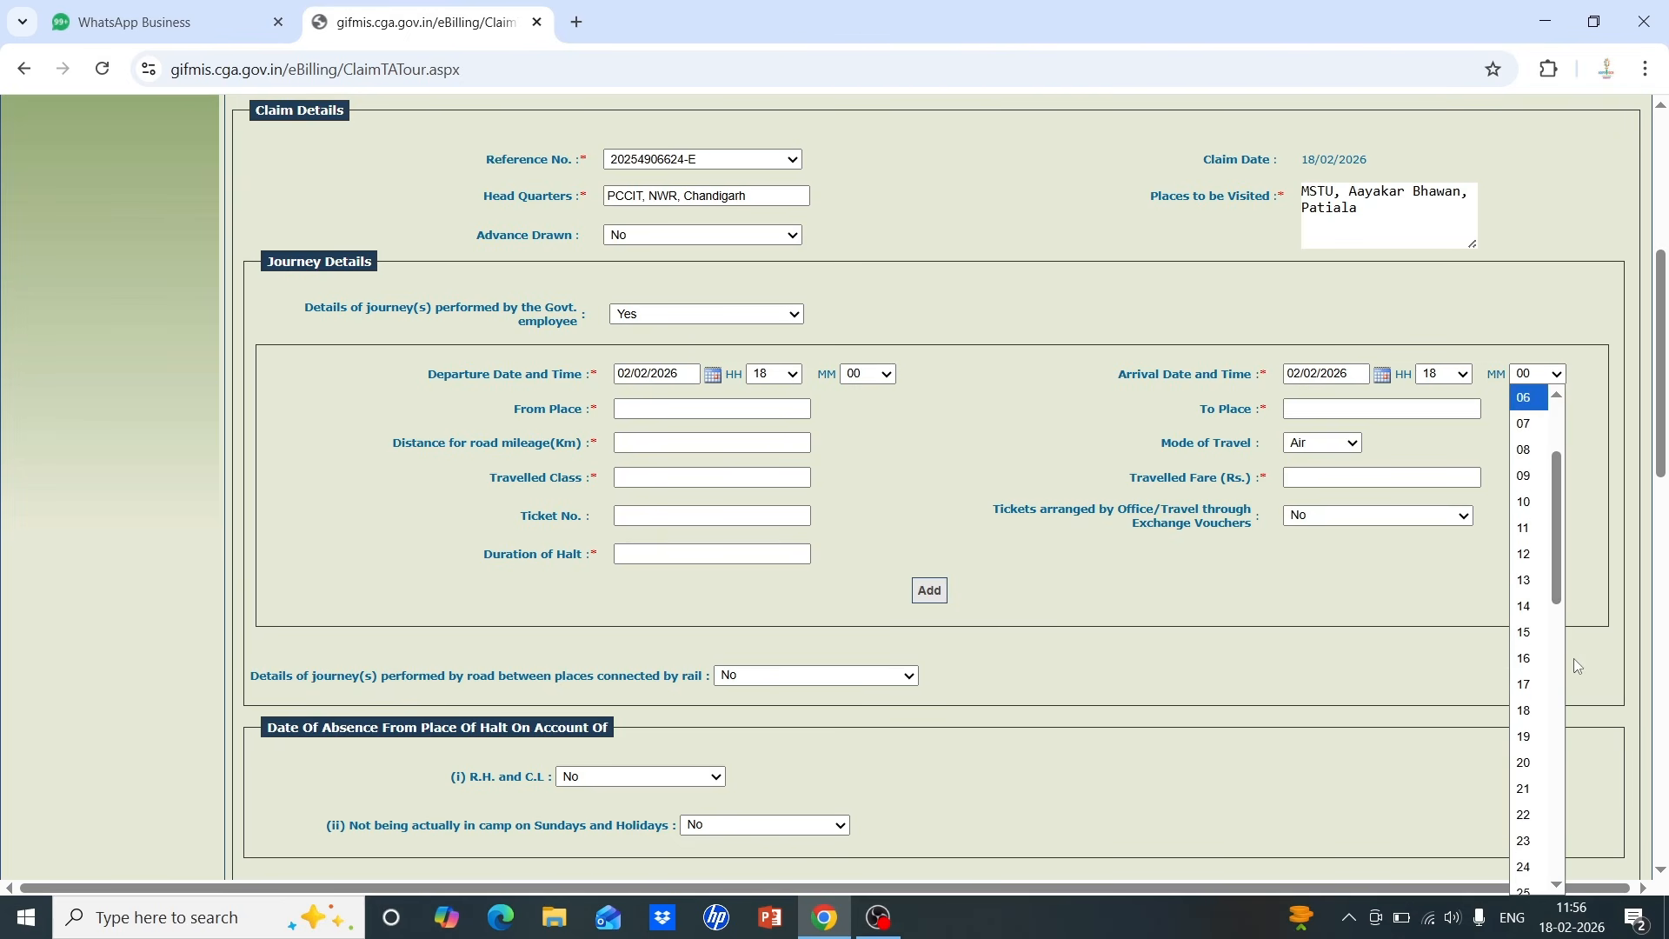
pyautogui.moveTo(1553, 576); pyautogui.dragTo(1569, 673)
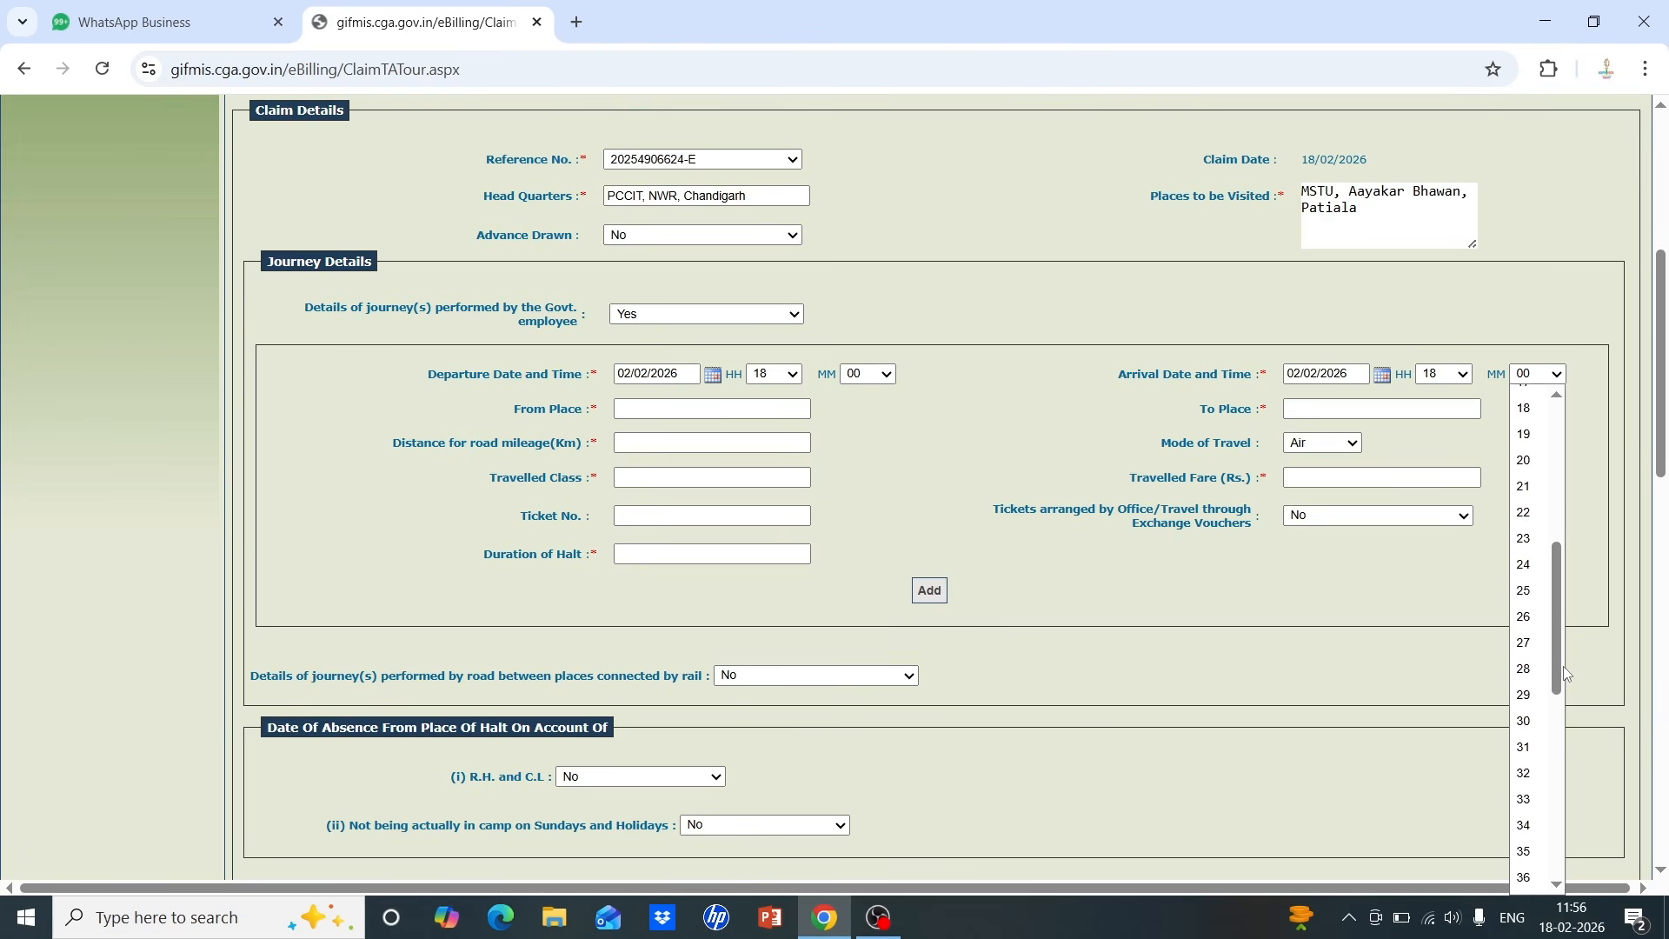
pyautogui.click(1539, 722)
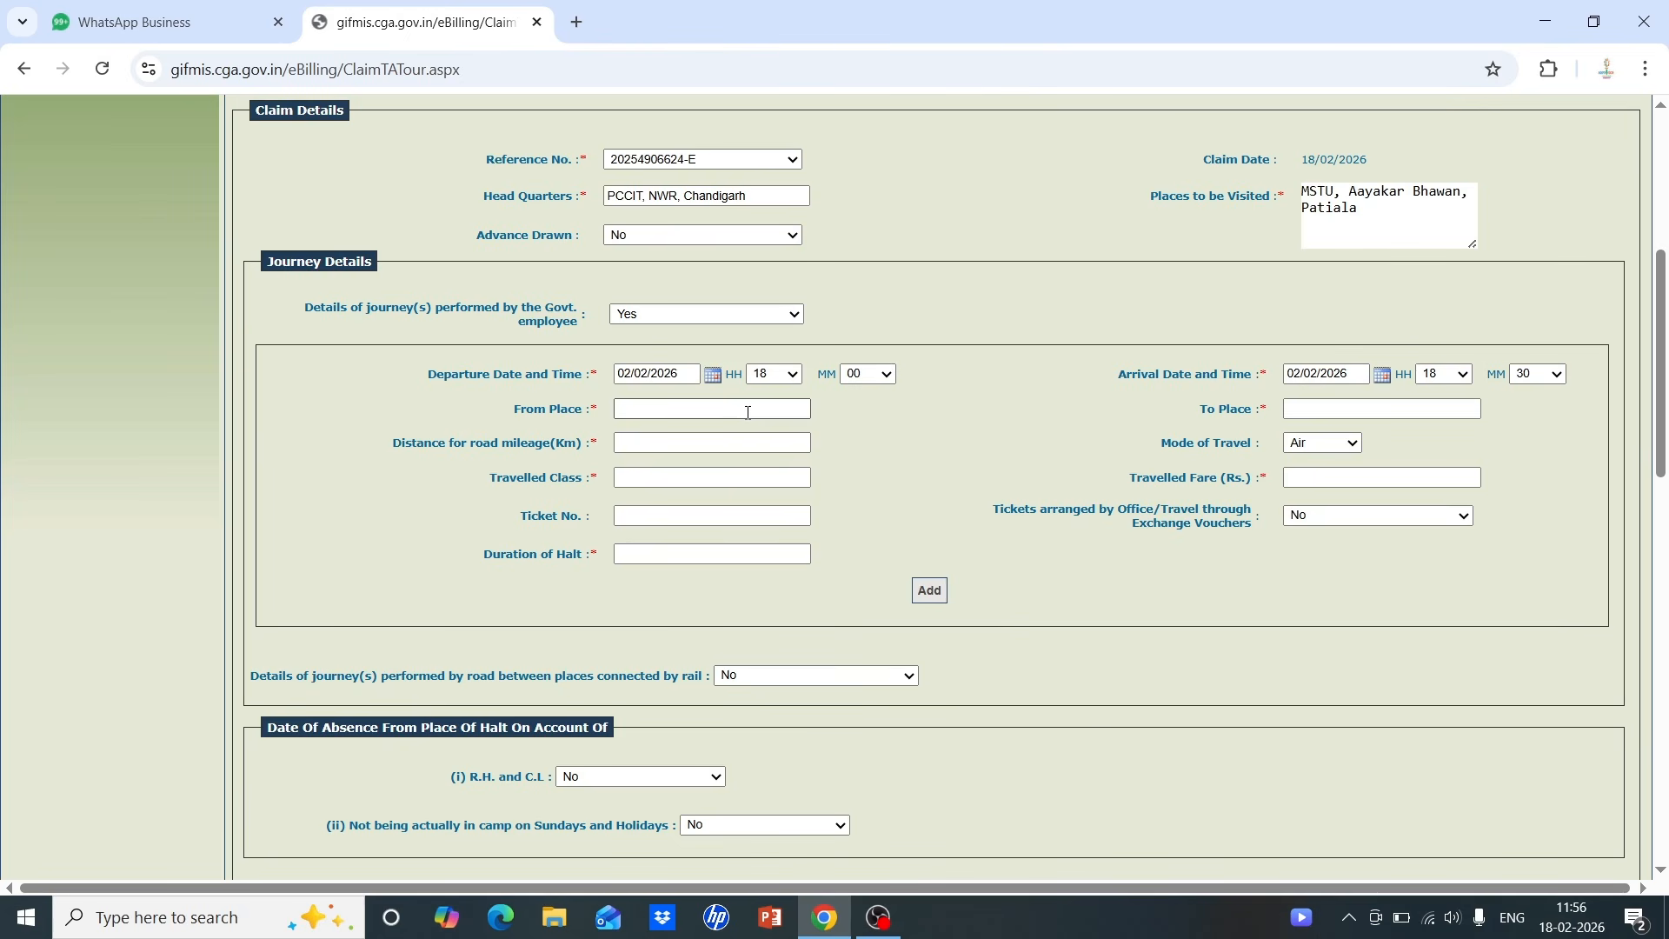
# Enter "Aayakar Bhawan Chandigarh" as the journey's From Place.
pyautogui.write('Aayakr Bha')
pyautogui.press('BackSpace')
pyautogui.press('BackSpace')
pyautogui.press('BackSpace')
pyautogui.press('BackSpace')
pyautogui.write('ar Bhawan Chandigarh')
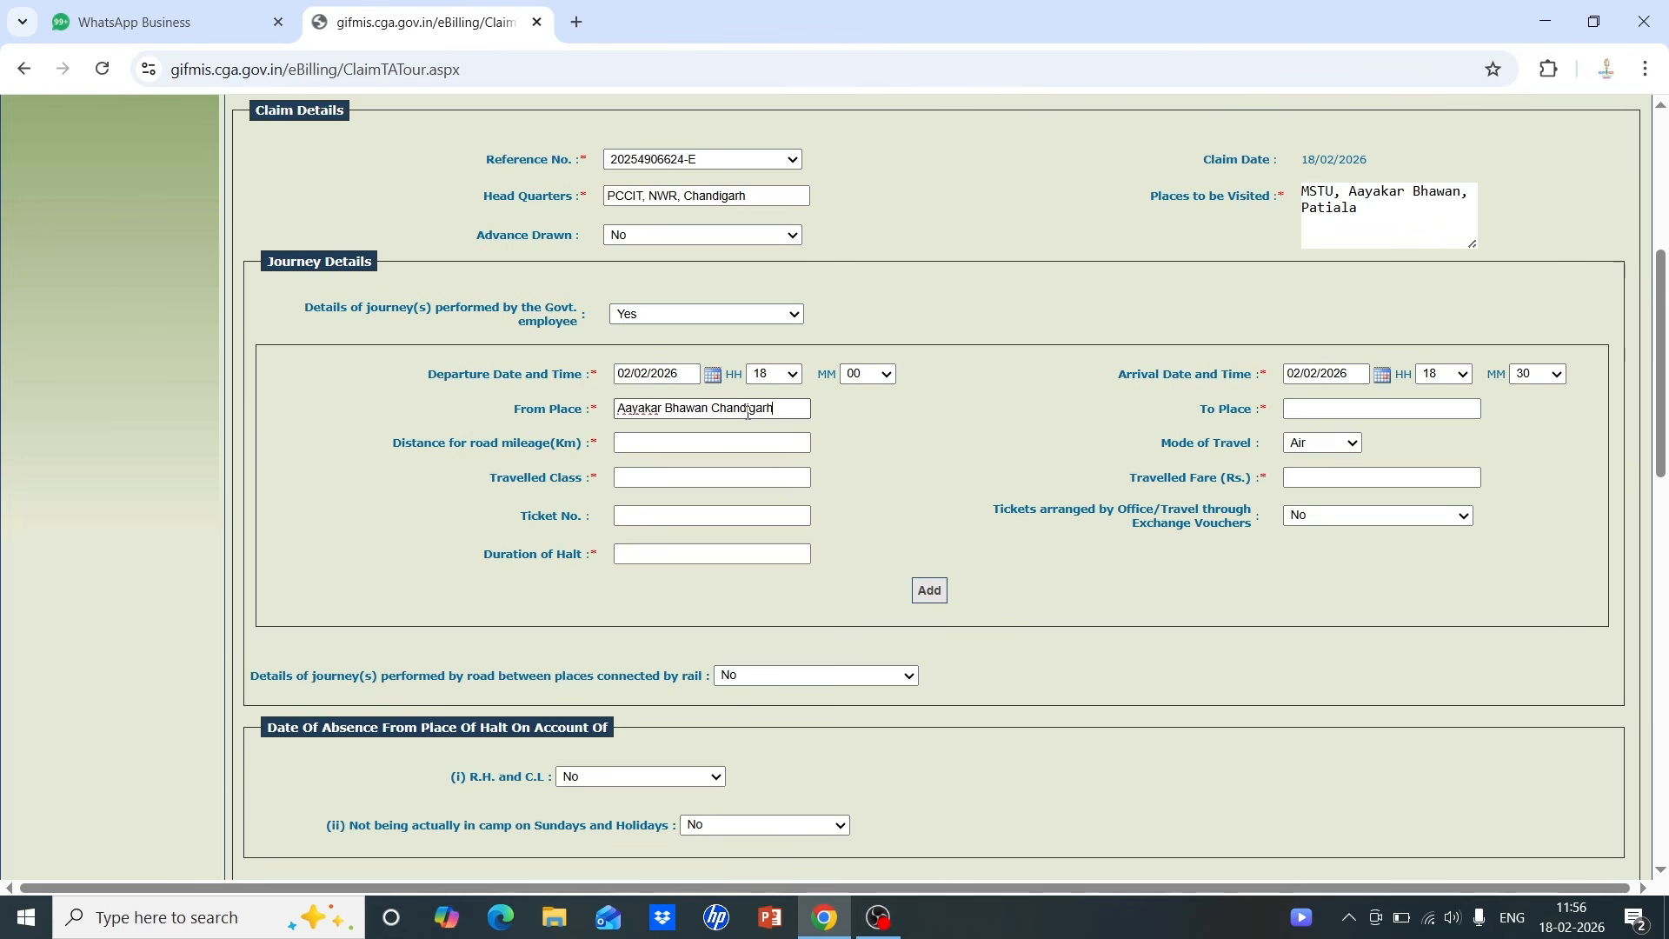
# Enter "Bus Stand Sector Chandigarh" as the journey's To Place.
pyautogui.click(1295, 407)
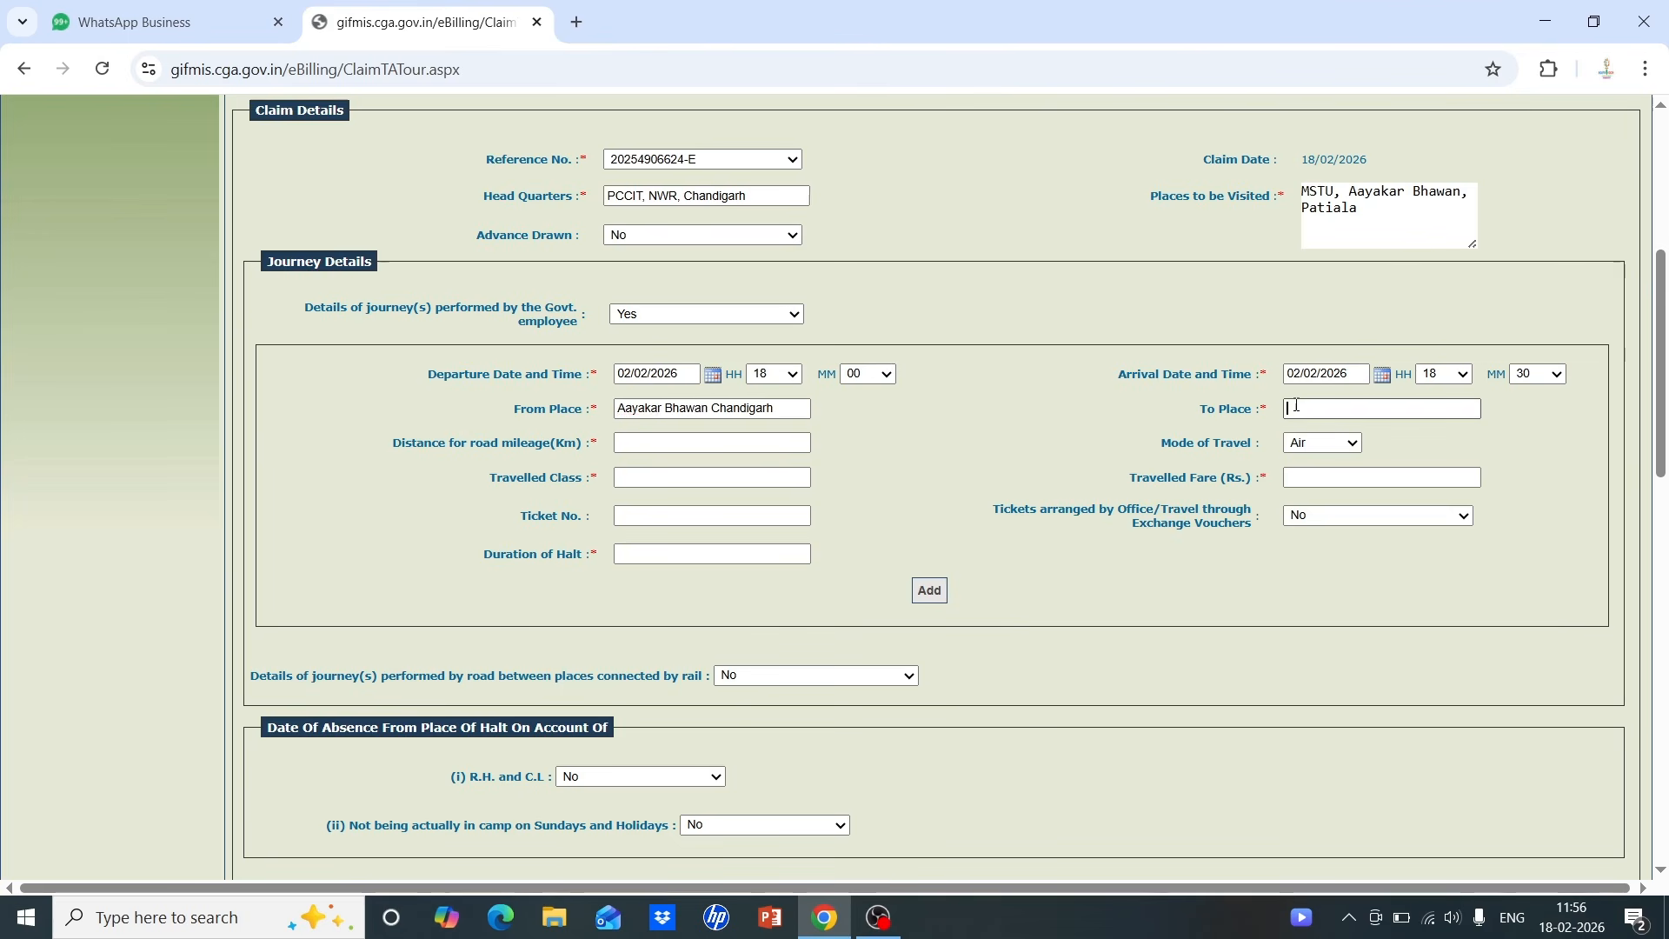
pyautogui.write('Bus Stand')
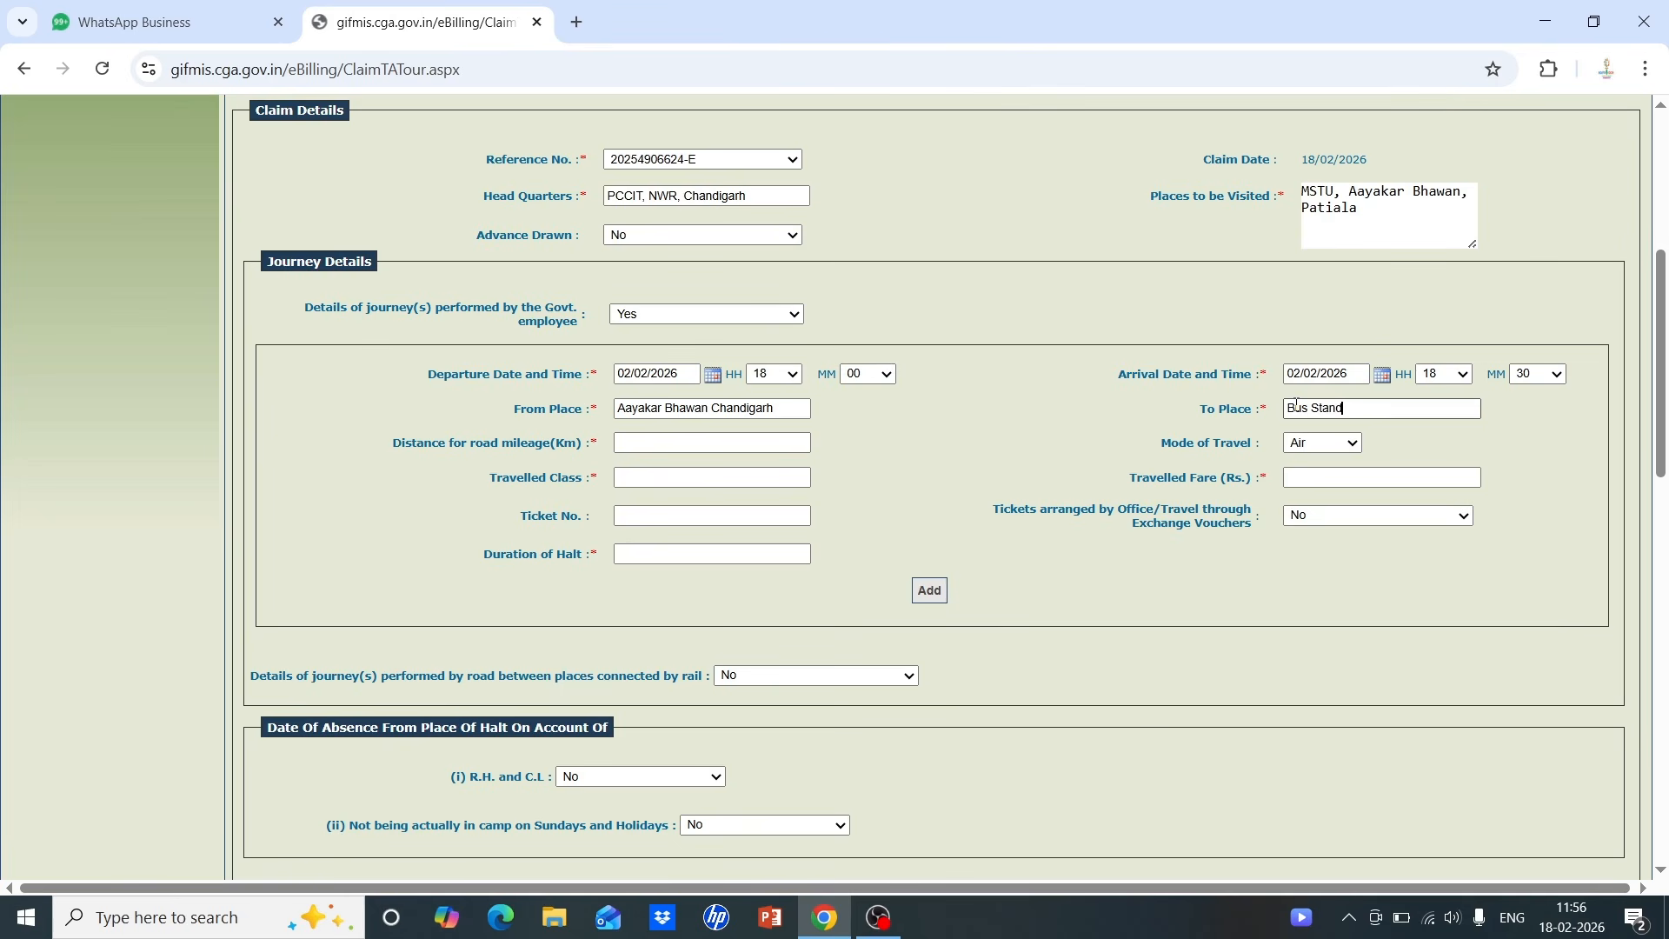
pyautogui.write(' Sector Chandigarh')
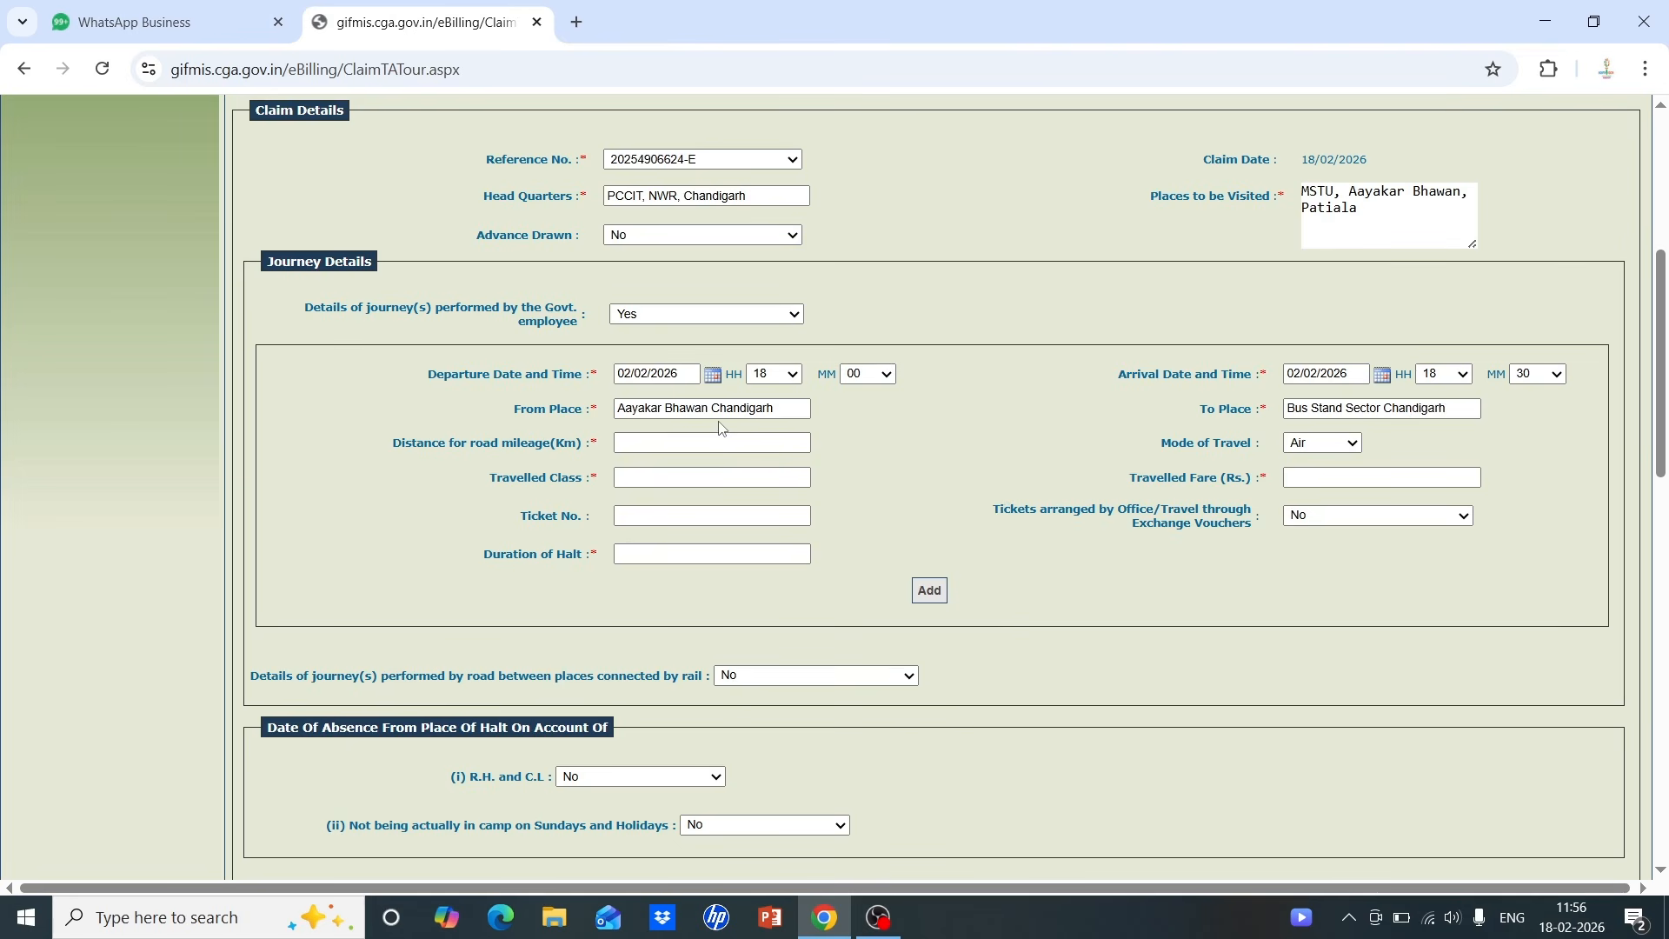
# Enter a road mileage distance of 1.5 km and set the mode of travel to Others with "Taxi" specified.
pyautogui.click(658, 442)
pyautogui.write('1.5')
pyautogui.click(1299, 445)
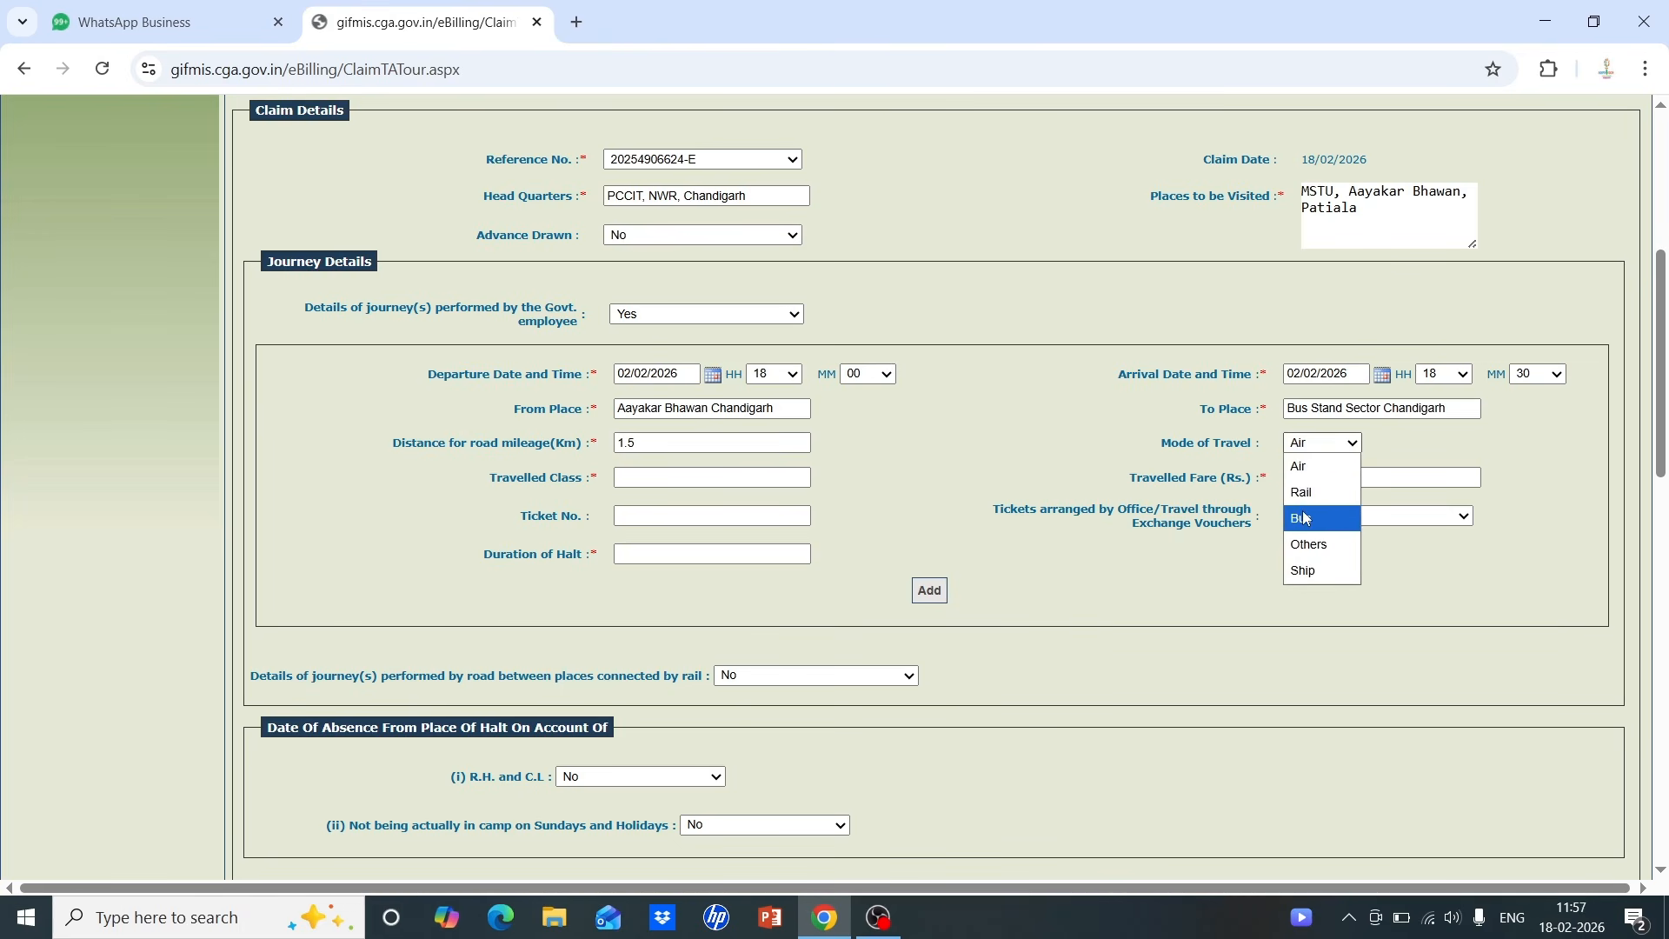
pyautogui.click(1308, 544)
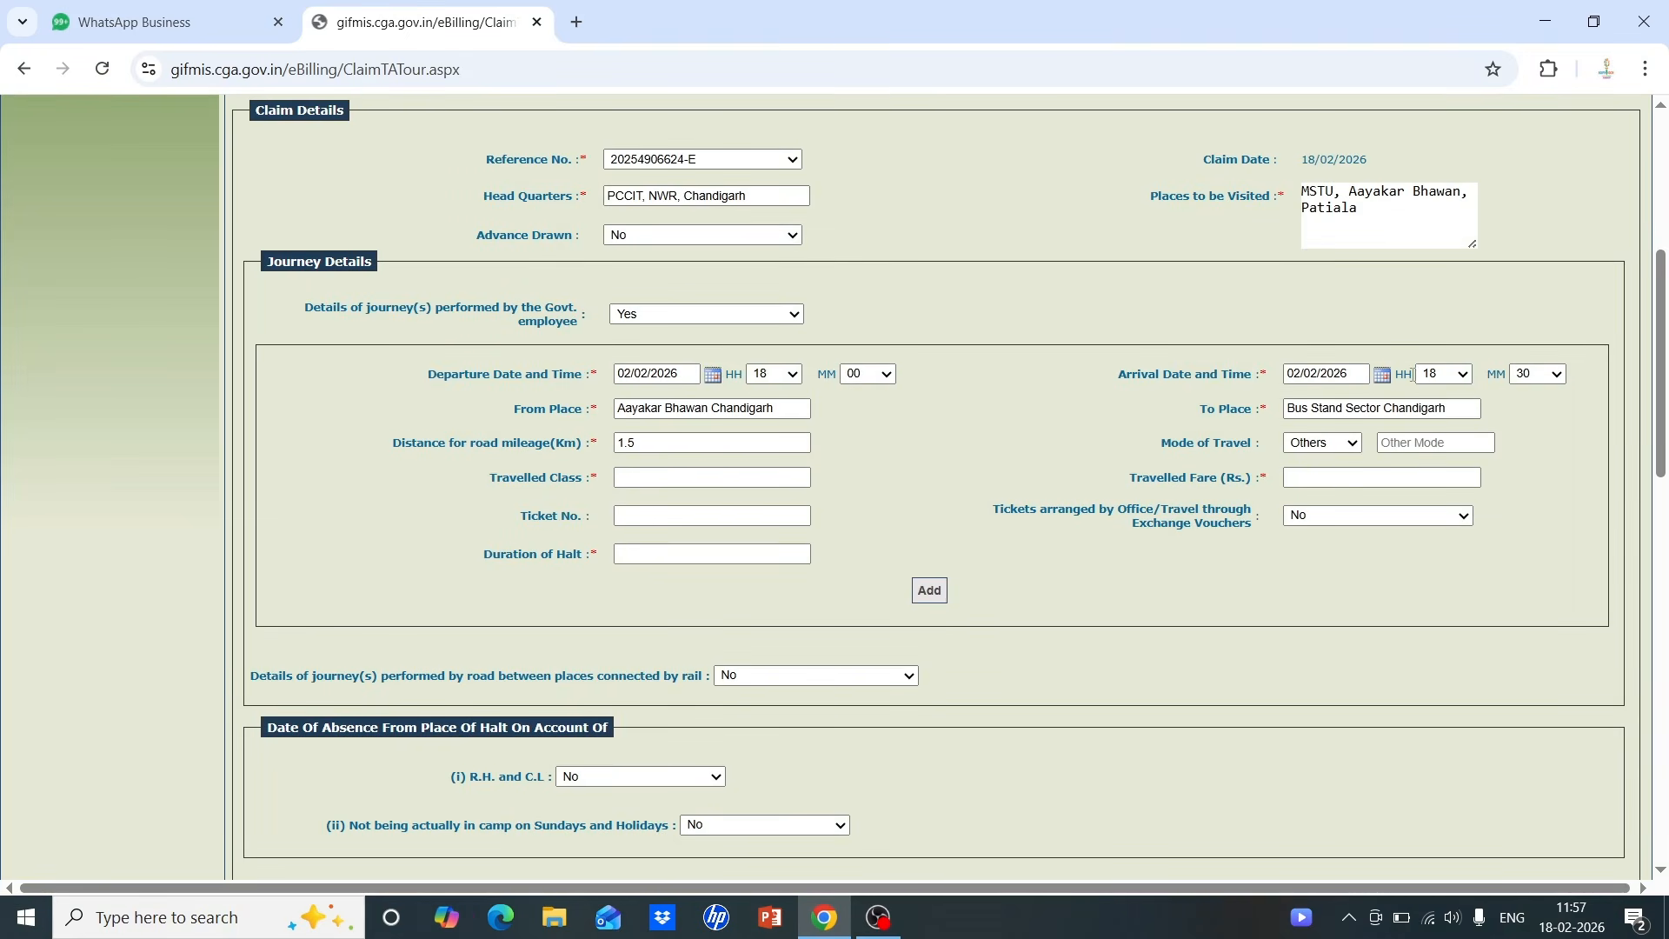
pyautogui.click(1408, 440)
pyautogui.write('TAx')
pyautogui.press('BackSpace')
pyautogui.press('BackSpace')
pyautogui.write('ax')
# Enter Non AC as travelled class, 50 as fare and 0 as duration of halt, leave Ticket No. blank, and add the journey.
pyautogui.click(670, 475)
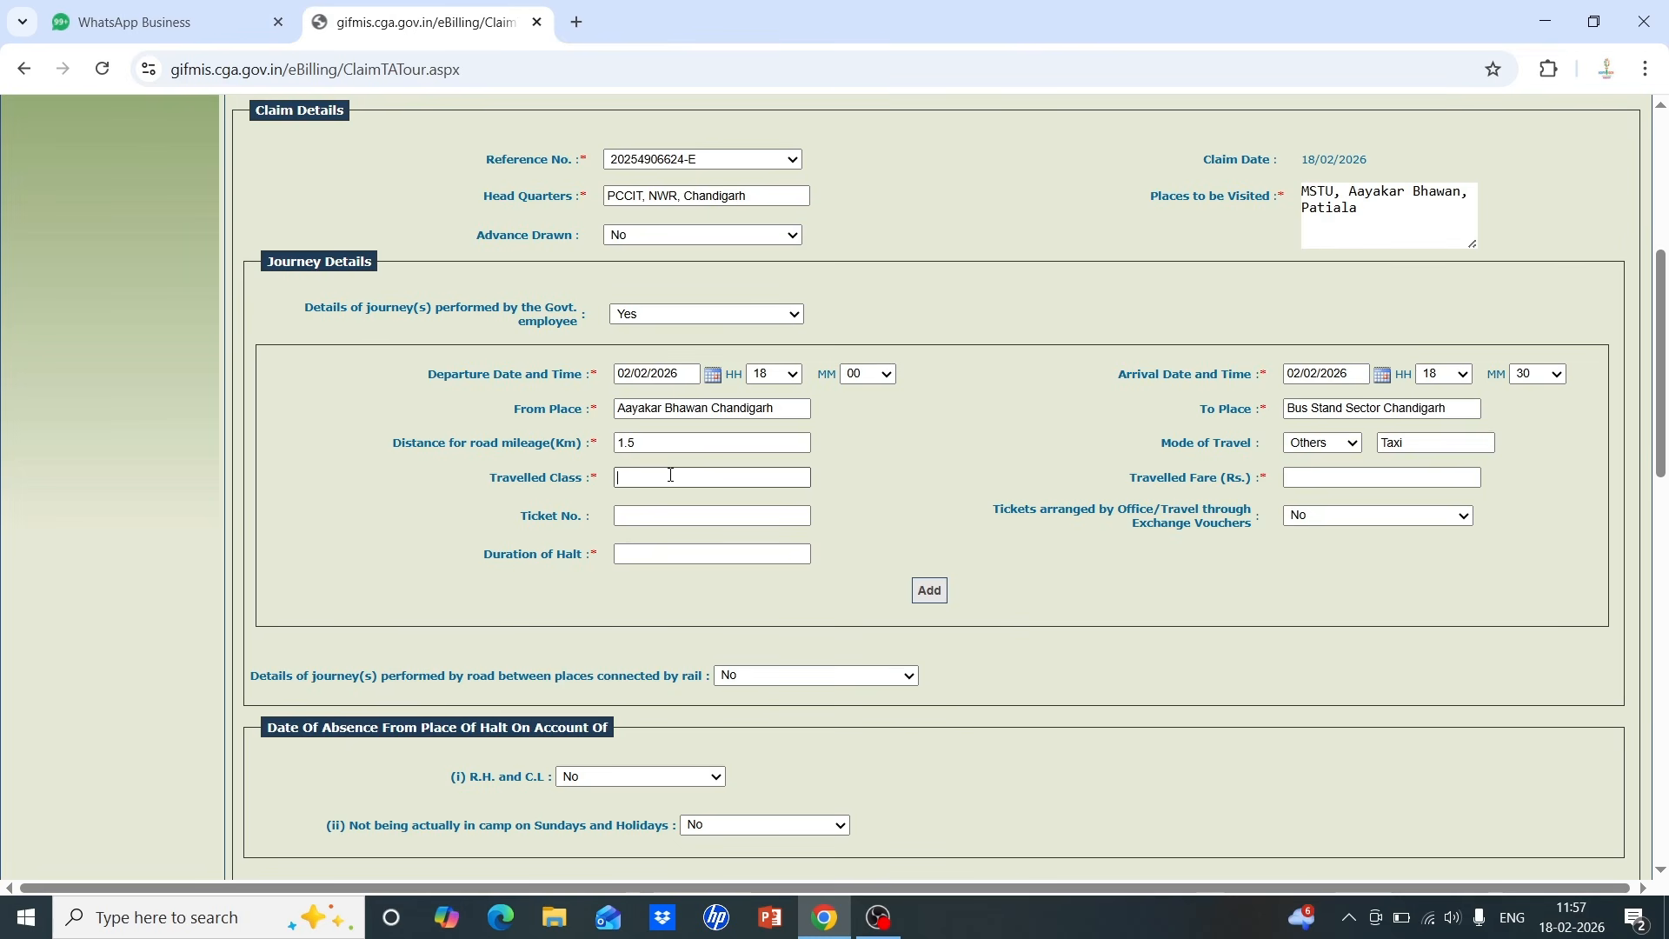
pyautogui.write('Non AC')
pyautogui.click(1311, 477)
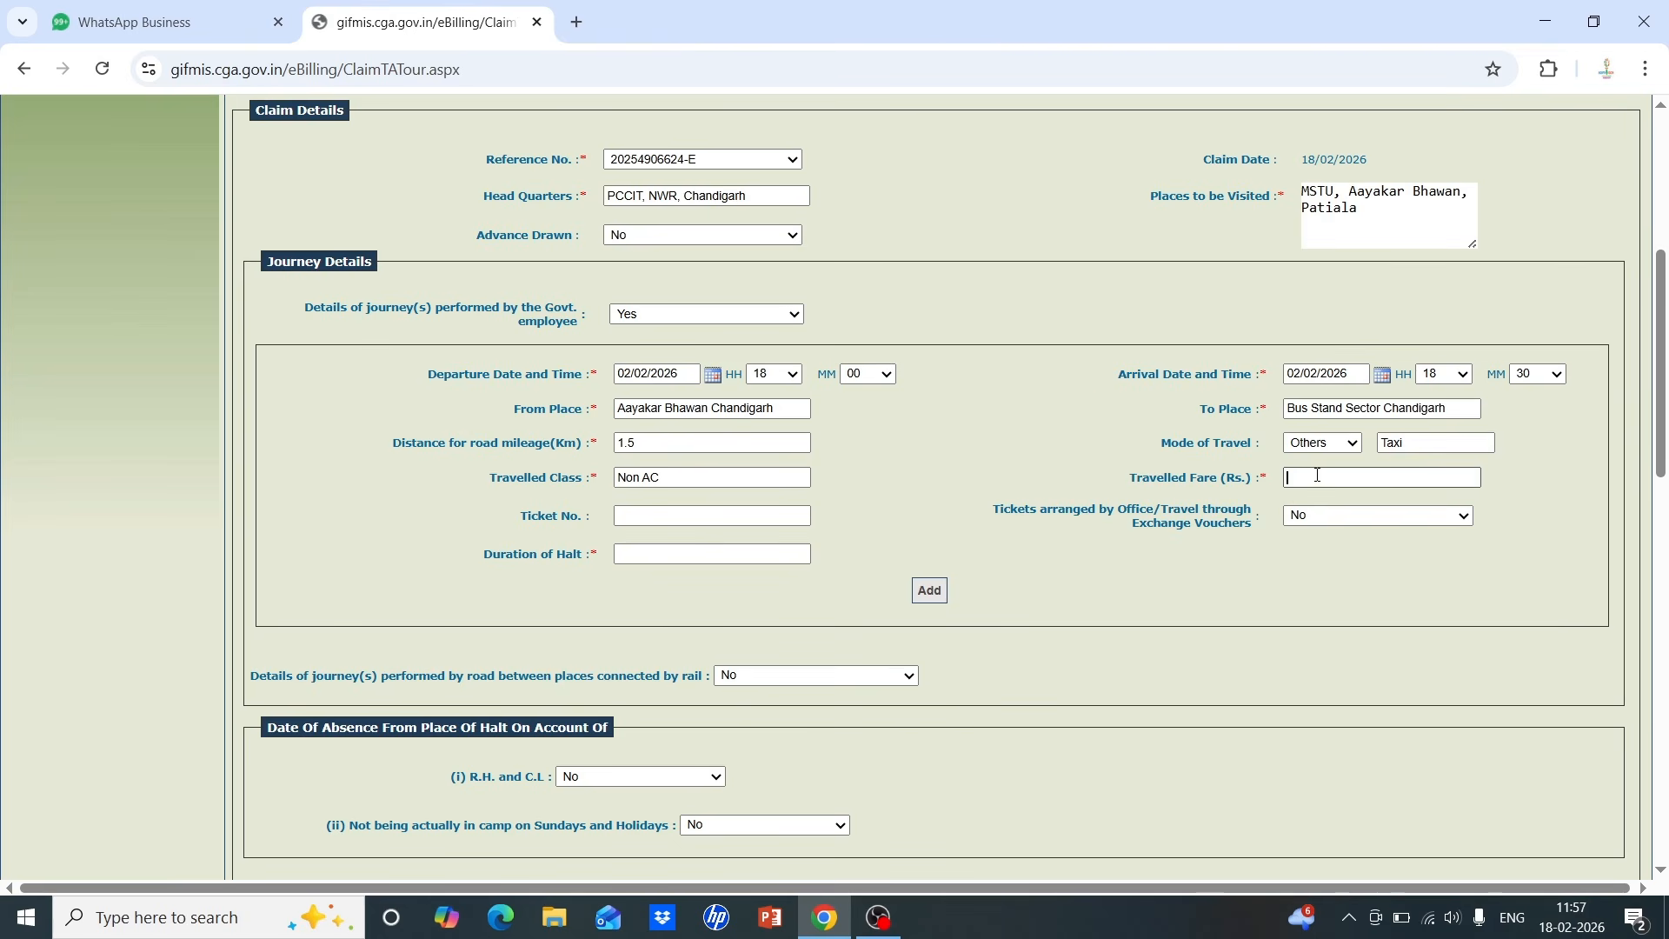
pyautogui.write('50')
pyautogui.click(721, 515)
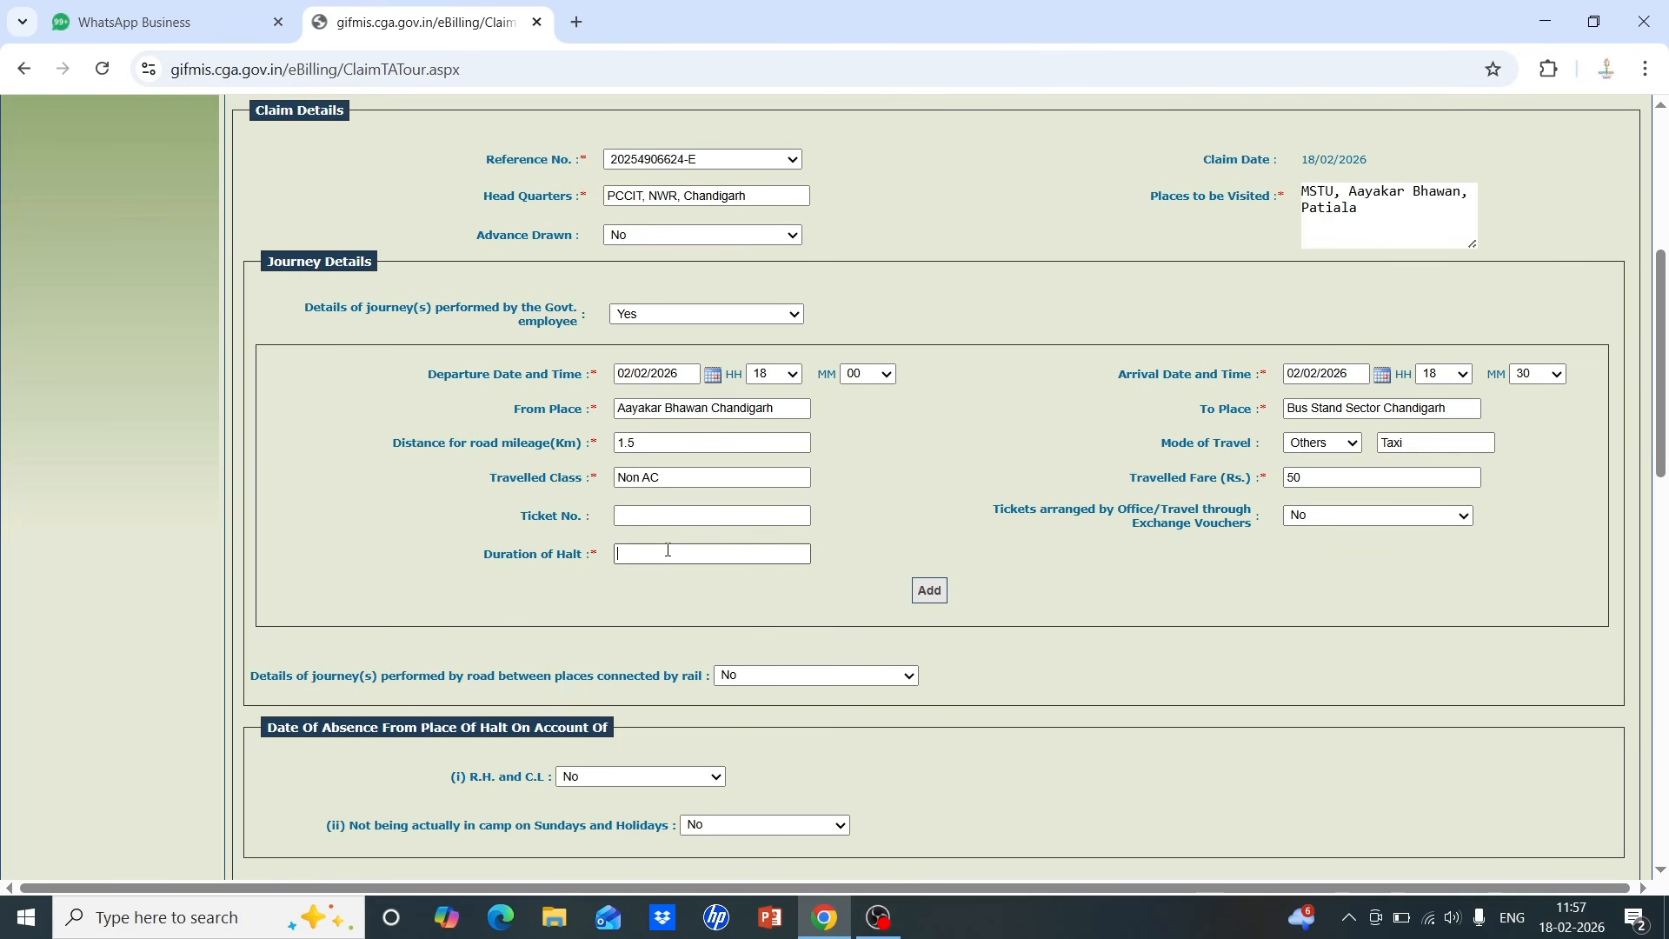
pyautogui.write('0')
pyautogui.click(927, 596)
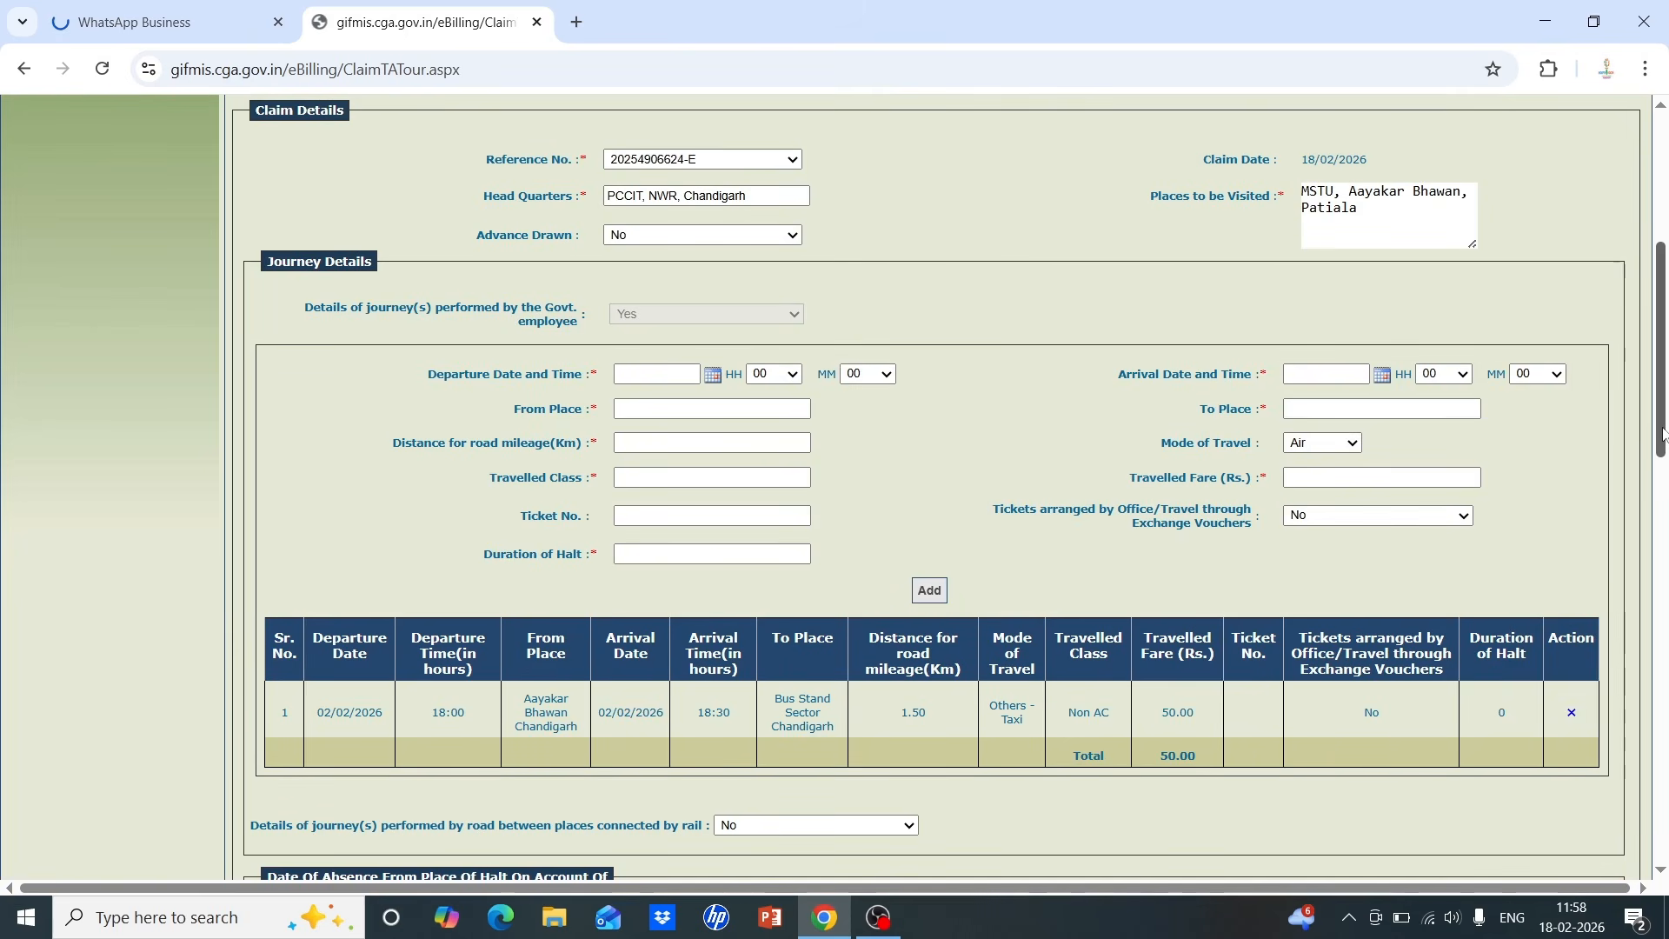
# Set the second journey's departure to 02/02/2026 at 19:00 hours.
pyautogui.moveTo(1663, 435); pyautogui.dragTo(1663, 504)
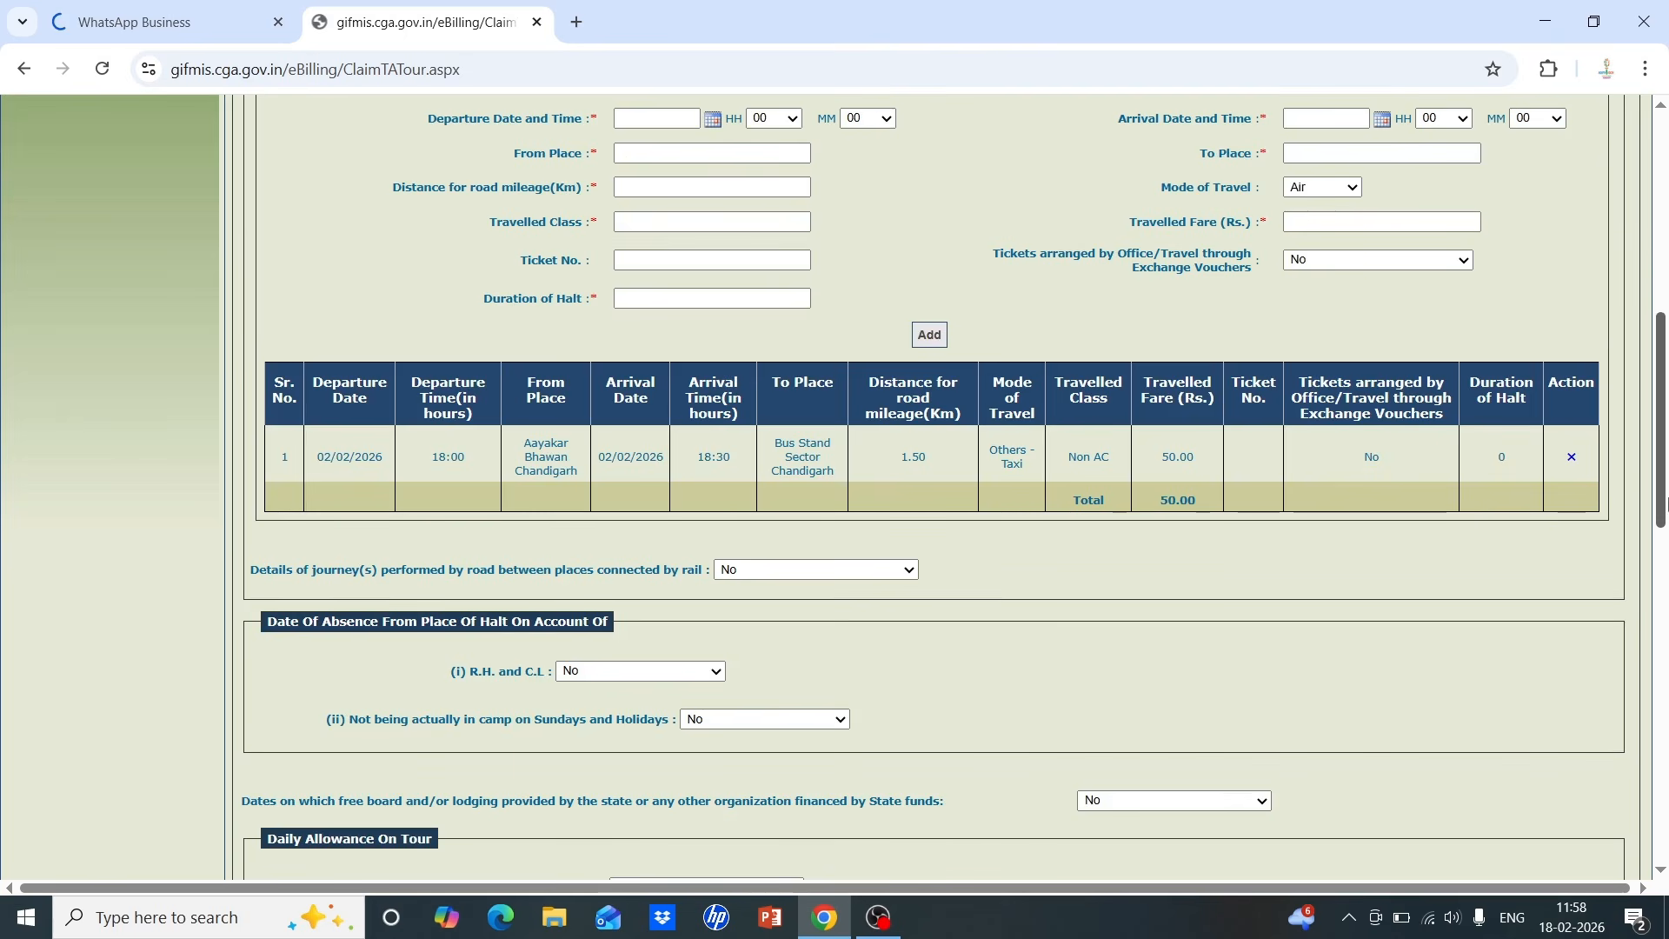
pyautogui.moveTo(1665, 504); pyautogui.dragTo(1664, 453)
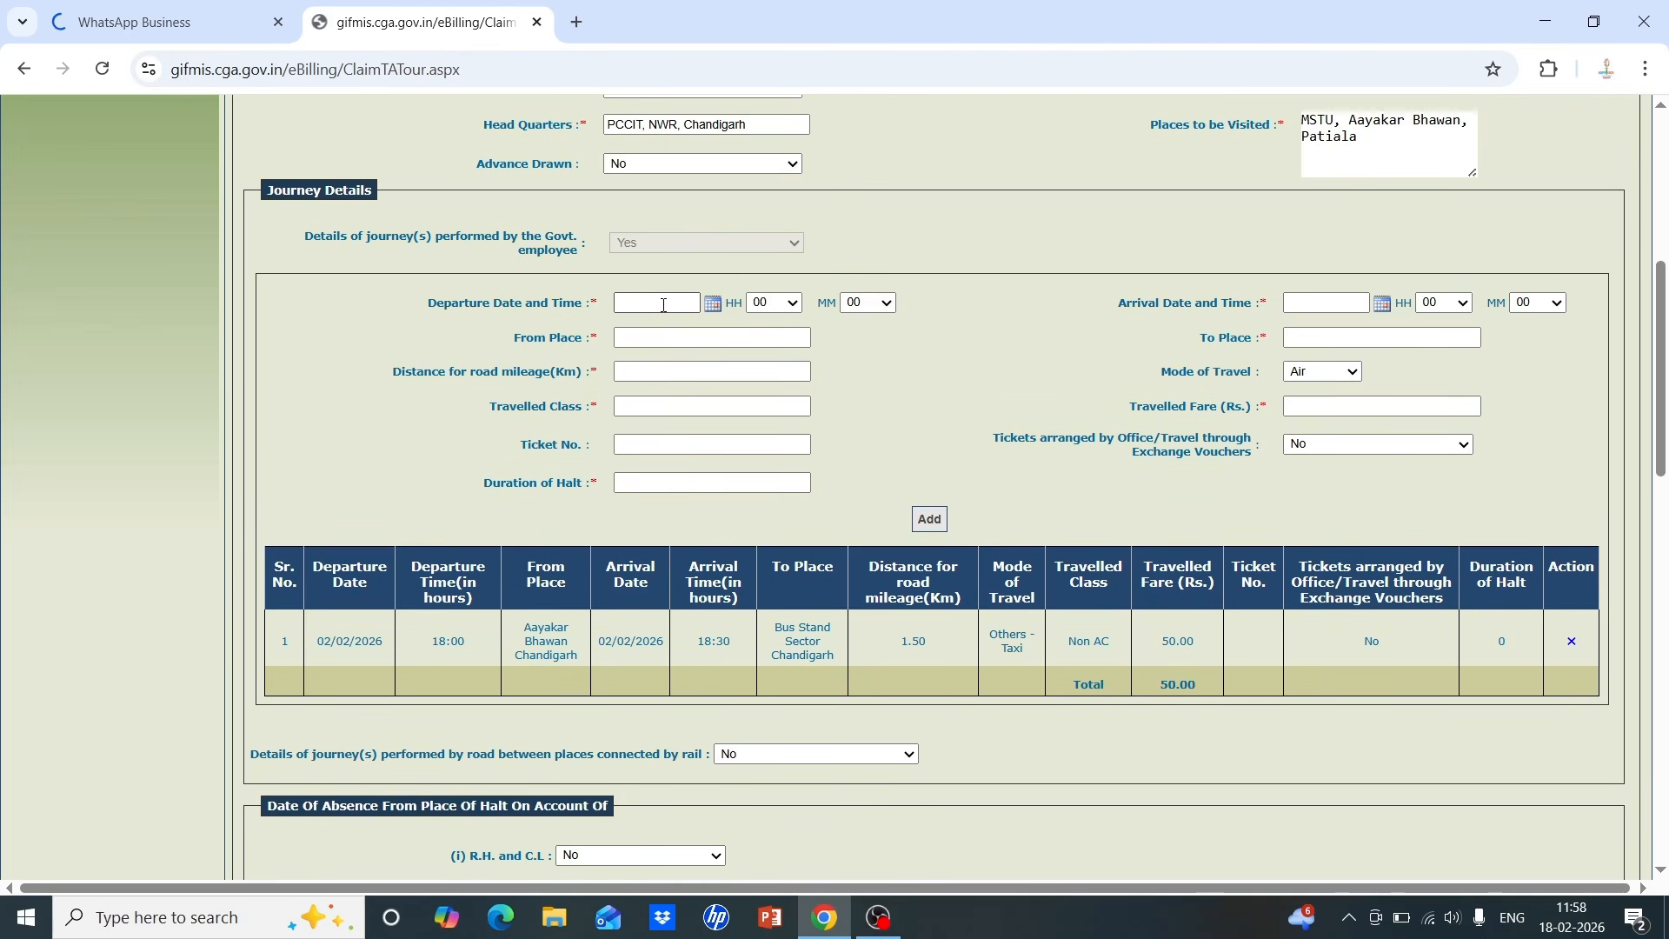
pyautogui.click(712, 304)
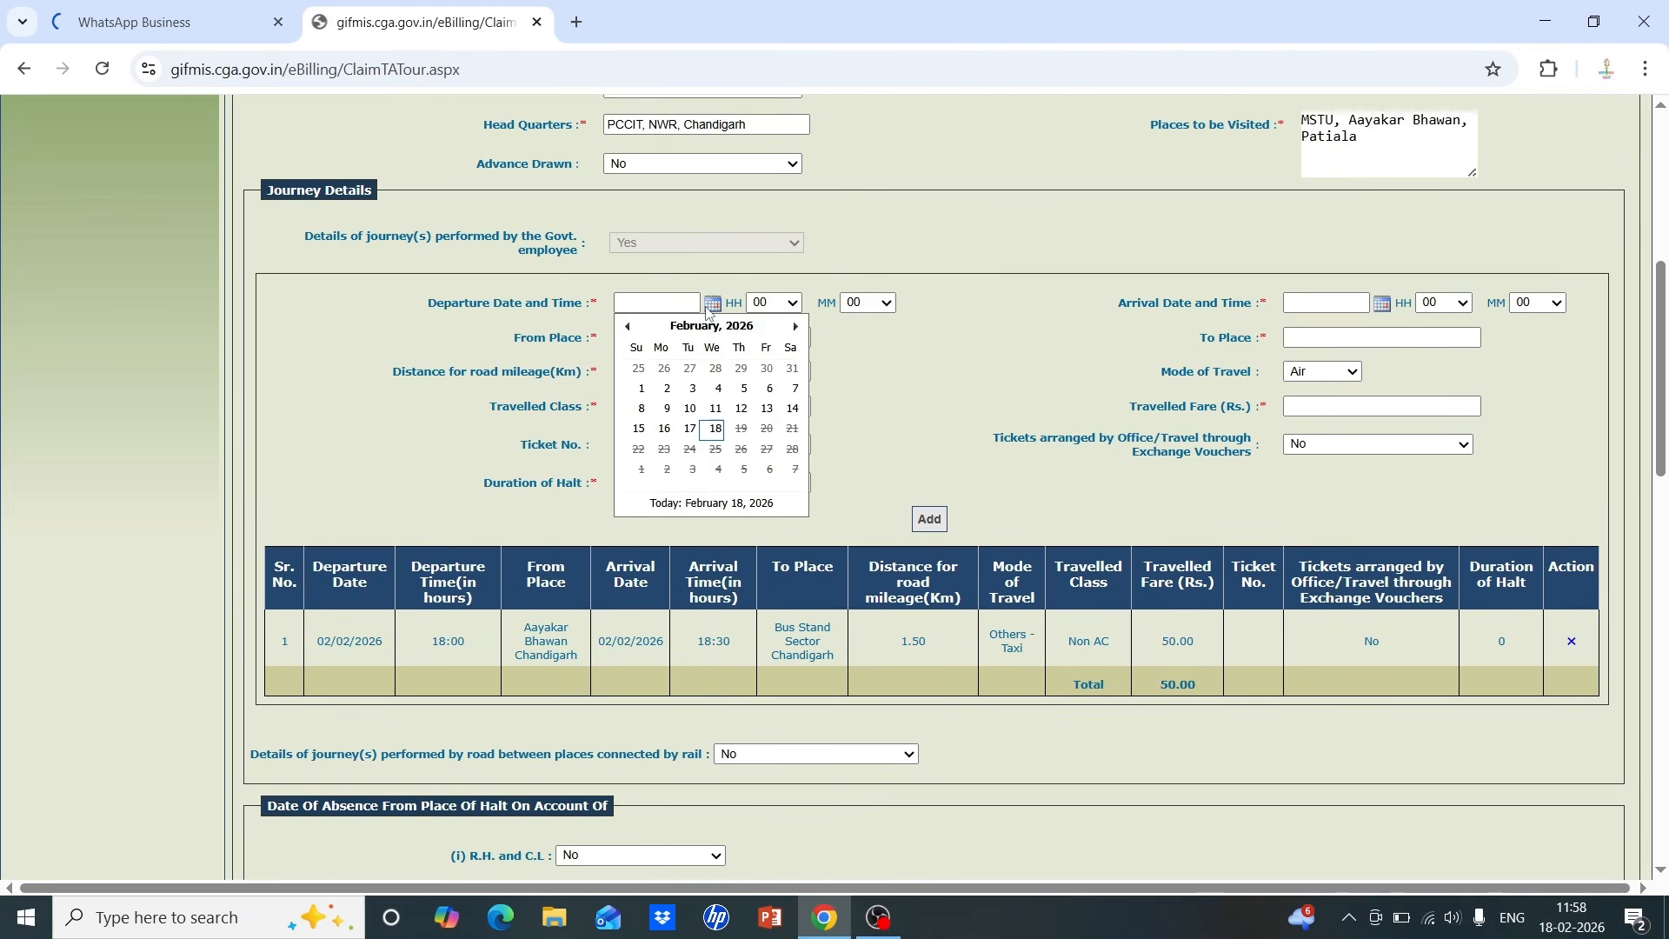
pyautogui.click(665, 391)
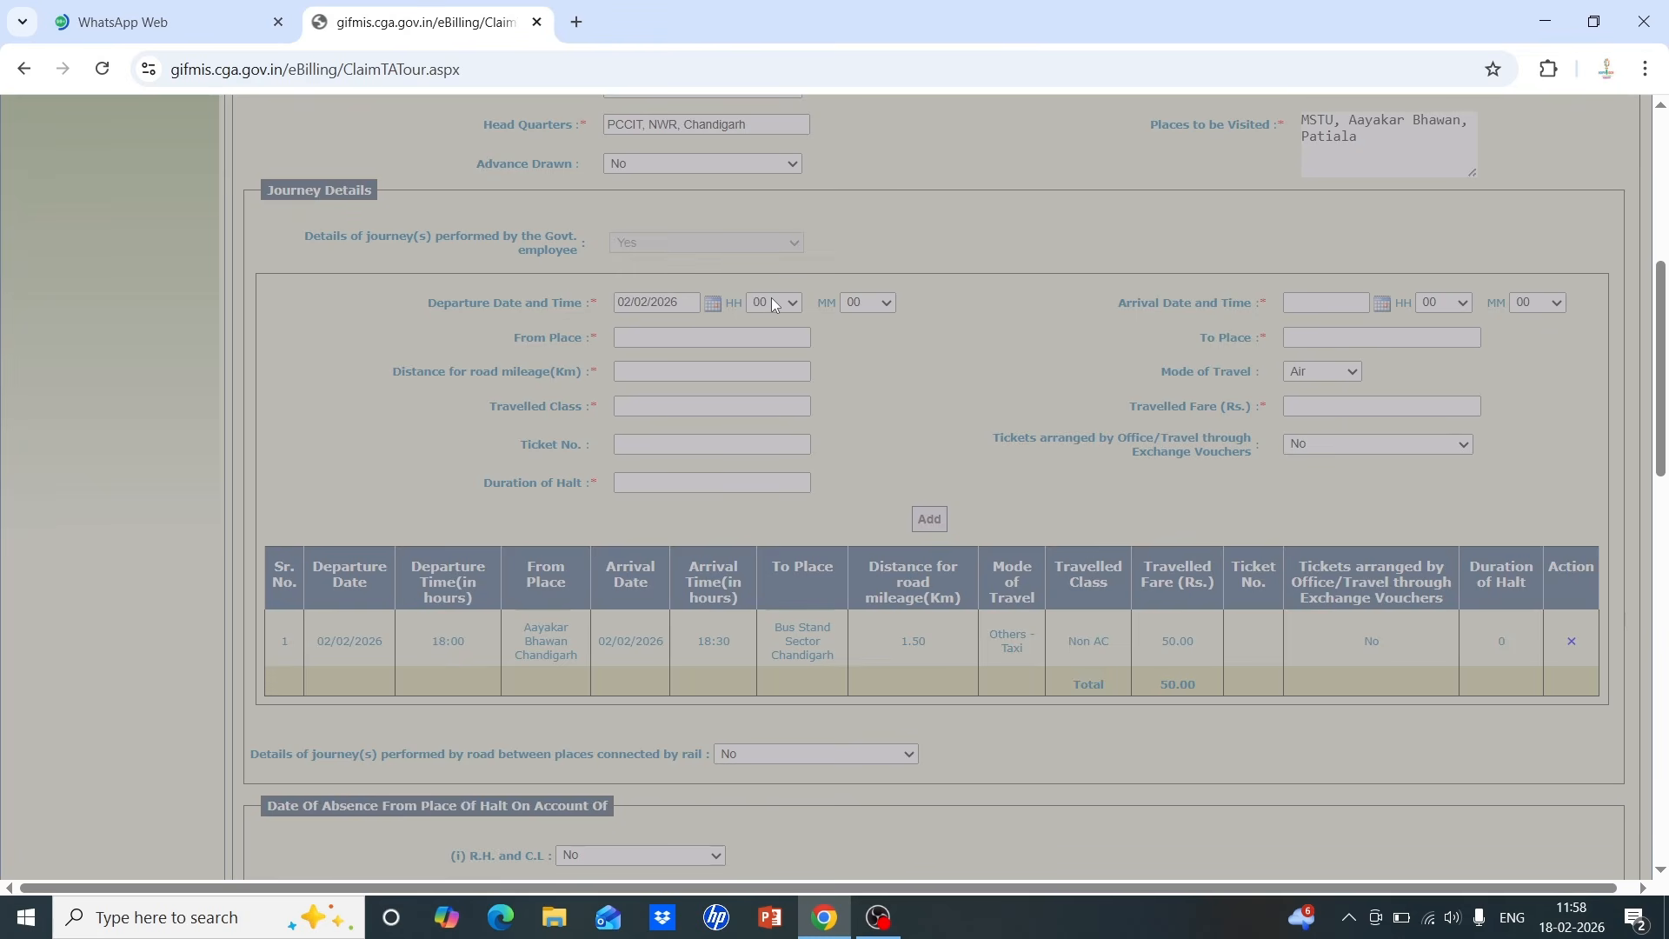
pyautogui.click(770, 300)
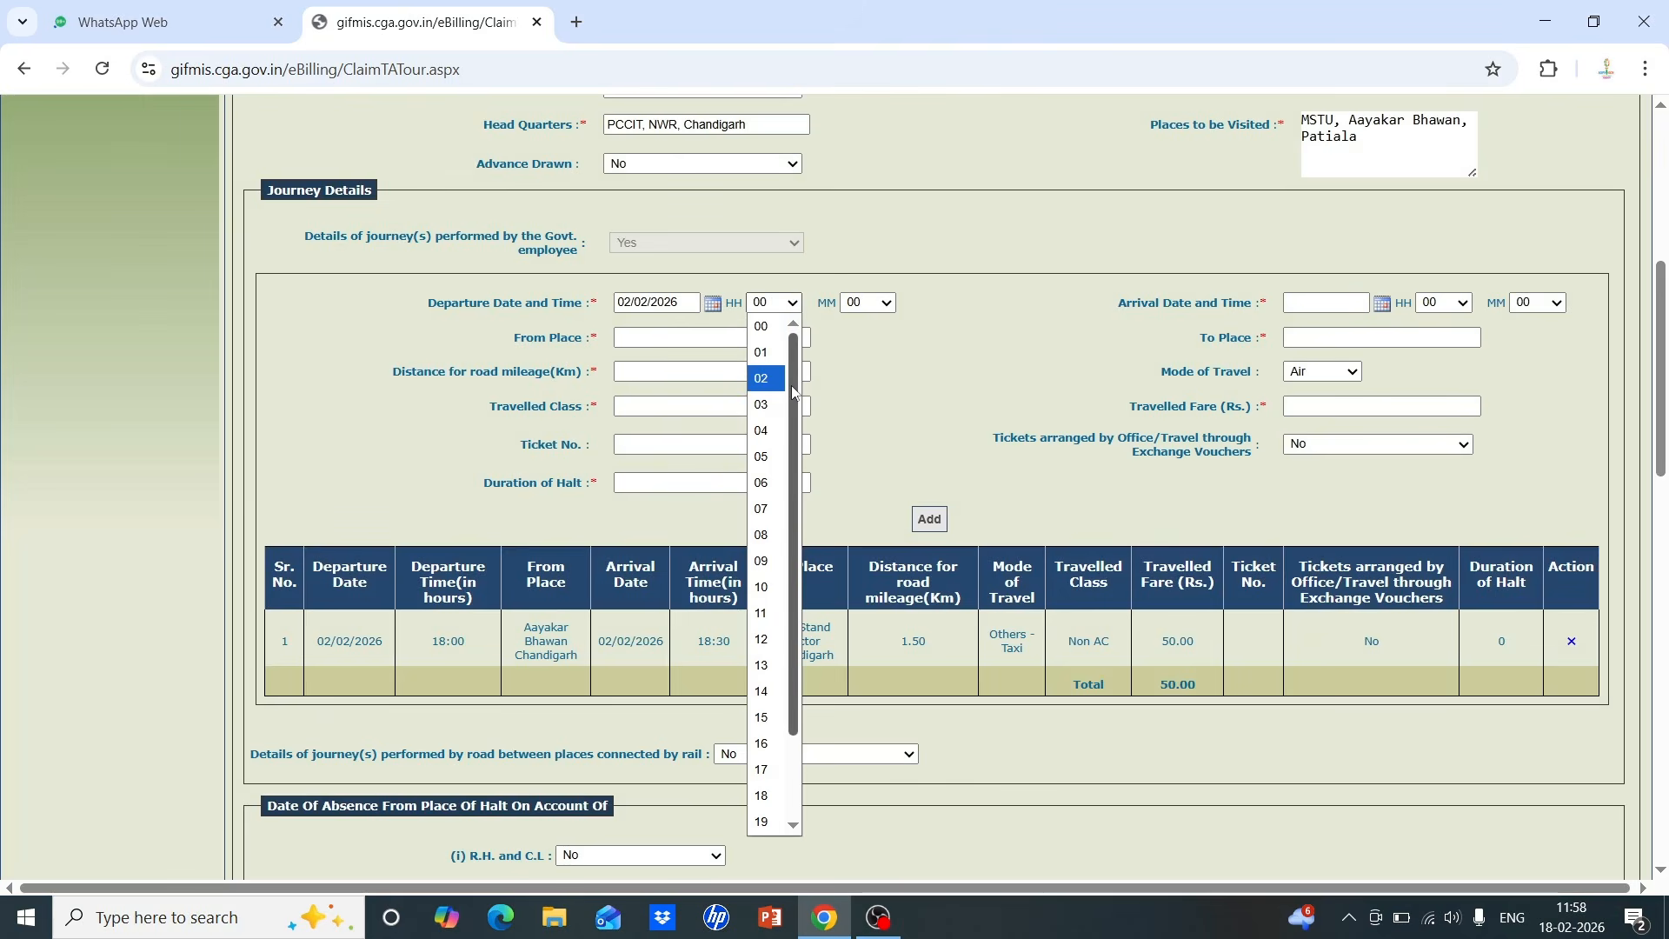
pyautogui.moveTo(793, 383); pyautogui.dragTo(805, 502)
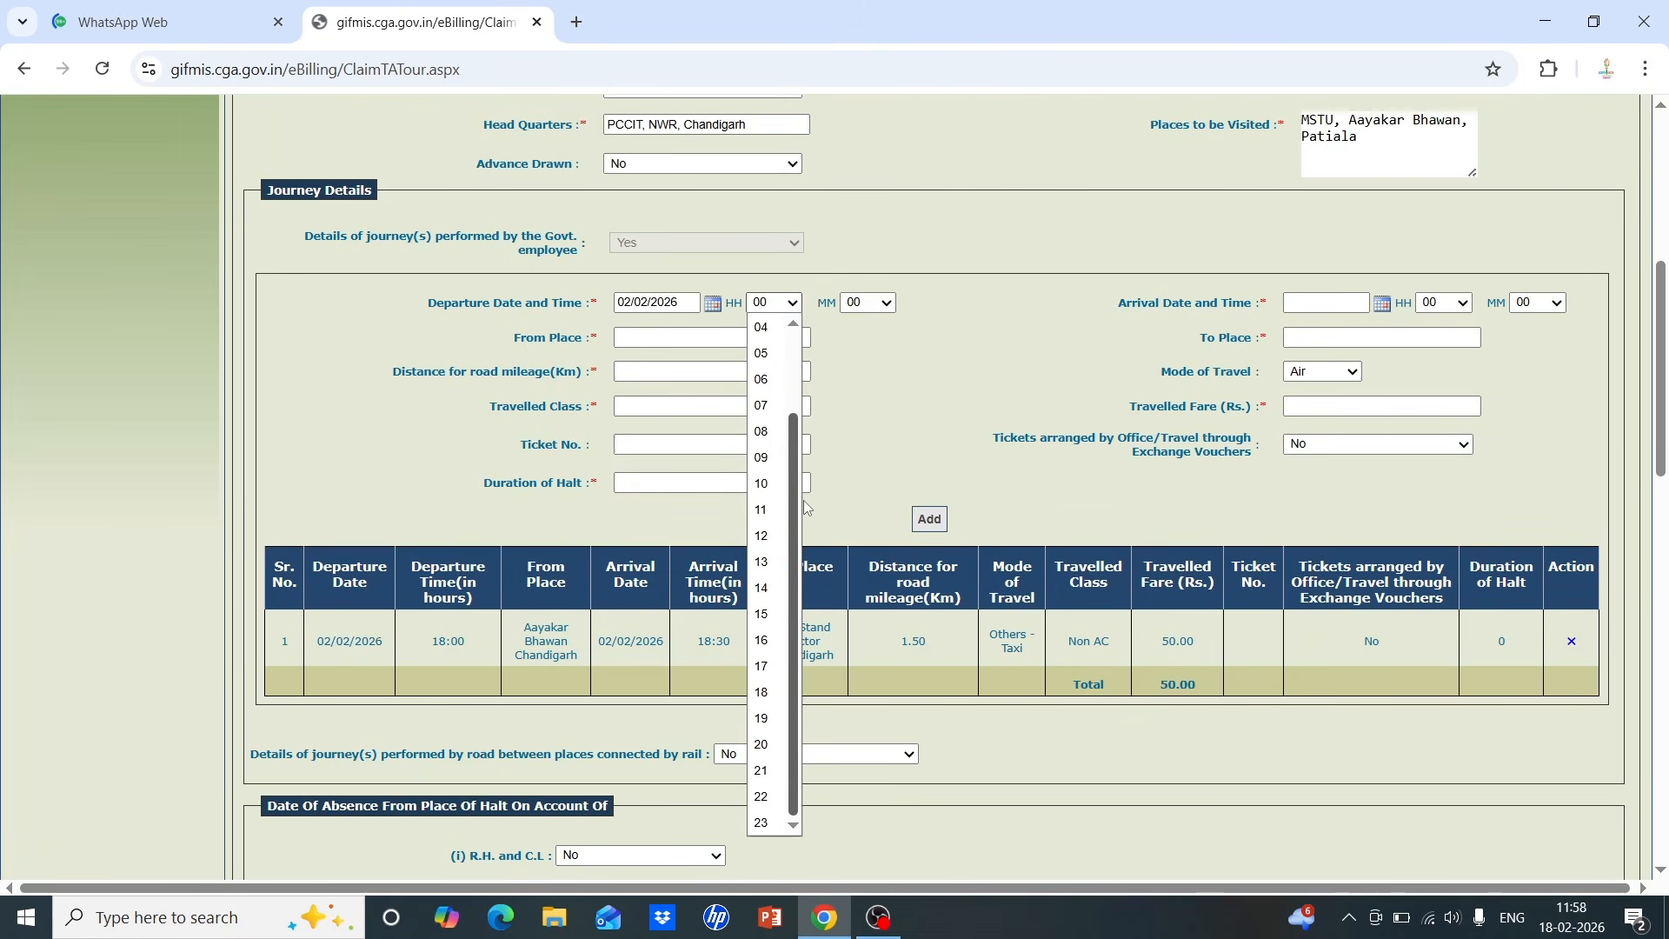
pyautogui.scroll(1, 761, 776)
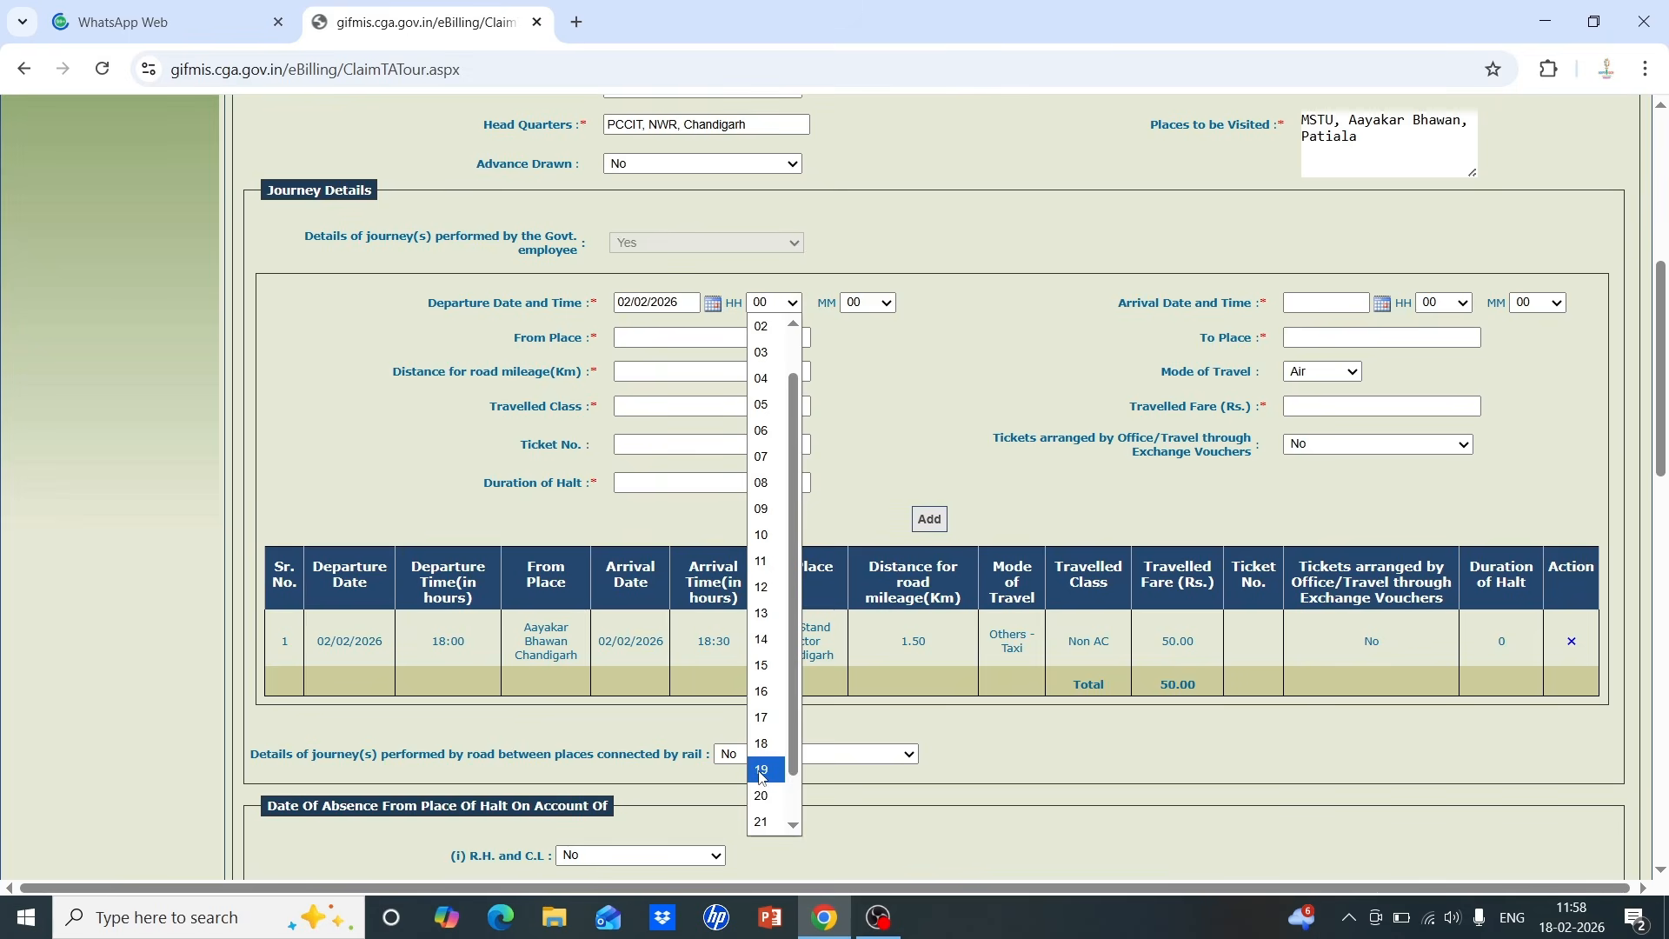
pyautogui.click(762, 771)
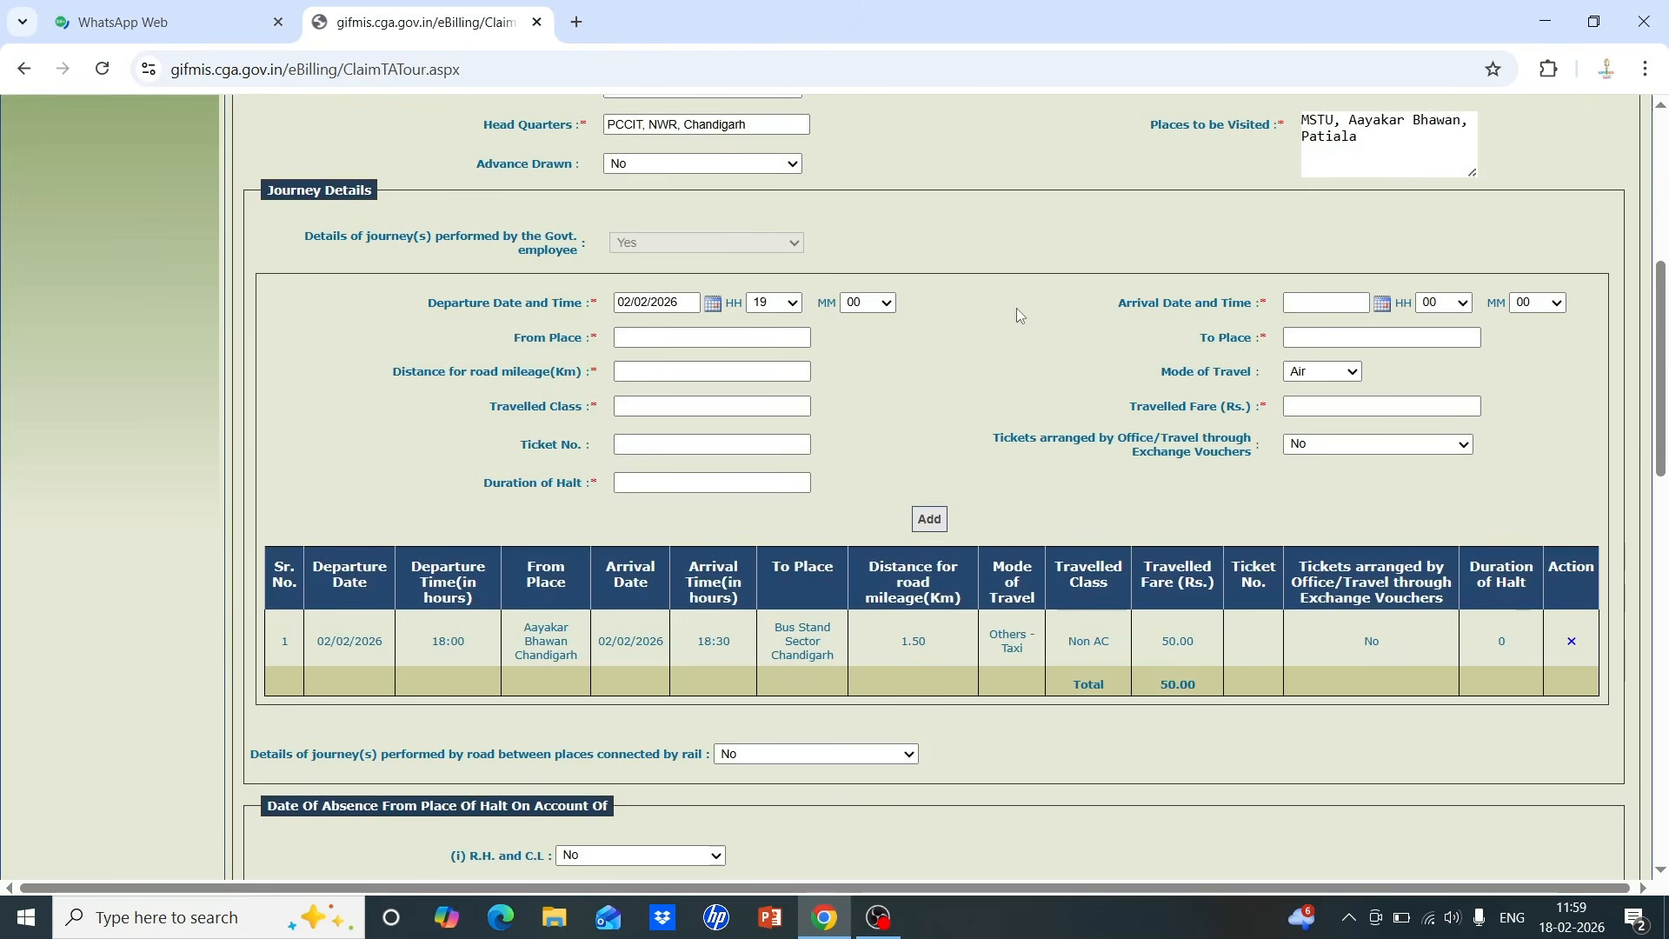
# Set the second journey's arrival to 02/02/2026 at 21:15 hours, dismissing the date/time alert.
pyautogui.click(1337, 305)
pyautogui.click(1383, 305)
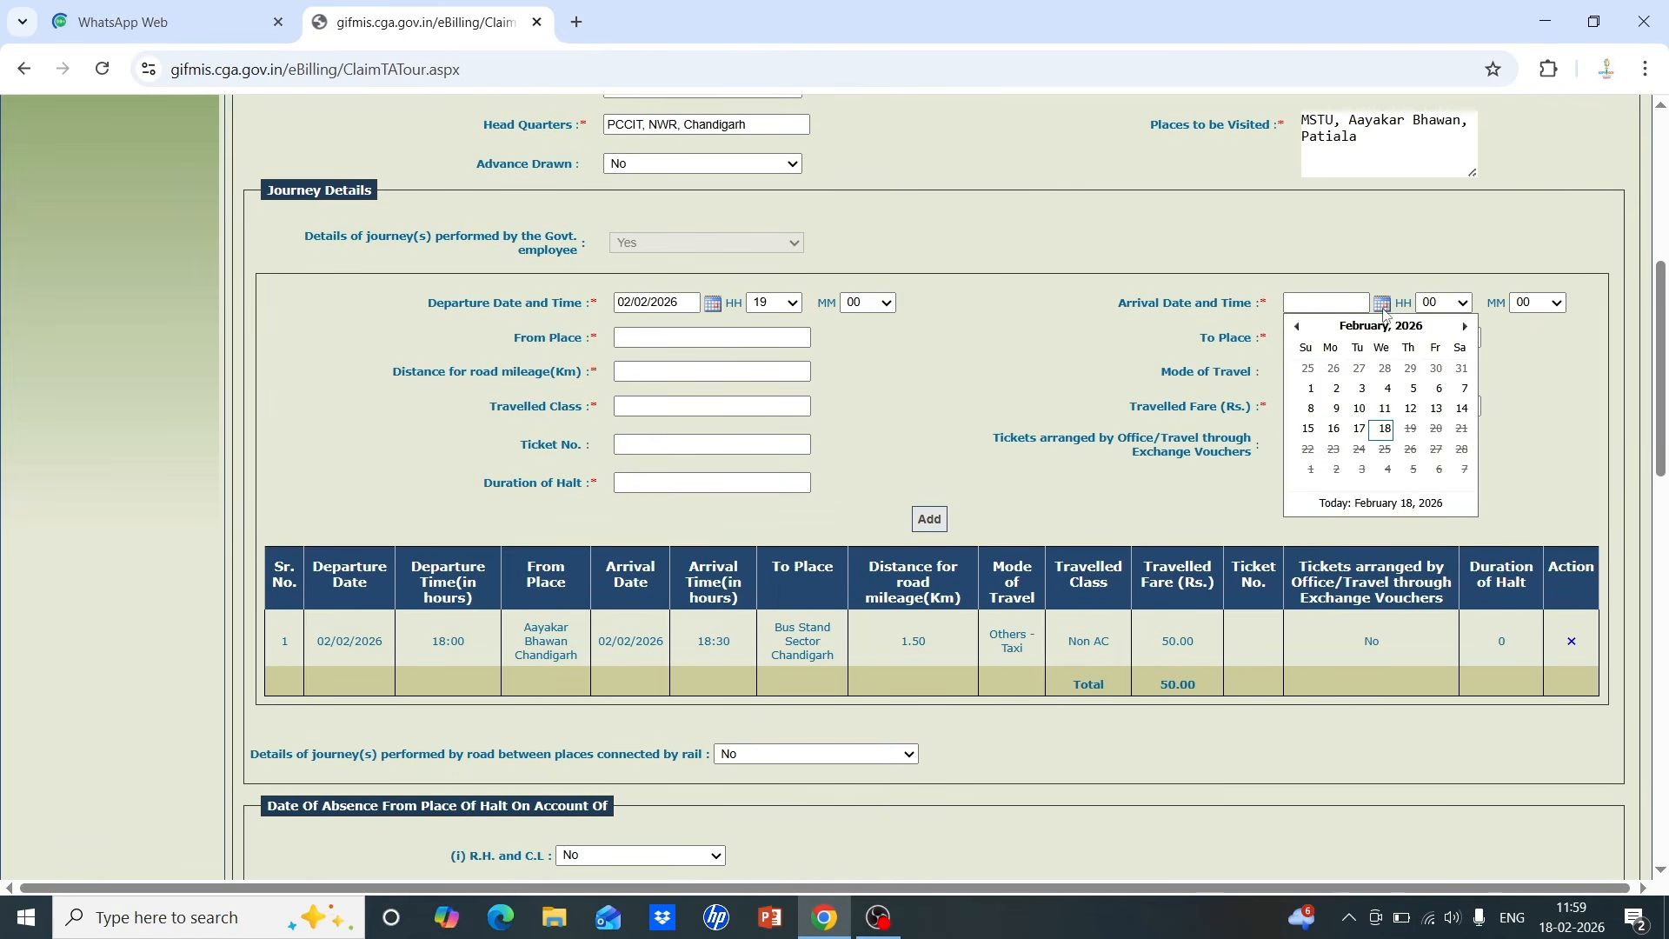
pyautogui.click(1336, 388)
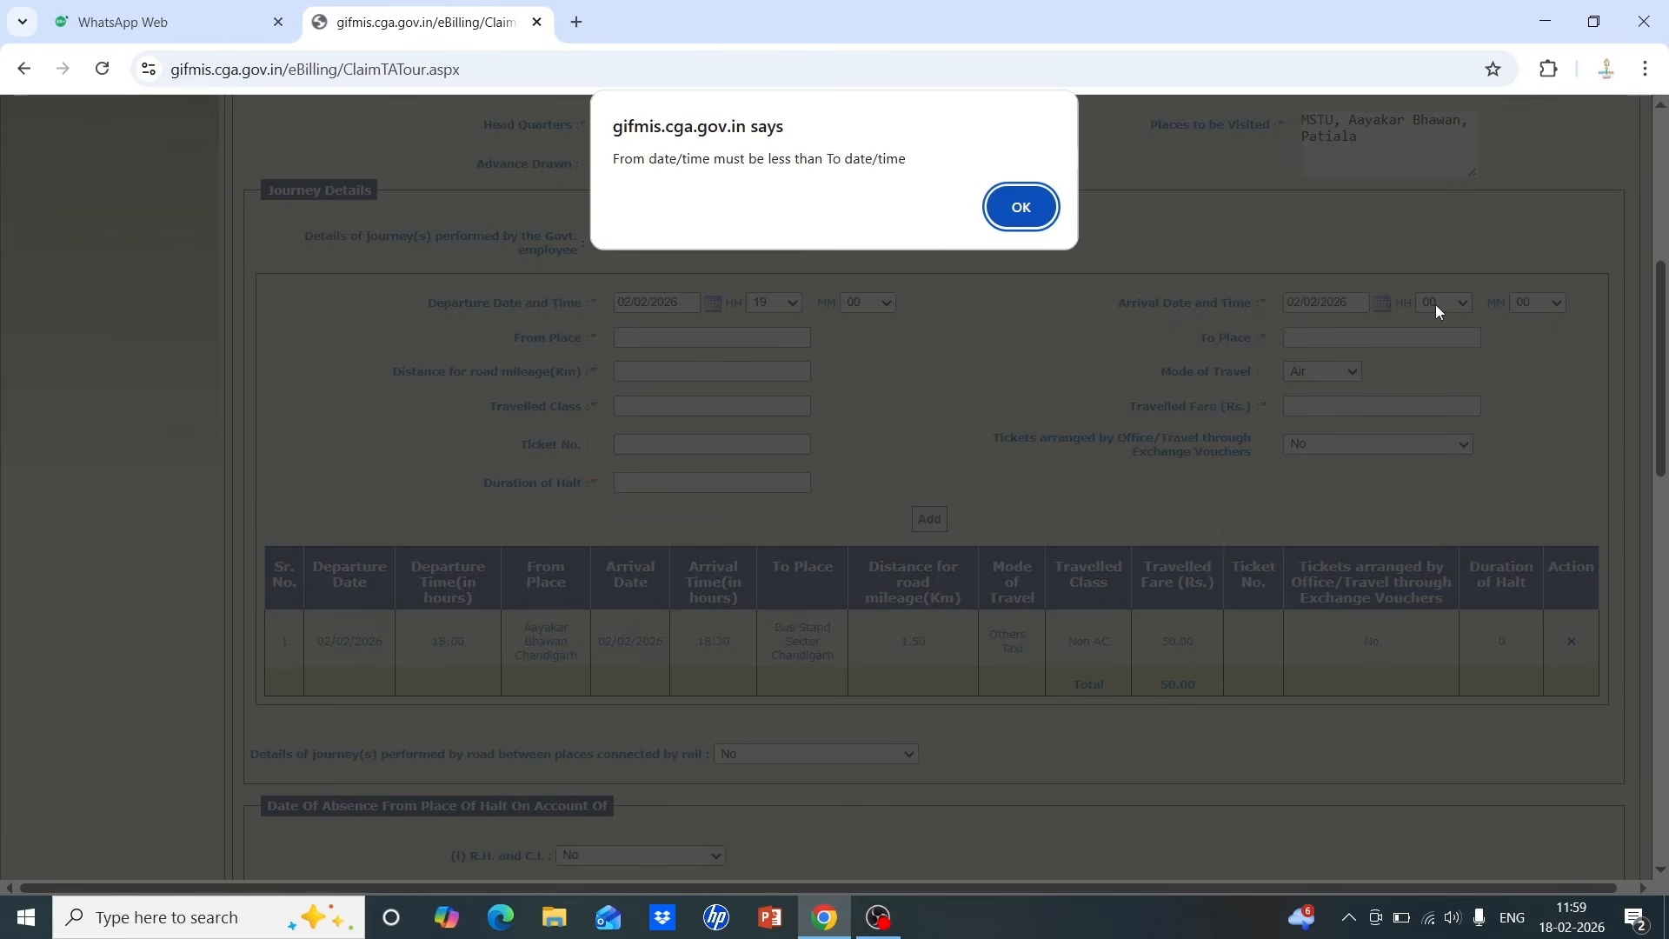
pyautogui.press('Return')
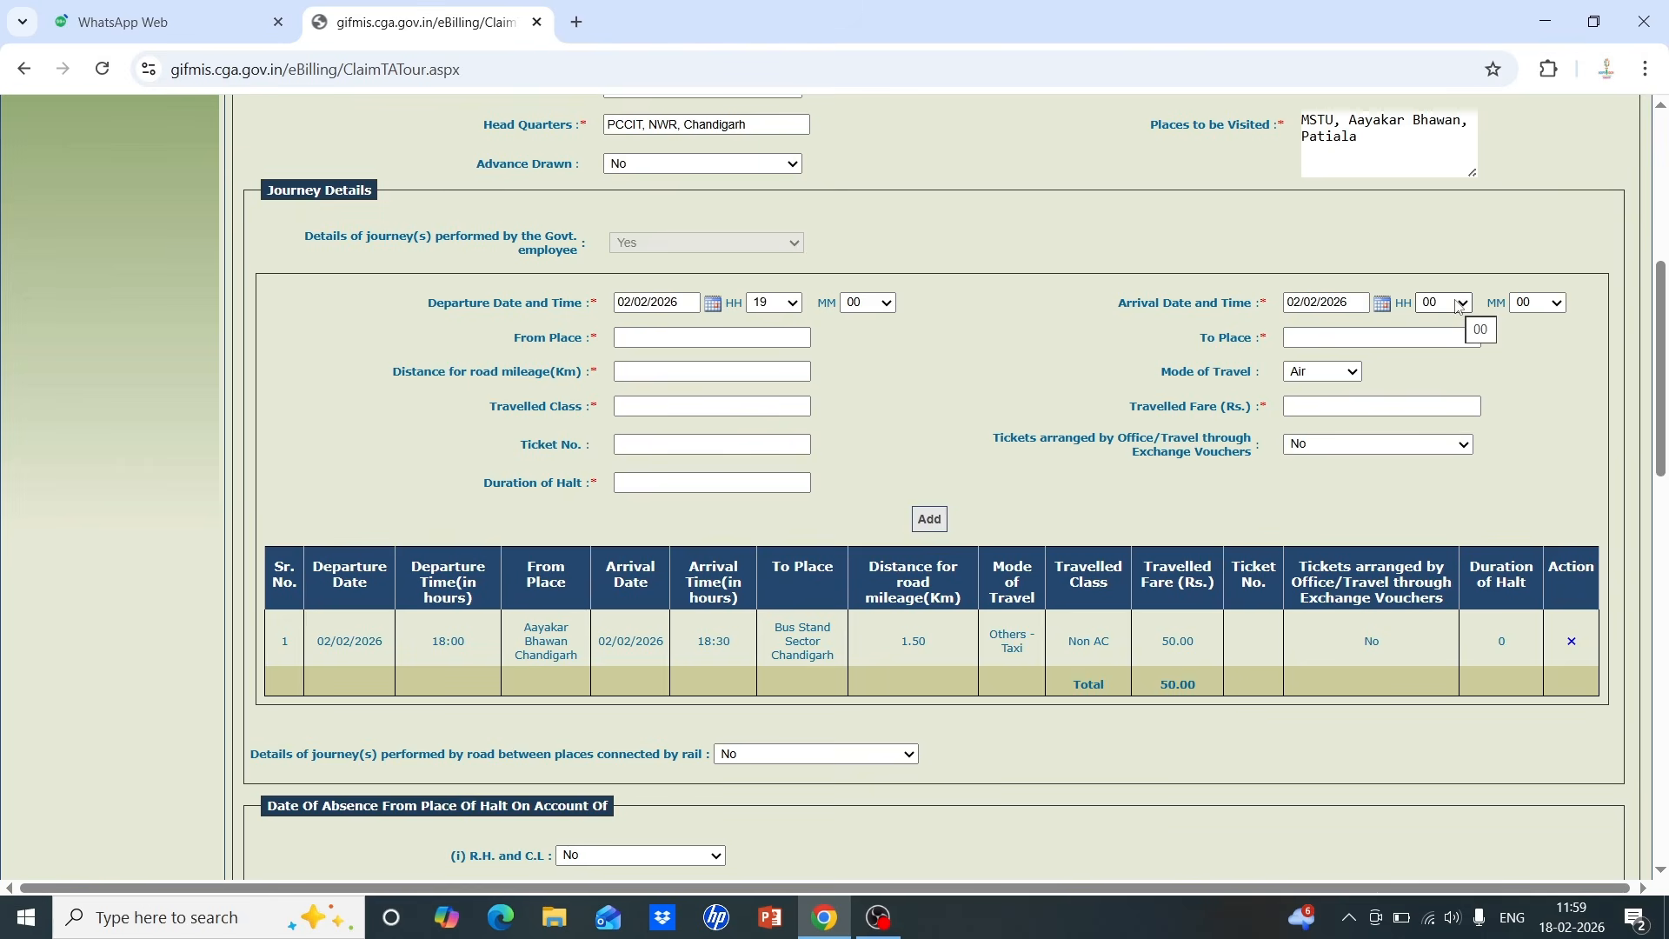
pyautogui.click(1460, 304)
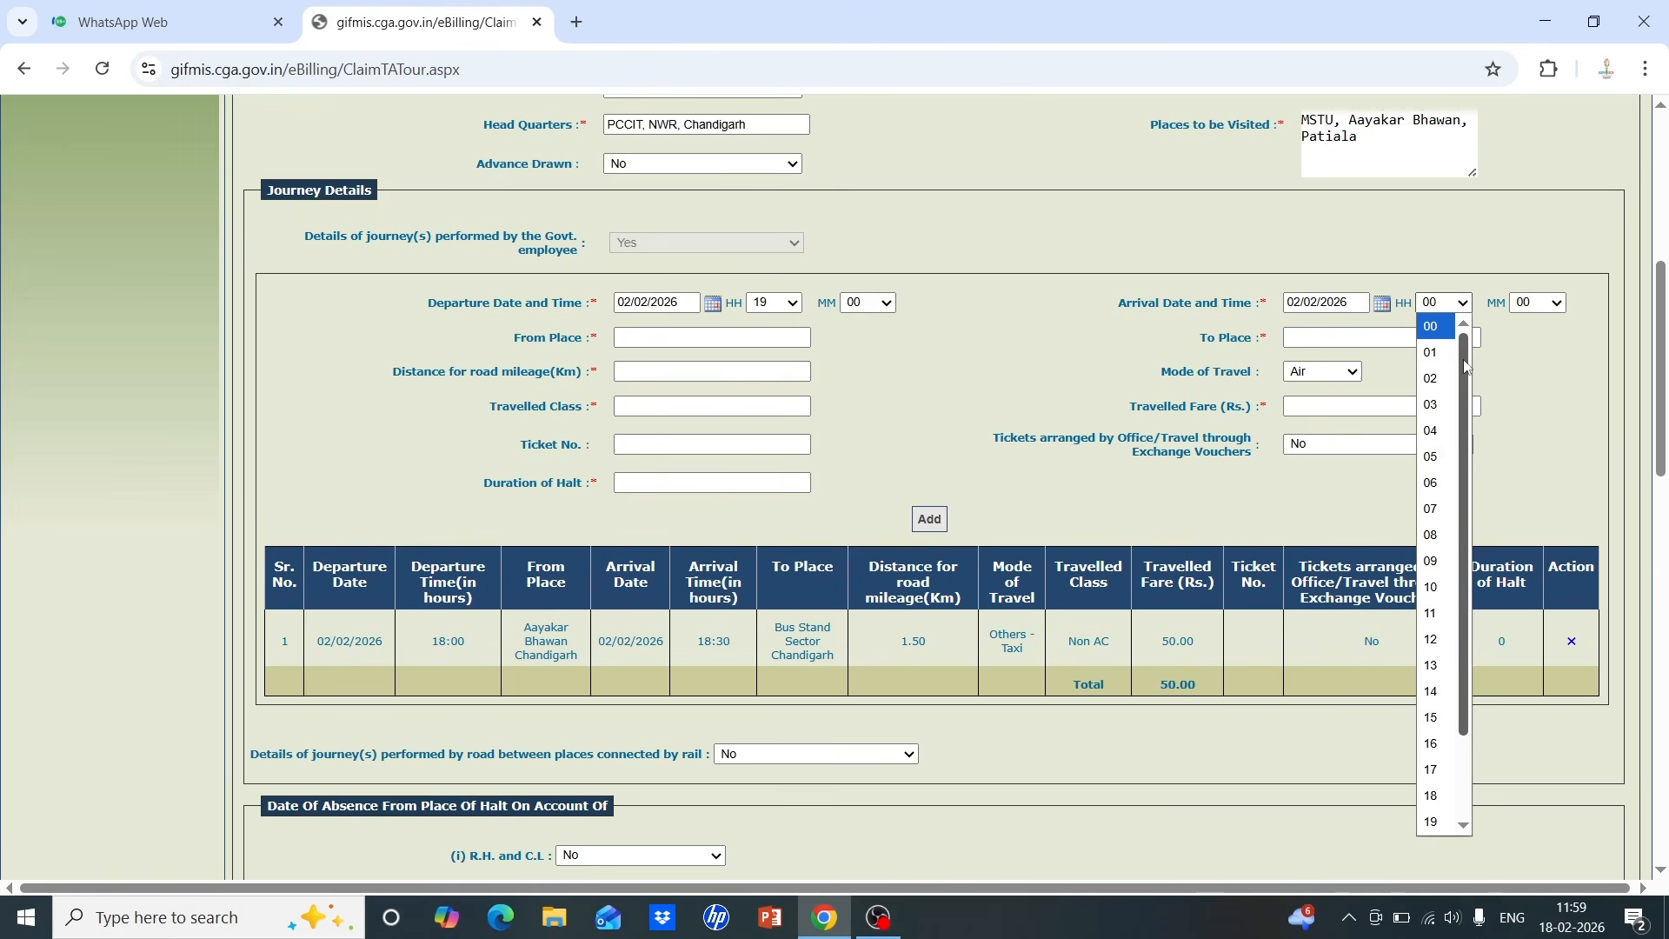
pyautogui.moveTo(1466, 366); pyautogui.dragTo(1460, 452)
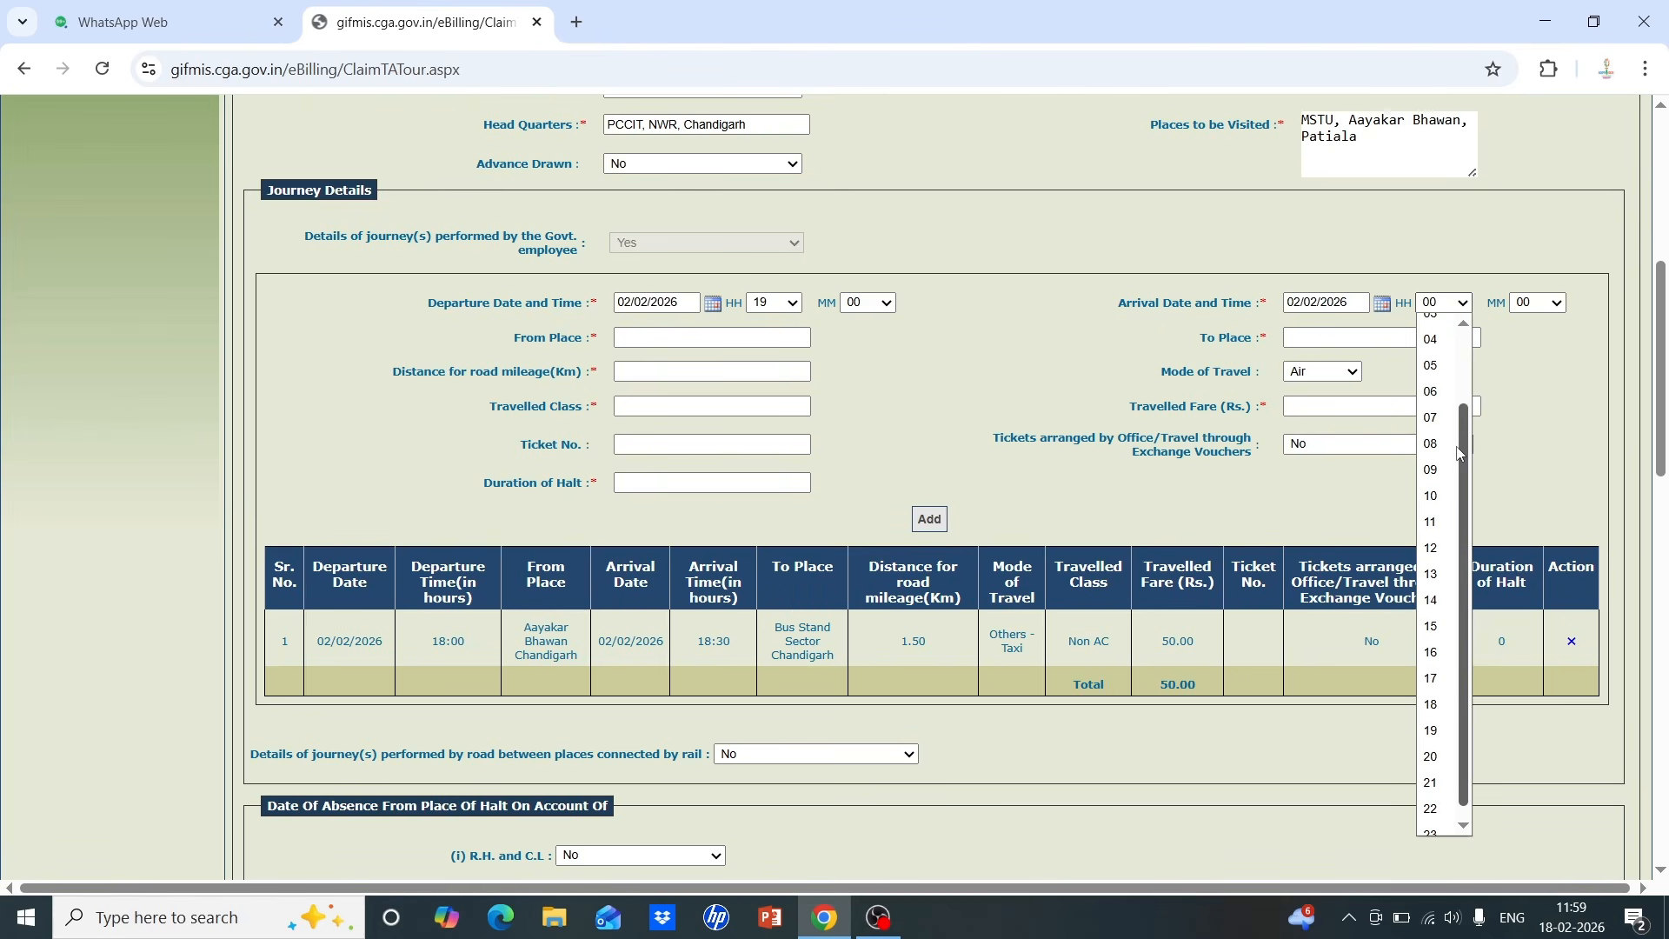
pyautogui.click(1431, 782)
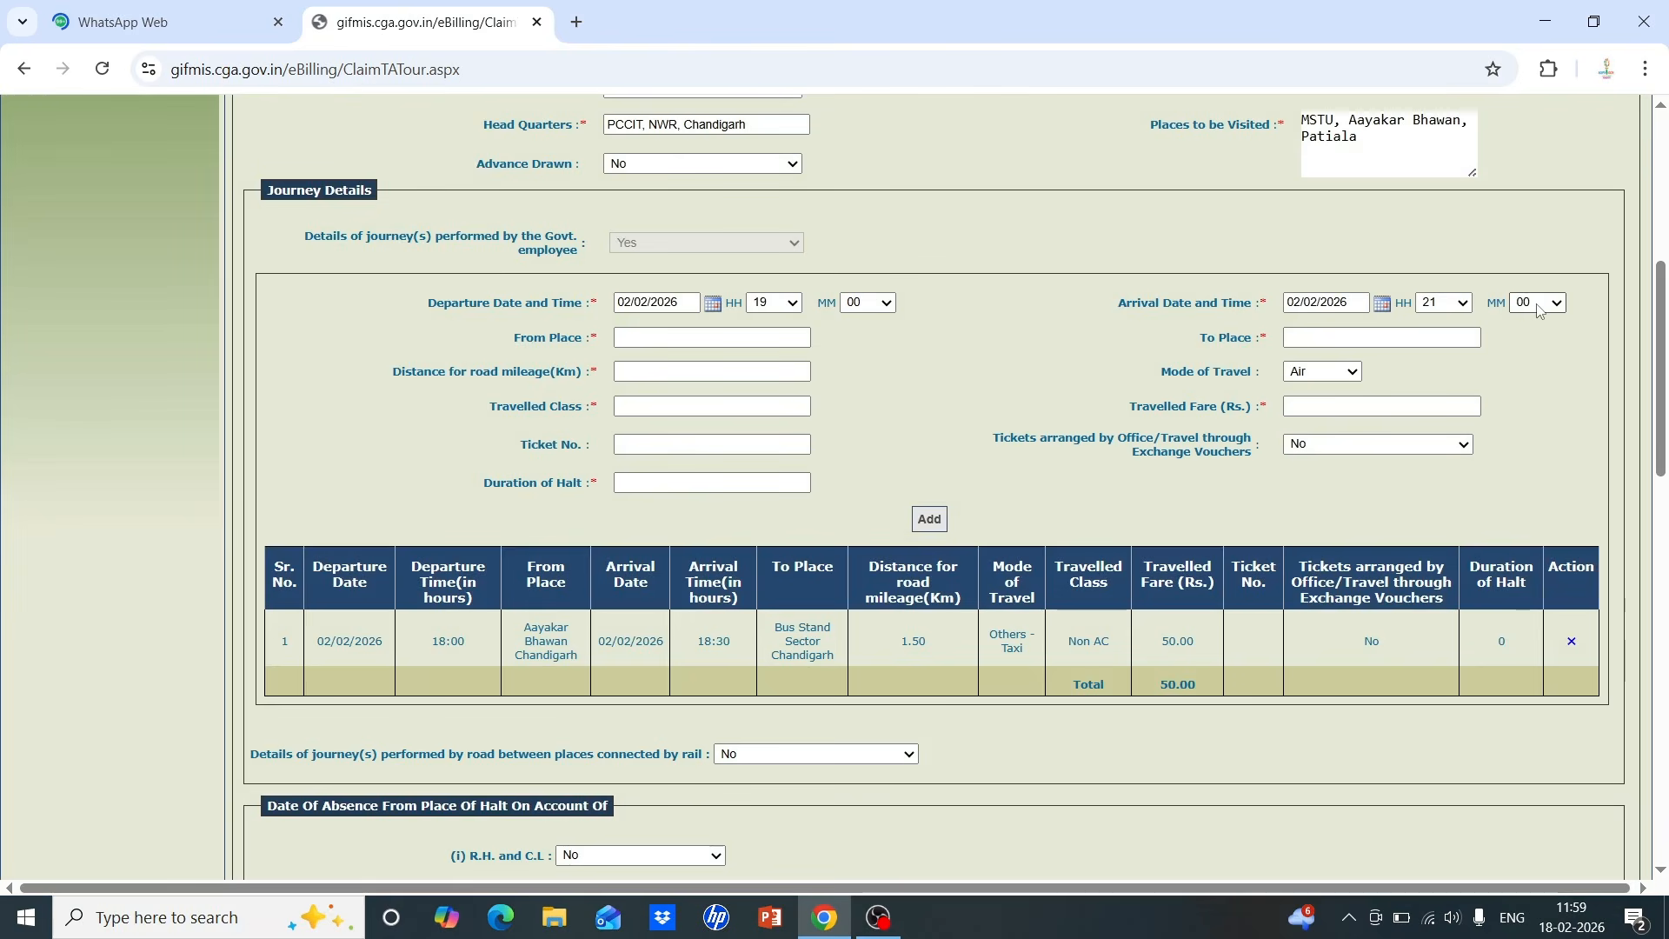
pyautogui.click(1540, 310)
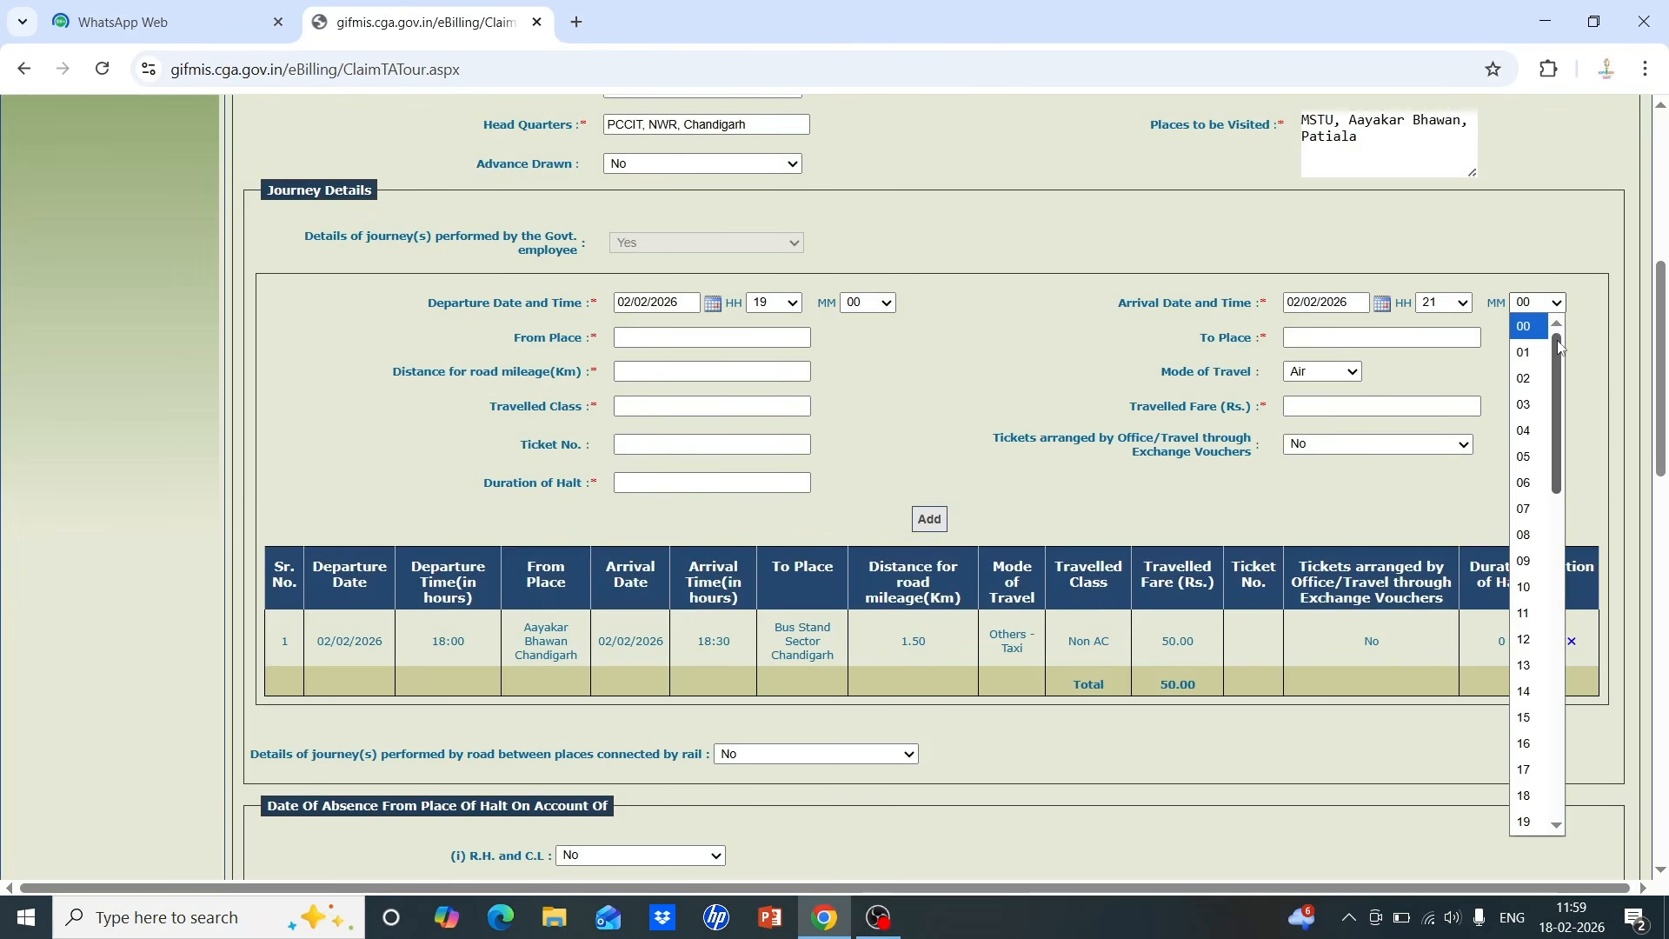
pyautogui.moveTo(1557, 344); pyautogui.dragTo(1569, 462)
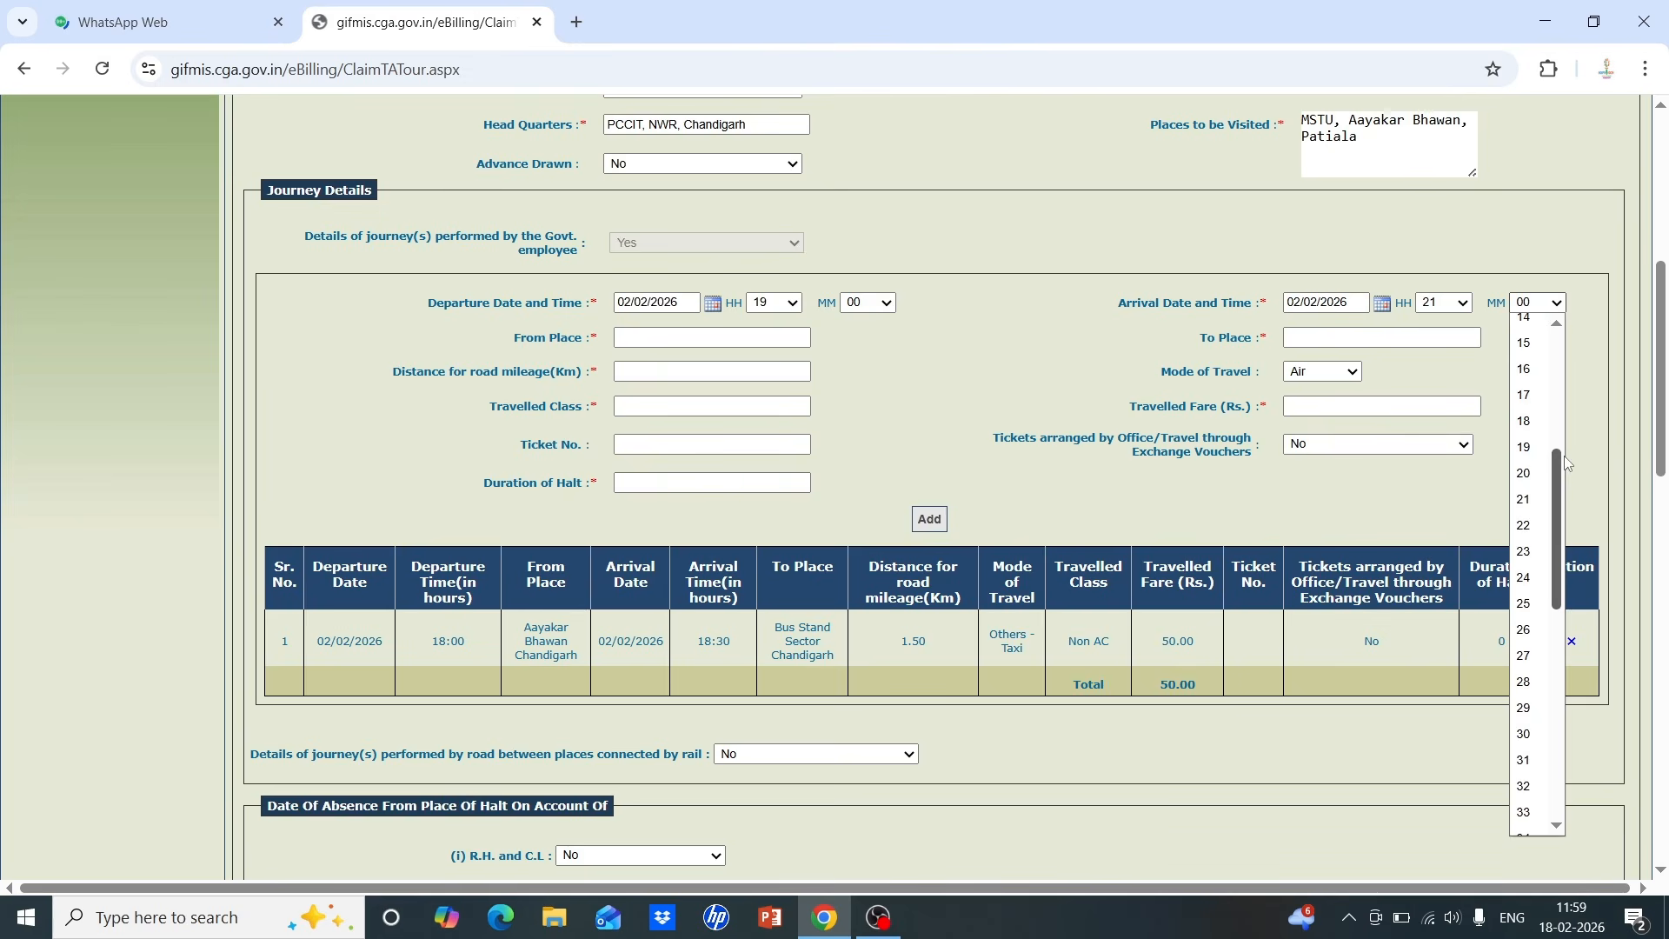
pyautogui.click(1536, 347)
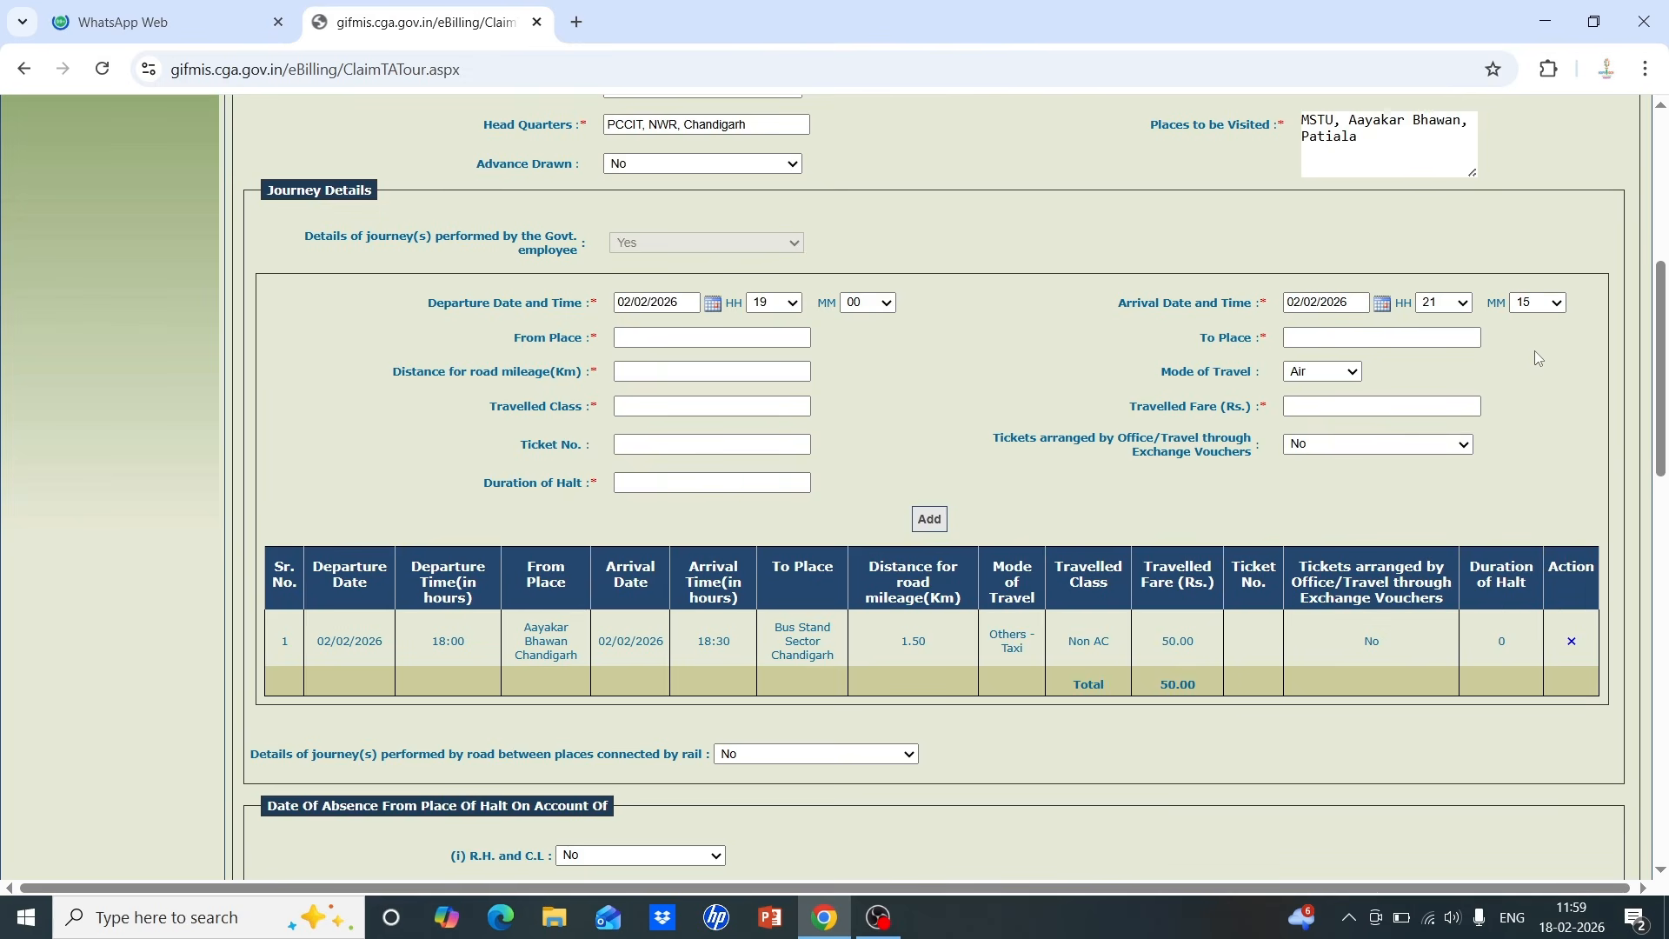
# Enter "Bus Stand Sector Chandigarh" as the From Place and "Bus Stand Patiala" as the To Place.
pyautogui.click(659, 337)
pyautogui.write('Bus')
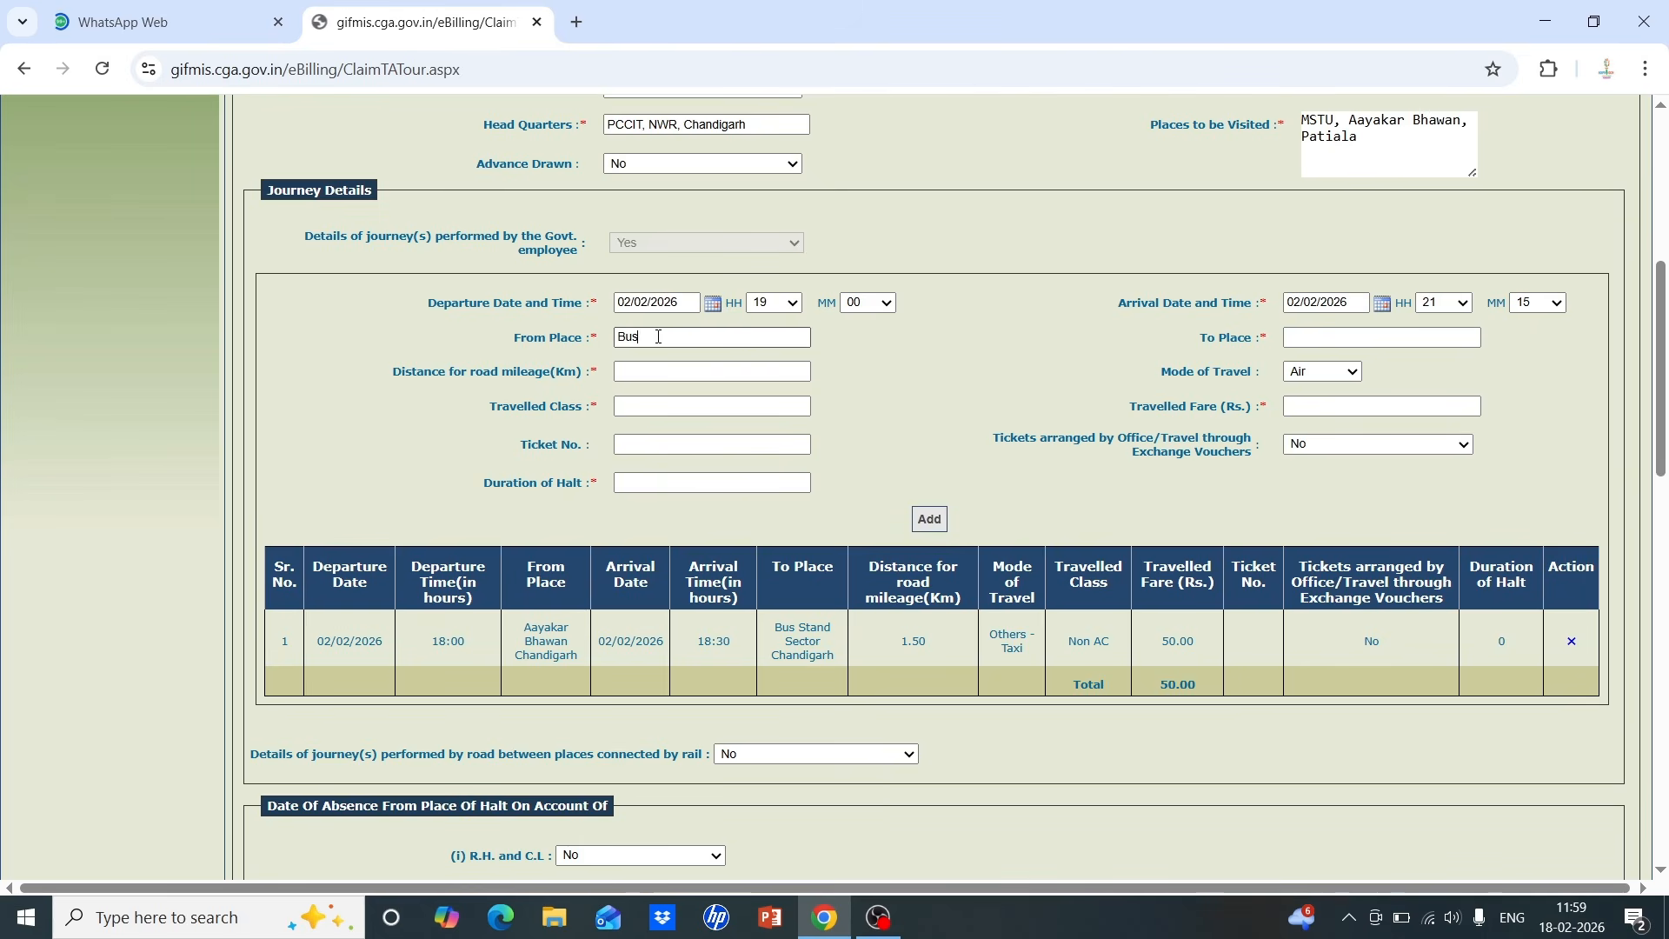
pyautogui.write(' Stand Sector Chandigarh')
pyautogui.click(1315, 339)
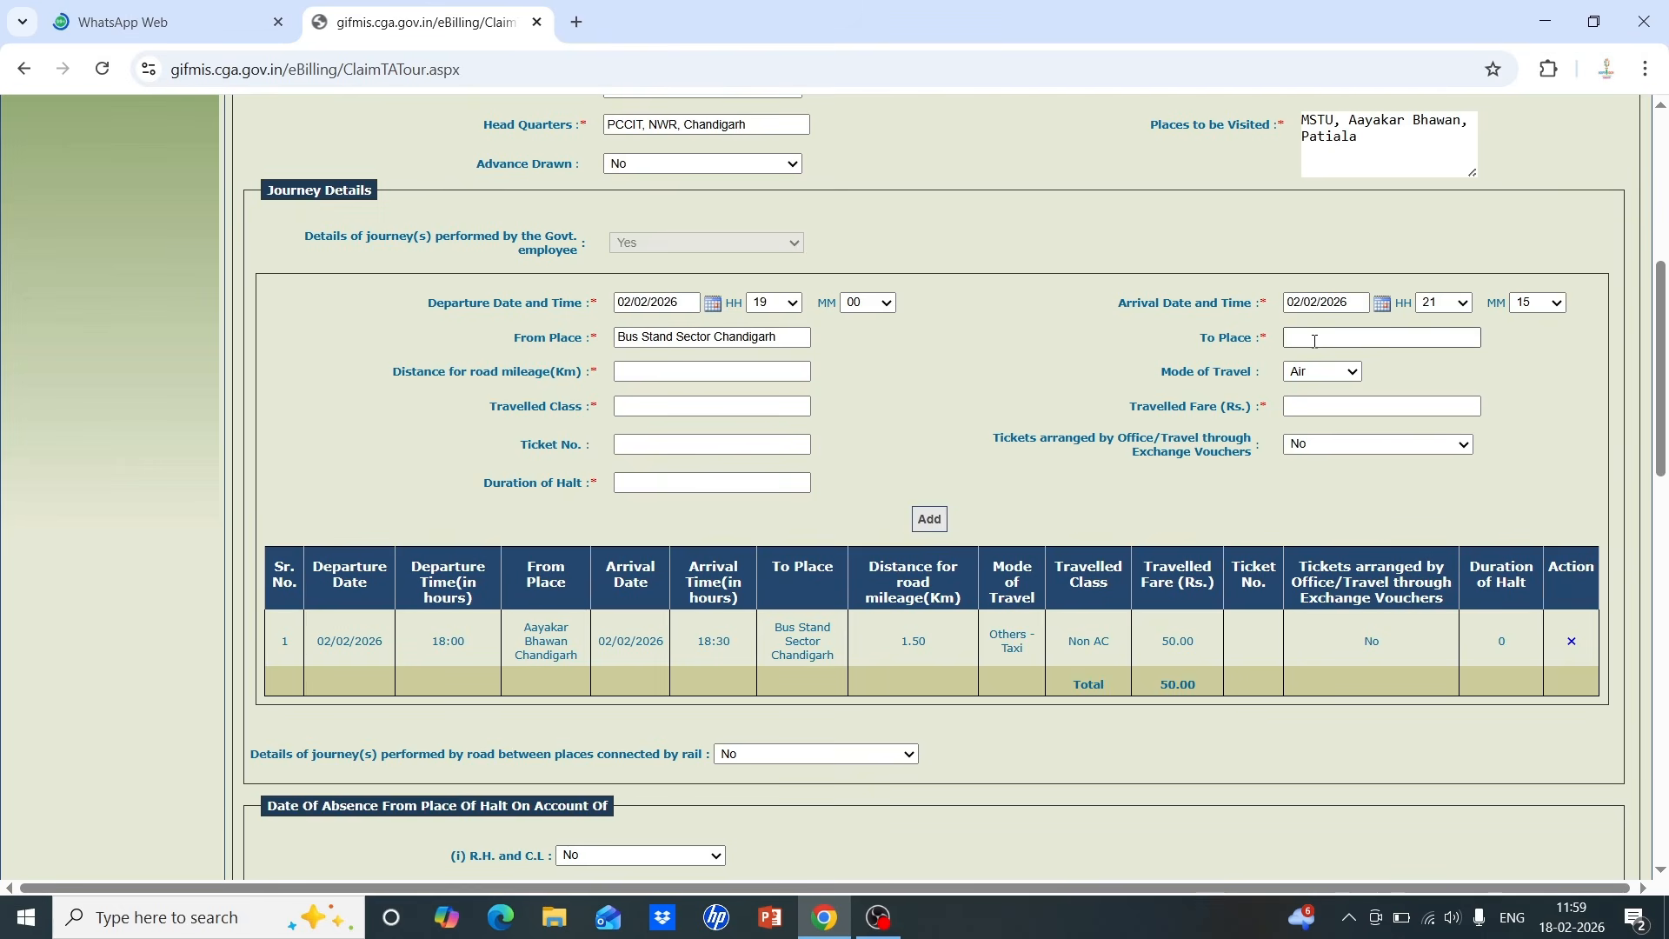
pyautogui.write('Bus Stand F')
pyautogui.write('atiala')
# Enter a road mileage distance of 70 km and set the mode of travel to Bus.
pyautogui.click(716, 368)
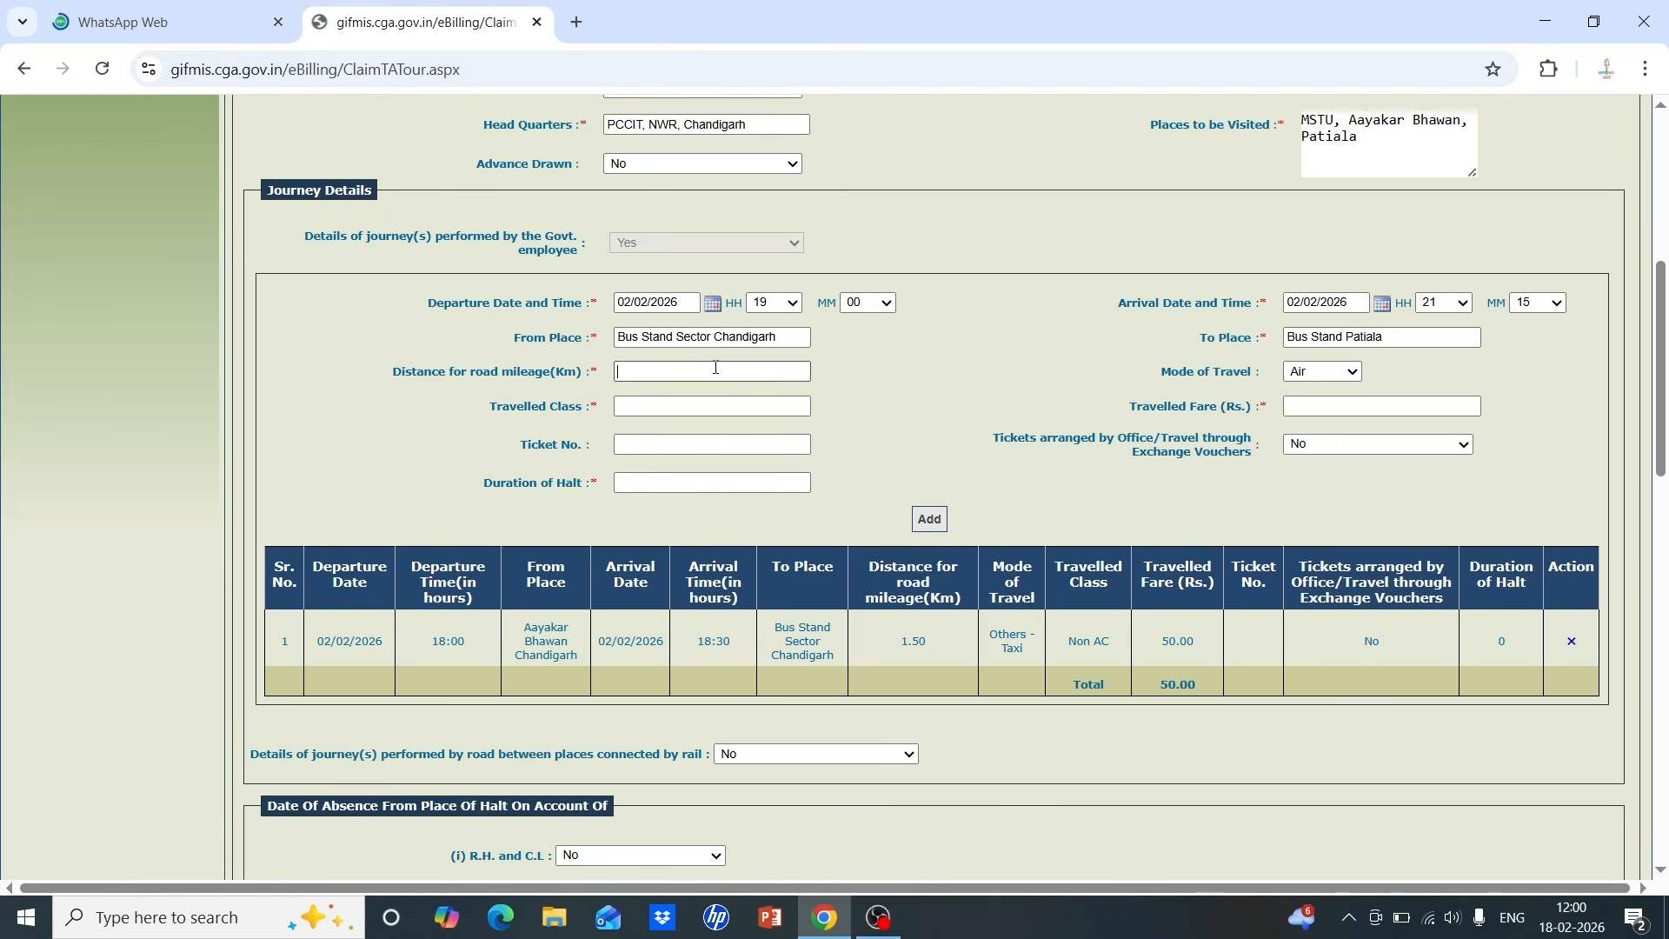
pyautogui.write('70')
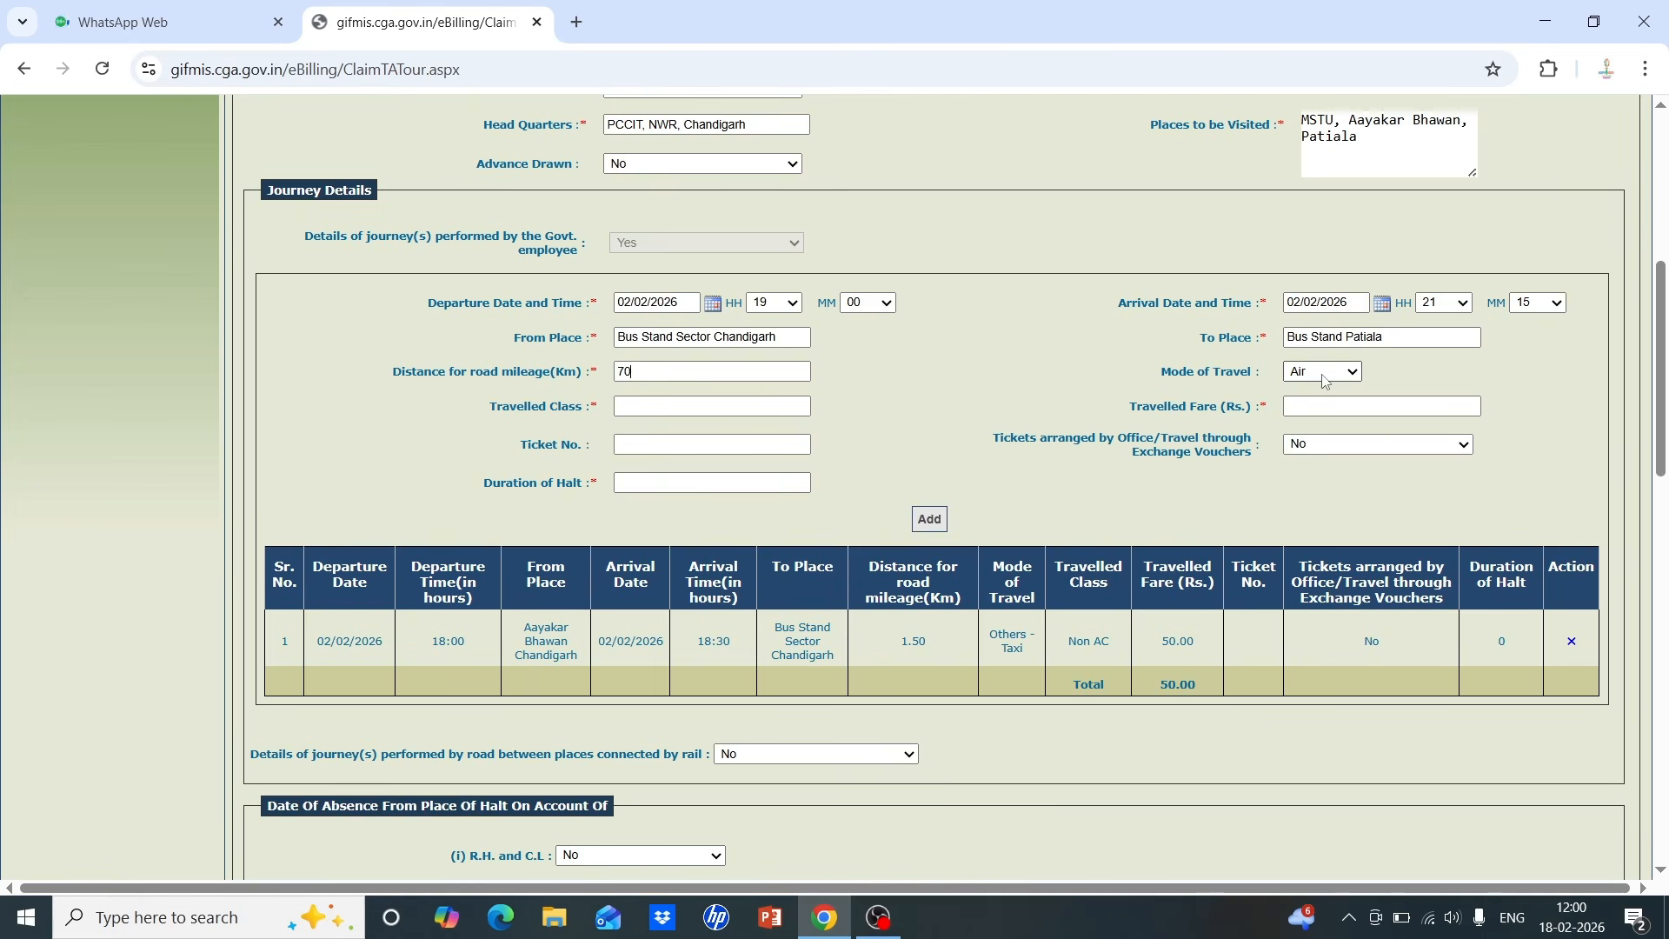
pyautogui.click(1325, 379)
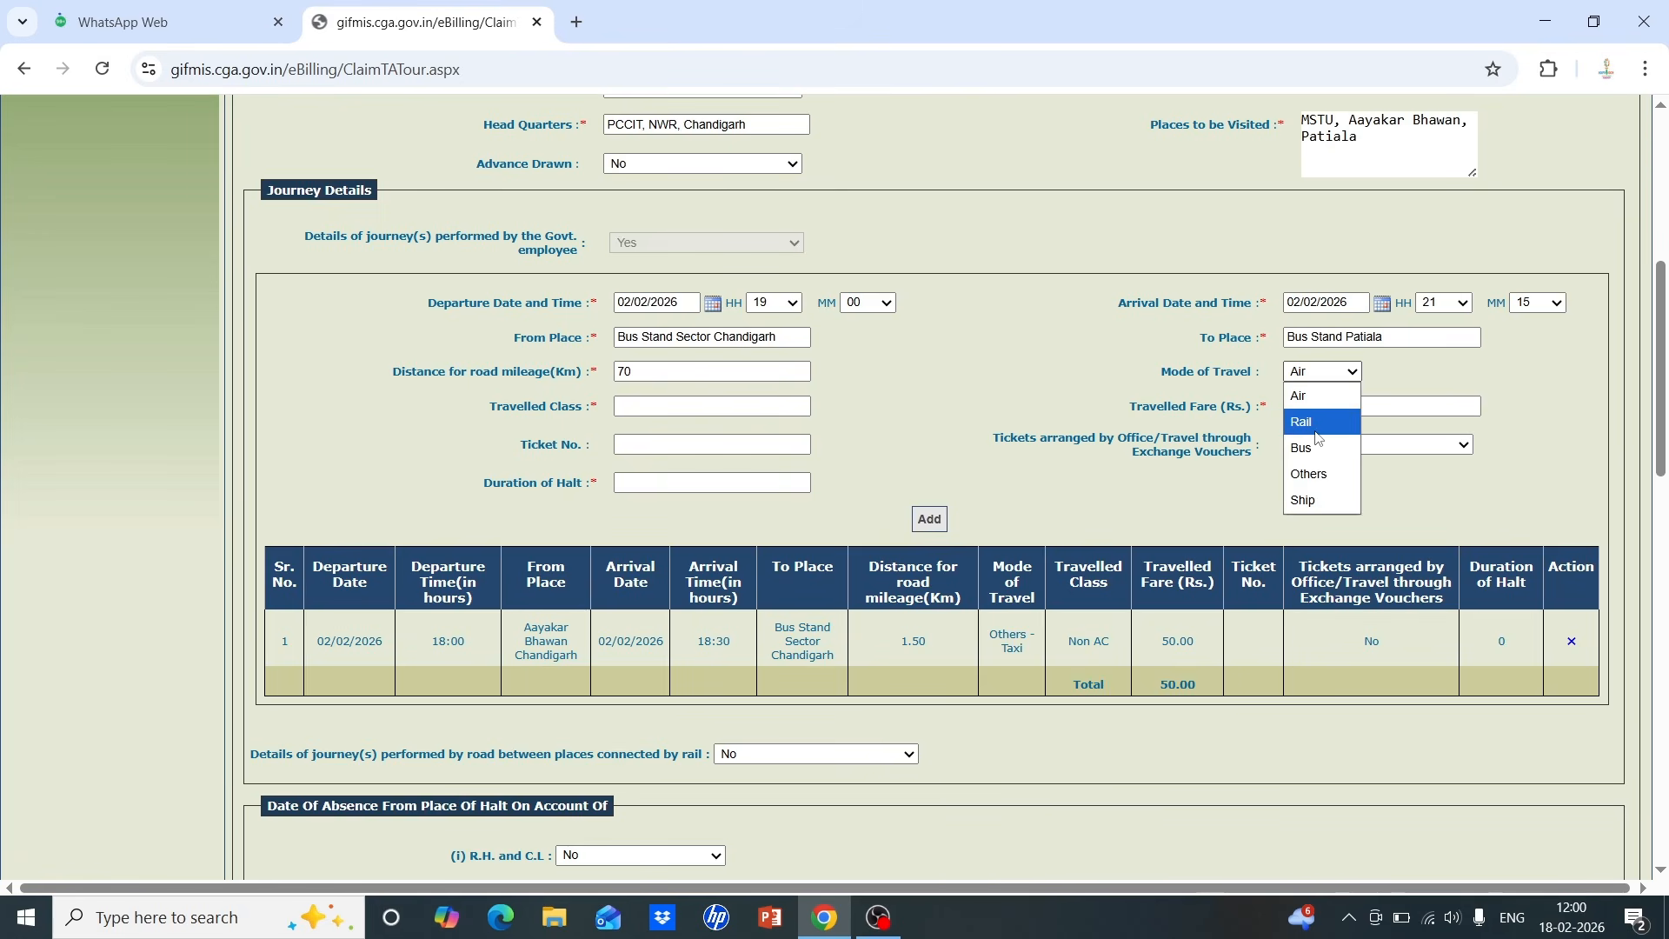
pyautogui.click(1304, 447)
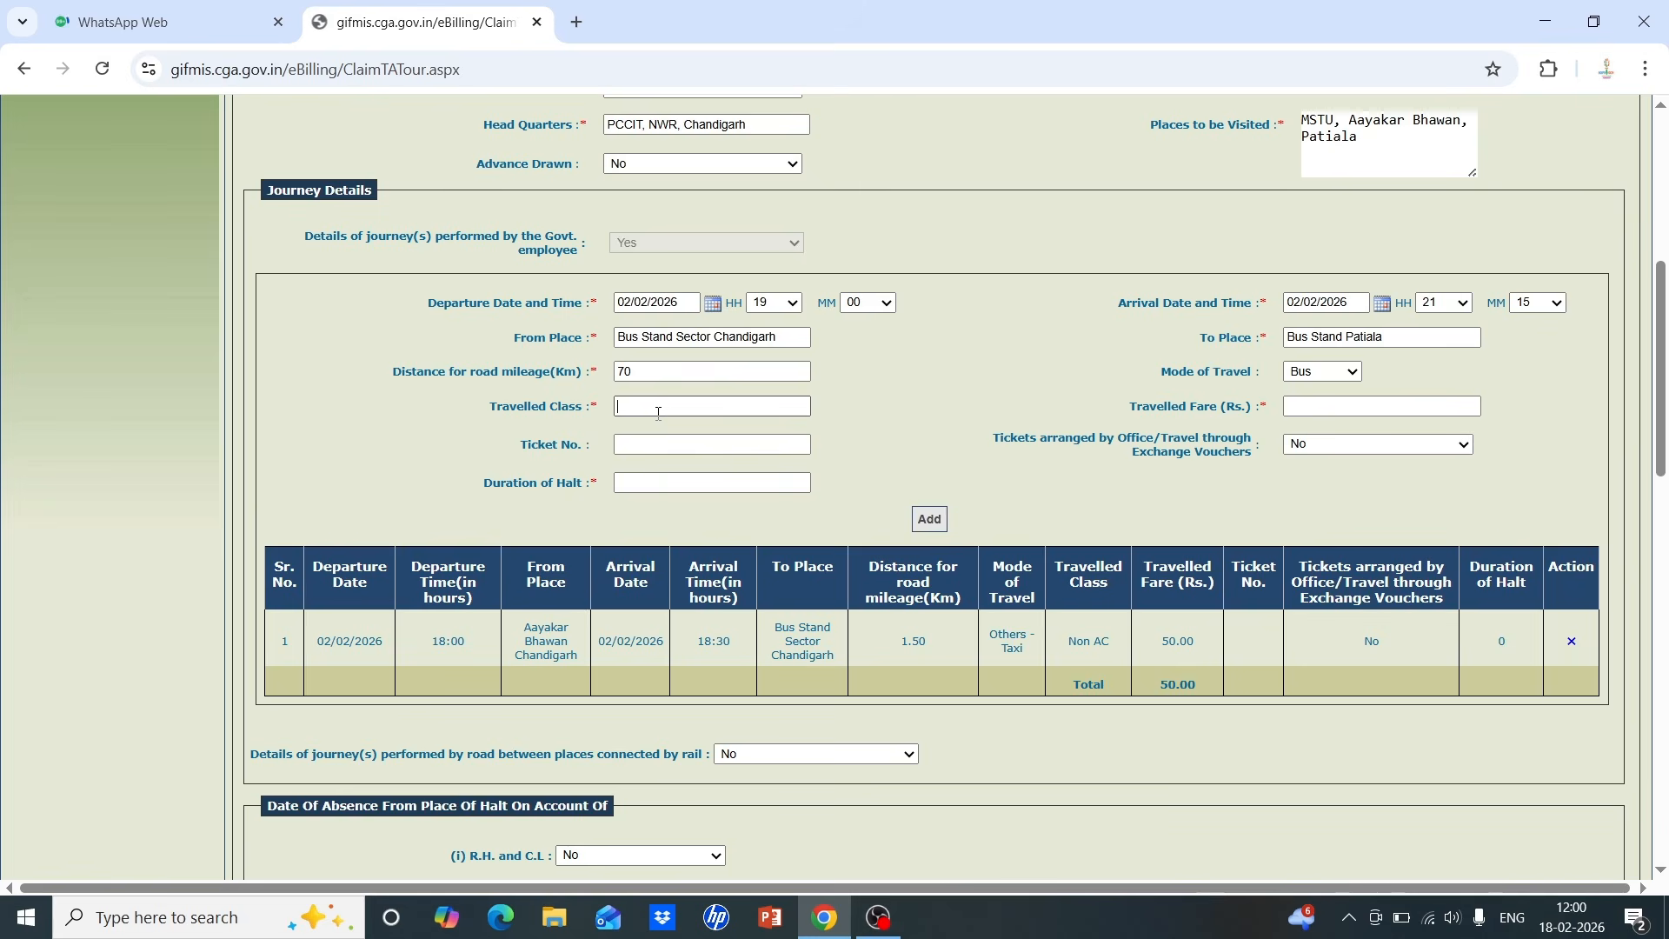
# Enter AC as travelled class, 200 as fare and 30Min as duration of halt, leave Ticket No. blank, and add the journey.
pyautogui.write('AC')
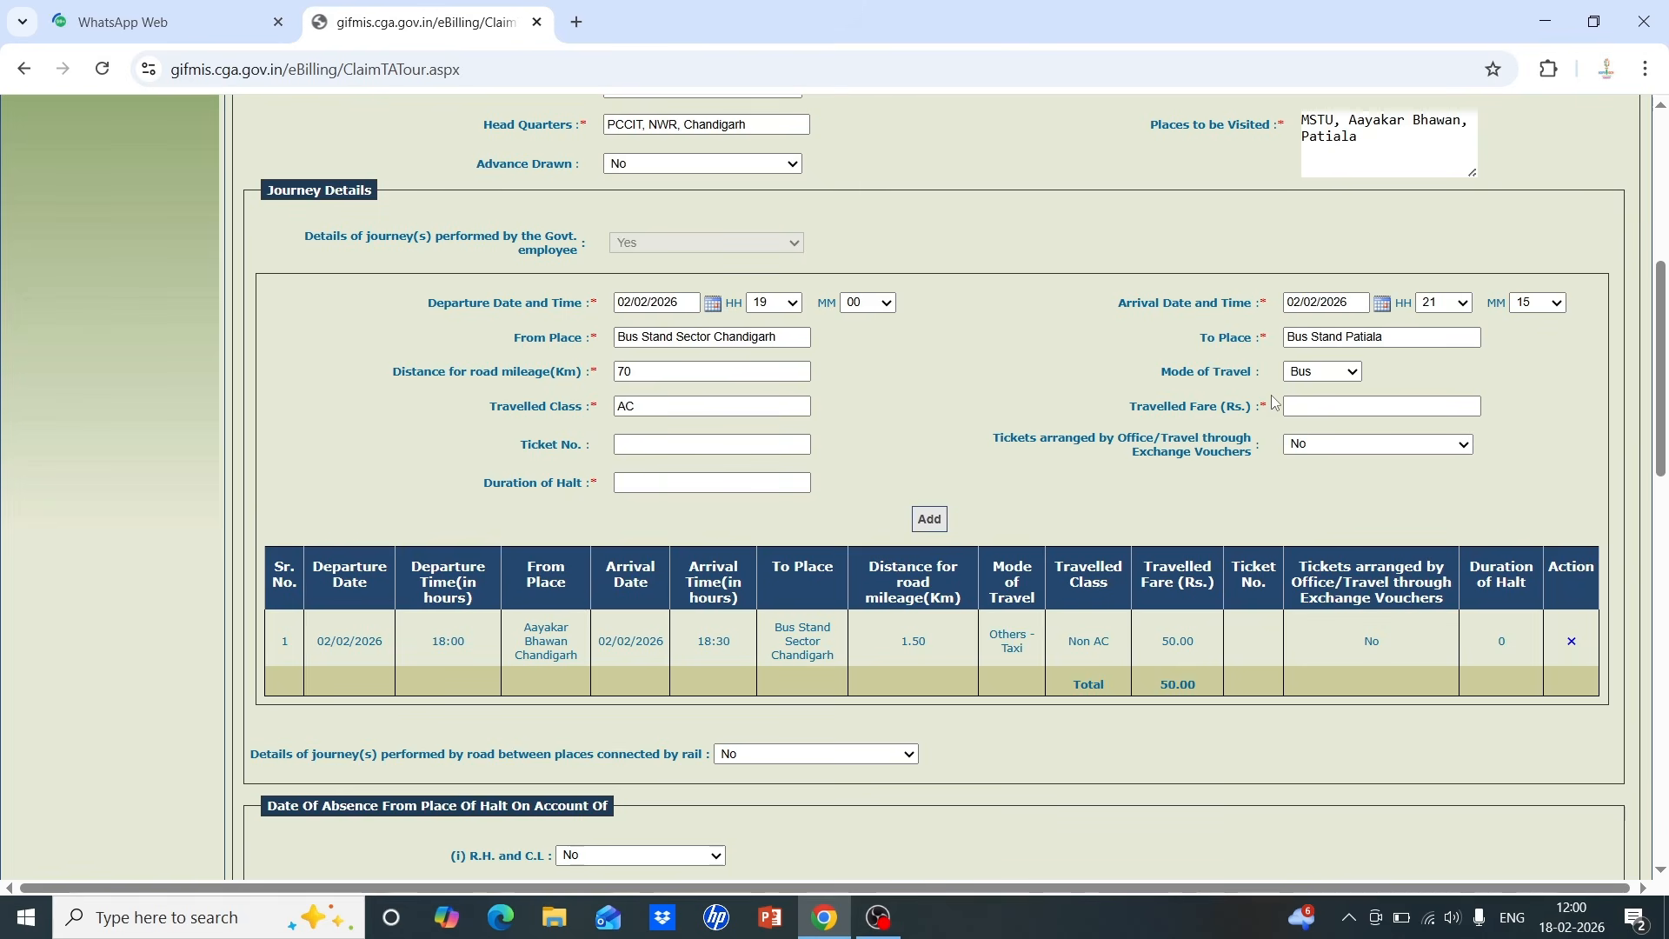
pyautogui.click(1324, 406)
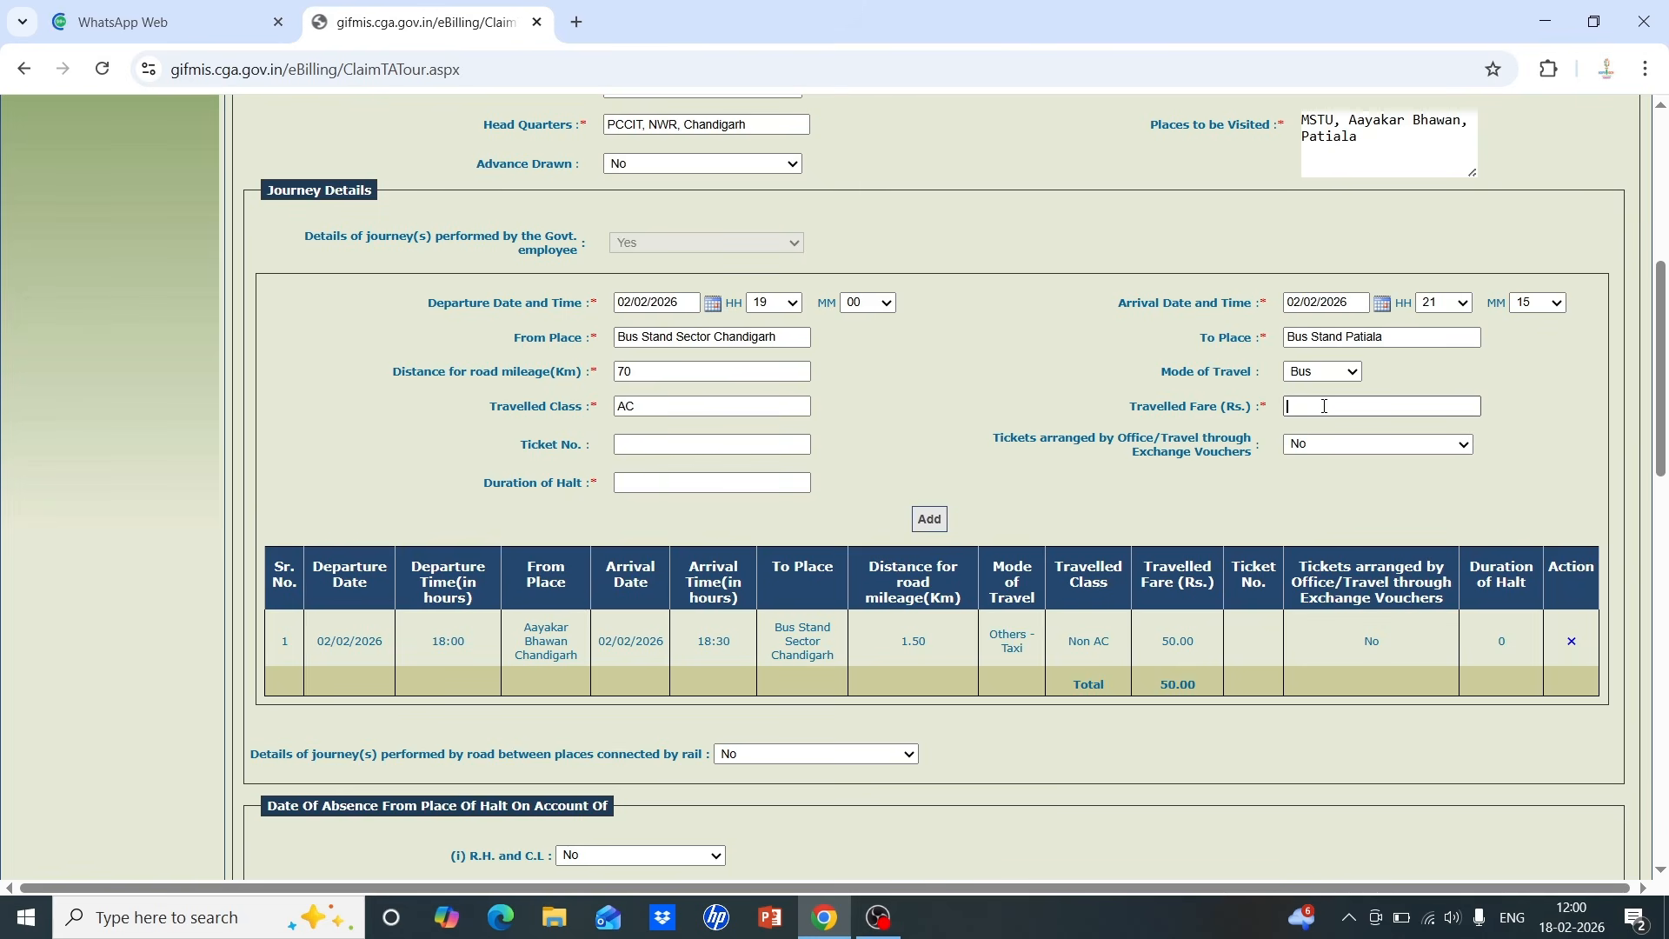
pyautogui.write('20')
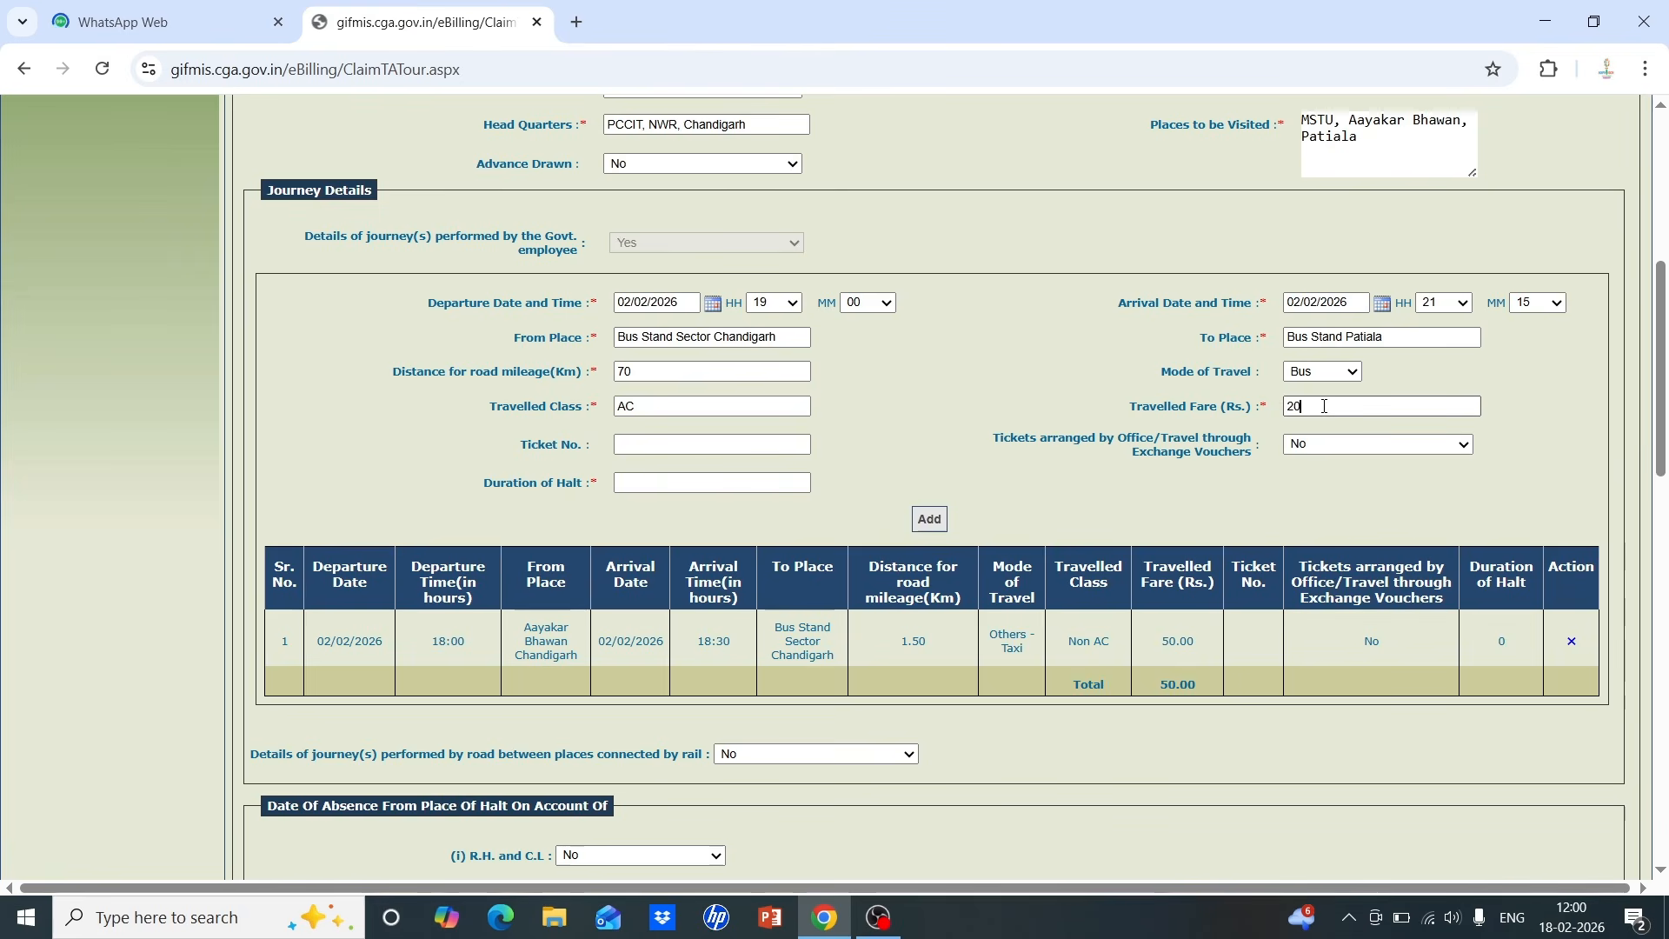
pyautogui.write('0')
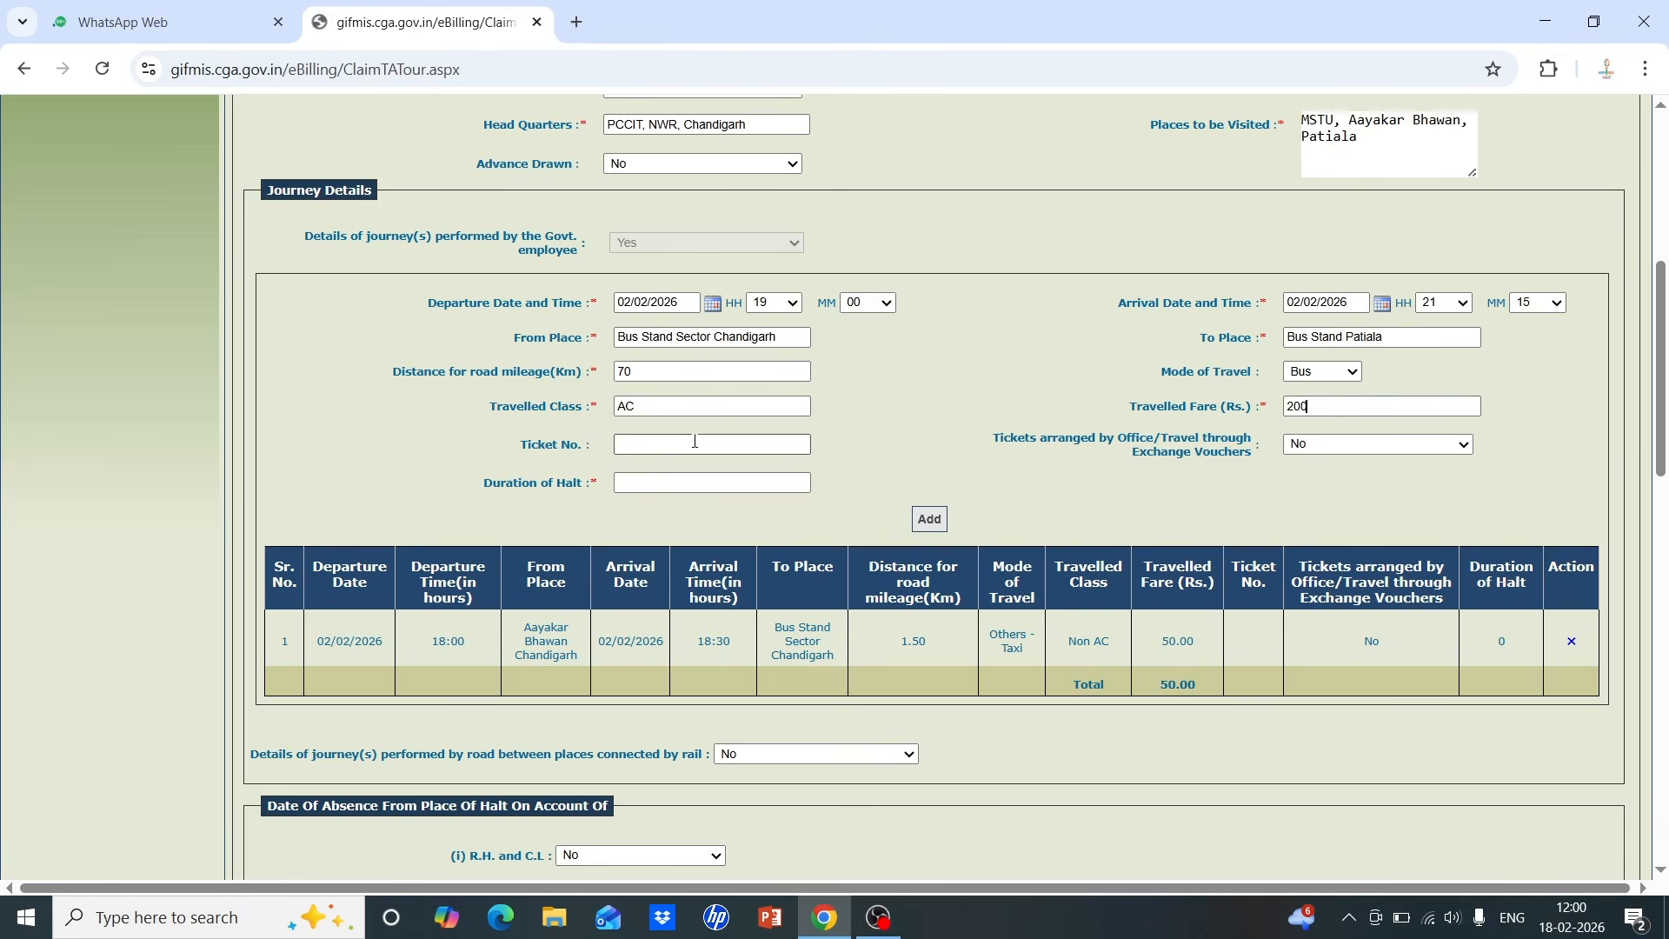
pyautogui.click(727, 485)
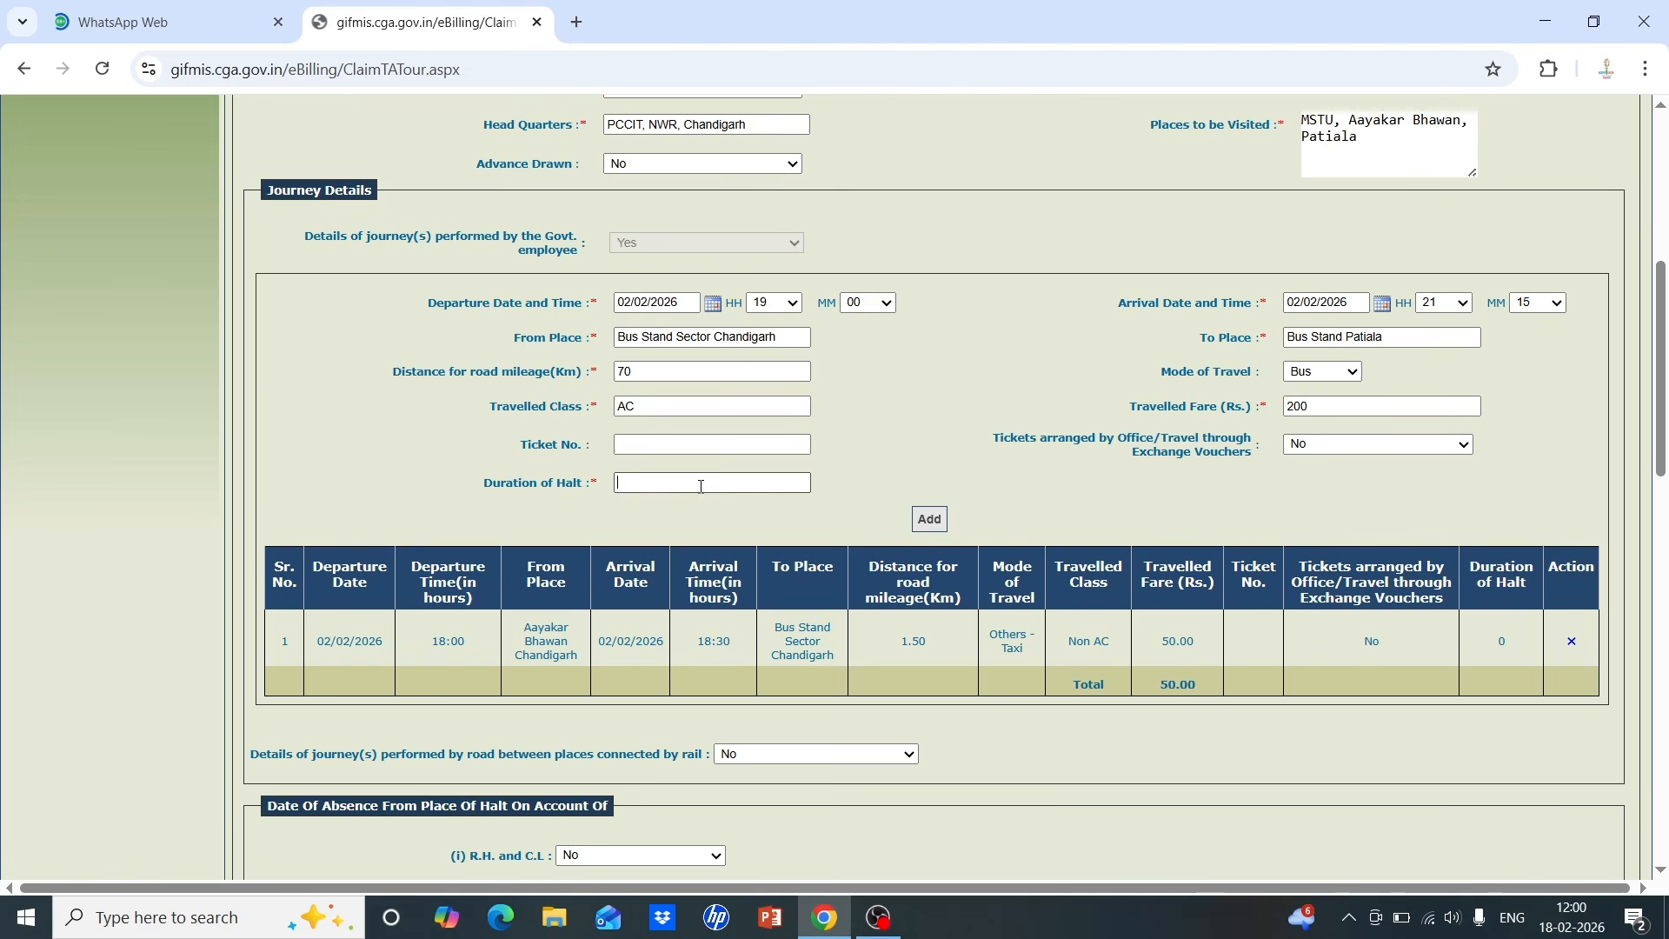
pyautogui.write('30Min')
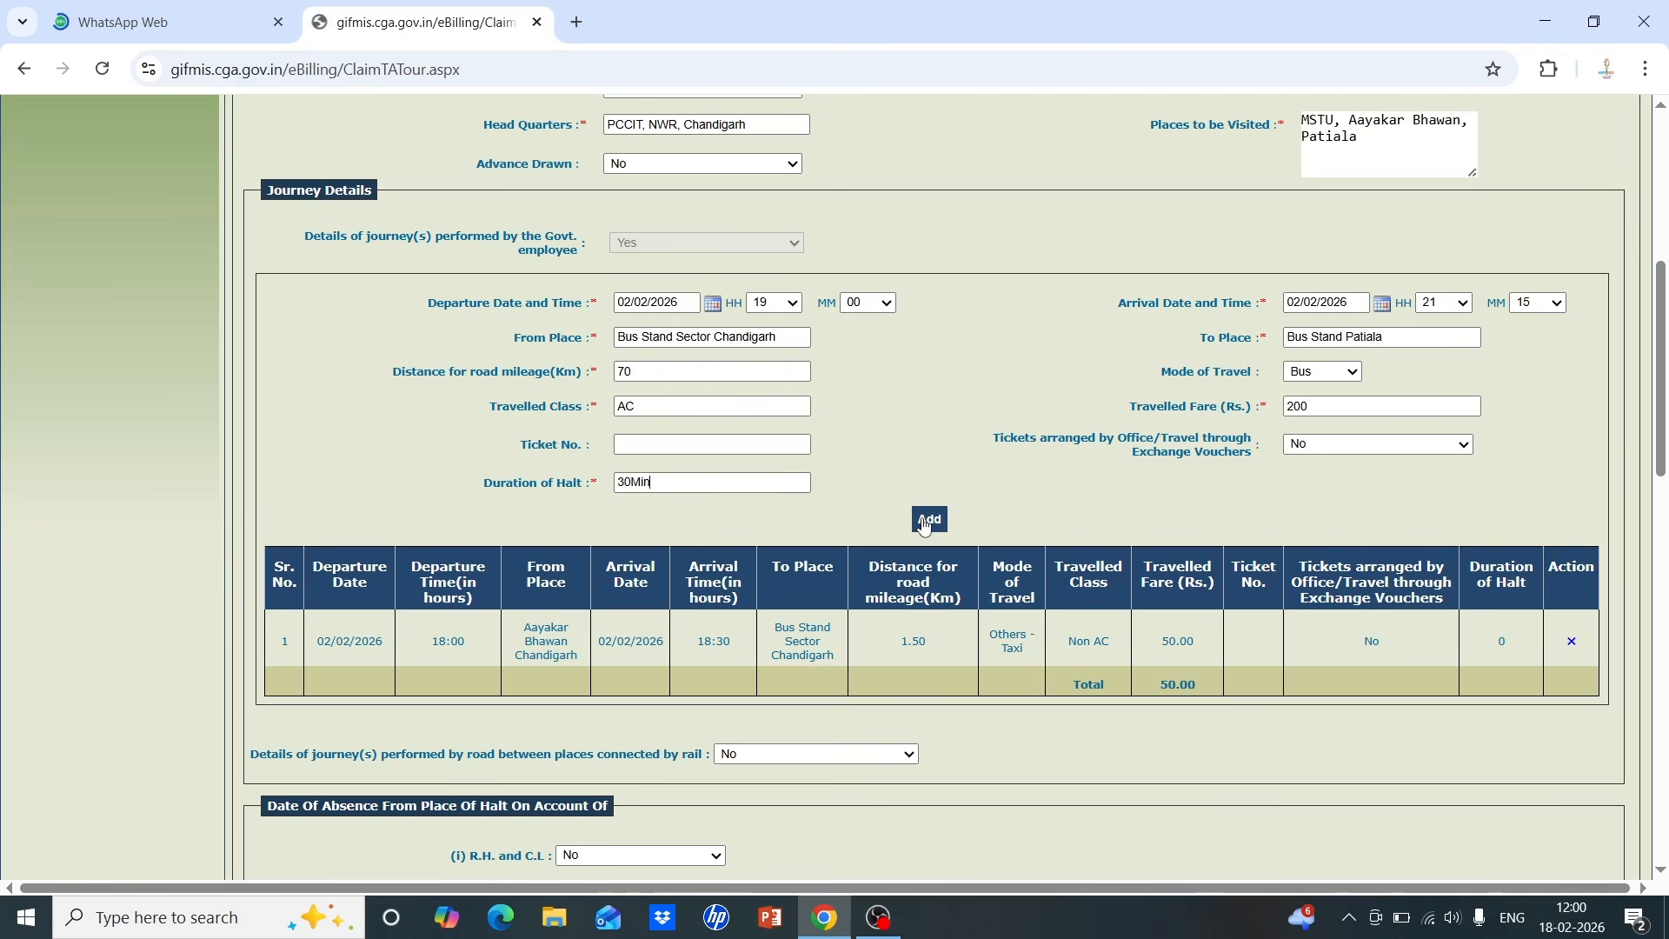
pyautogui.click(926, 522)
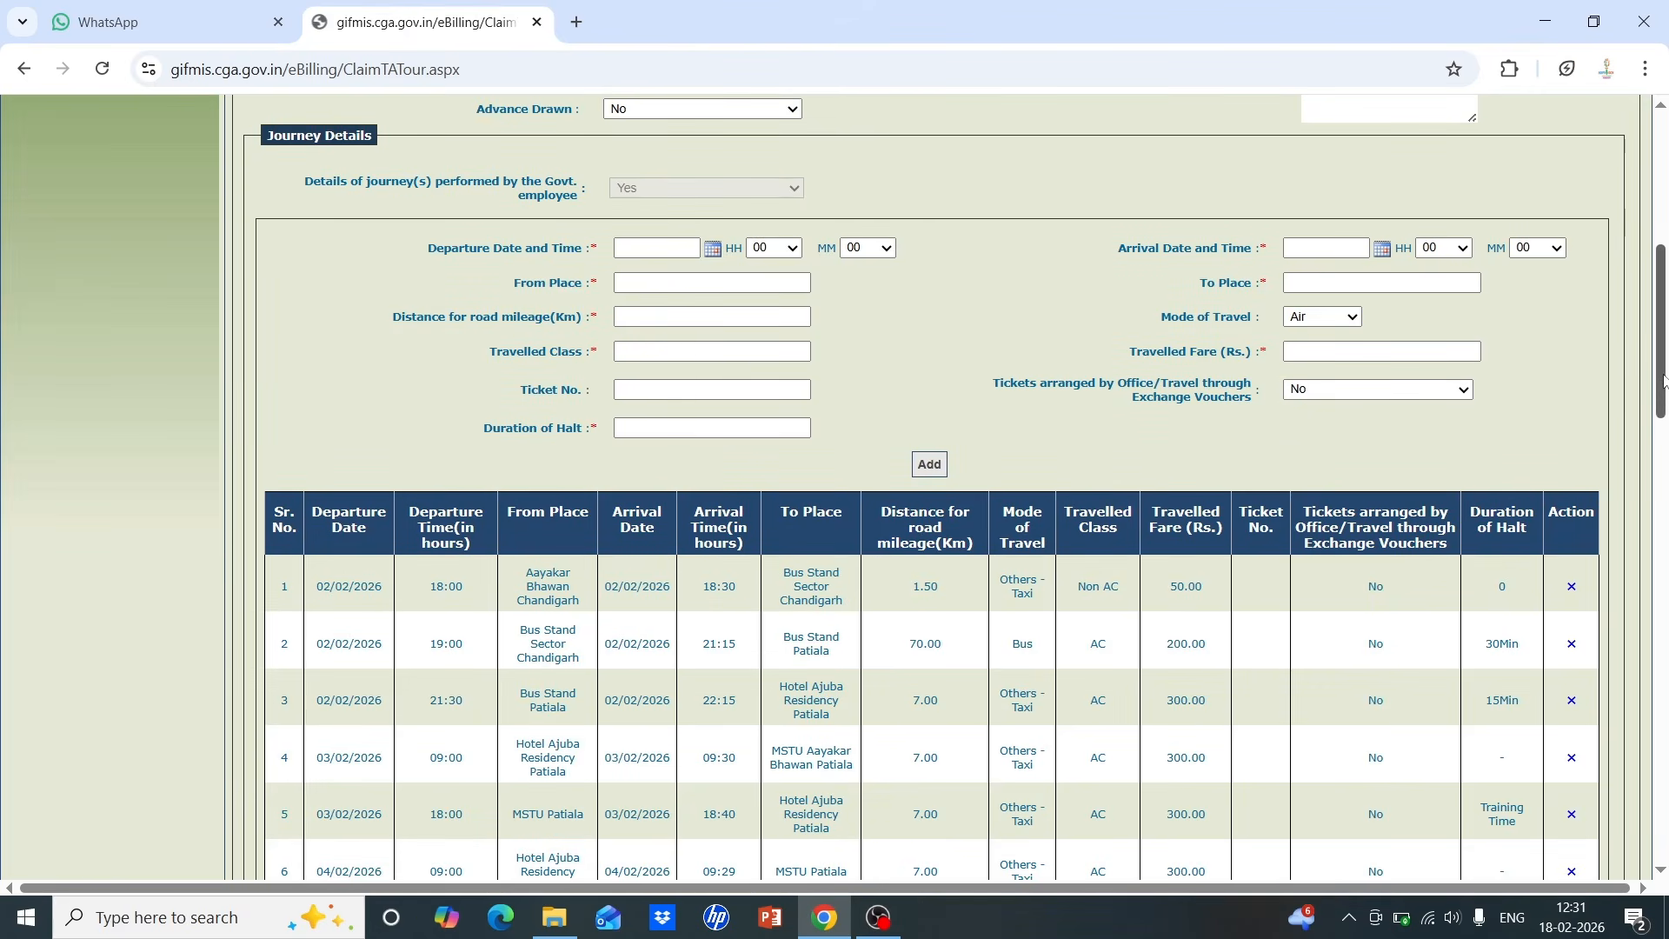
# Review the full table of added tour journeys, including travelled class, fares and halt durations, against the journey entry fields.
pyautogui.moveTo(1663, 380); pyautogui.dragTo(1661, 461)
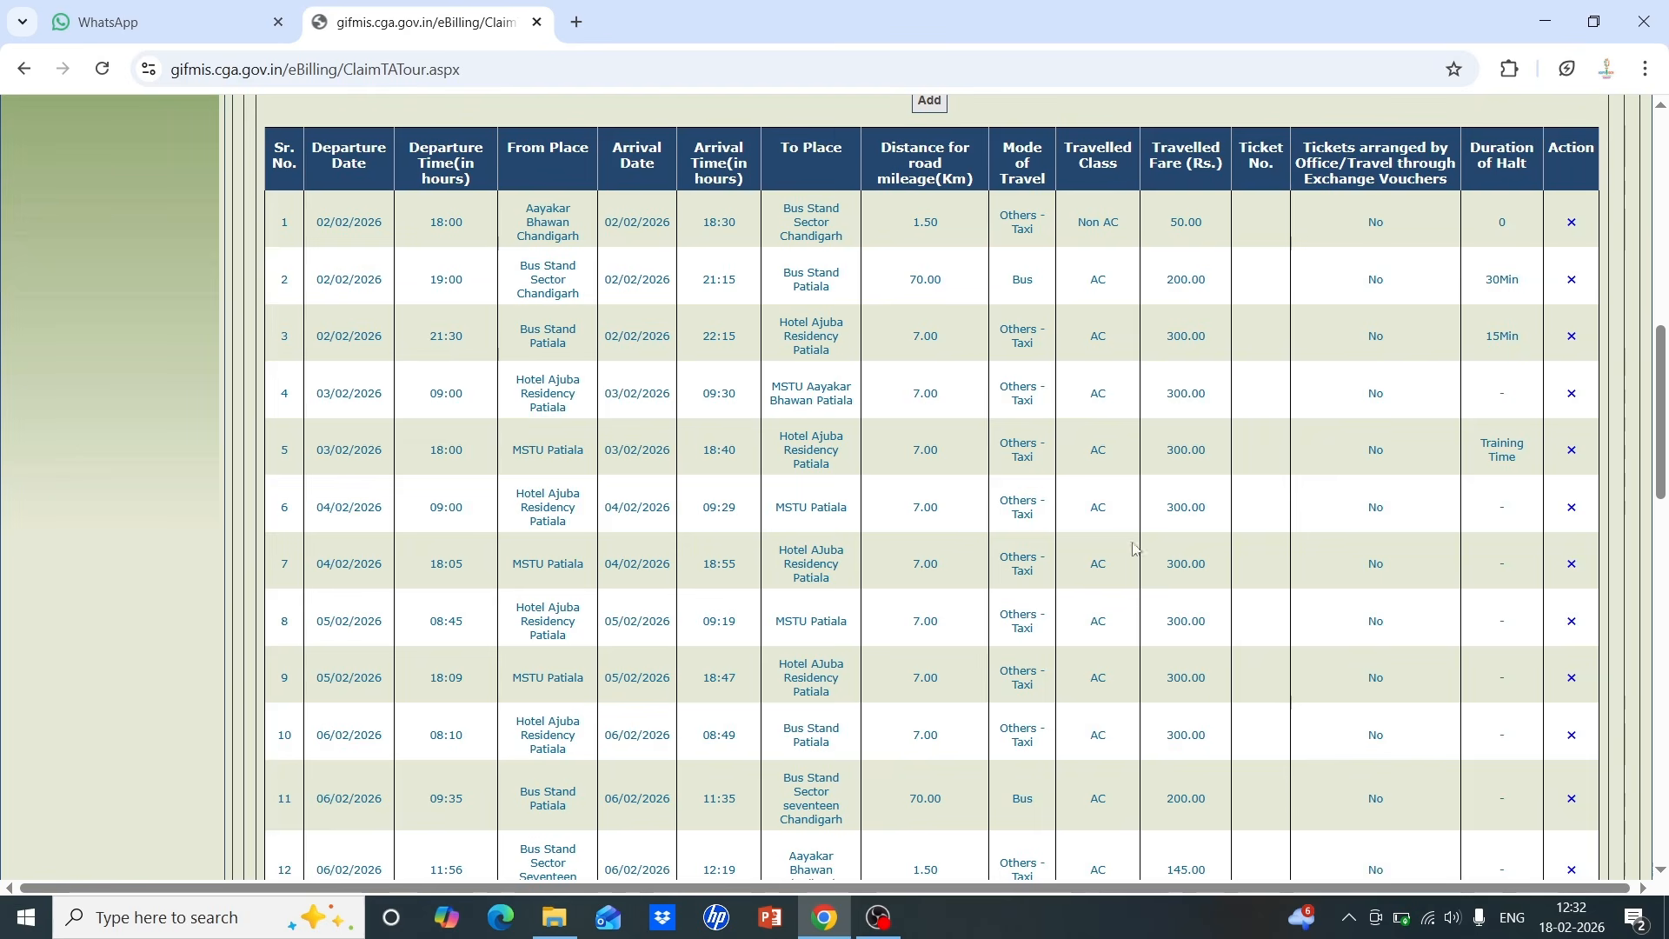
pyautogui.moveTo(1663, 466); pyautogui.dragTo(1666, 589)
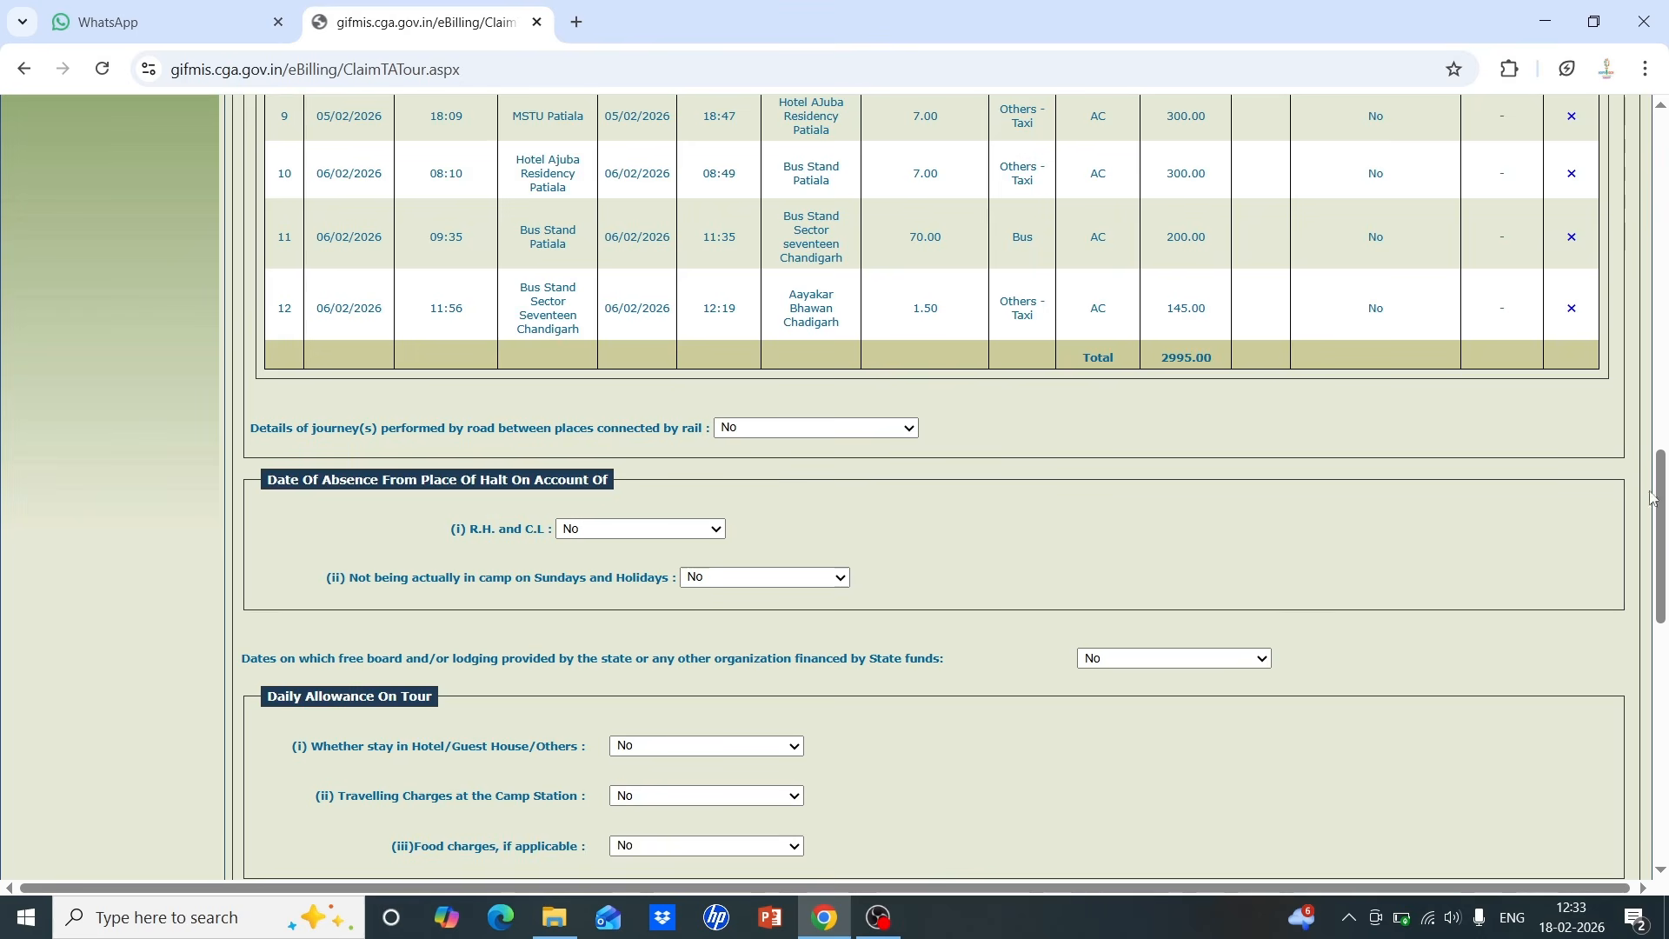
pyautogui.moveTo(1663, 504); pyautogui.dragTo(1663, 374)
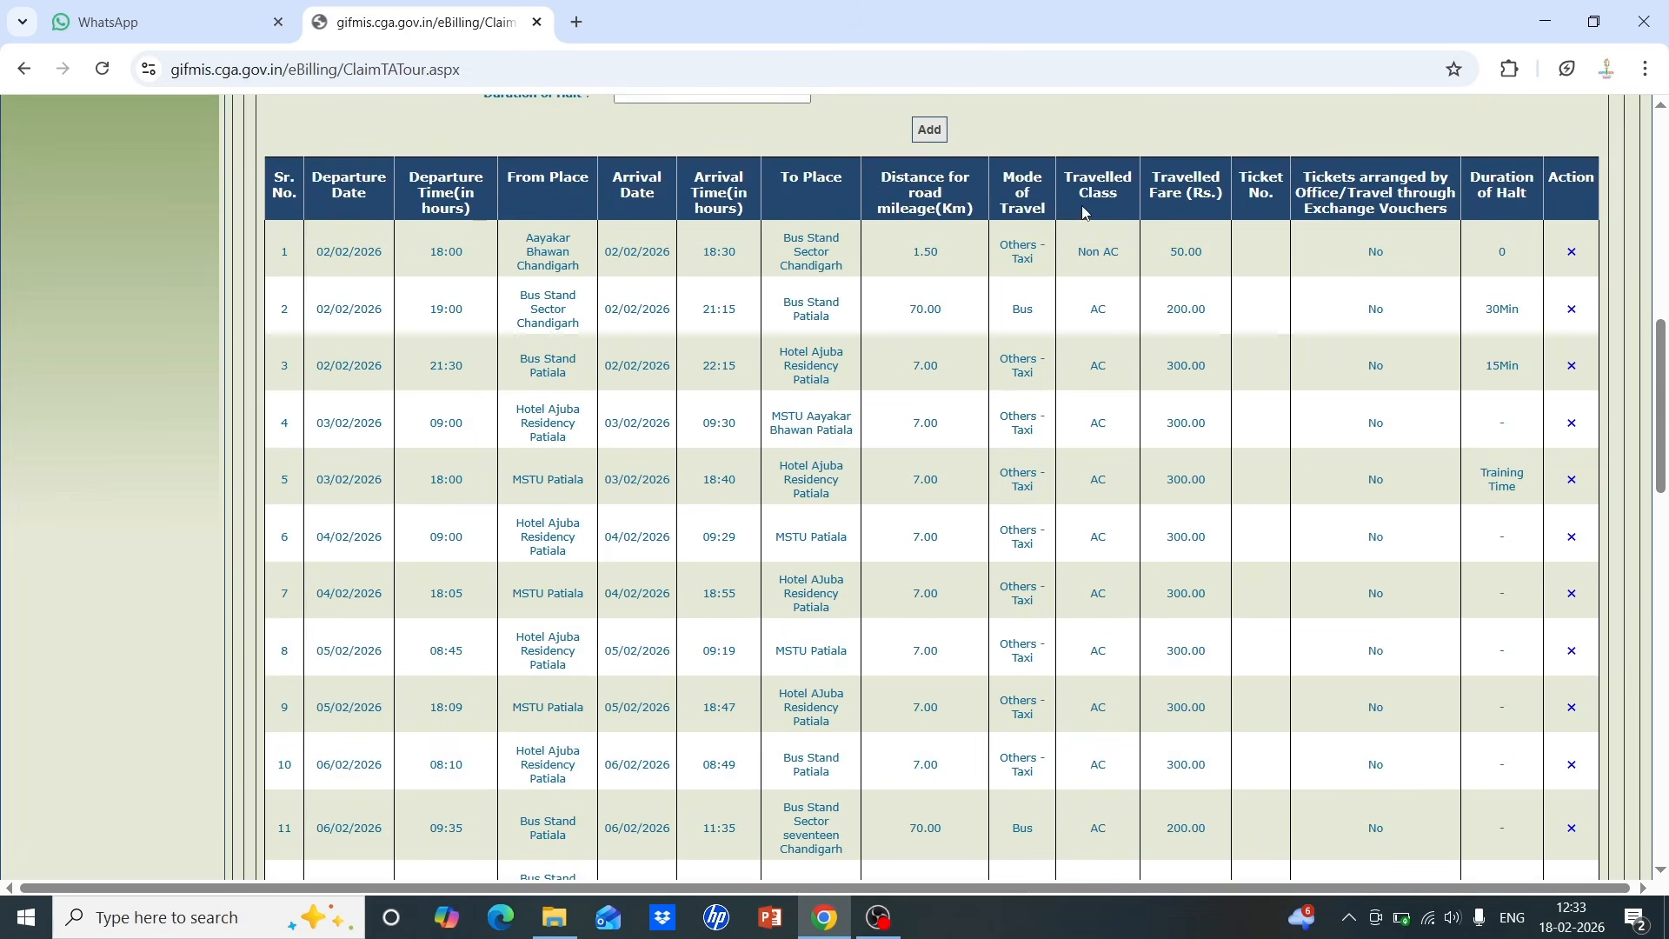
pyautogui.moveTo(1666, 406); pyautogui.dragTo(1666, 287)
pyautogui.click(720, 547)
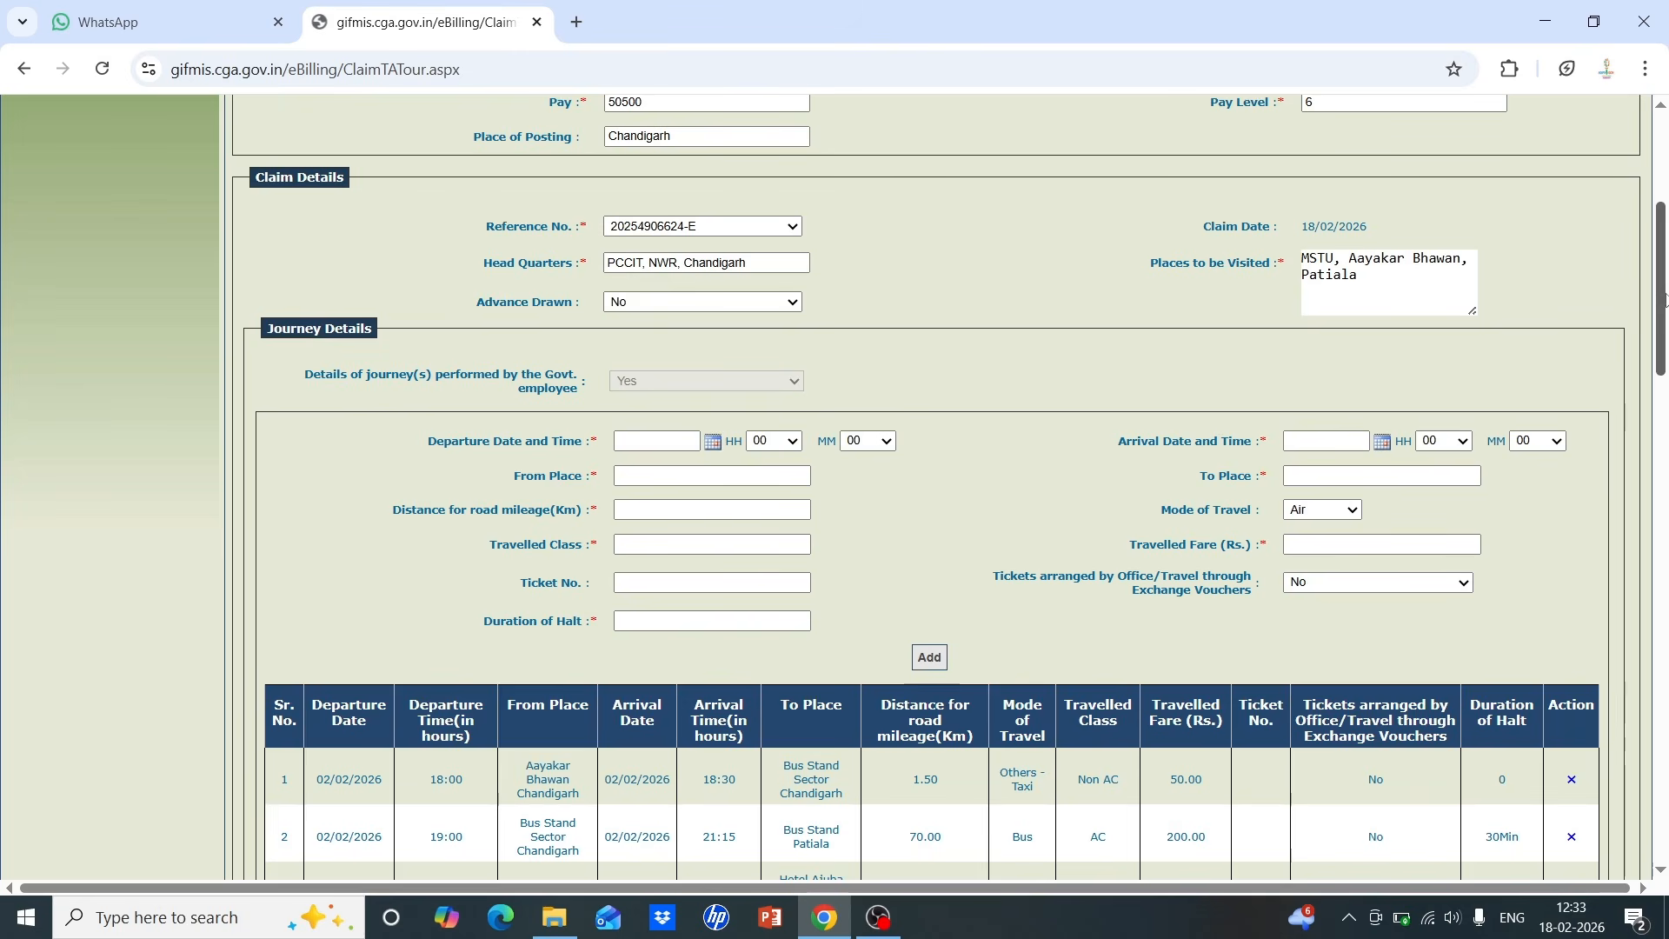
# Check the leave types offered for R.H. and C.L. absence, leaving the R.H. and C.L. option at No.
pyautogui.moveTo(1652, 300); pyautogui.dragTo(1650, 586)
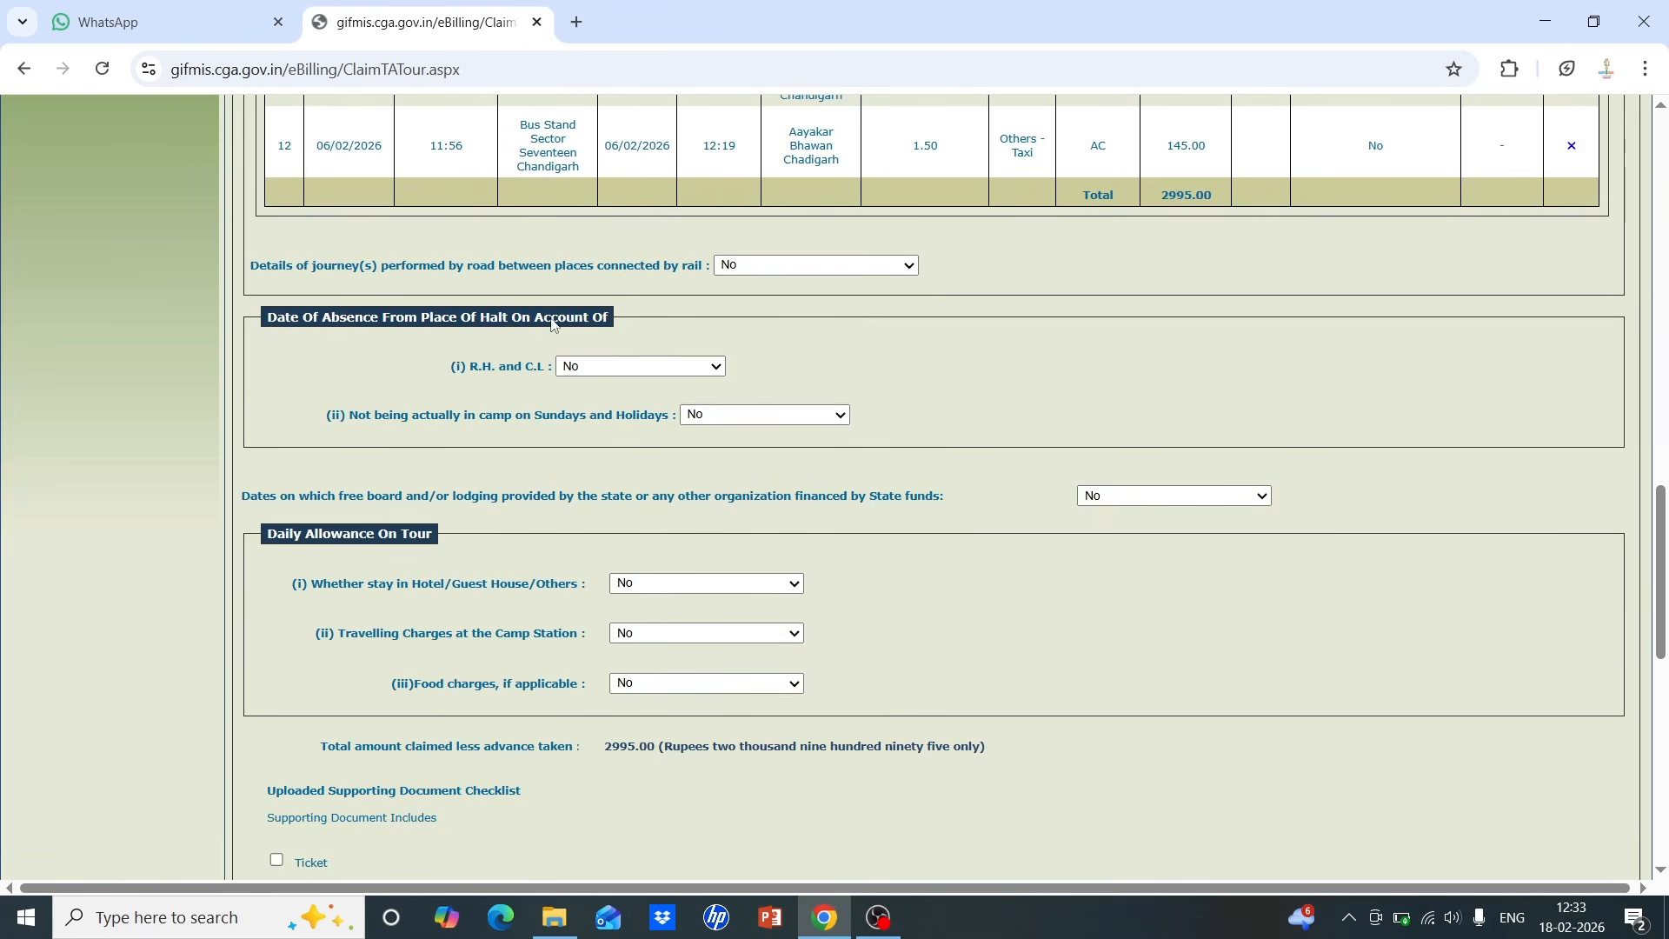
pyautogui.click(605, 374)
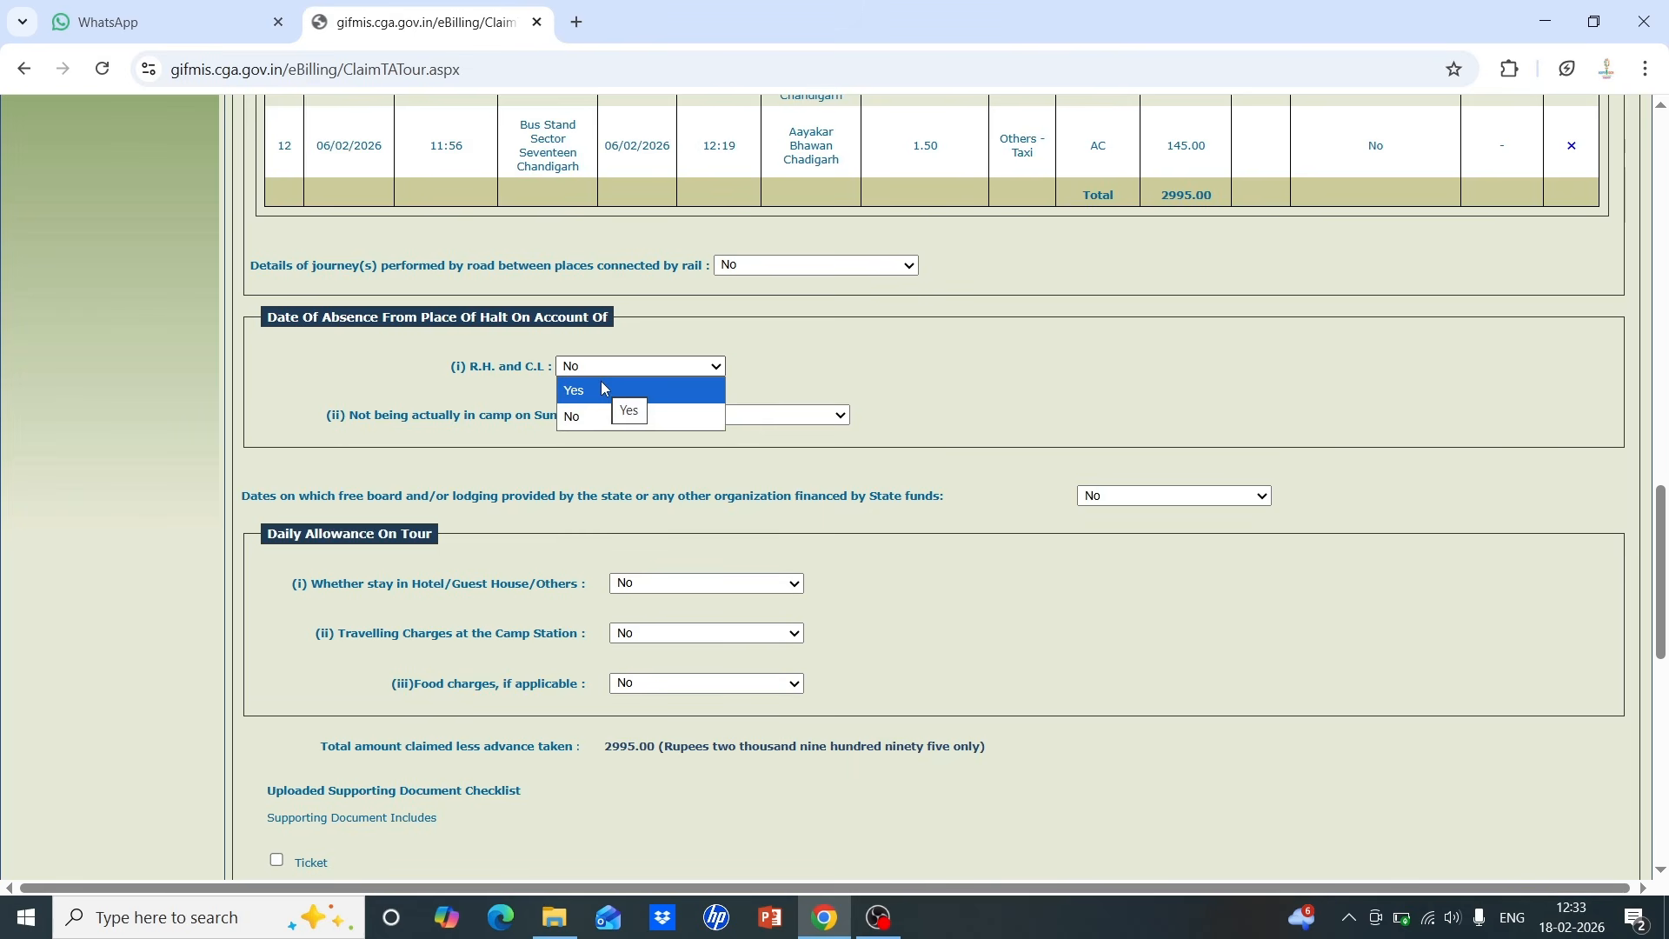
pyautogui.click(606, 389)
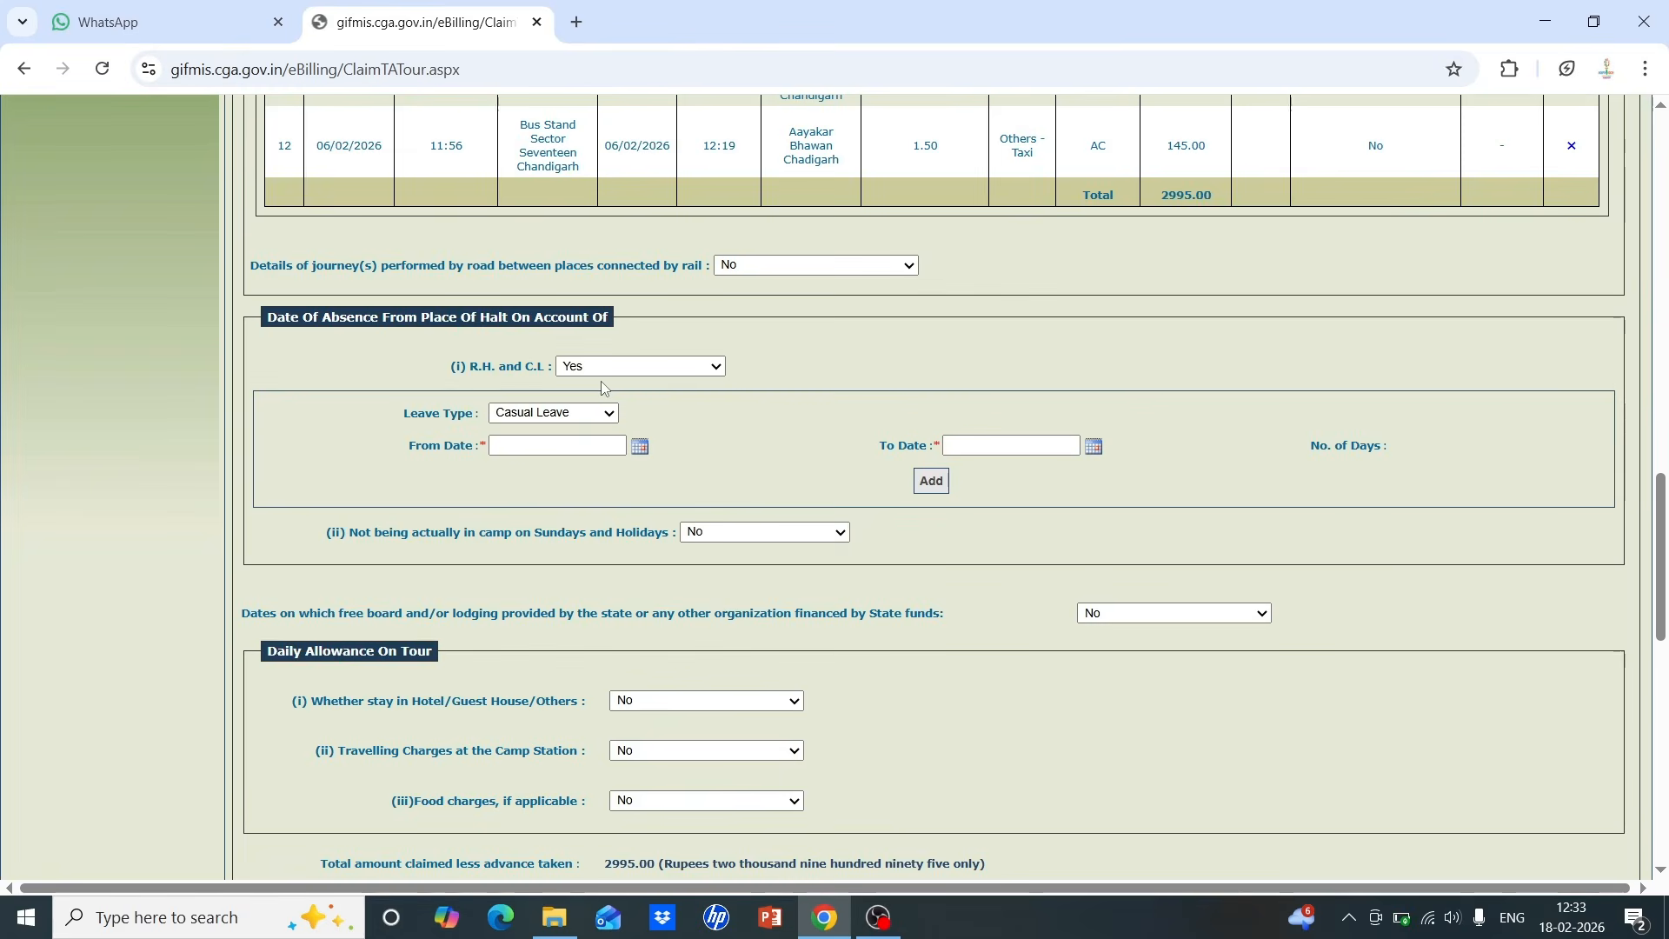
pyautogui.click(567, 414)
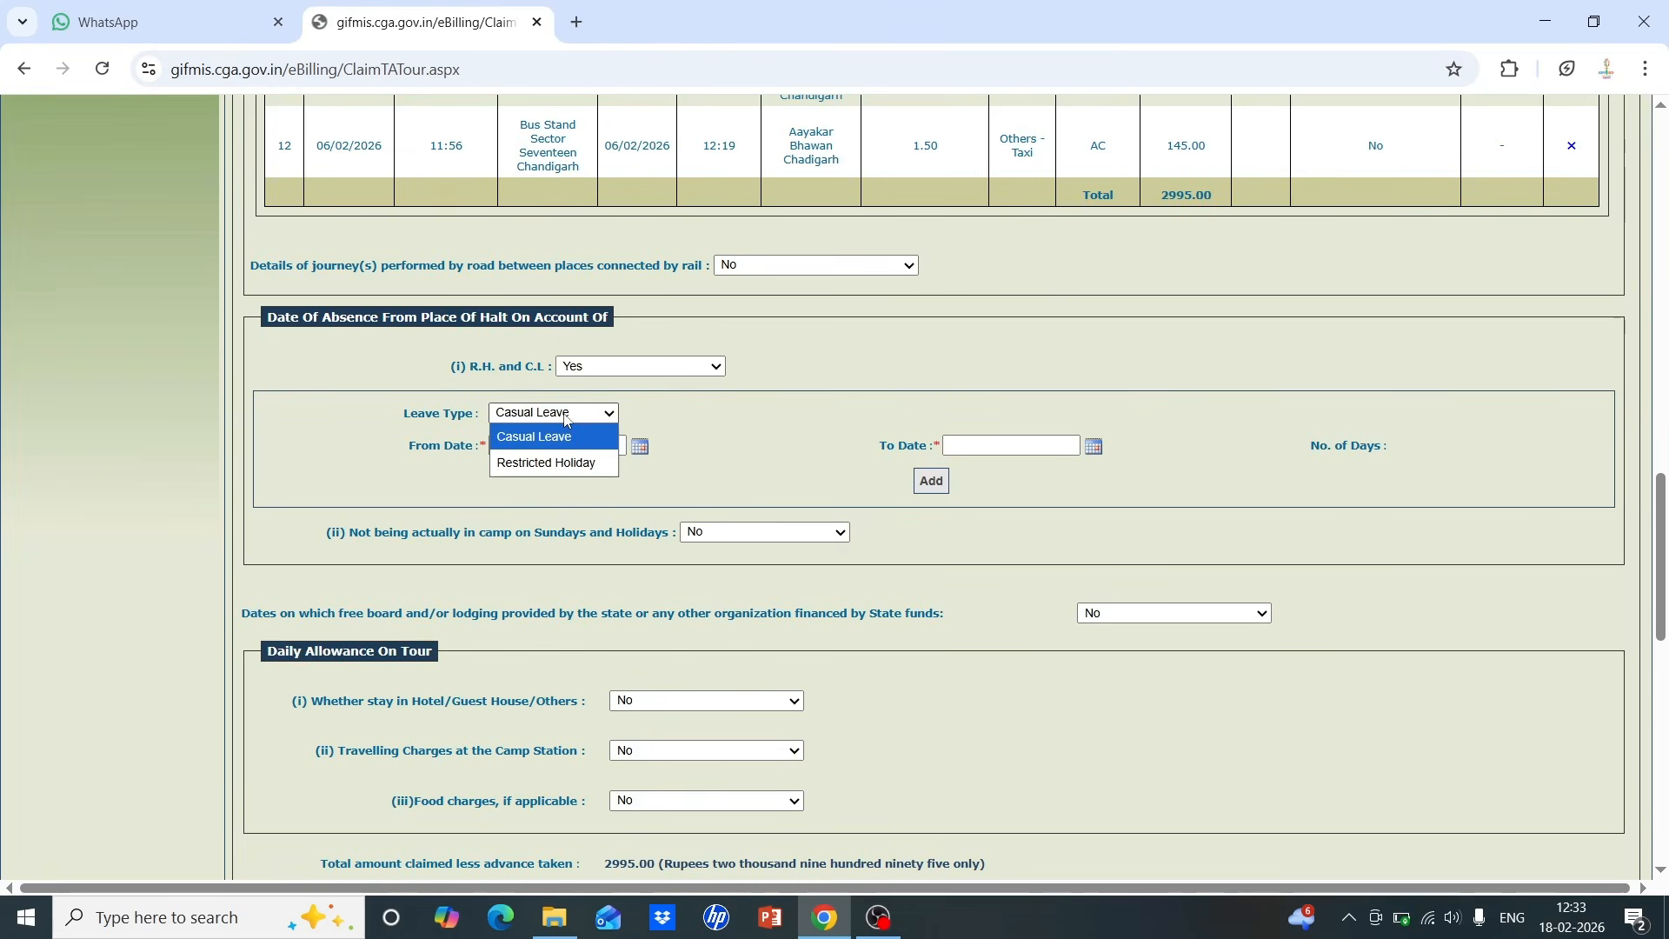
pyautogui.click(705, 409)
pyautogui.click(699, 366)
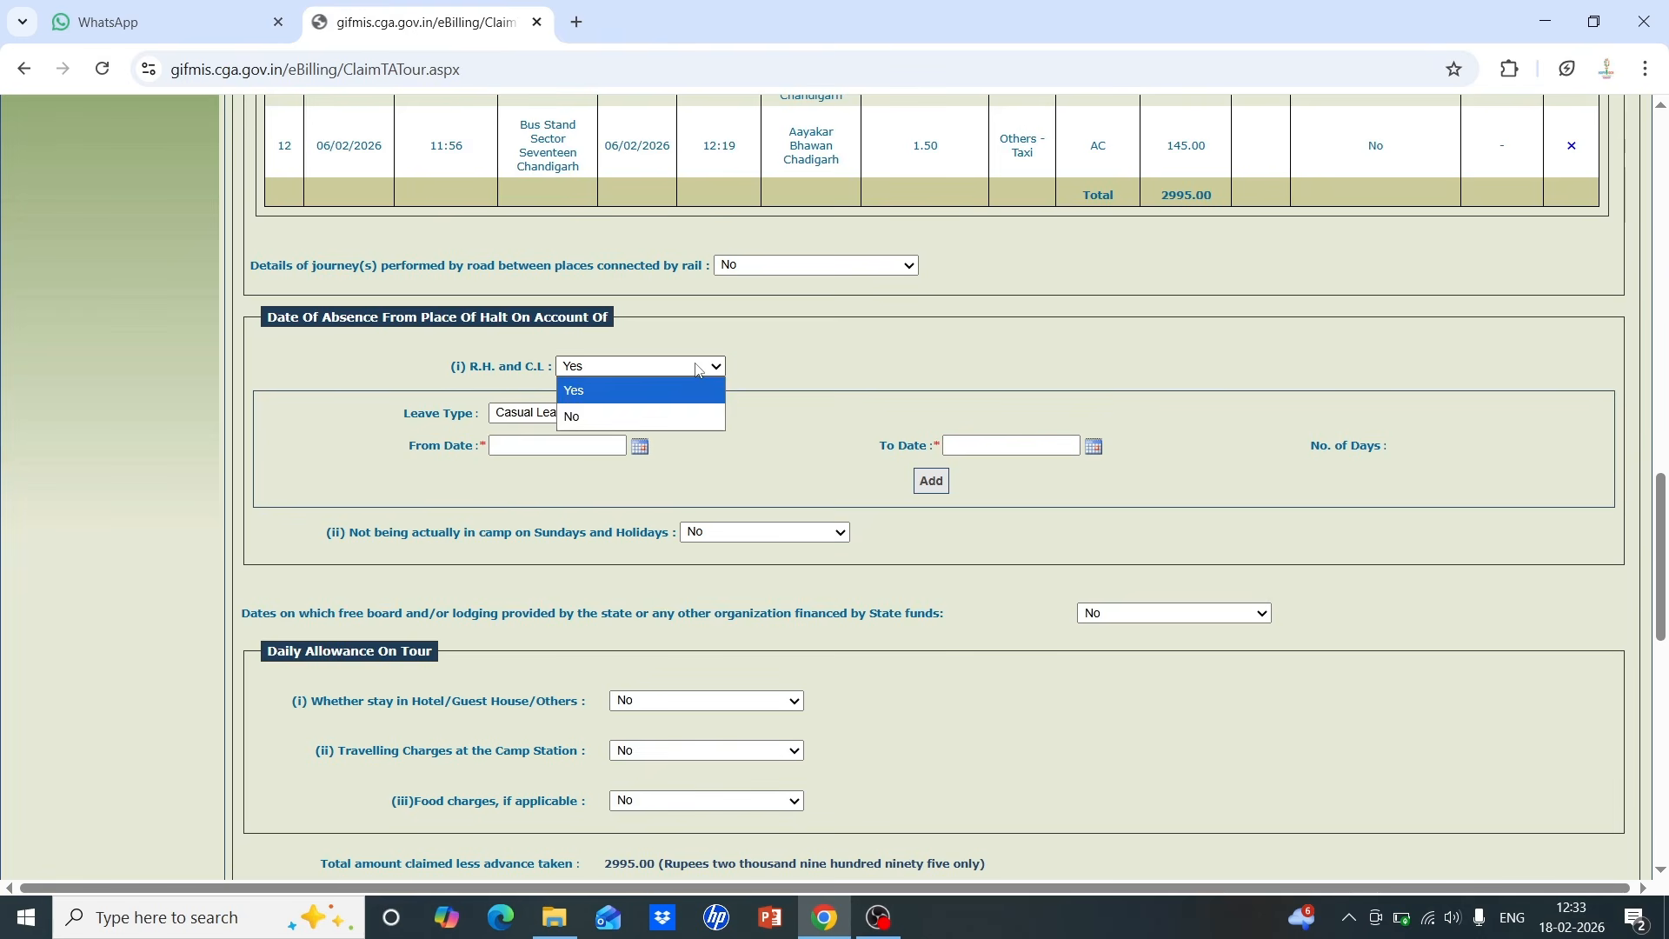
pyautogui.click(659, 418)
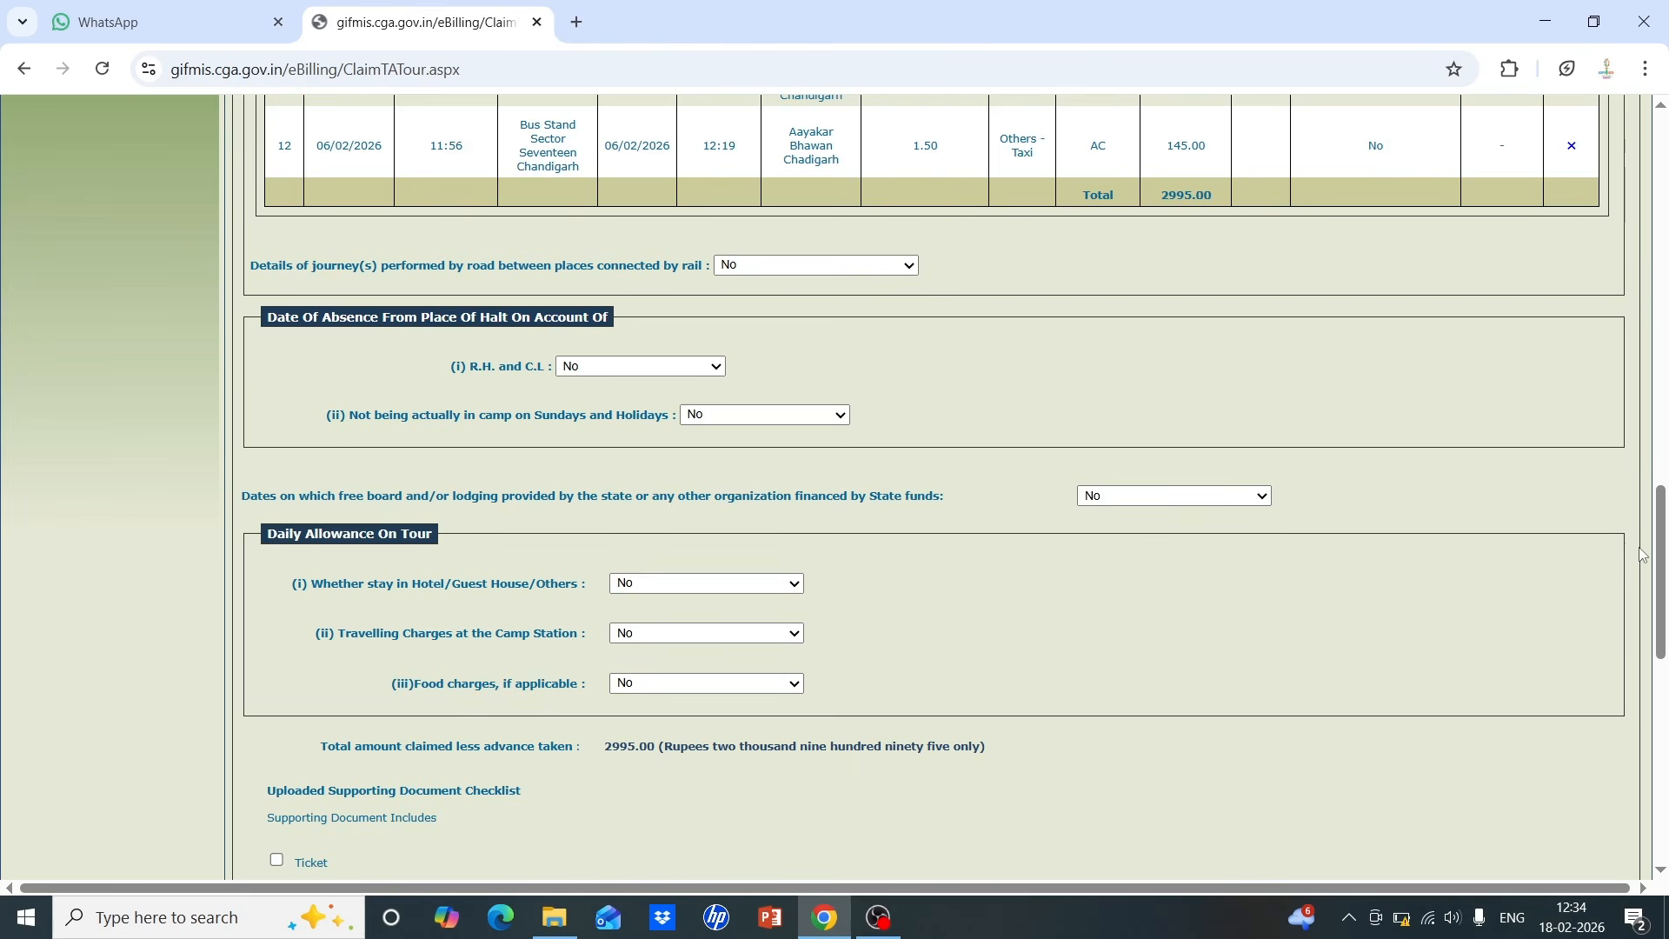
# Set the hotel/guest house stay question under Daily Allowance On Tour to Yes.
pyautogui.moveTo(1665, 565); pyautogui.dragTo(1667, 632)
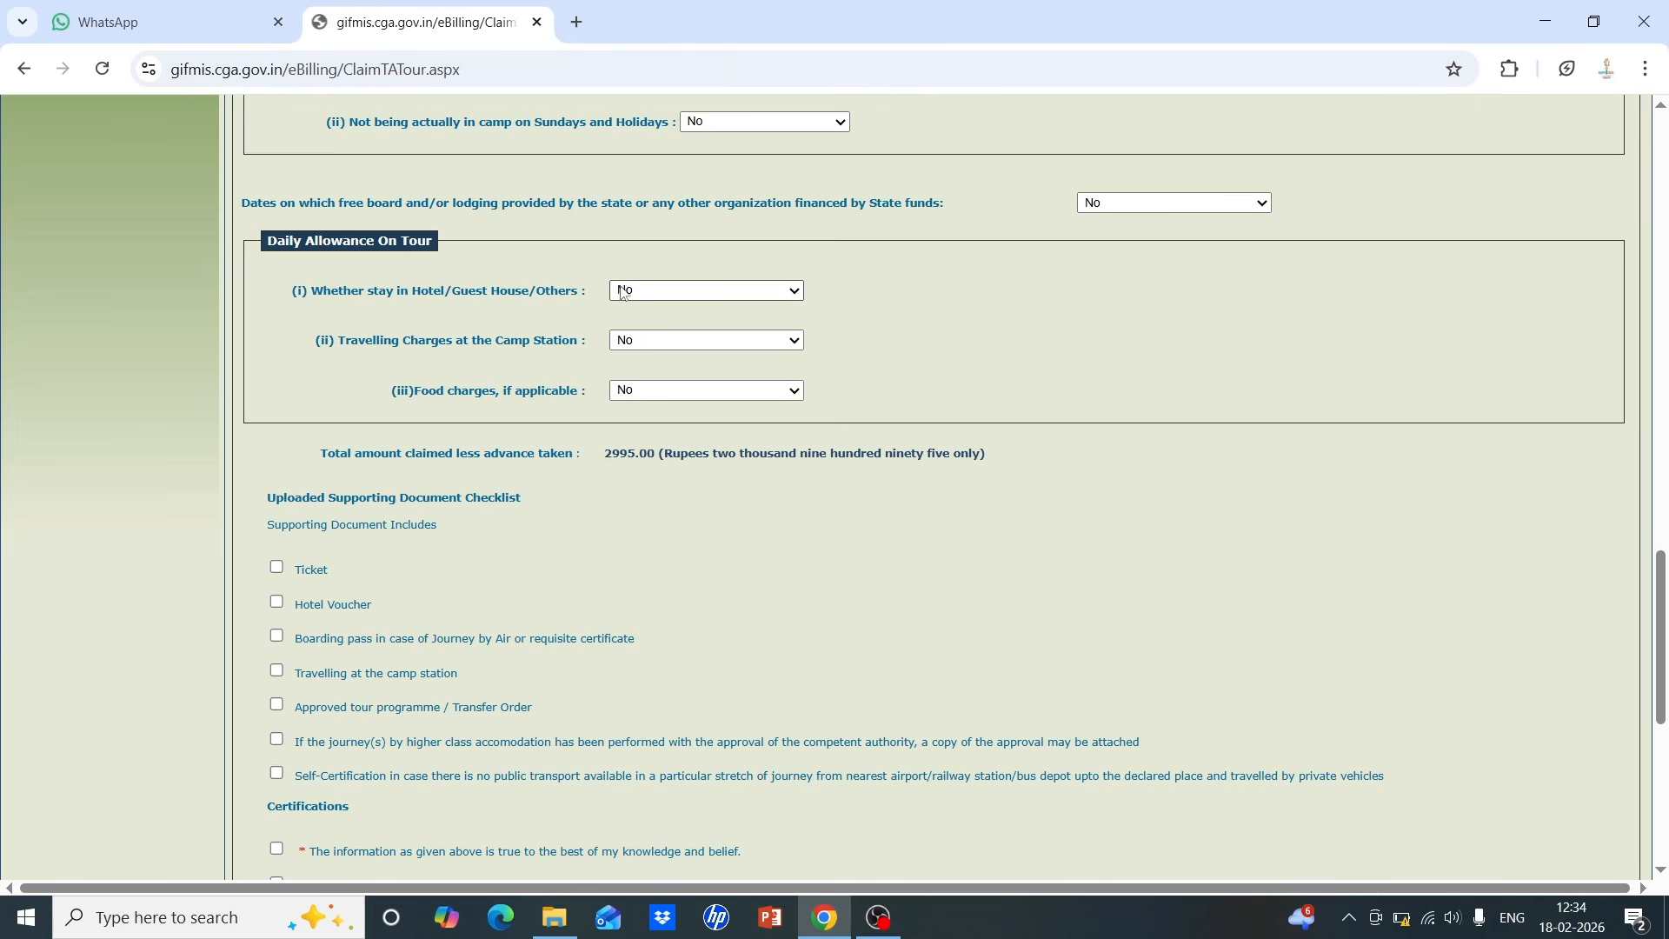
pyautogui.click(647, 291)
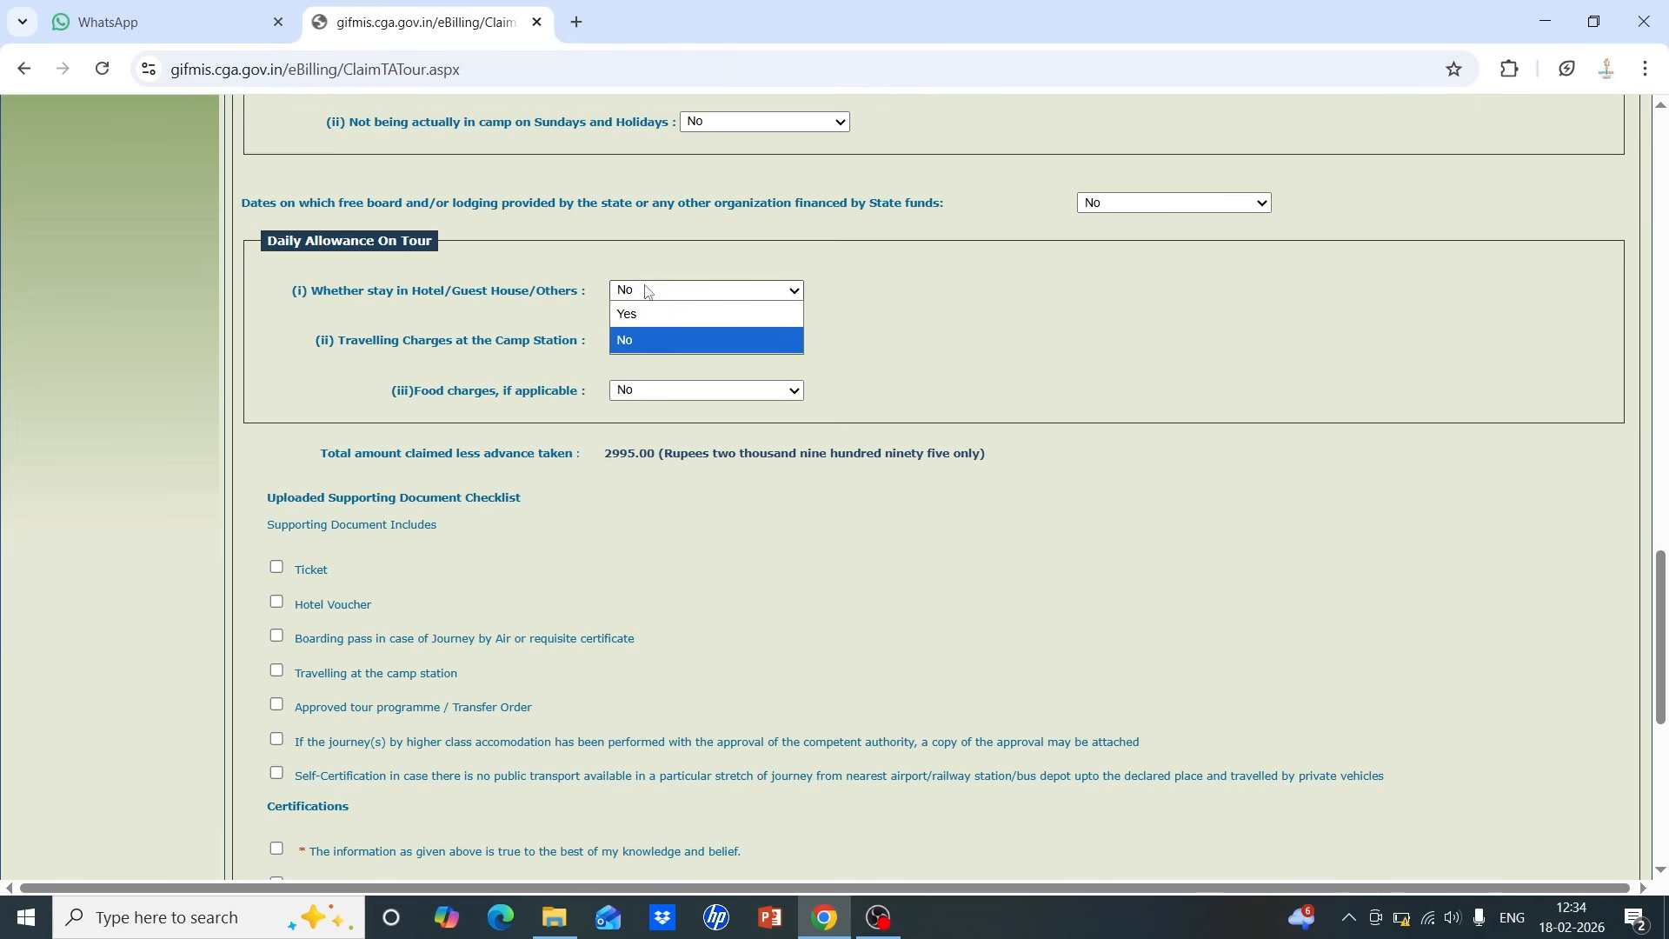
pyautogui.click(649, 314)
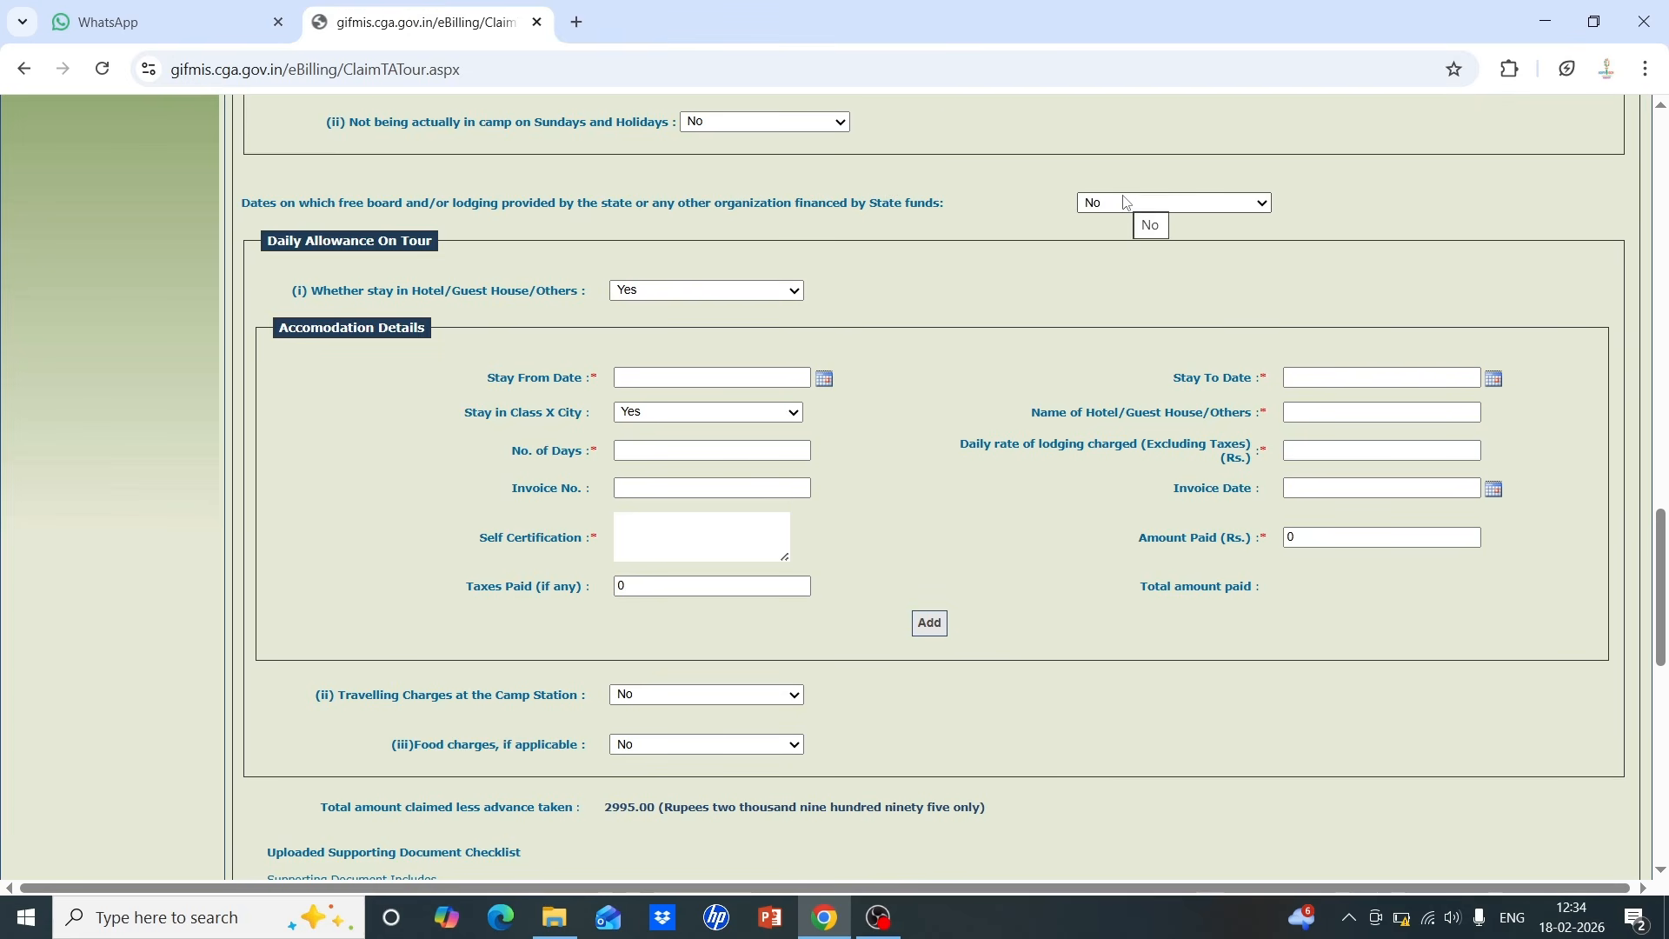
# Enter the stay dates from 02/02/2026 to 06/02/2026 and set Stay in Class X City to No.
pyautogui.click(631, 374)
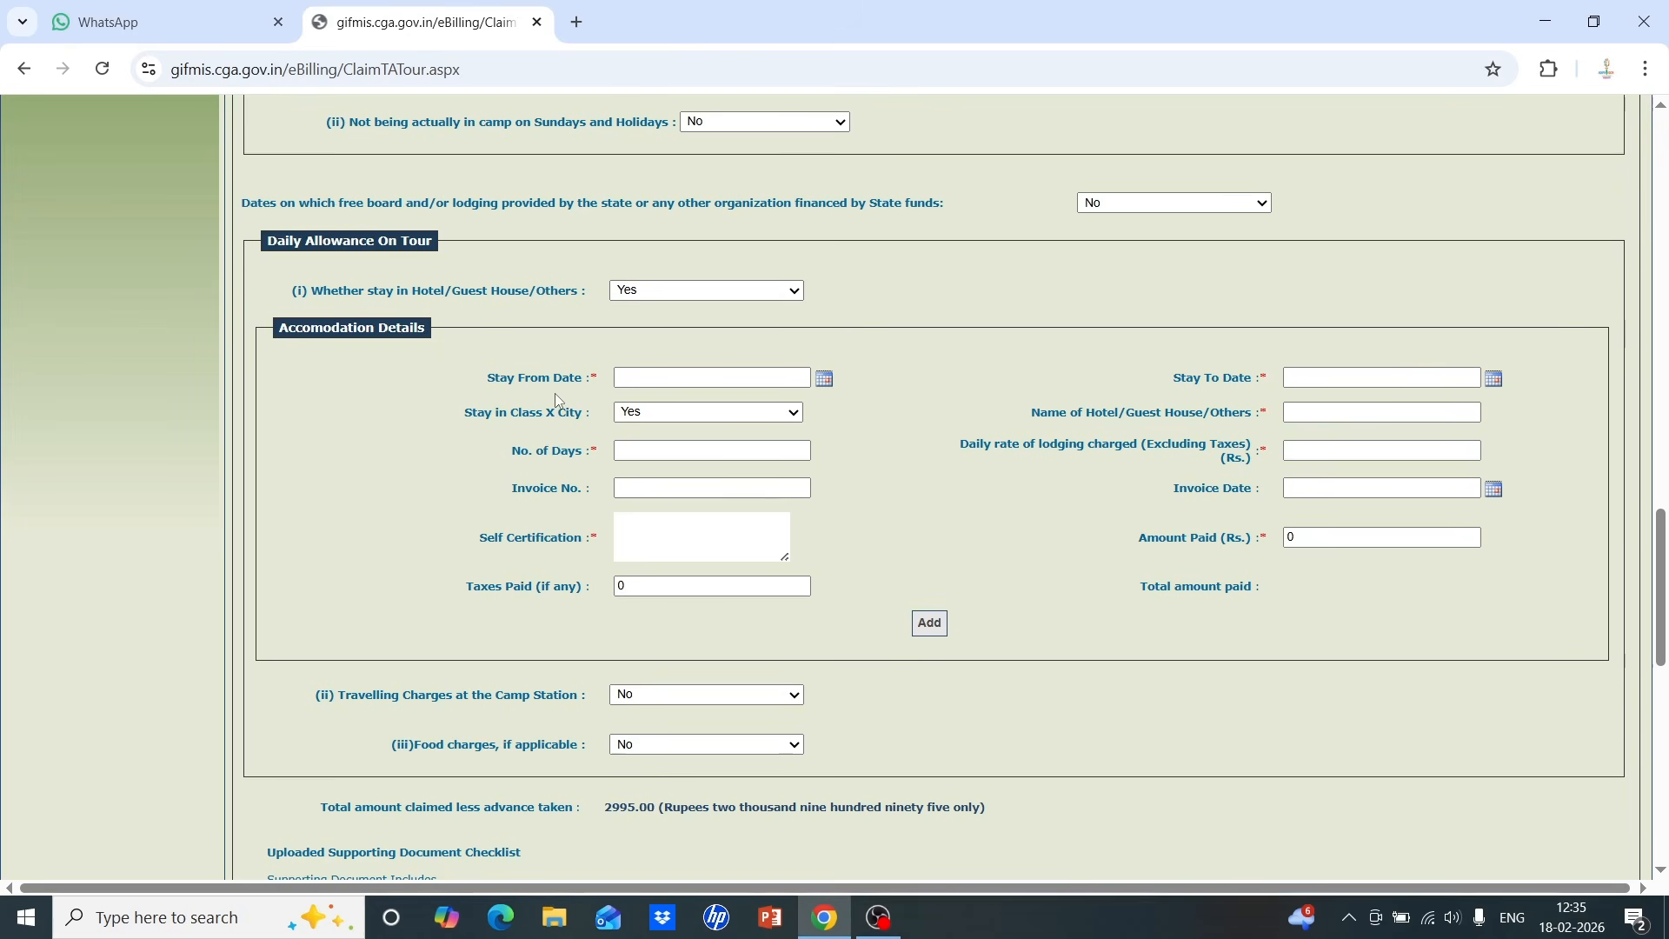
pyautogui.click(825, 379)
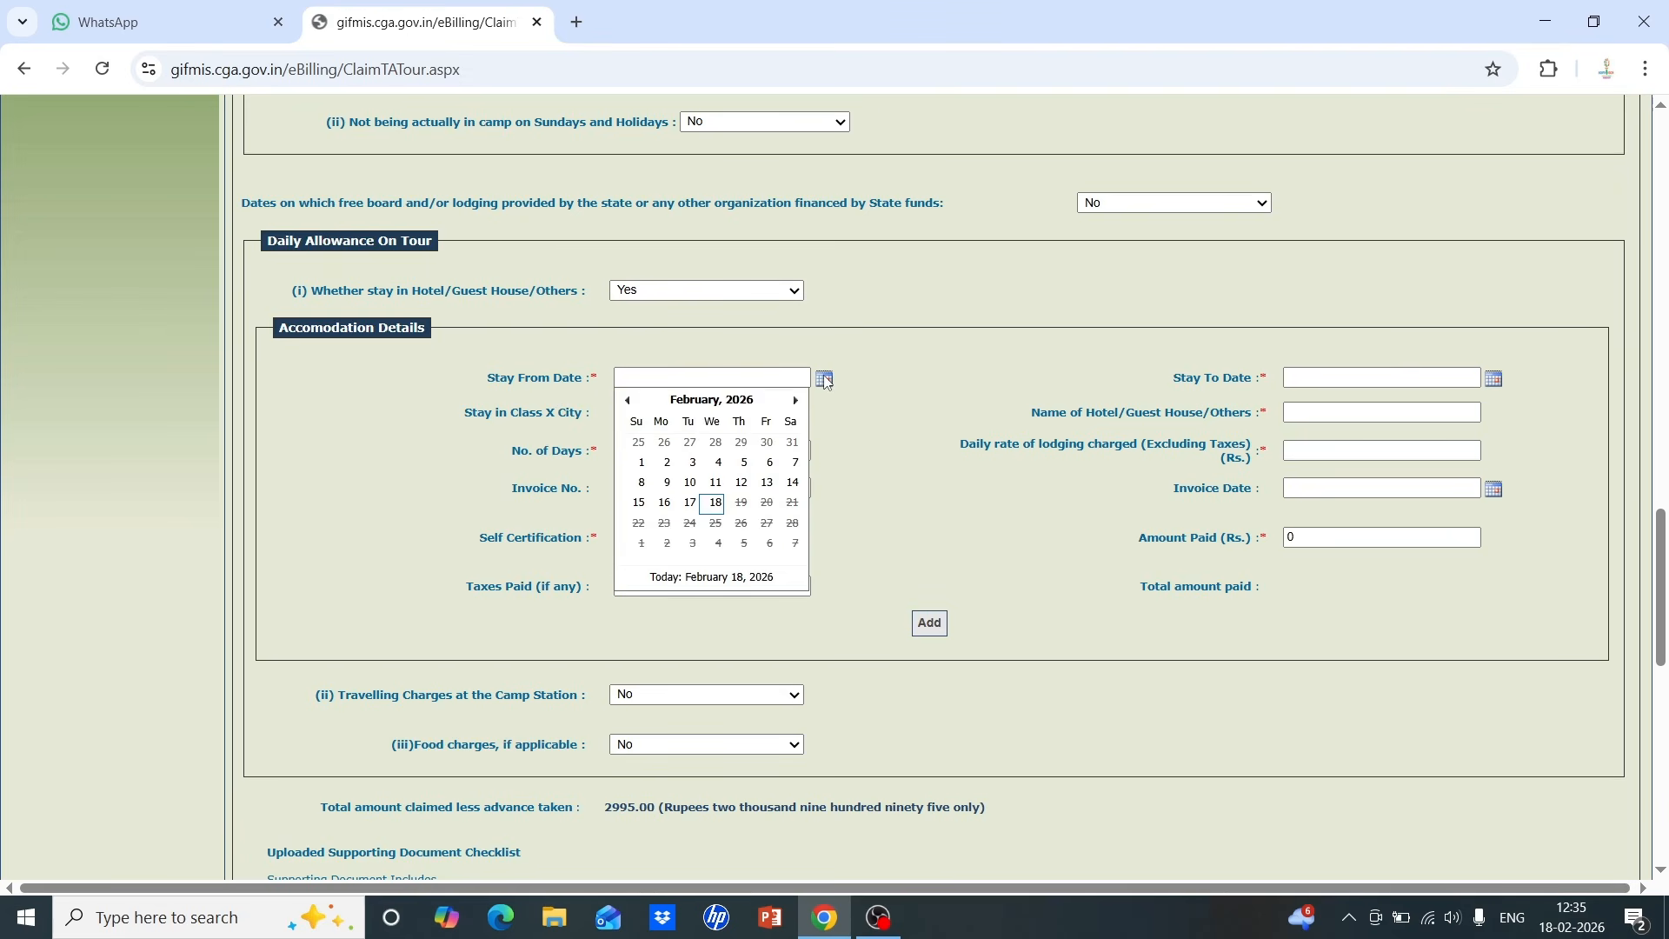
pyautogui.click(667, 466)
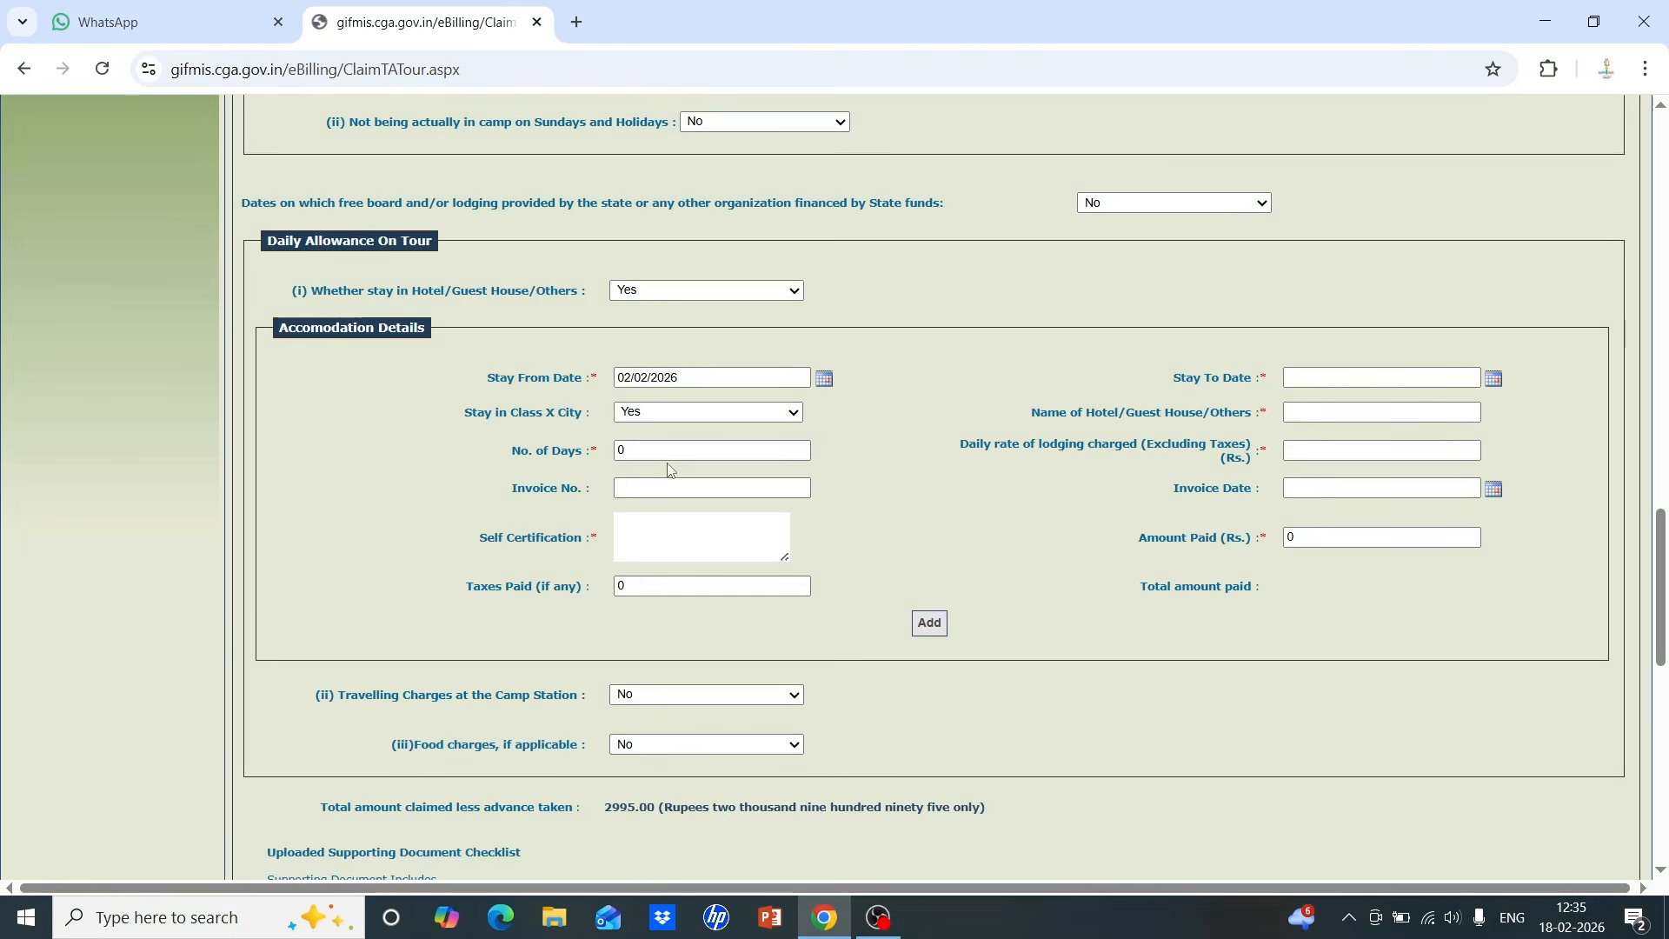
pyautogui.click(1495, 379)
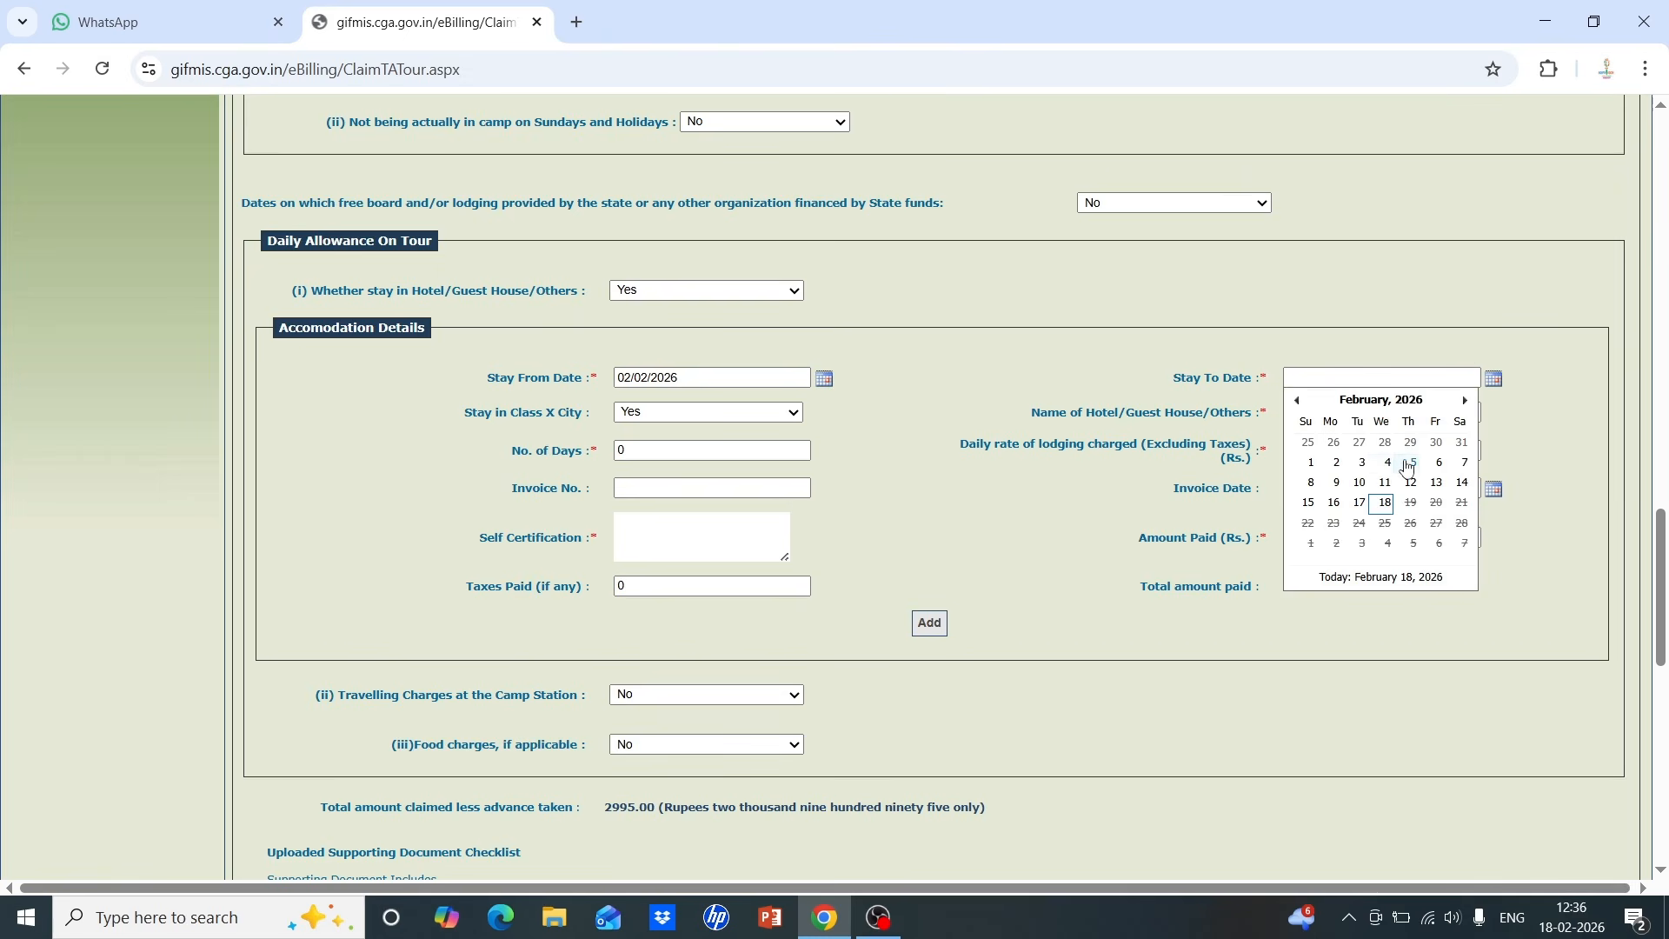
pyautogui.click(1438, 464)
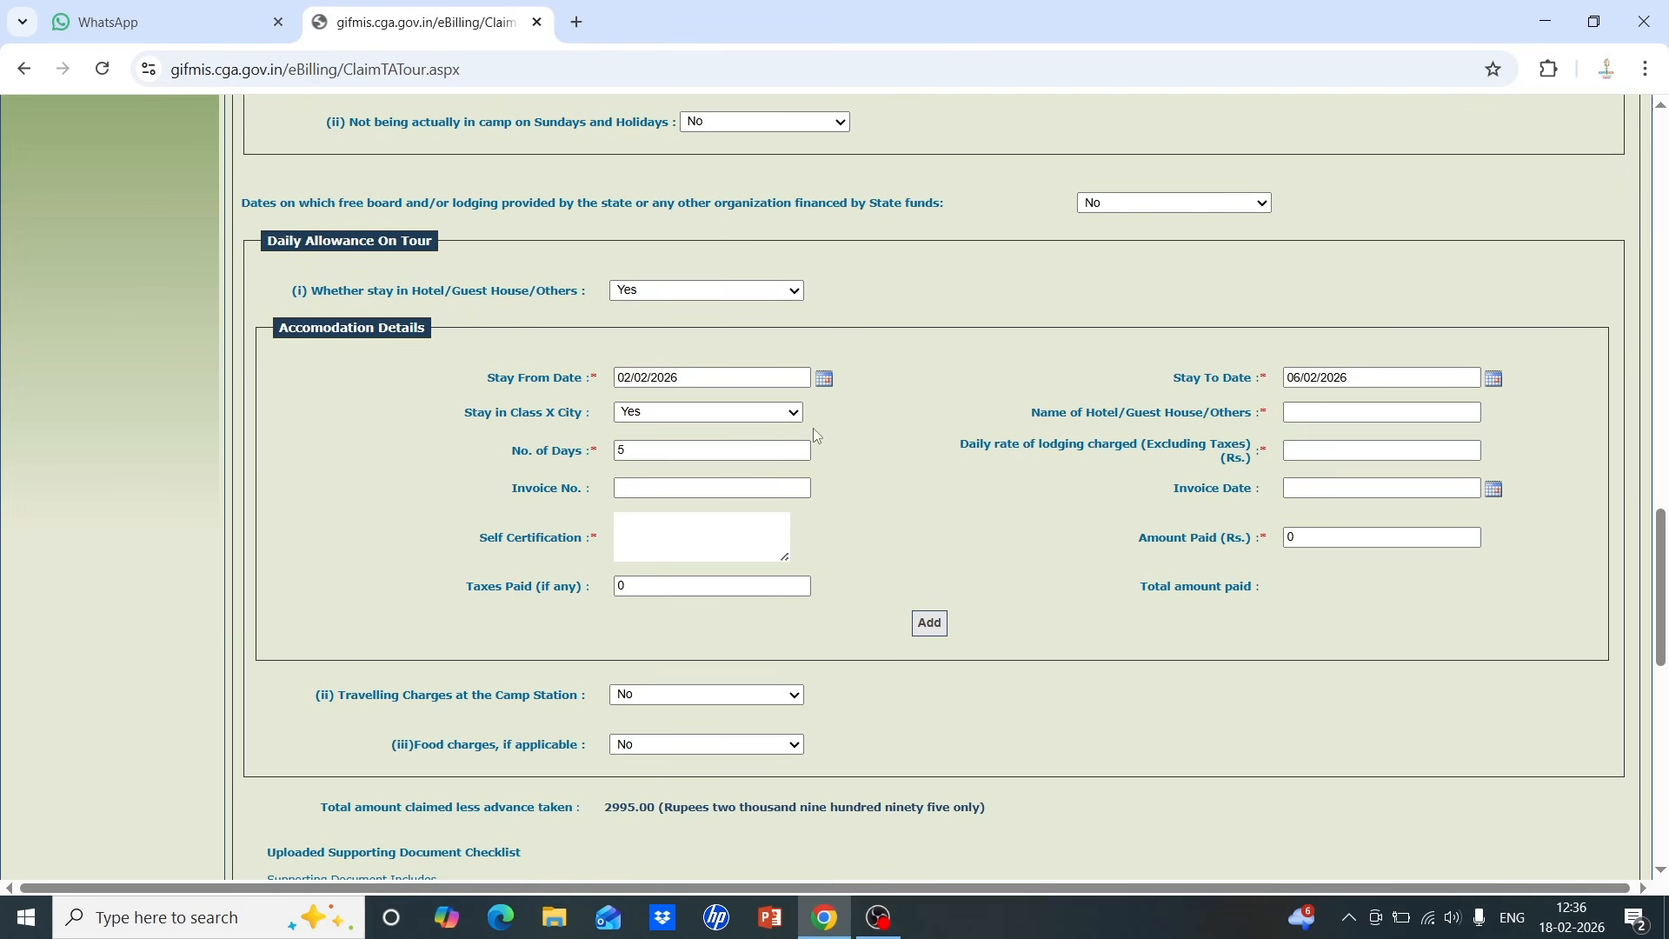
pyautogui.click(693, 416)
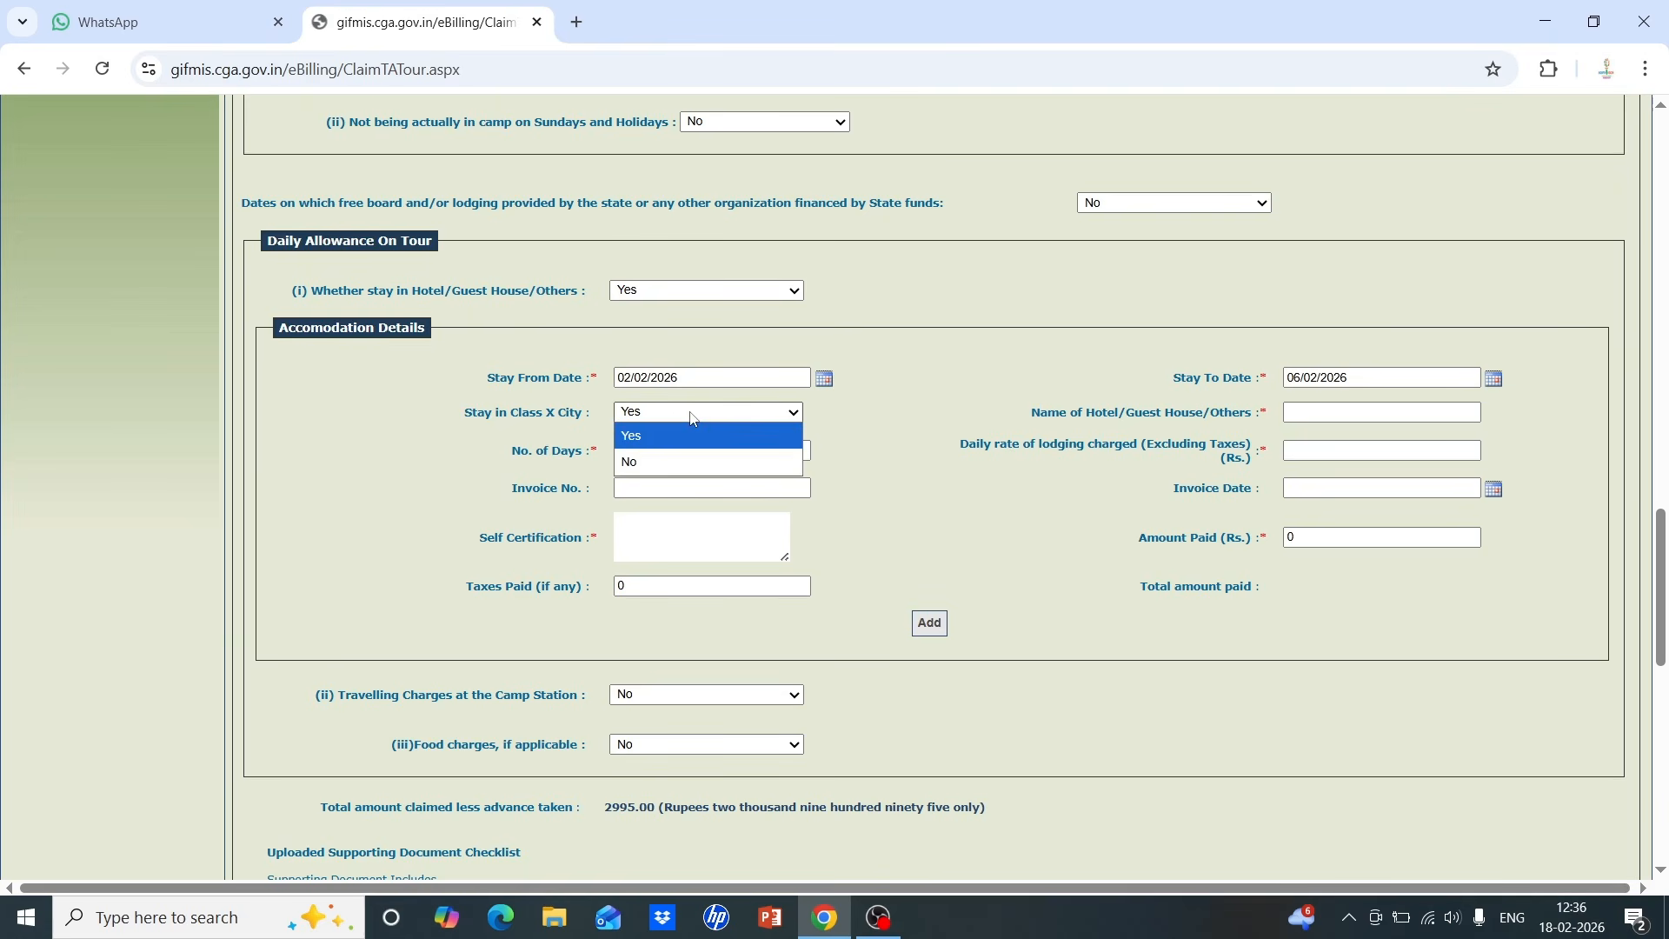
pyautogui.click(687, 463)
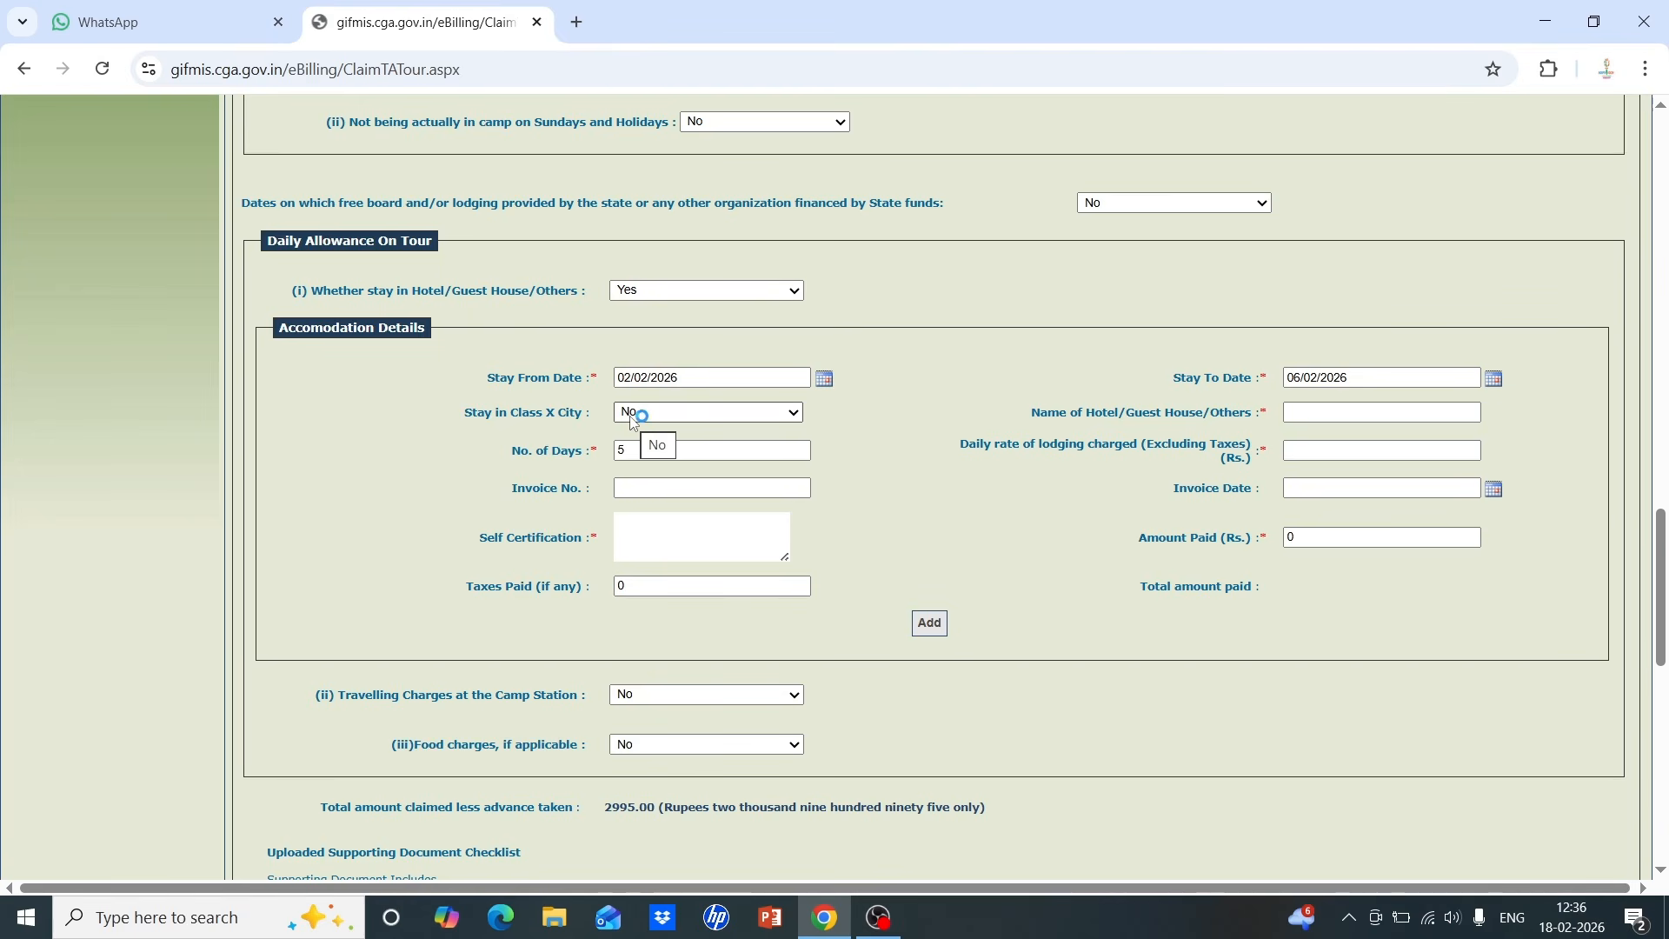
# Enter "Hotel Ajuba Residency Patiala" as the name of the hotel in the accommodation details.
pyautogui.click(1359, 409)
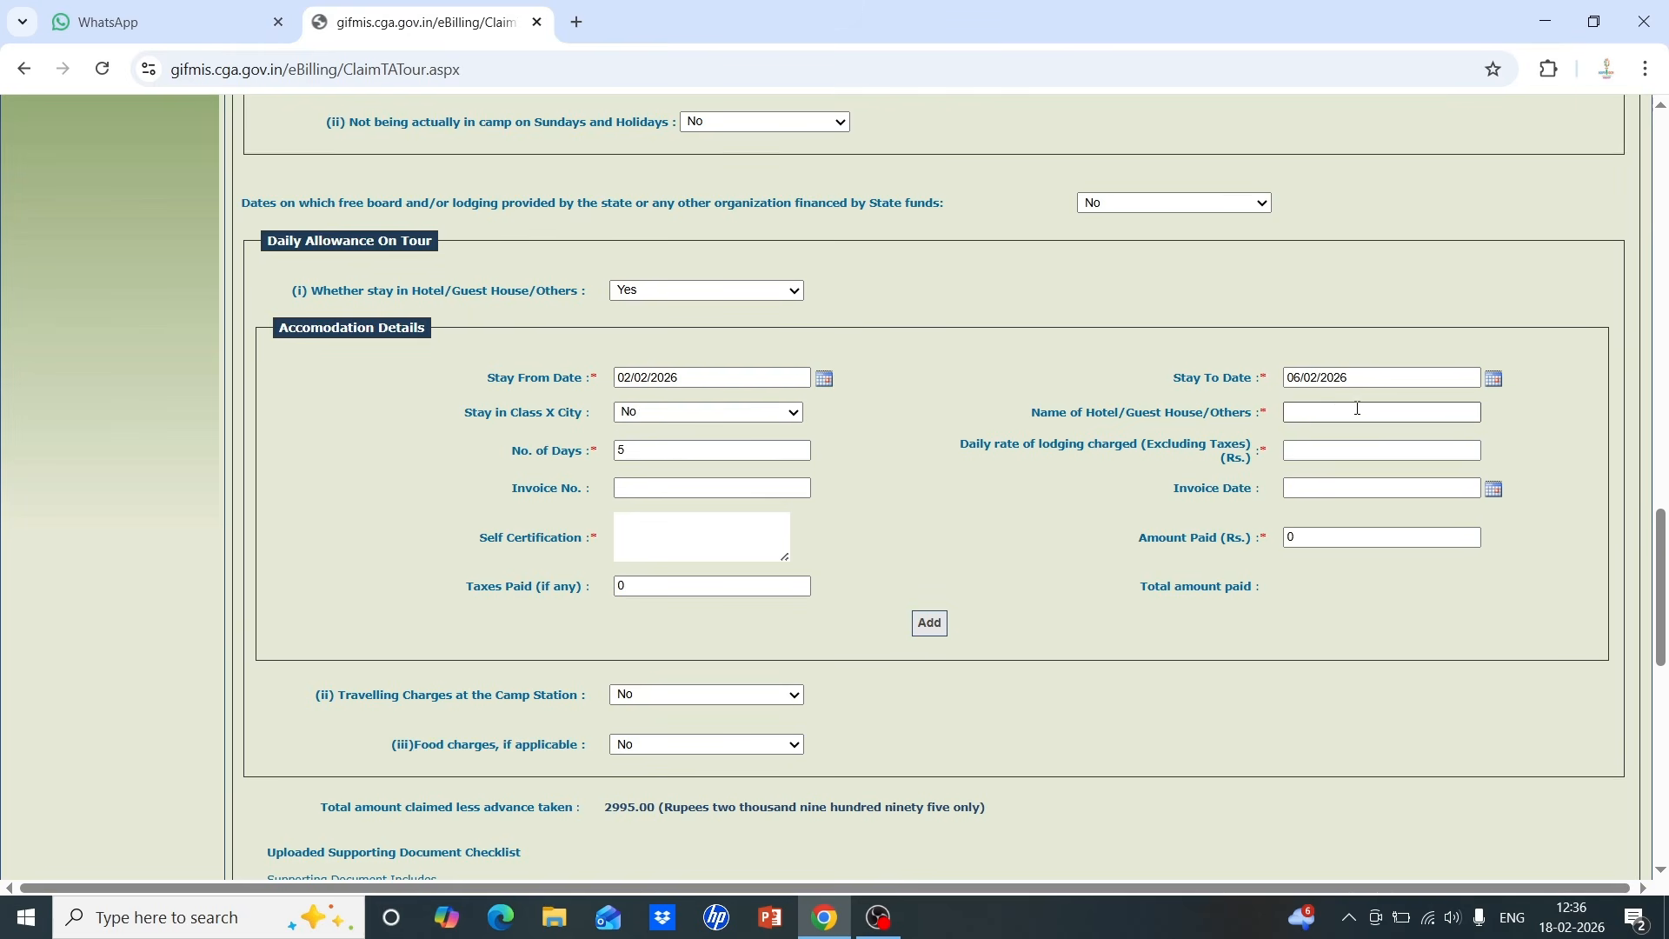
pyautogui.click(1358, 411)
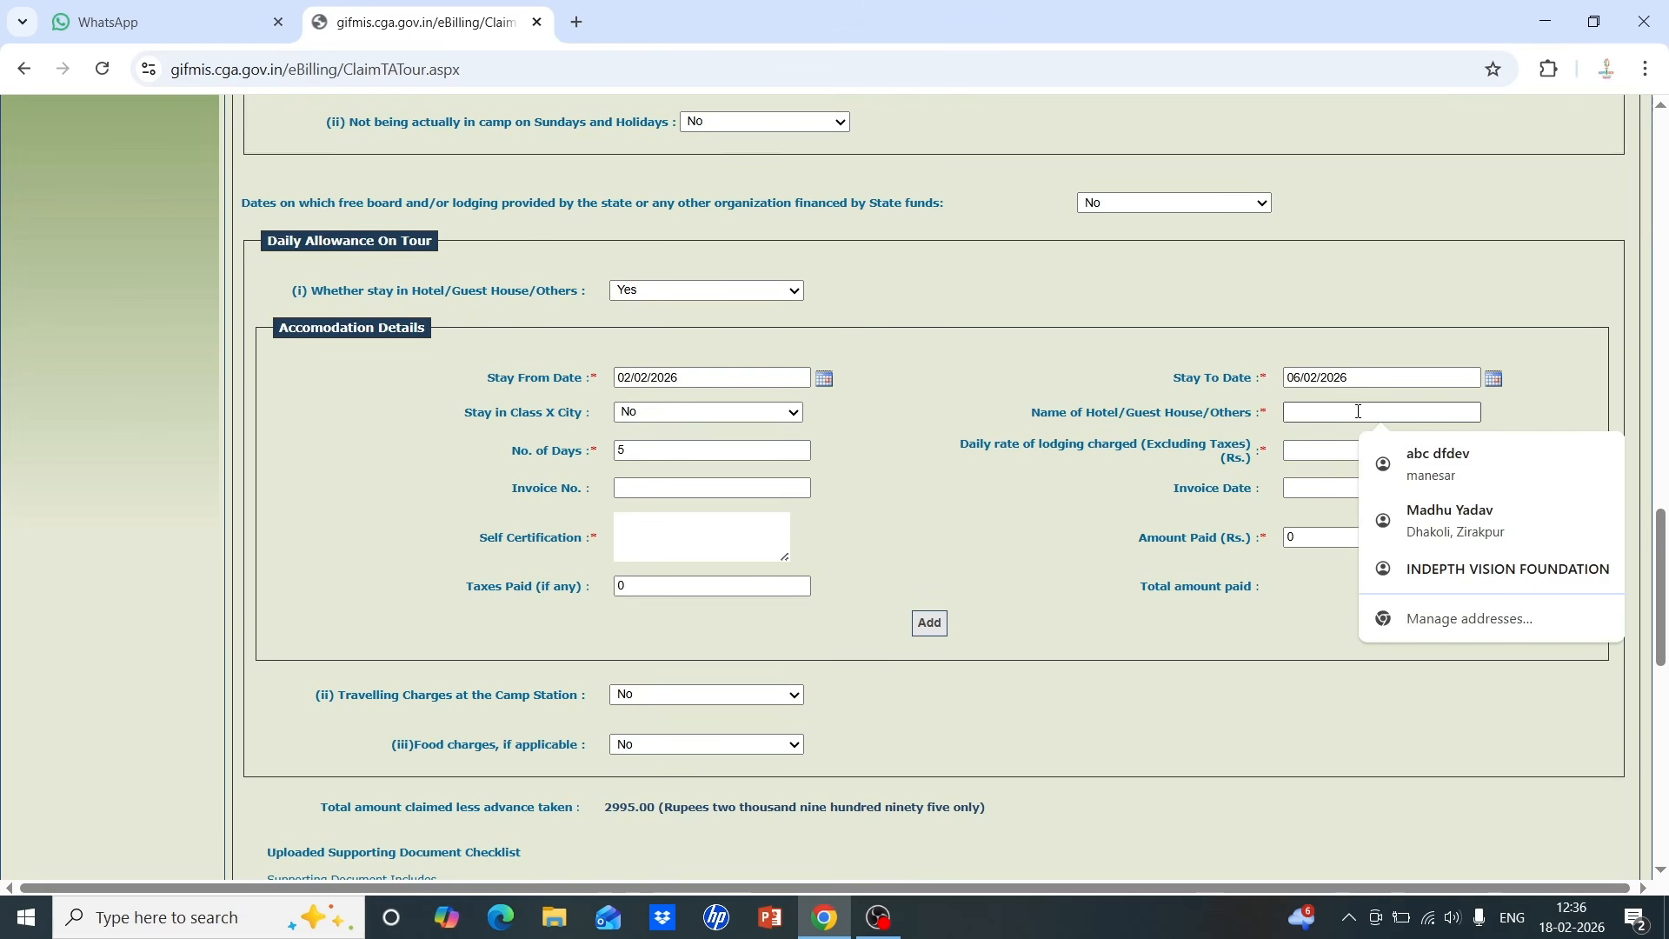
pyautogui.write('Hotel')
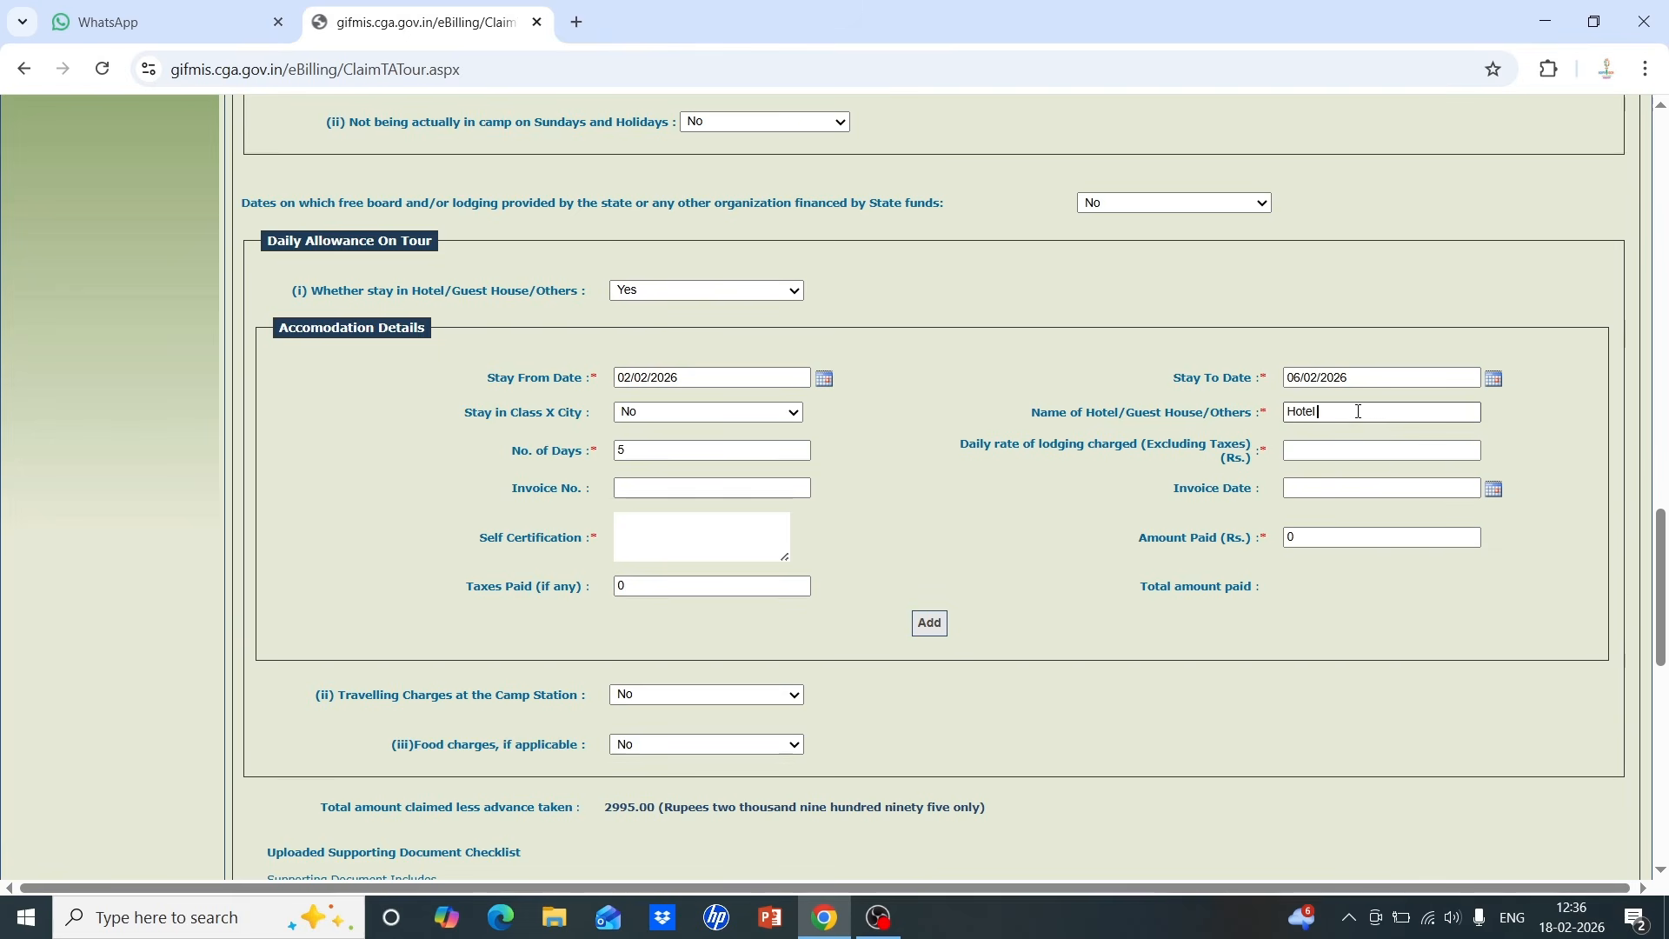
pyautogui.write(' Ajuba Residency')
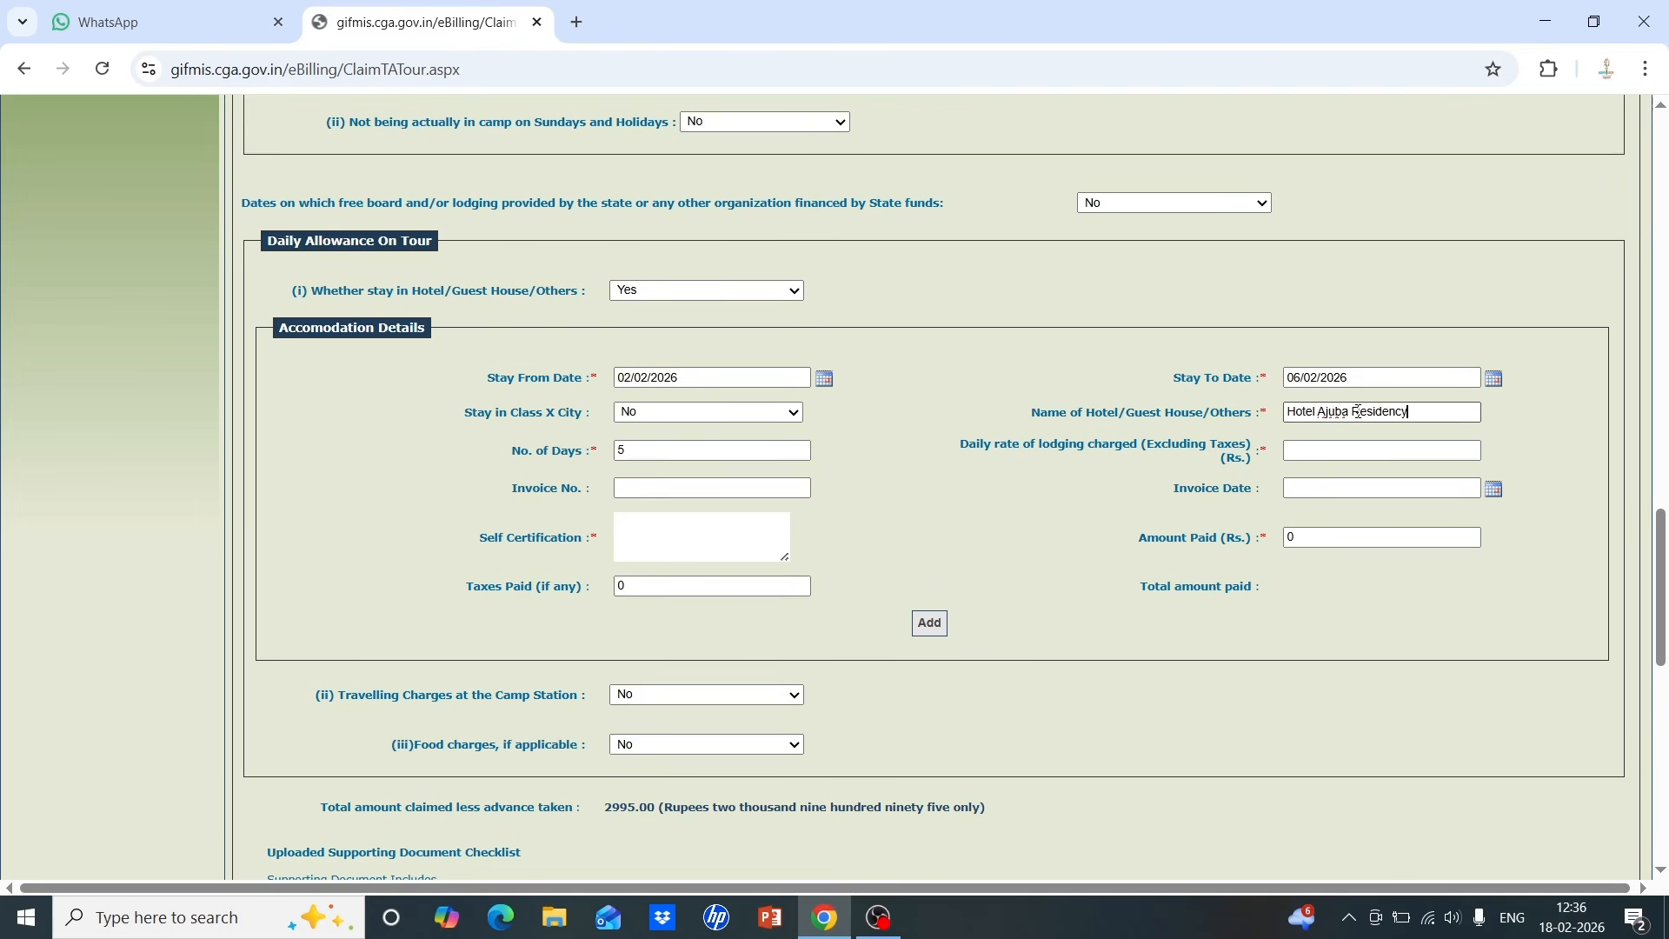
pyautogui.write(' Patiala')
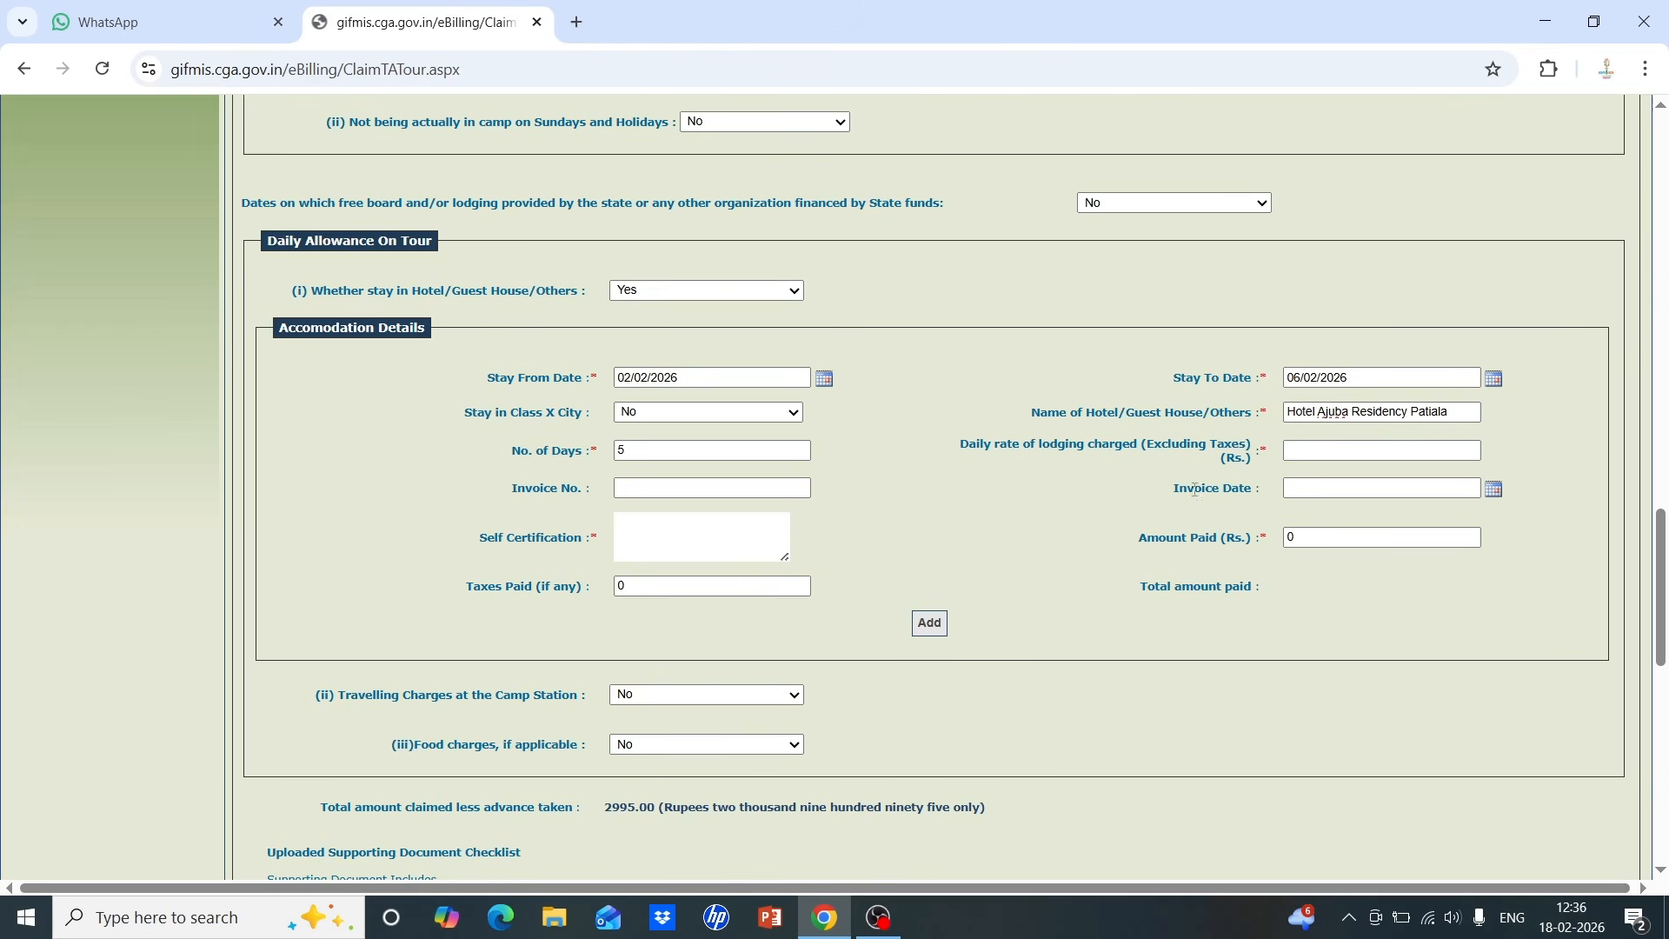
# Set the daily lodging rate excluding taxes to 1500 and correct the Stay To Date to 05/02/2026.
pyautogui.click(1329, 451)
pyautogui.write('1500')
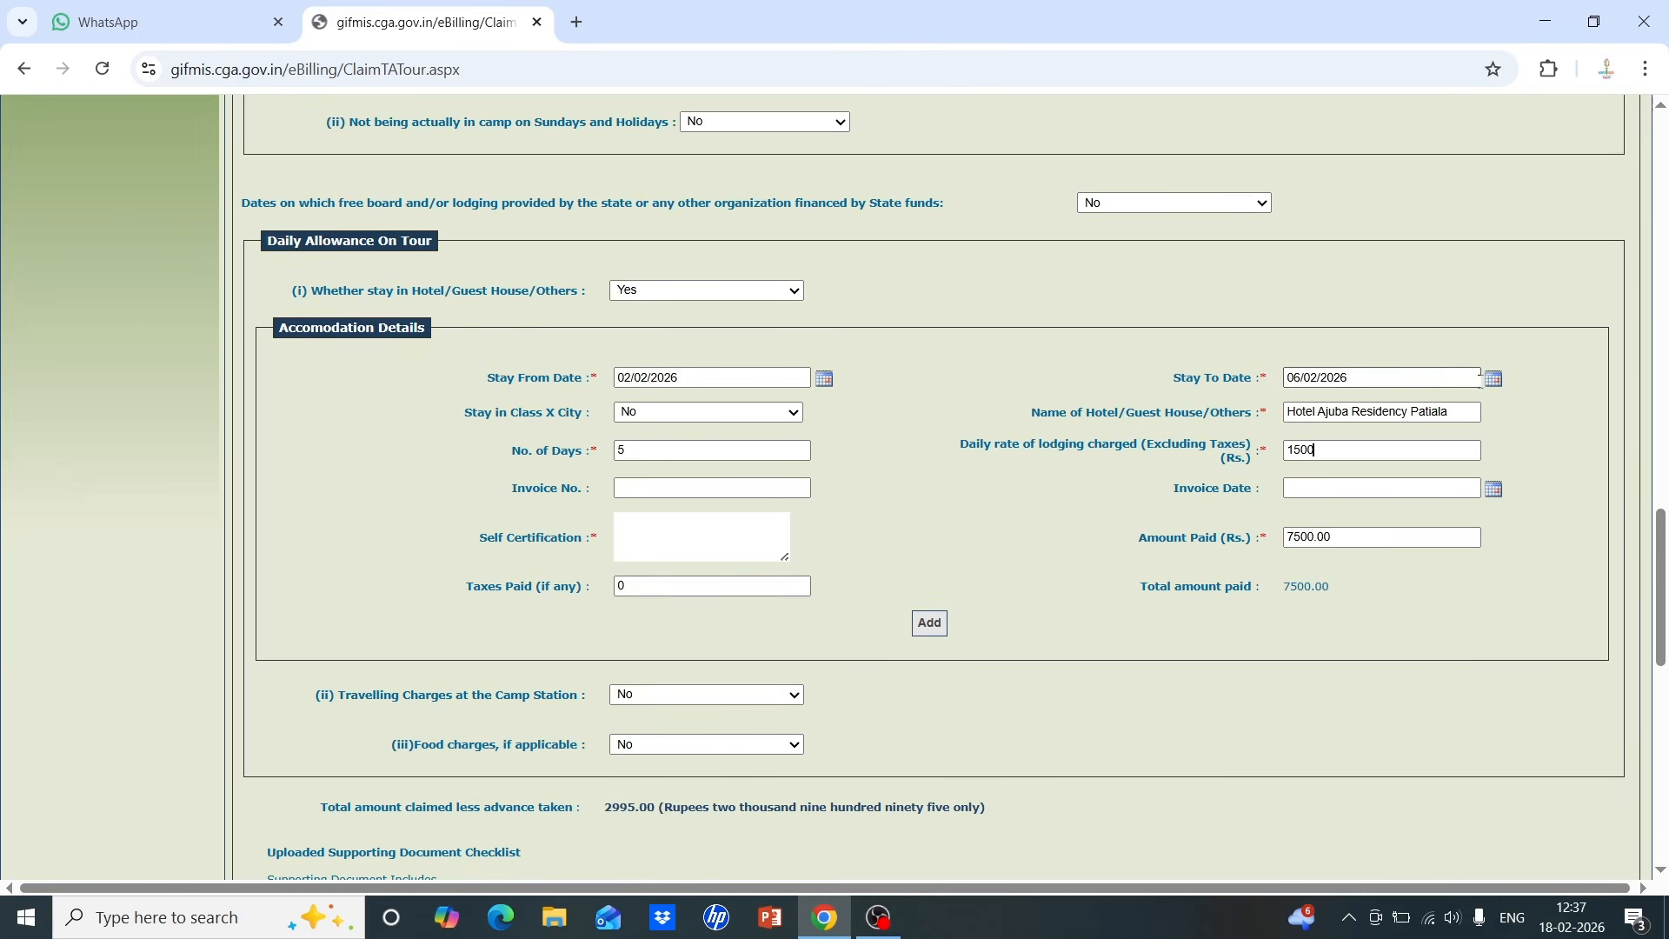
pyautogui.click(1494, 382)
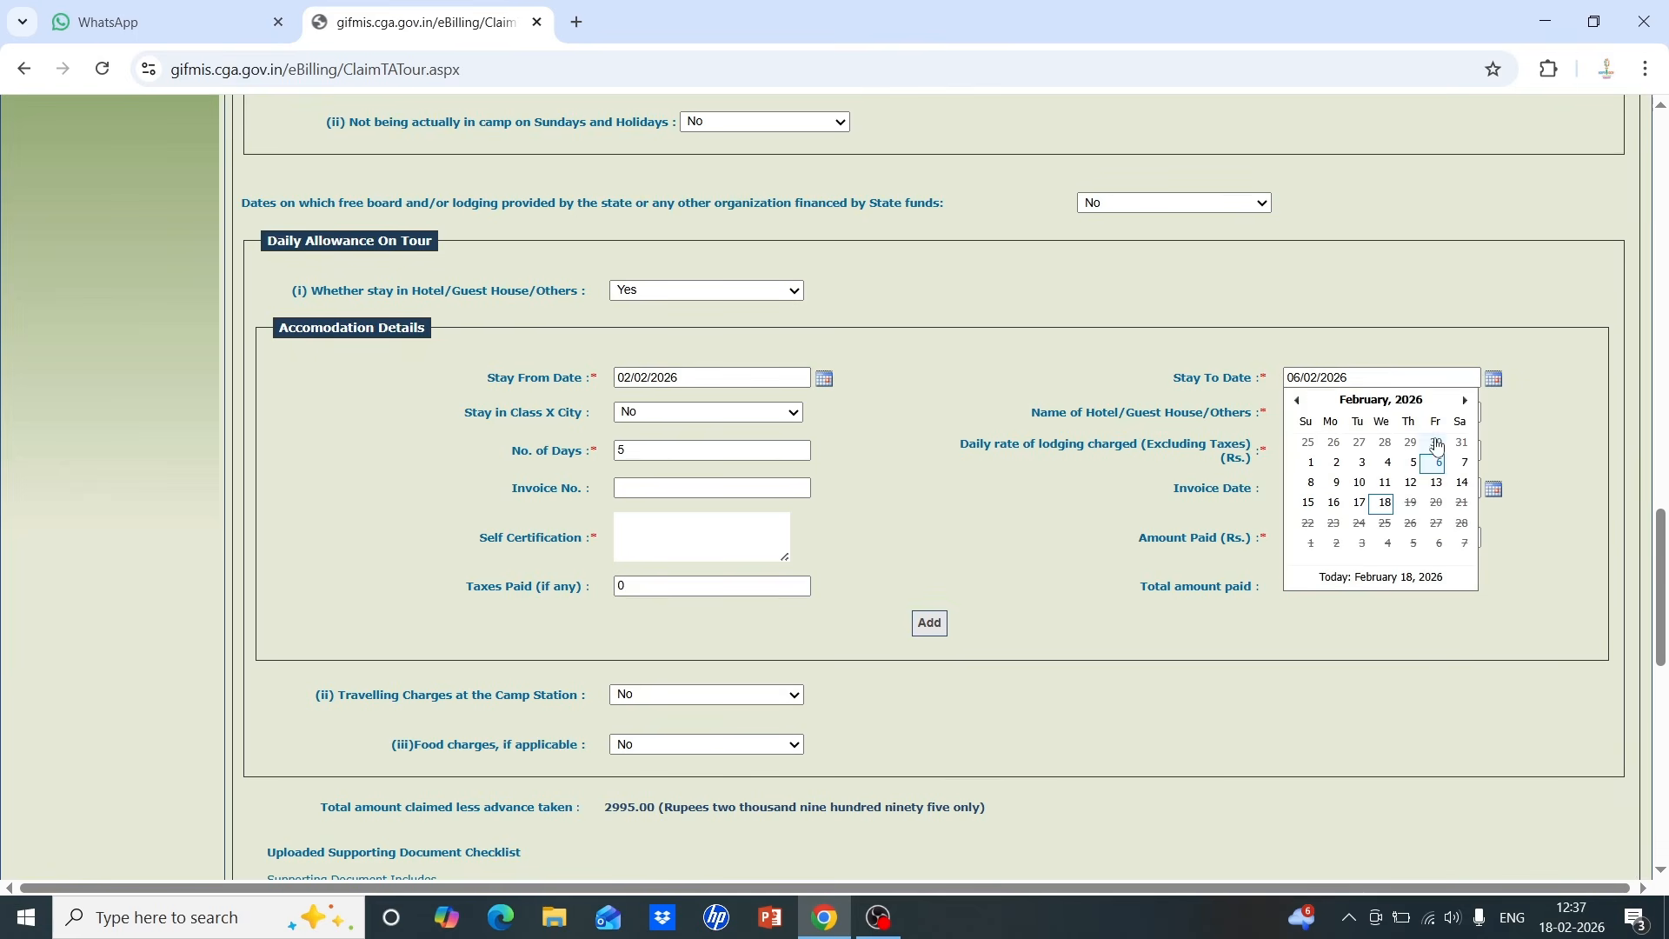
pyautogui.click(1414, 463)
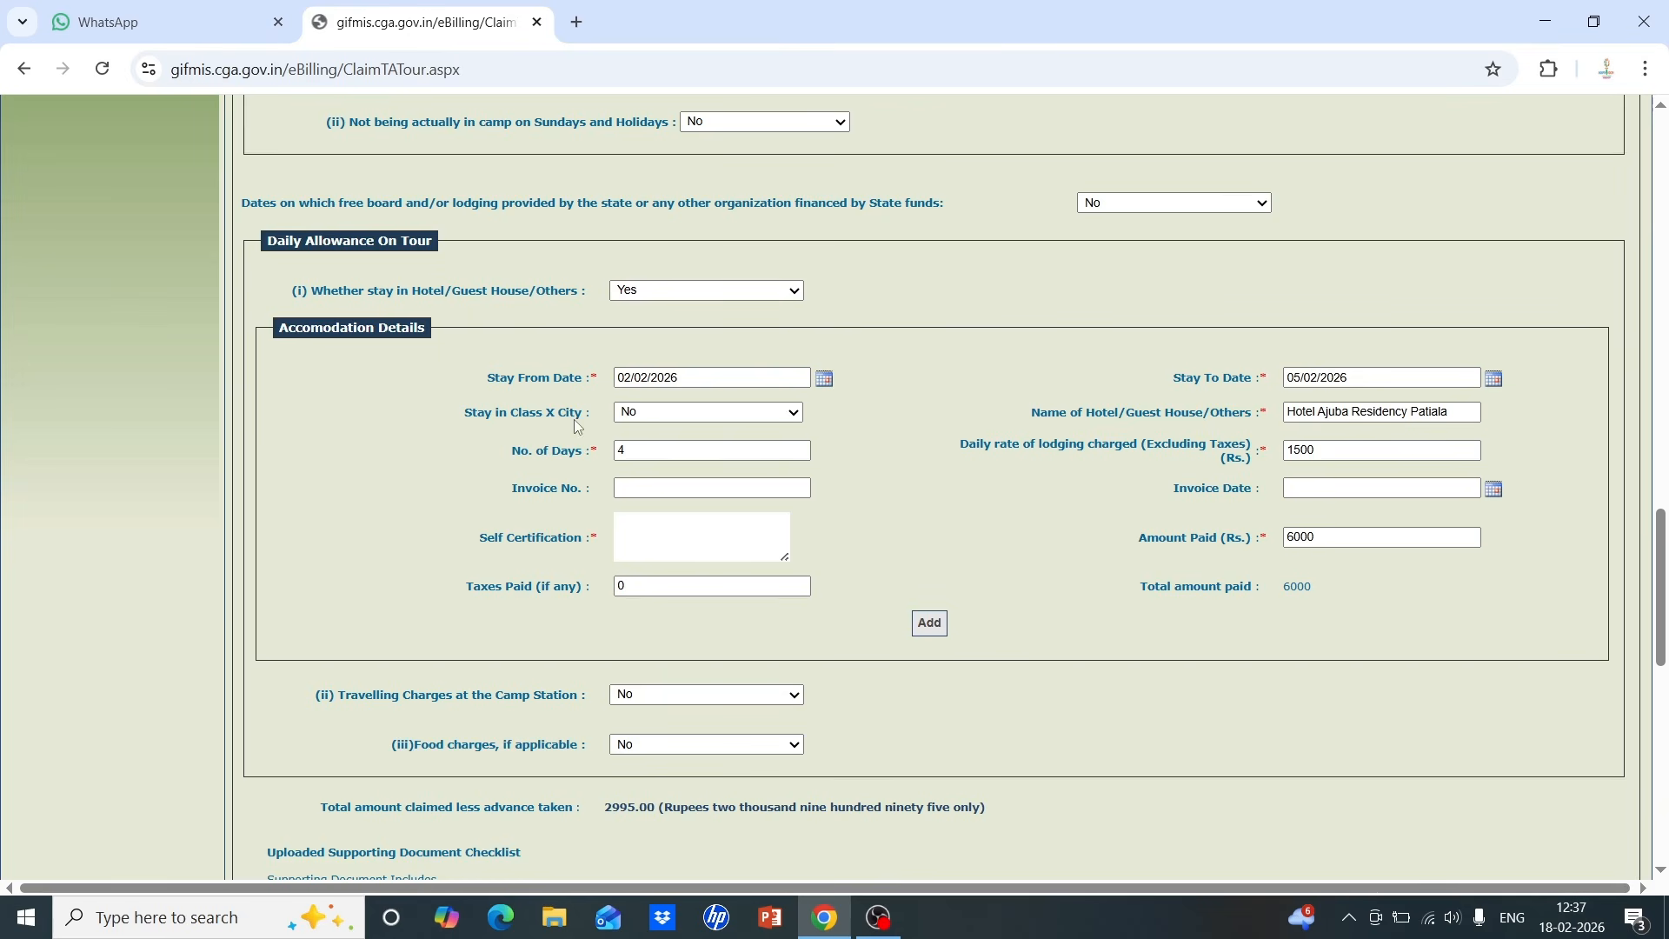
# Enter "Enclosed herewith" as the self certification, leave the invoice fields blank, and add the accommodation entry.
pyautogui.click(622, 456)
pyautogui.click(876, 510)
pyautogui.click(654, 489)
pyautogui.click(1311, 498)
pyautogui.write('Enclosed herewith')
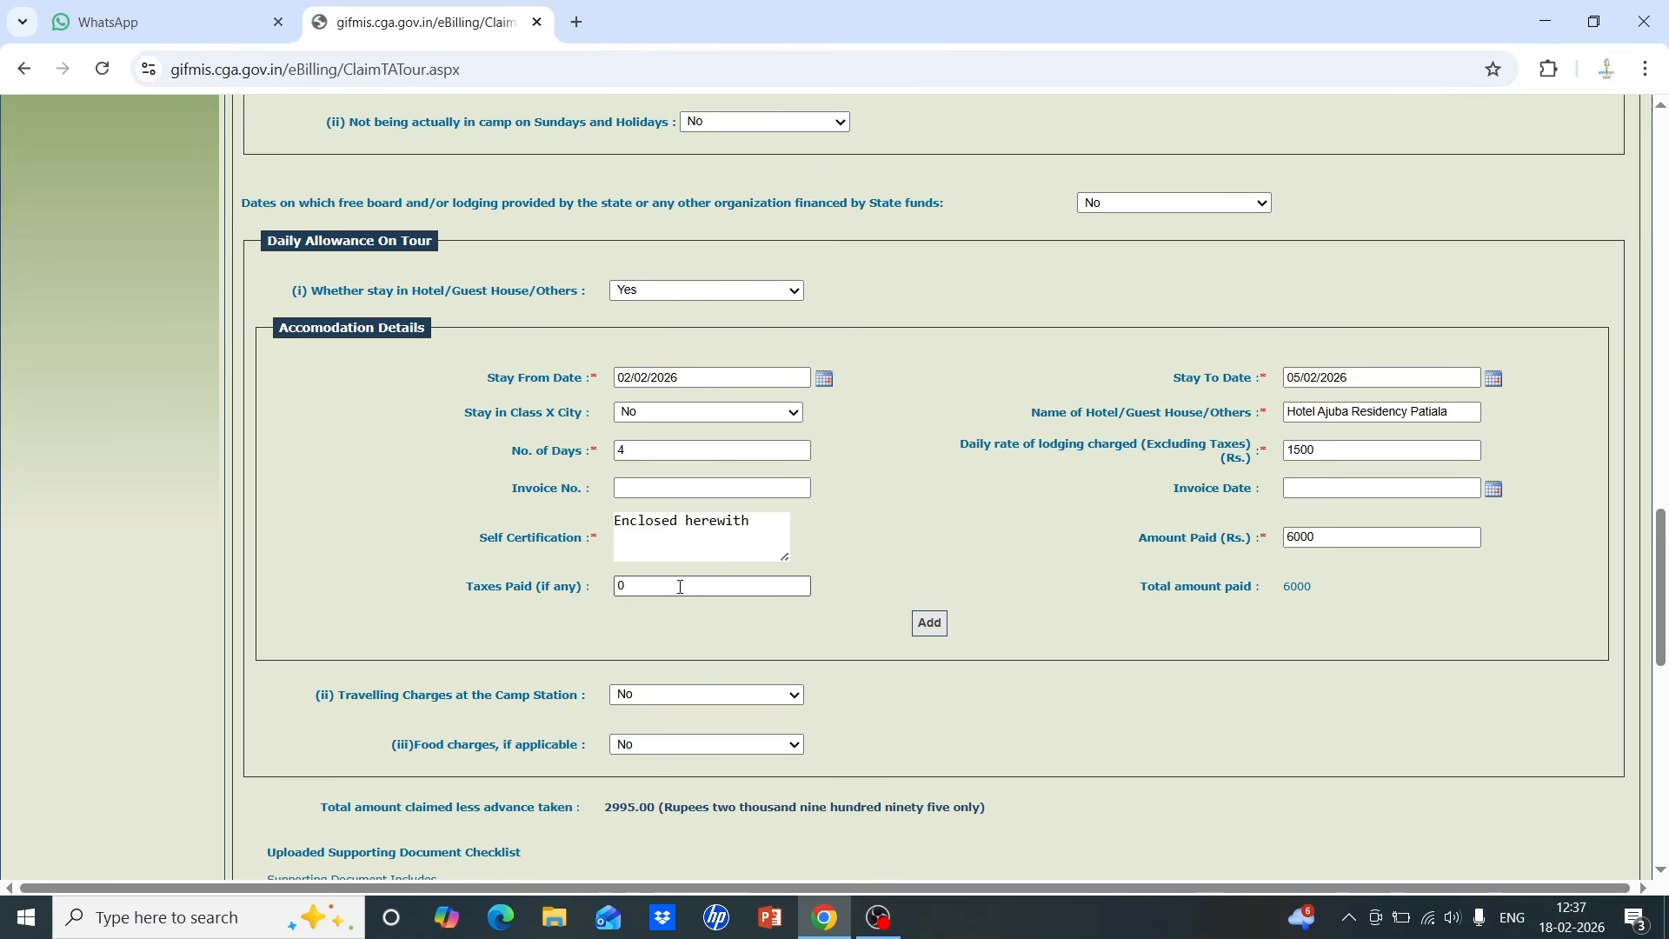
pyautogui.click(932, 623)
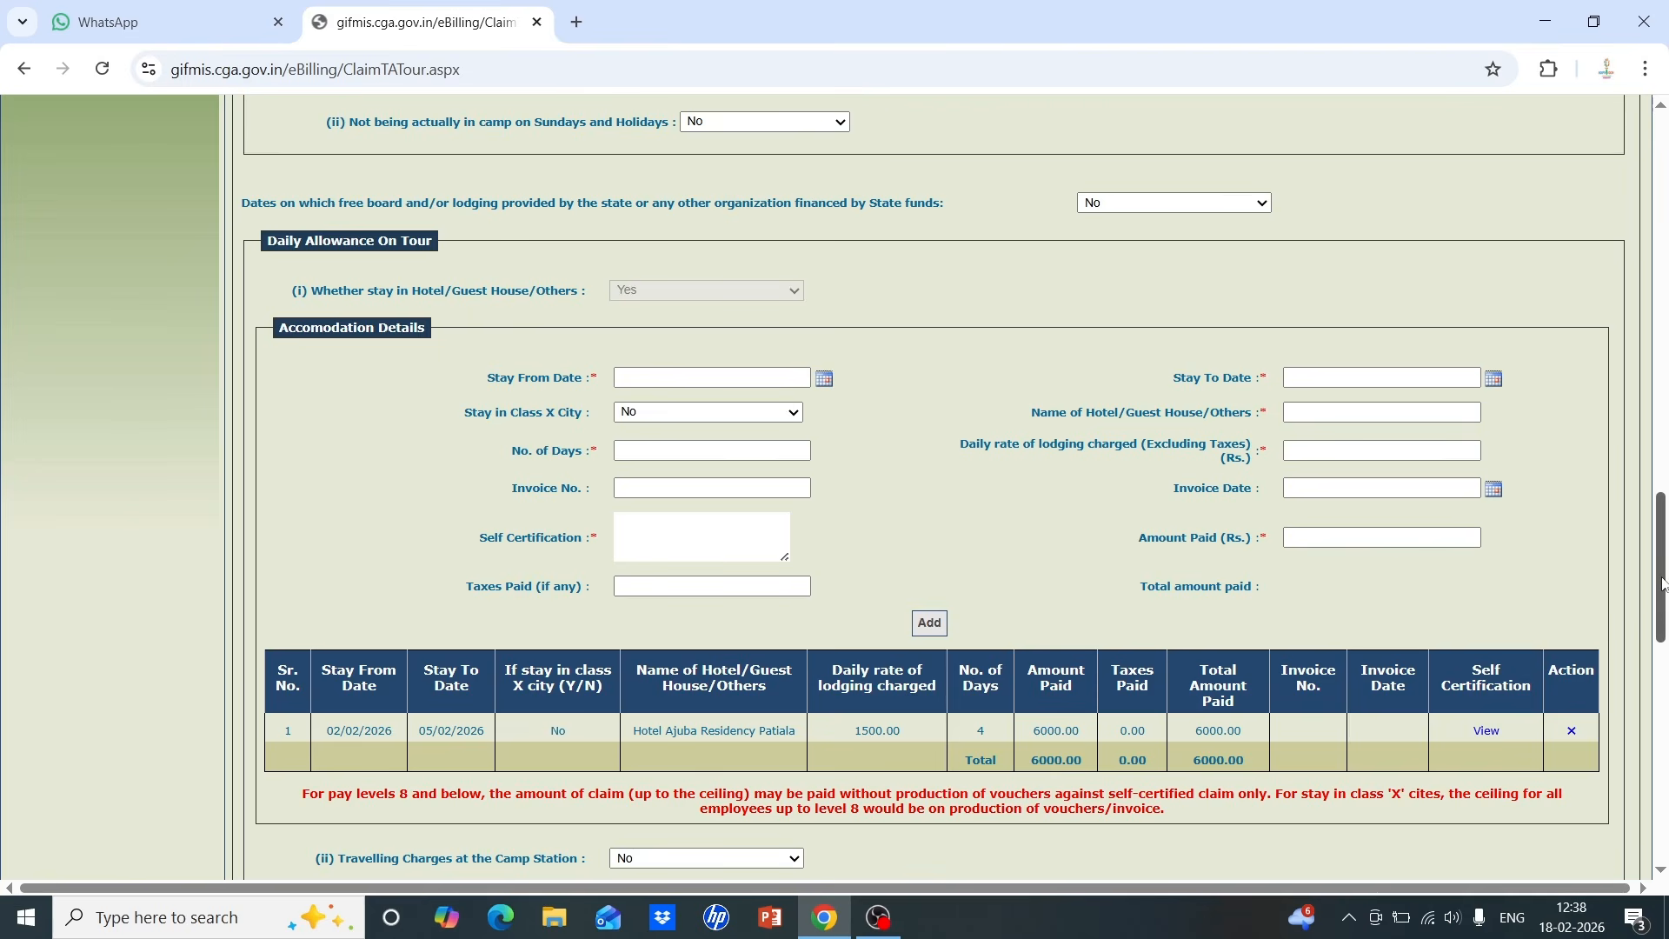
# Set both Food charges and Travelling Charges at the Camp Station to Yes.
pyautogui.moveTo(1663, 584); pyautogui.dragTo(1667, 689)
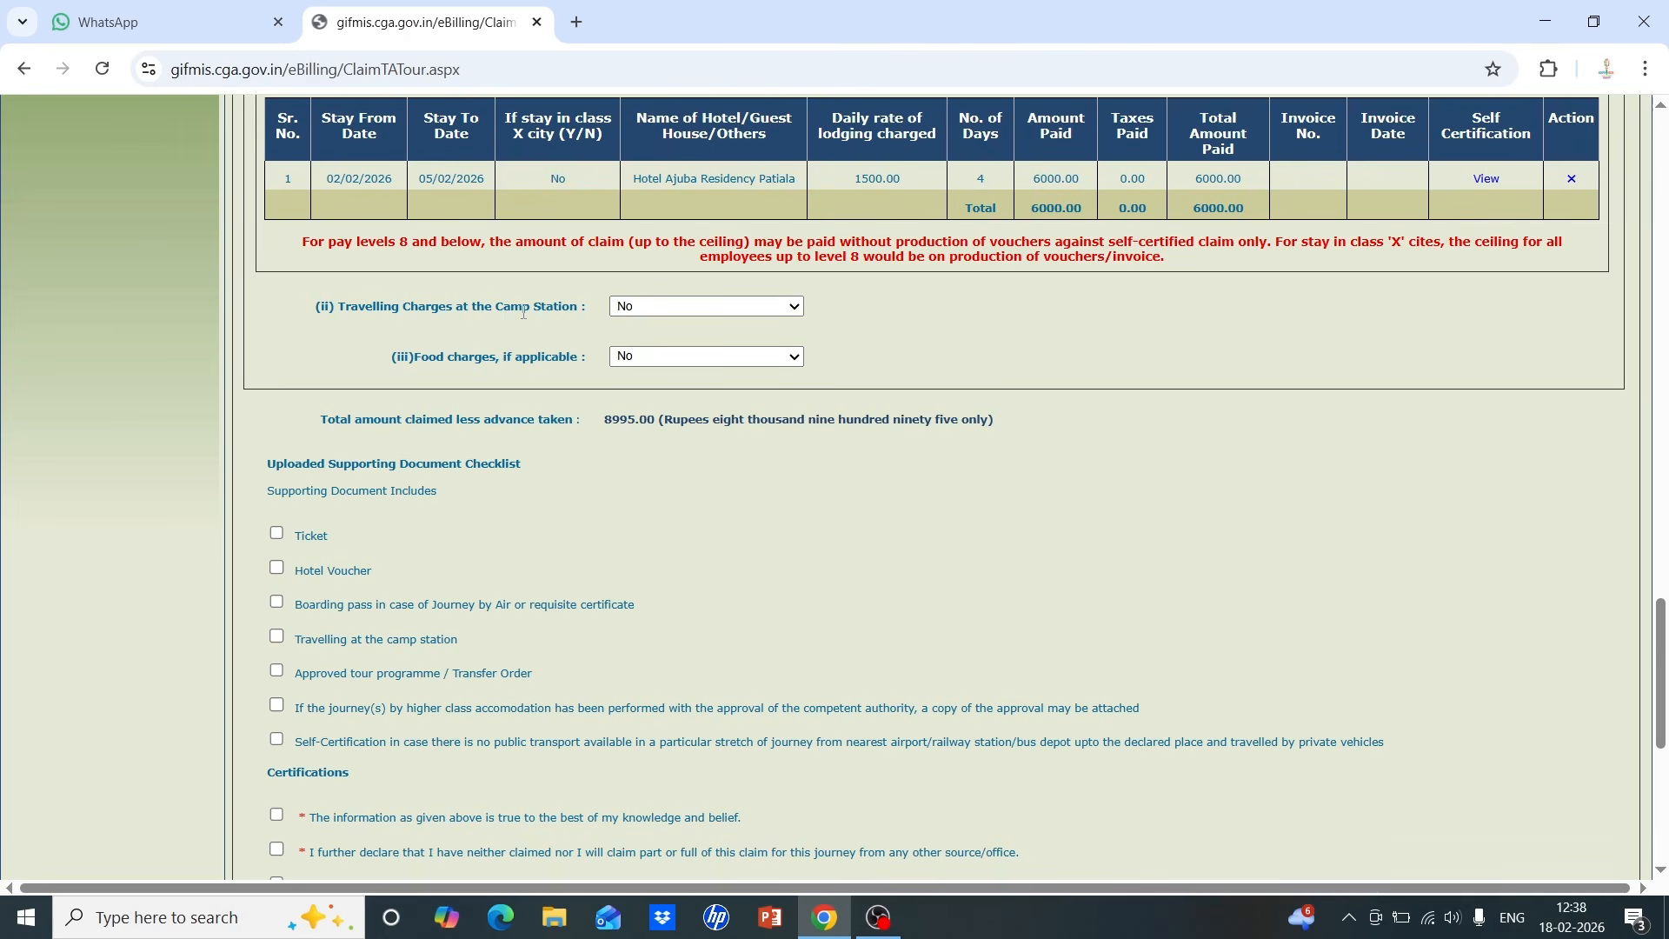
pyautogui.click(644, 359)
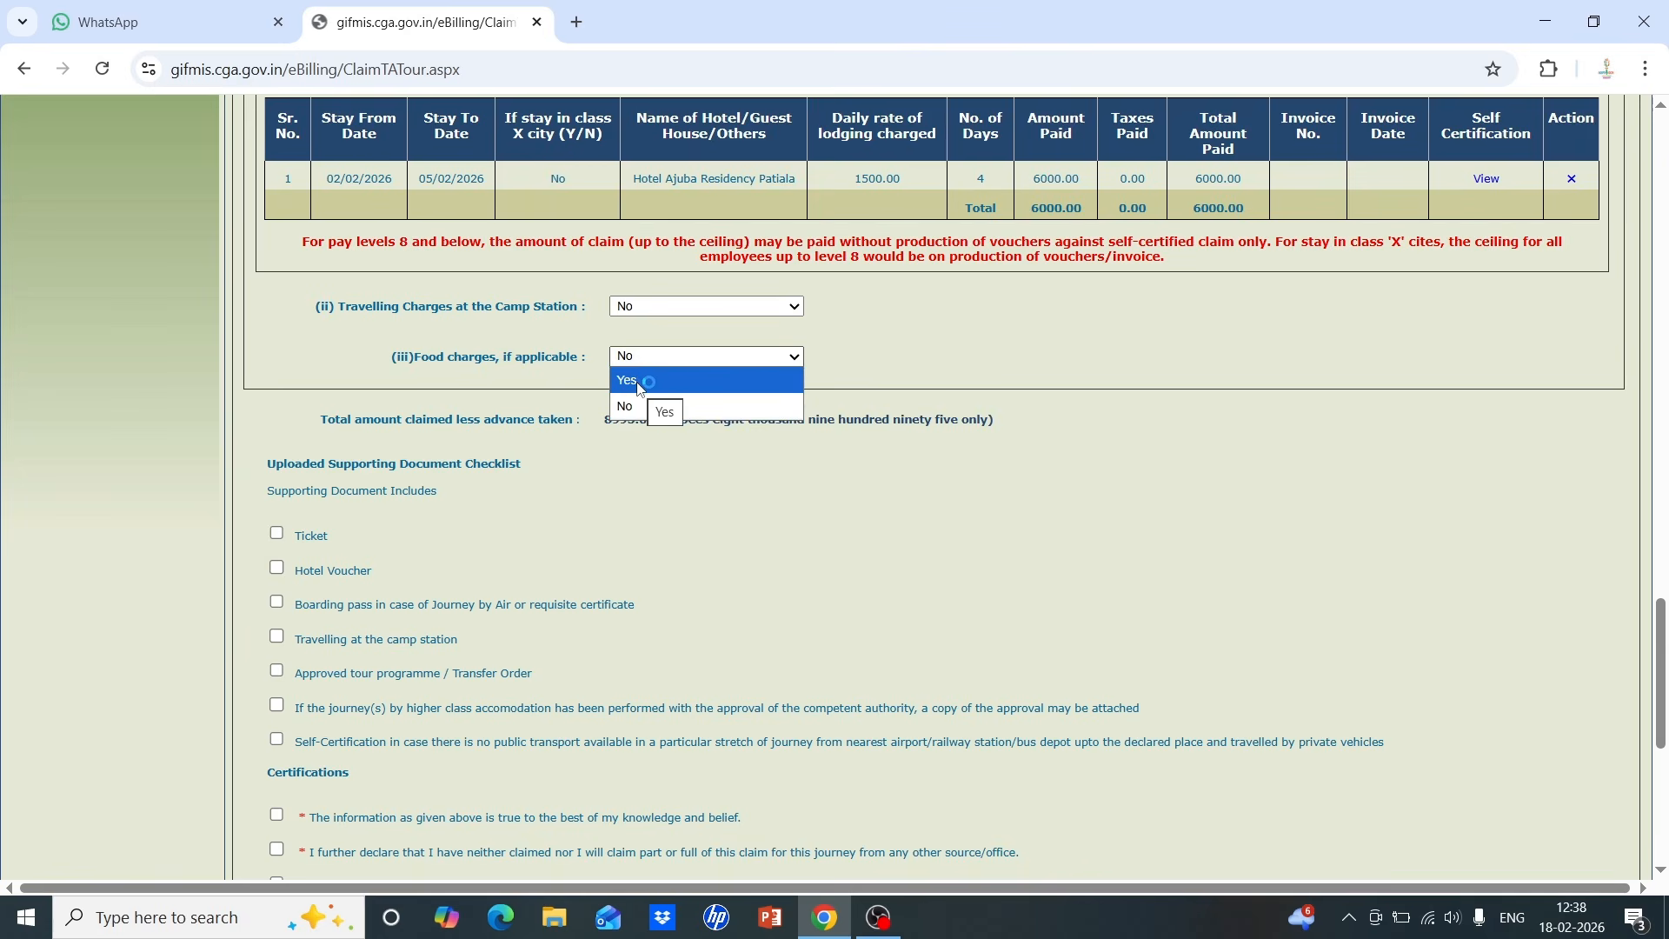
pyautogui.click(639, 383)
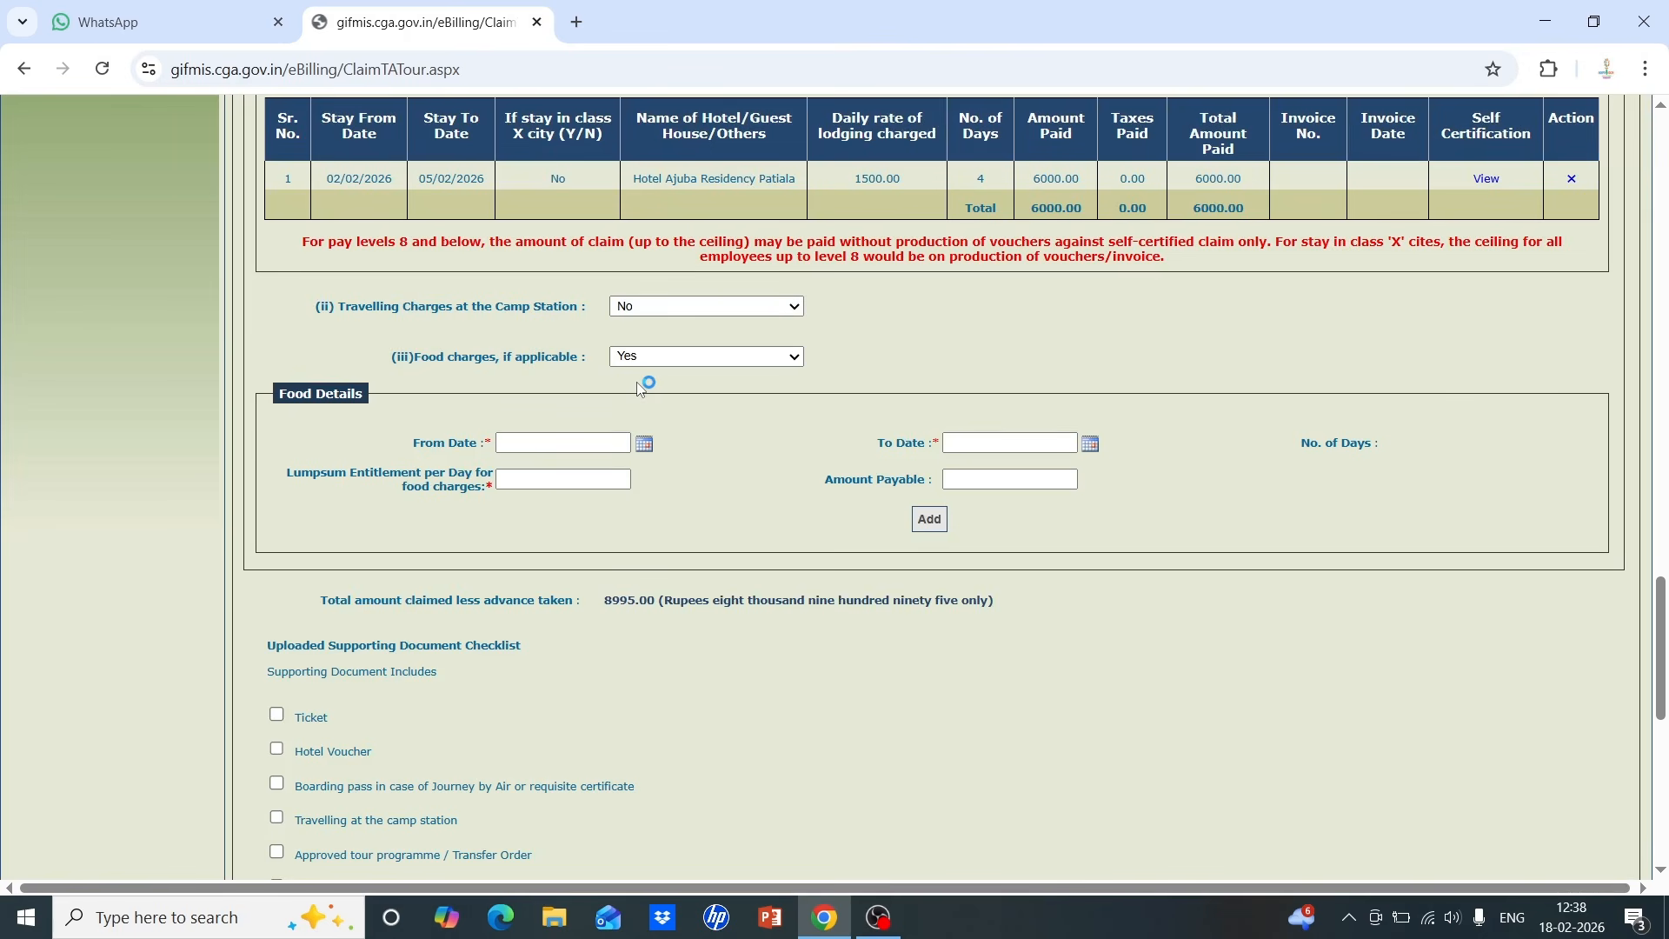
pyautogui.click(671, 310)
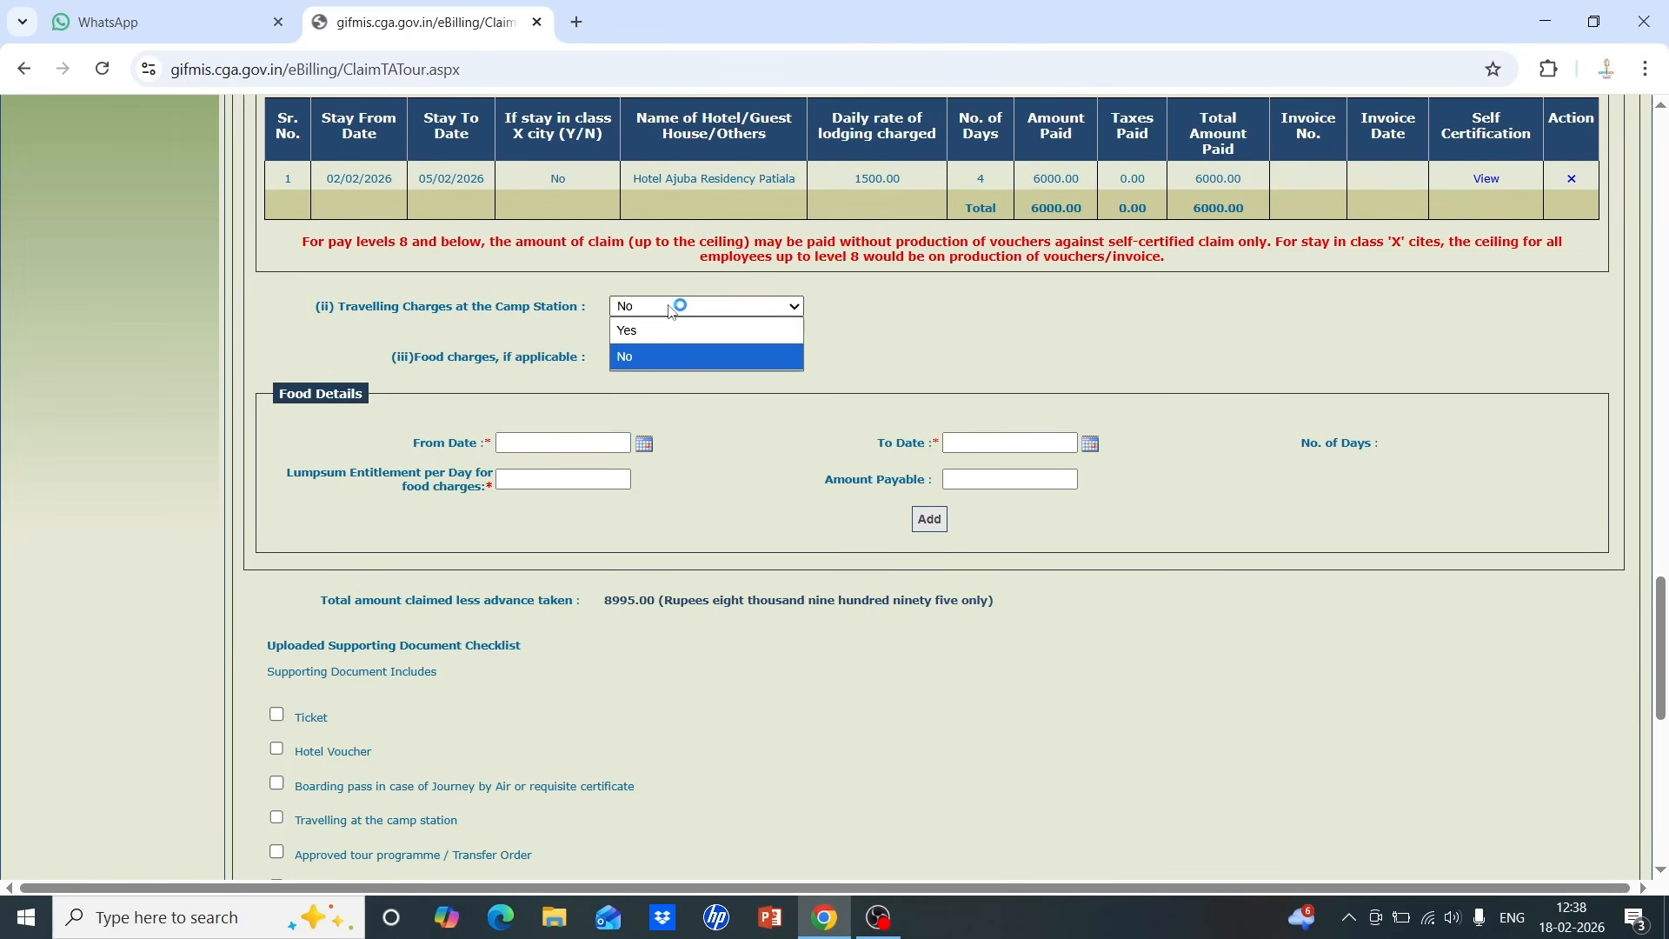
pyautogui.click(667, 331)
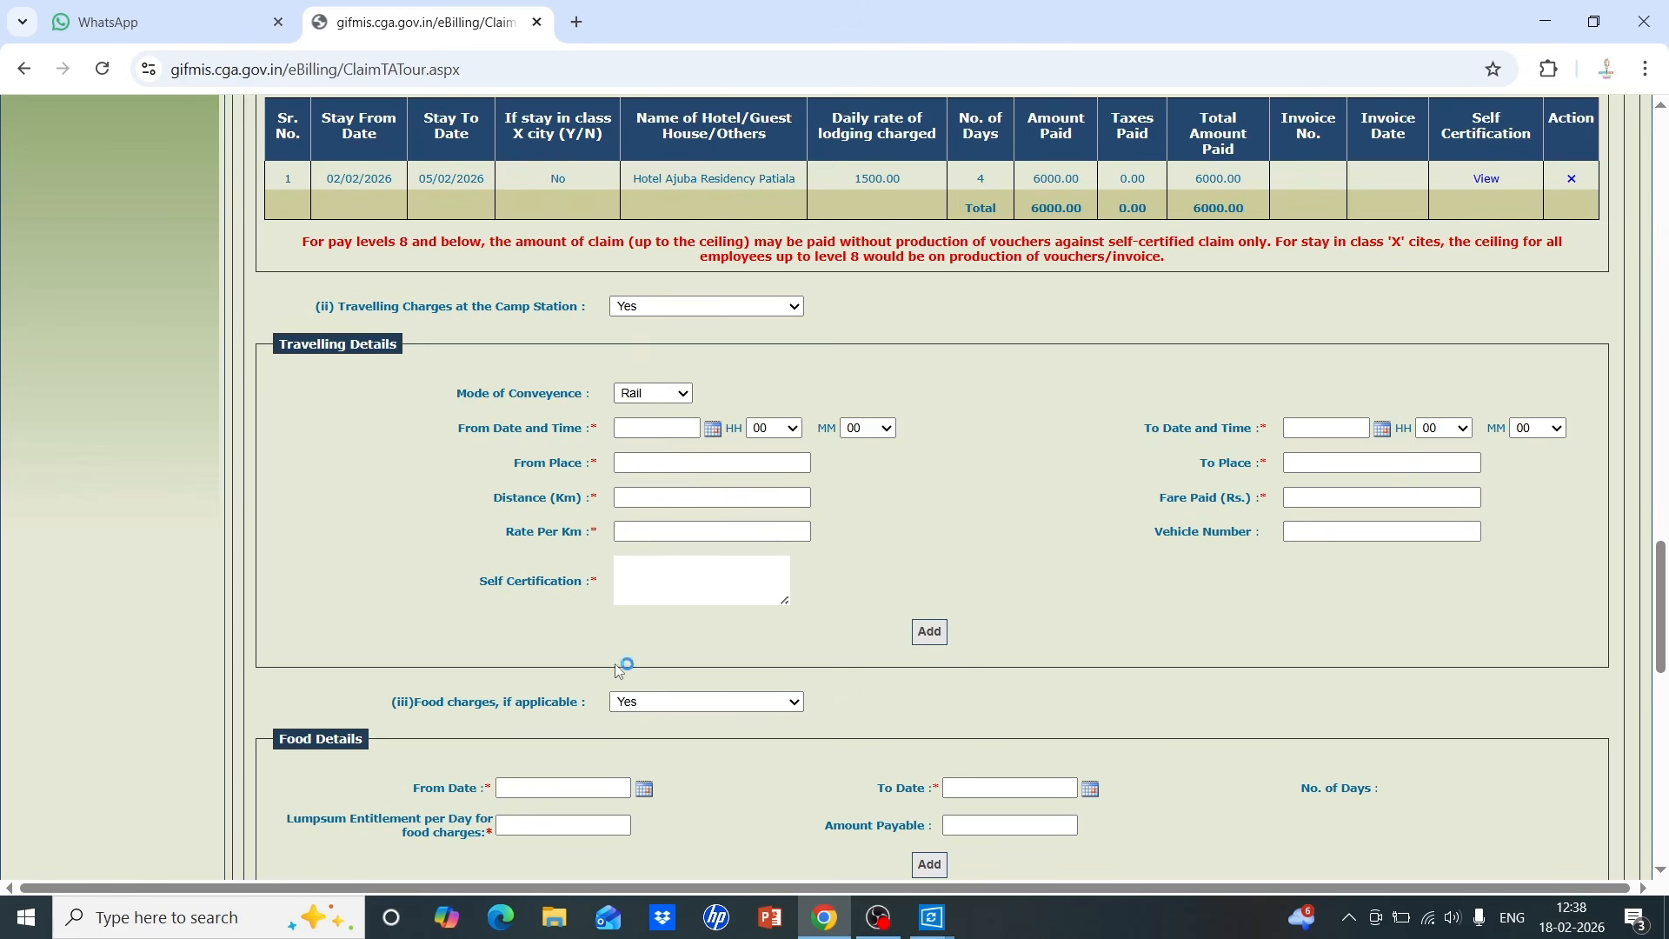
pyautogui.click(629, 703)
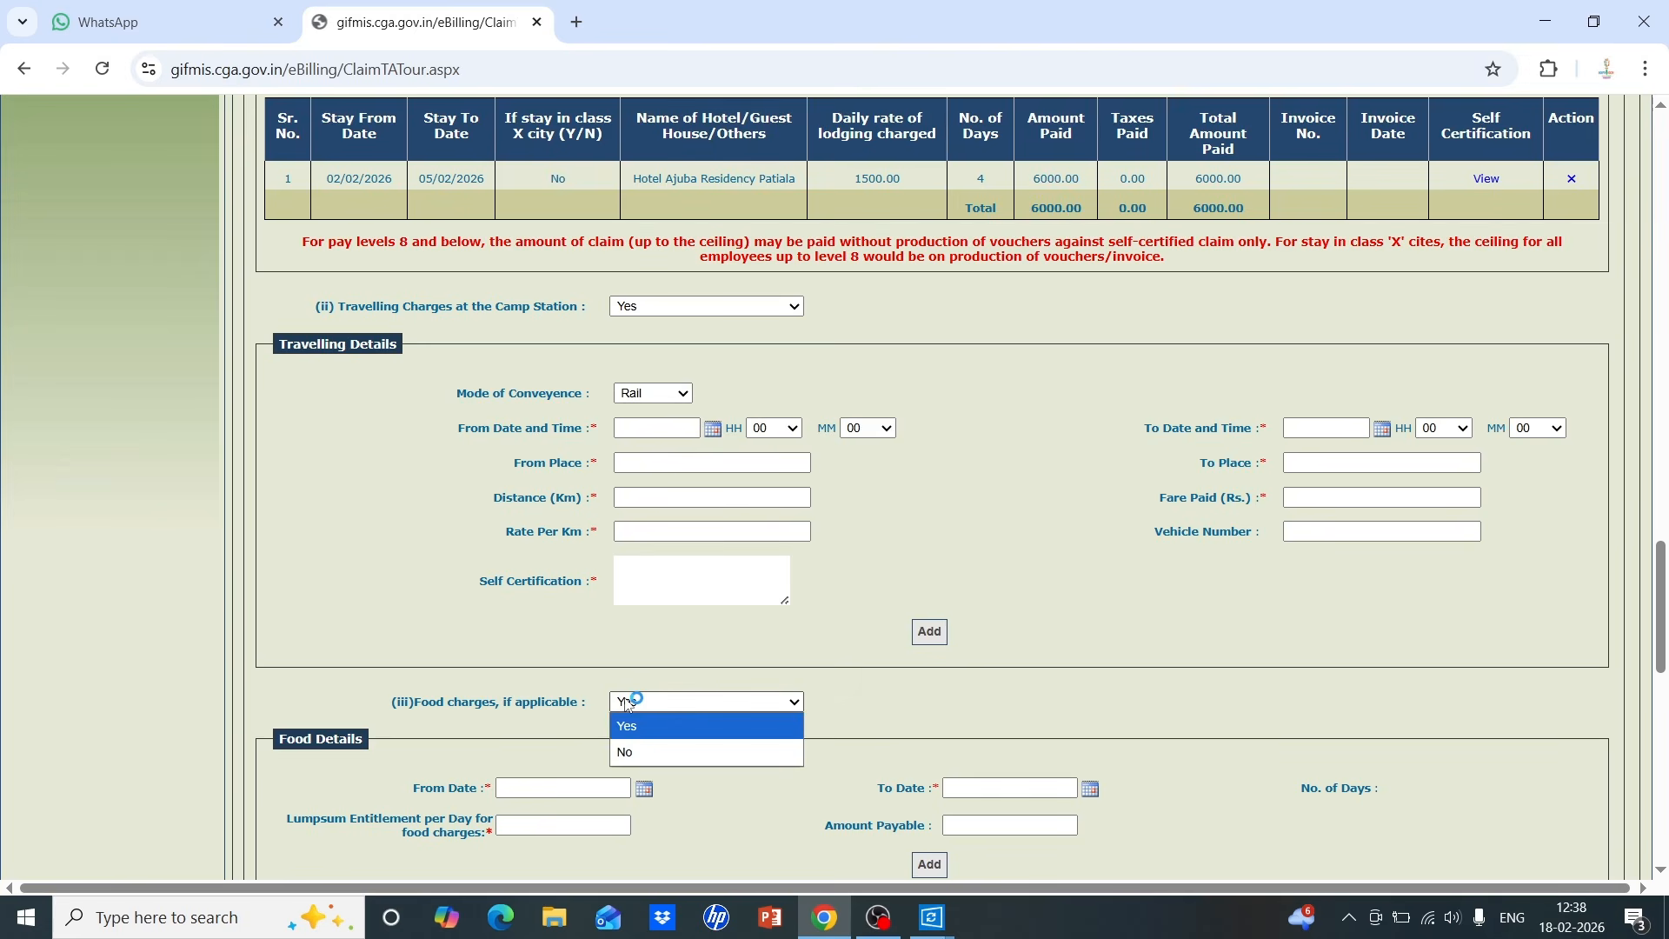
pyautogui.click(628, 726)
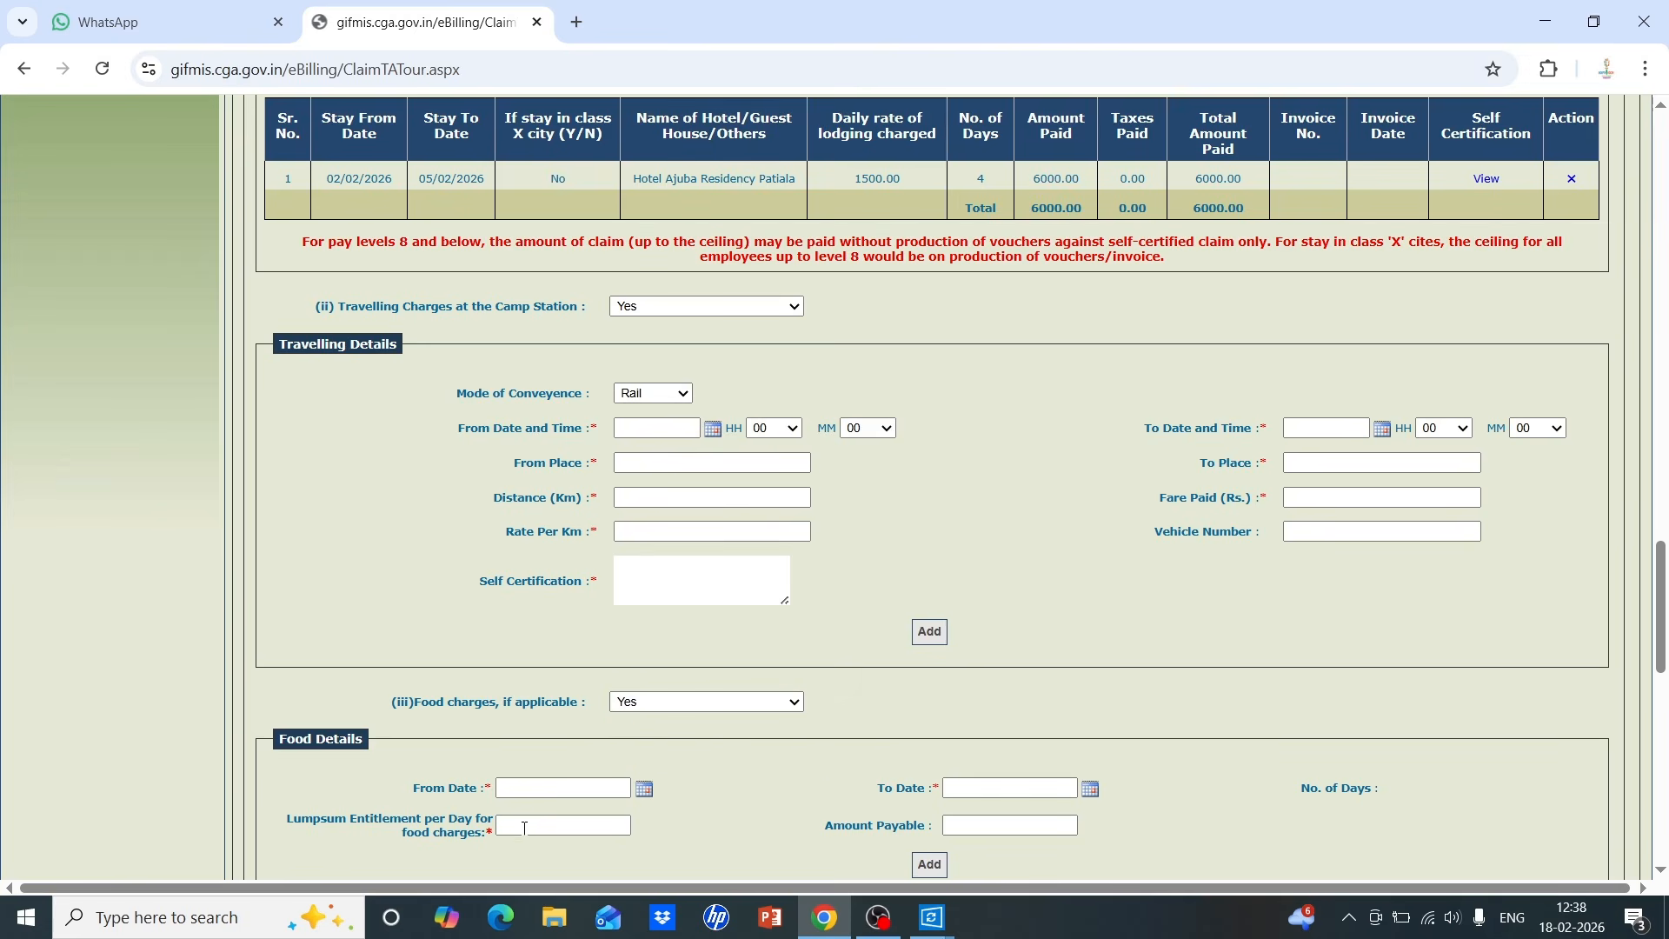
pyautogui.rightClick(493, 868)
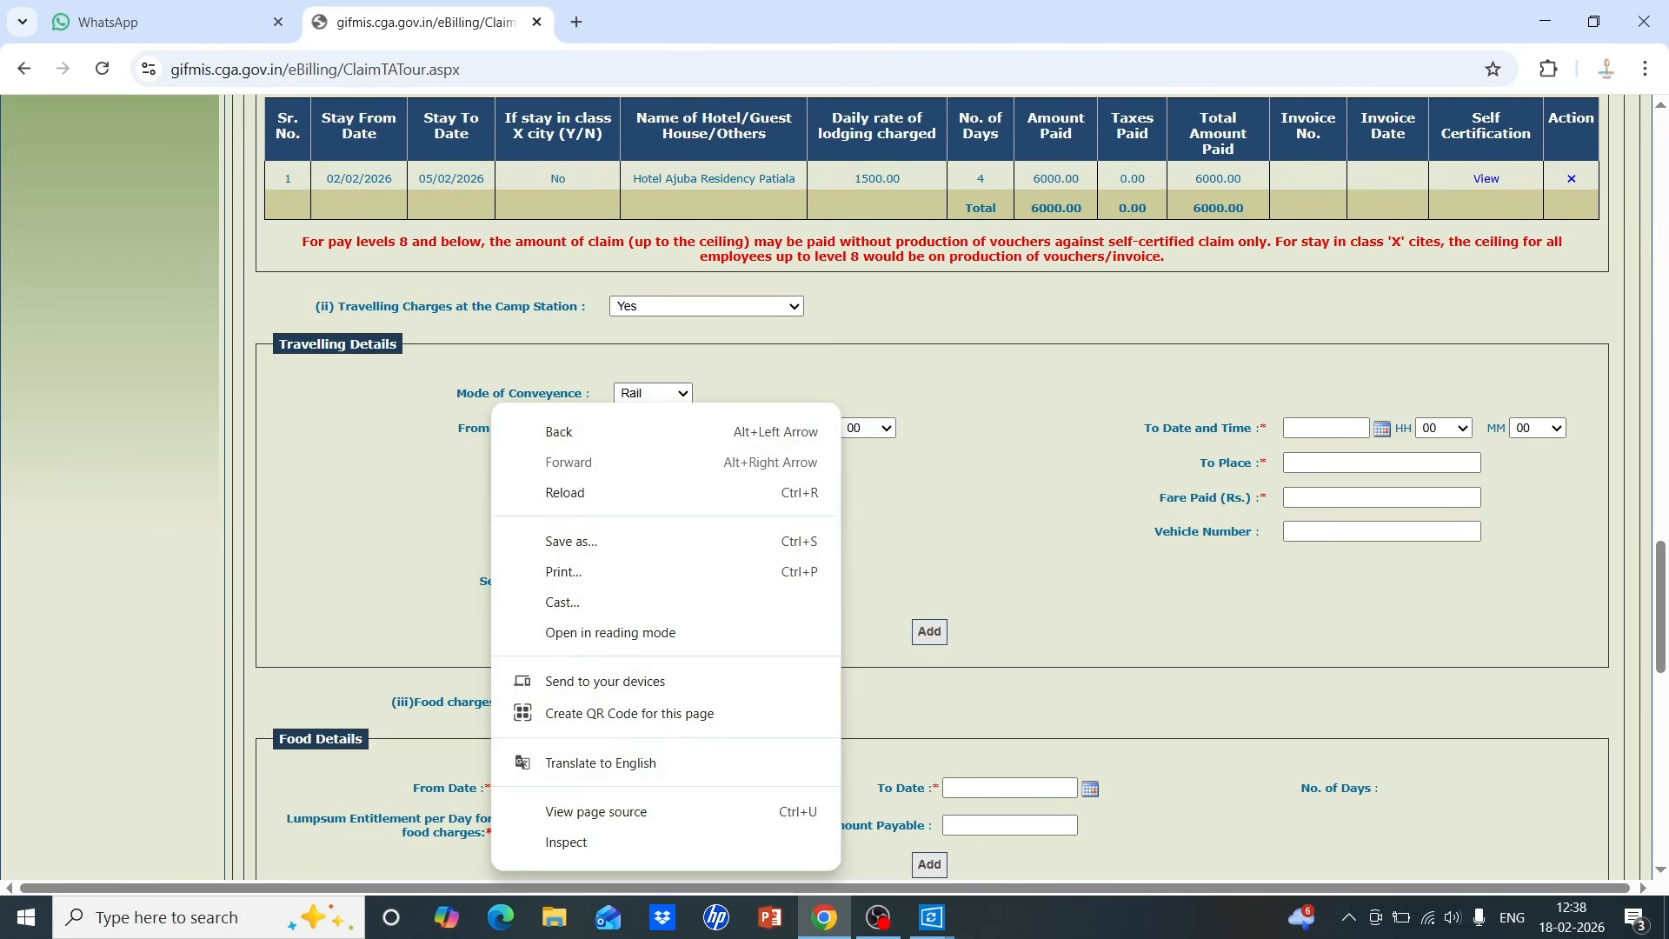
pyautogui.click(1578, 652)
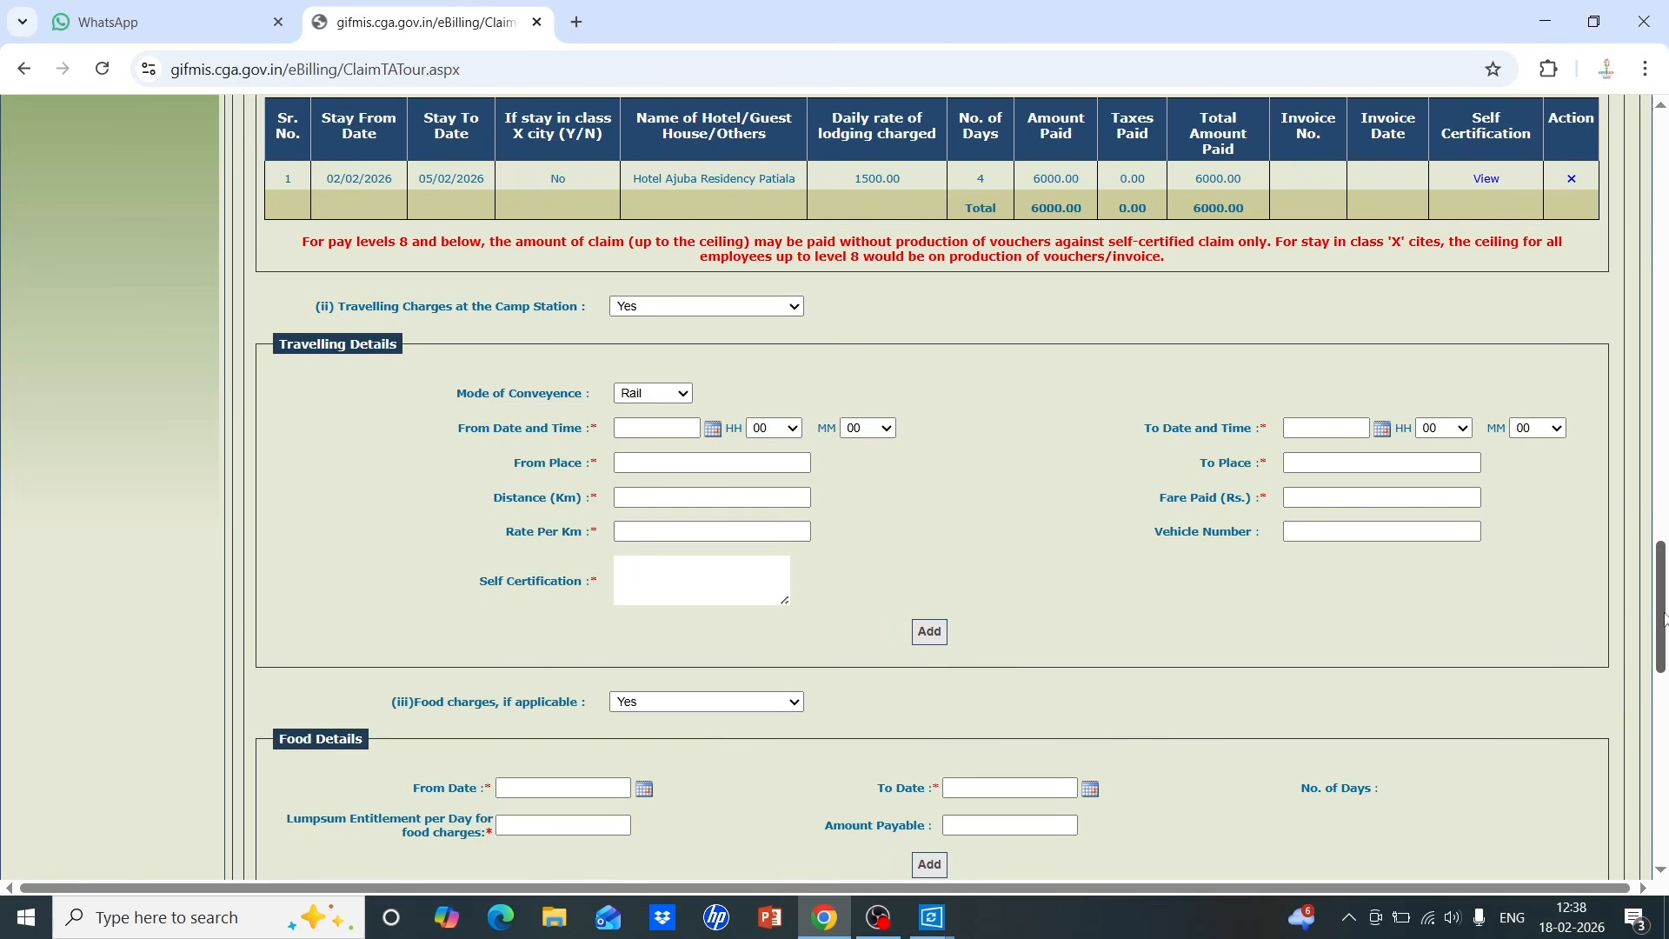
# Set the Food Details period from 02/02/2026 to 06/02/2026.
pyautogui.moveTo(1665, 619); pyautogui.dragTo(1664, 672)
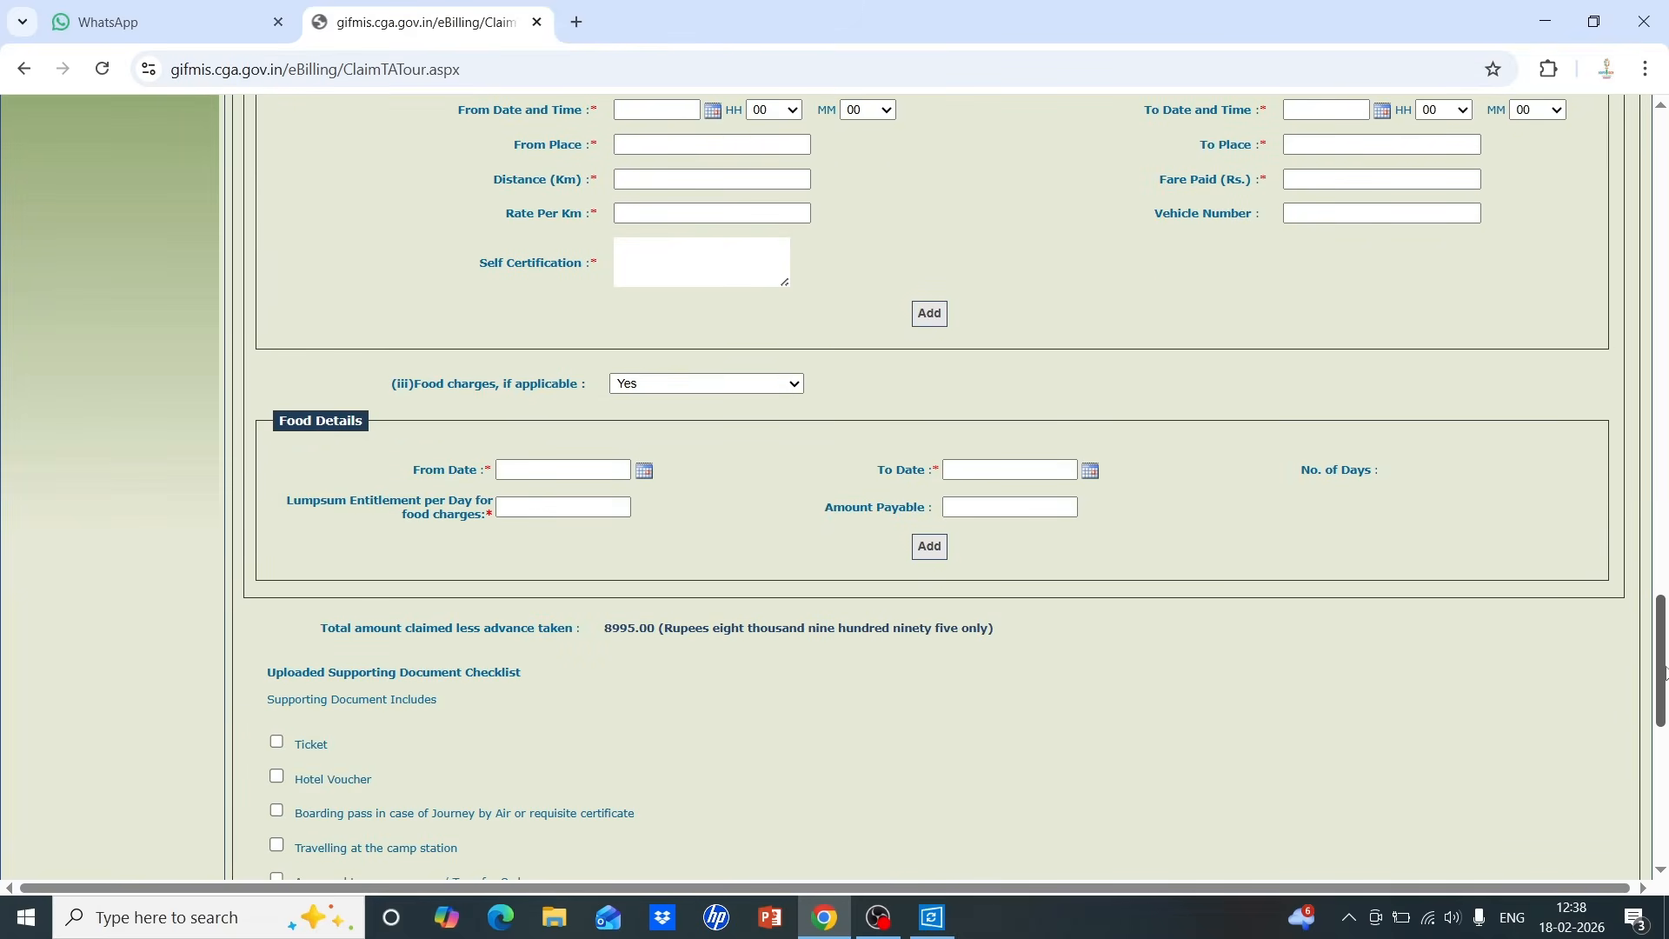
pyautogui.click(579, 469)
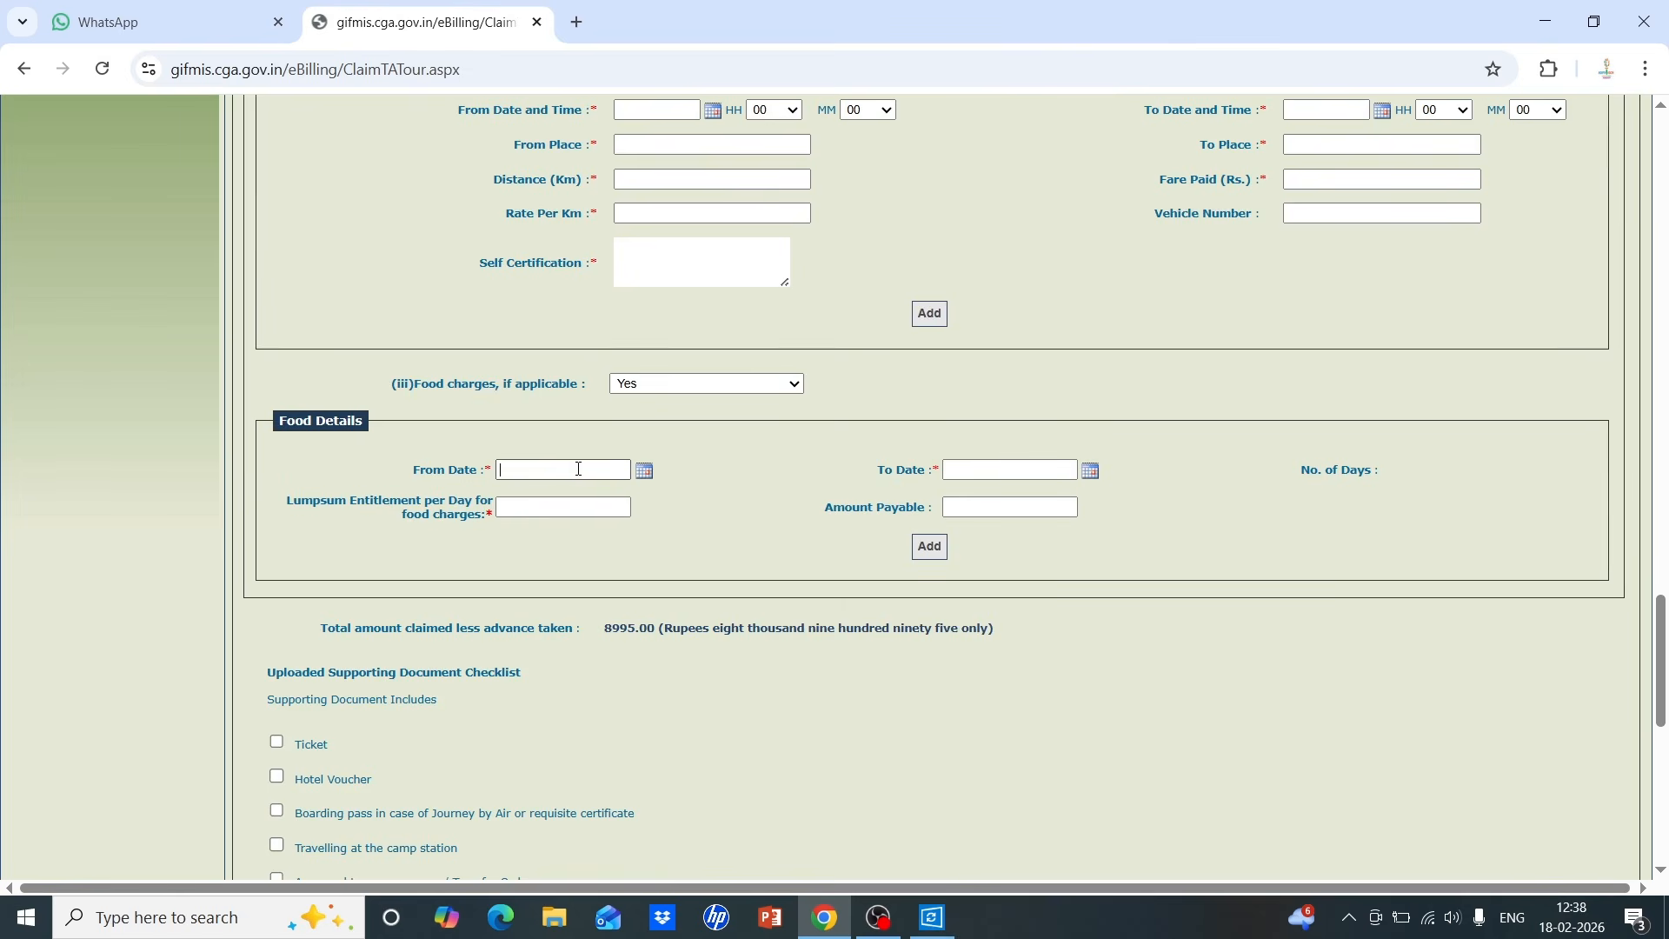
pyautogui.click(644, 471)
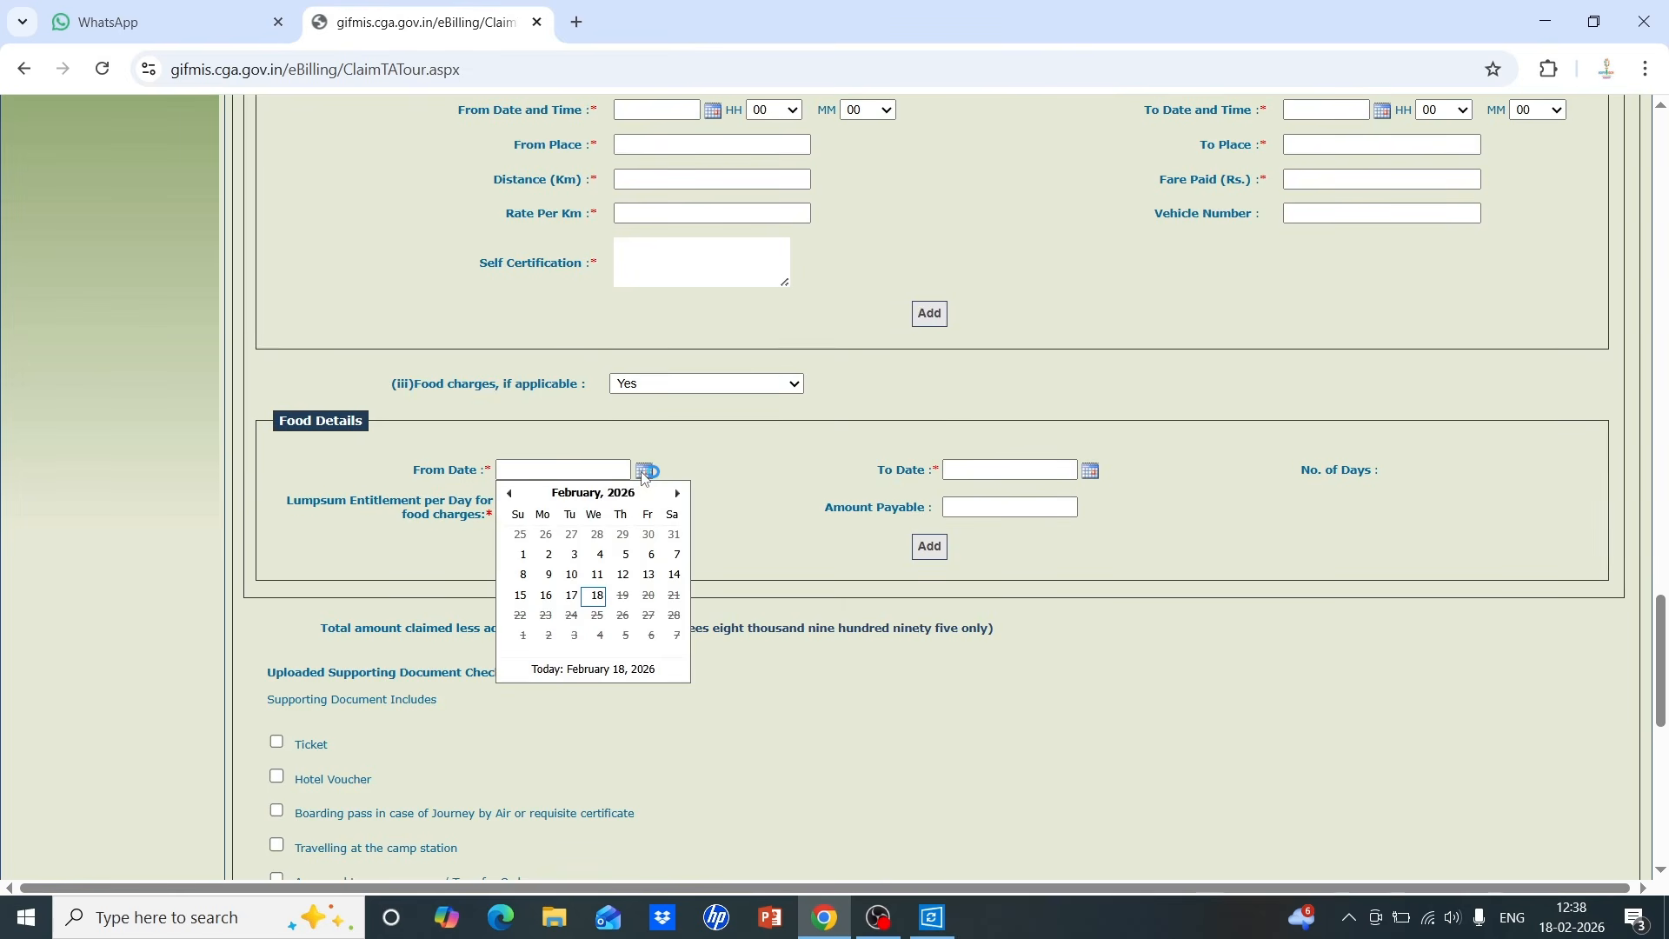
pyautogui.click(547, 557)
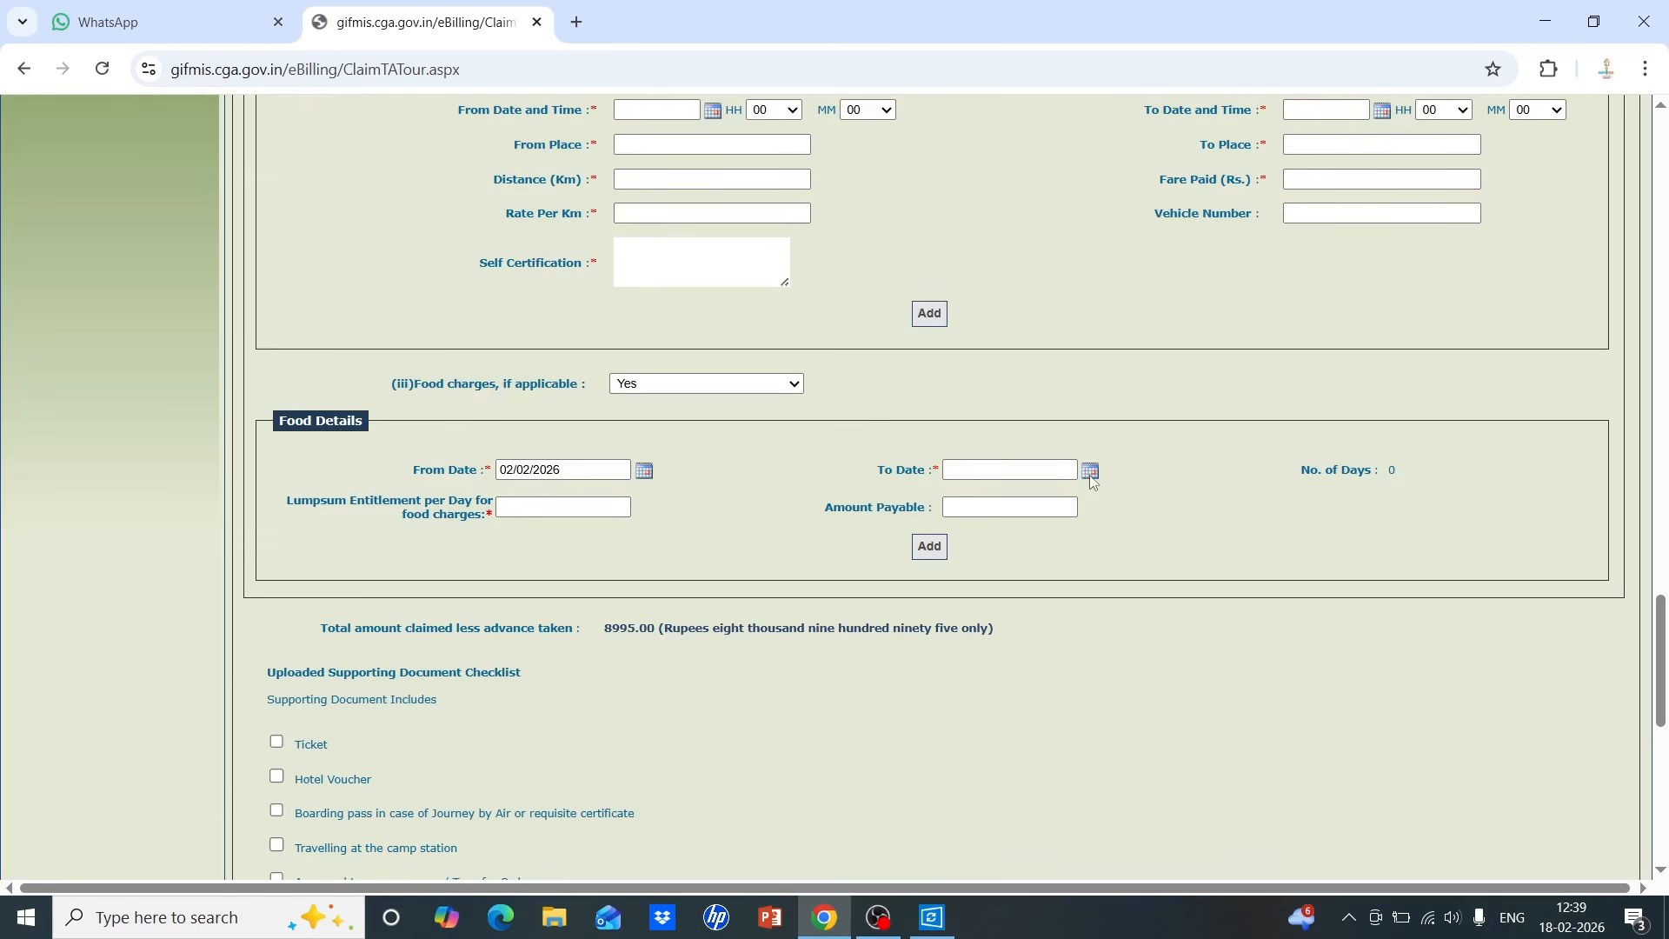
pyautogui.click(1091, 471)
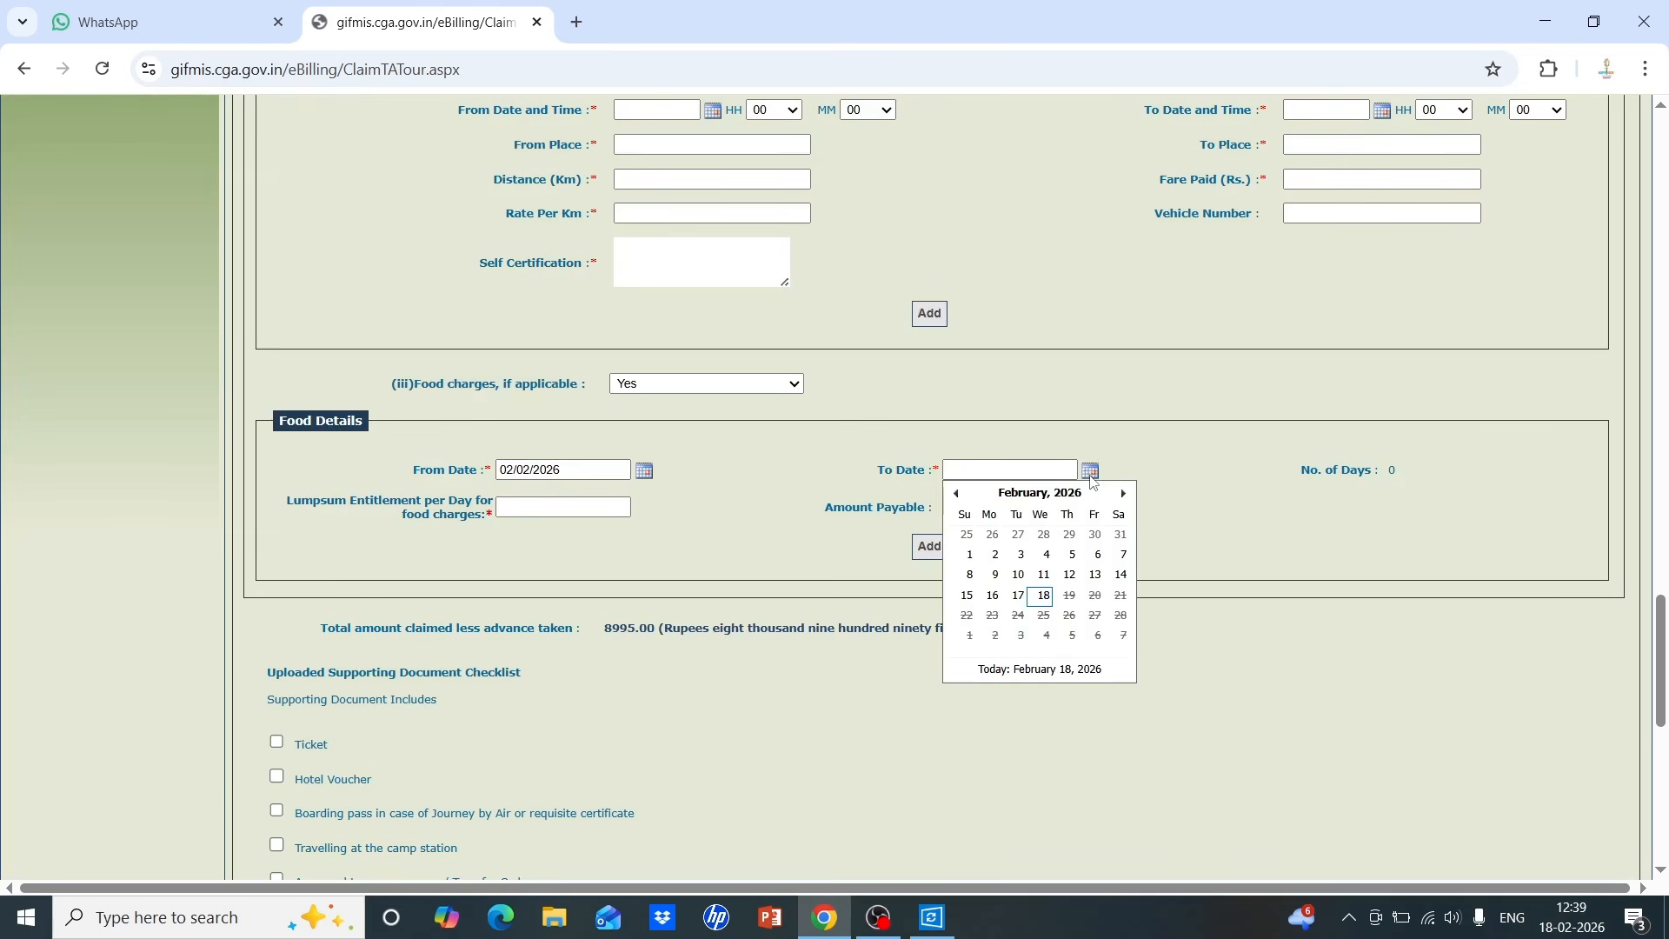
pyautogui.click(1097, 561)
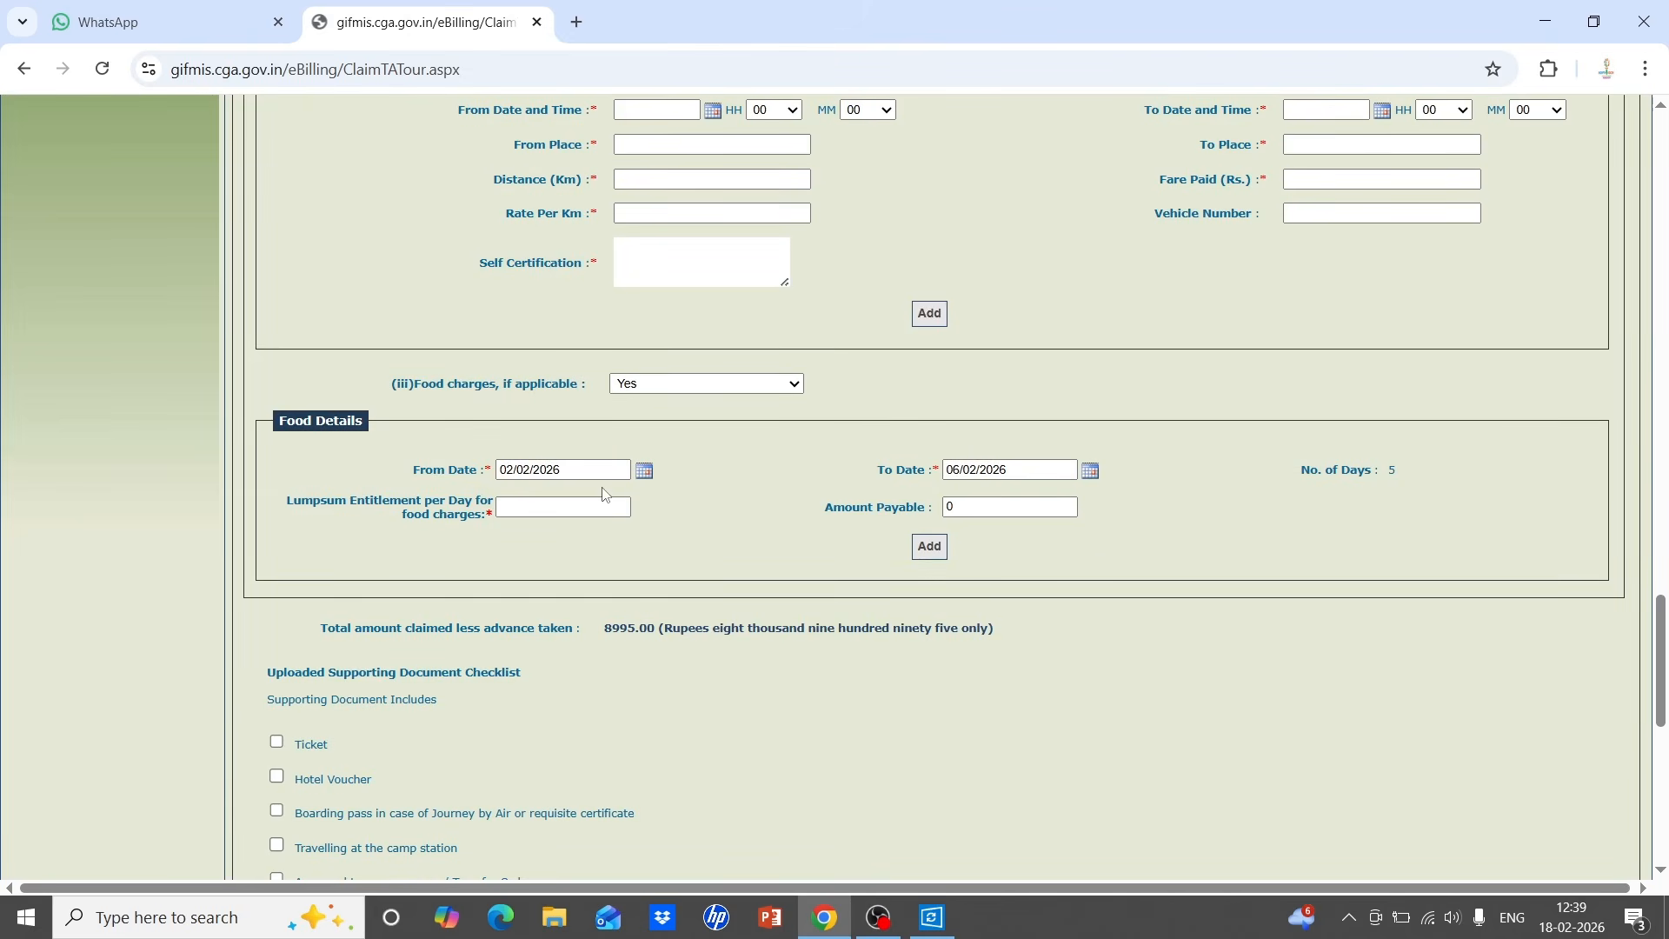
# Set the lumpsum entitlement per day for food charges to 1500 and add the food entry.
pyautogui.click(539, 509)
pyautogui.write('6000')
pyautogui.click(932, 547)
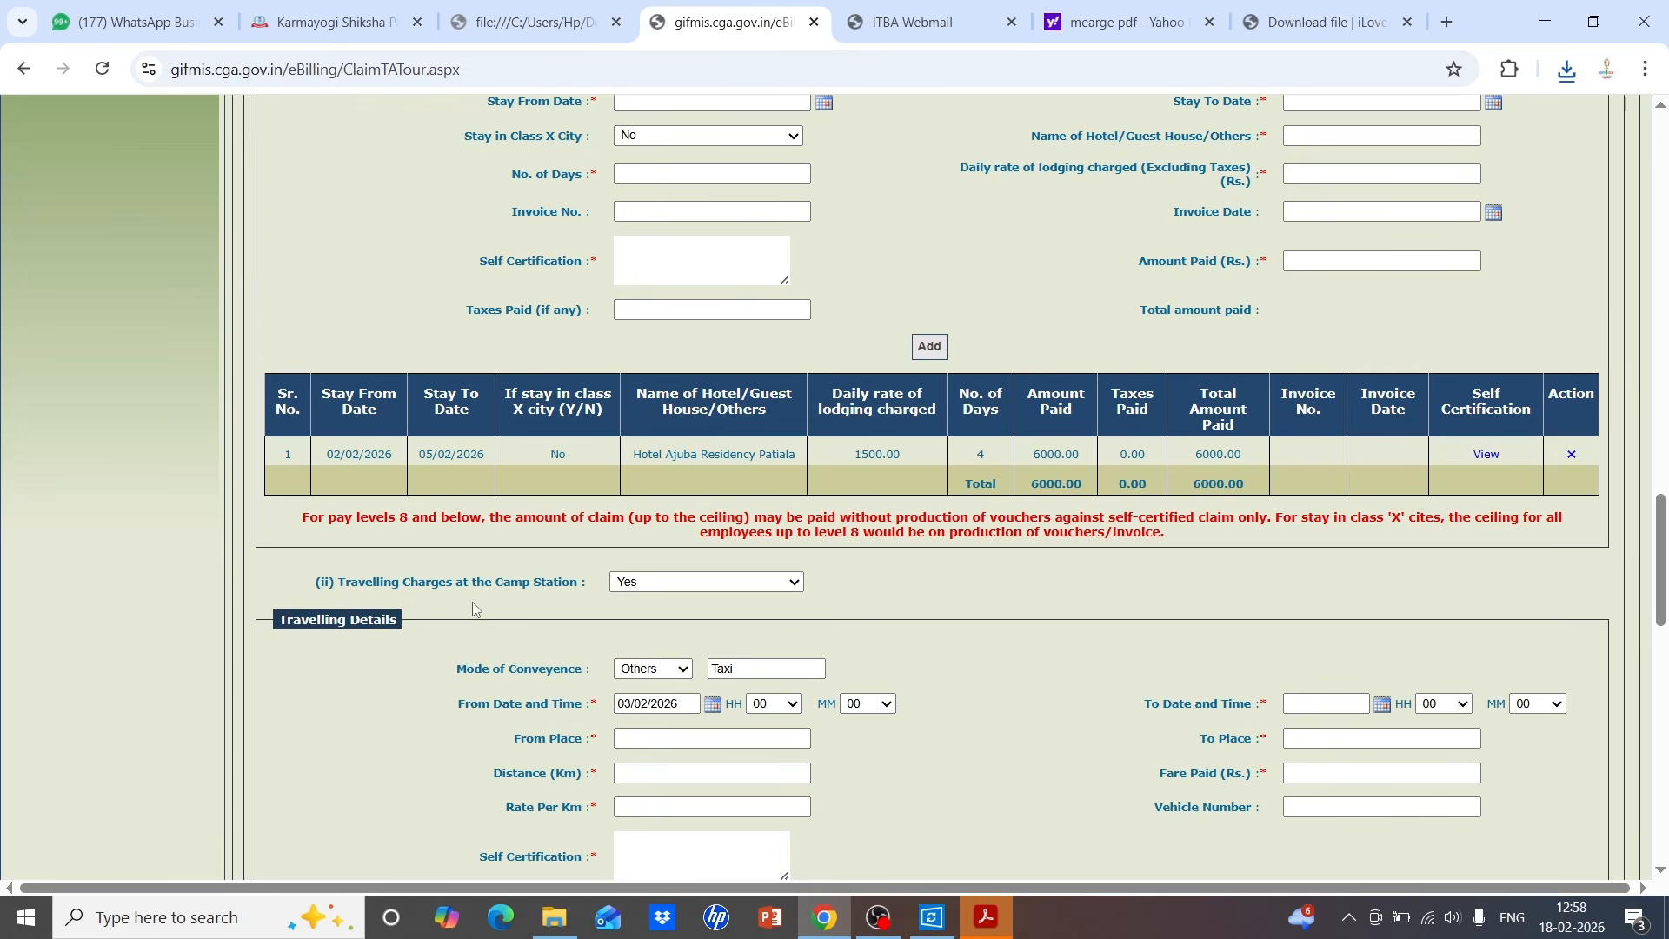
# Set Travelling Charges at the Camp Station to No and review the accommodation details.
pyautogui.click(624, 584)
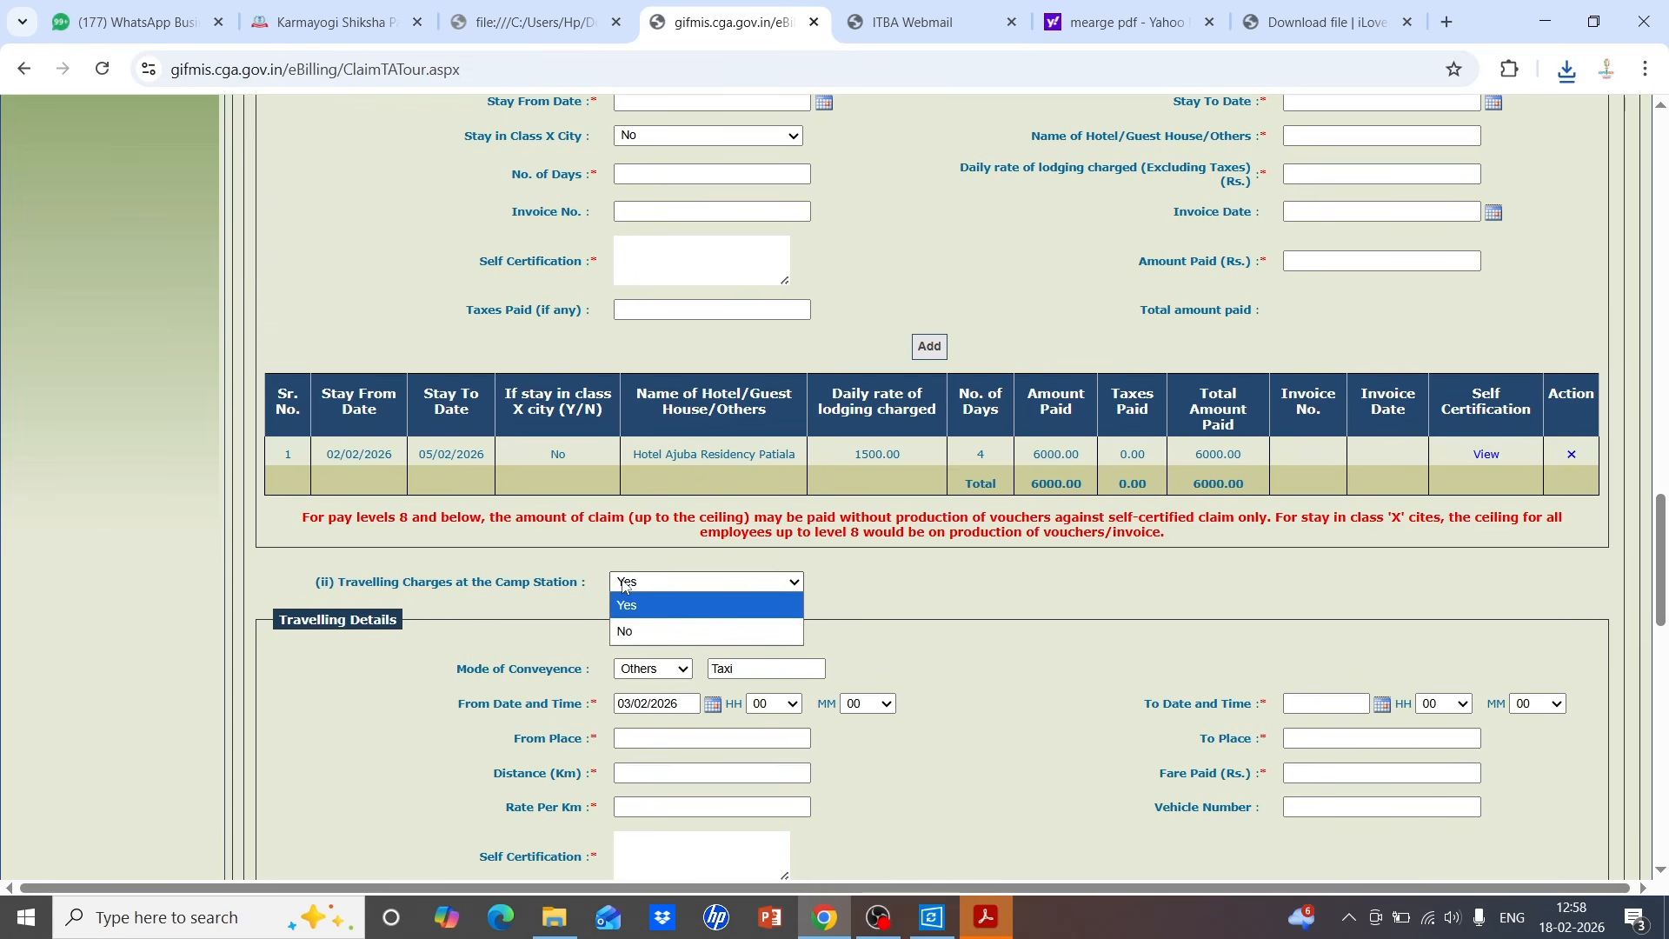
pyautogui.click(637, 632)
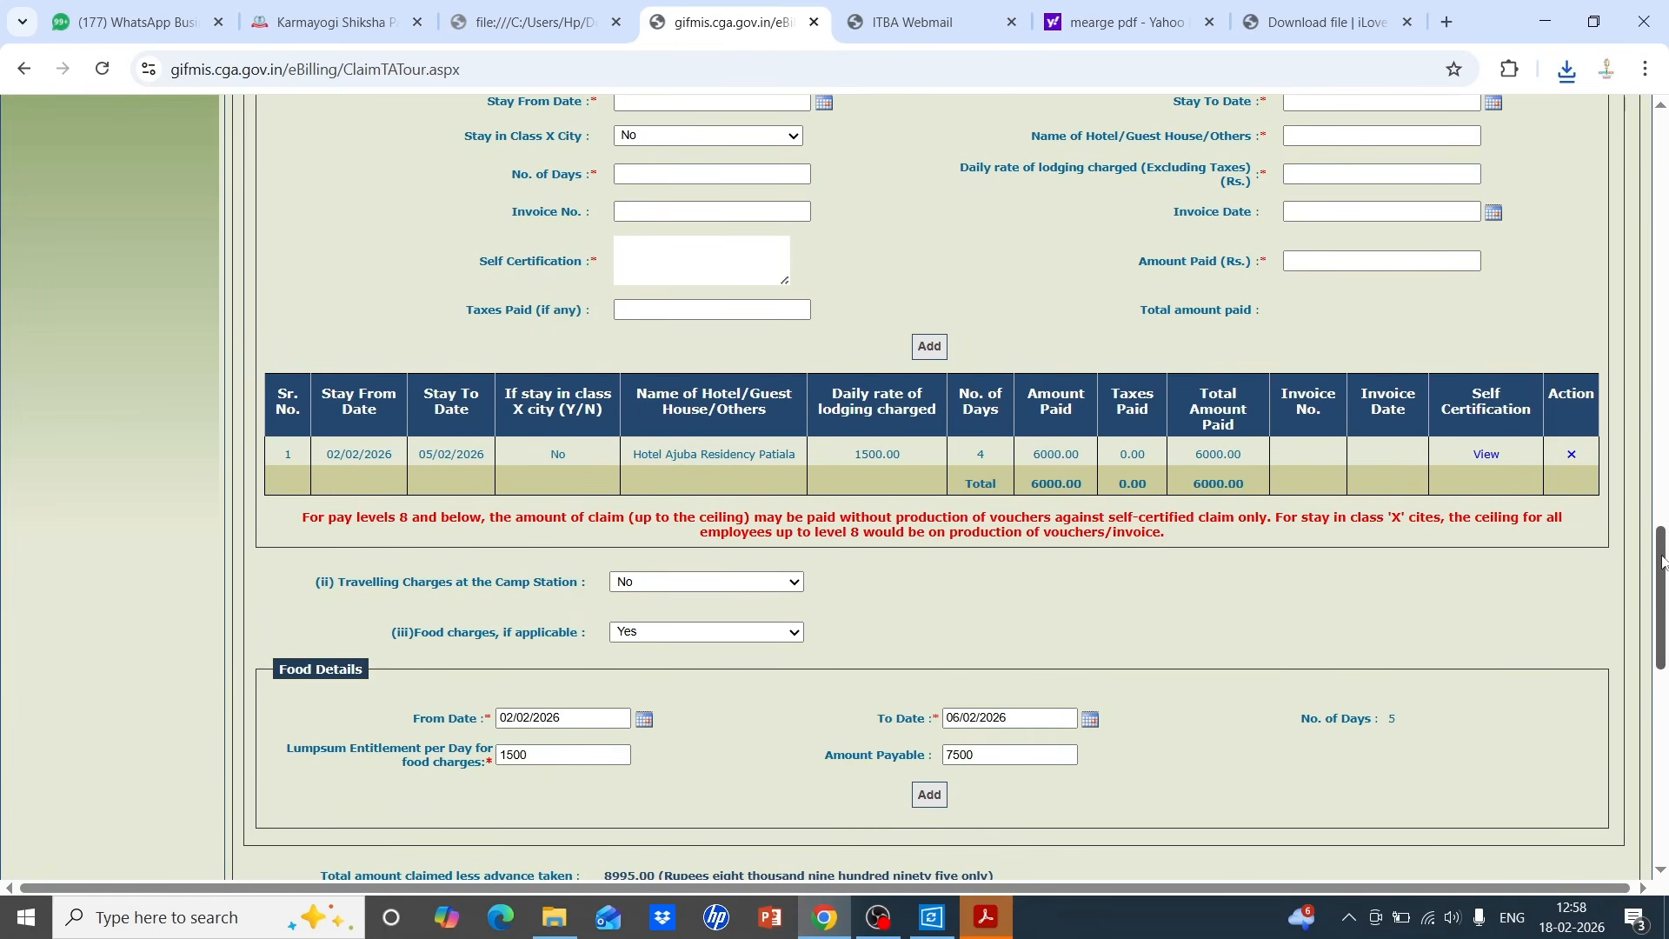
pyautogui.moveTo(1662, 561); pyautogui.dragTo(1615, 452)
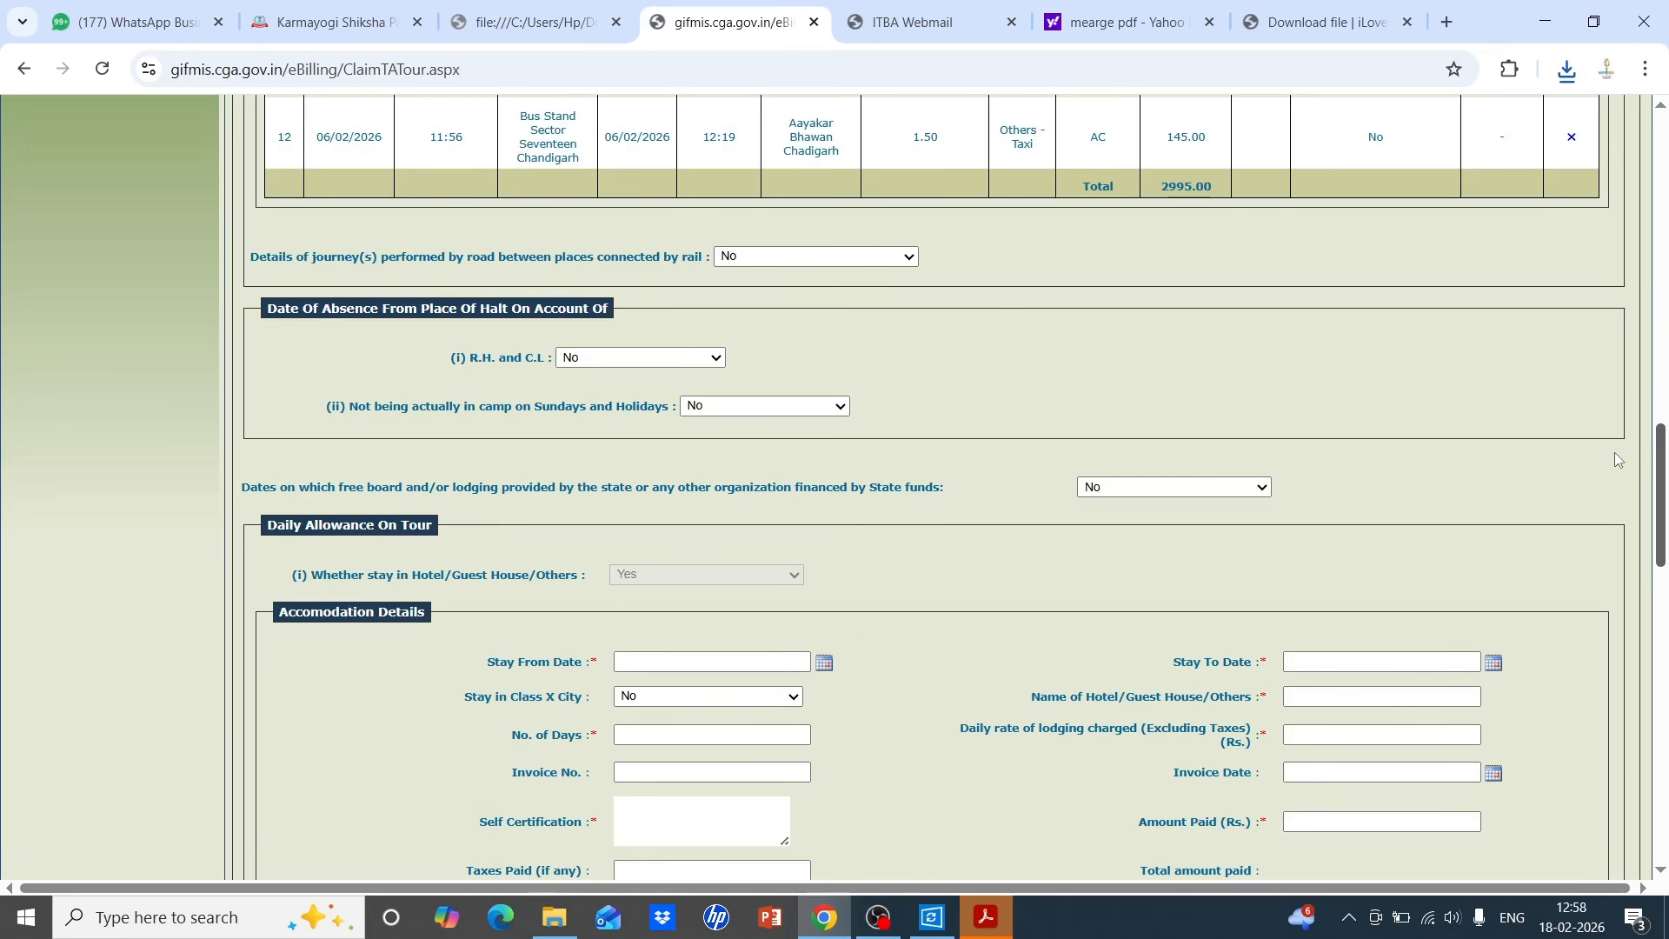
pyautogui.scroll(-3, 1146, 435)
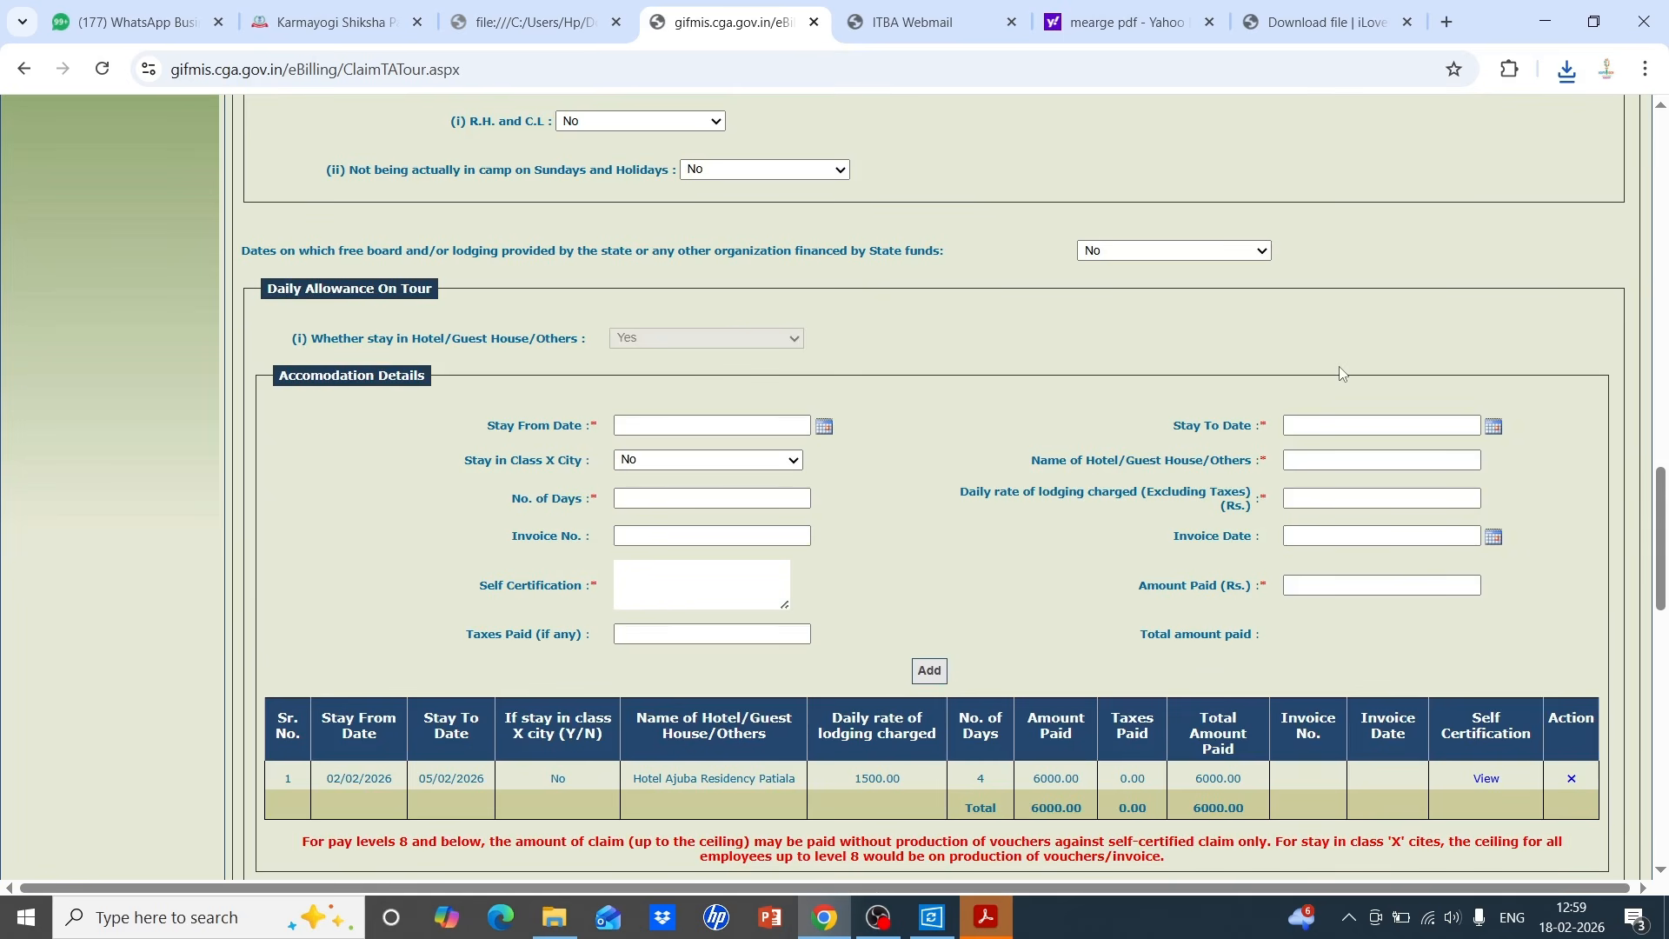
# Mark Approved tour programme / Transfer Order in the supporting document checklist and accept all seven certifications.
pyautogui.moveTo(1661, 528); pyautogui.dragTo(1660, 667)
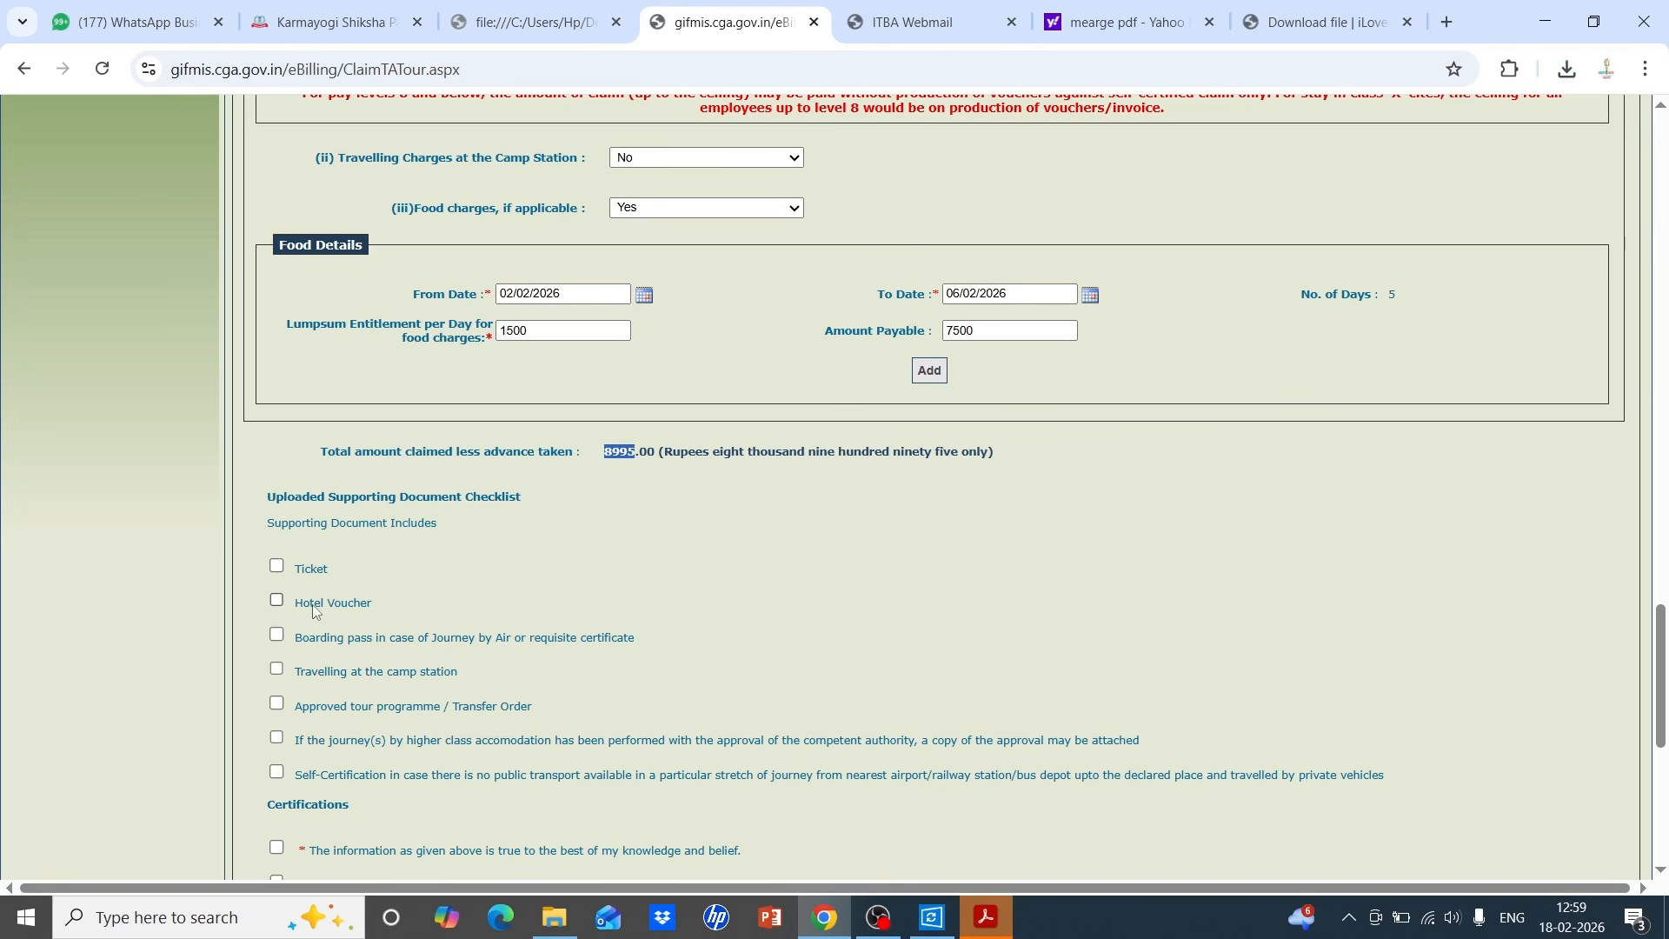
pyautogui.click(278, 705)
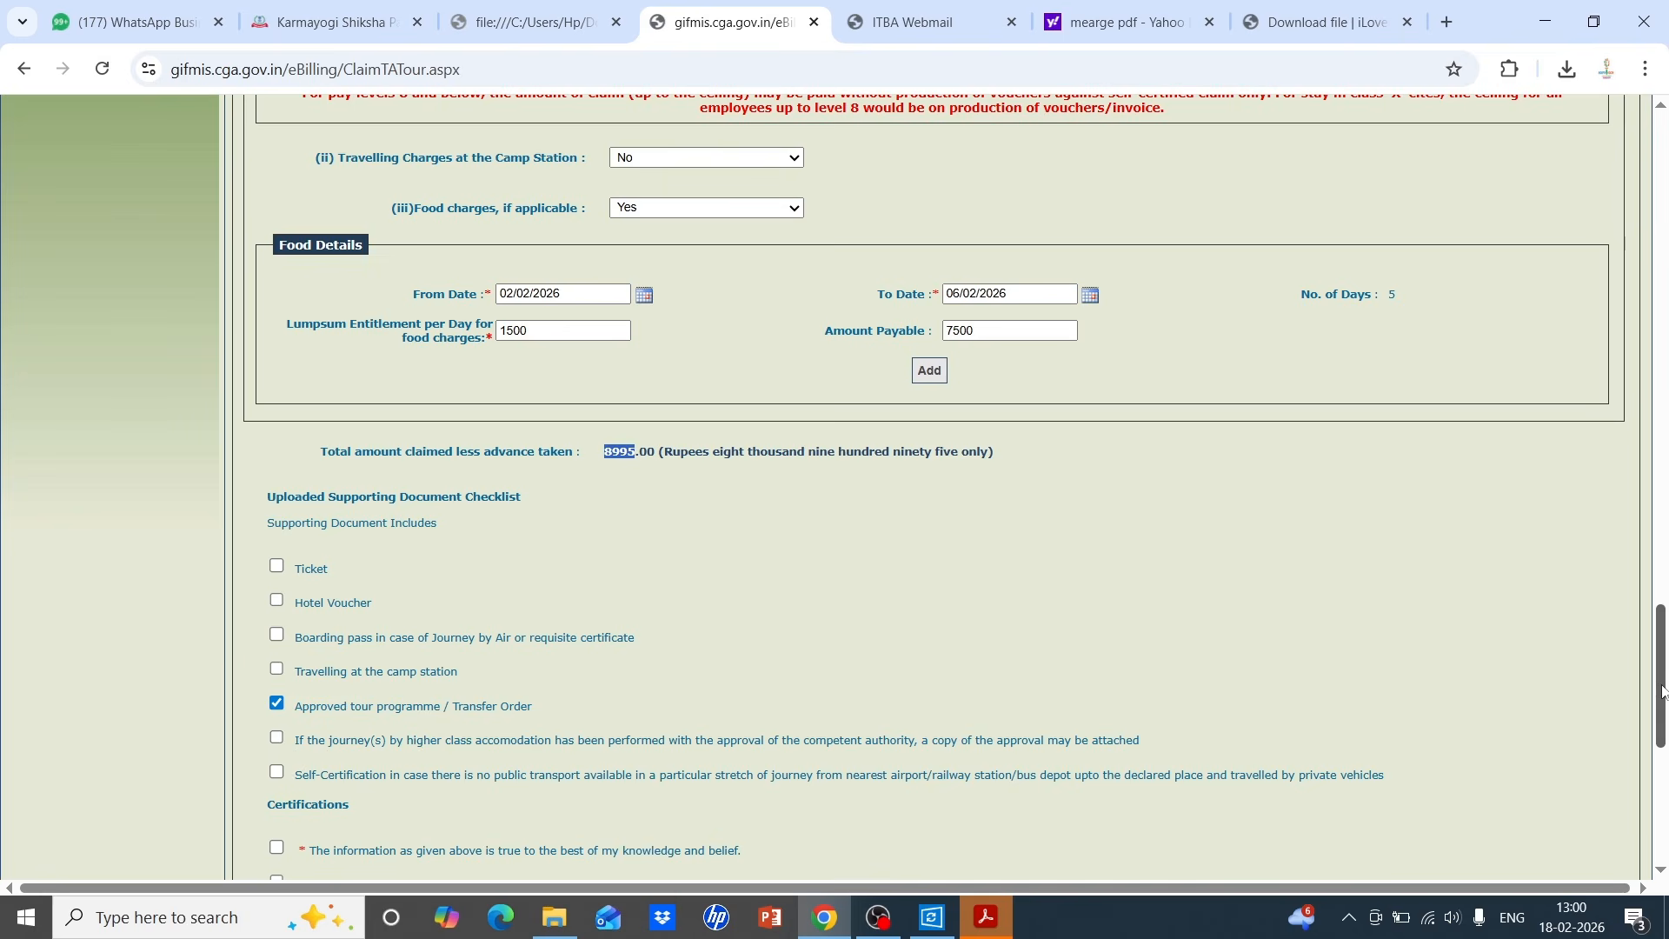
pyautogui.moveTo(1663, 691); pyautogui.dragTo(1662, 744)
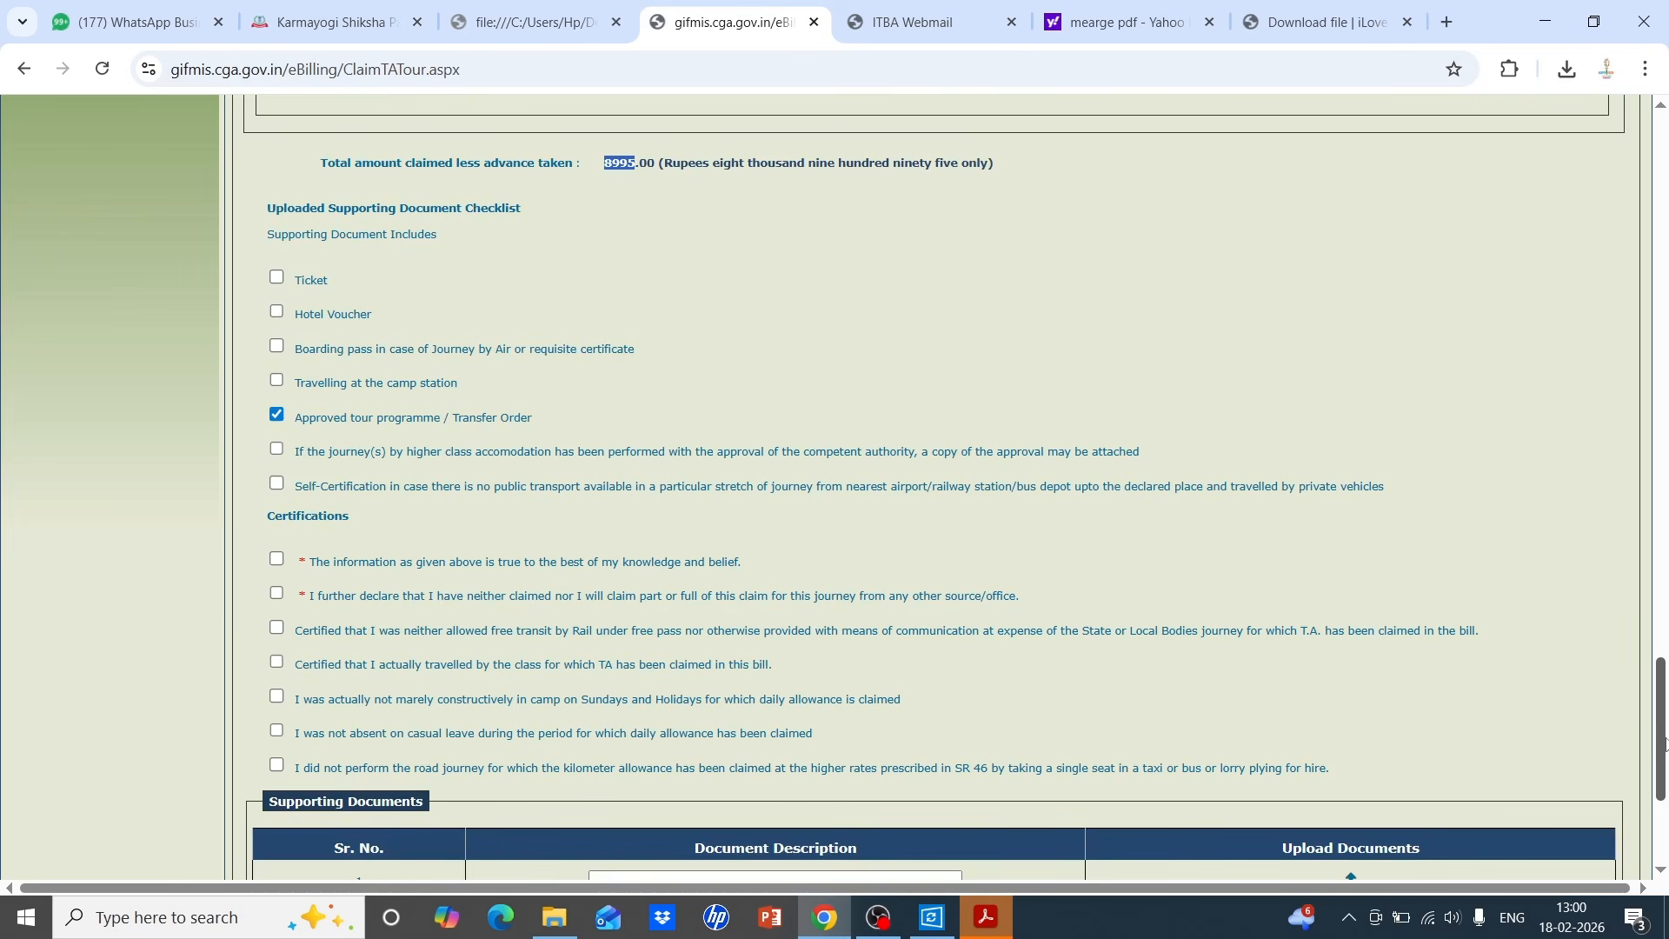
pyautogui.click(276, 560)
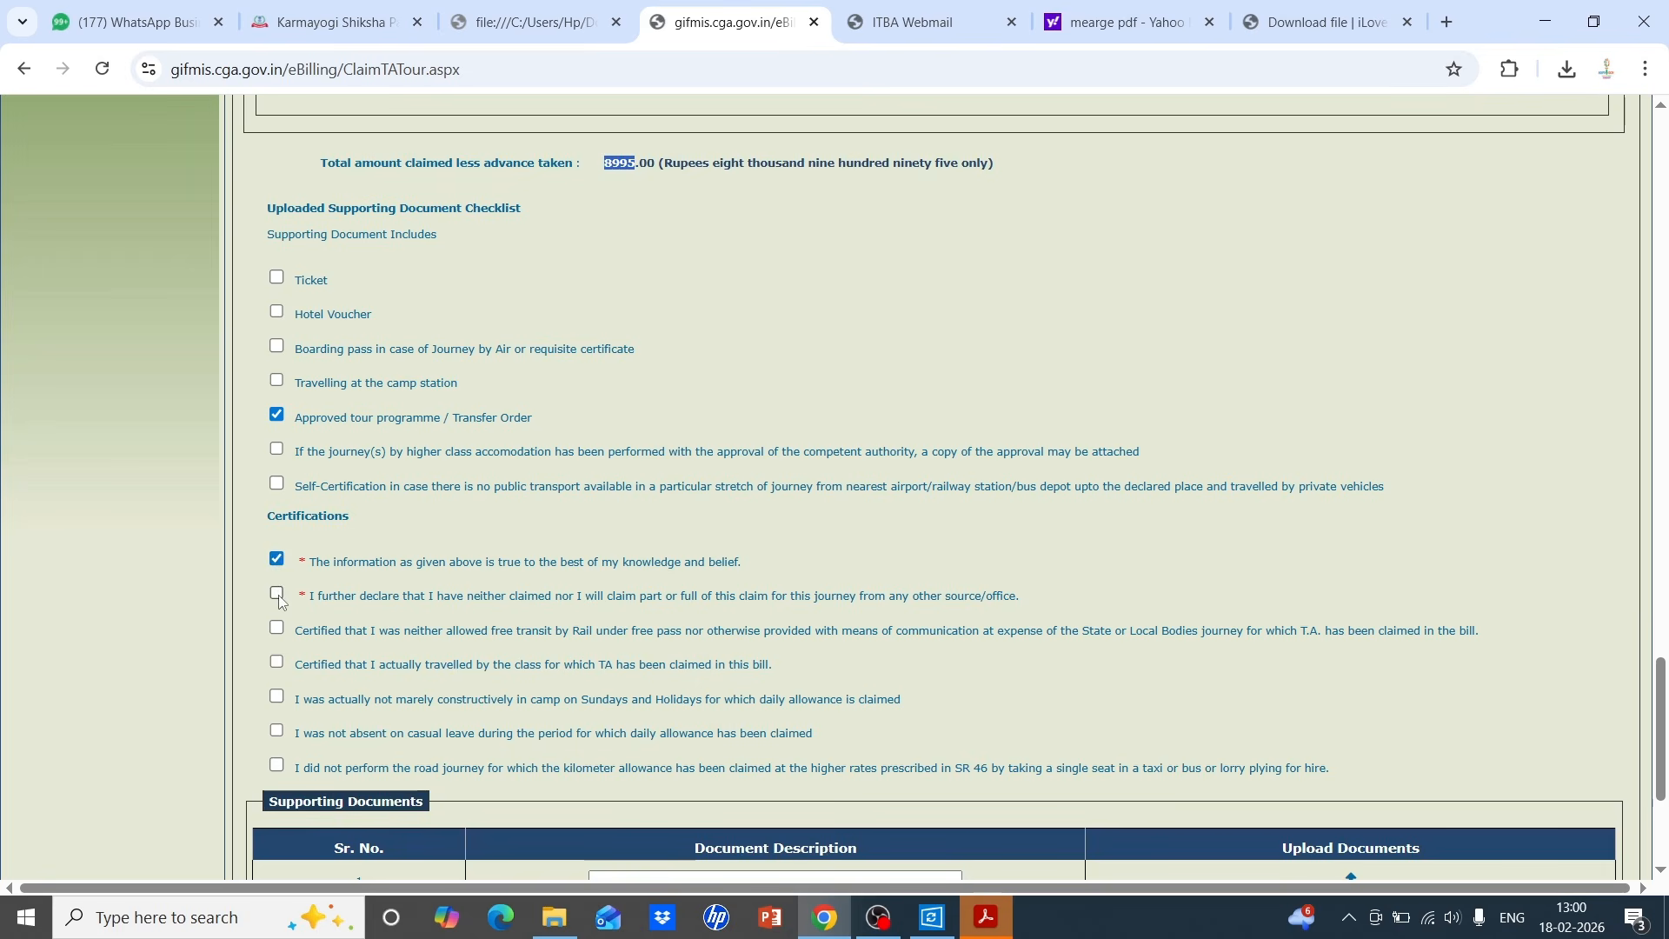
pyautogui.click(278, 596)
pyautogui.click(278, 629)
pyautogui.click(278, 663)
pyautogui.click(277, 699)
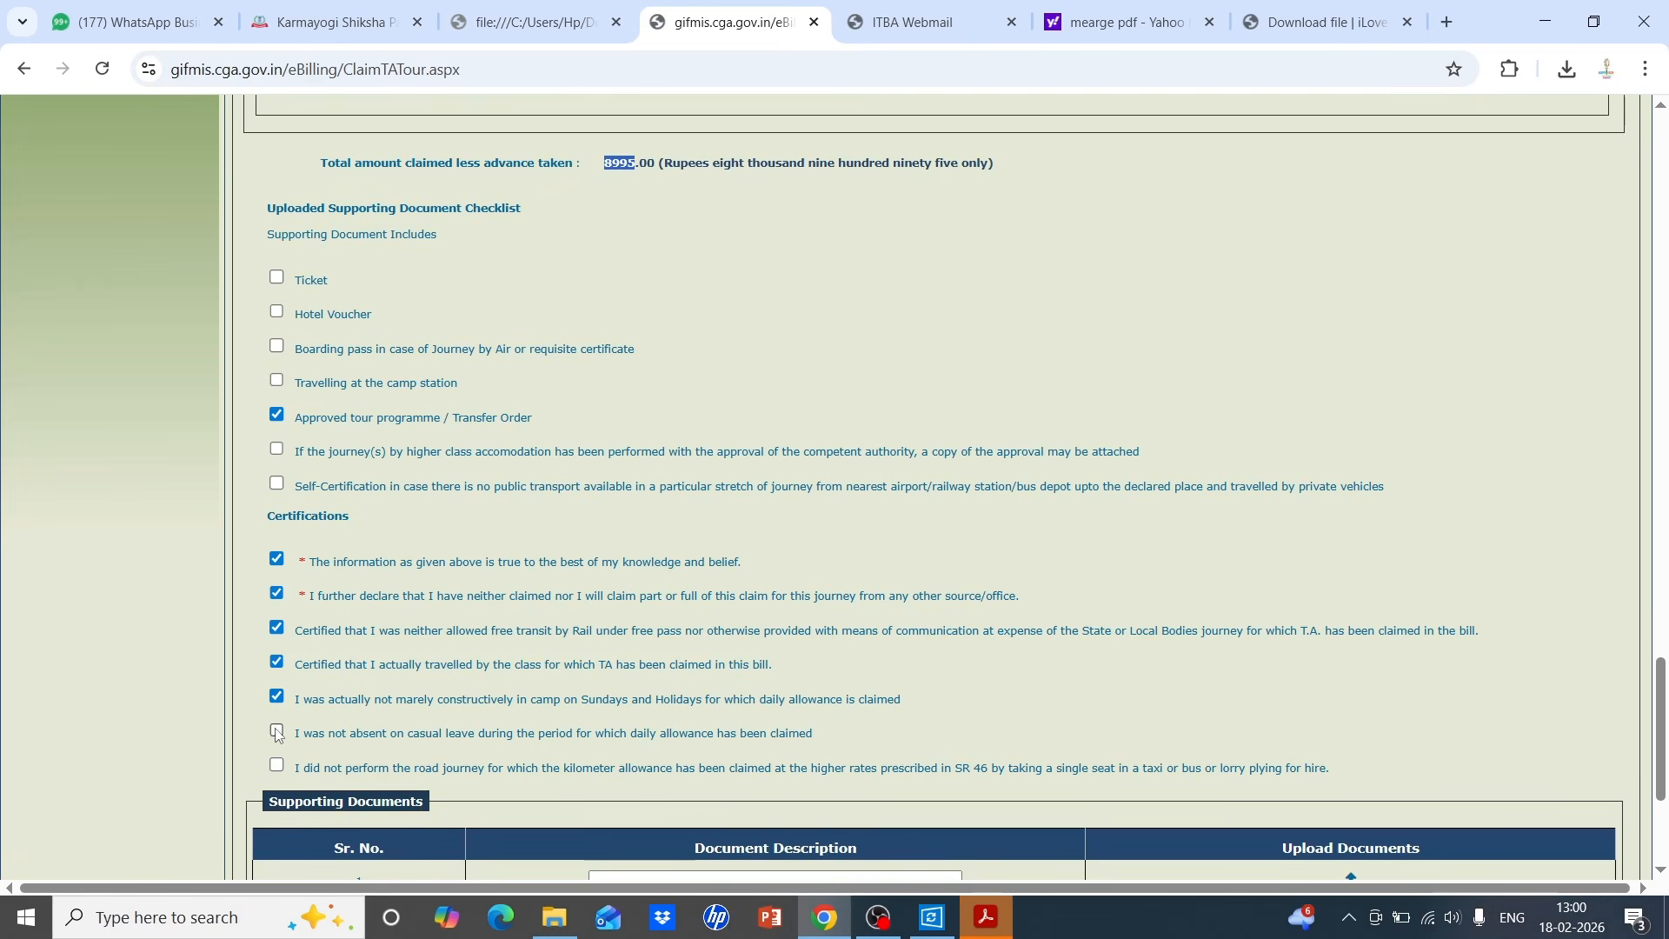
pyautogui.click(277, 731)
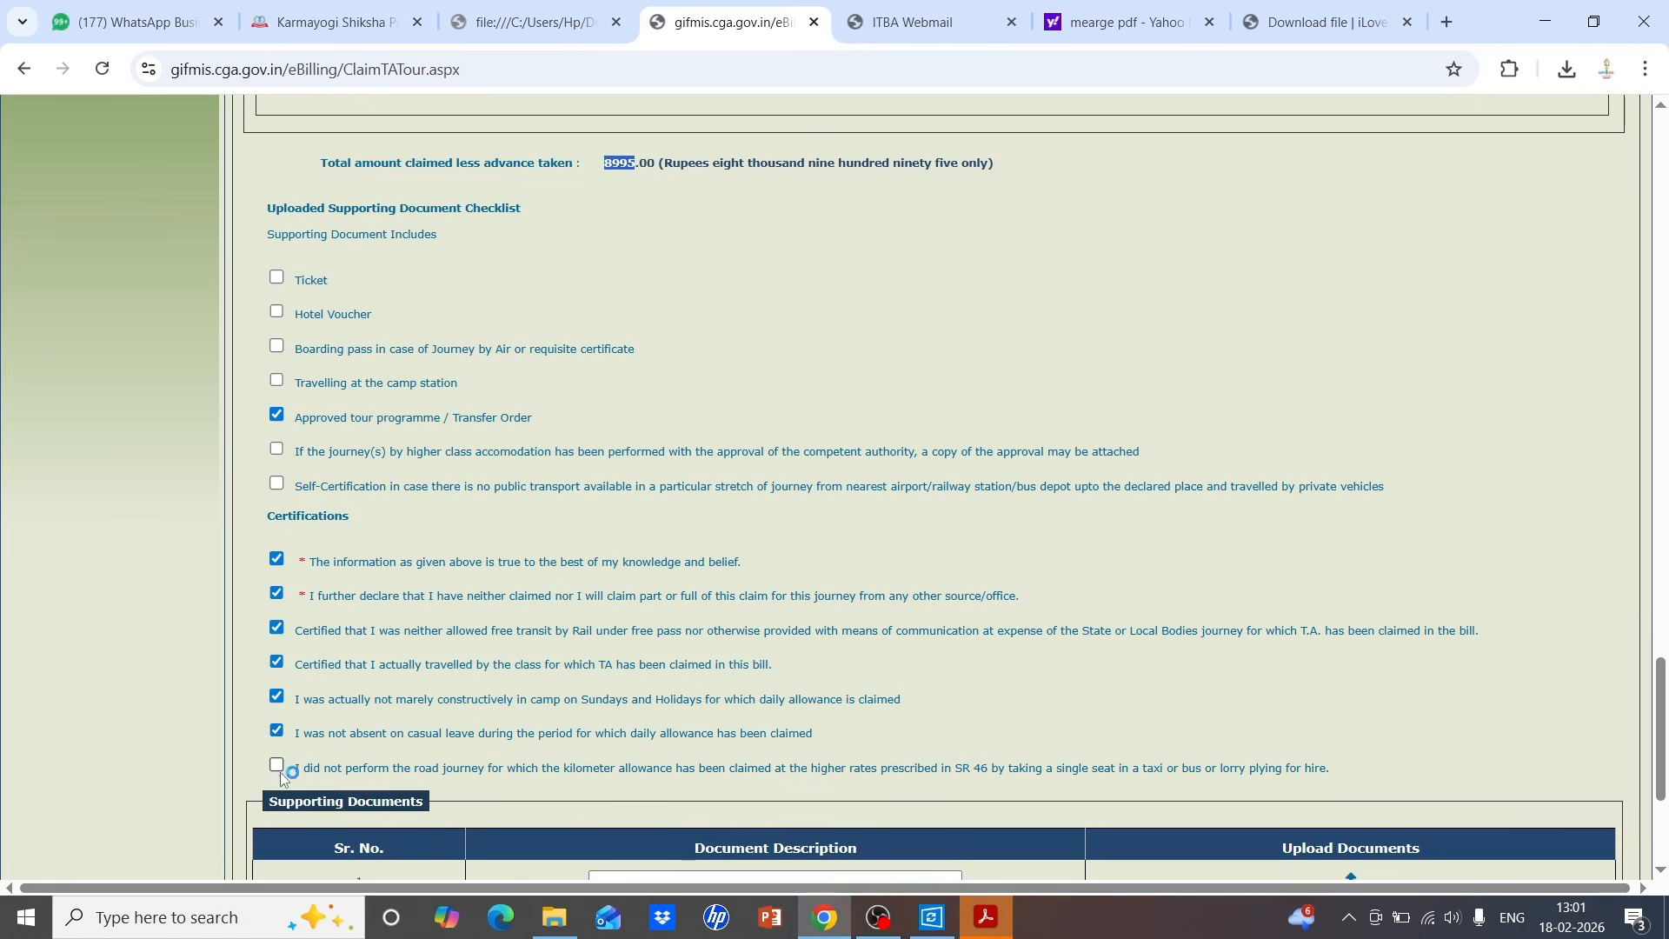
pyautogui.click(278, 765)
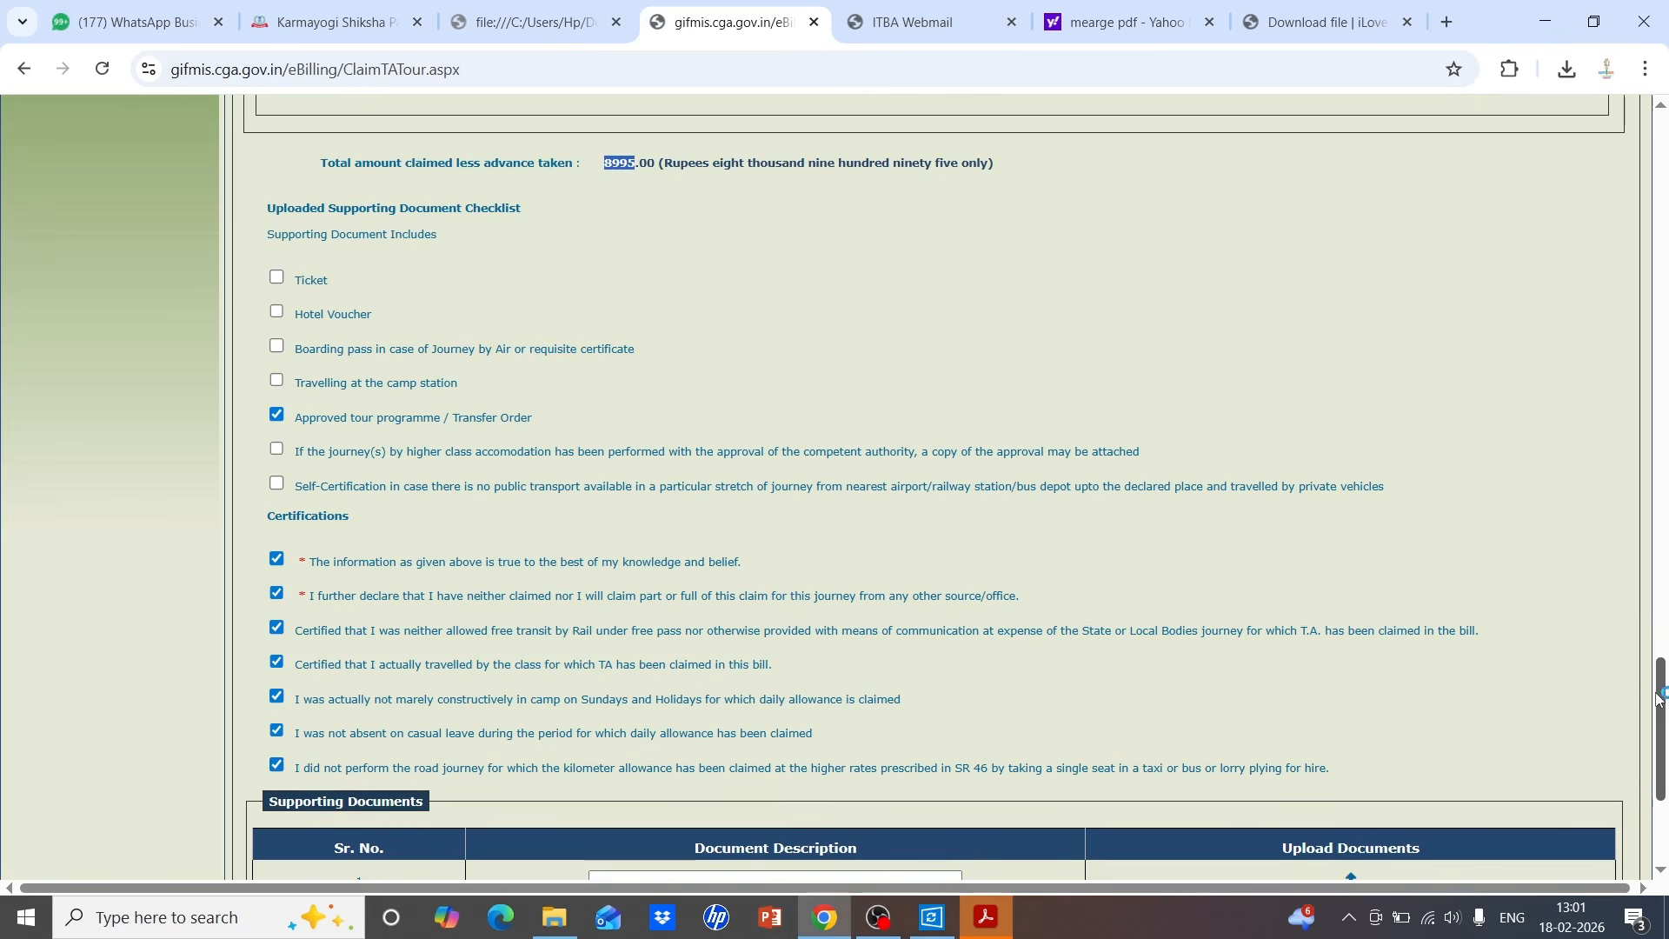
# Try to upload ilovepdf_merged from Downloads as the first supporting document.
pyautogui.moveTo(1661, 700); pyautogui.dragTo(1665, 776)
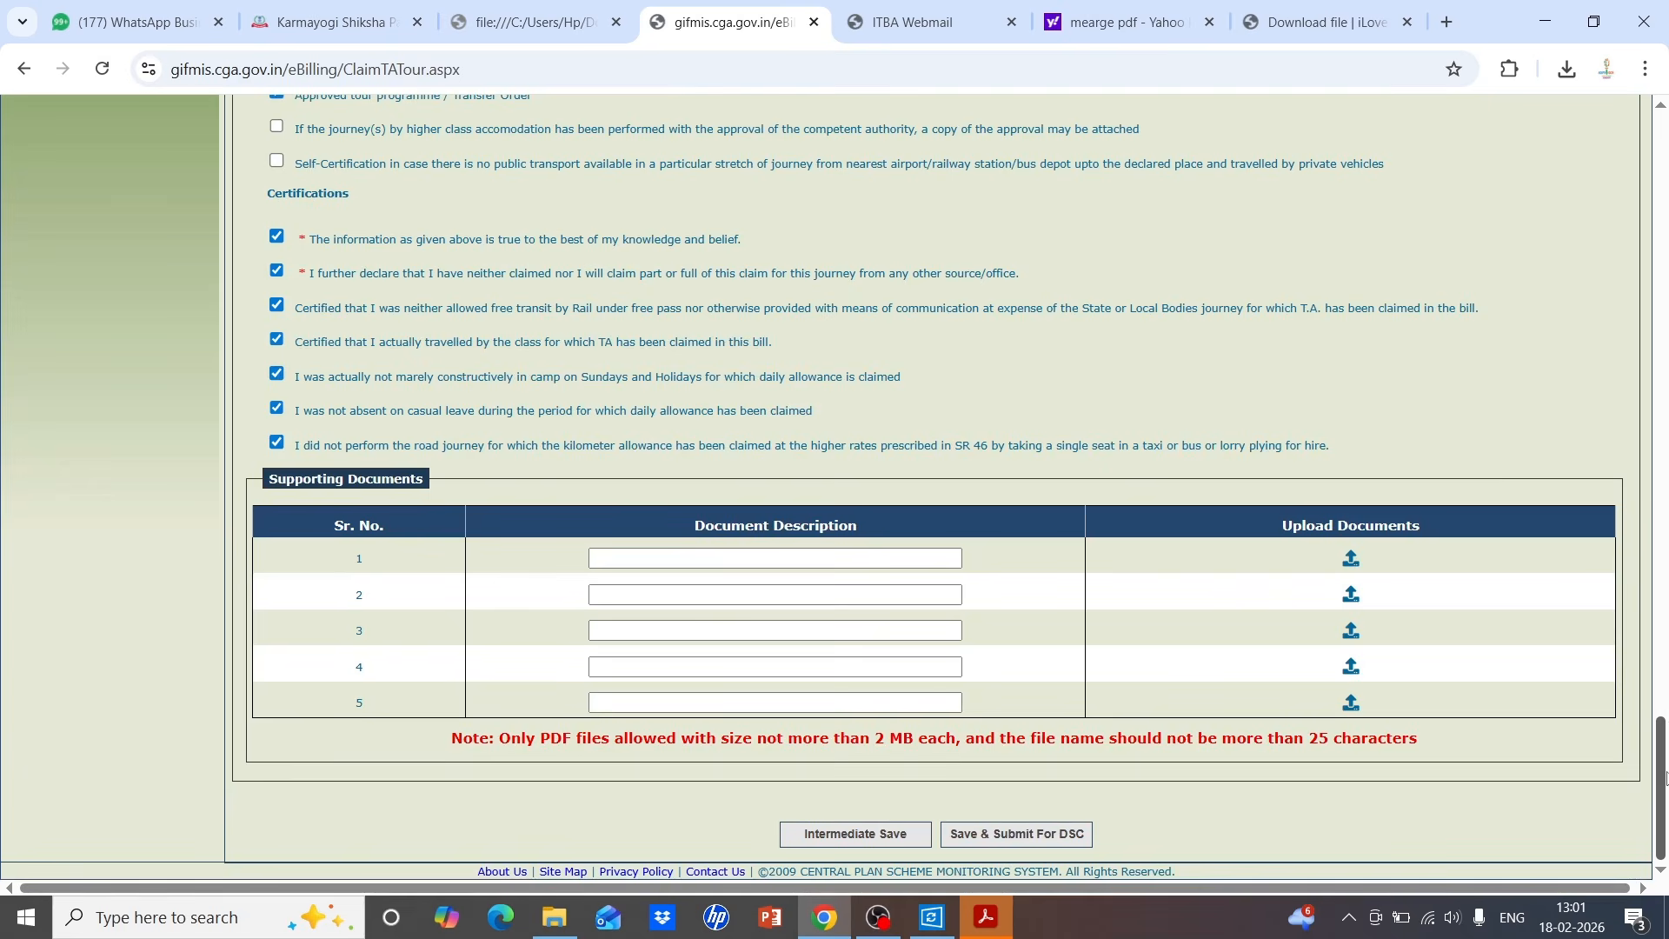
pyautogui.click(1352, 559)
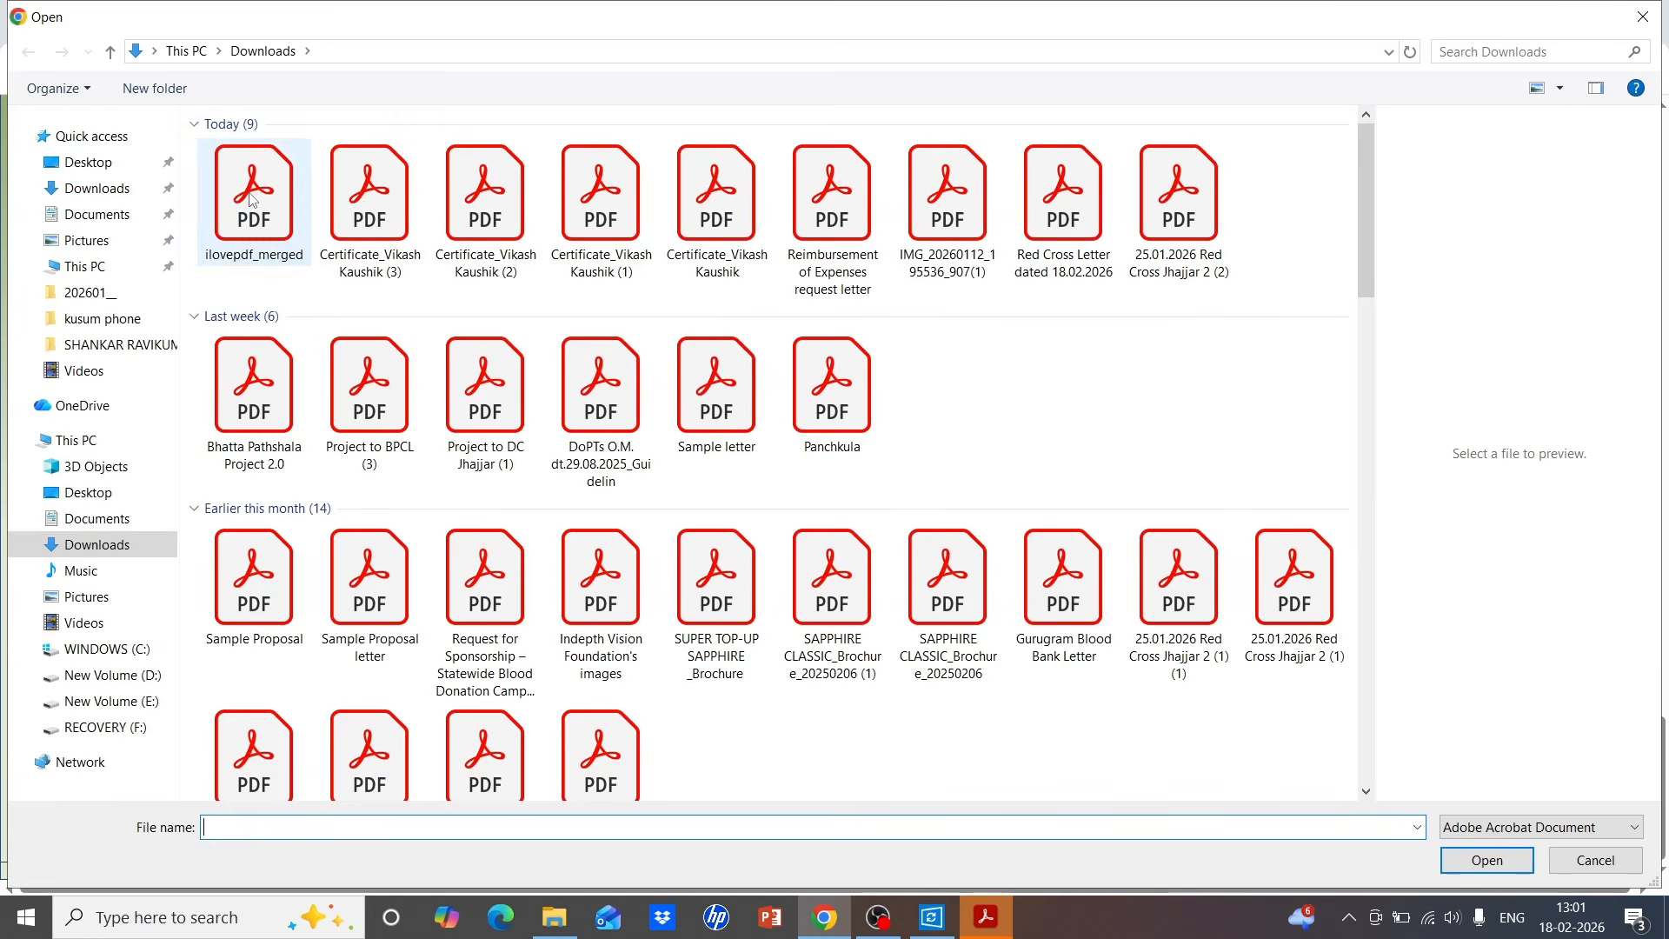
pyautogui.doubleClick(252, 200)
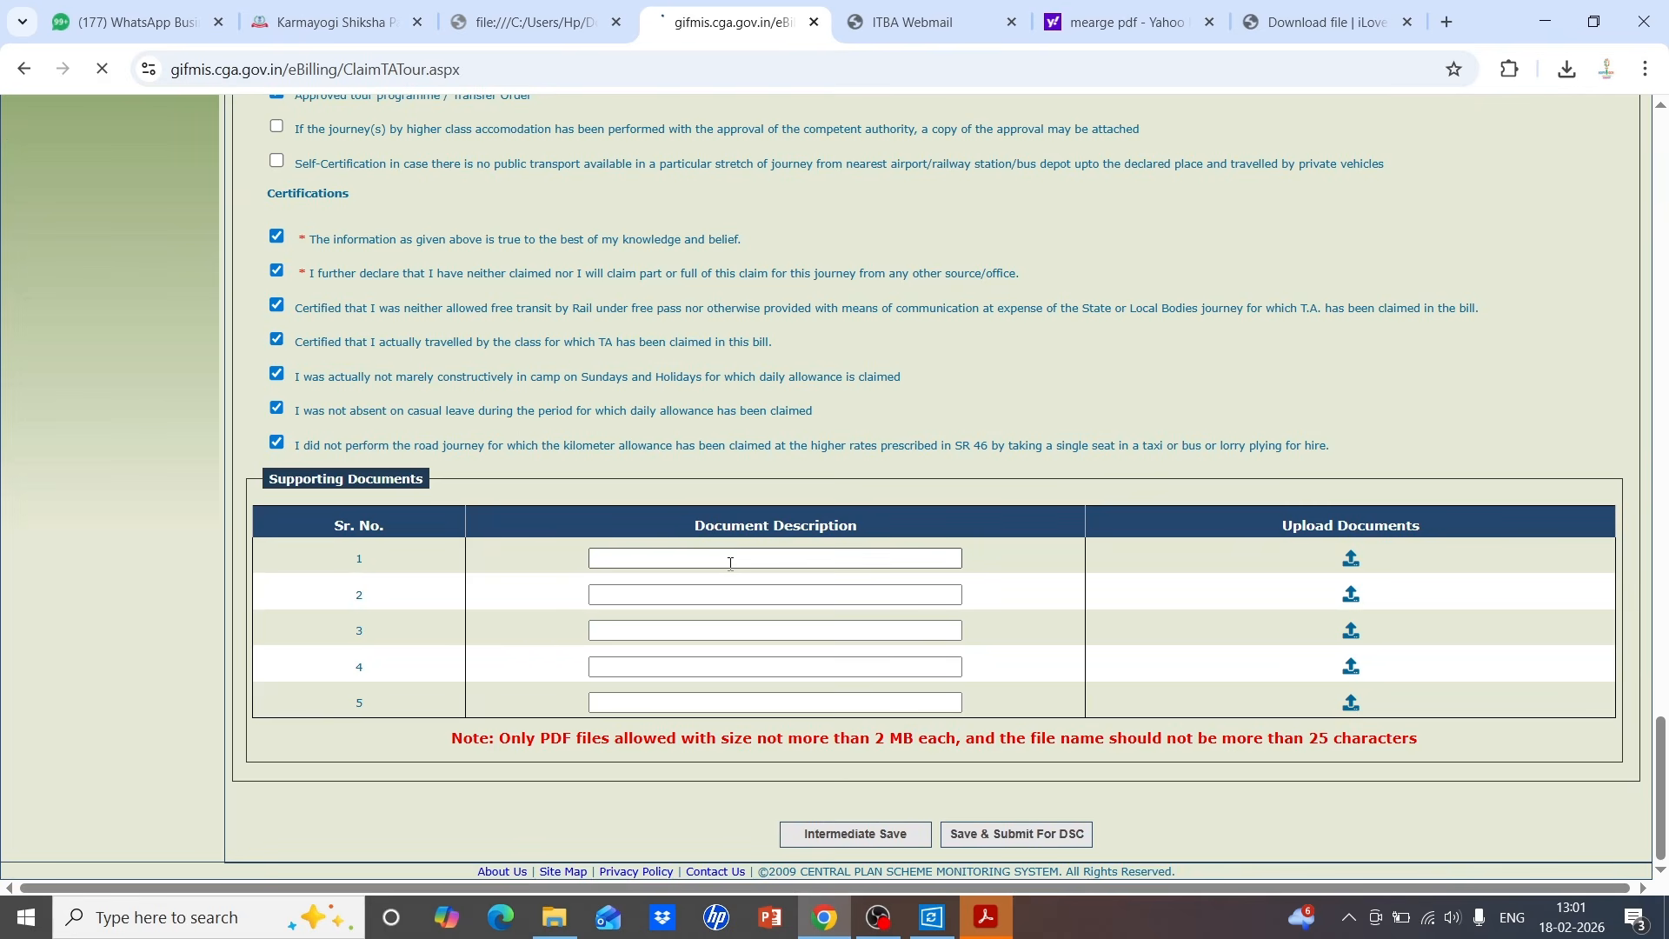
# Download 9482-83 dated-30.pdf from the open WhatsApp chat, return to the claim form and dismiss the alert.
pyautogui.click(143, 7)
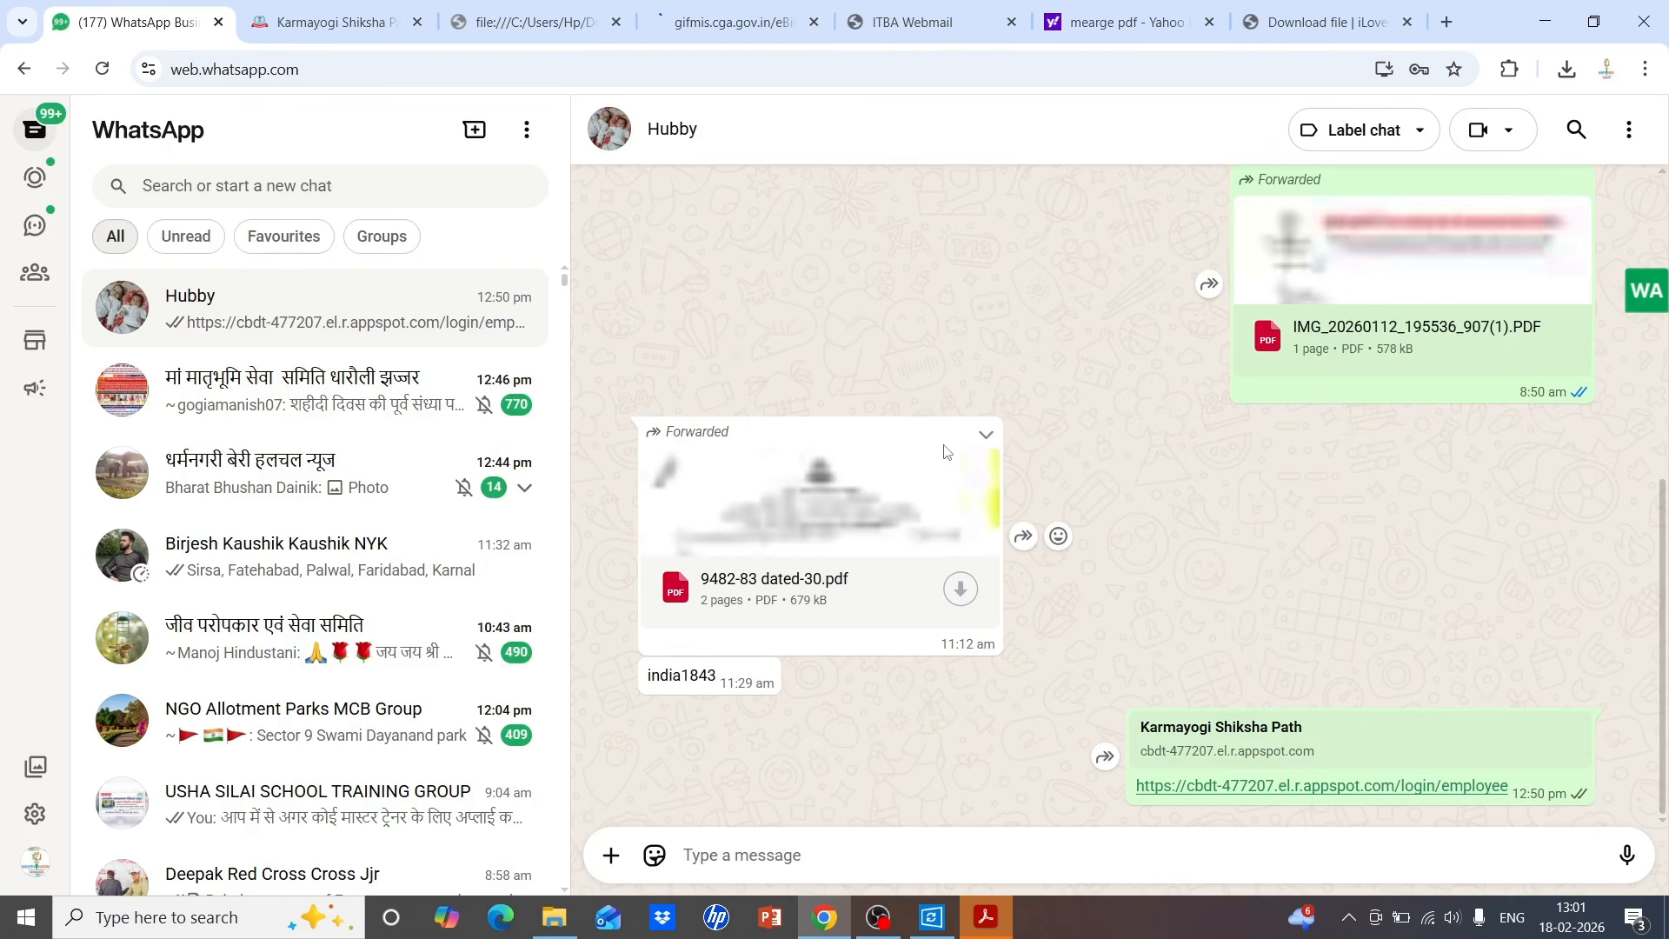
pyautogui.click(960, 588)
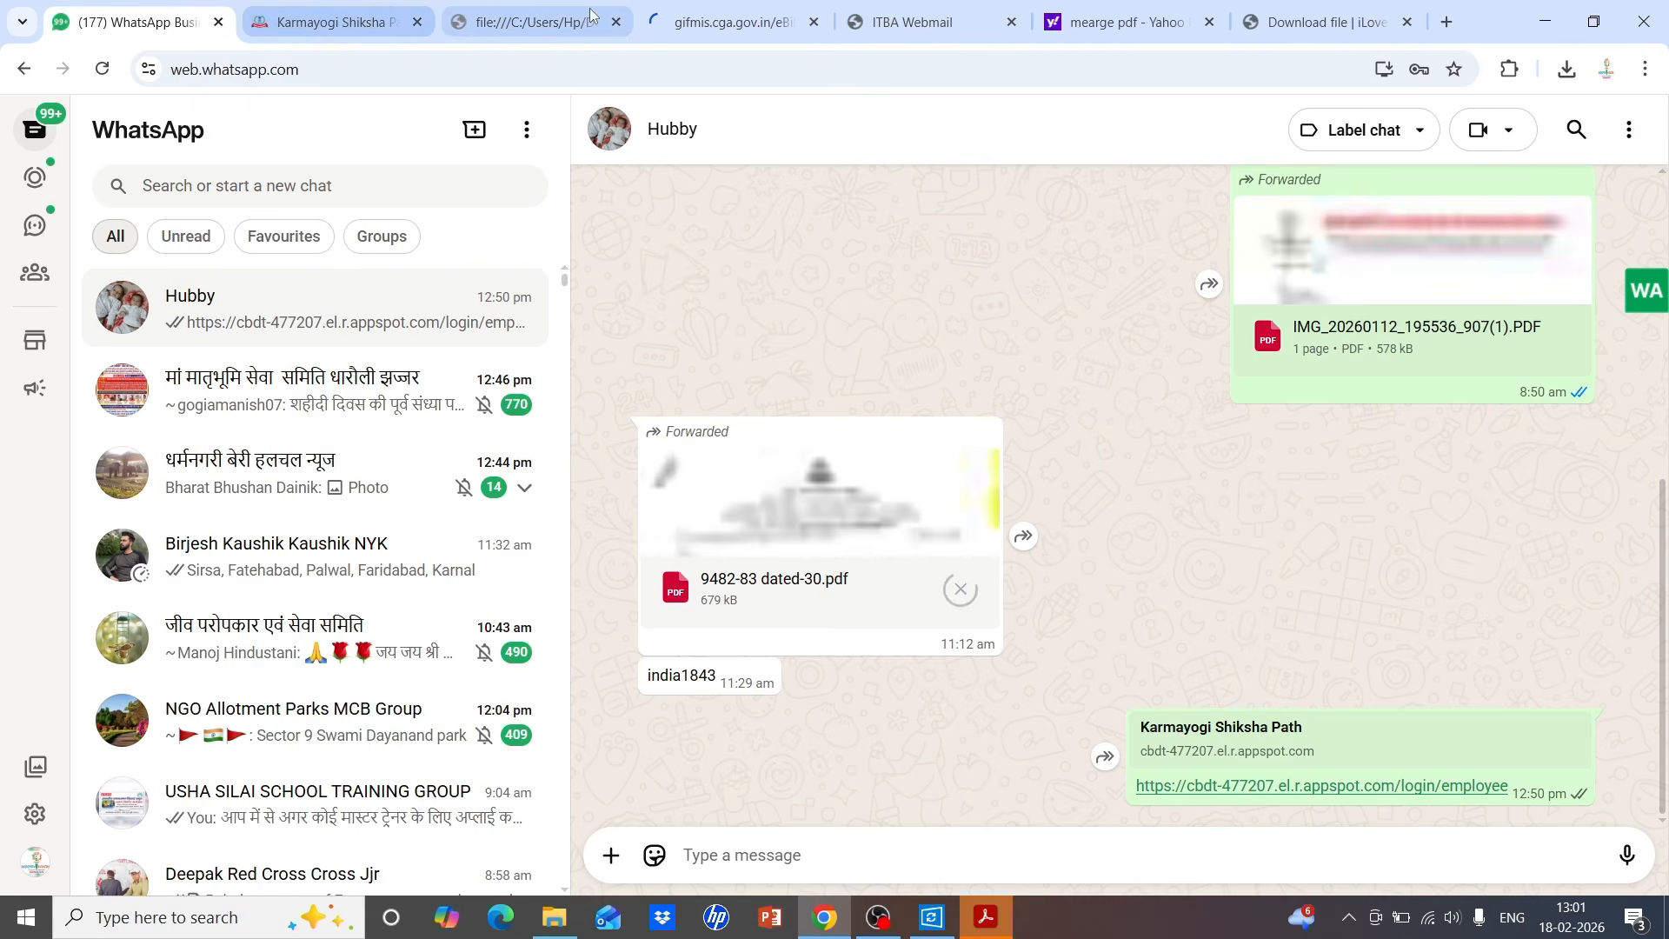
pyautogui.click(704, 9)
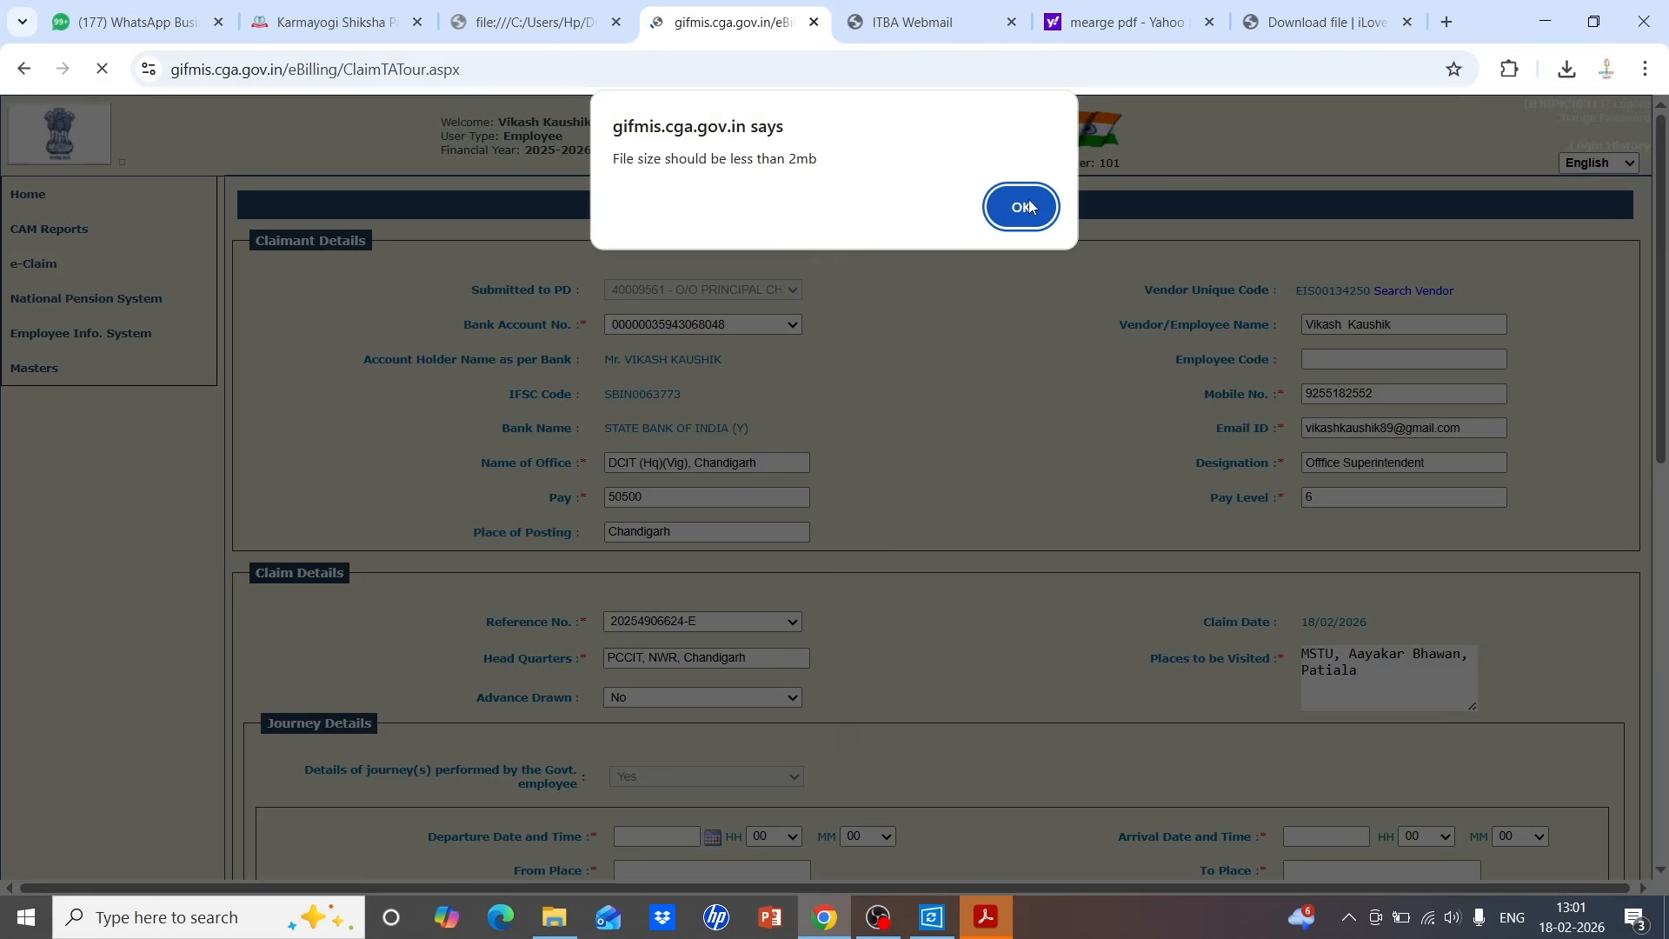
pyautogui.click(1026, 207)
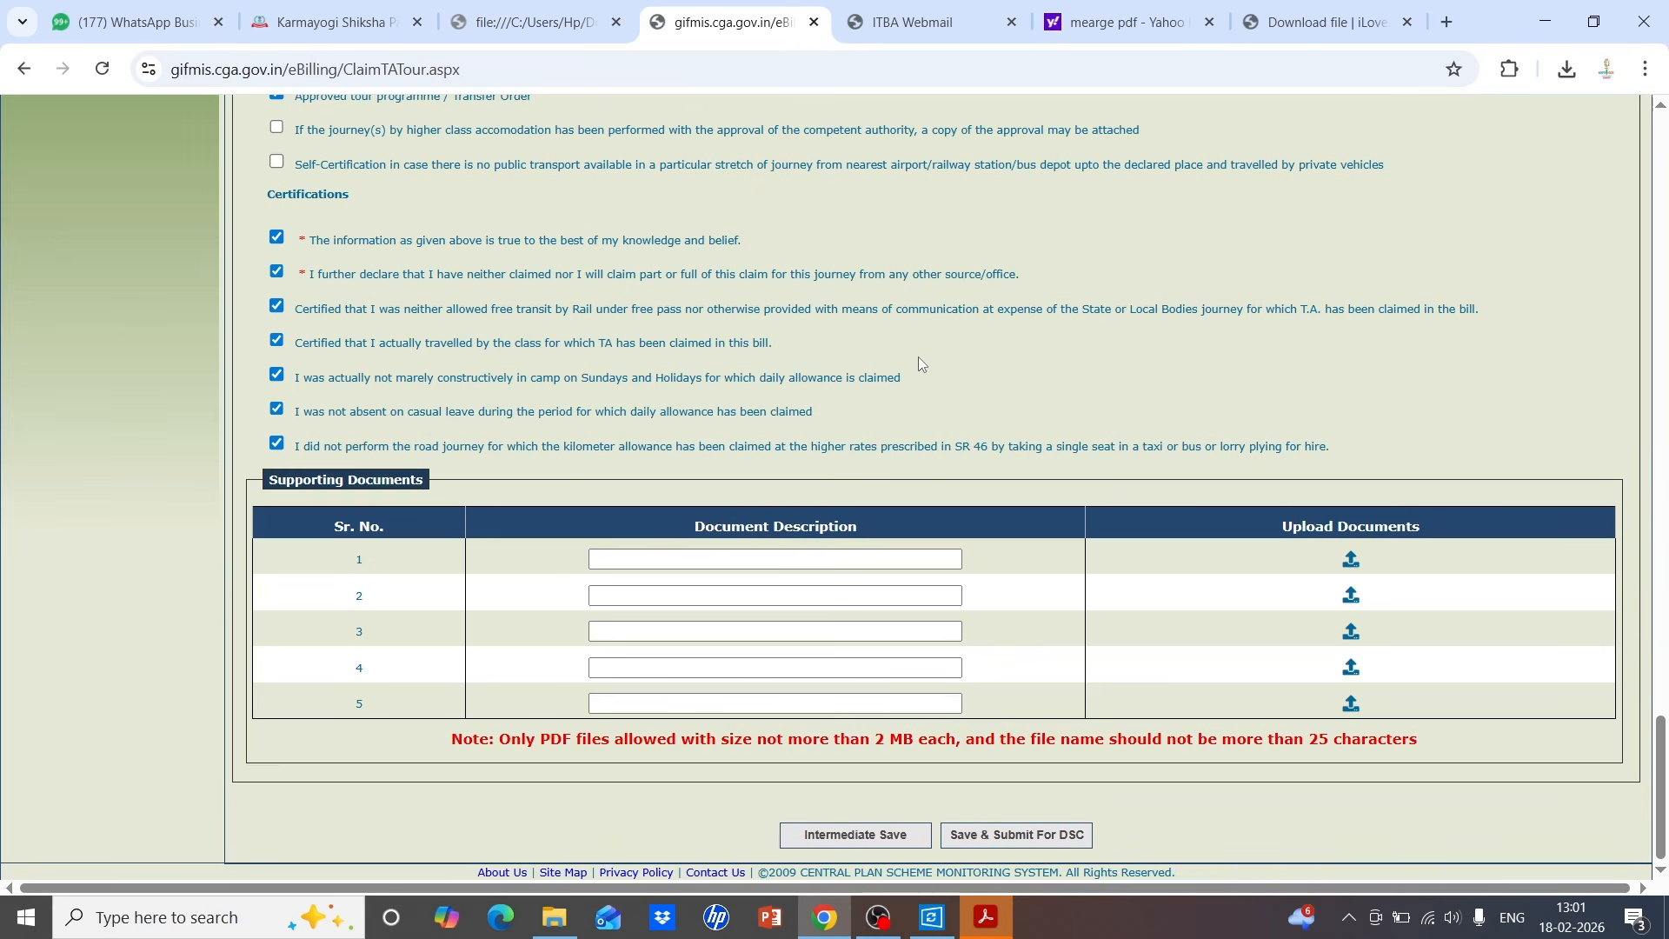
# Switch to iLovePDF and compress ilovepdf_merged.pdf at the recommended compression level.
pyautogui.click(1127, 7)
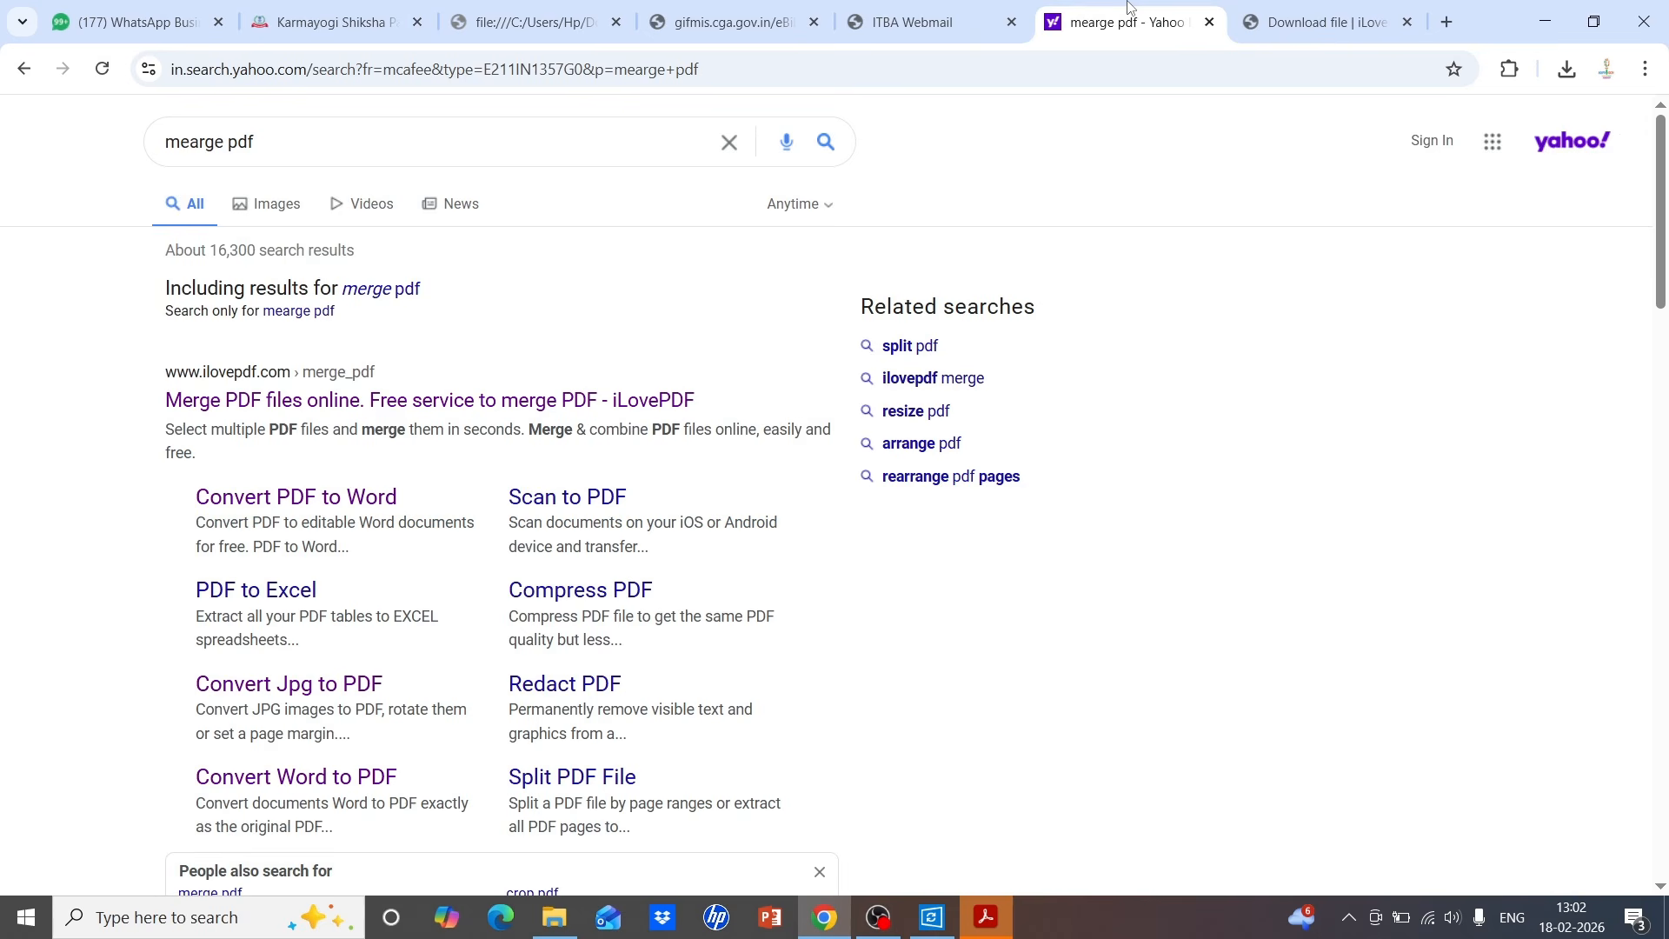
pyautogui.hotkey('ctrl', 'Tab')
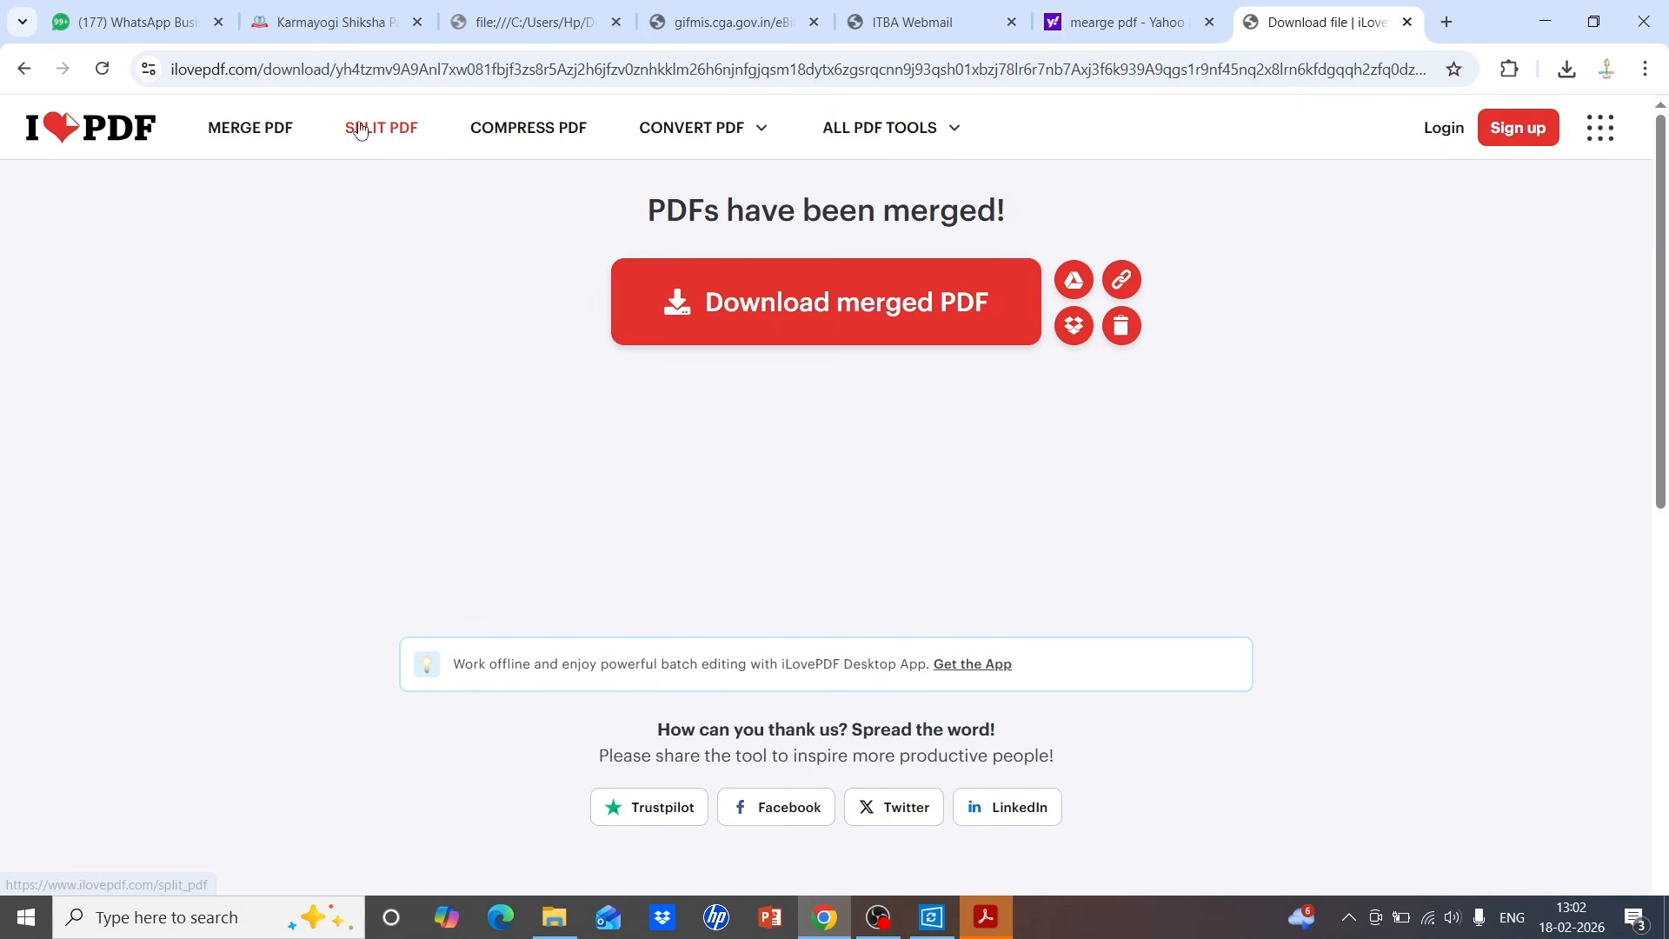
pyautogui.click(528, 127)
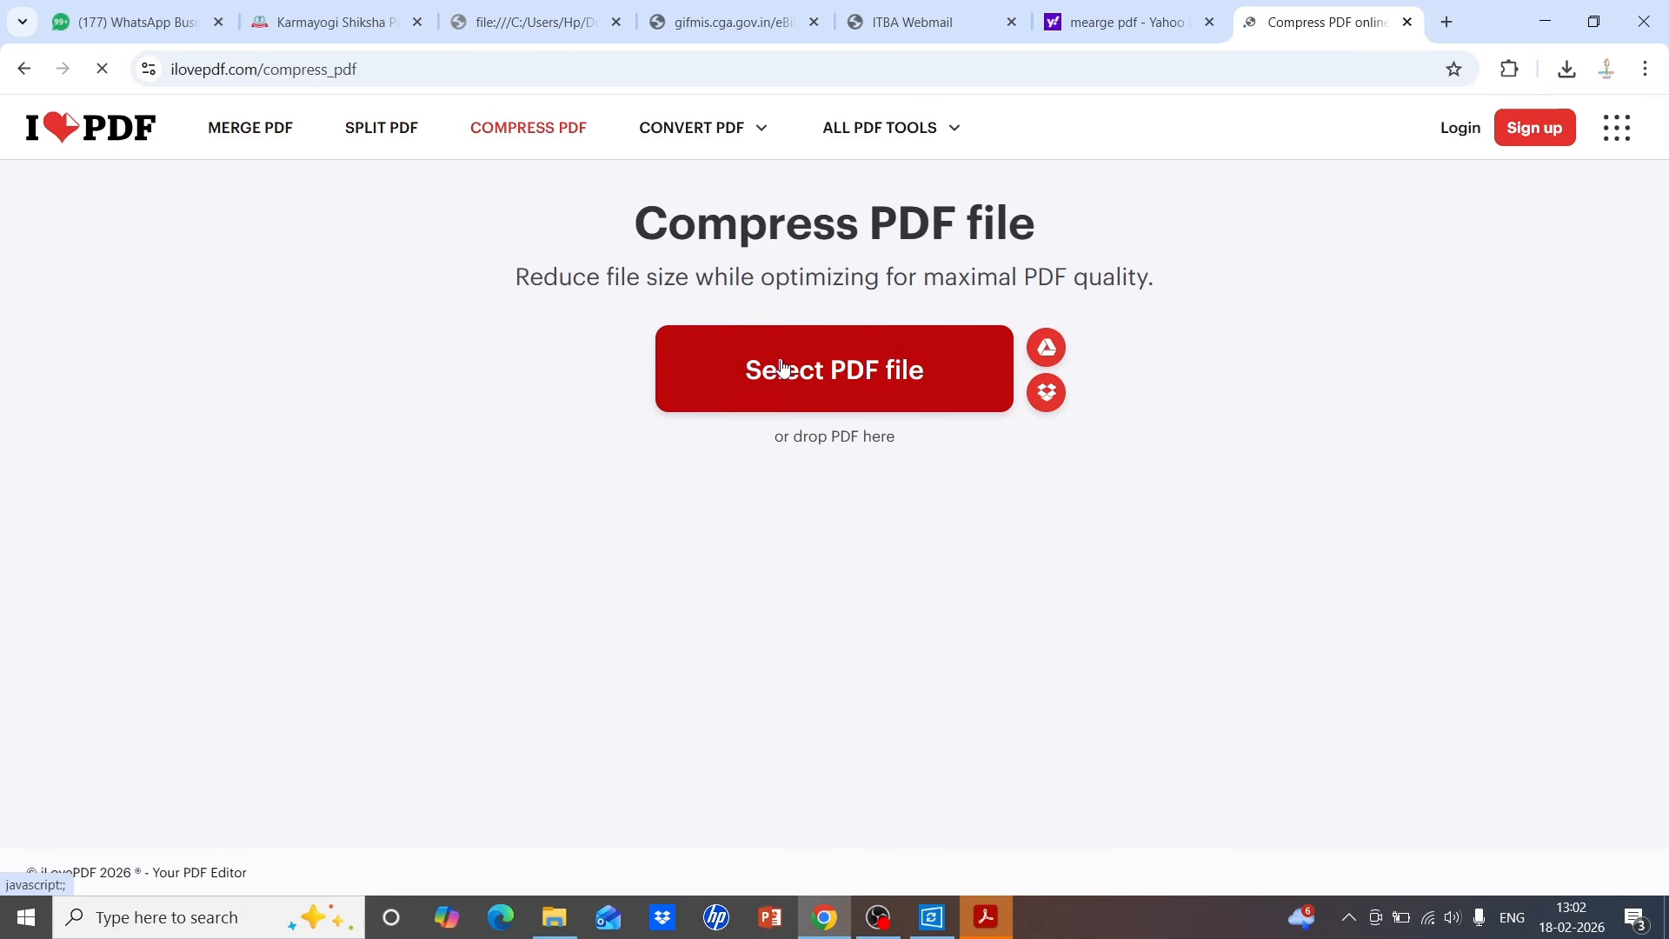
pyautogui.hotkey('alt', 'Tab')
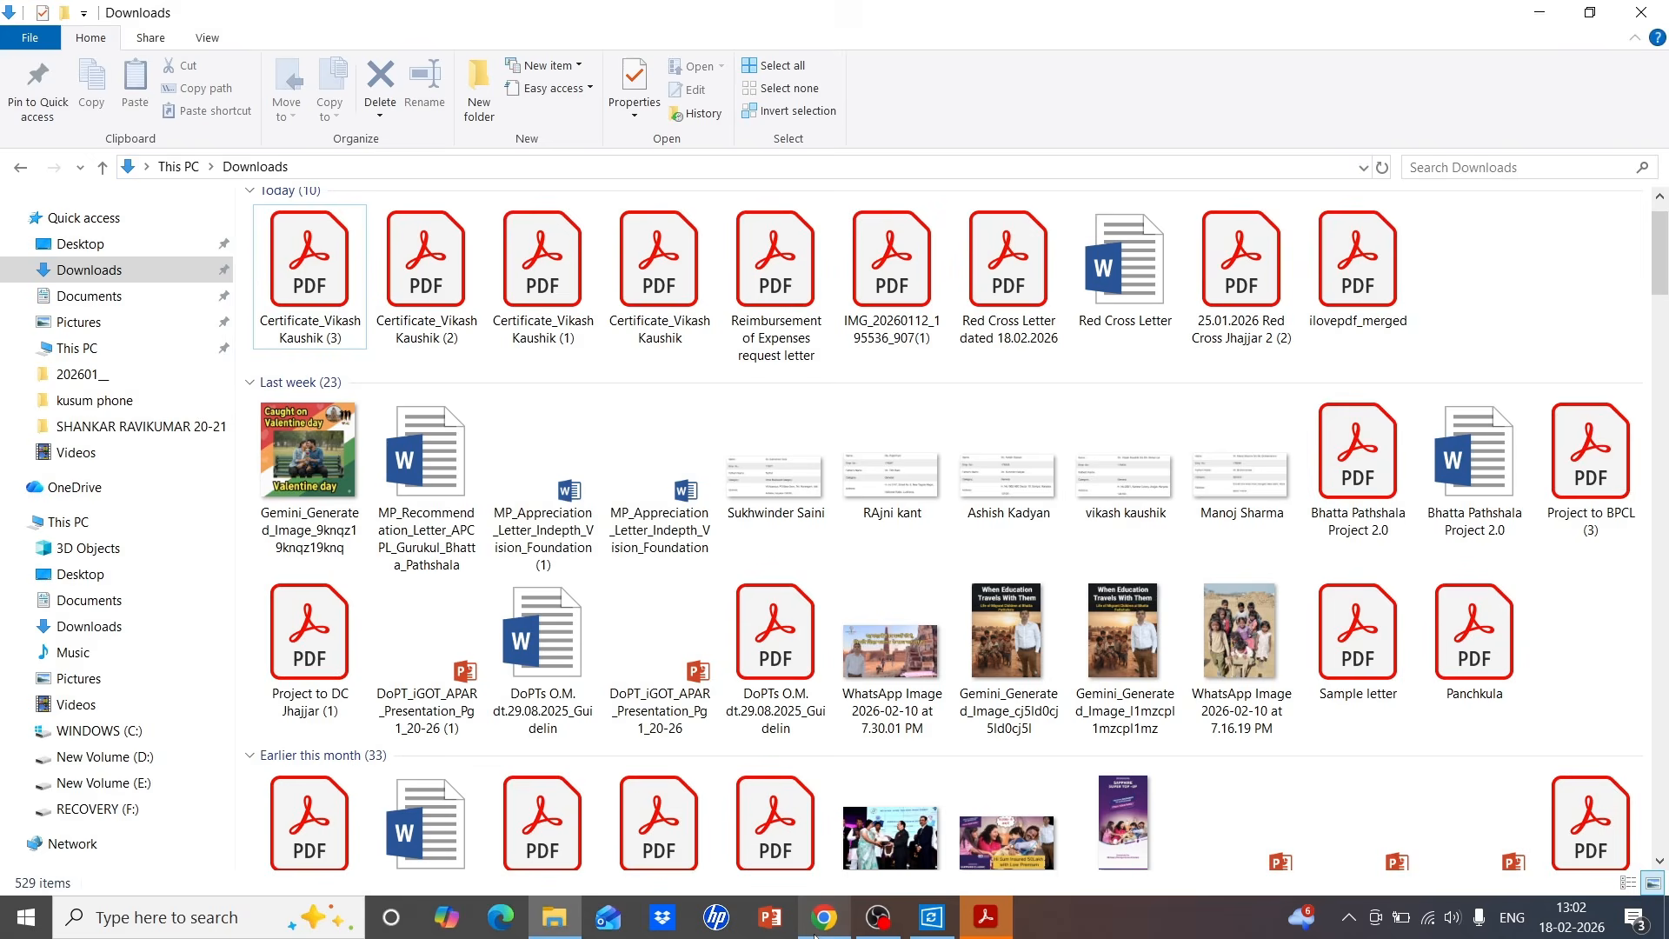
pyautogui.moveTo(815, 934); pyautogui.dragTo(915, 435)
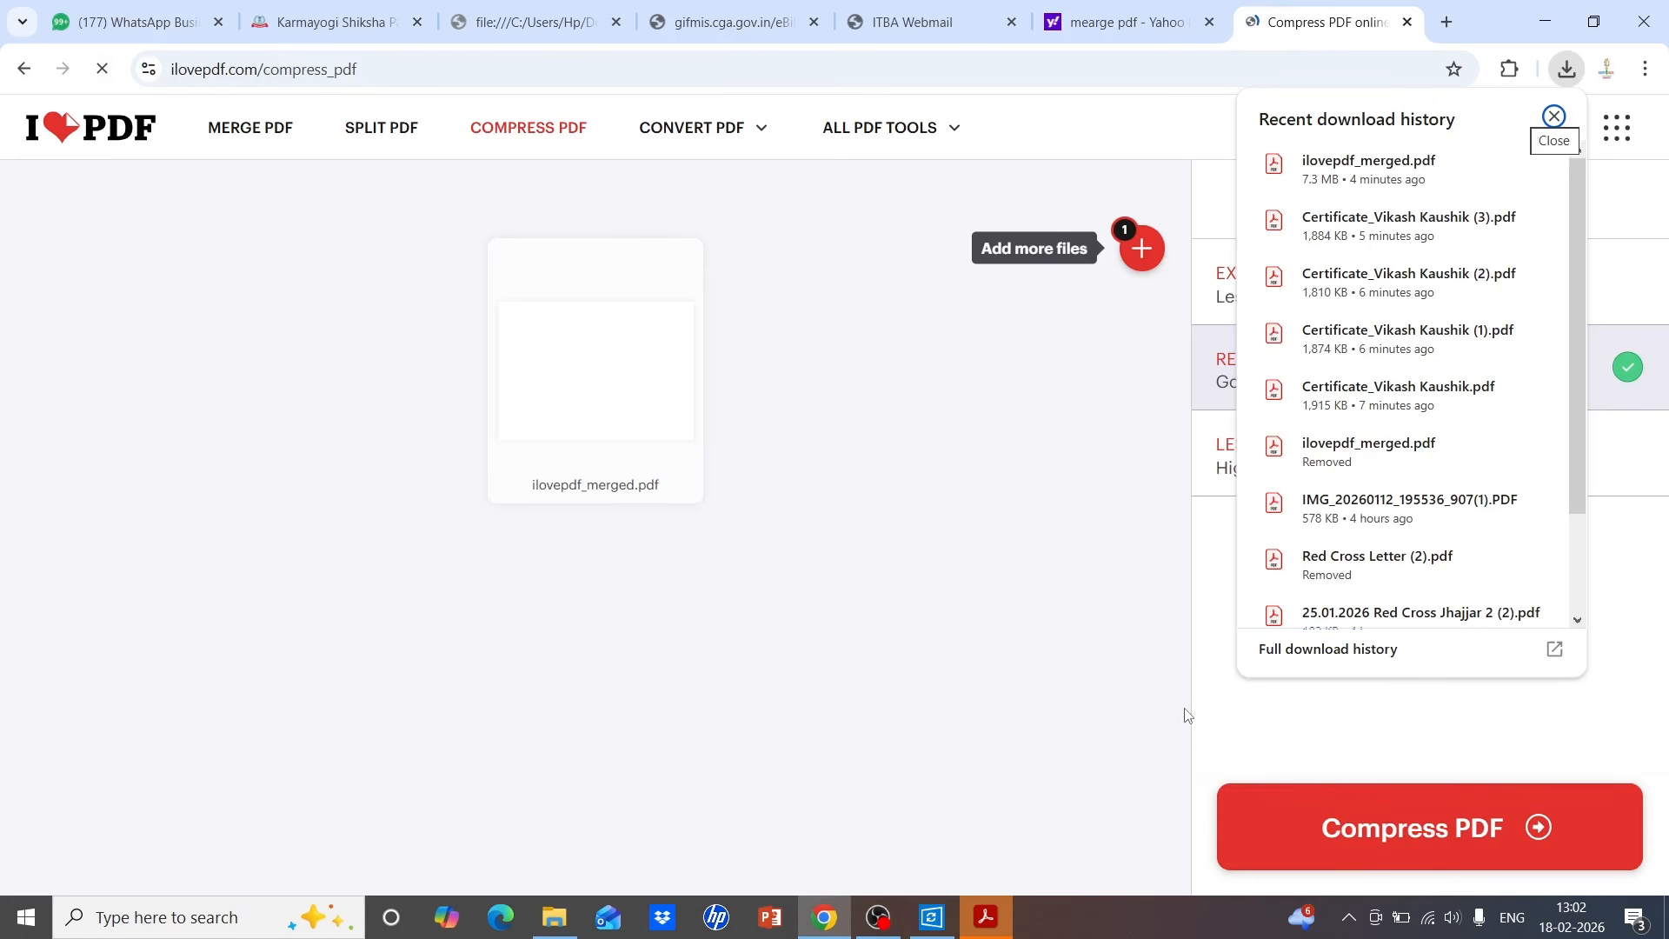
pyautogui.click(1294, 833)
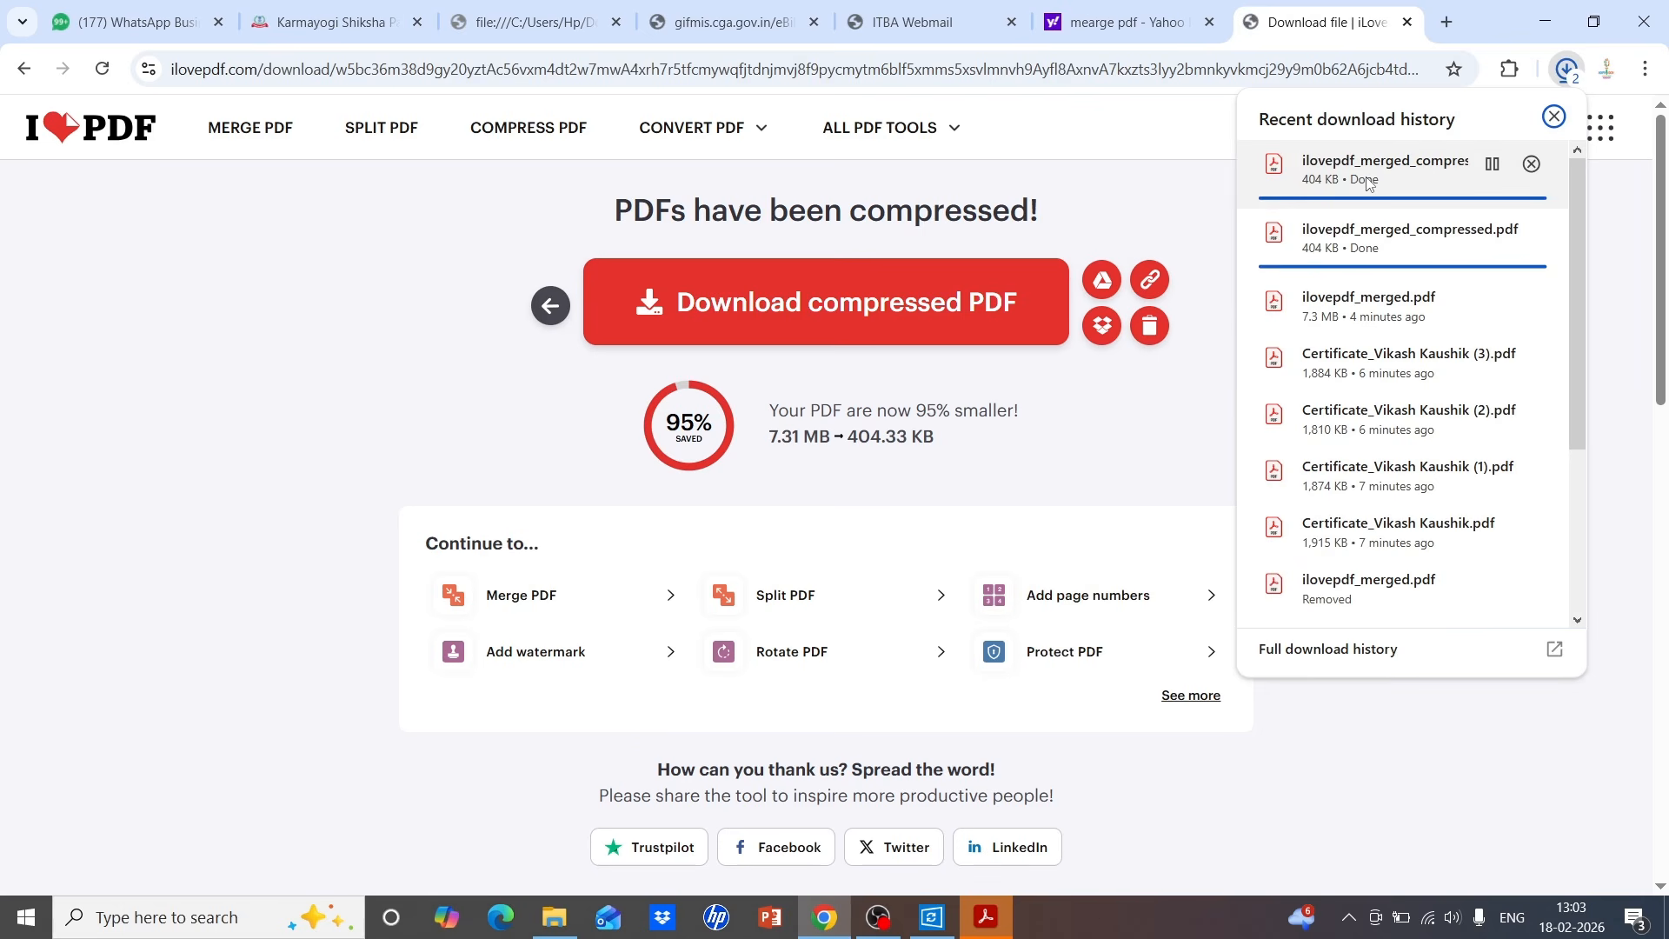
# Open the downloaded compressed PDF to check it and close the extra PDF reader window.
pyautogui.click(1367, 181)
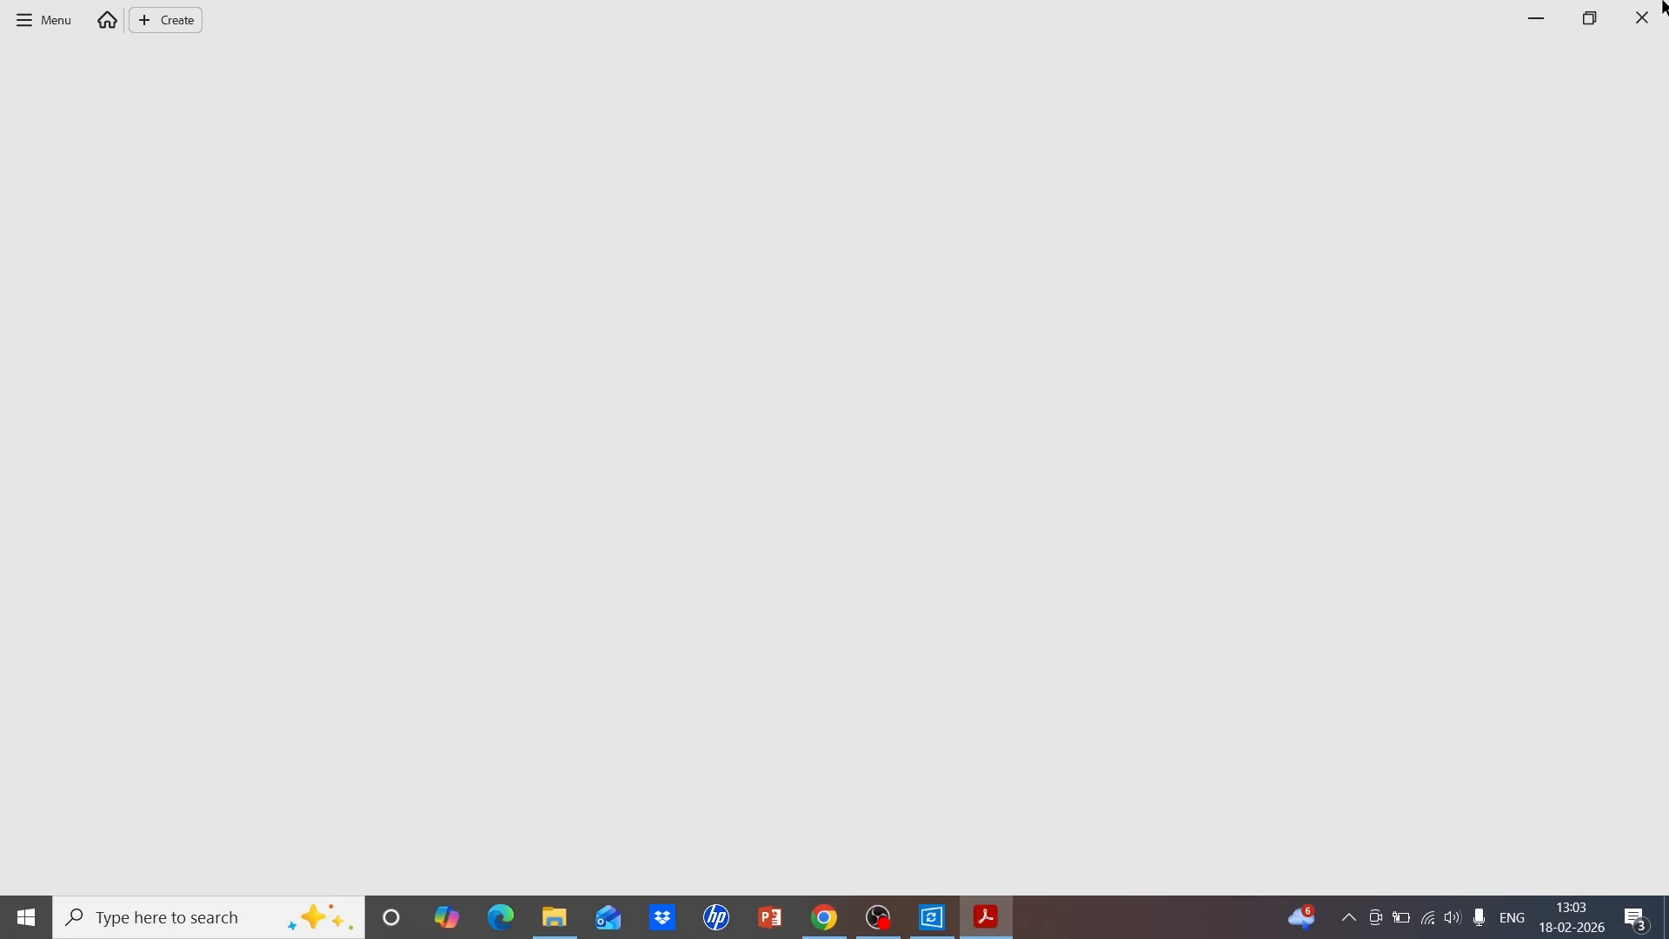
pyautogui.click(1665, 7)
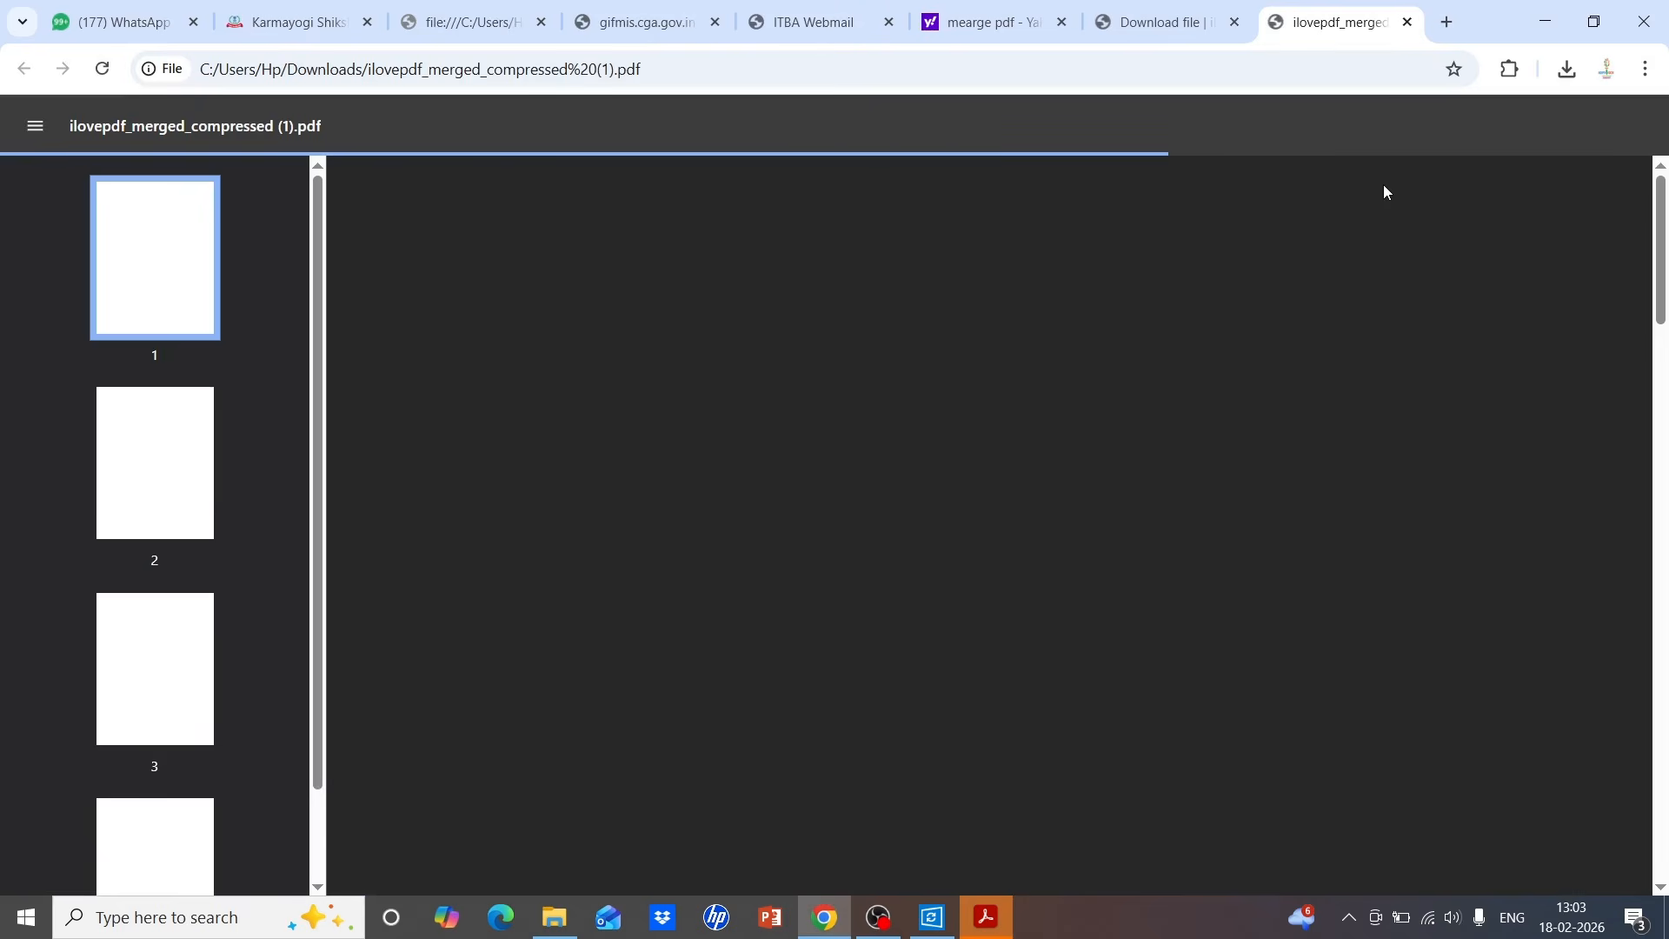
# Return to the claim form and upload the compressed PDF as the first supporting document.
pyautogui.click(647, 17)
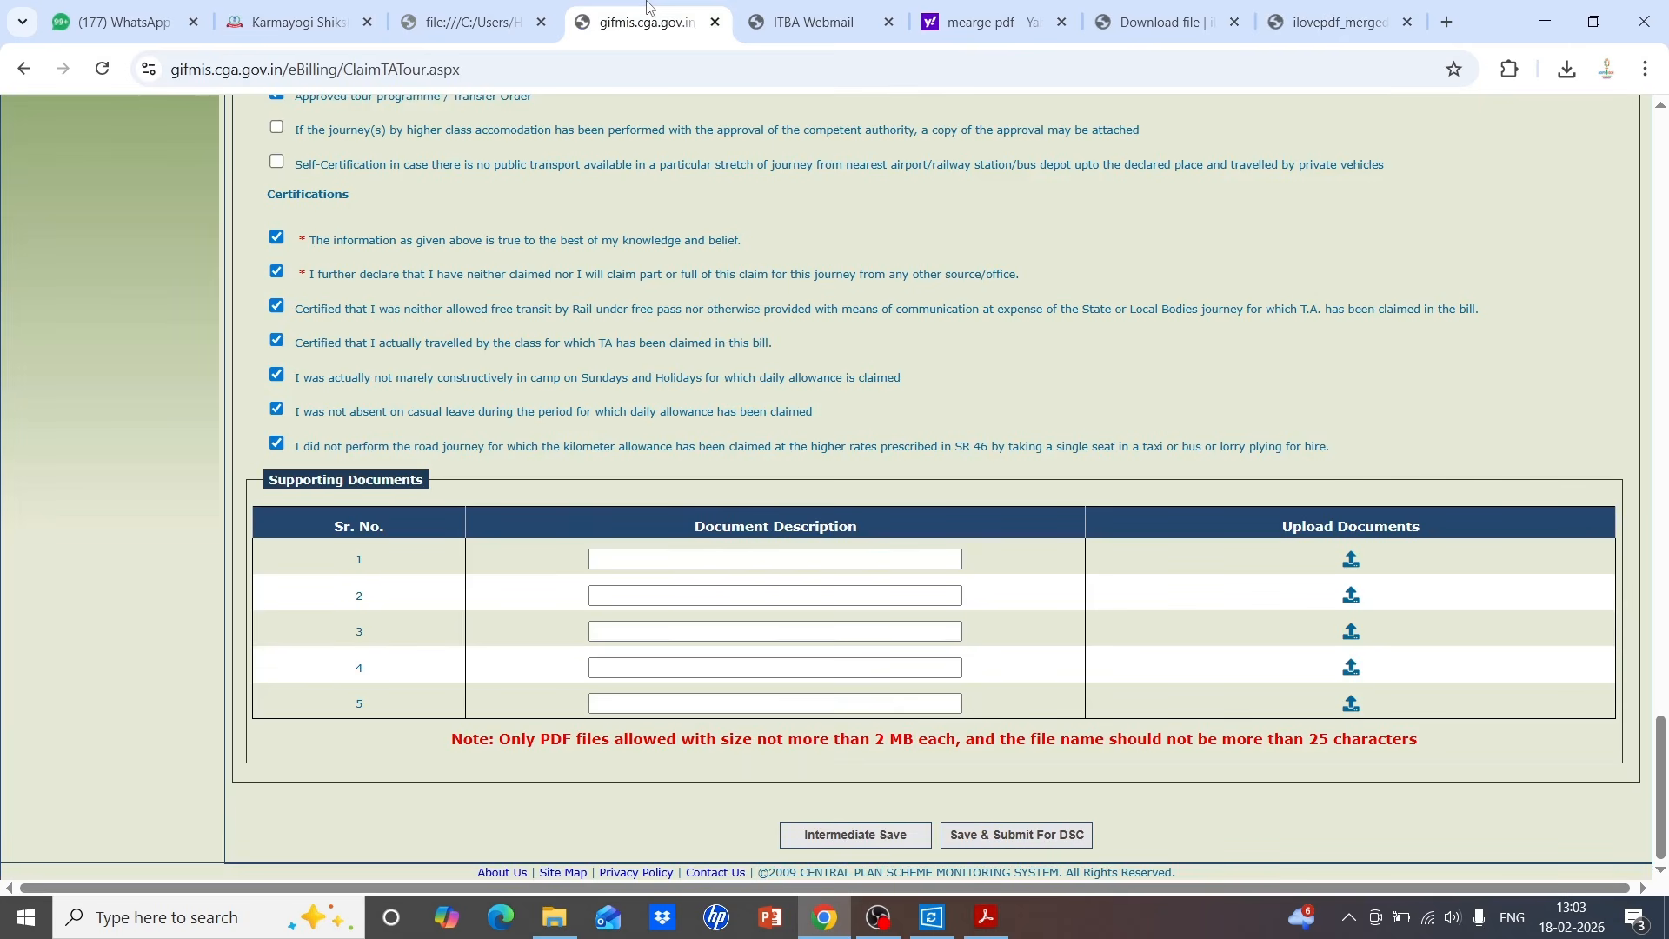
pyautogui.click(1352, 561)
pyautogui.doubleClick(237, 186)
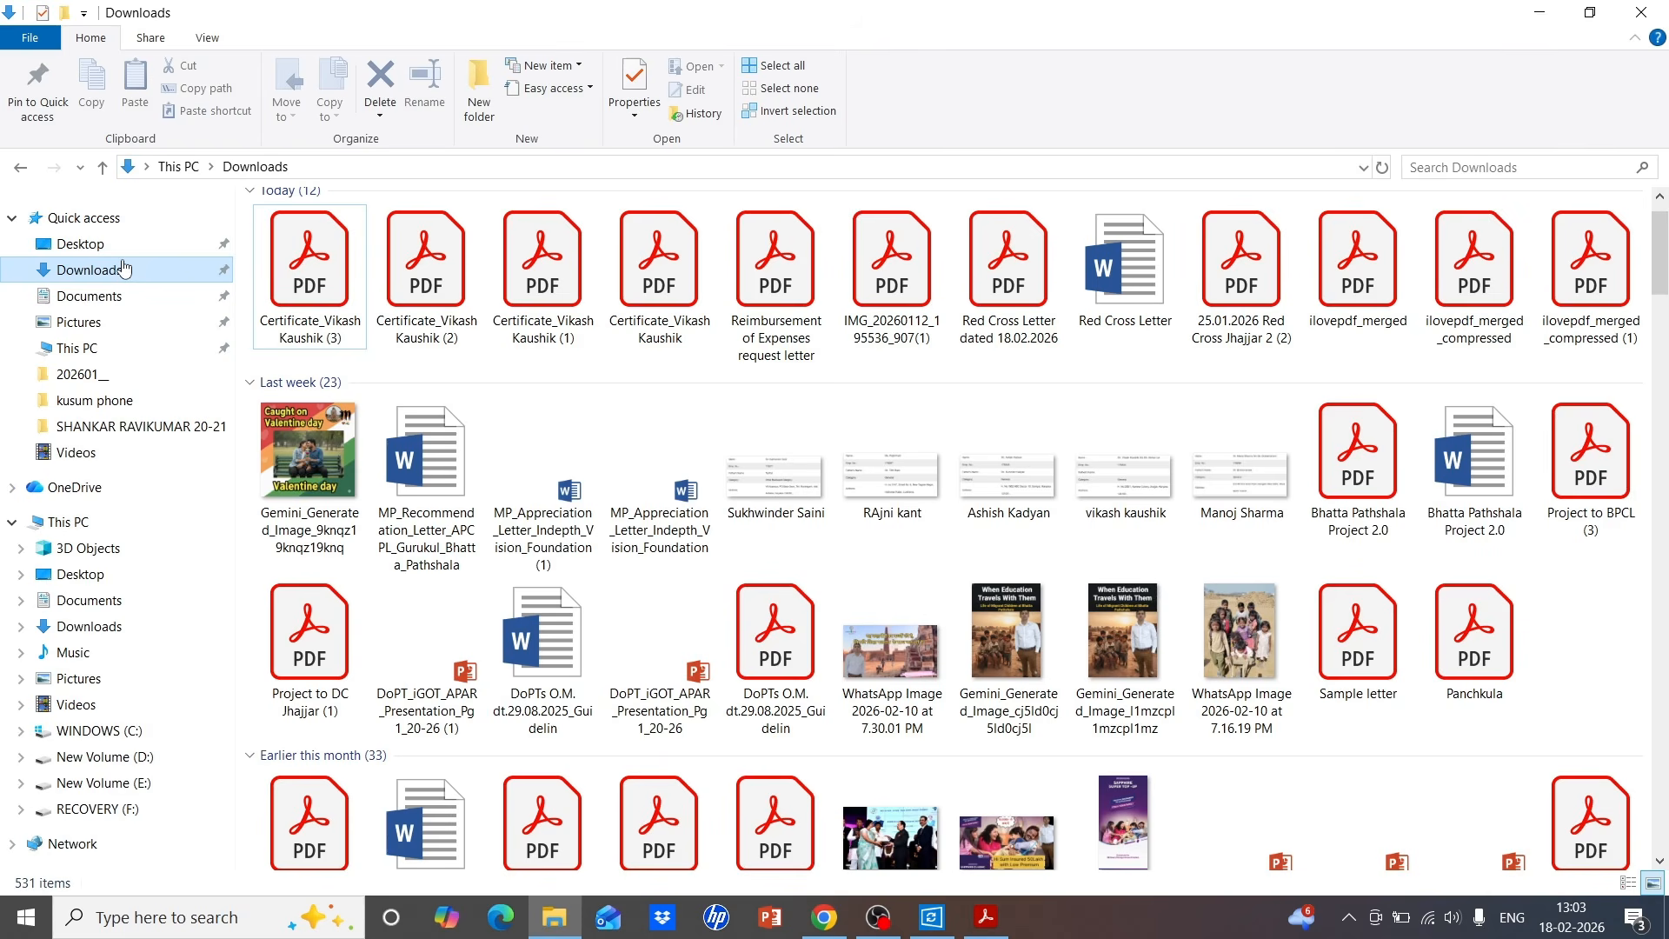
# Try to rename the compressed PDF ilovepdf_merged_compressed (1) in the Downloads folder as certificates.
pyautogui.doubleClick(299, 320)
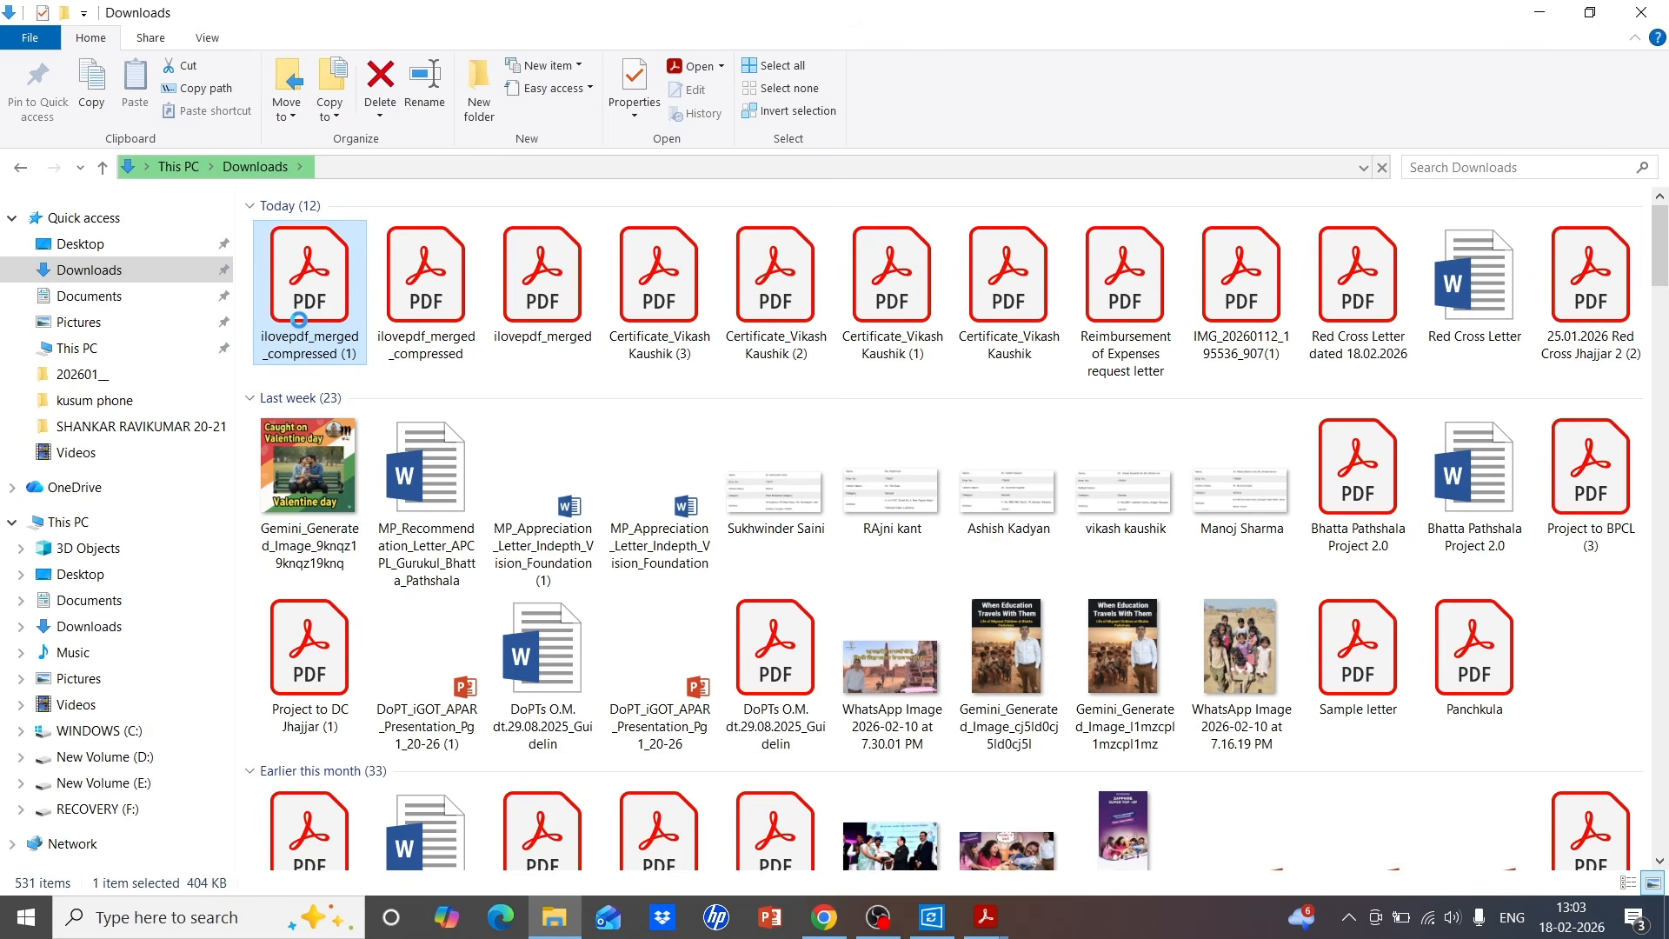
pyautogui.press('F2')
pyautogui.write('c')
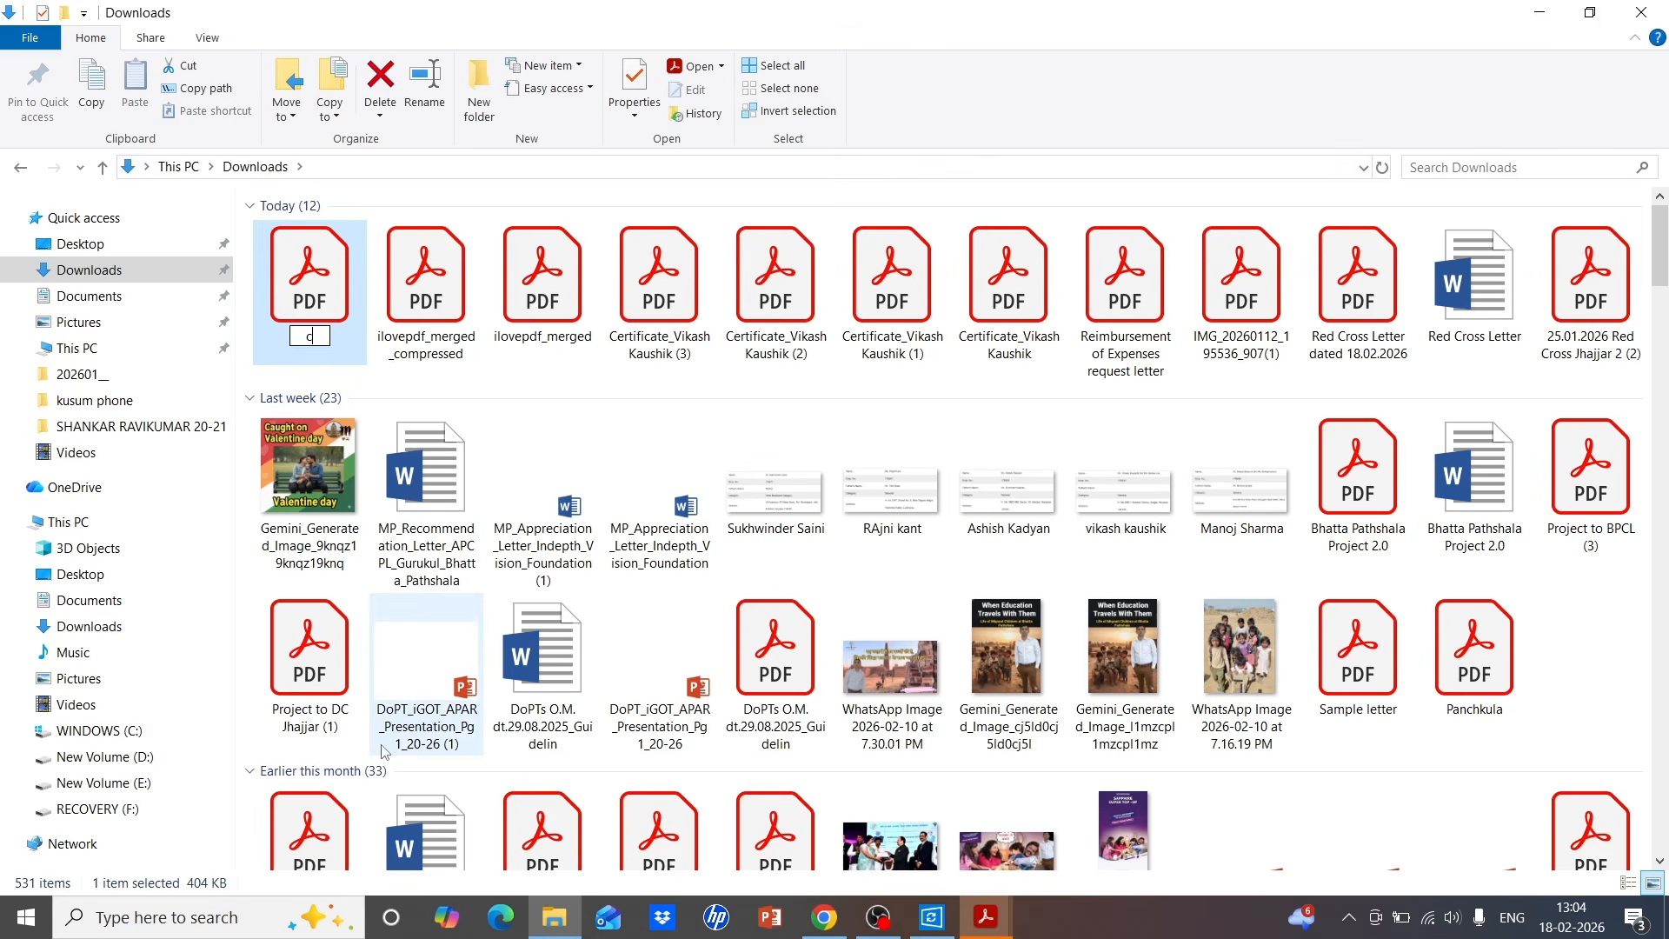
pyautogui.write('ert')
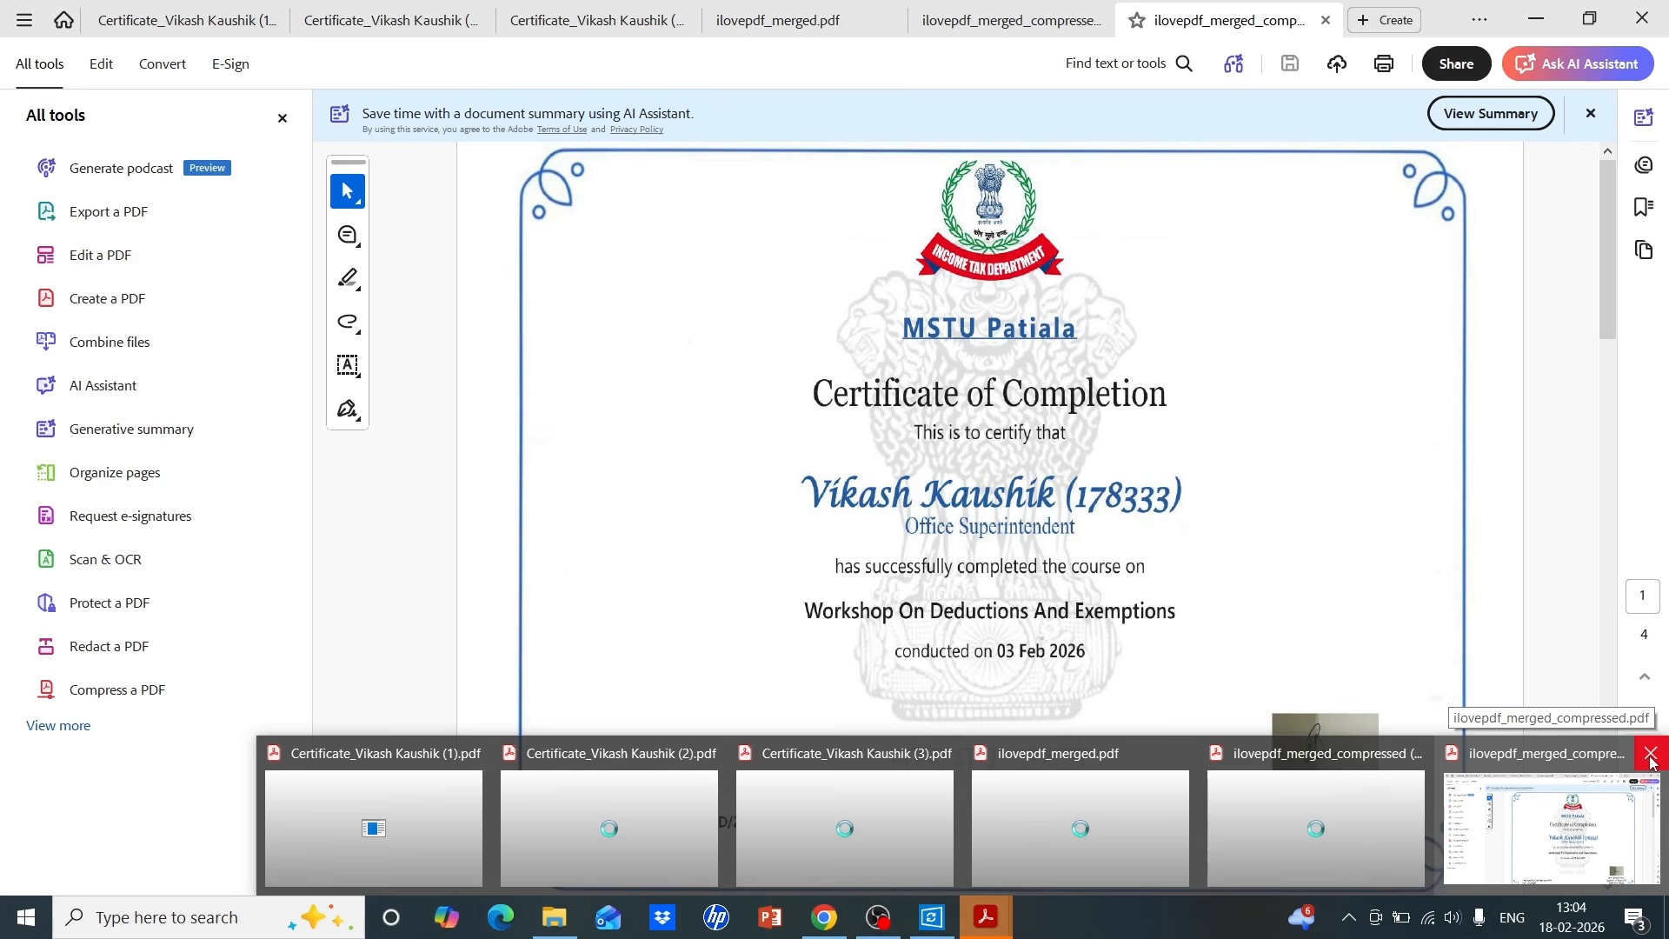
pyautogui.click(1651, 755)
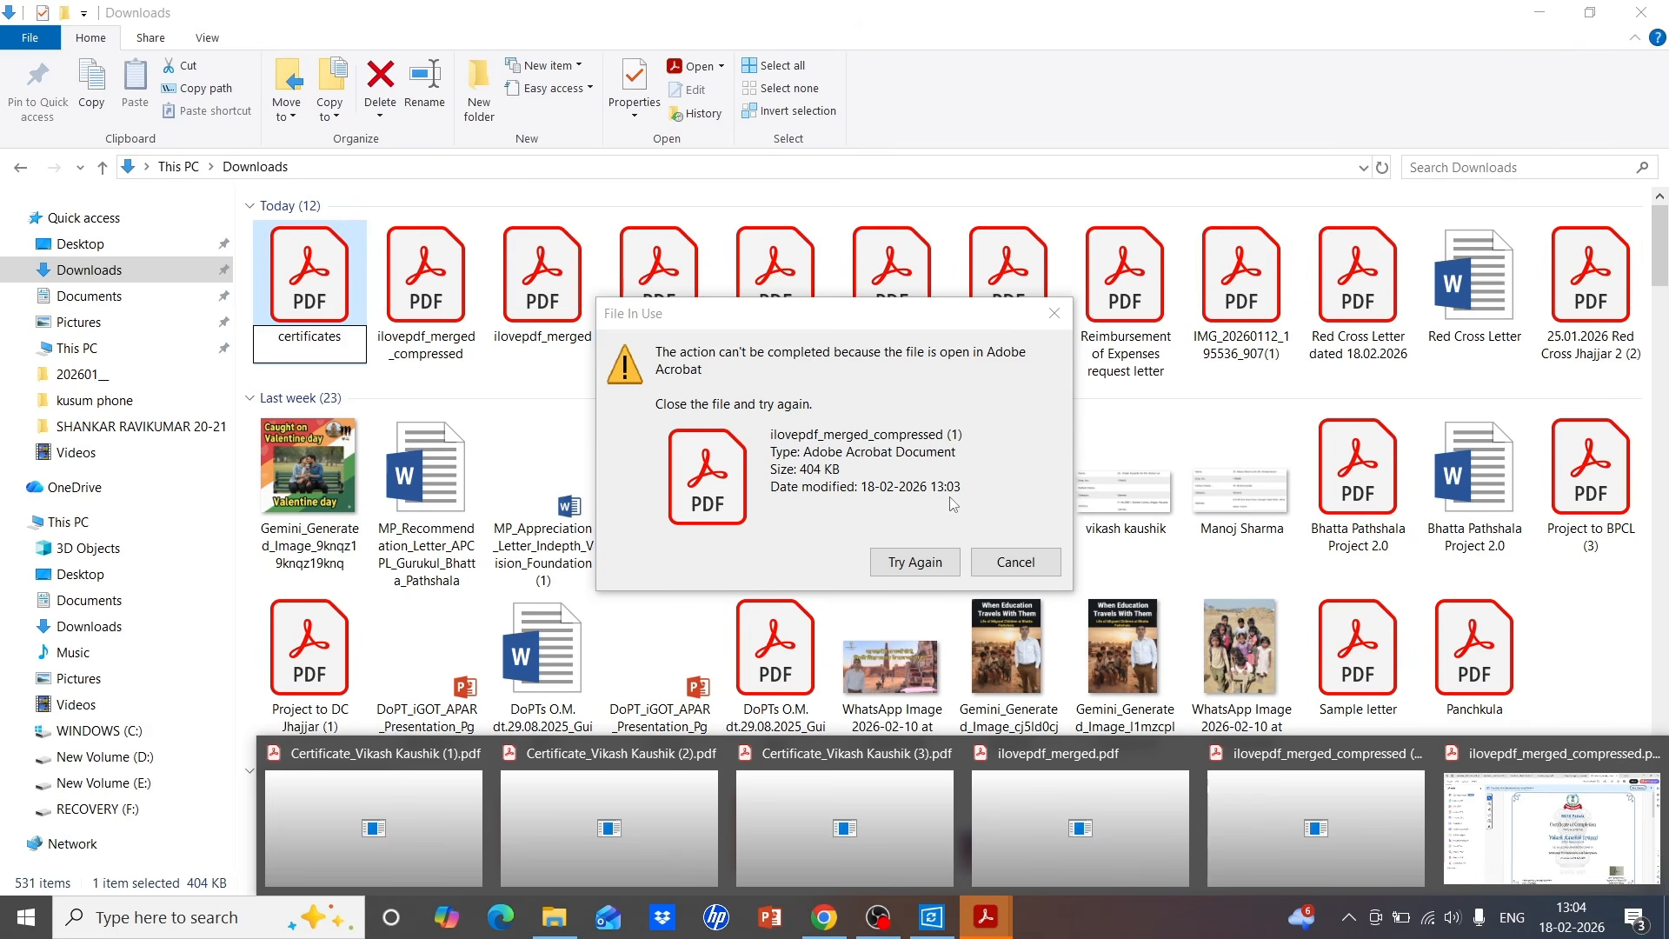
pyautogui.press('Escape')
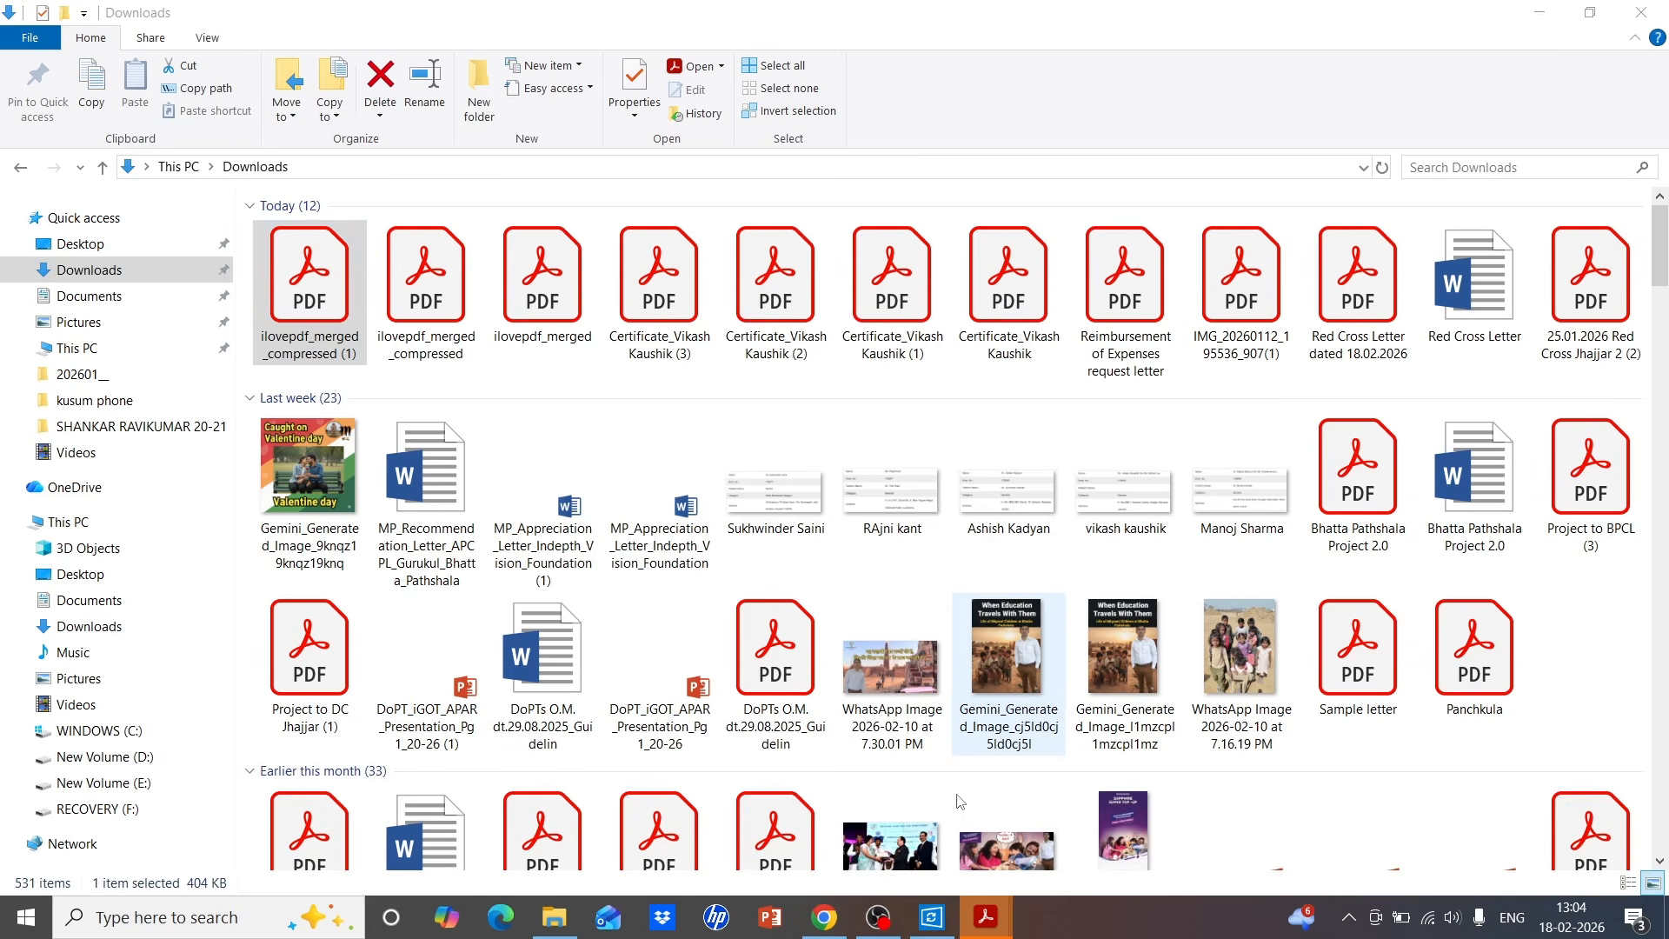
# Close the PDF reader that holds the compressed file open and return to the Downloads folder.
pyautogui.click(977, 926)
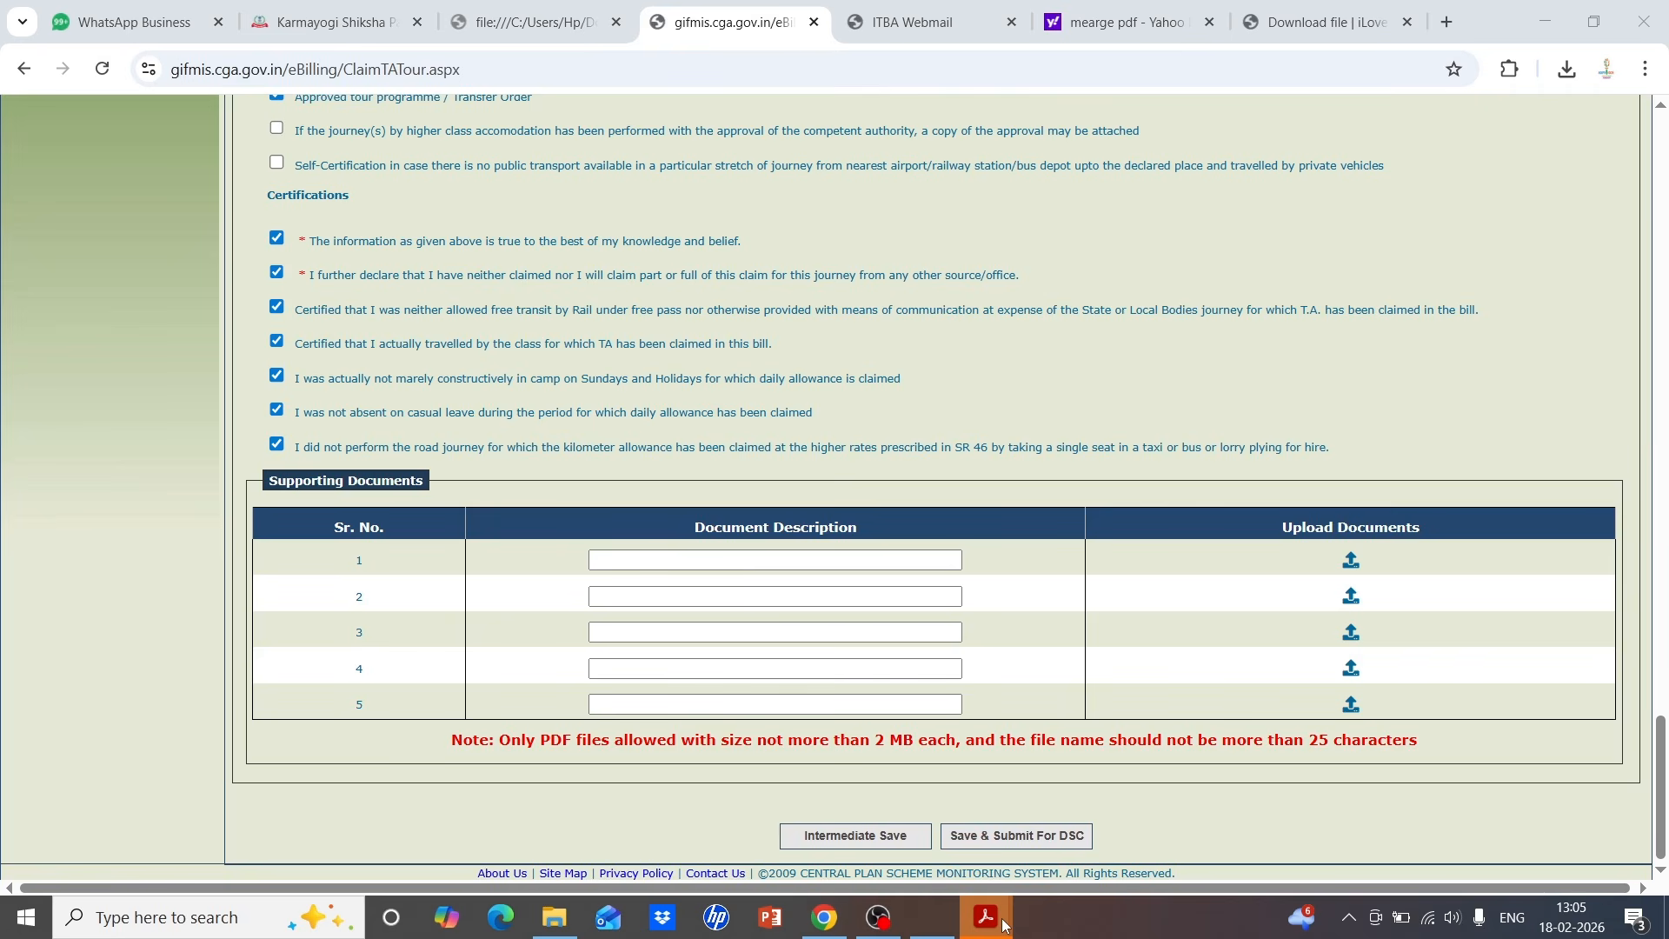
pyautogui.click(1004, 924)
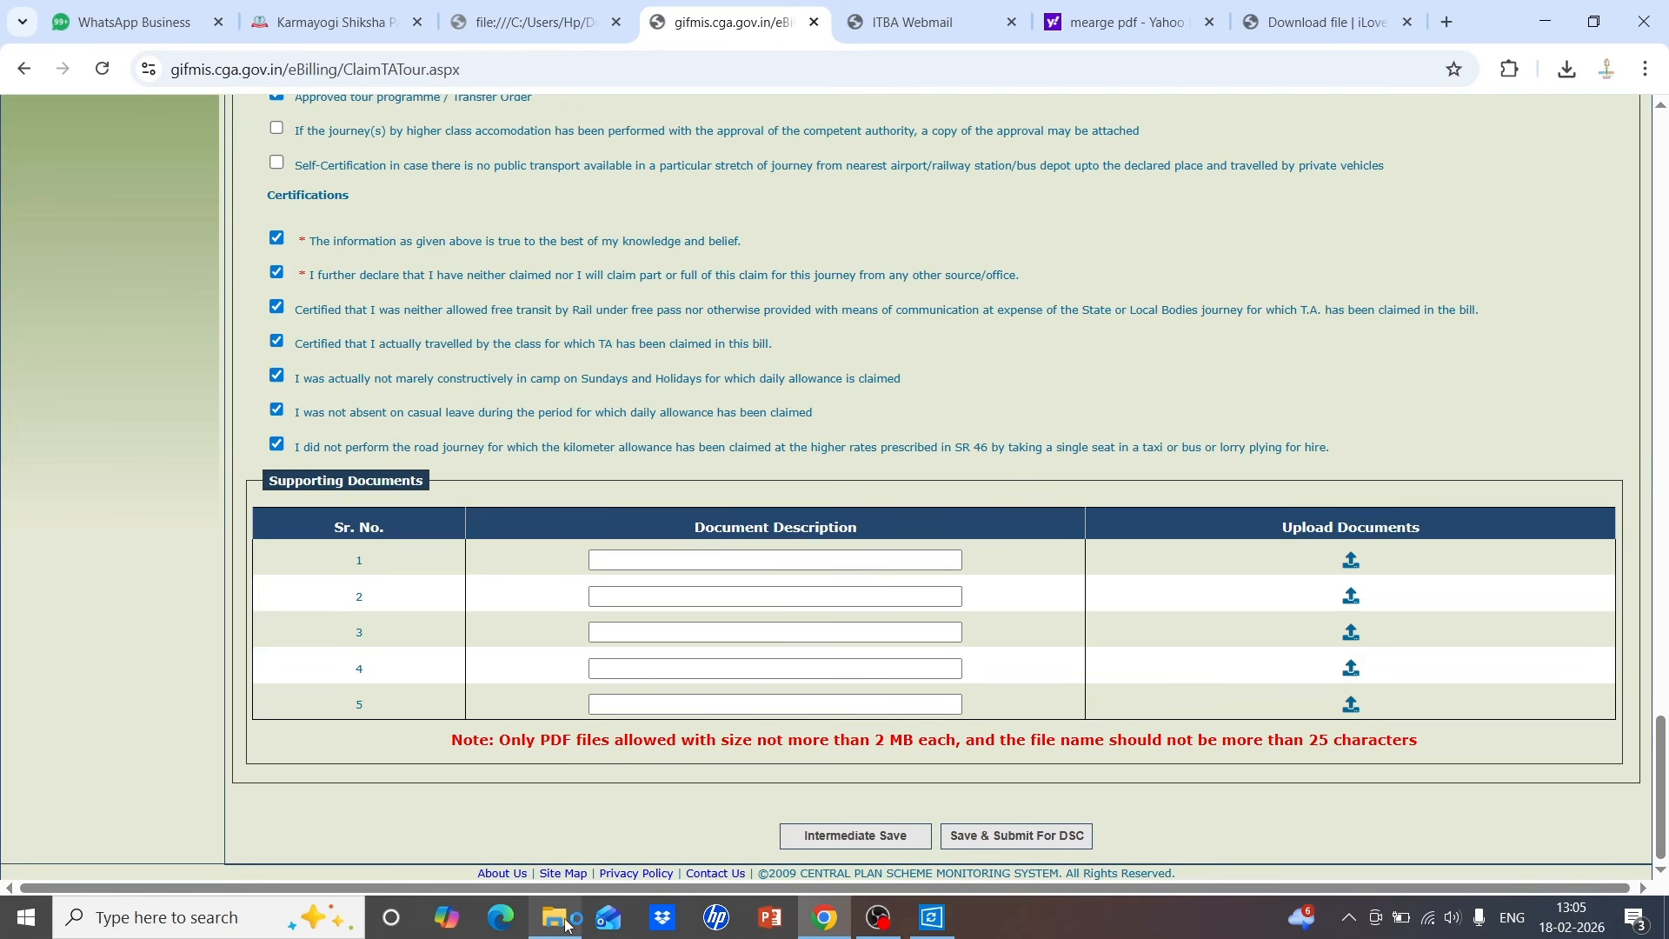
pyautogui.click(557, 918)
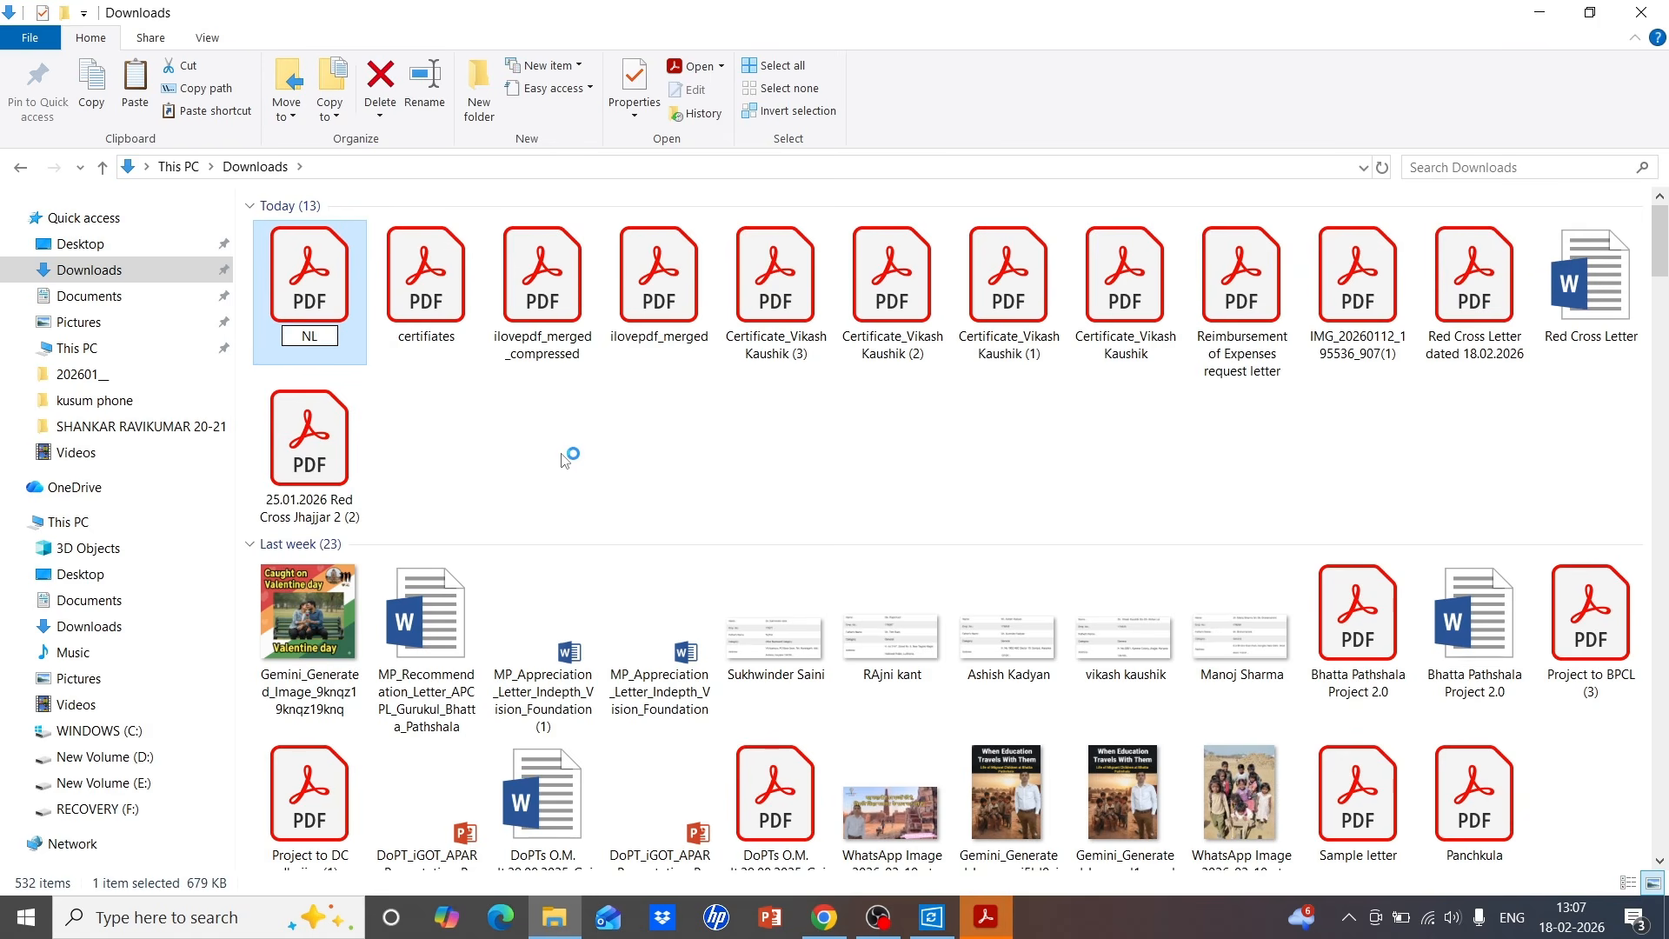
# Switch to the PDF reader showing 9482-83 dated-30.pdf.
pyautogui.click(998, 935)
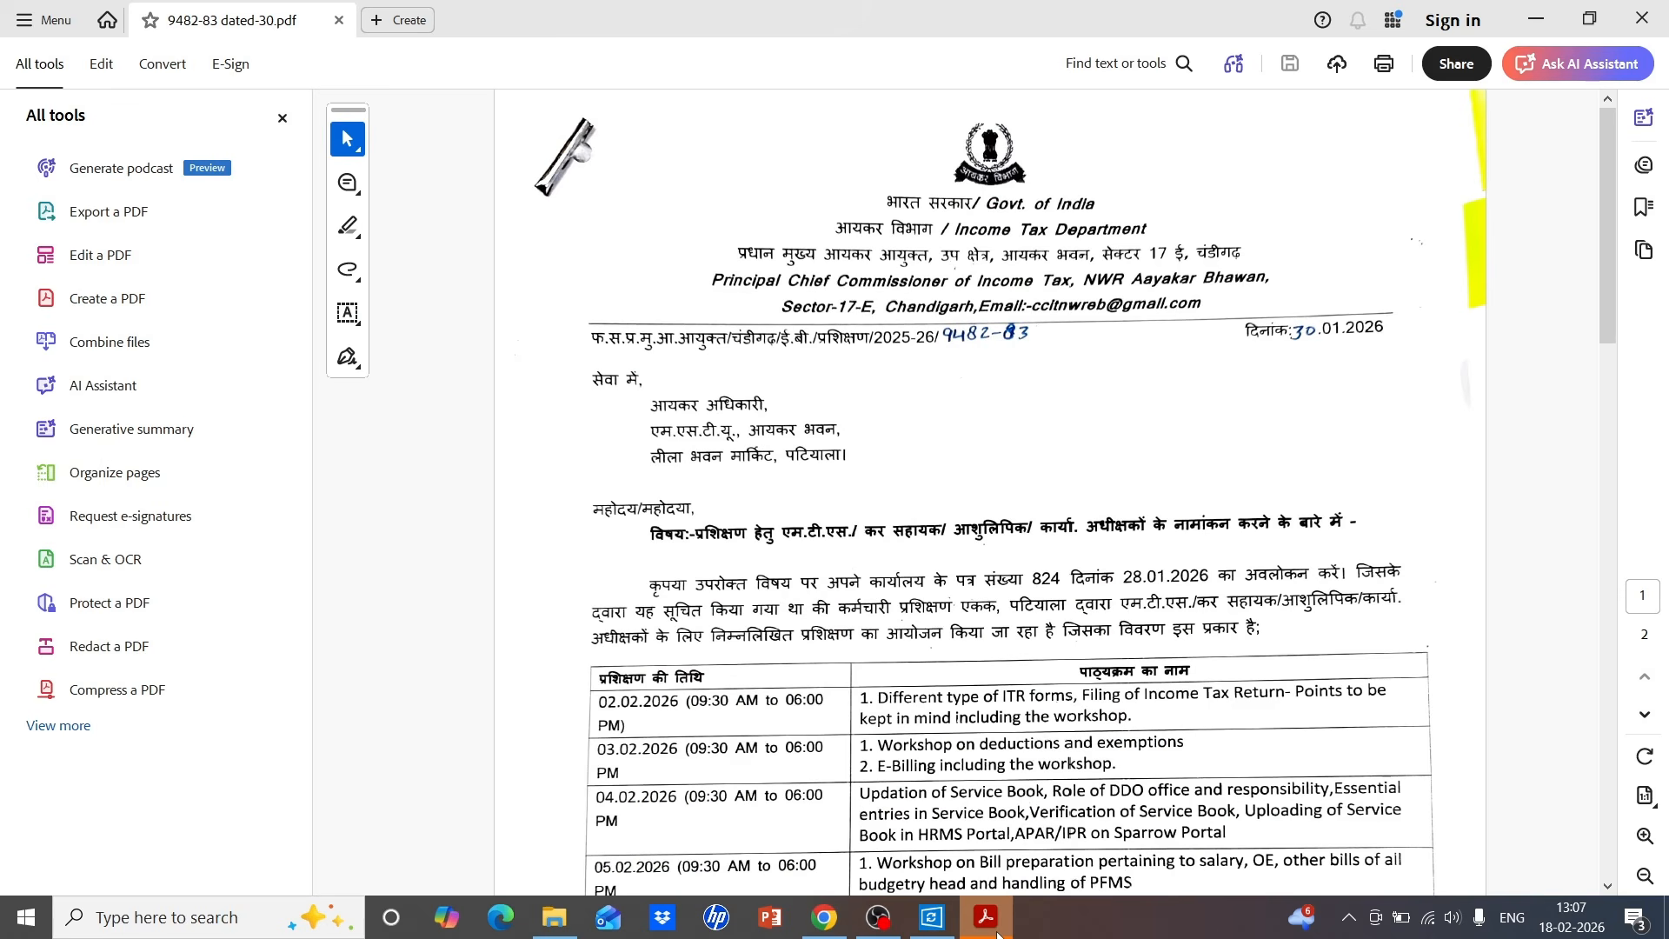
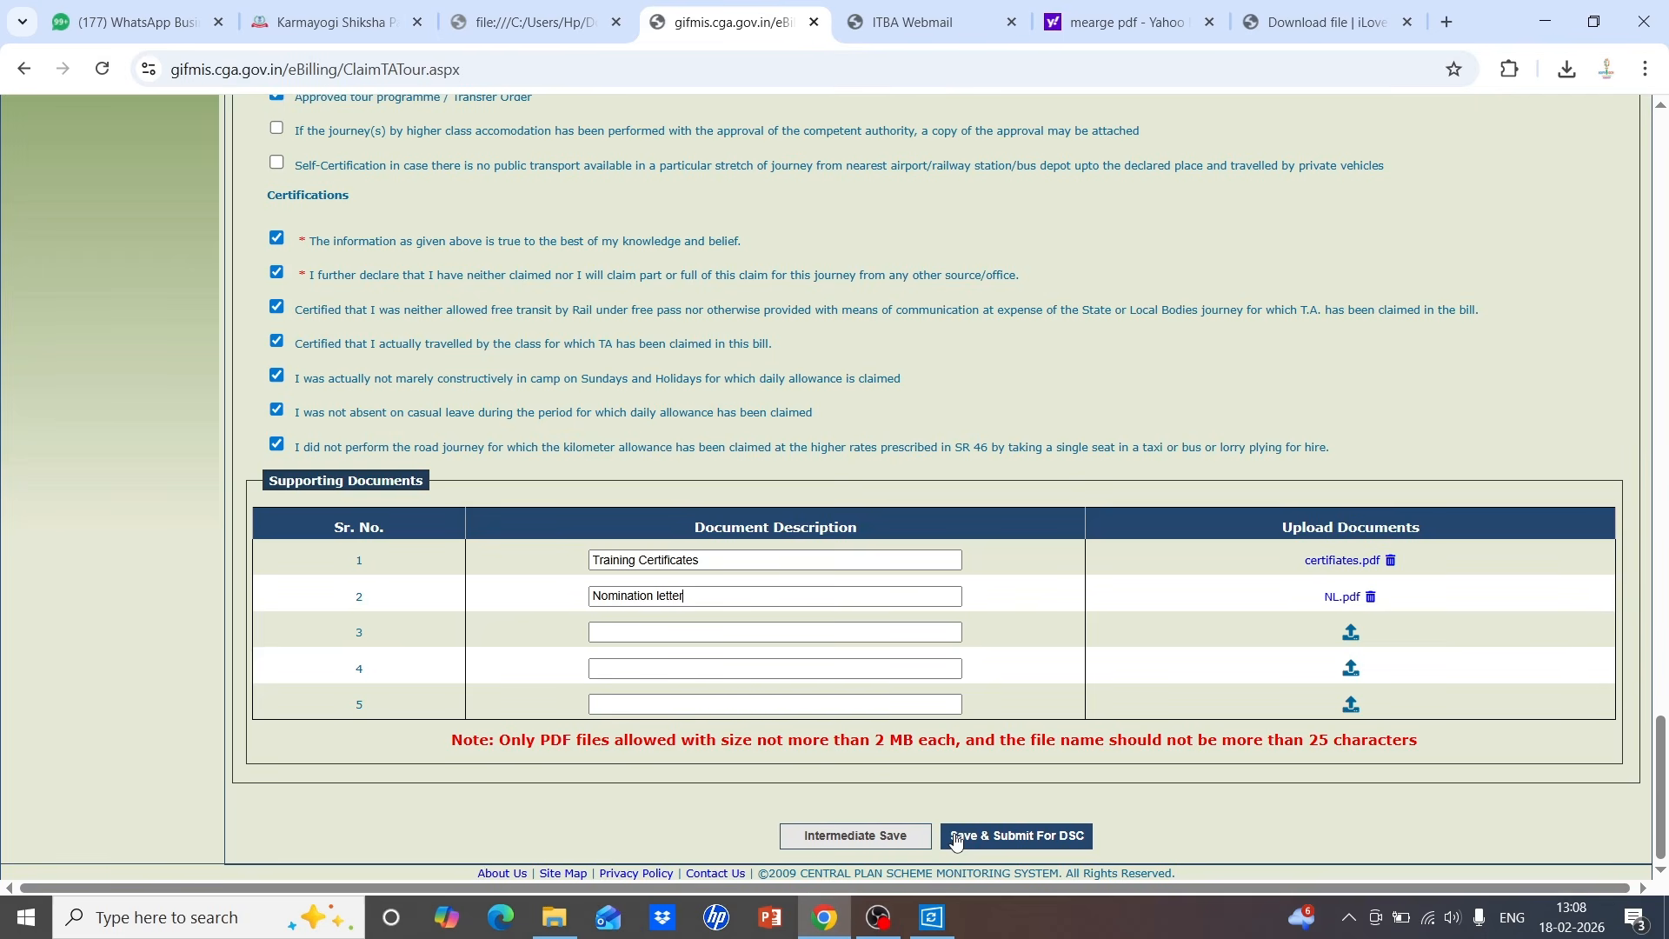
# Add the food charges record from 02/02/2026 to 06/02/2026 at 1500 per day and review the rest of the claim form.
pyautogui.moveTo(1661, 765); pyautogui.dragTo(1668, 634)
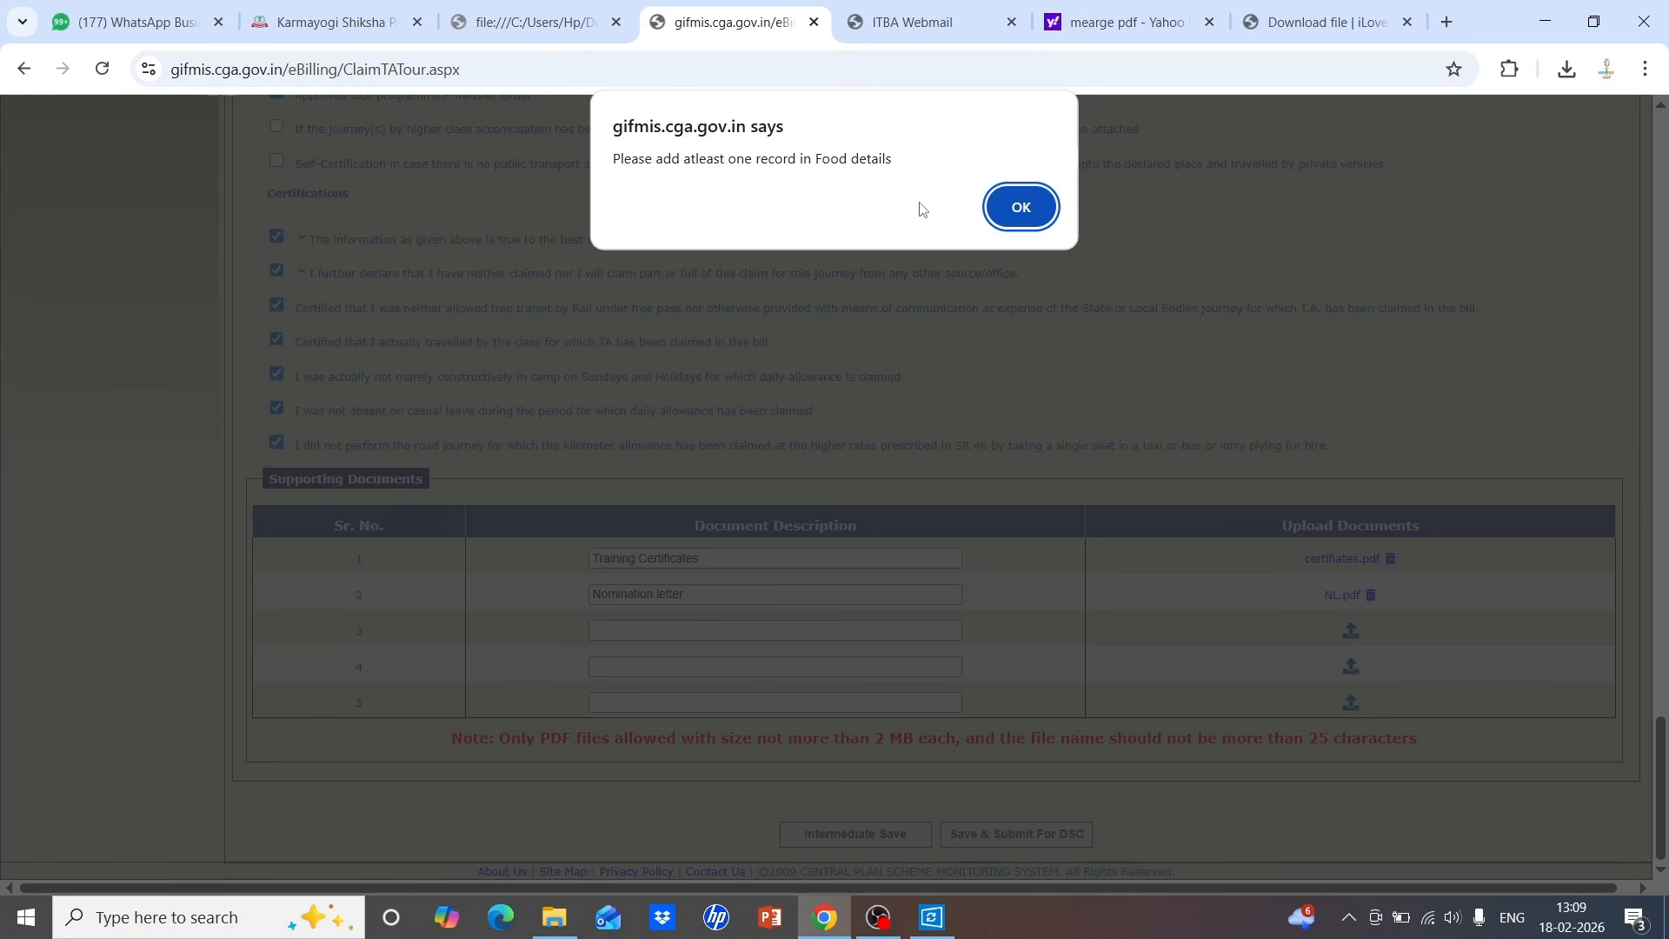
pyautogui.press('Return')
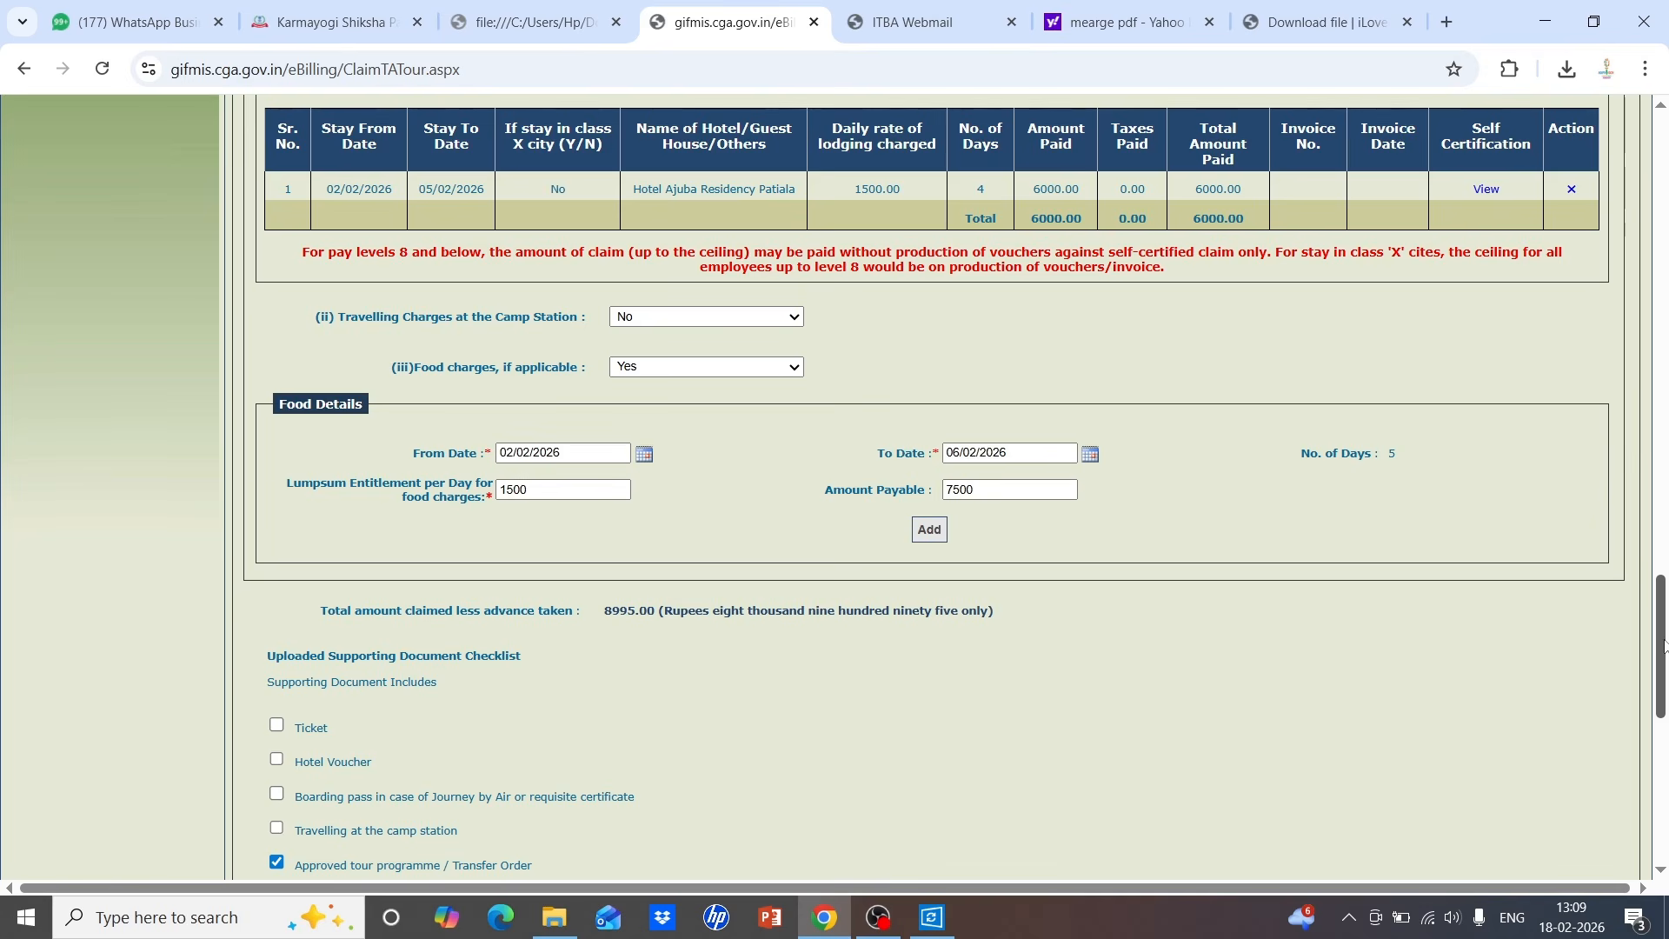
pyautogui.moveTo(1664, 646); pyautogui.dragTo(1664, 692)
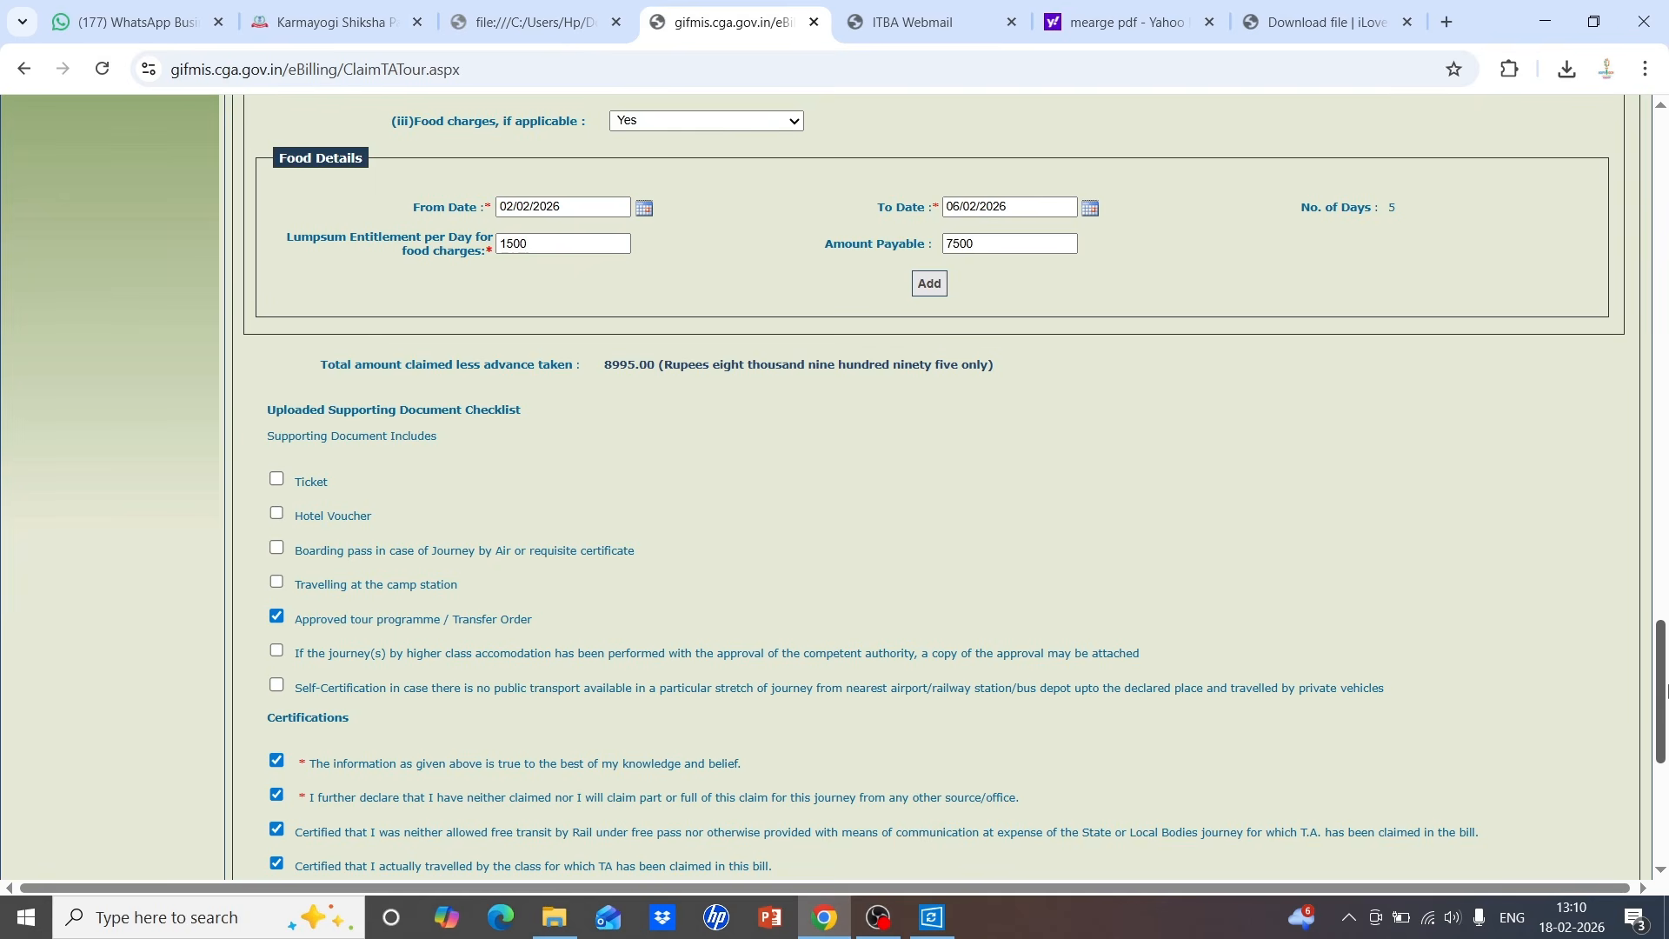
pyautogui.click(926, 287)
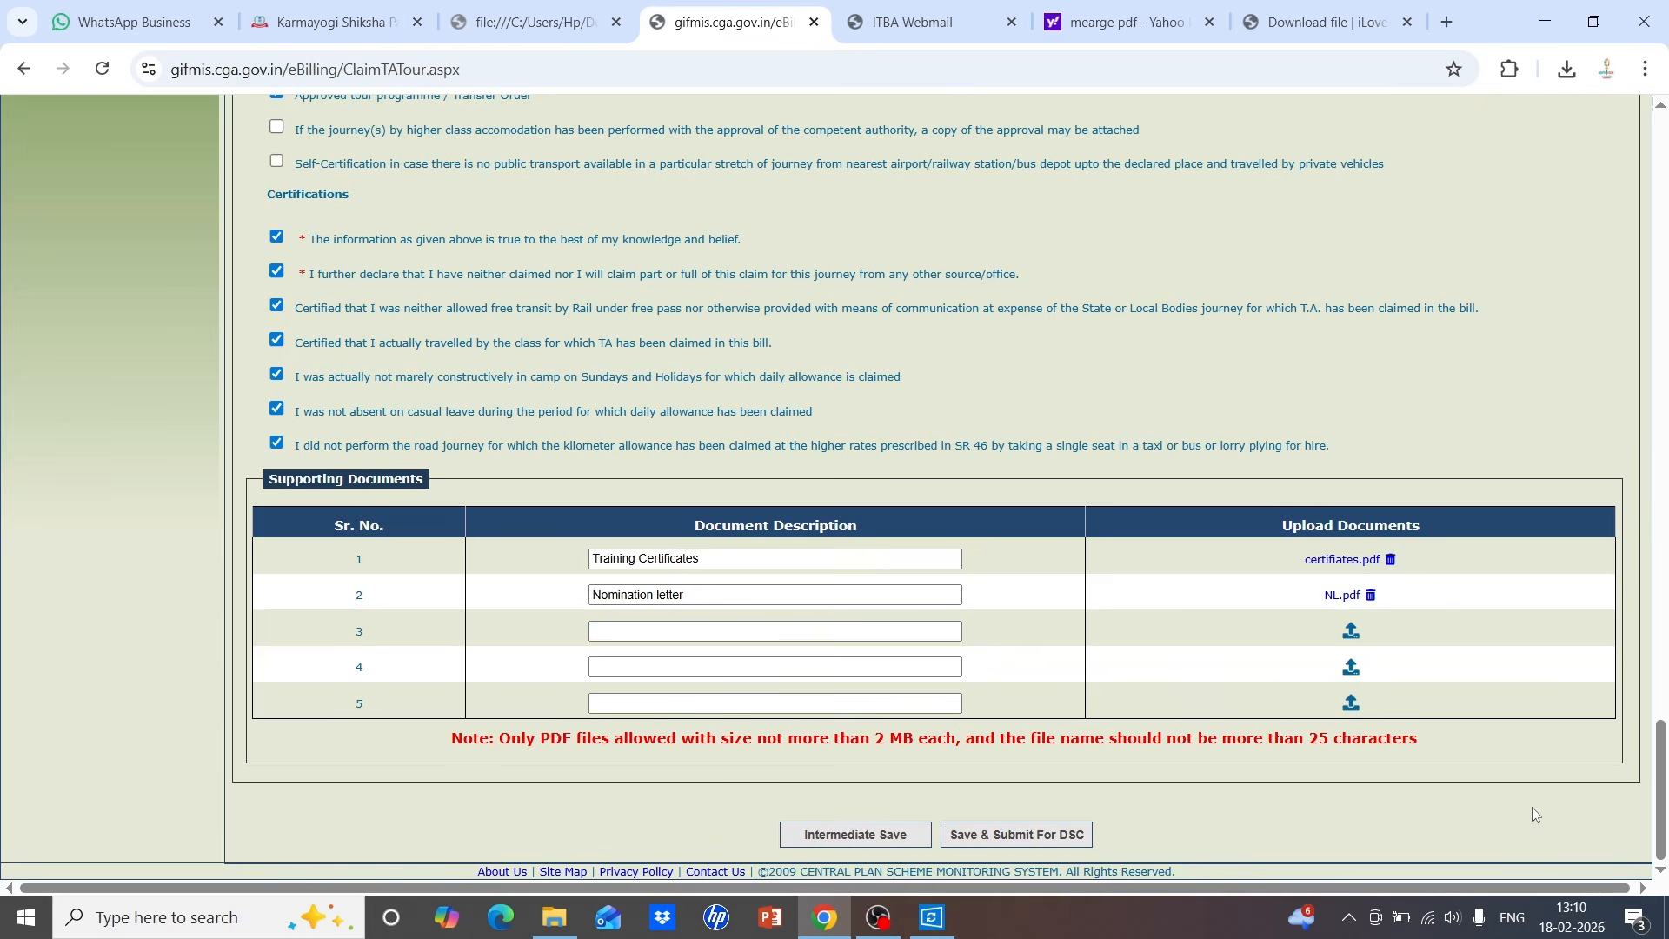
pyautogui.scroll(7, 1639, 694)
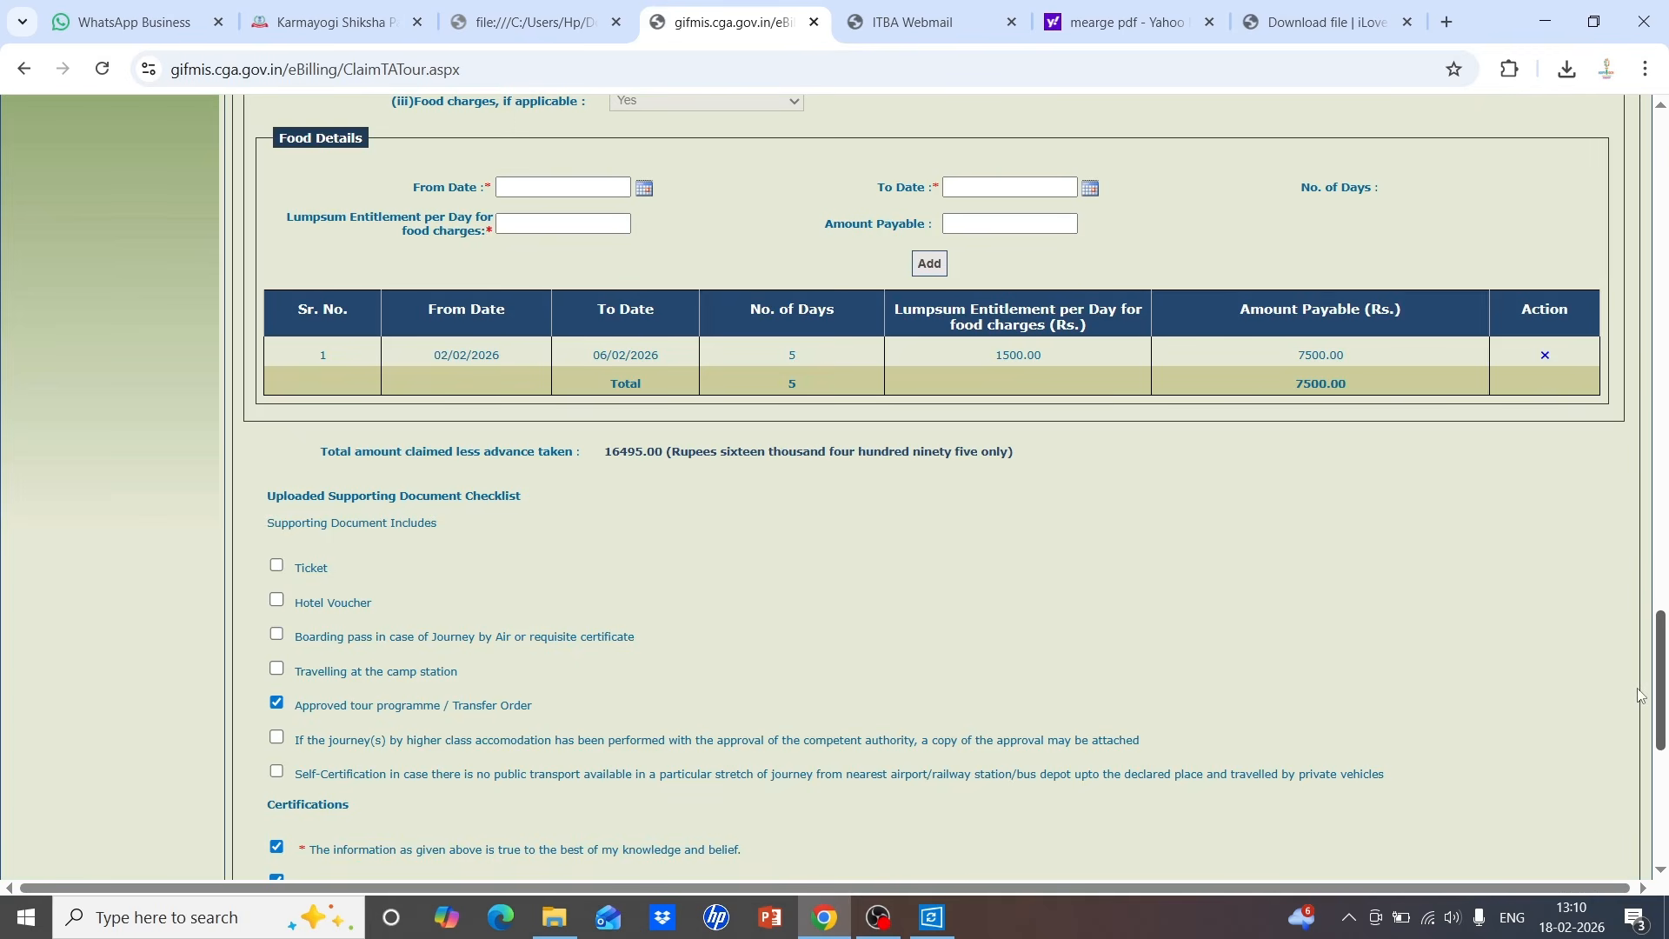
pyautogui.scroll(-3, 1654, 753)
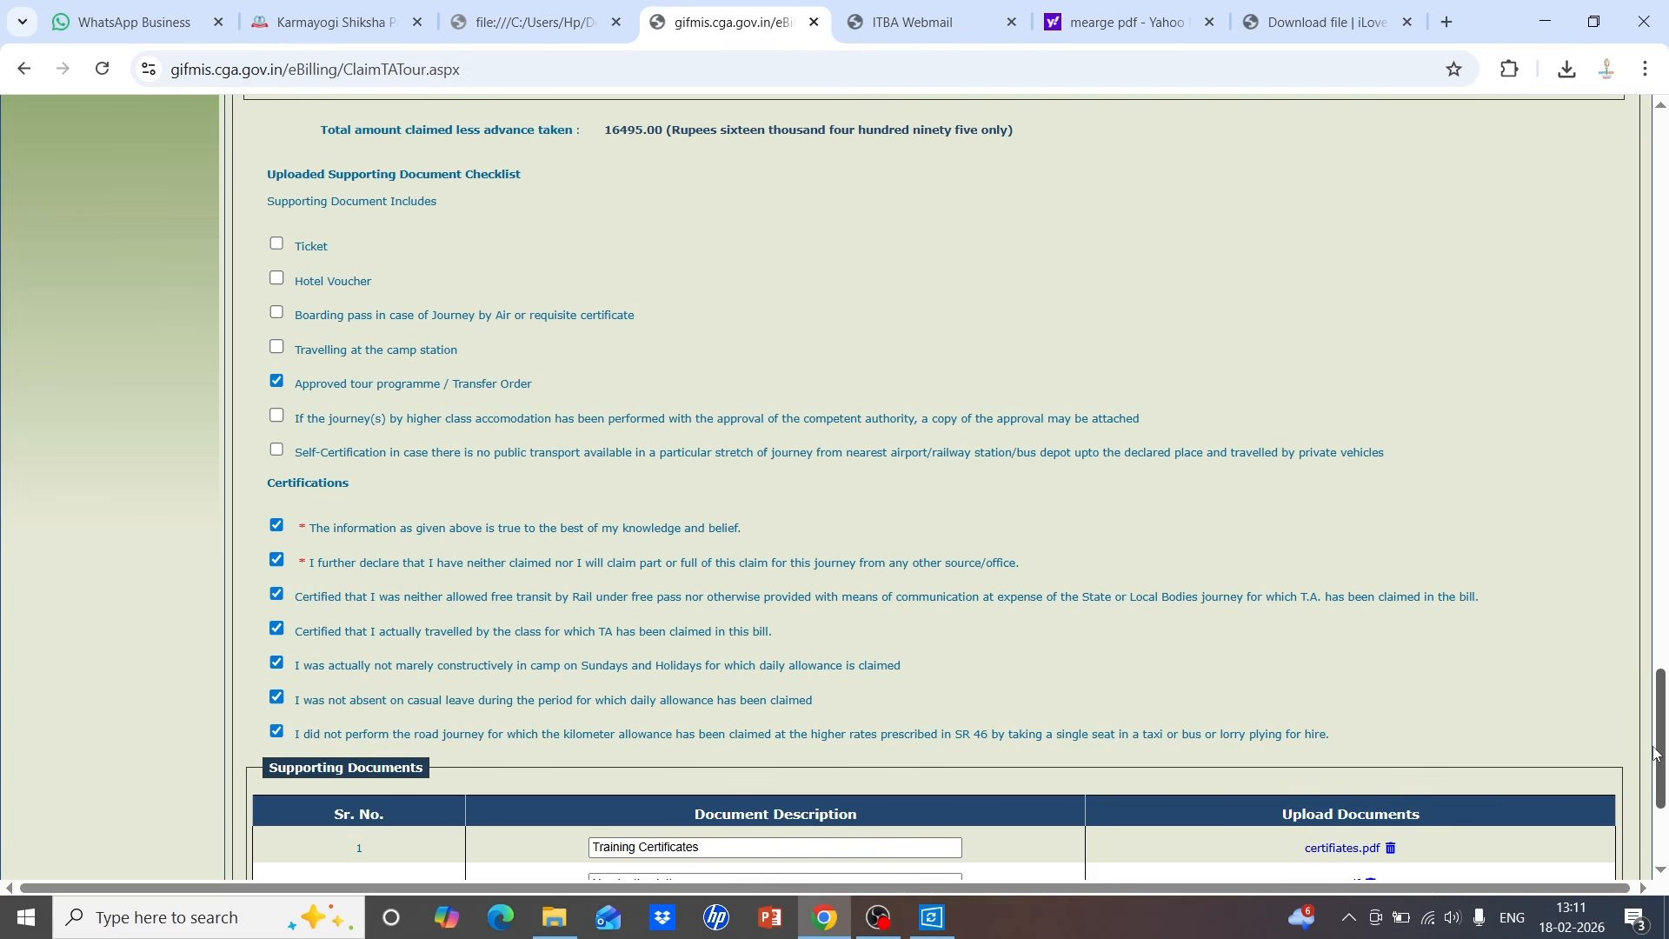
pyautogui.scroll(-3, 1019, 224)
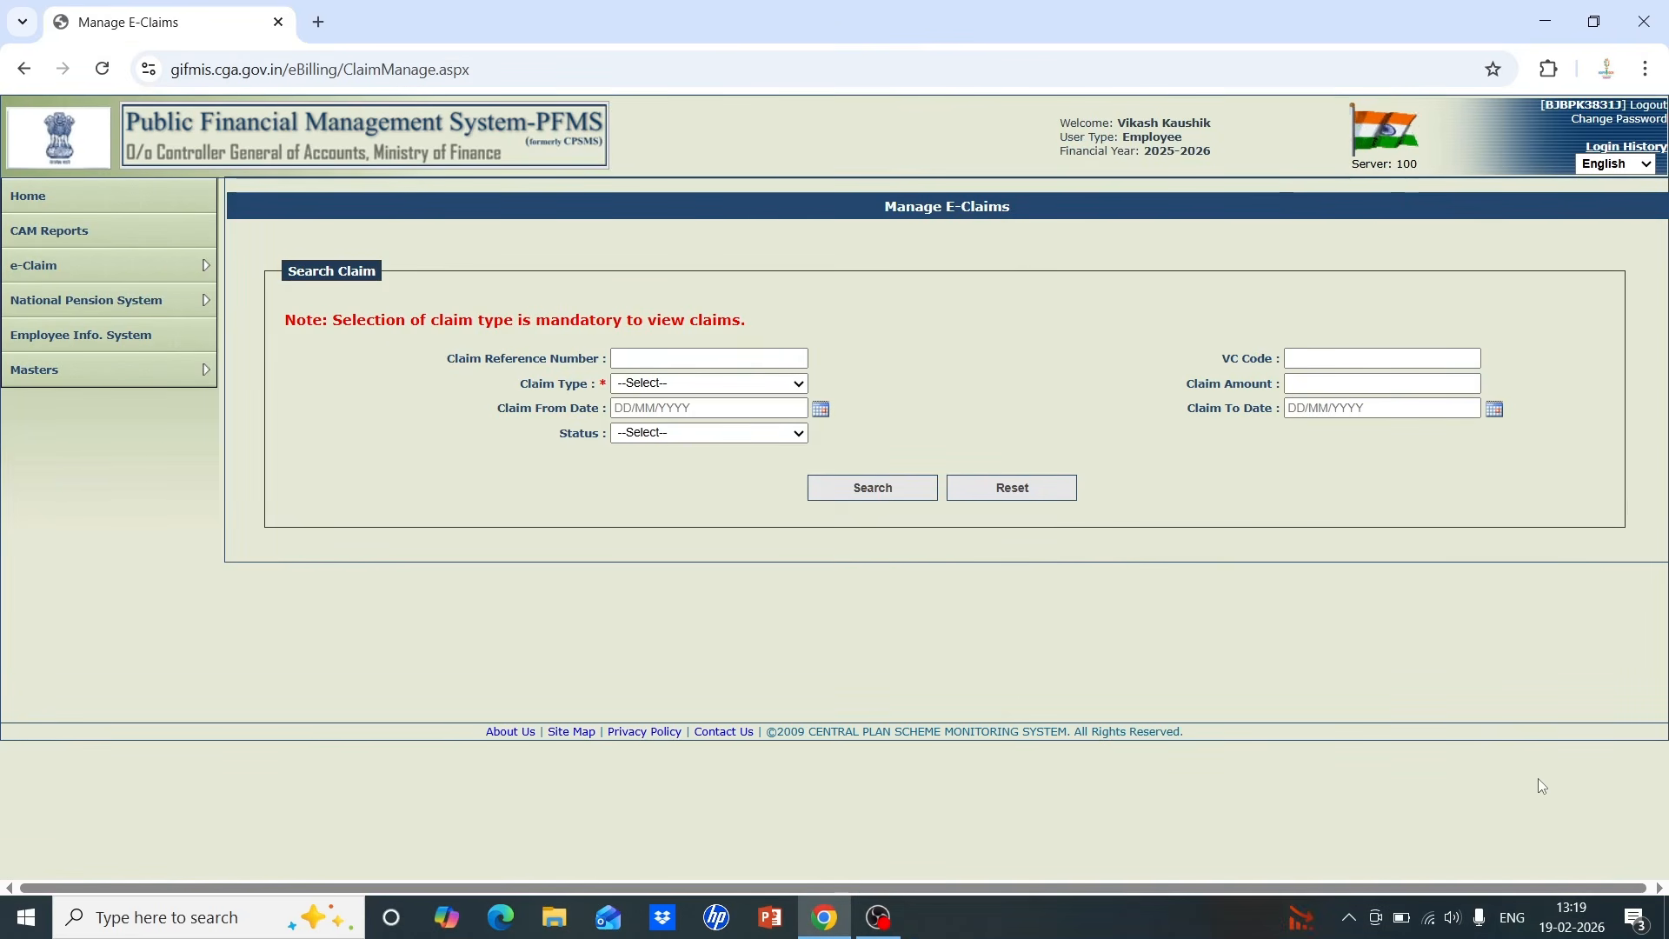
pyautogui.moveTo(76, 285)
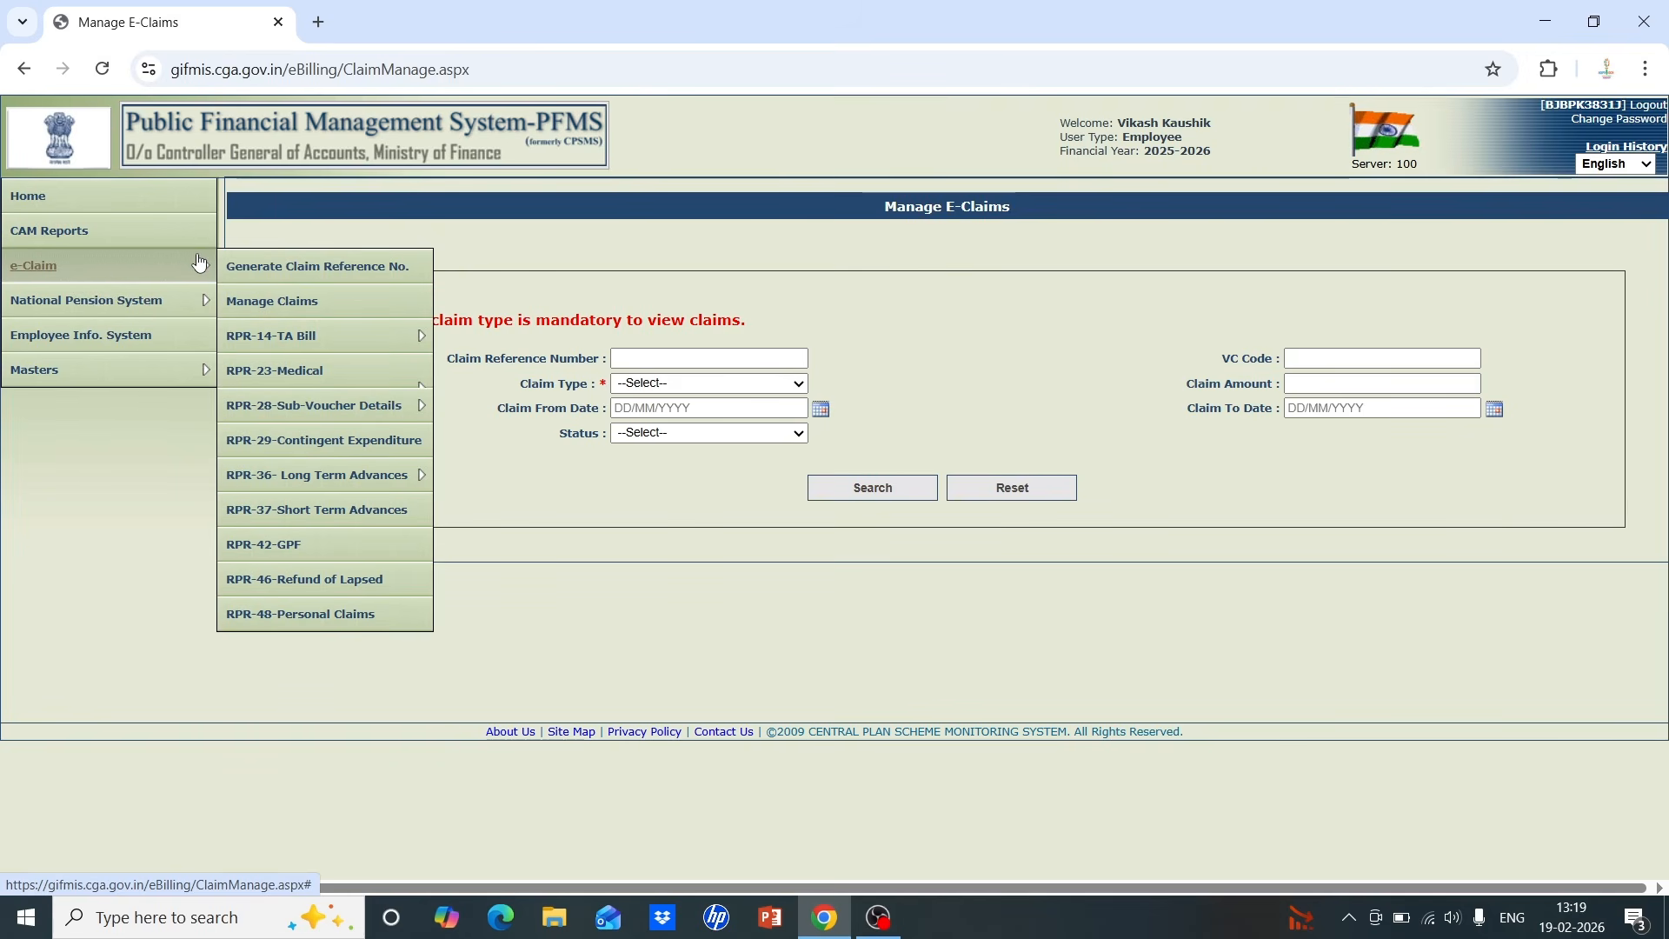
pyautogui.moveTo(197, 263); pyautogui.dragTo(123, 294)
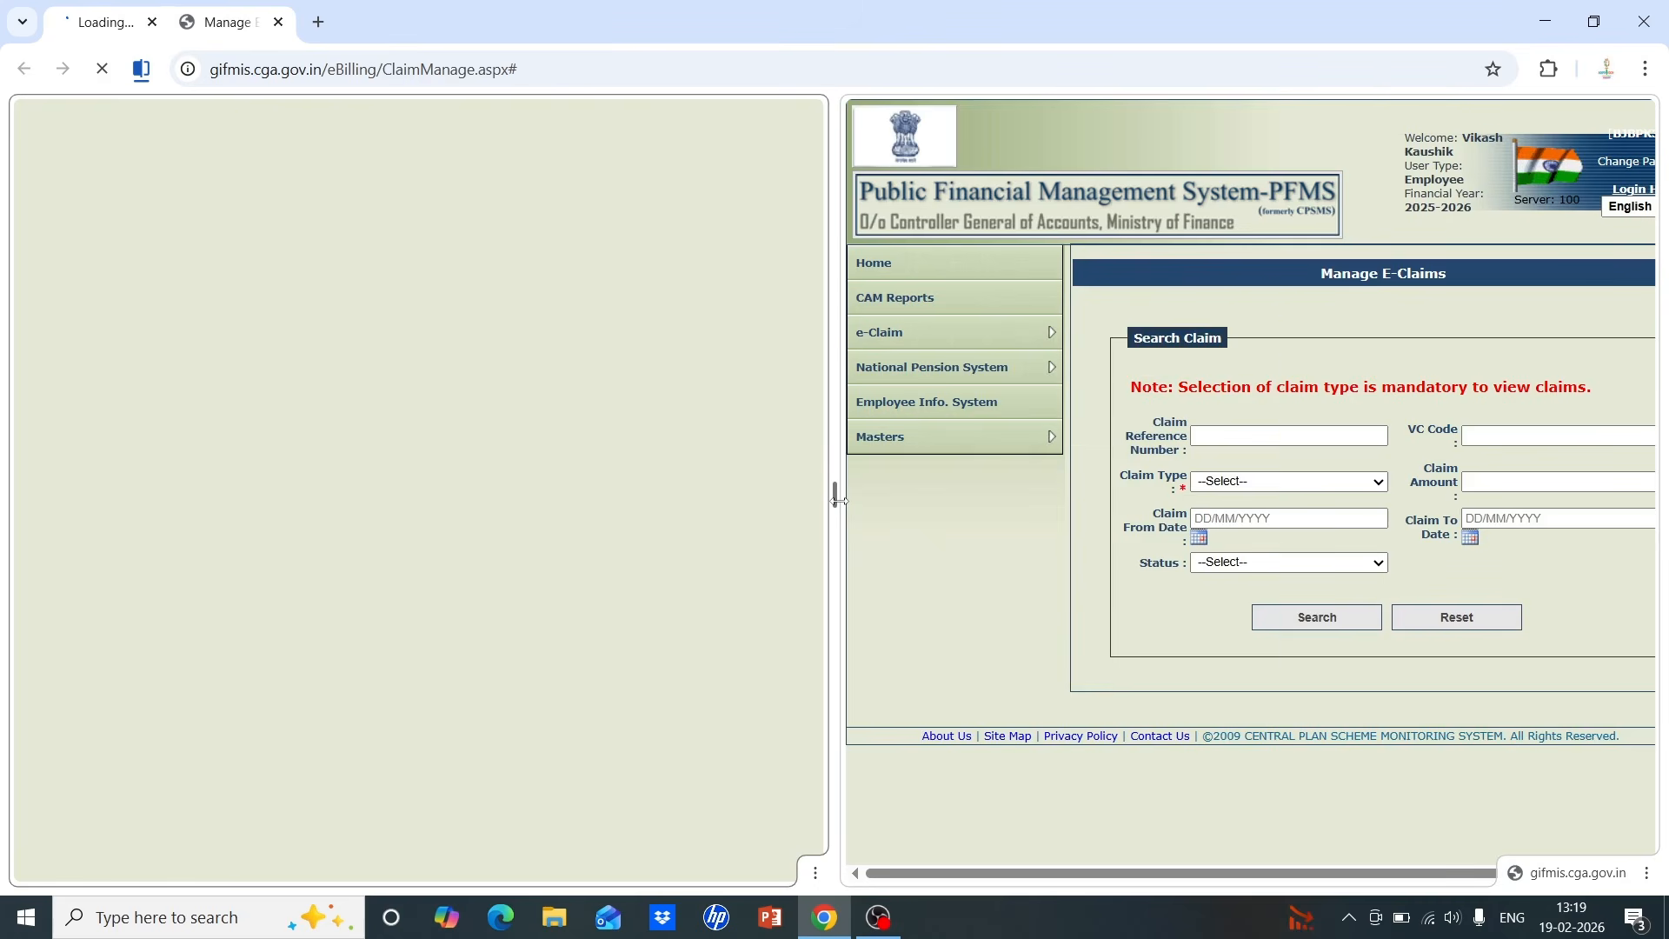
pyautogui.moveTo(837, 498); pyautogui.dragTo(145, 515)
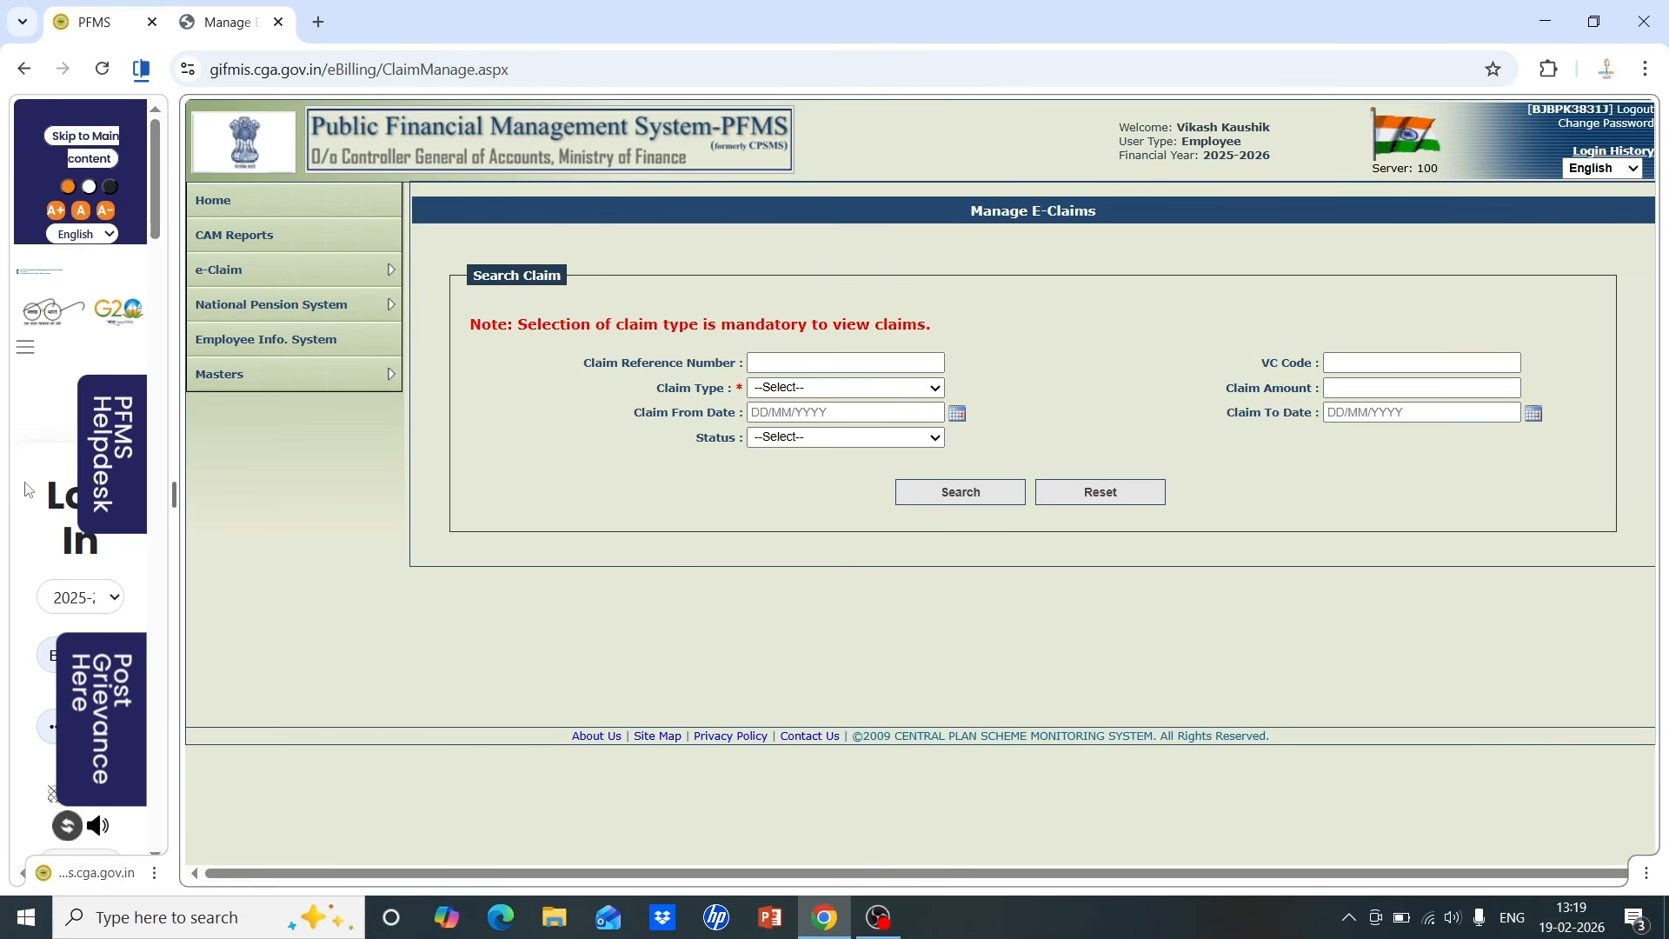
pyautogui.click(155, 873)
pyautogui.click(127, 793)
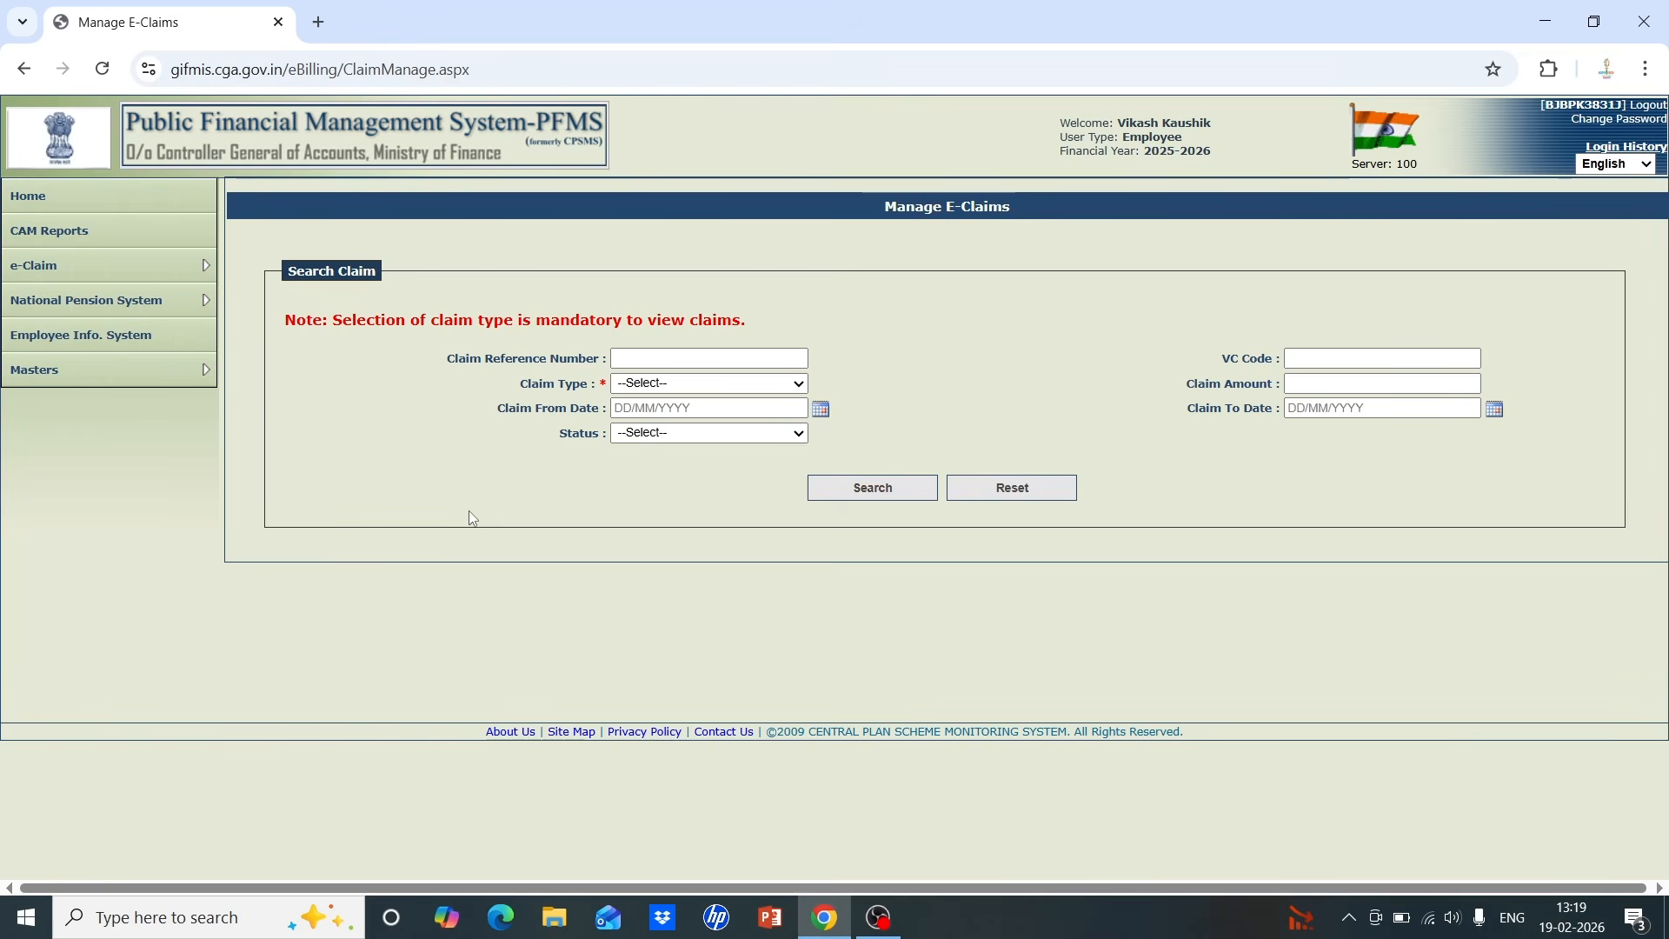
# Search the submitted e-claims with the claim type TA-Tour.
pyautogui.click(695, 385)
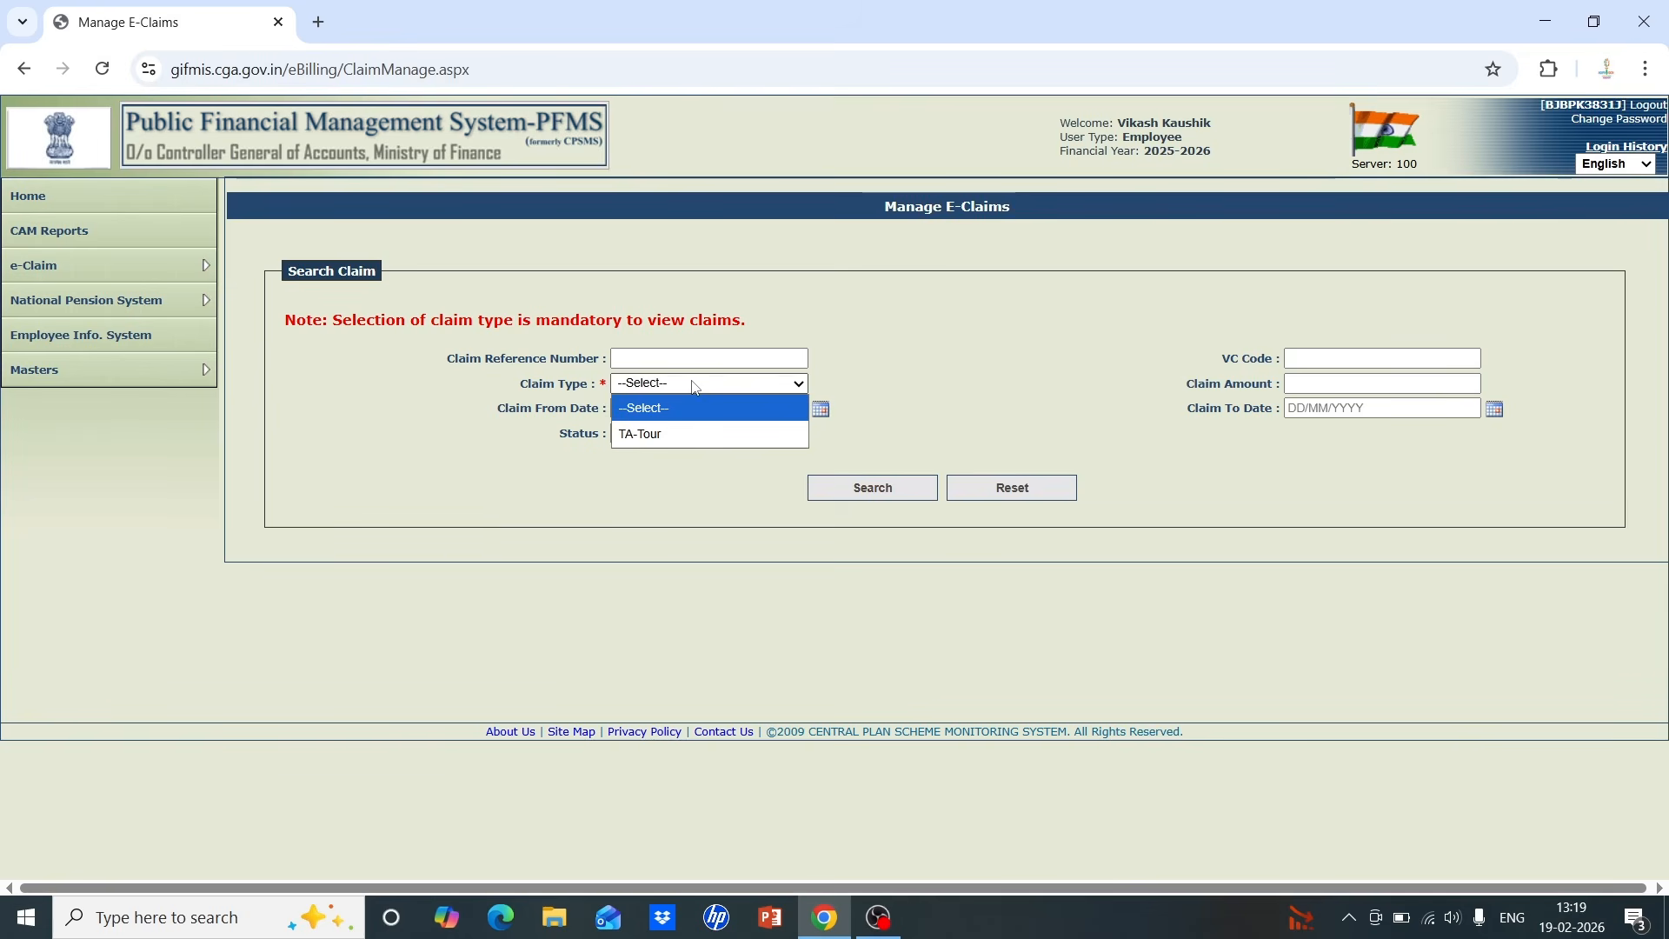
pyautogui.click(671, 440)
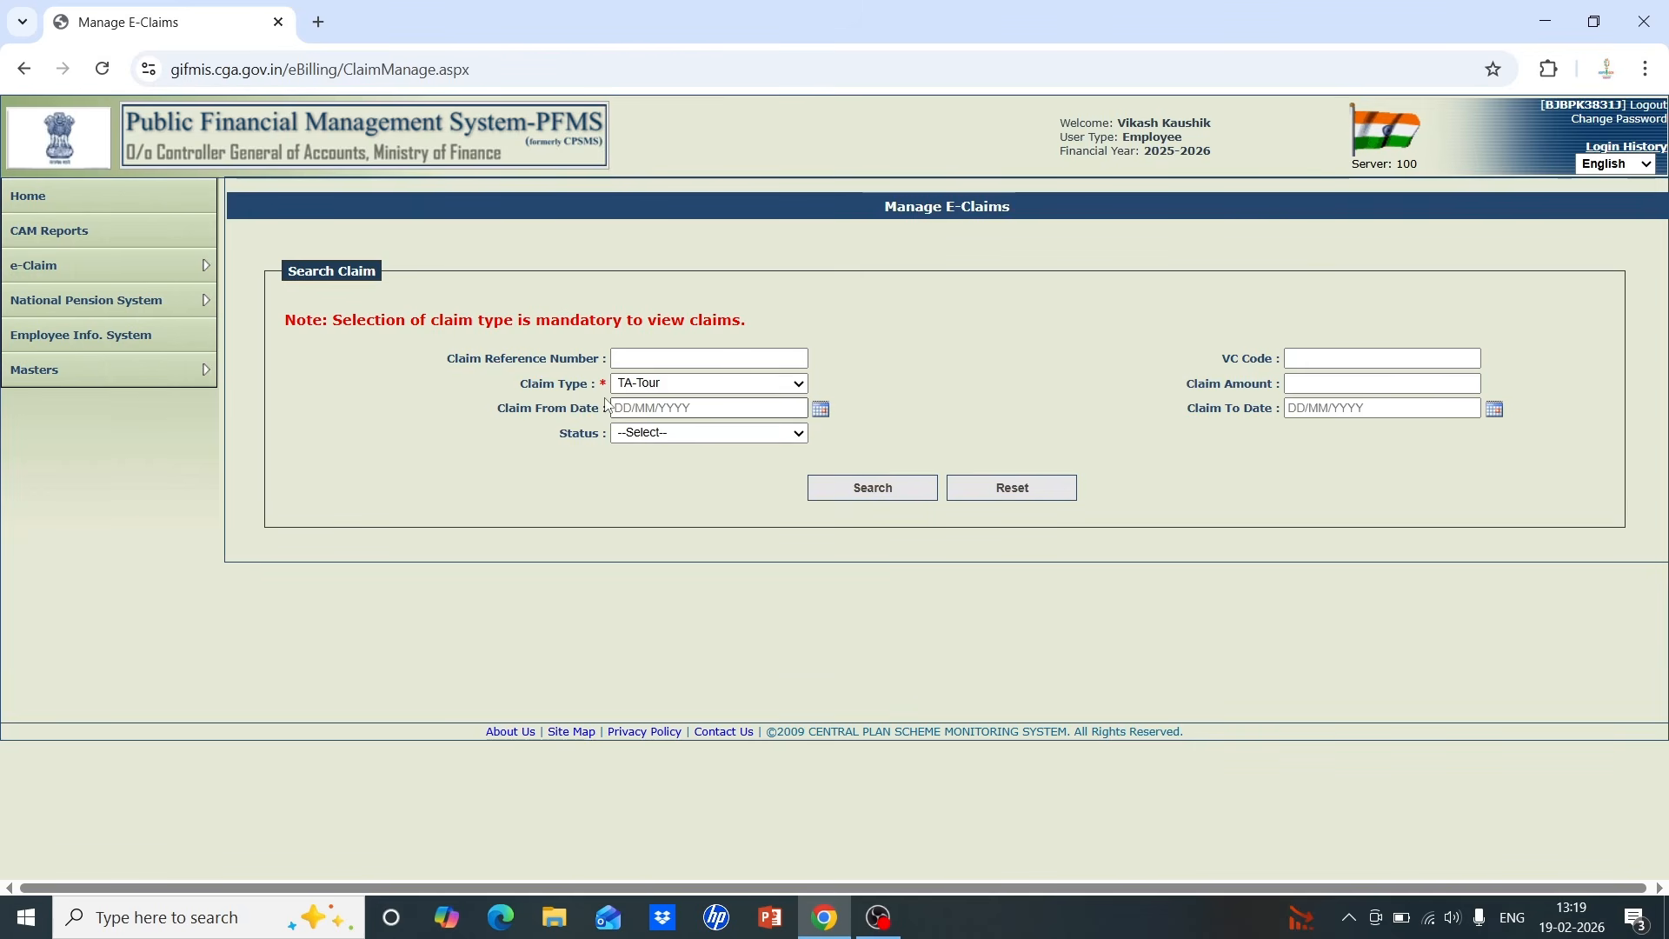
pyautogui.click(887, 490)
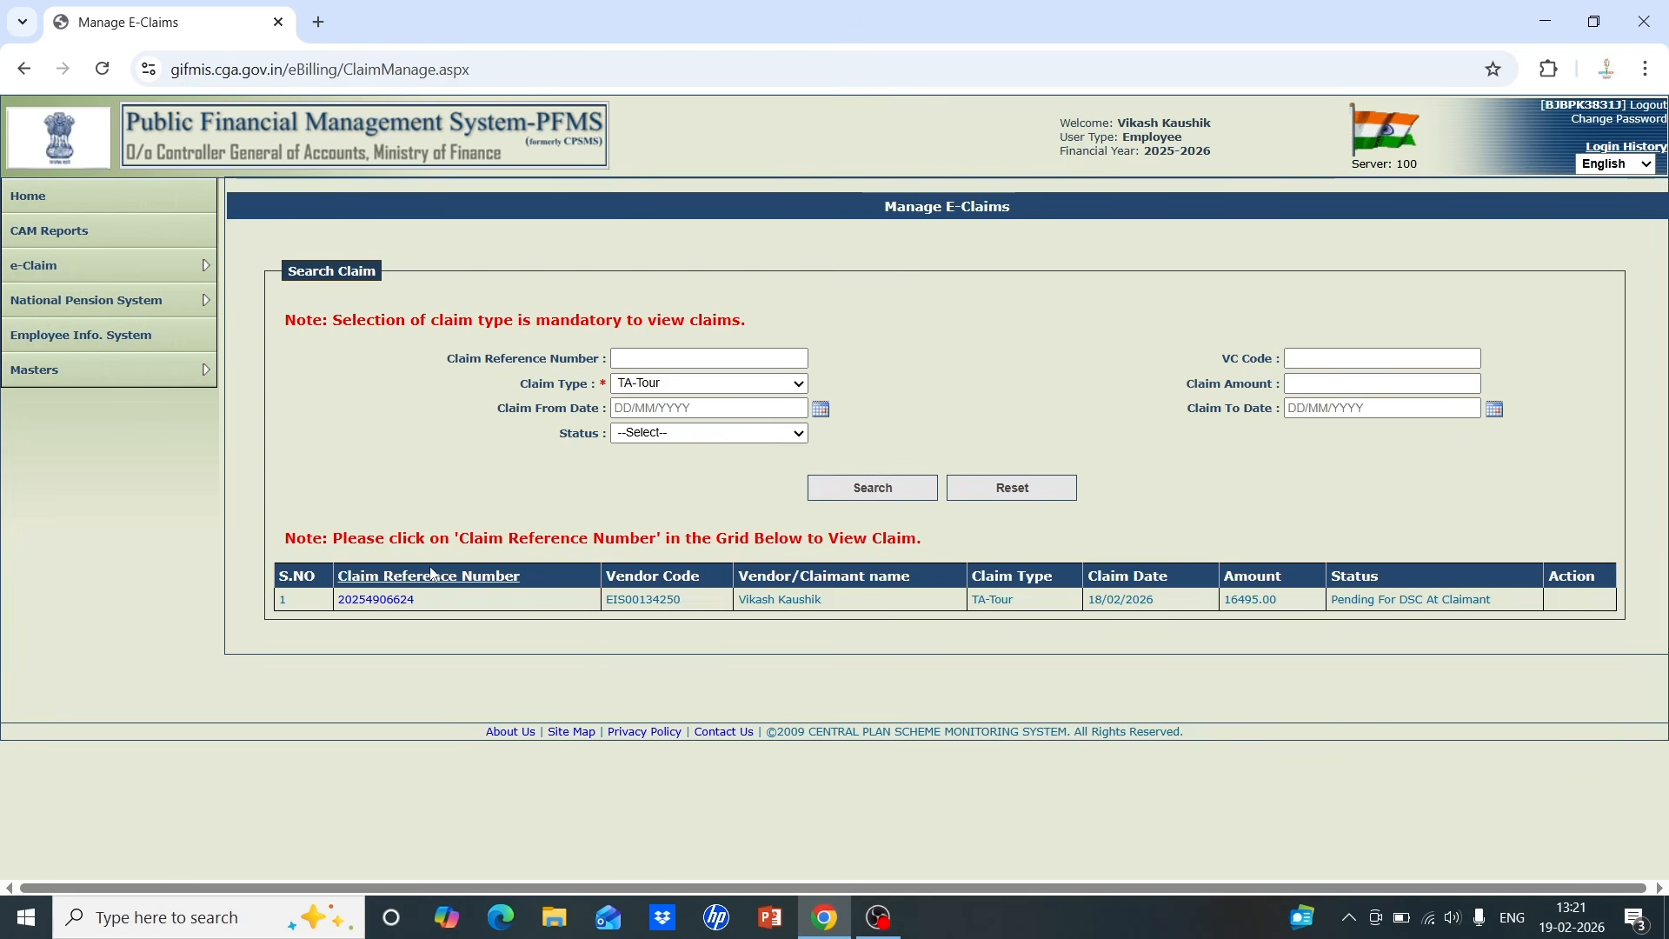
# Open the found TA-Tour claim and review its journey, accommodation, food, certification and supporting document details.
pyautogui.click(373, 603)
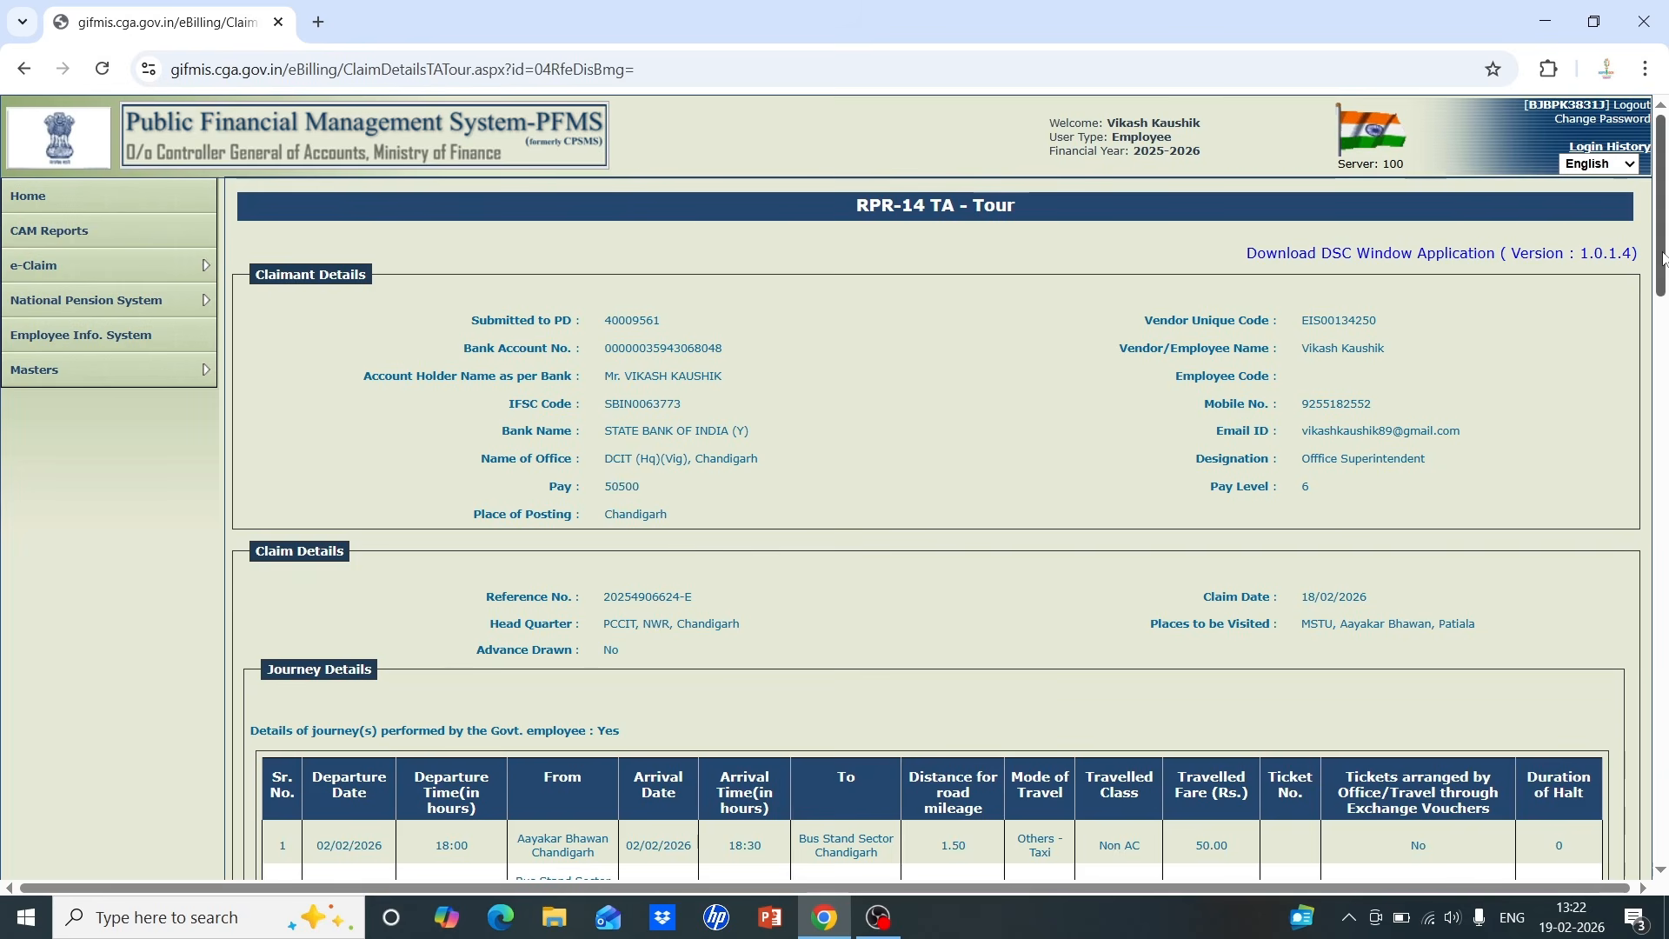
pyautogui.moveTo(1662, 257); pyautogui.dragTo(1654, 504)
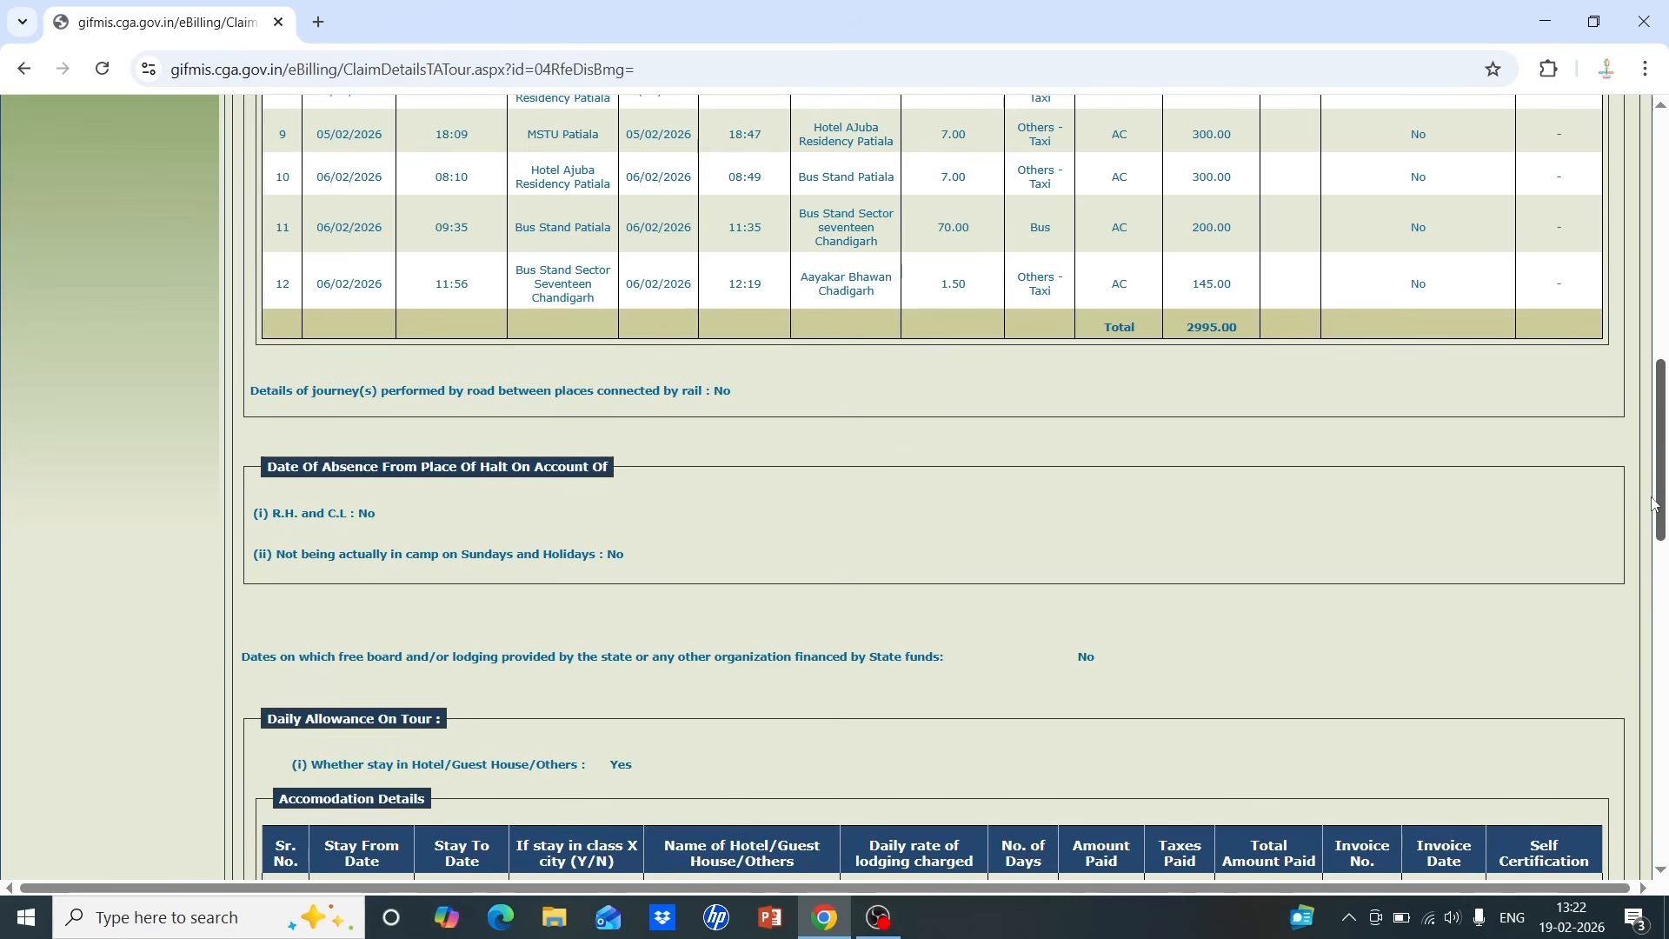
pyautogui.moveTo(1655, 505); pyautogui.dragTo(1650, 547)
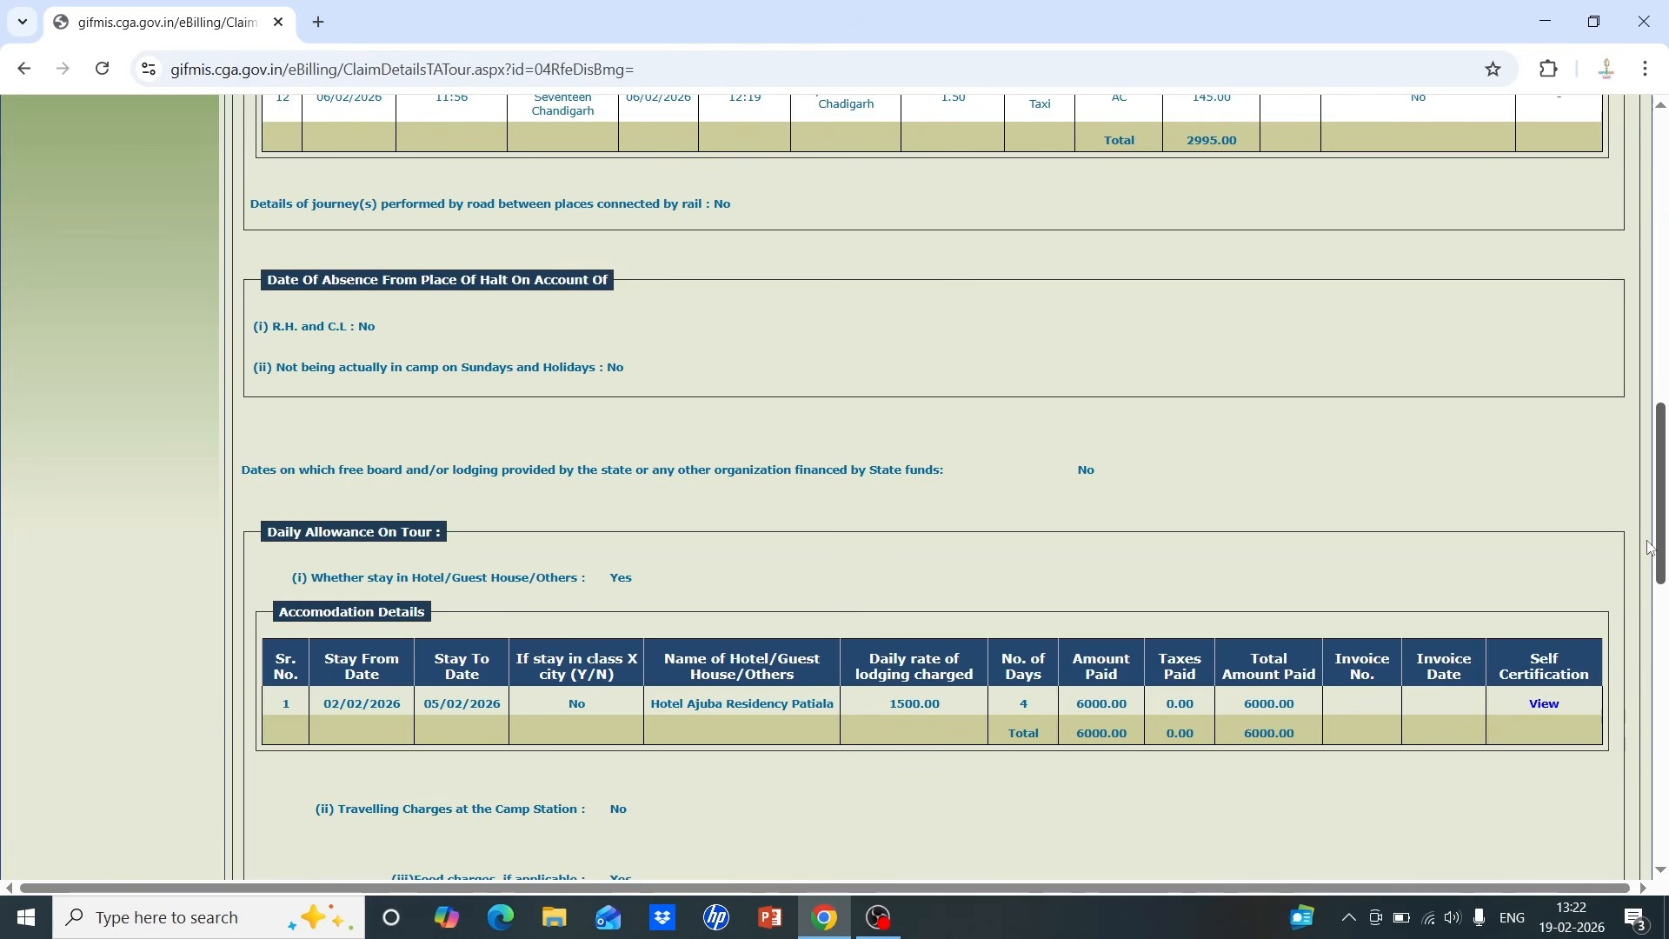
pyautogui.moveTo(1650, 548); pyautogui.dragTo(1662, 735)
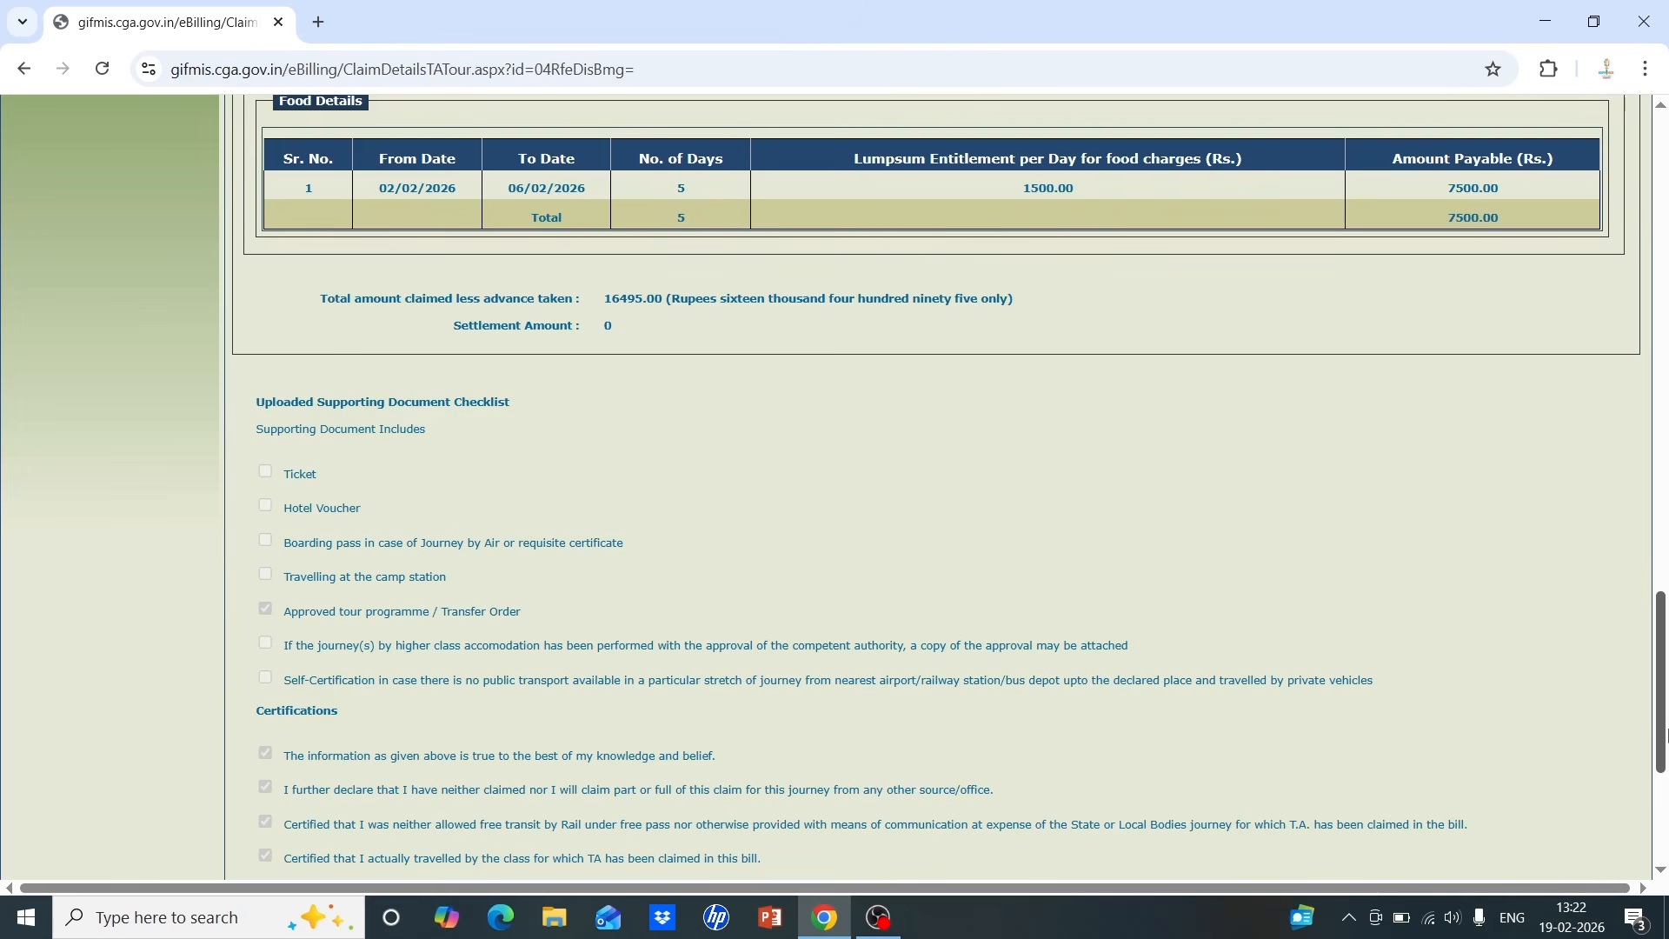
pyautogui.moveTo(1663, 735); pyautogui.dragTo(1664, 863)
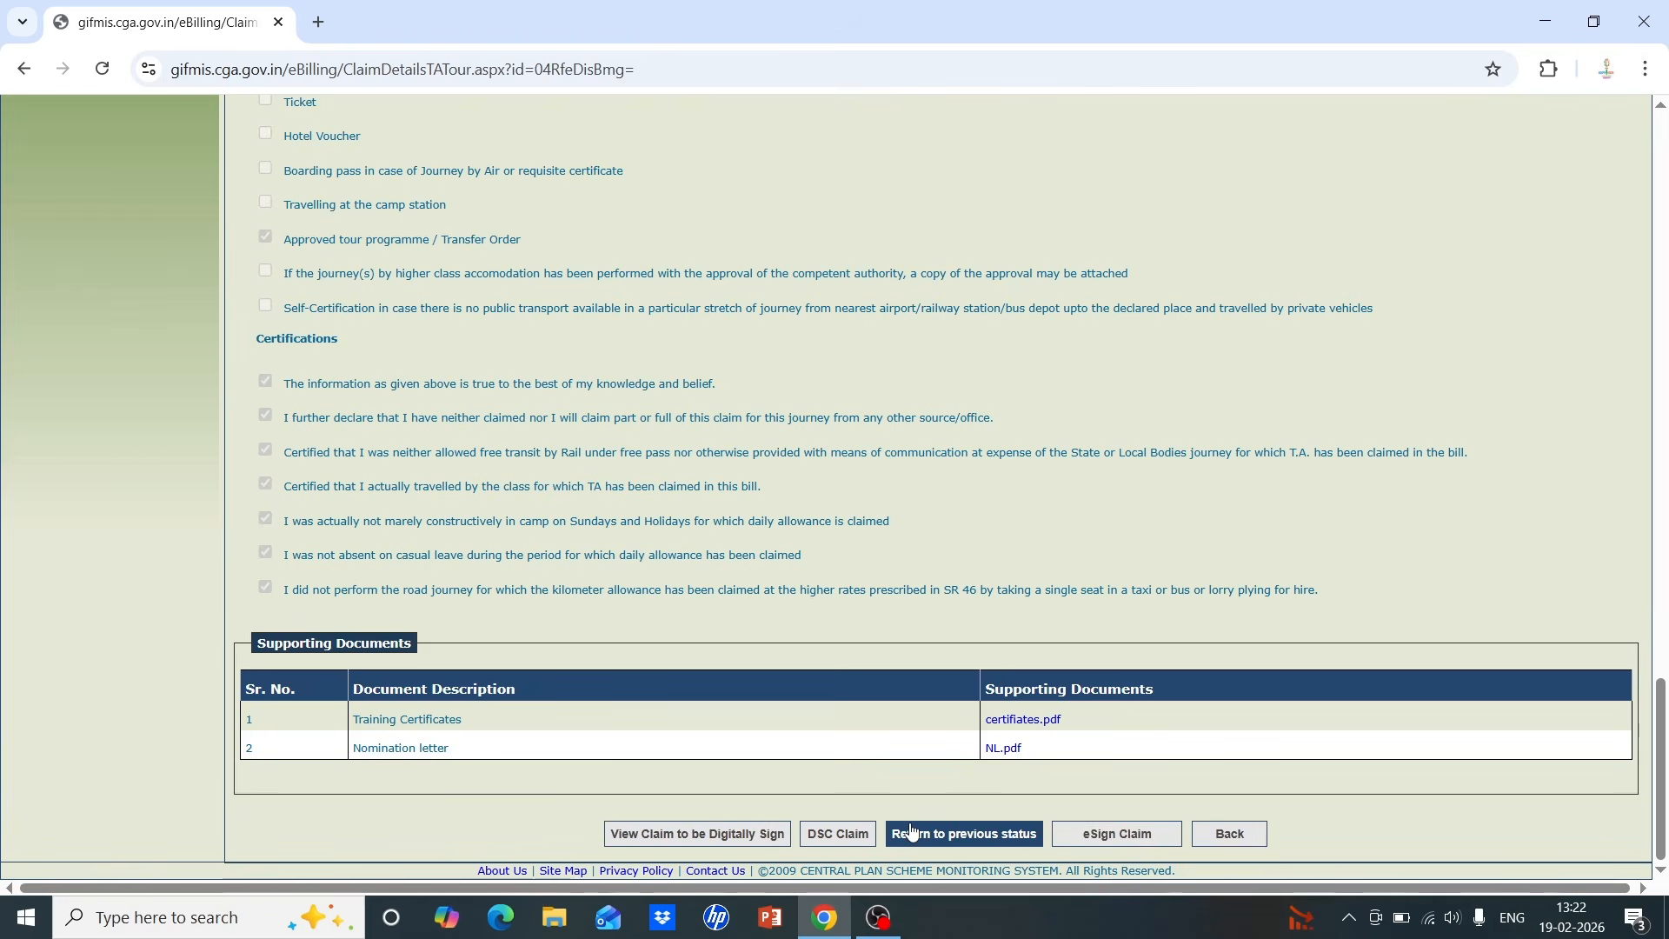
# Start e-signing the claim and accept the Aadhaar declaration and consent.
pyautogui.click(1134, 837)
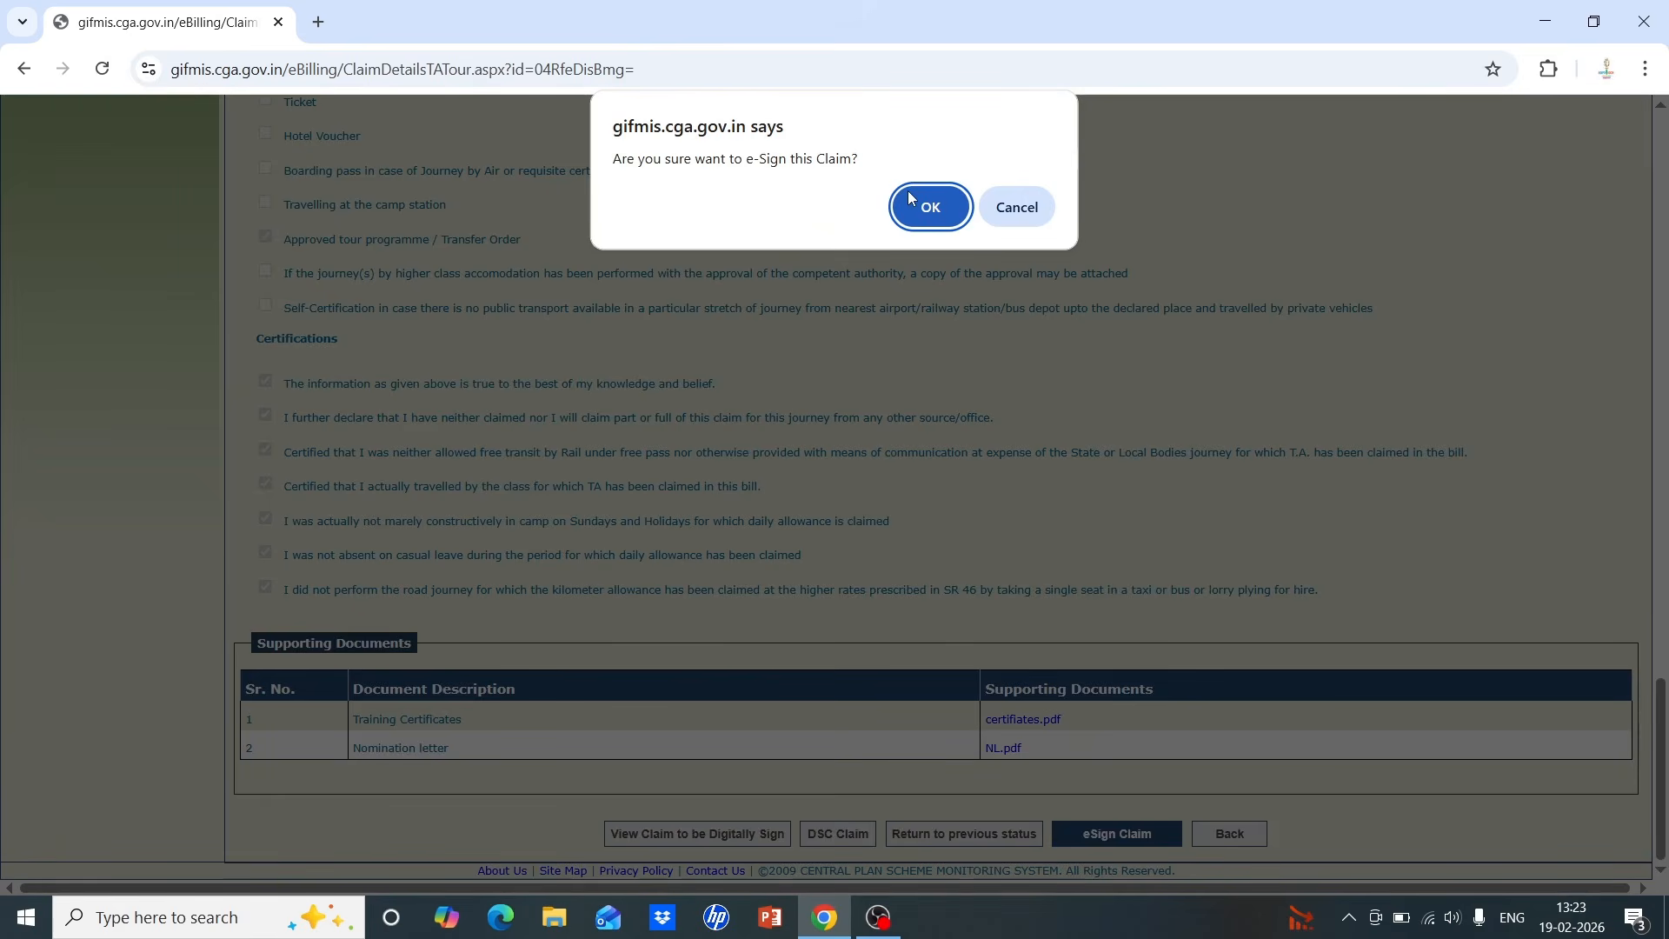
pyautogui.click(929, 207)
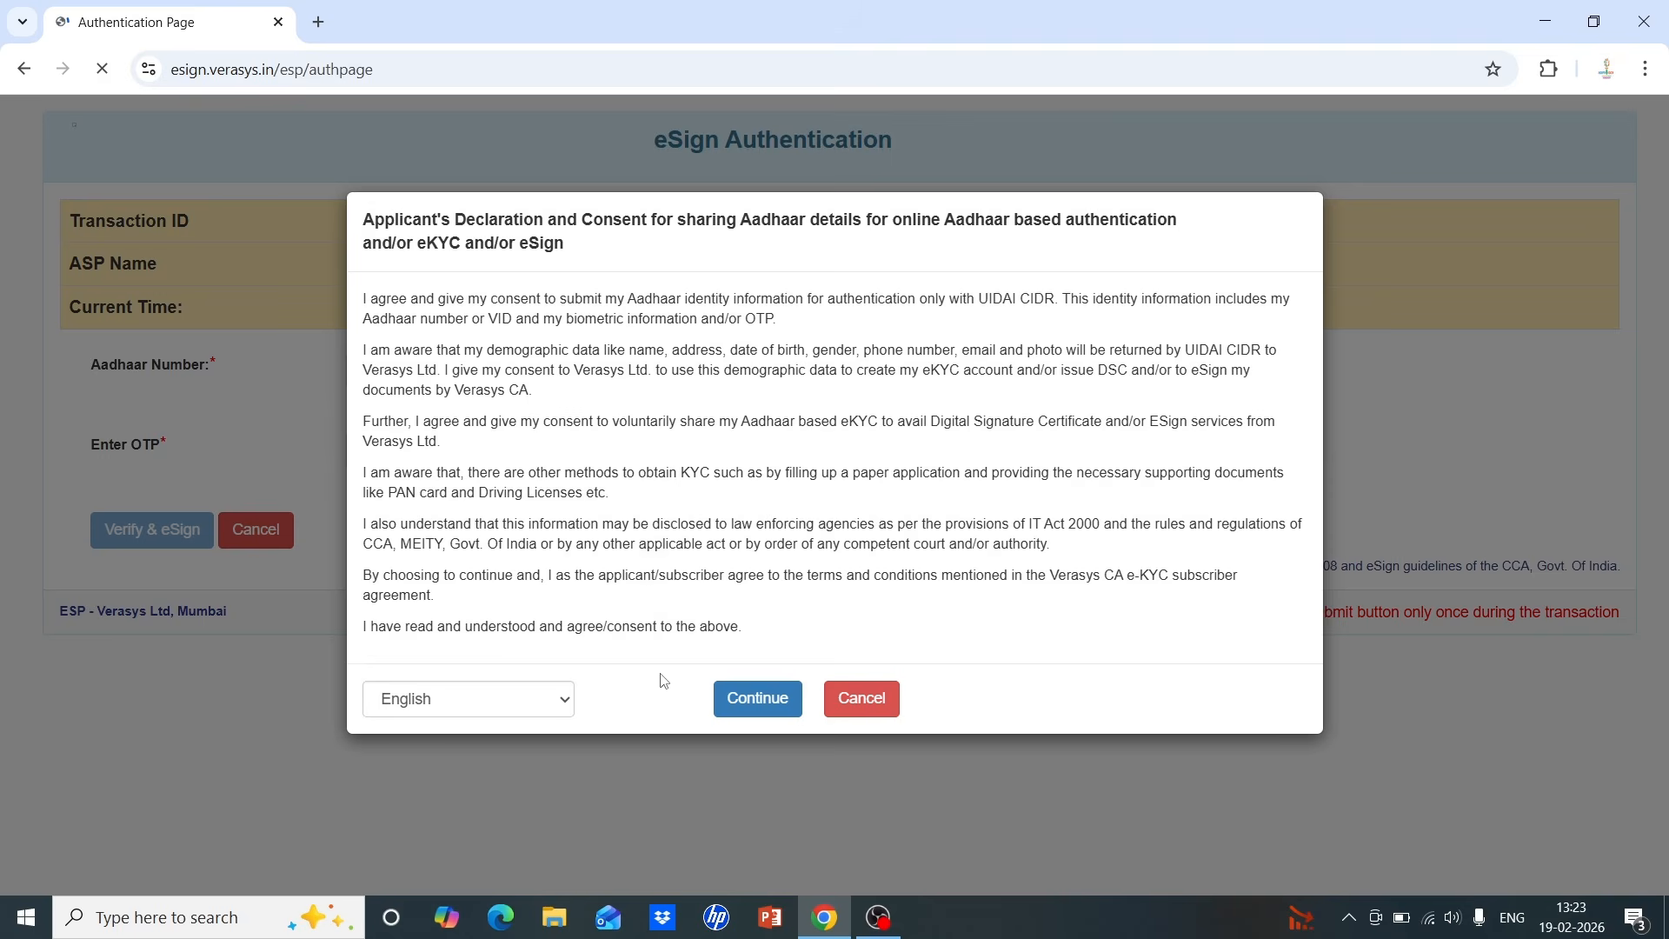
pyautogui.click(758, 698)
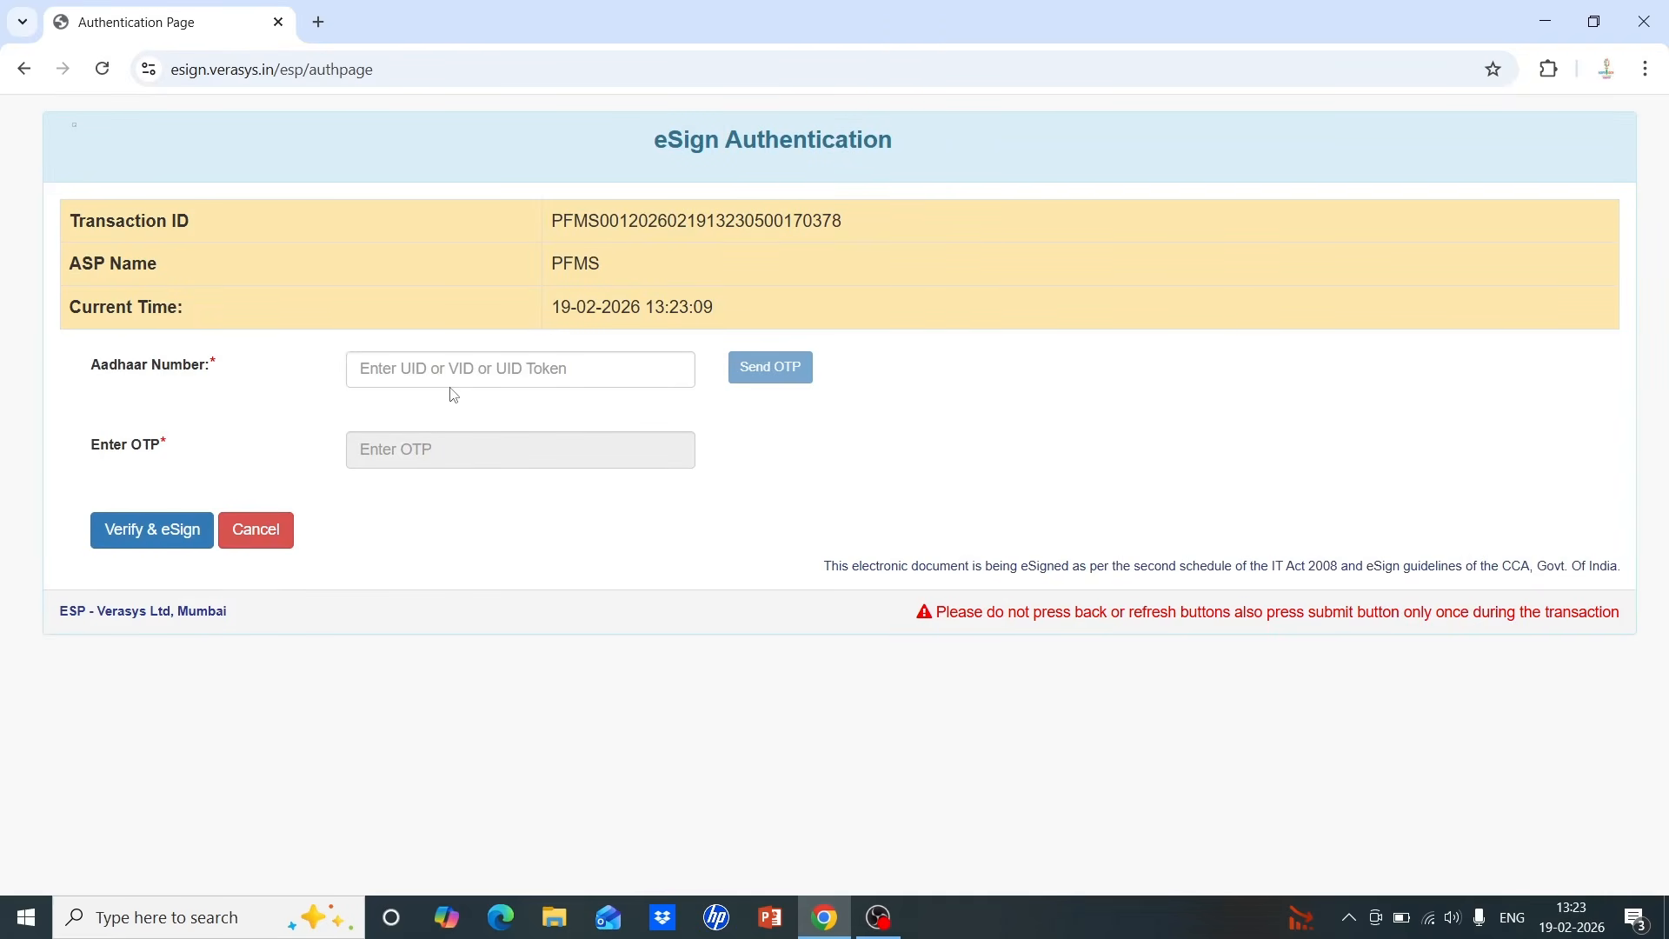
# Enter the claimant's Aadhaar number for the eSign authentication and request an OTP.
pyautogui.click(449, 374)
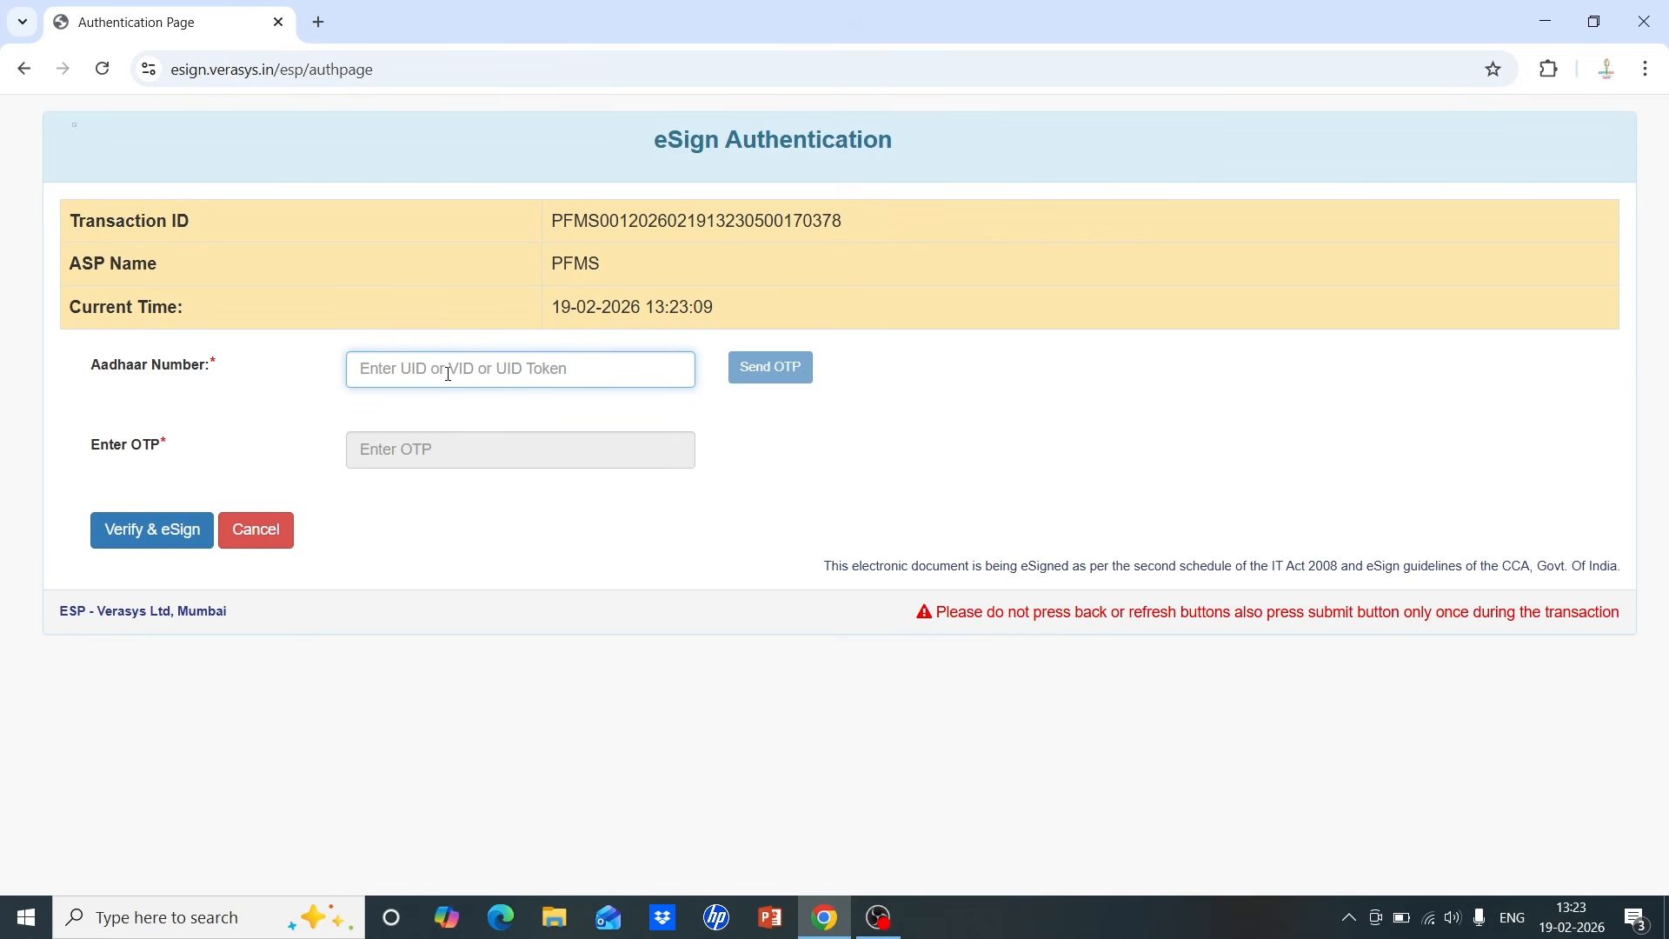
pyautogui.hotkey('ctrl', 'v')
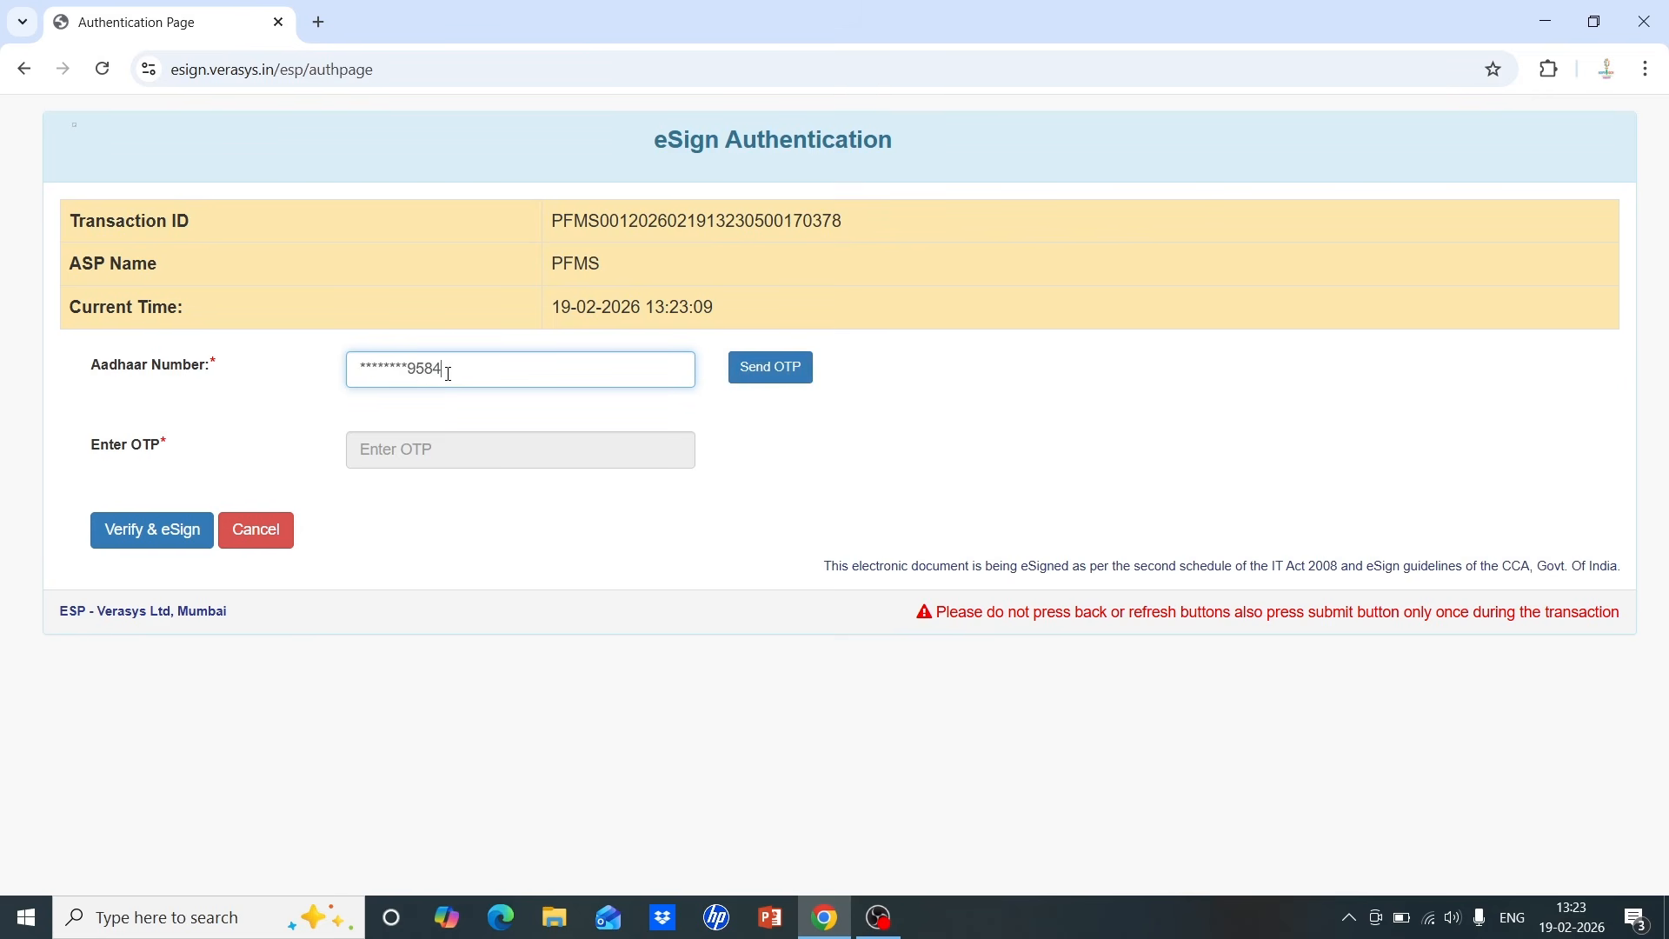
pyautogui.click(772, 370)
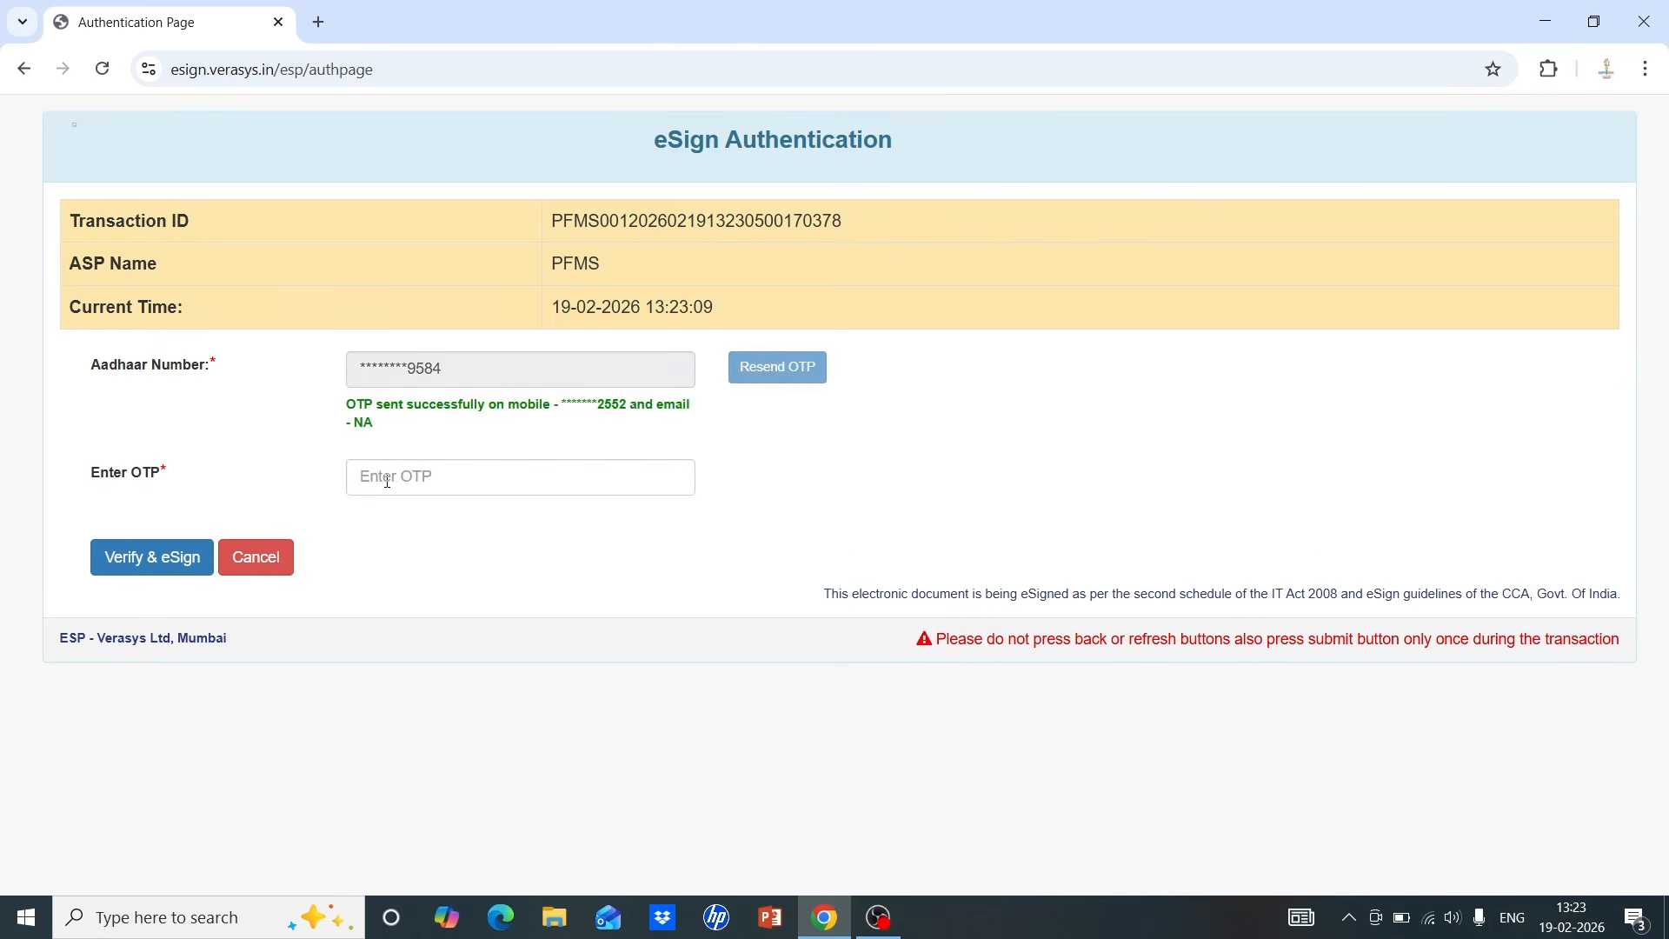
# Enter the received OTP, verify and e-sign the claim, and acknowledge the result.
pyautogui.click(388, 481)
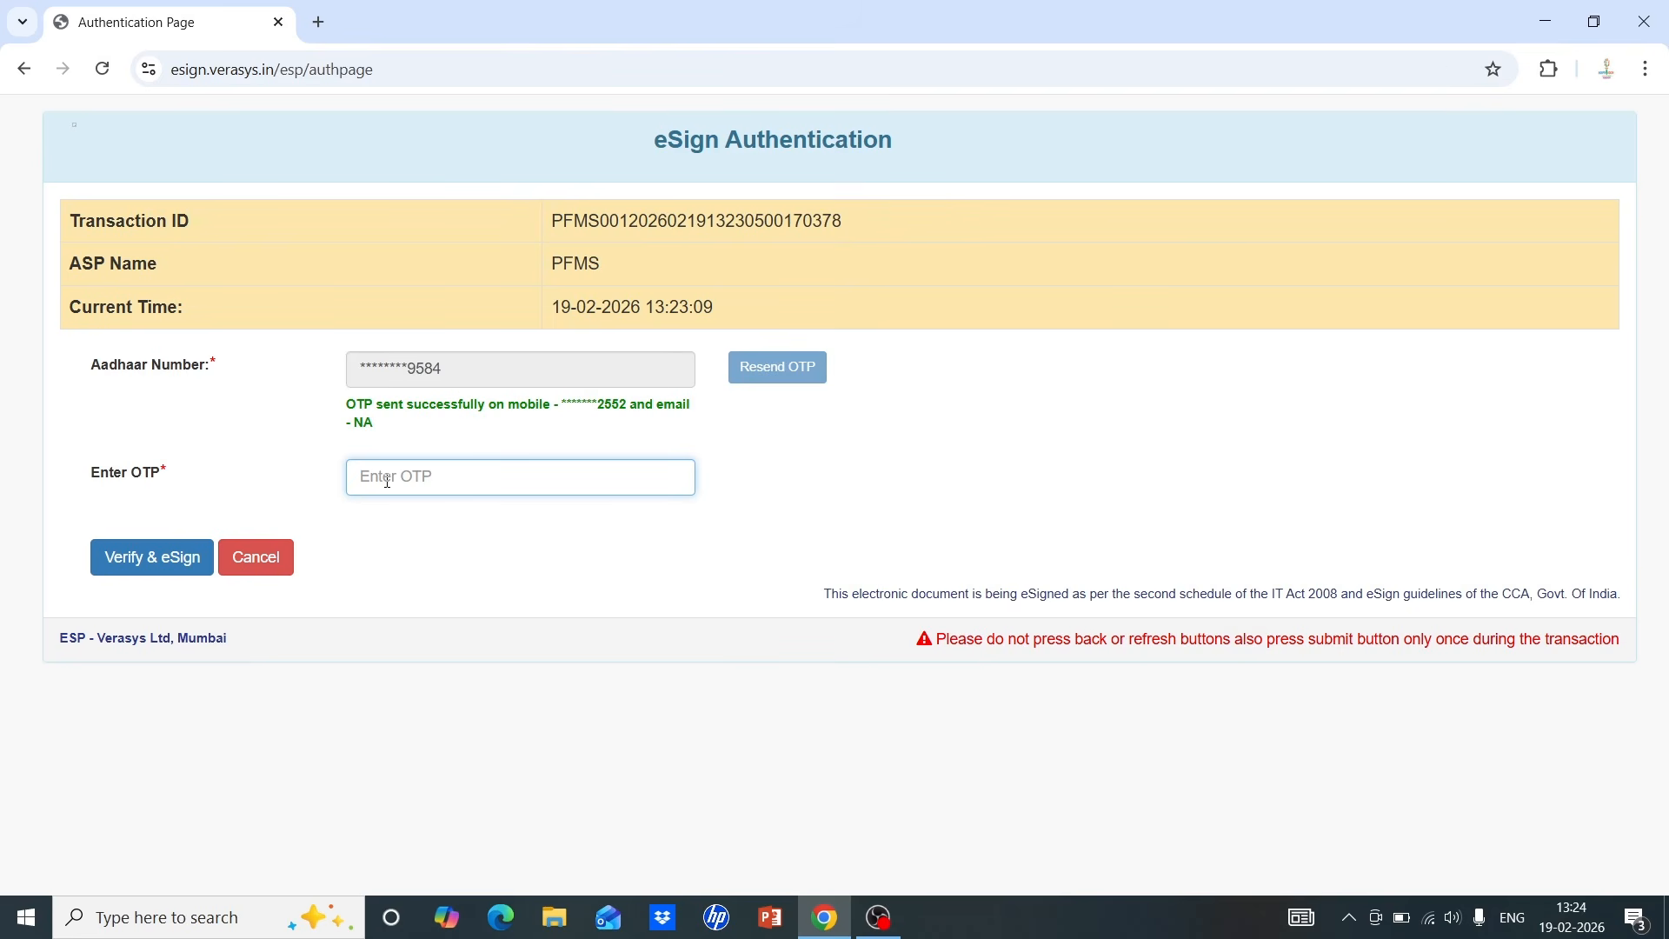
pyautogui.write('123456')
pyautogui.click(157, 561)
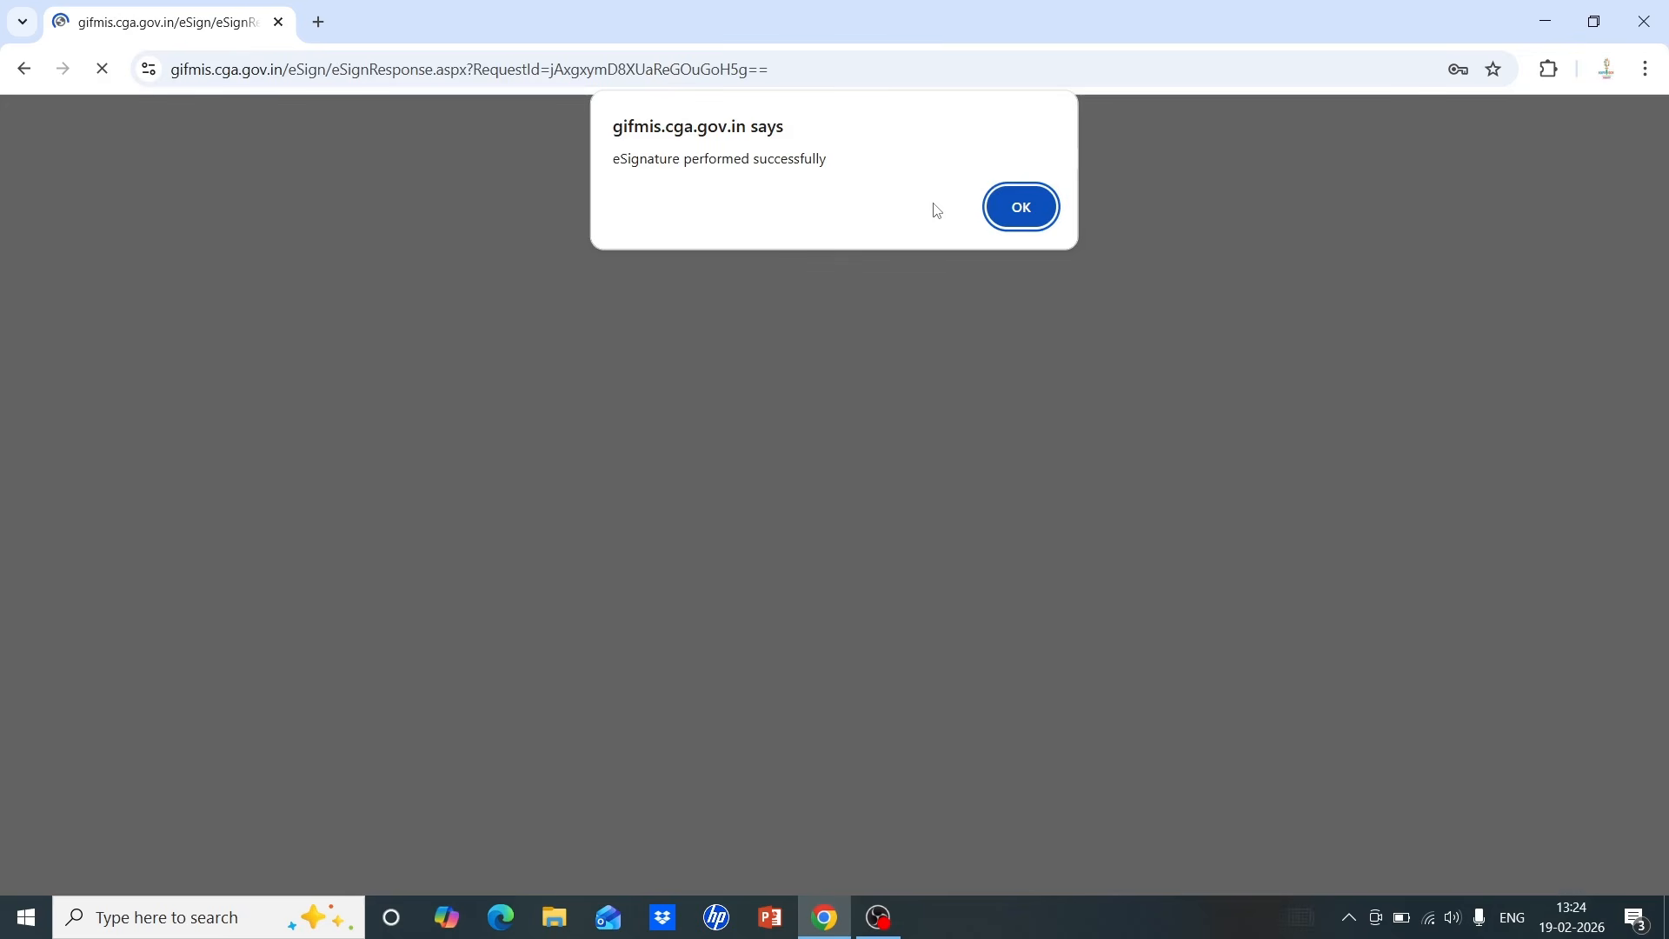
pyautogui.click(1019, 222)
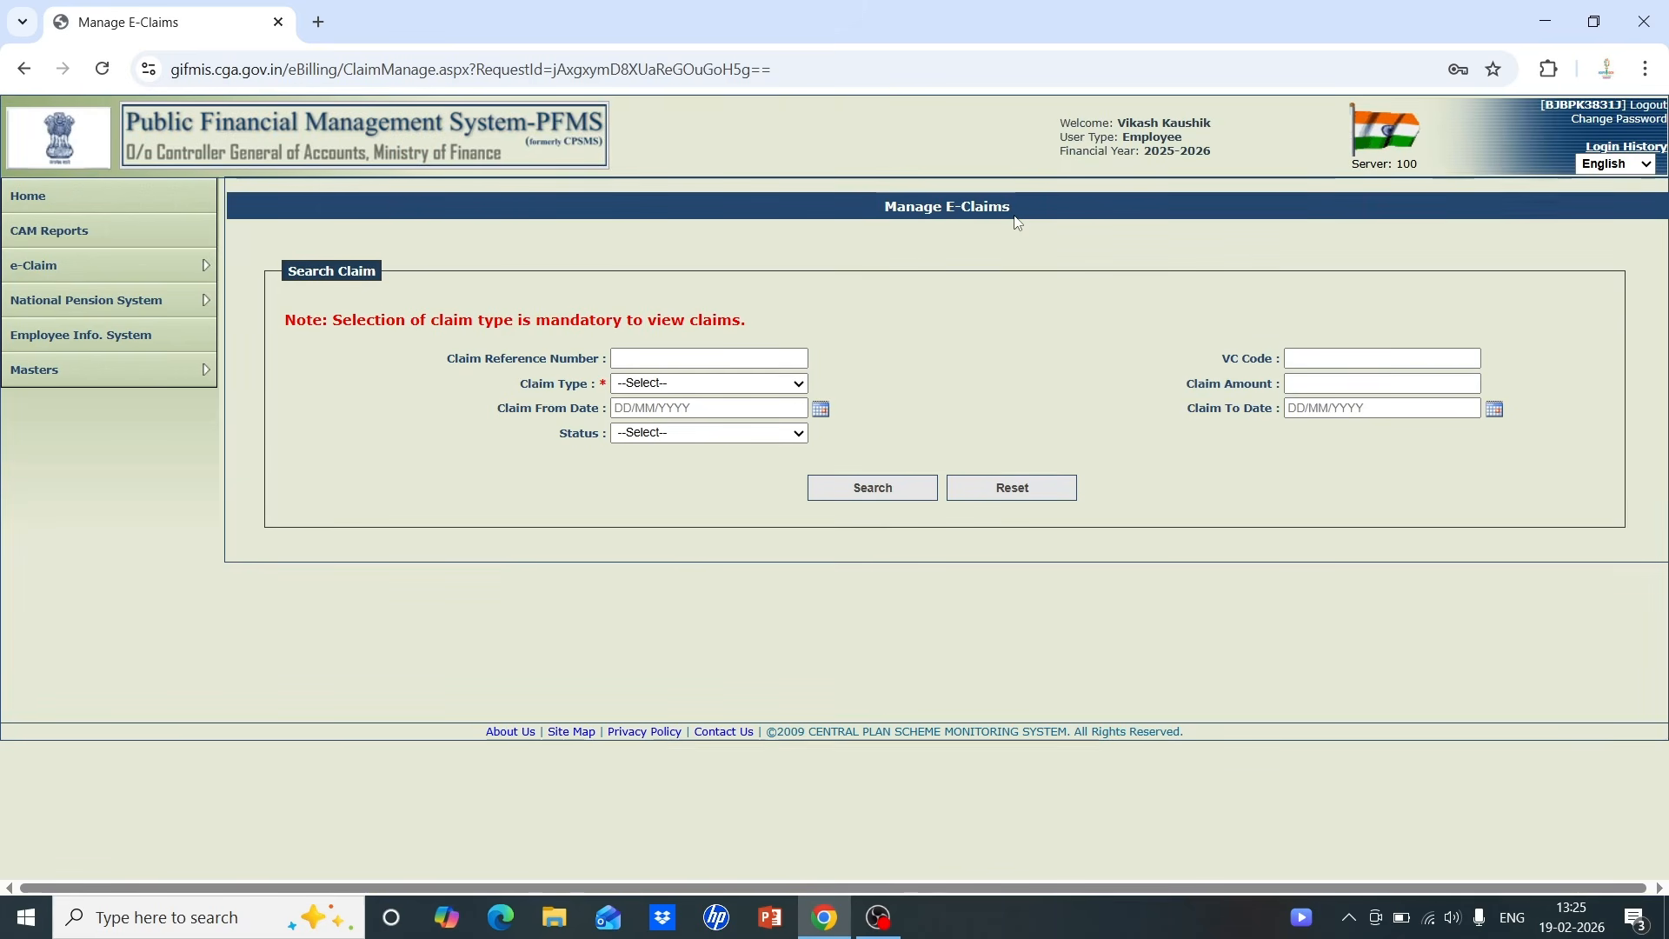
pyautogui.click(698, 391)
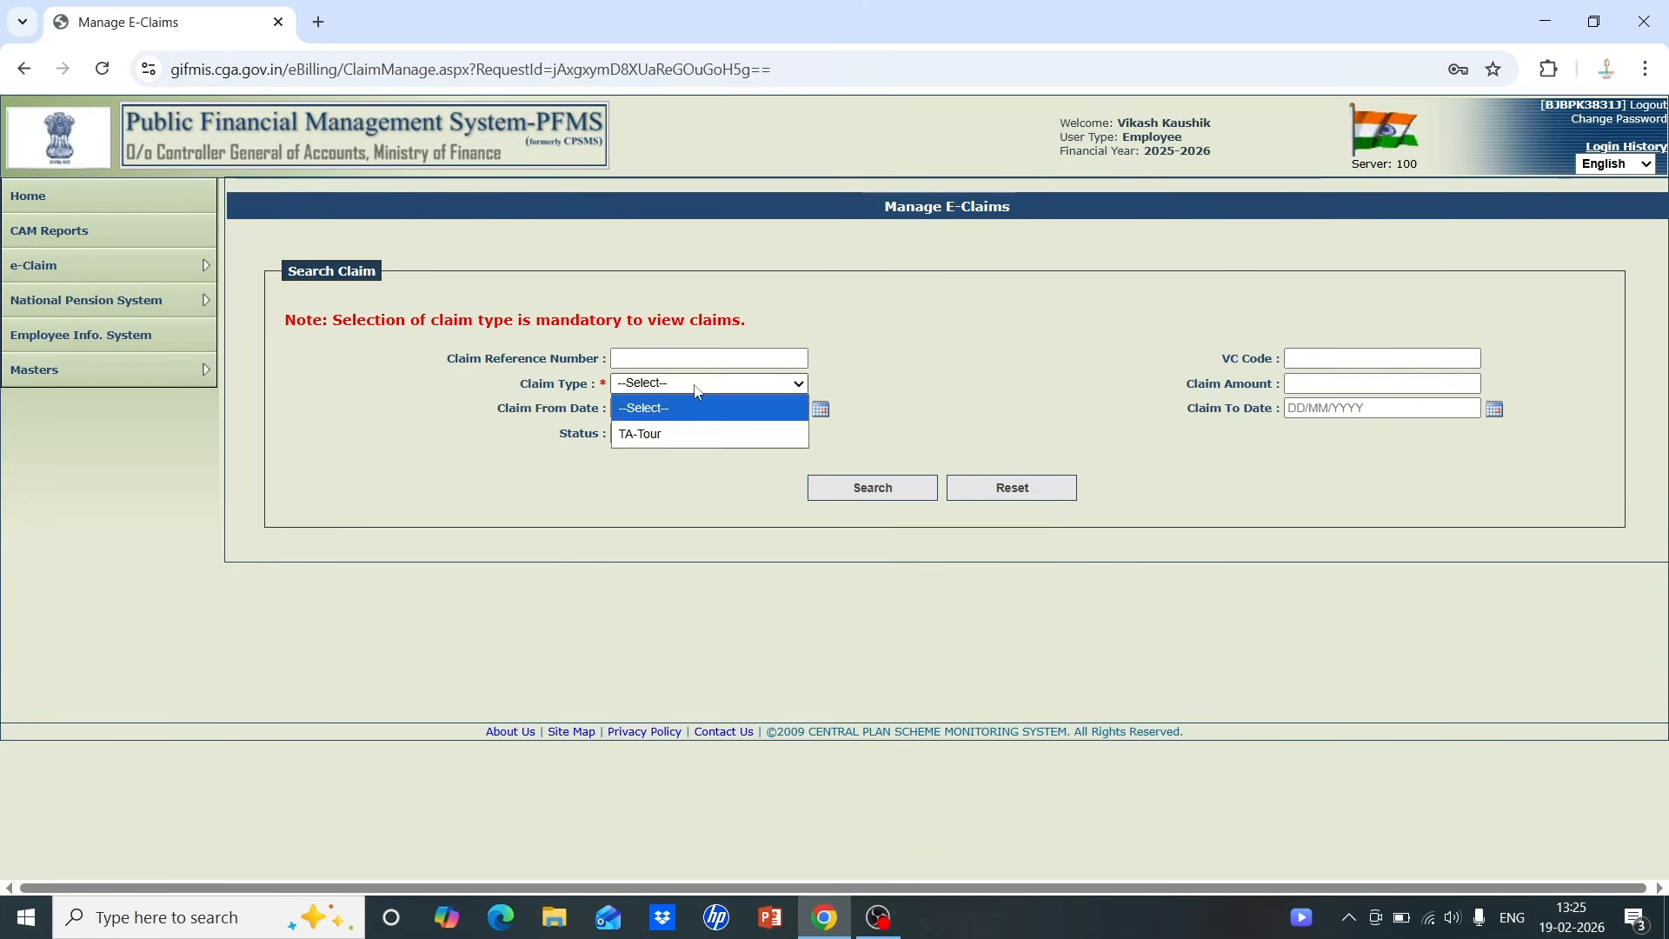
pyautogui.click(876, 352)
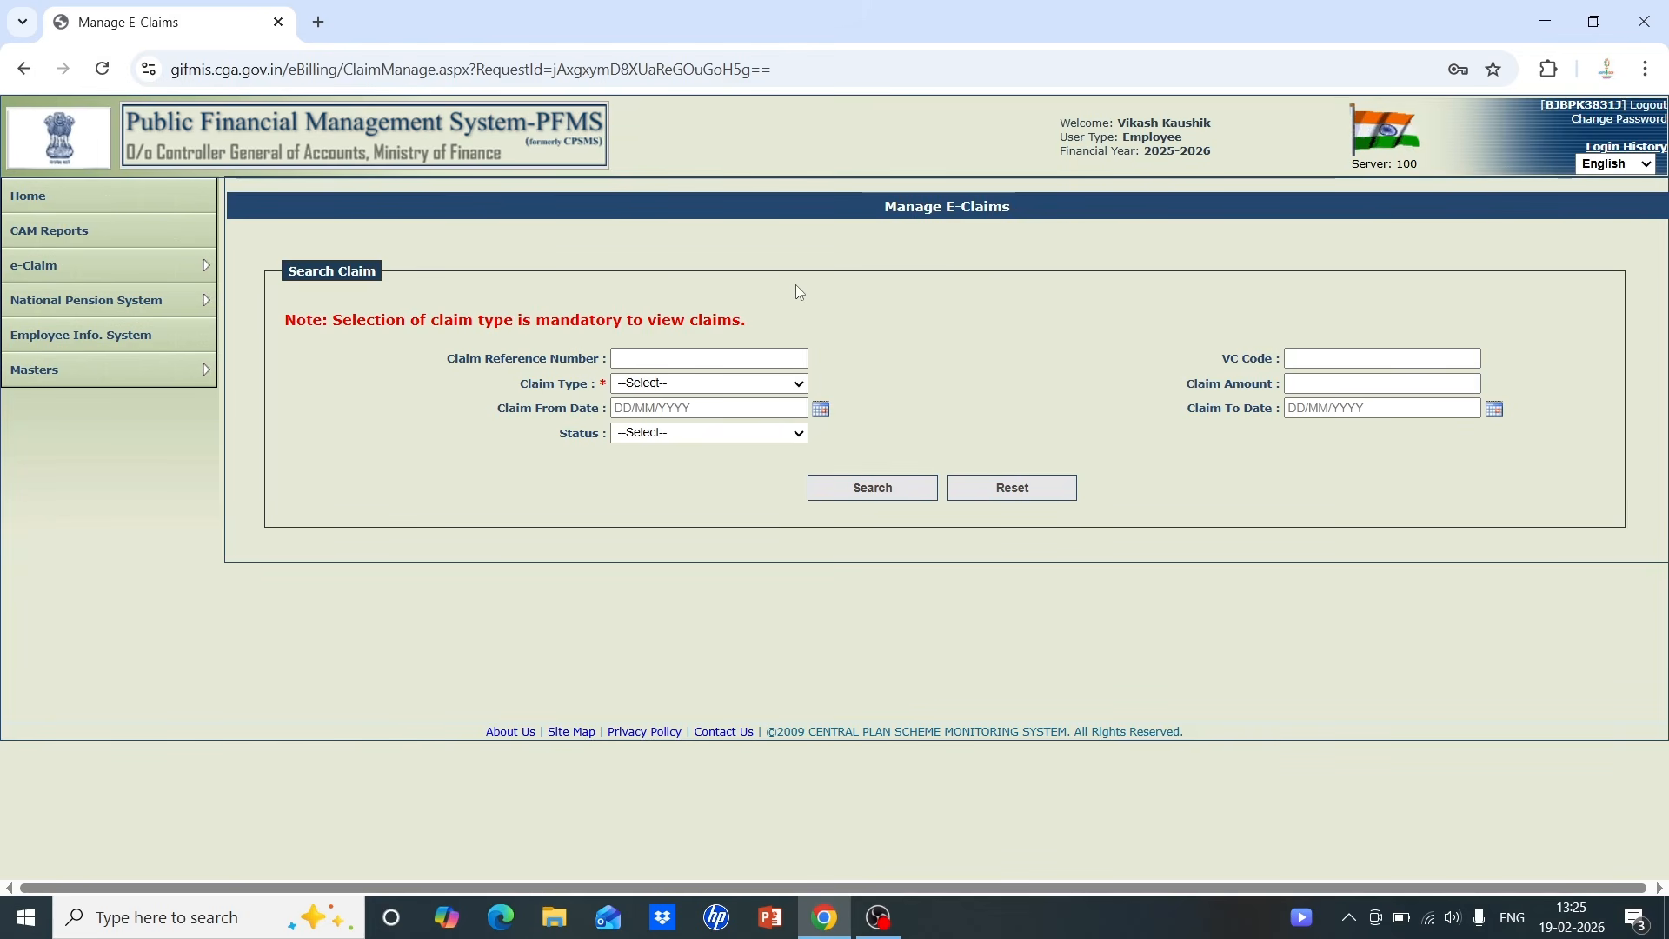
pyautogui.moveTo(162, 282)
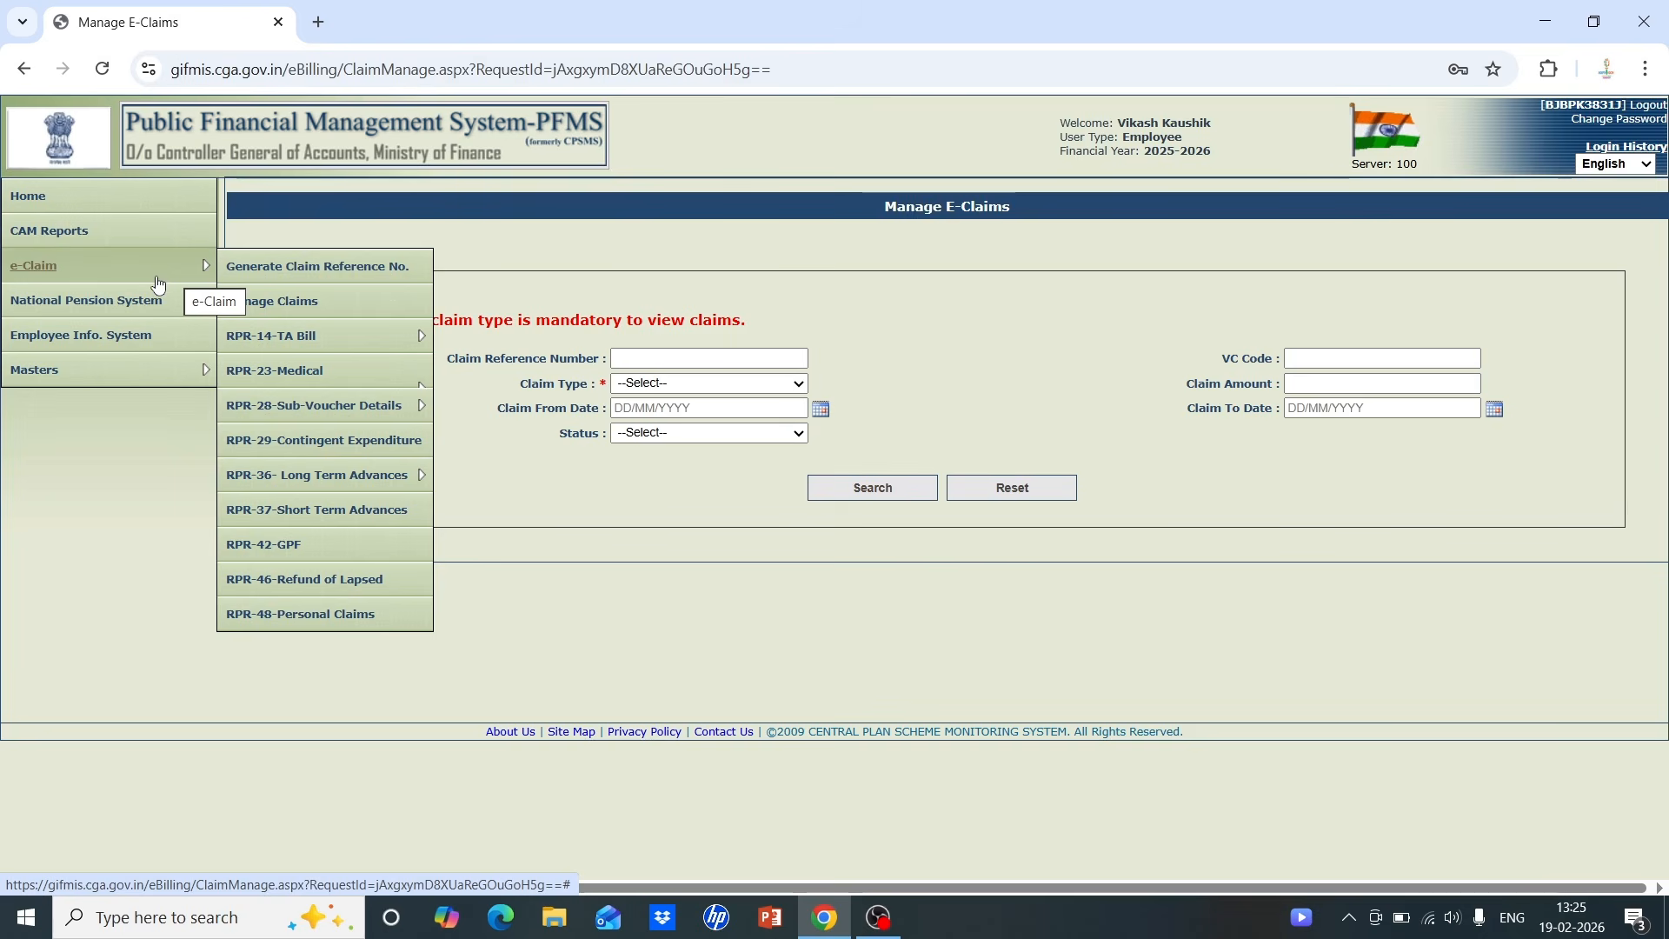
pyautogui.click(228, 276)
pyautogui.moveTo(188, 272)
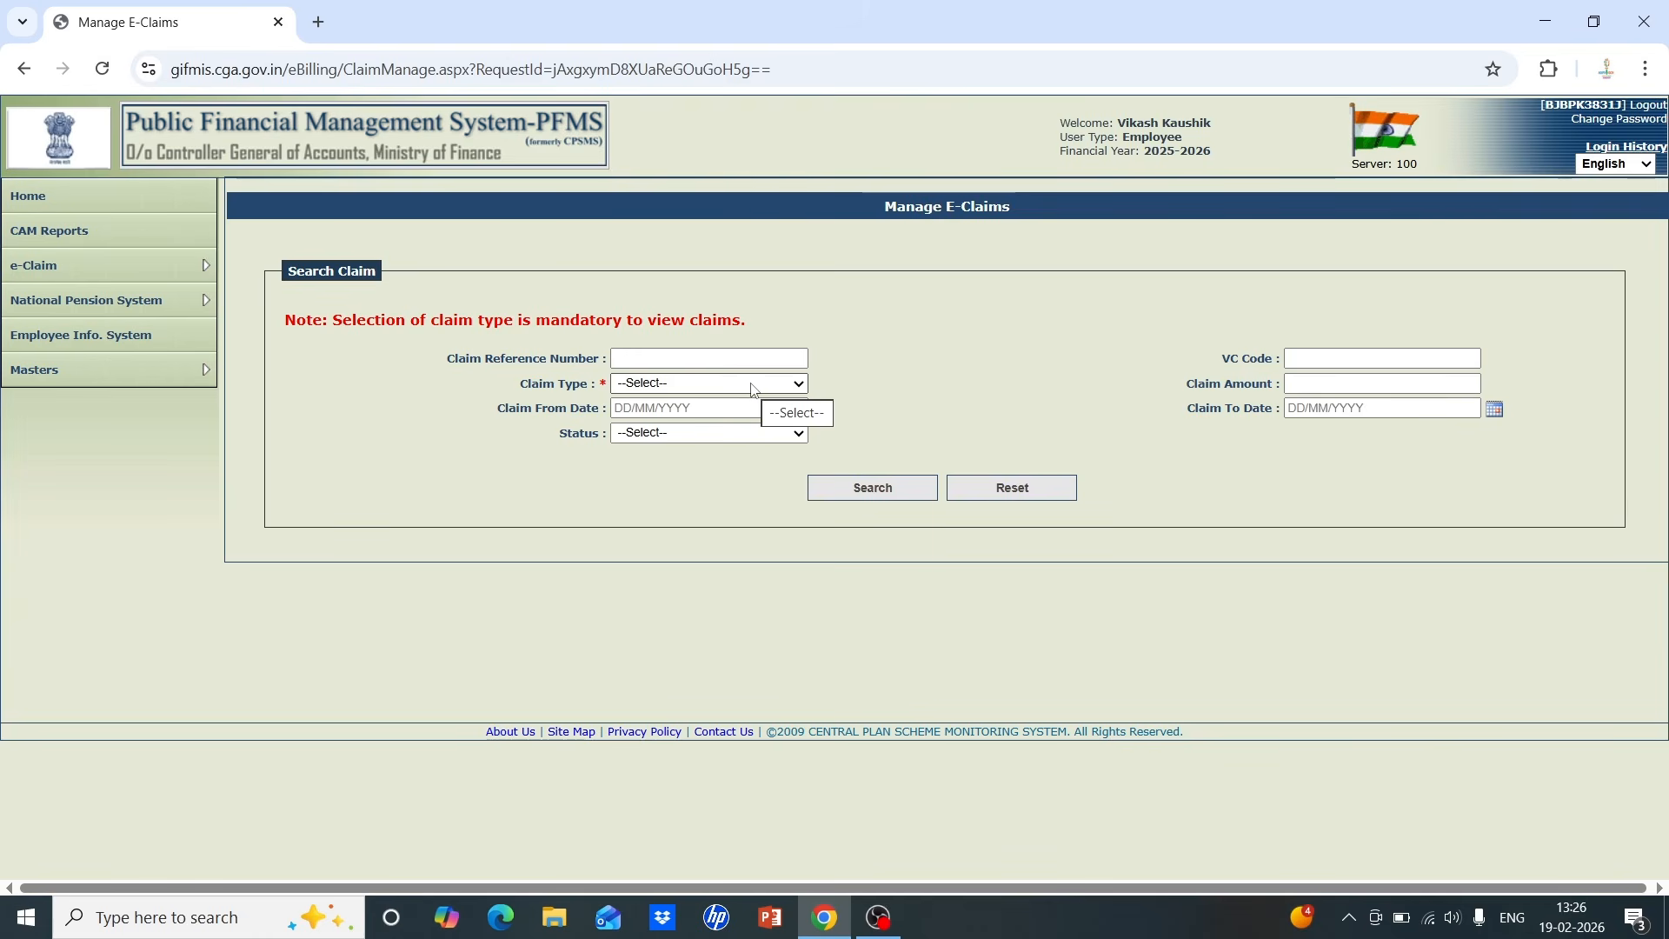
pyautogui.click(877, 920)
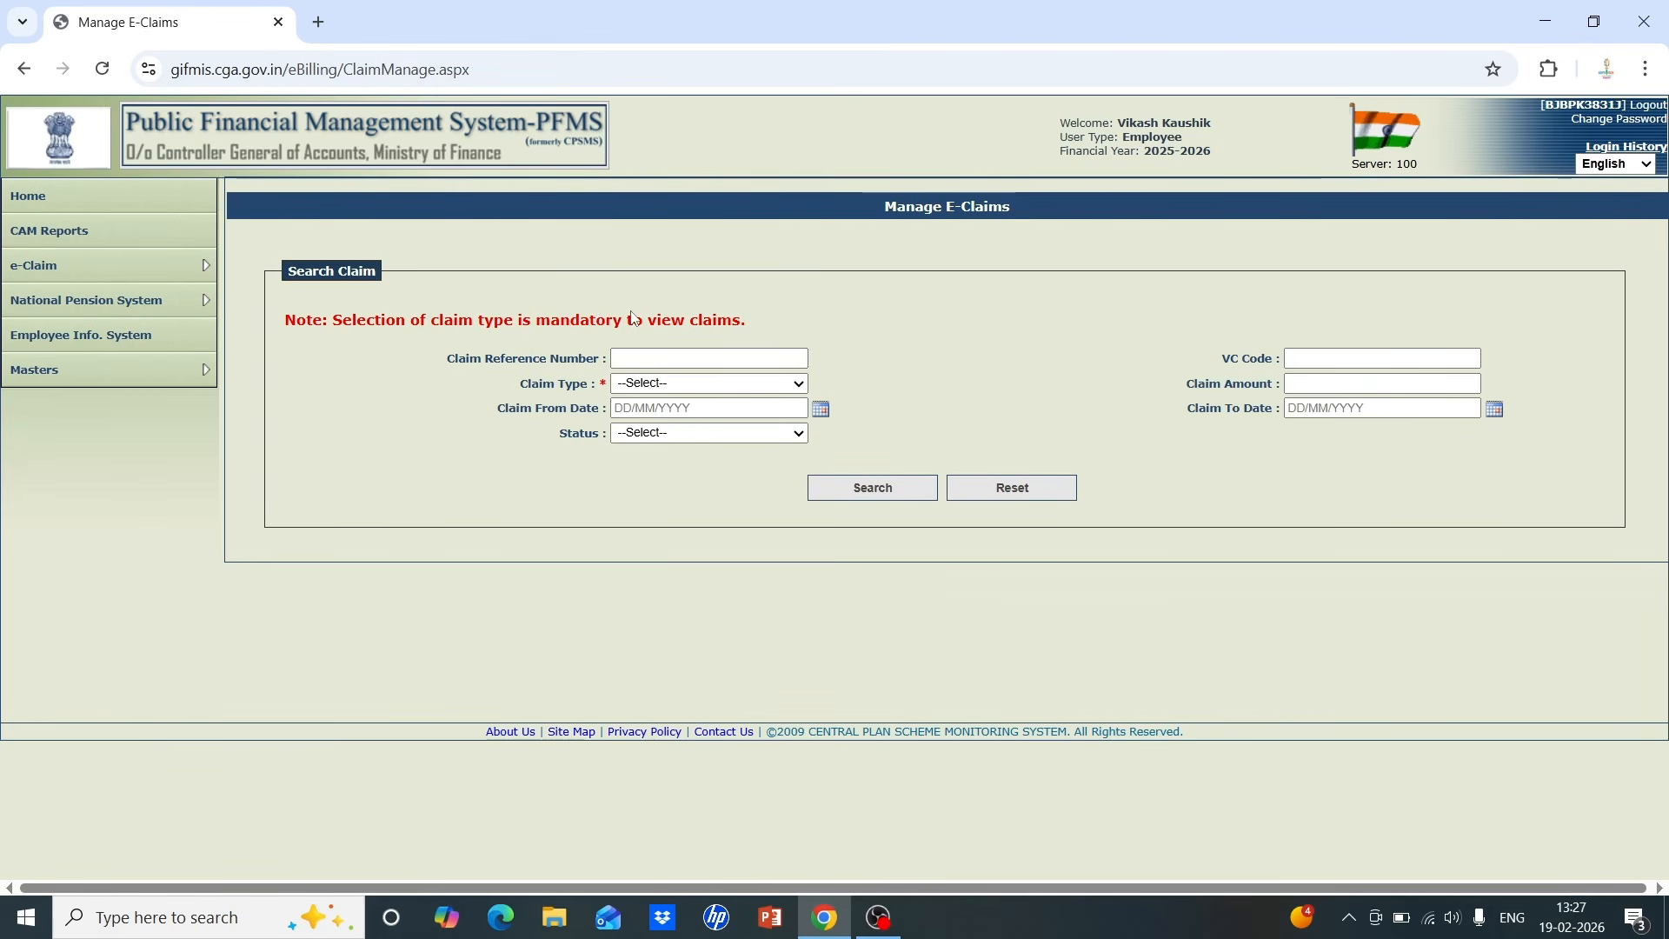
# Search the e-claims for type TA-Tour again and open the digitally signed claim down to its supporting documents.
pyautogui.click(660, 383)
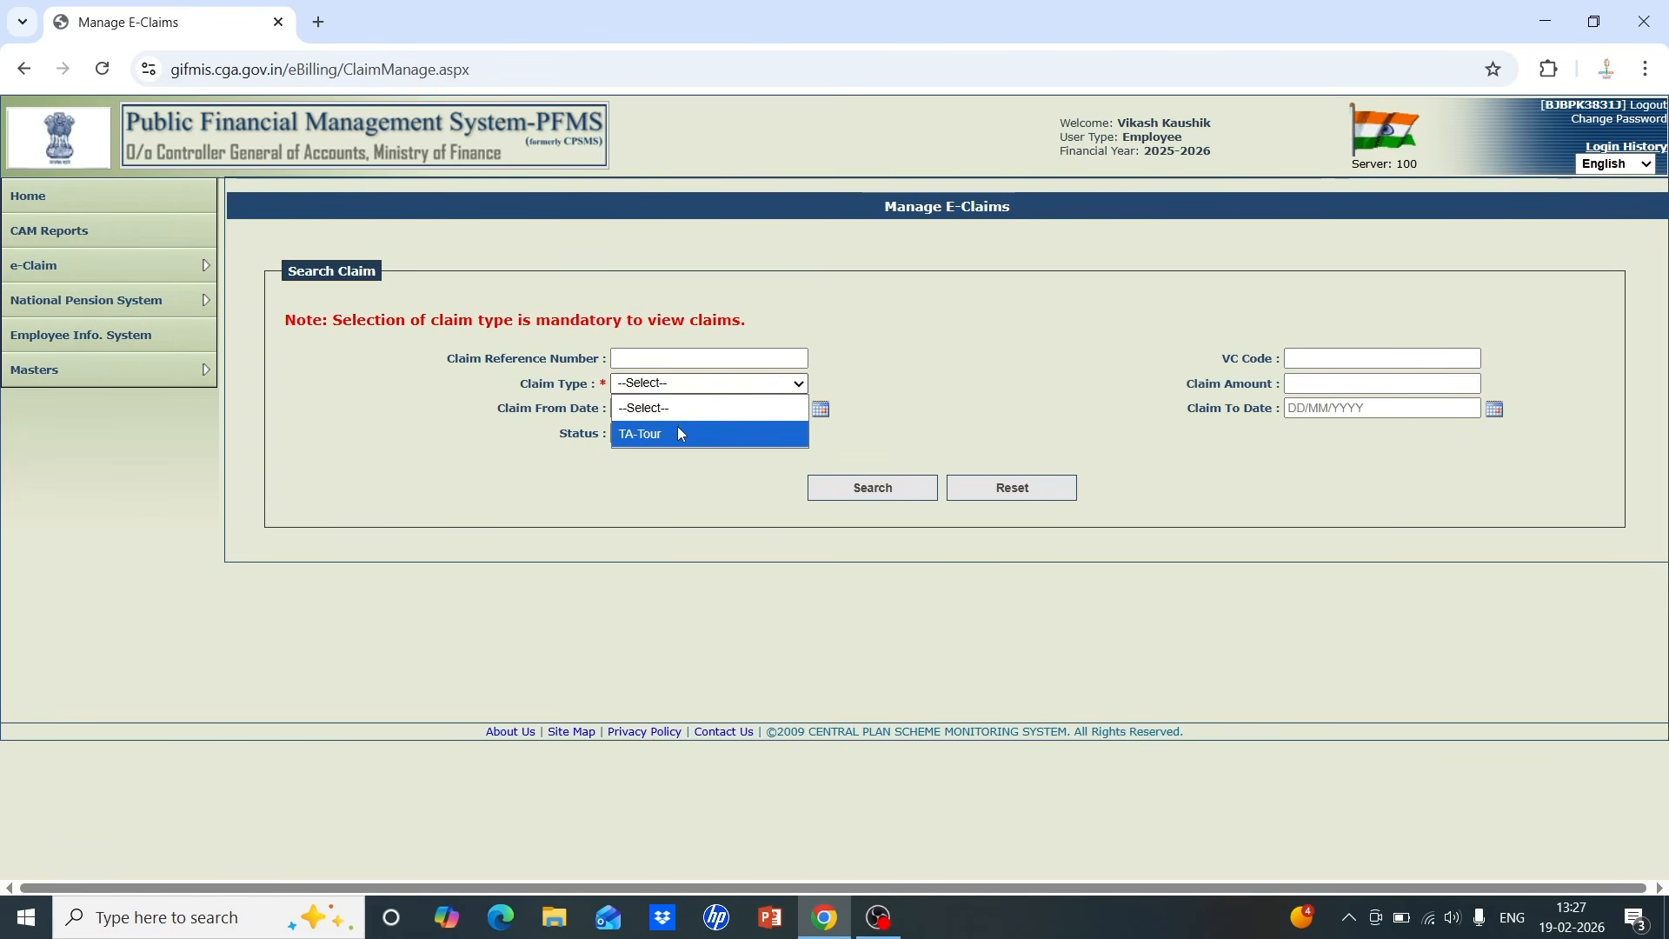
pyautogui.click(676, 434)
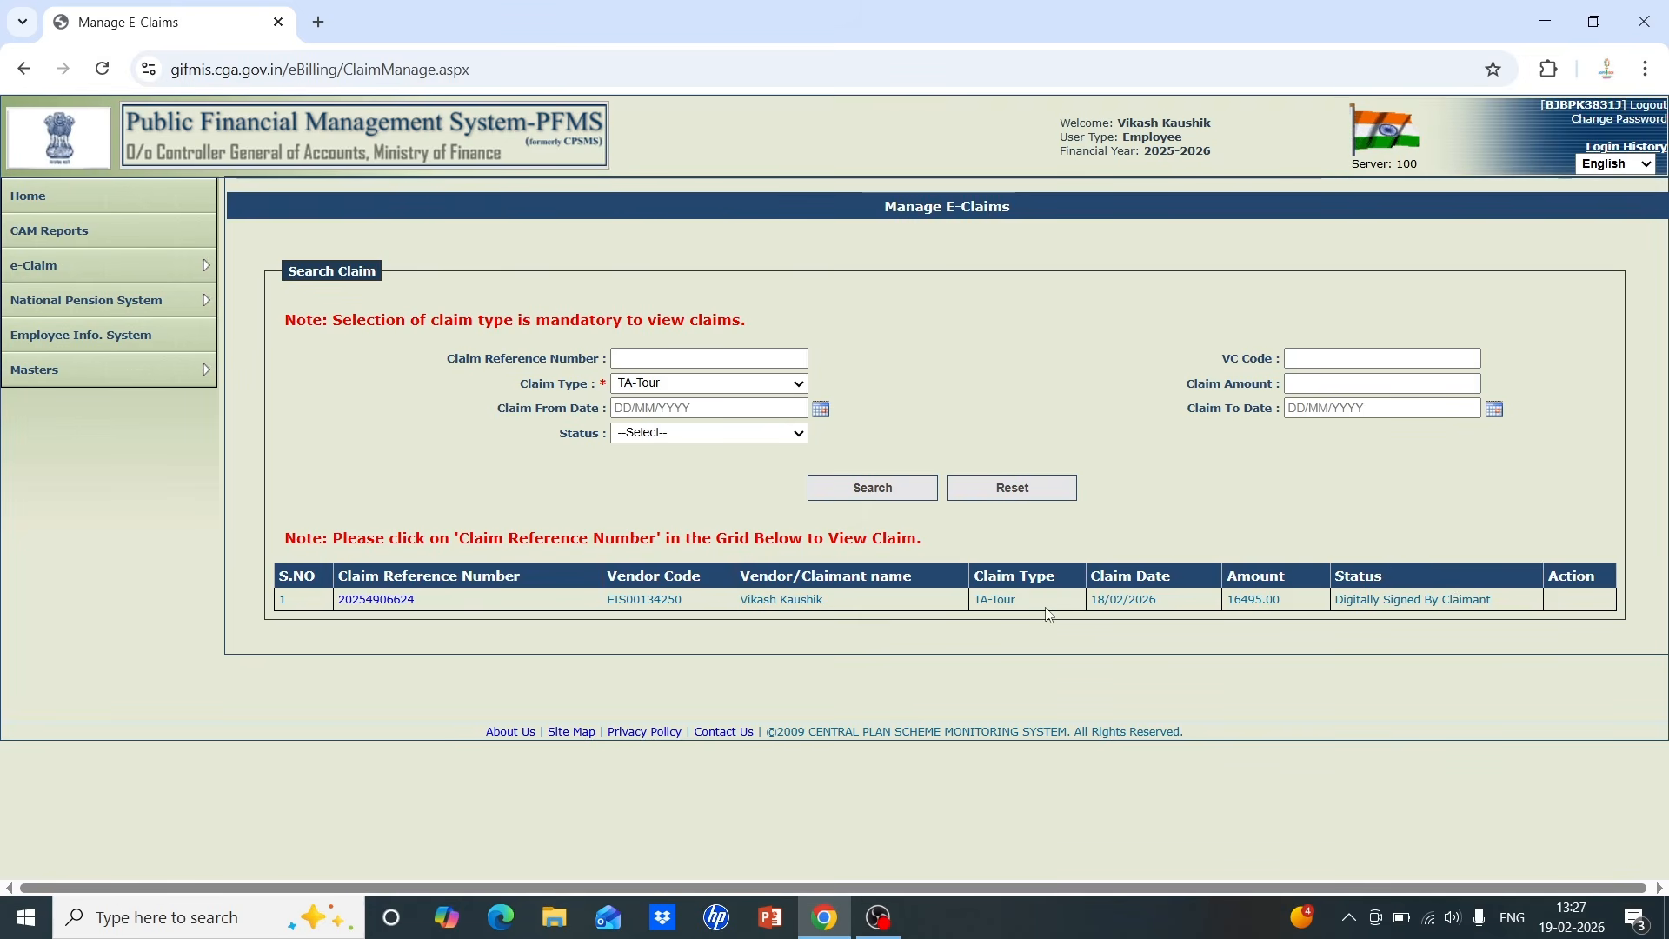
pyautogui.click(378, 600)
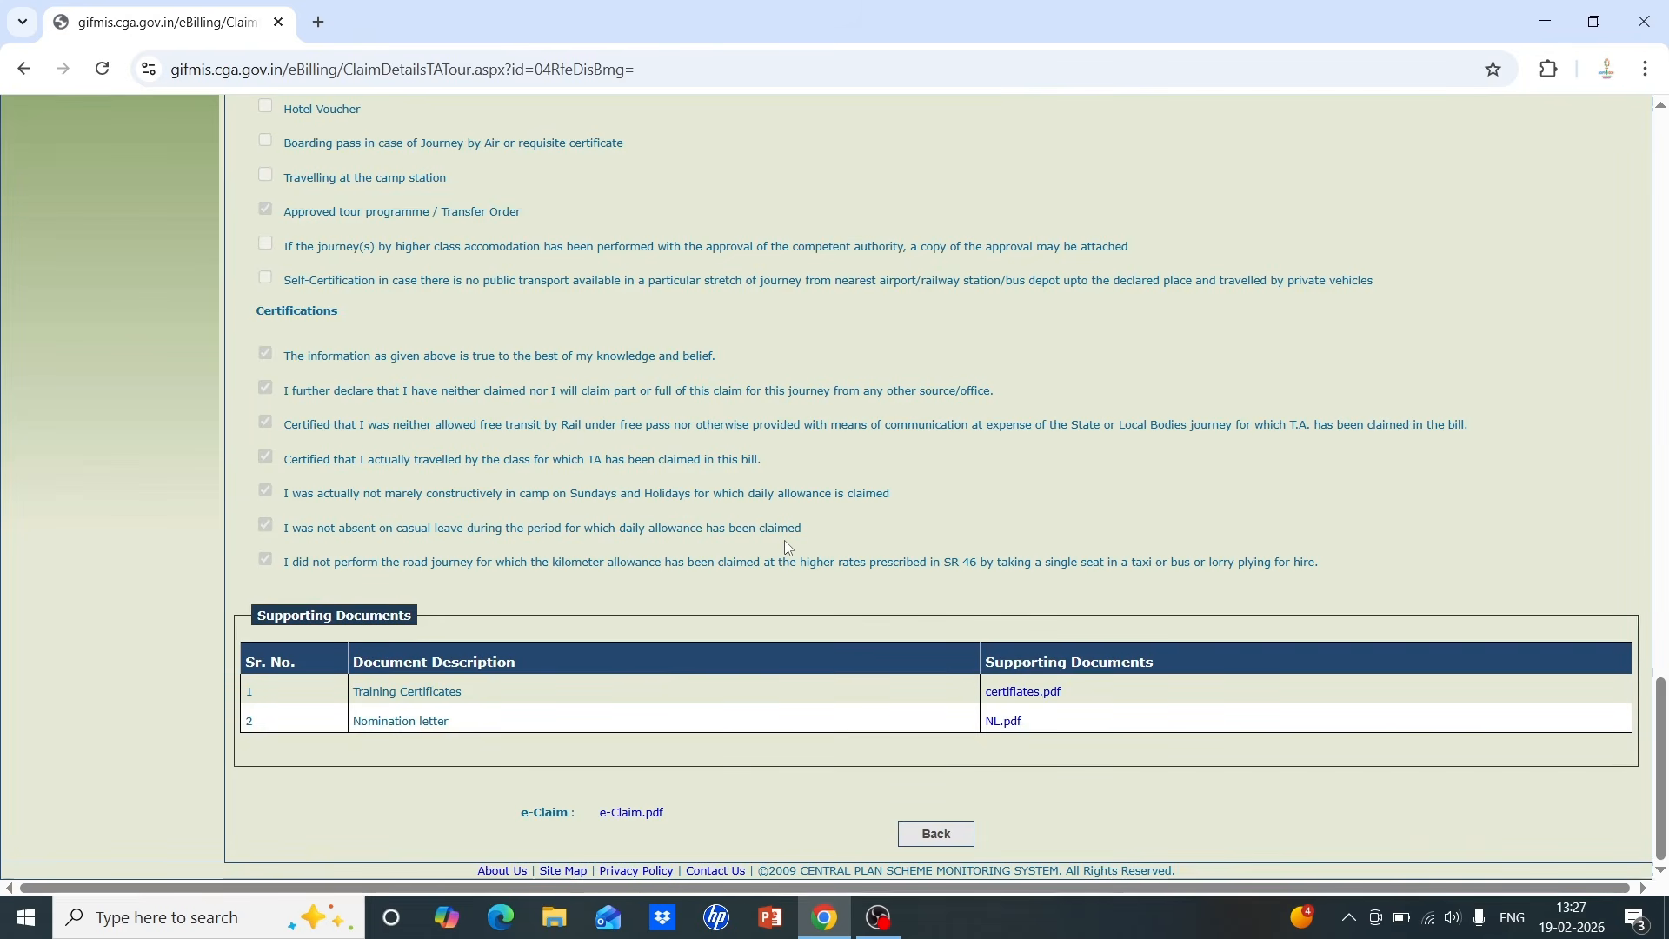
# Save the claim's e-Claim.pdf to the Downloads folder as eBillUploadedDocumentView and highlight the claim reference number in it.
pyautogui.click(623, 817)
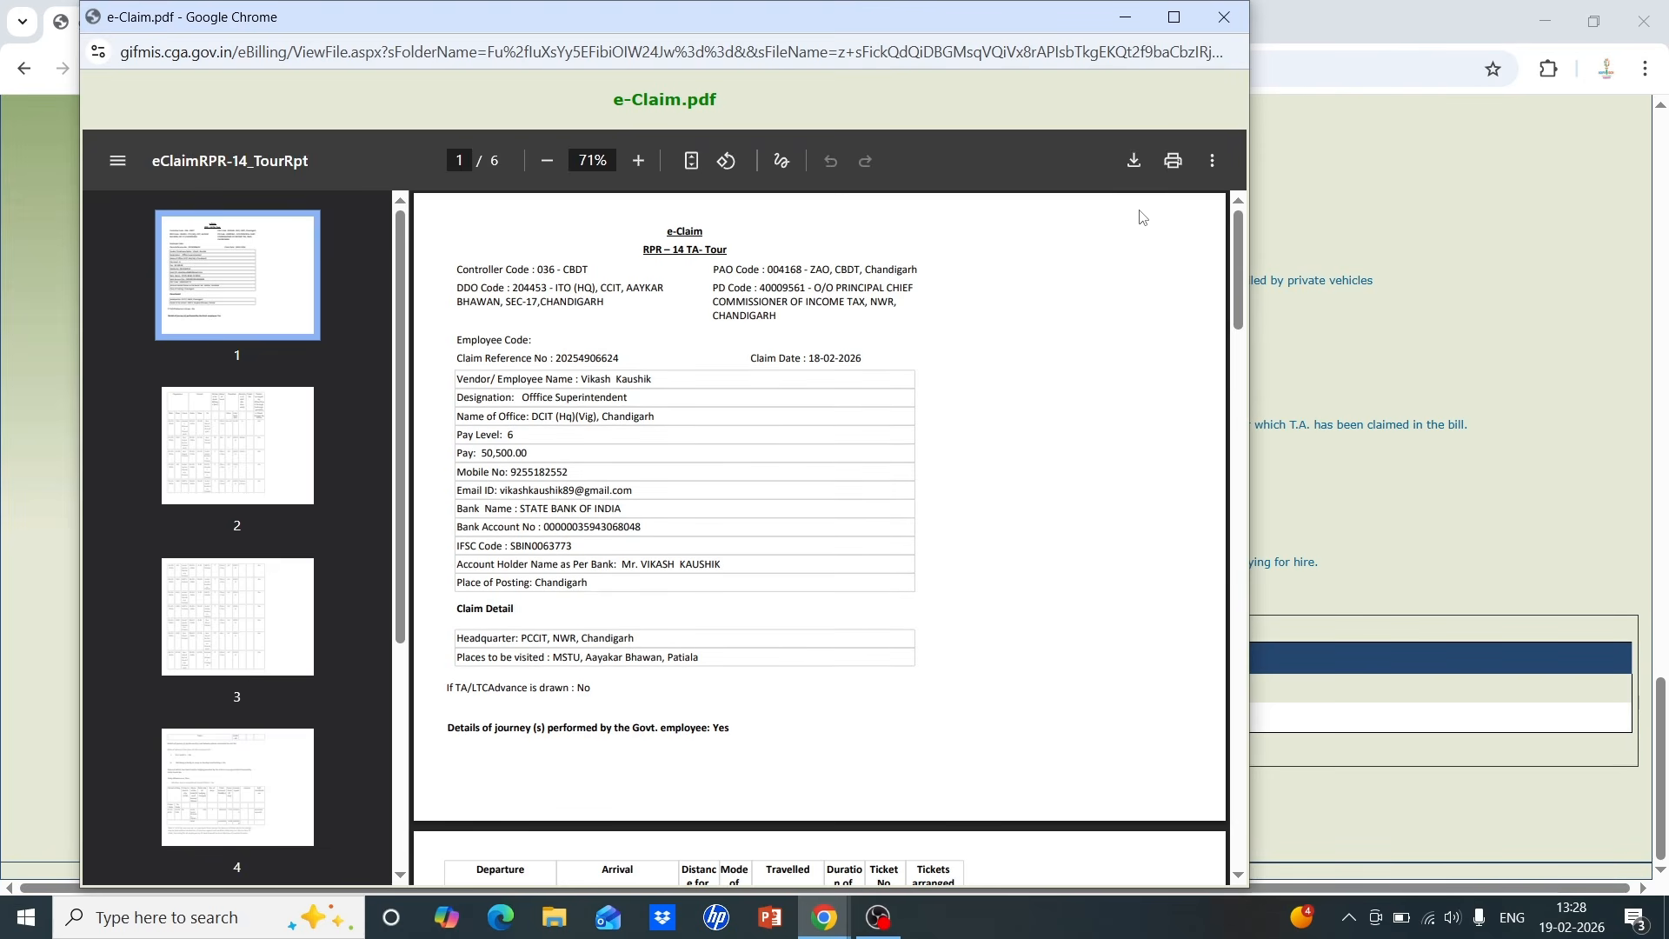
pyautogui.click(1134, 162)
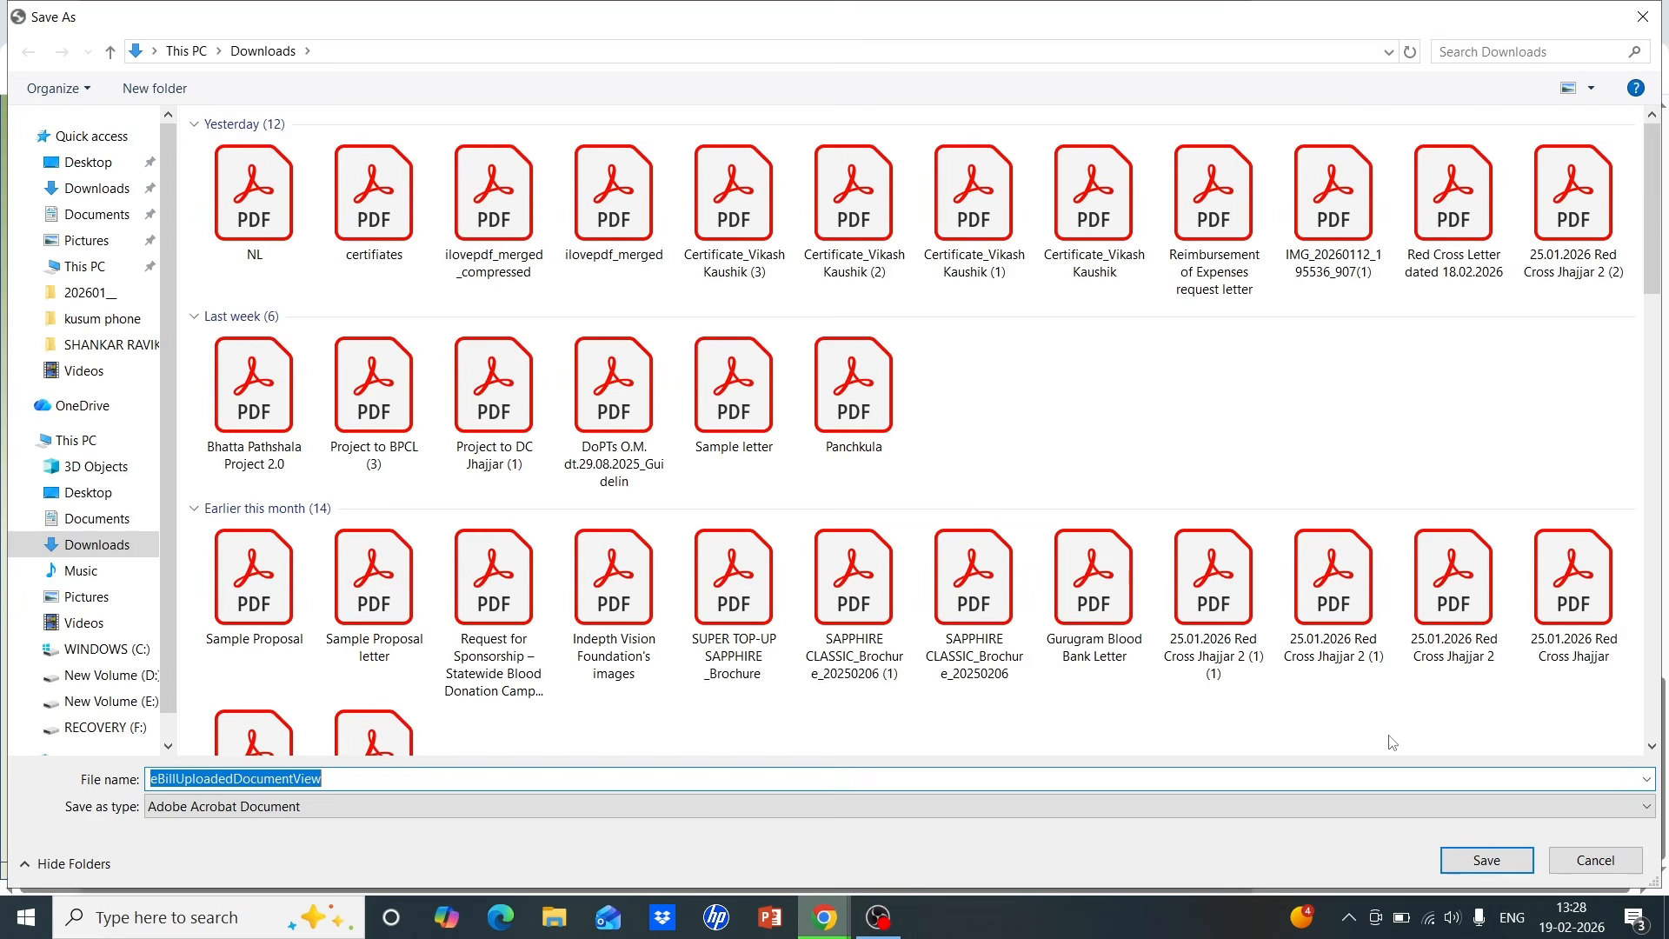
pyautogui.press('Return')
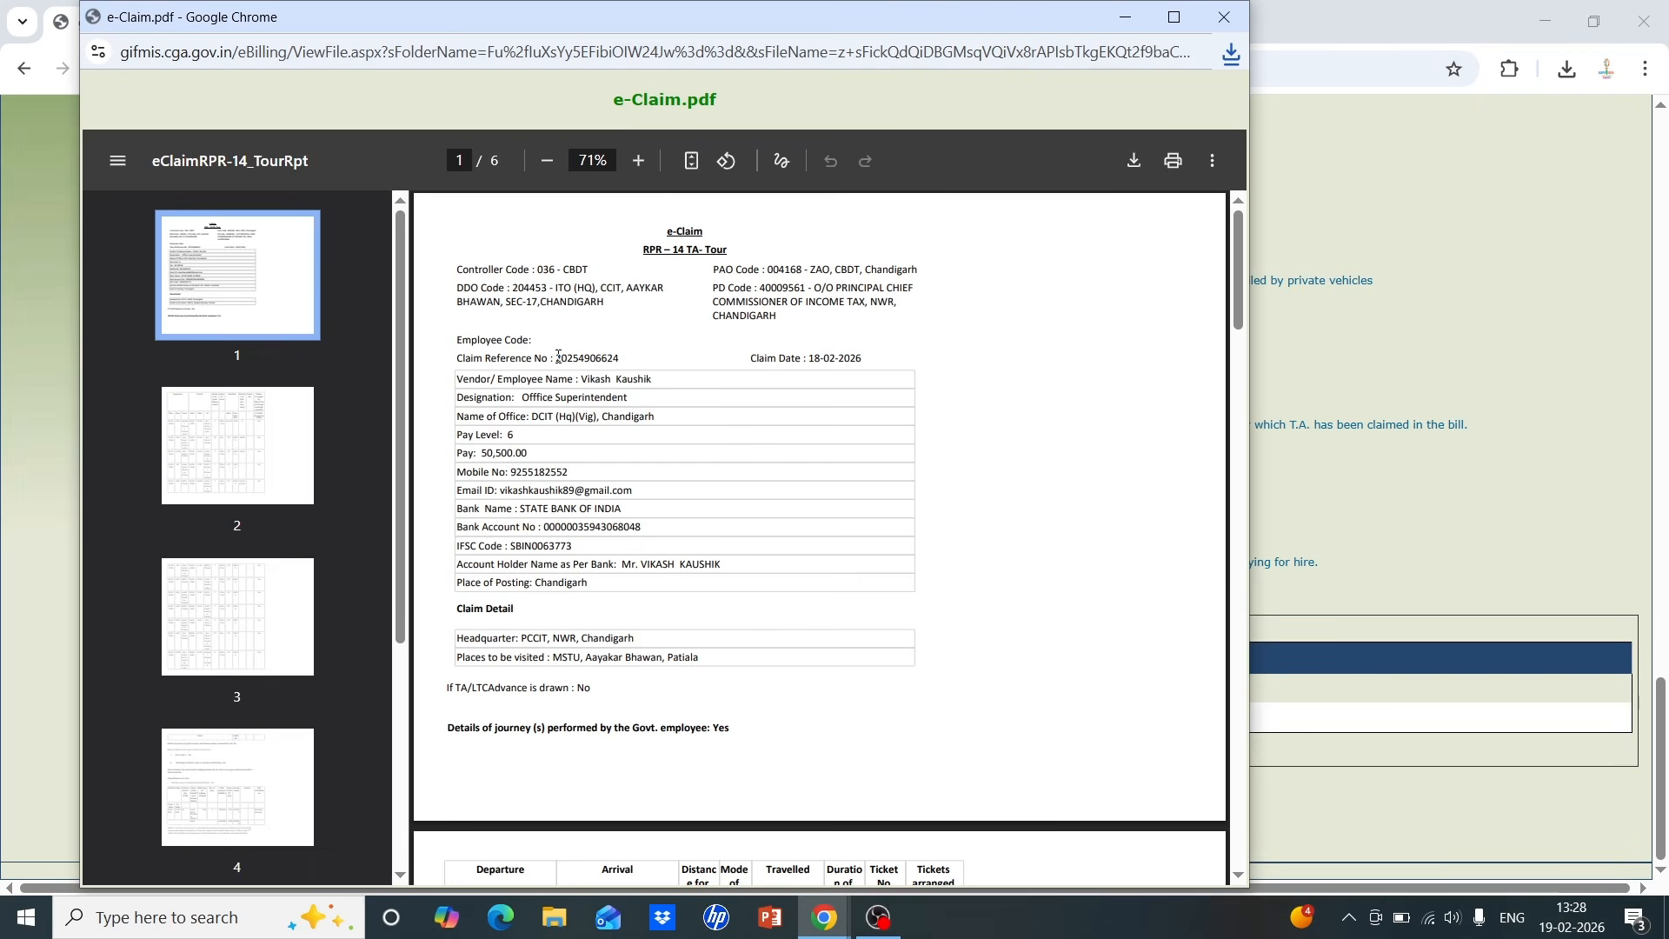
pyautogui.moveTo(558, 356); pyautogui.dragTo(627, 355)
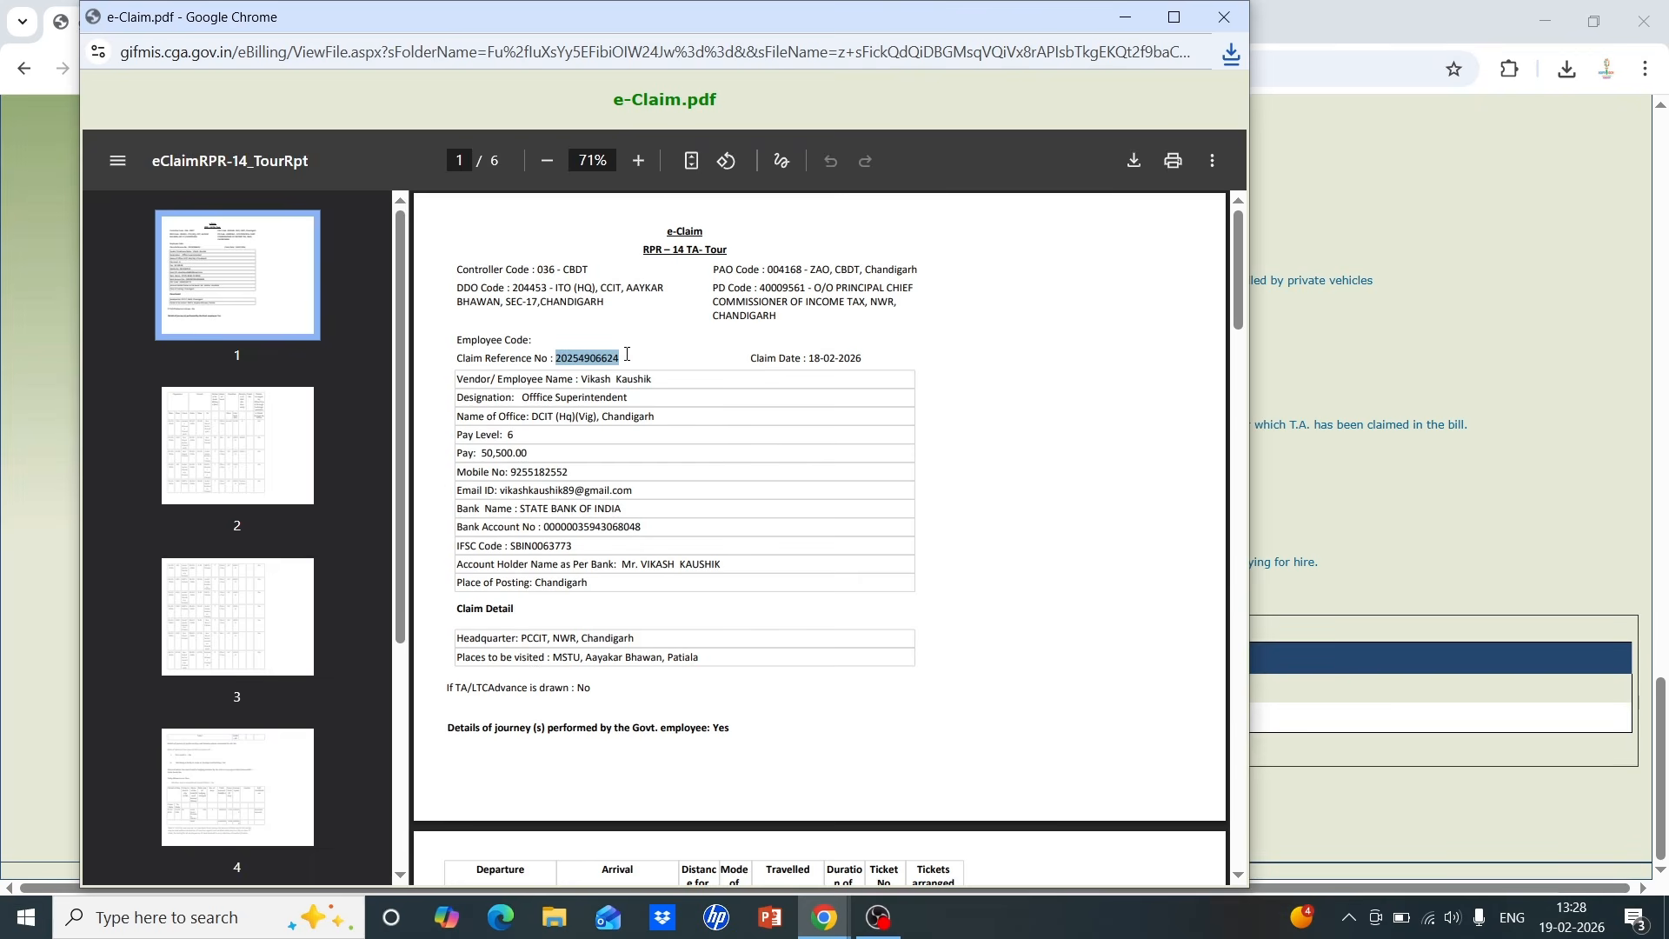